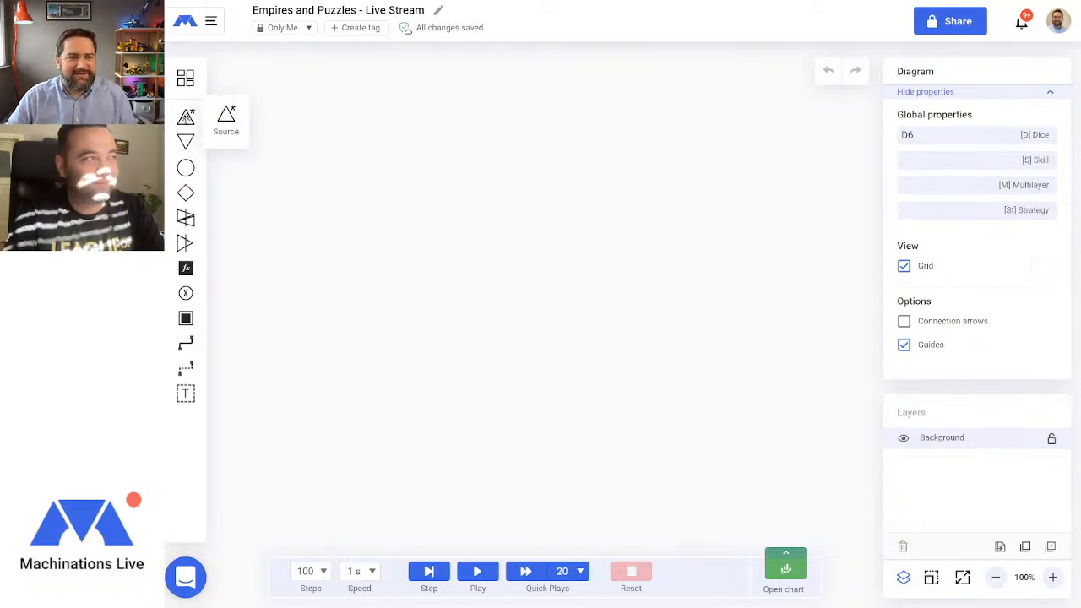
Step: Place an automatic source and a pool beside it, and link the source to the pool with a resource connection
left_click_drag(185, 116, 395, 289)
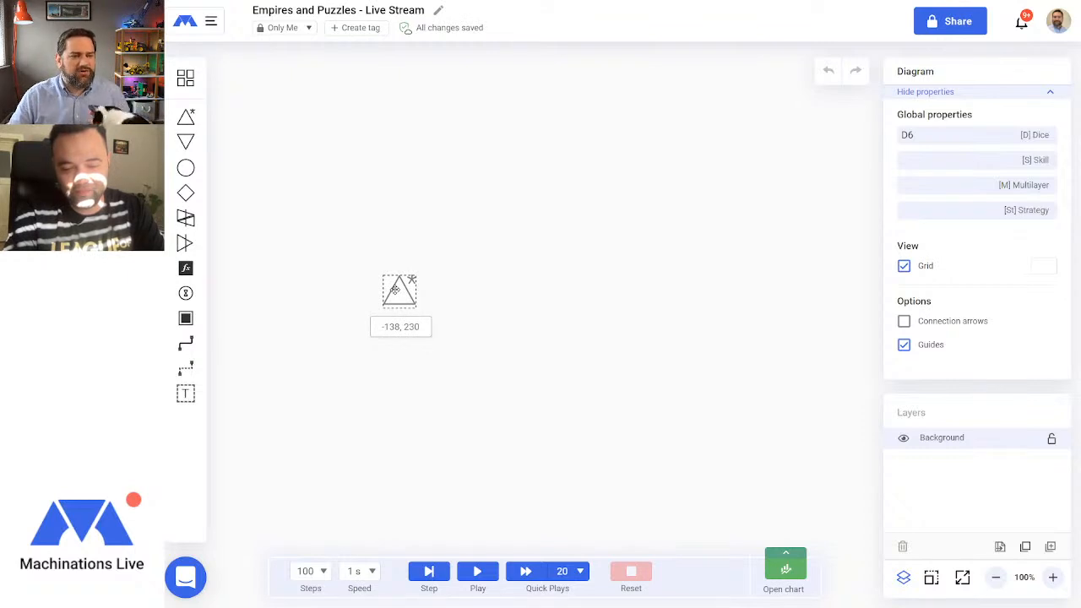
left_click_drag(394, 289, 395, 290)
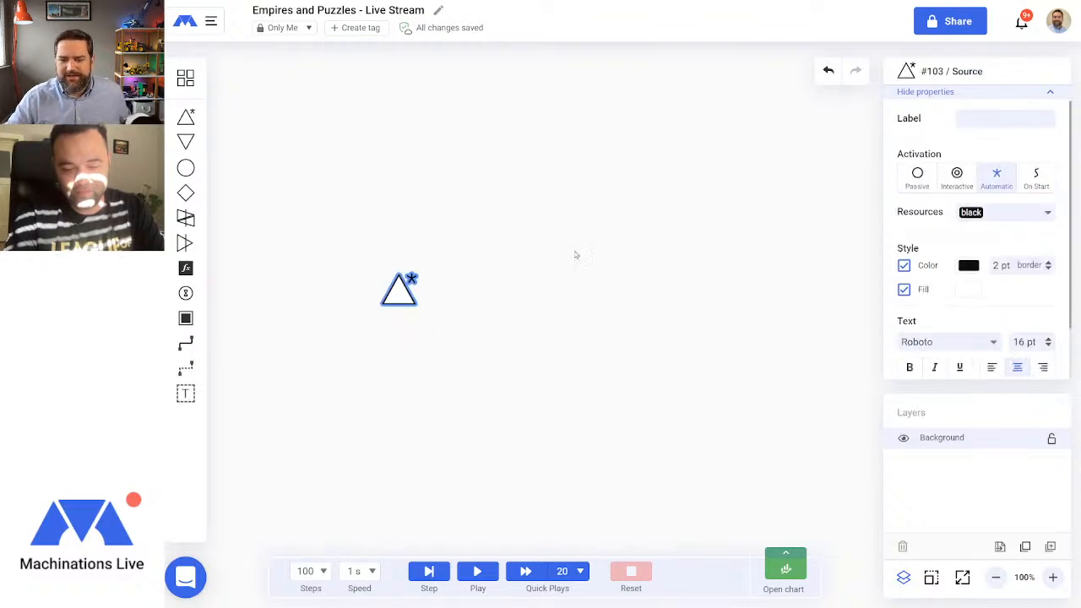
left_click_drag(193, 174, 566, 288)
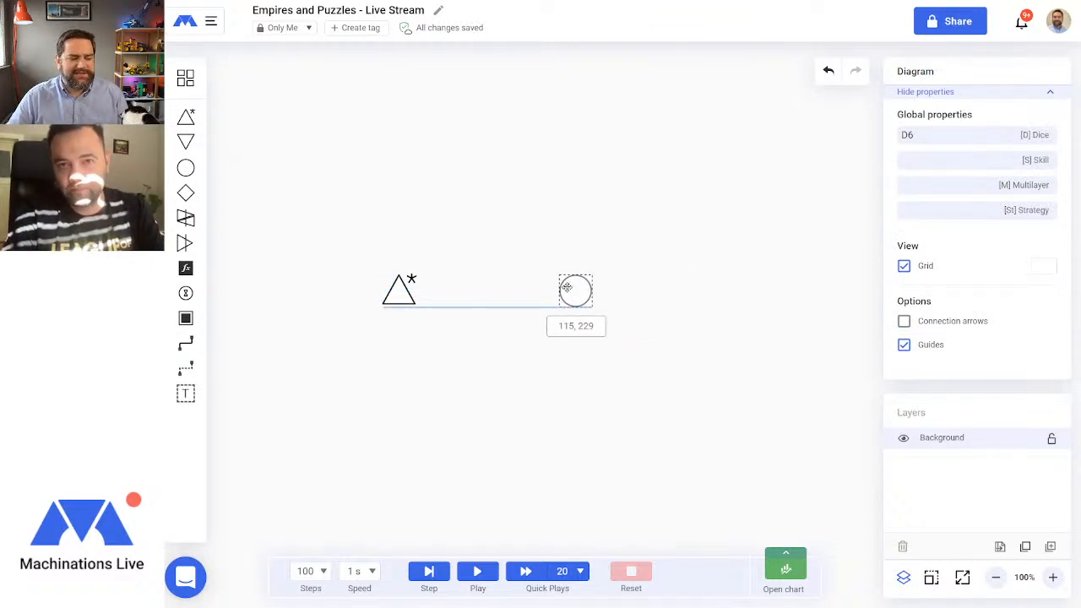
left_click_drag(567, 288, 568, 291)
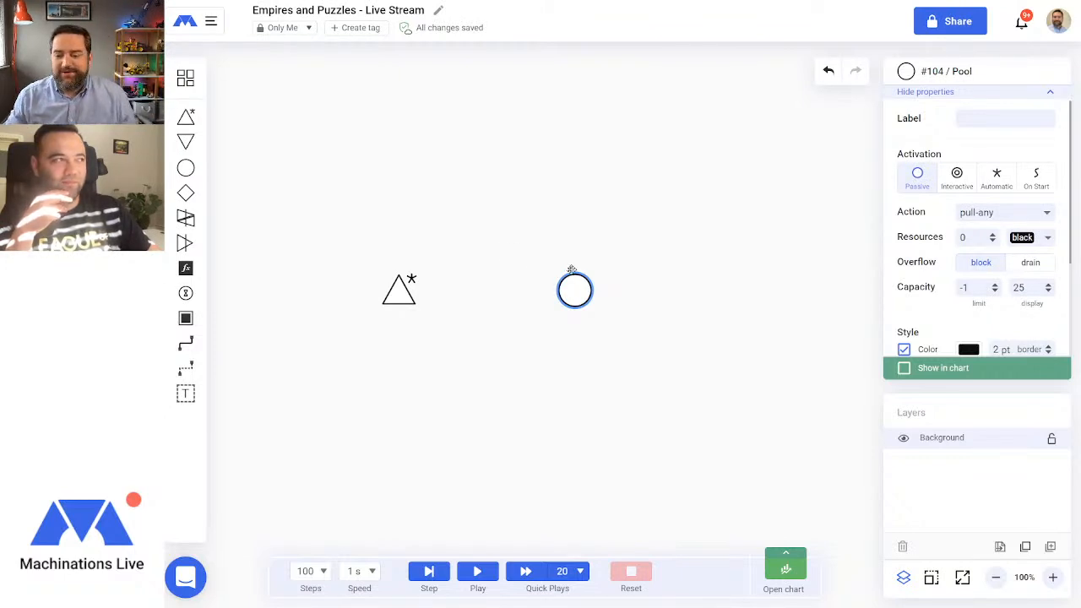
left_click(186, 343)
left_click_drag(397, 297, 578, 294)
Step: Label the pool "Iron"
left_click(579, 296)
left_click(981, 119)
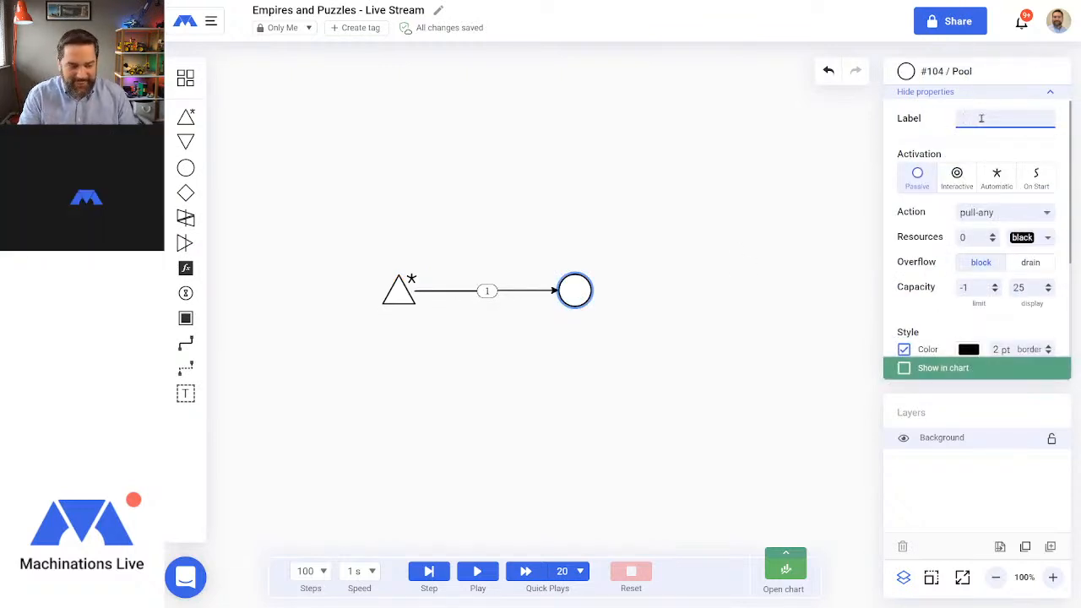
type("Currency")
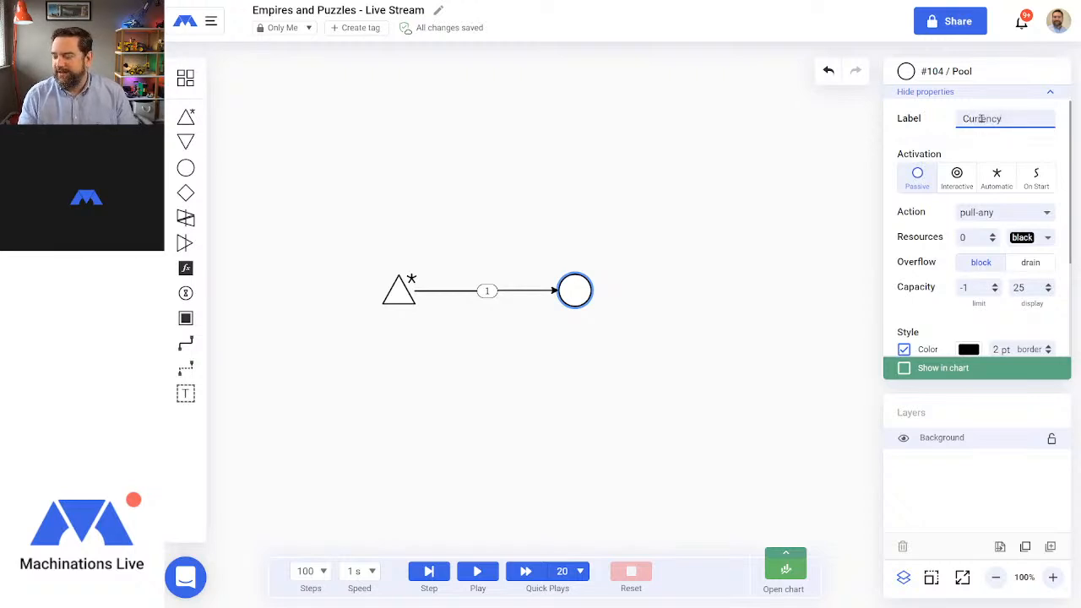
key("BackSpace")
key("BackSpace")
key("BackSpace")
key("BackSpace")
key("BackSpace")
key("BackSpace")
key("BackSpace")
type("Iron")
key("Return")
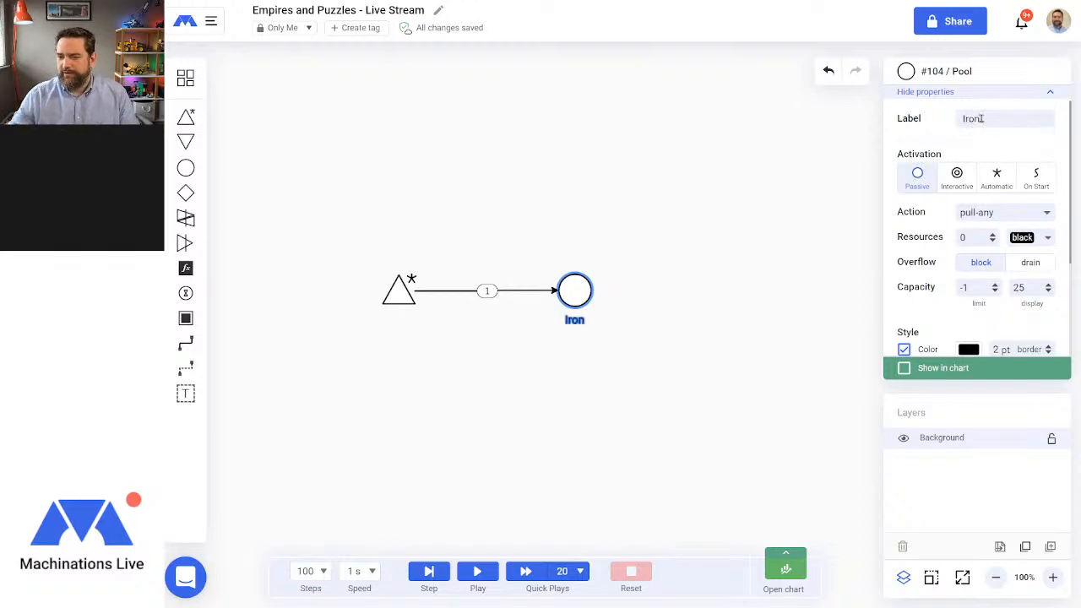
Step: Move the Iron pool higher than the source and route its connection straight up and across at a right angle
left_click(473, 410)
left_click_drag(575, 290, 575, 210)
left_click(574, 234)
left_click_drag(494, 290, 498, 214)
left_click(487, 267)
Step: Add a second pool below the Iron pool and feed it from the source with a right-angled resource connection
left_click_drag(187, 169, 574, 367)
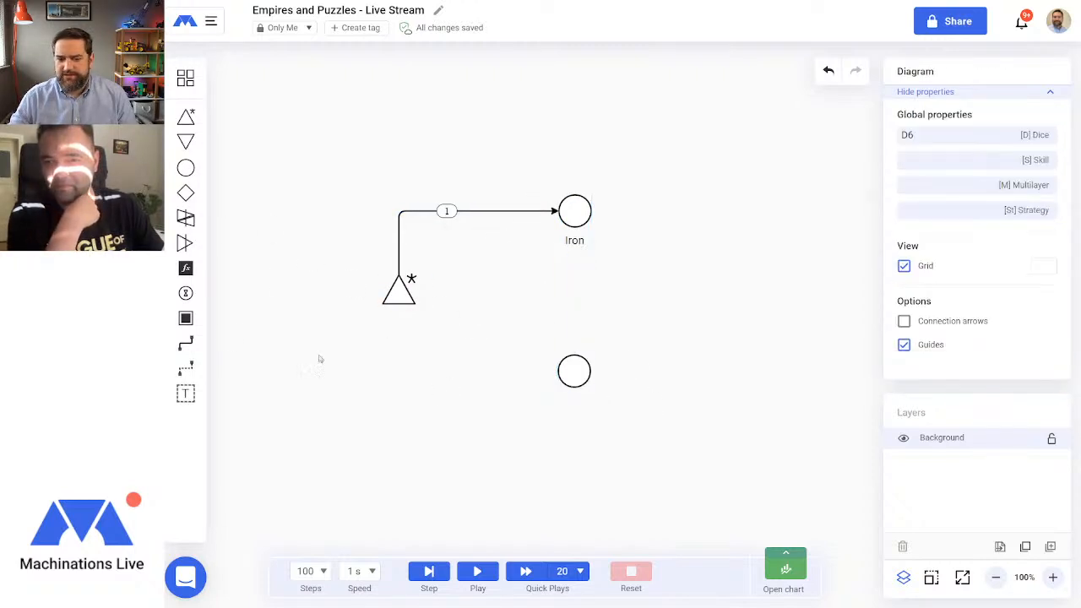
left_click_drag(186, 343, 574, 369)
left_click_drag(494, 290, 499, 371)
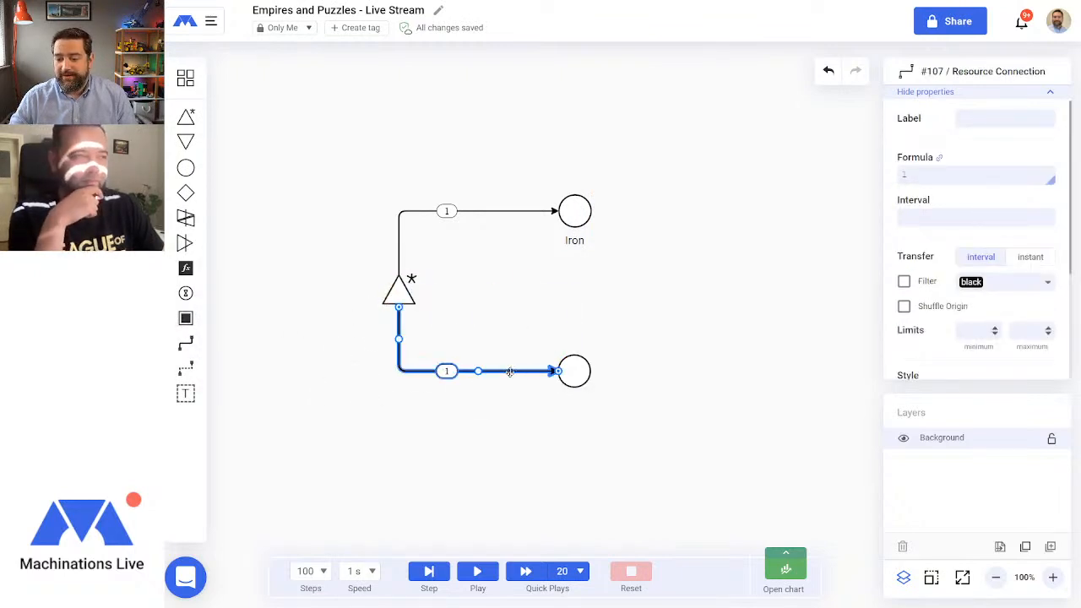
Step: Label the lower pool "Food"
right_click(706, 355)
left_click(573, 373)
left_click(993, 116)
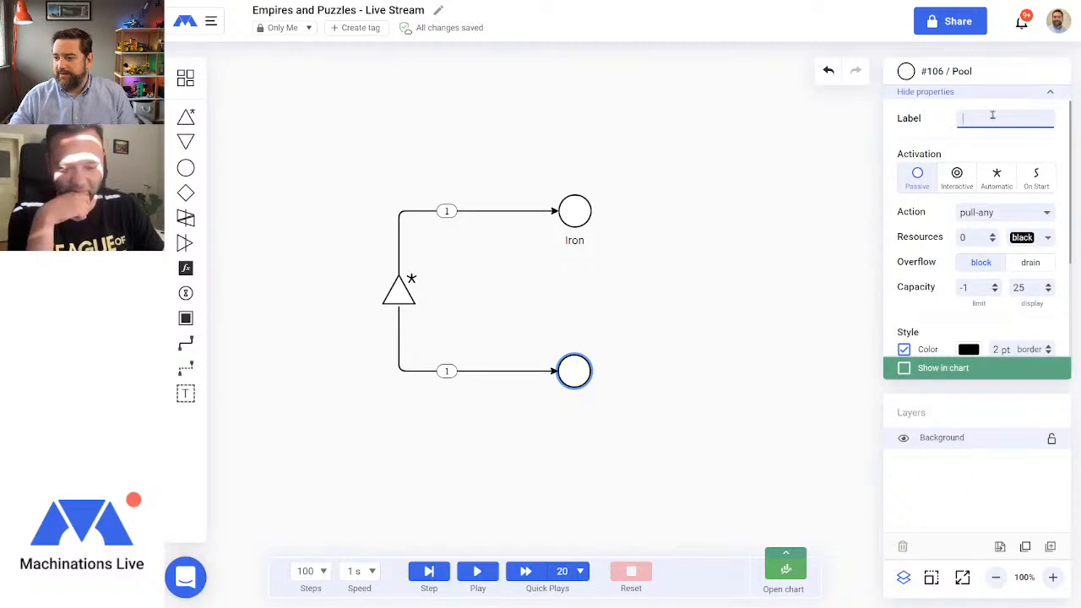
type("Food")
key("Return")
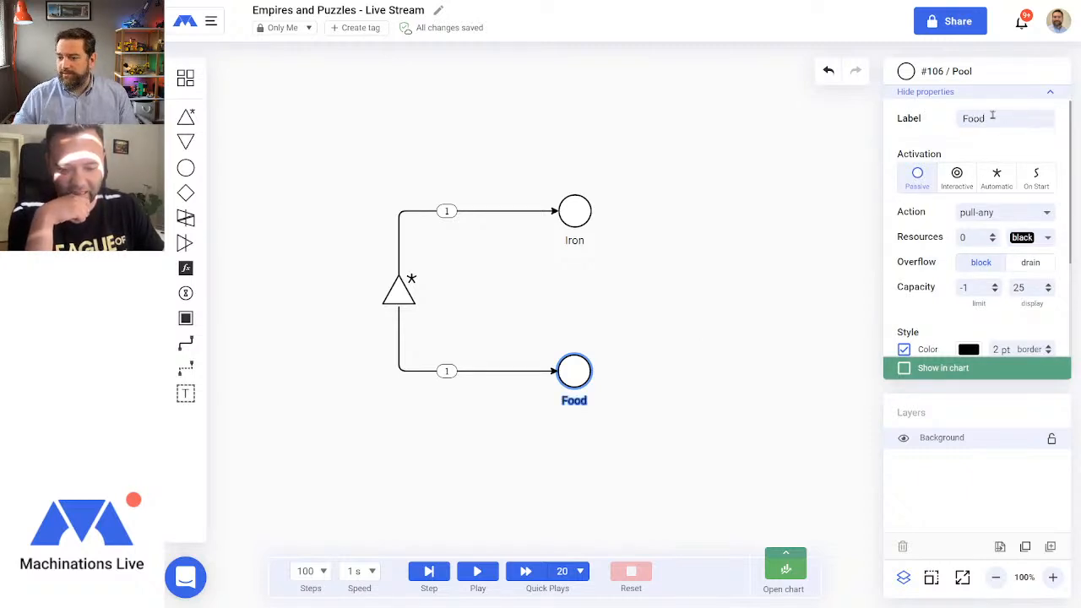
left_click(629, 332)
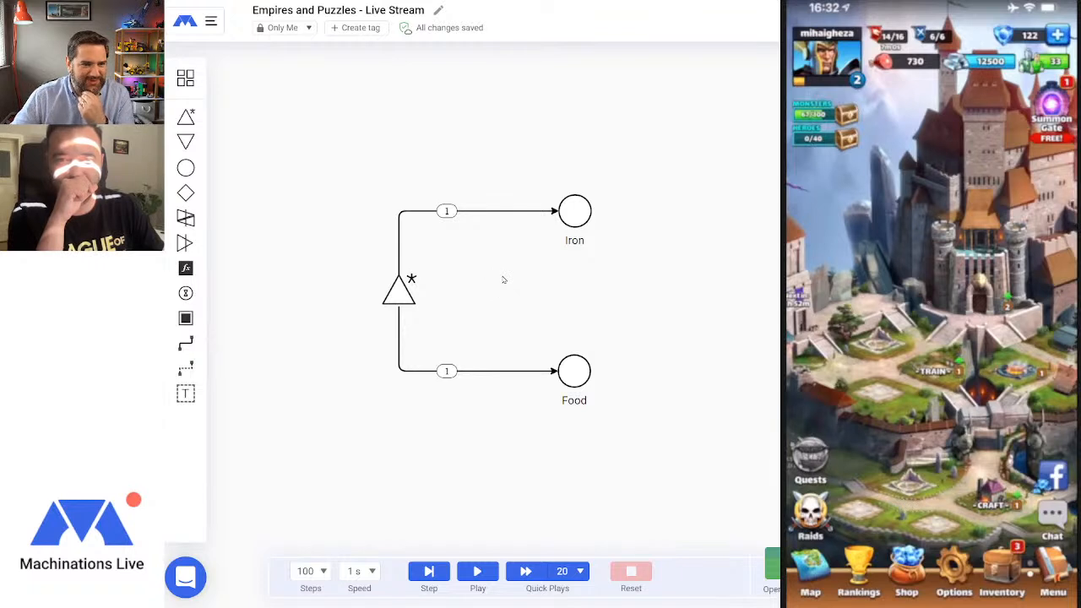
Step: Slide the value labels on the Food and Iron connections closer to their pools
left_click_drag(644, 473, 543, 456)
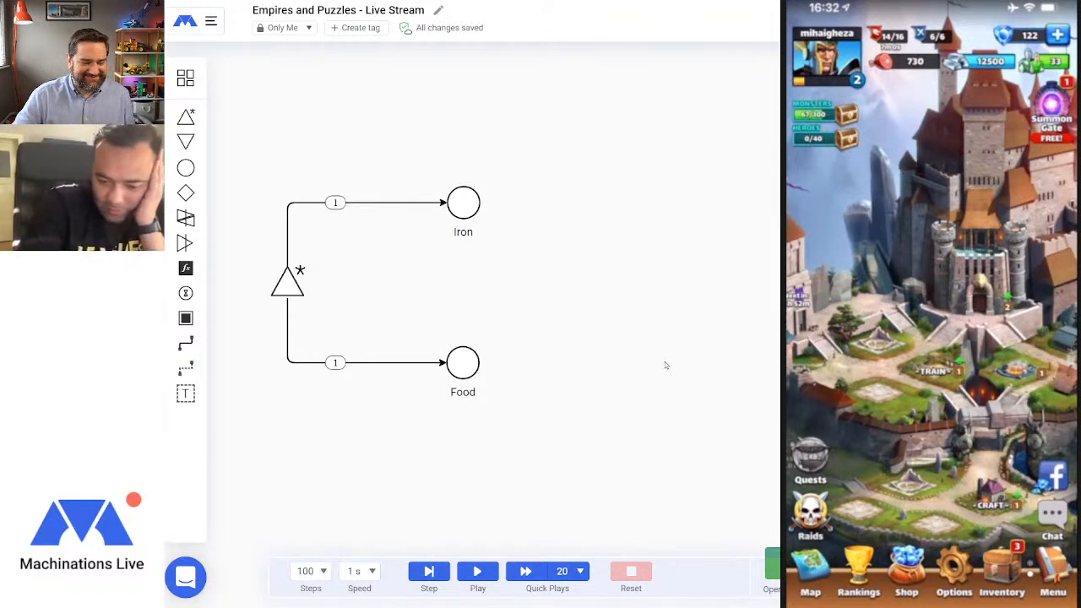
left_click_drag(338, 363, 391, 363)
left_click_drag(335, 203, 389, 204)
left_click(402, 228)
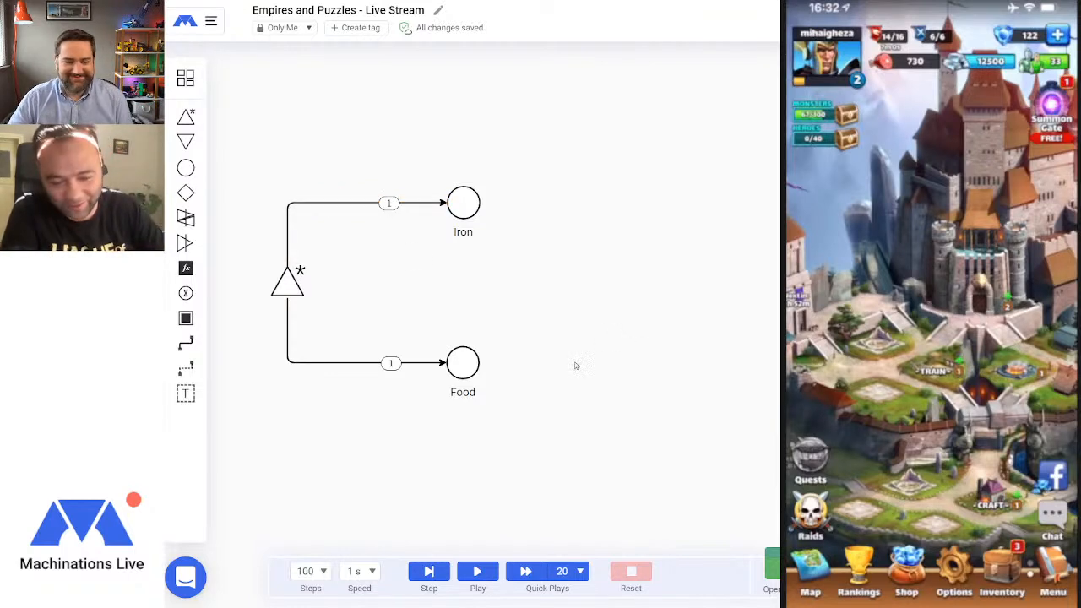
left_click_drag(649, 326, 666, 390)
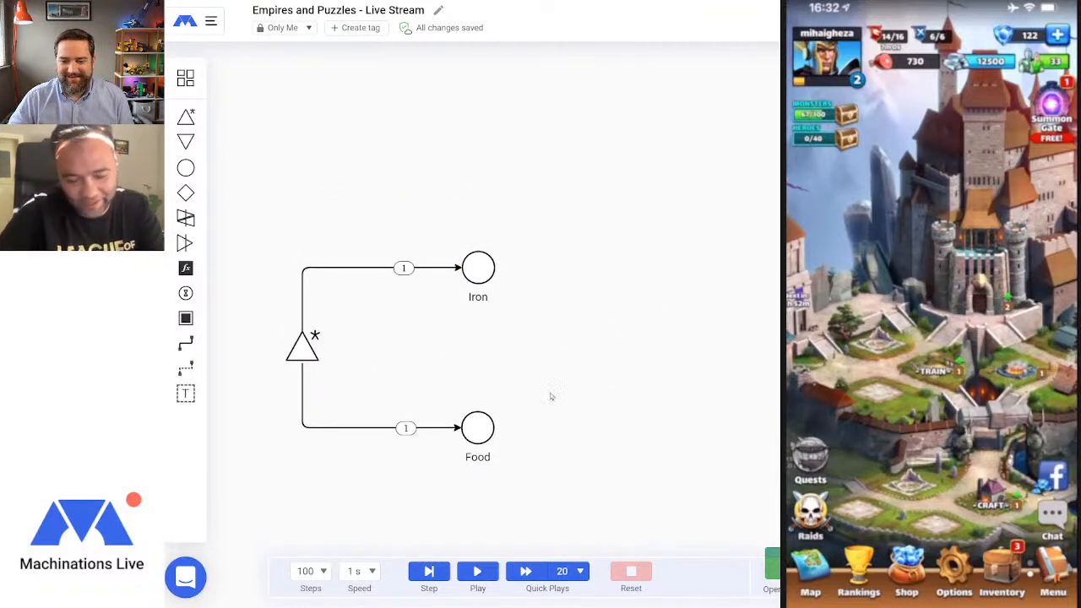
Step: Add a second automatic source below the Iron and Food model and connect it to a new gate
left_click(481, 271)
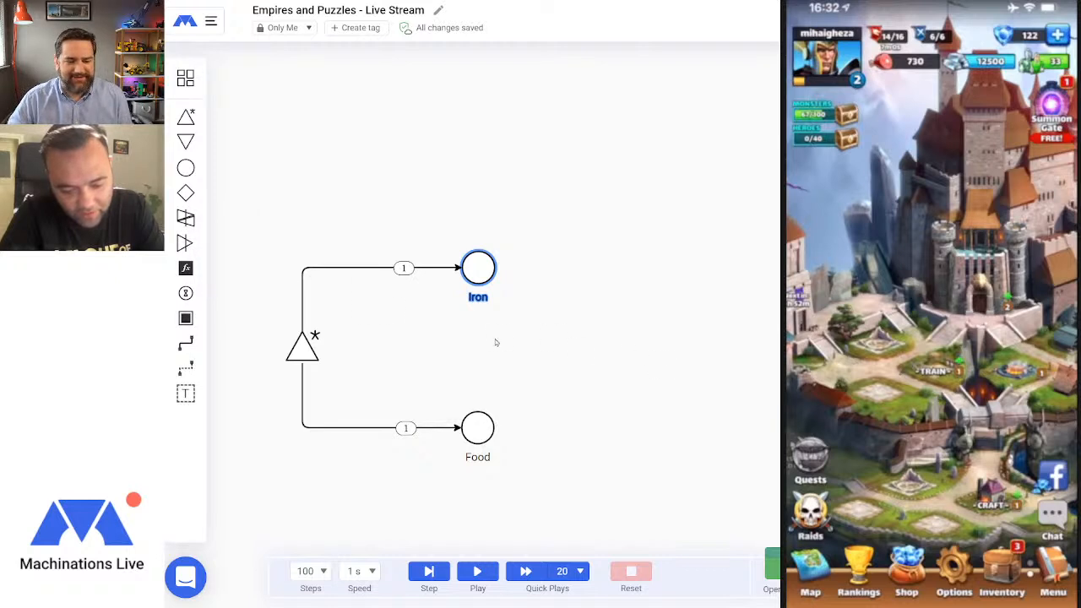
left_click_drag(617, 466, 607, 282)
left_click_drag(186, 117, 298, 356)
left_click(295, 361)
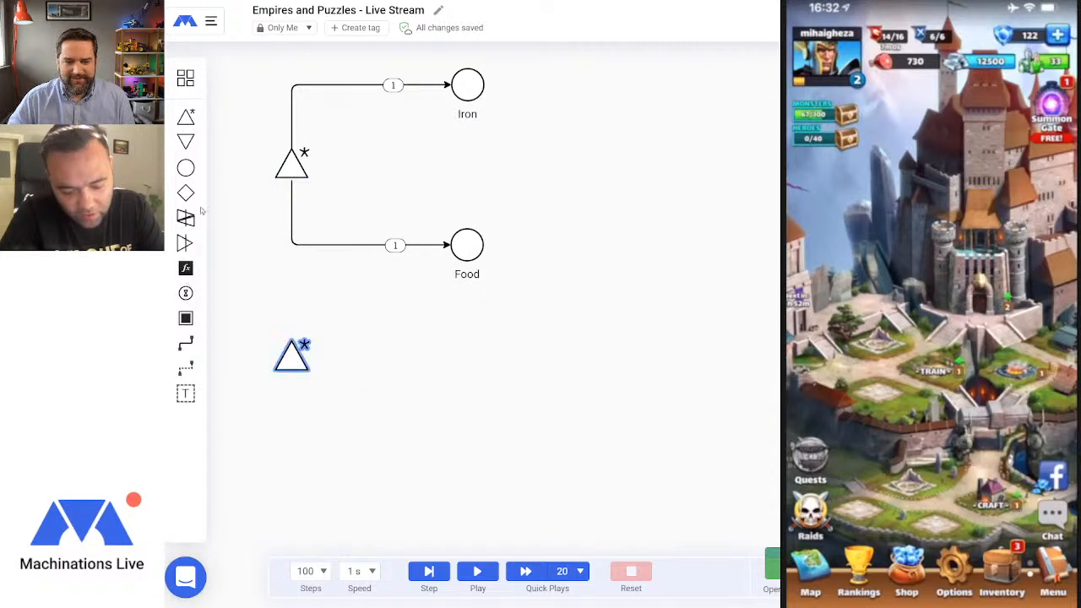
left_click(182, 189)
left_click_drag(417, 357, 467, 358)
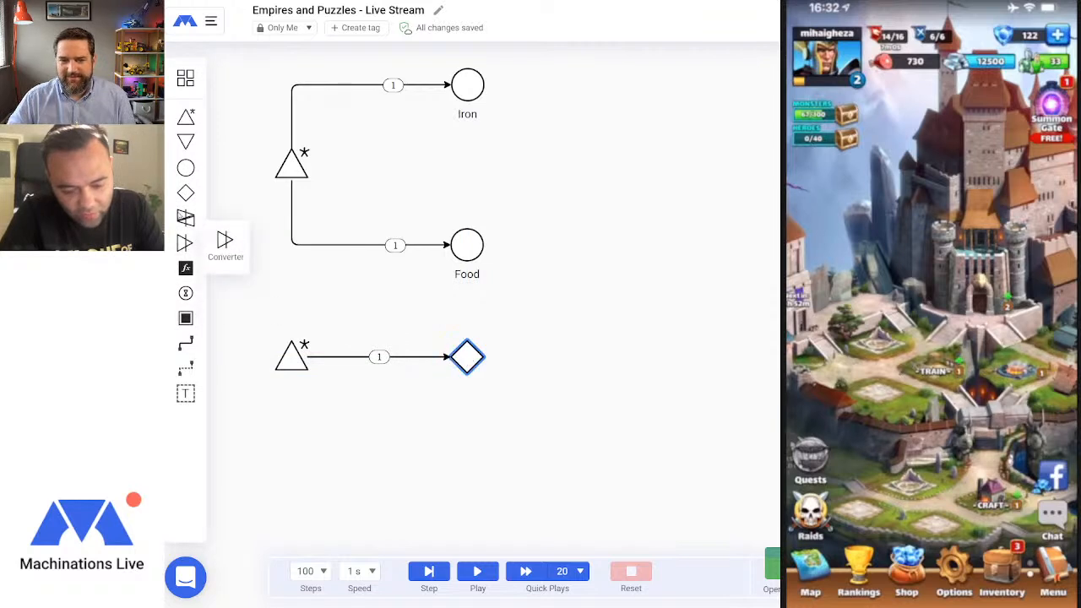
Step: Add a pool above and to the right of the gate, fed by a right-angled resource connection from the gate
left_click(186, 167)
left_click_drag(594, 359, 608, 304)
left_click(569, 358)
left_click_drag(547, 356, 549, 287)
left_click_drag(468, 309, 499, 309)
Step: Add another pool below and to the right of the gate, fed by a resource connection mirroring the upper branch
left_click(549, 415)
left_click(475, 358)
left_click(185, 167)
left_click(596, 356)
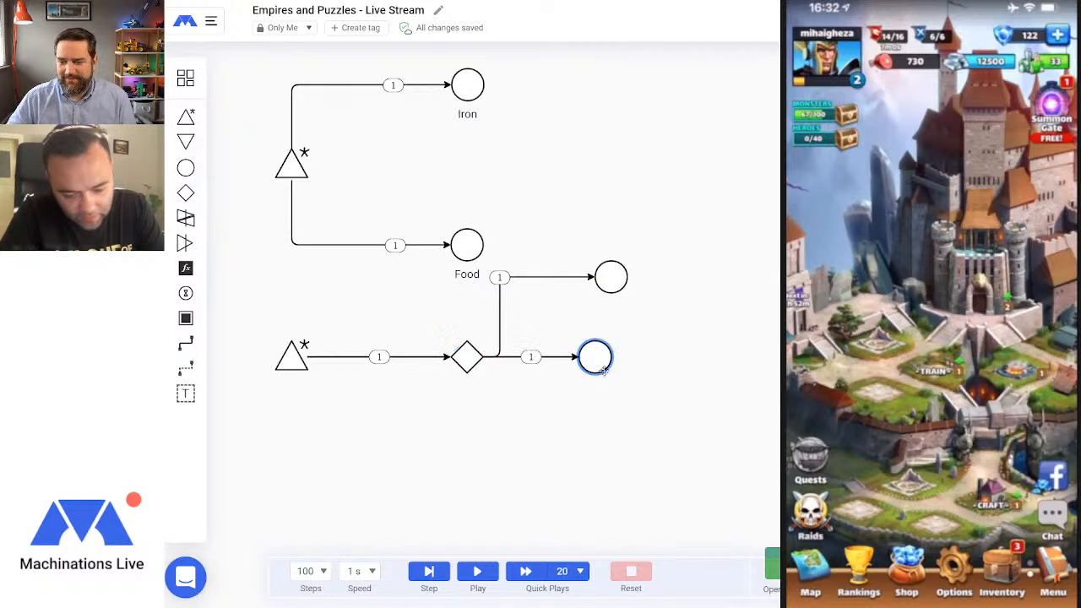
left_click_drag(611, 425, 611, 422)
left_click(611, 390)
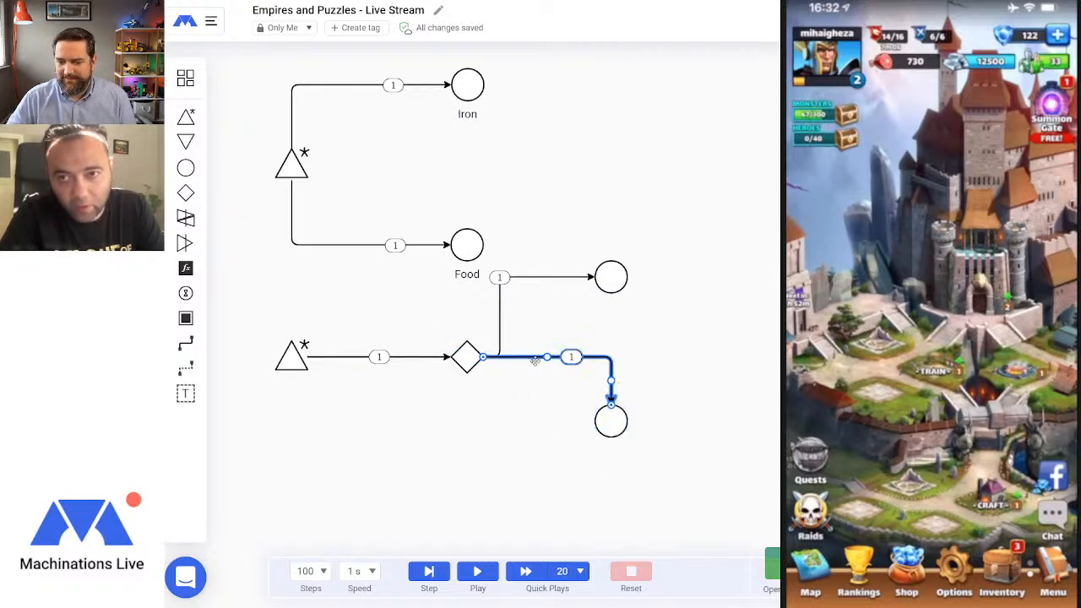
left_click_drag(547, 357, 552, 428)
left_click_drag(467, 397, 501, 398)
Step: Make the gate distribute randomly with the dice option and label its upper output pool "pass"
left_click(642, 363)
left_click(468, 355)
left_click(611, 277)
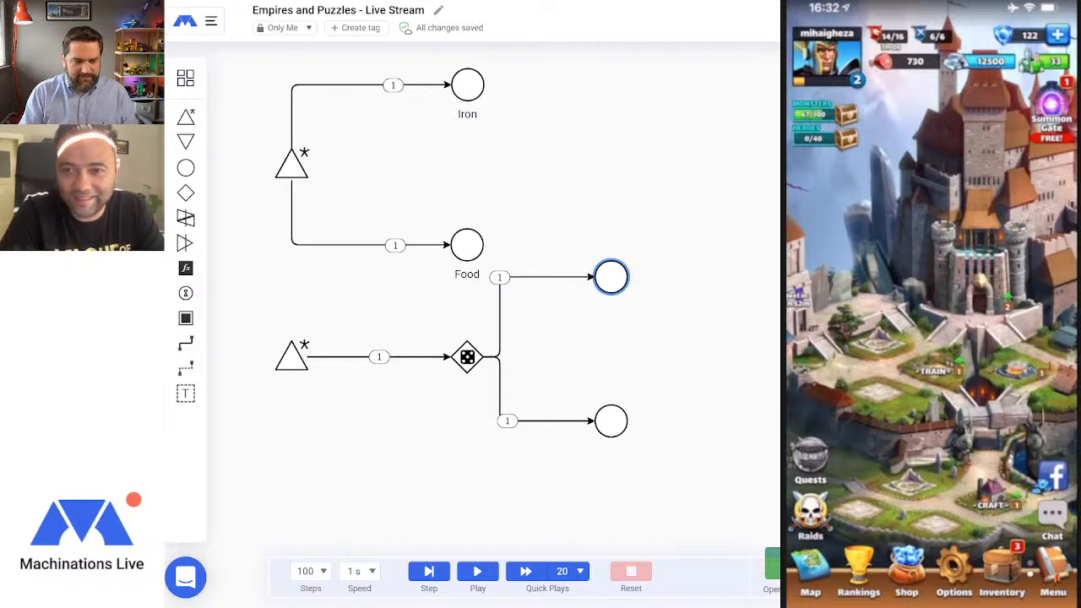
left_click(700, 302)
left_click(609, 418)
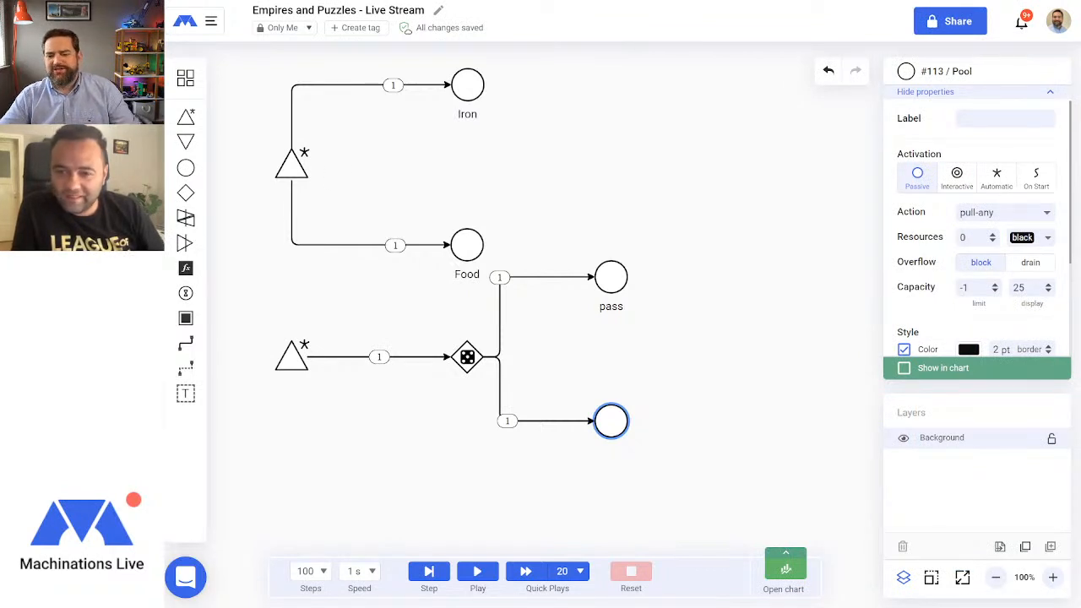
Step: Move the whole gate model, with its source and both pools, further down from the Iron and Food model
left_click_drag(716, 505, 255, 255)
left_click_drag(290, 361, 299, 453)
left_click(718, 441)
scroll(685, 410, "down", 3)
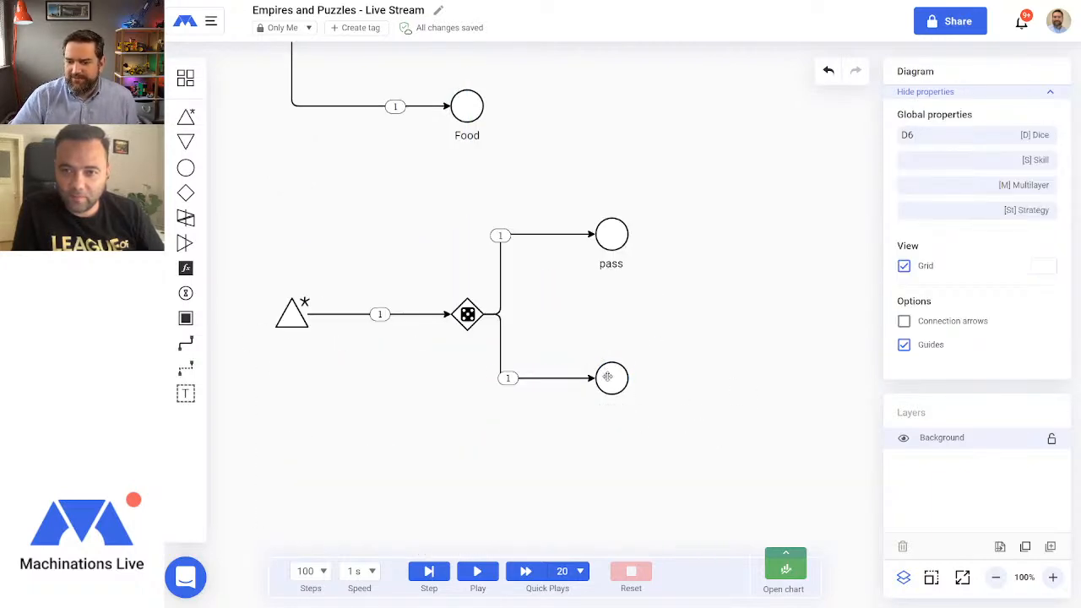
Step: Label the gate's lower output pool "Fail"
left_click(611, 378)
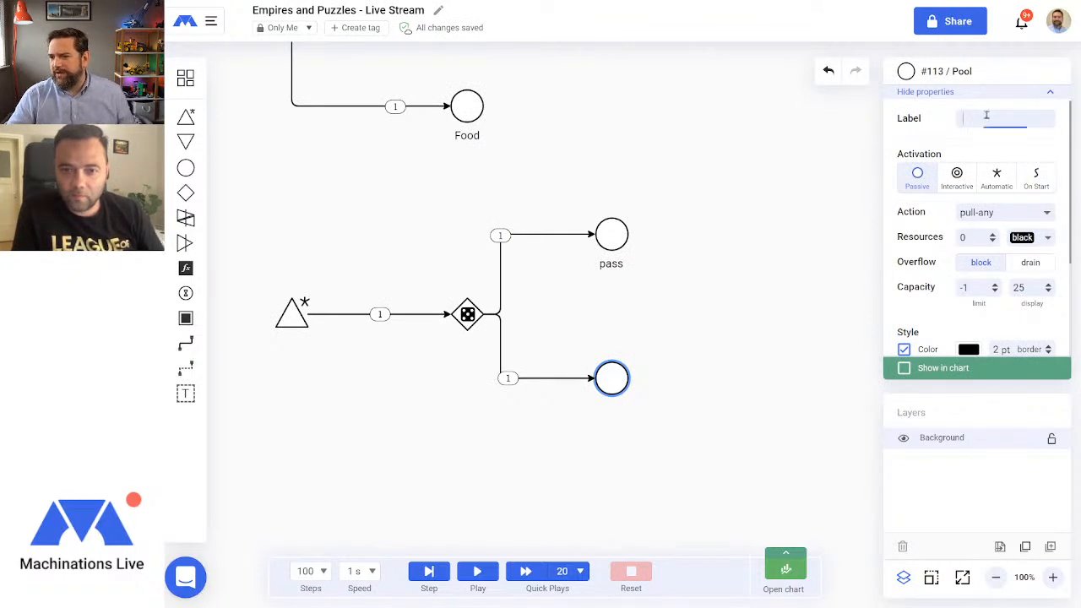
key("Return")
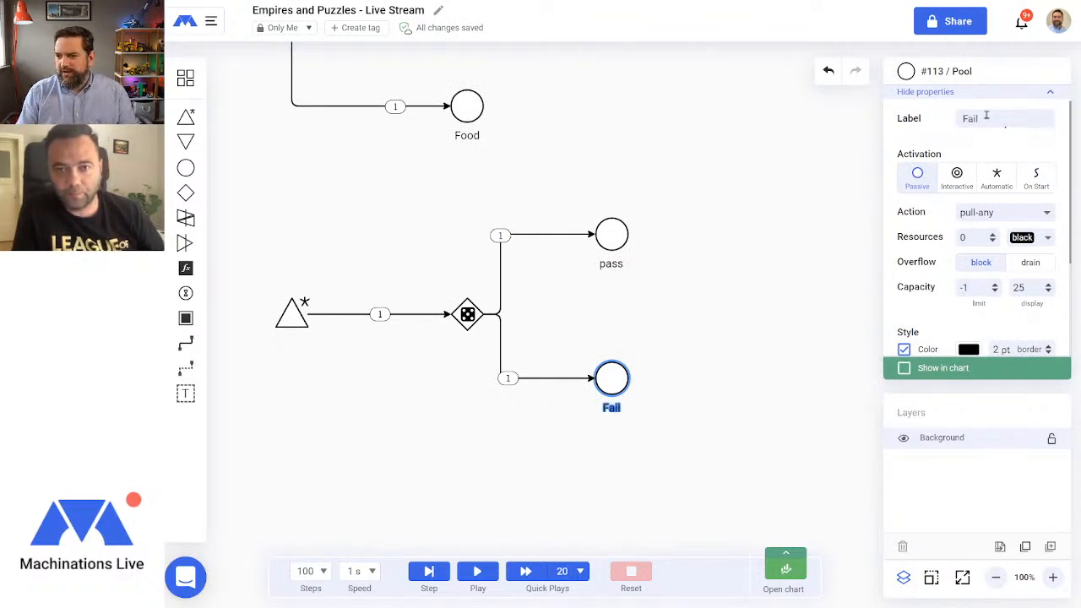
left_click(704, 294)
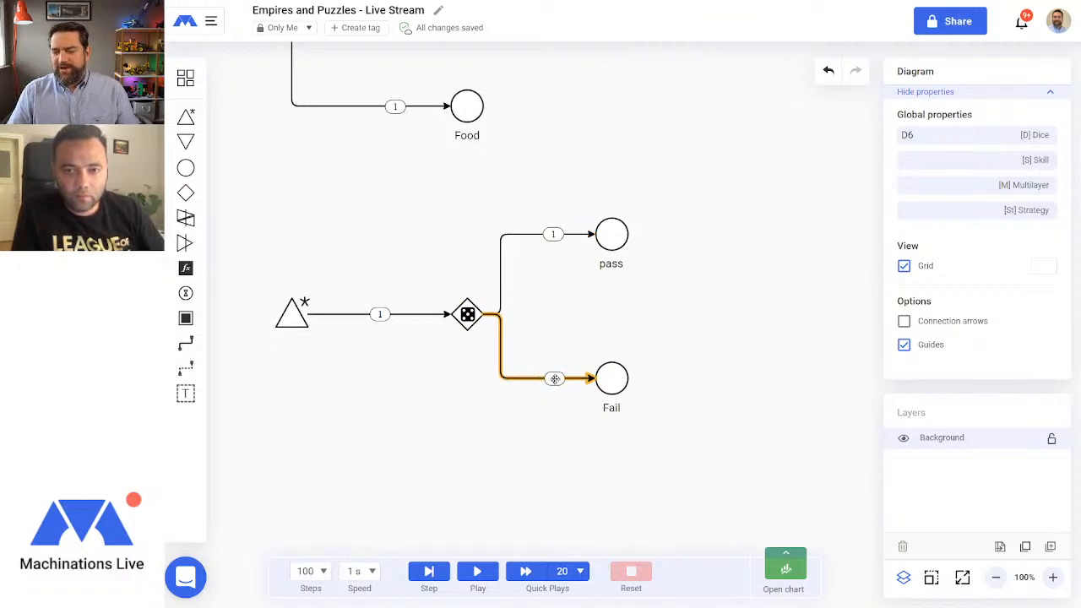
Step: Set the formula of the gate's connection to the pass pool to 100% and the one to the Fail pool to 0%
left_click(554, 238)
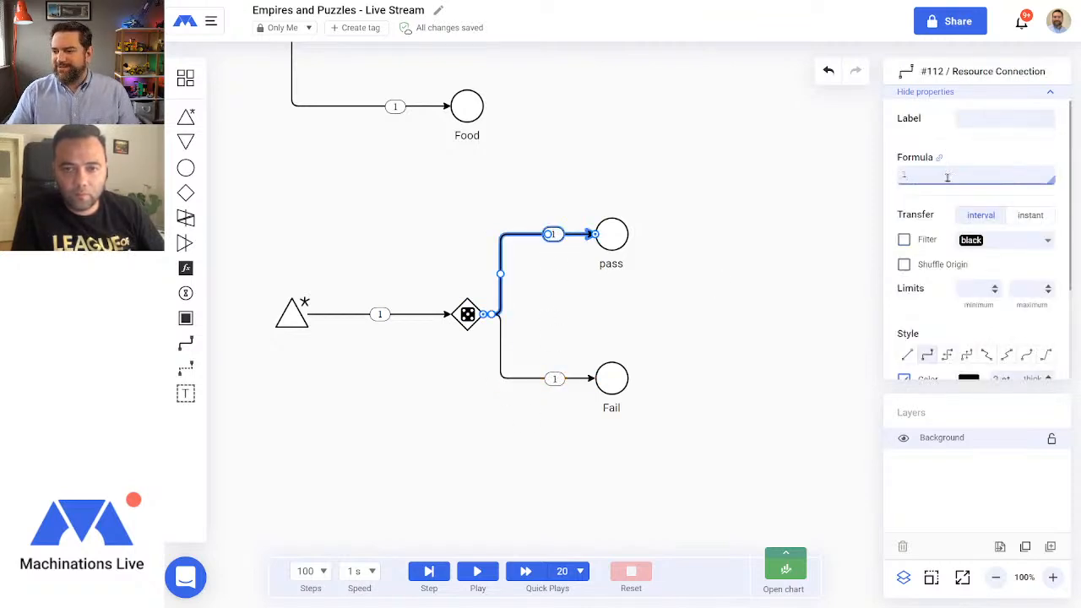
type("00%")
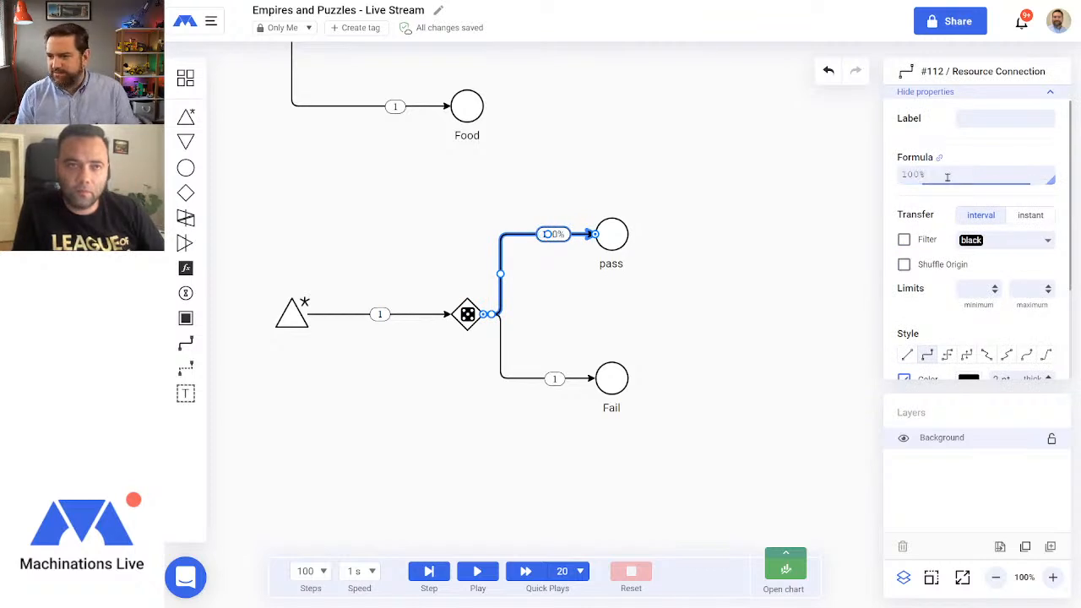
left_click(574, 378)
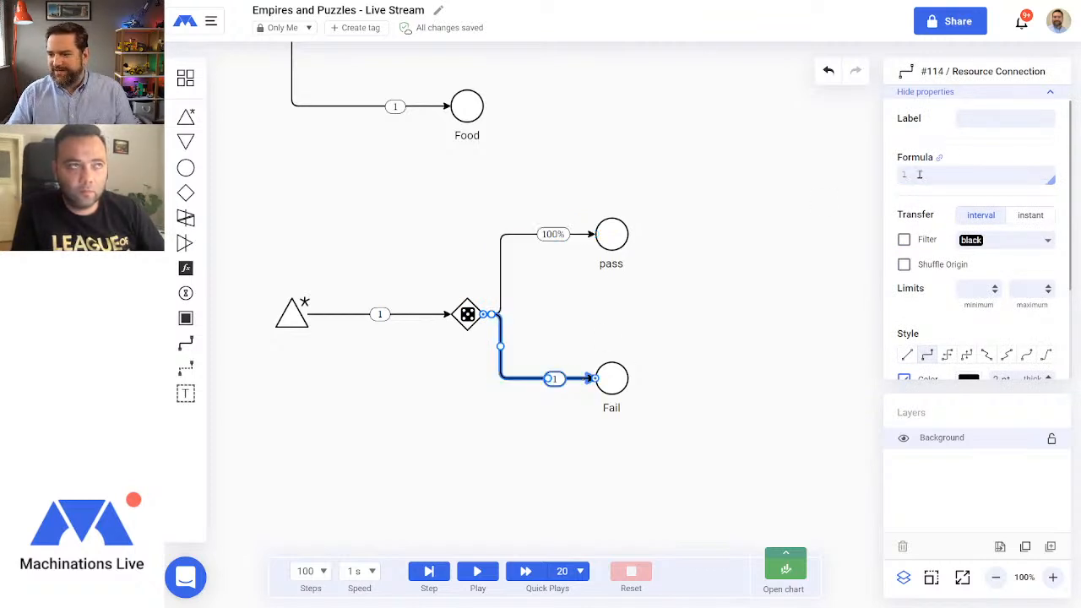
type("0%")
key("Return")
left_click(678, 336)
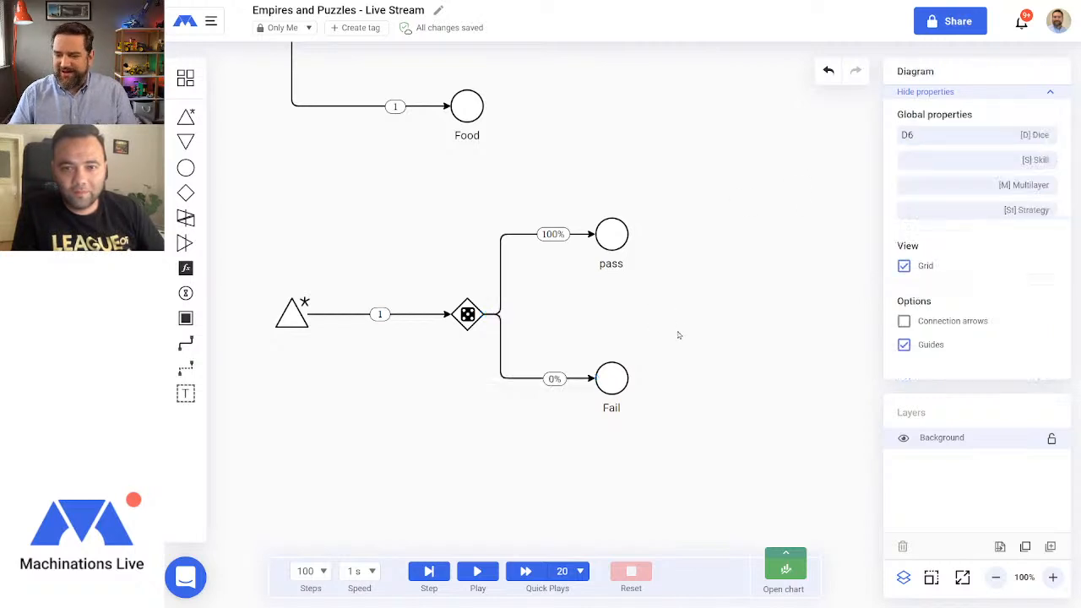
Step: Add a state connection from the pass pool to the Fail branch's resource connection with the formula +5%
left_click(186, 368)
left_click_drag(565, 237, 555, 370)
left_click_drag(576, 234, 592, 299)
left_click(932, 175)
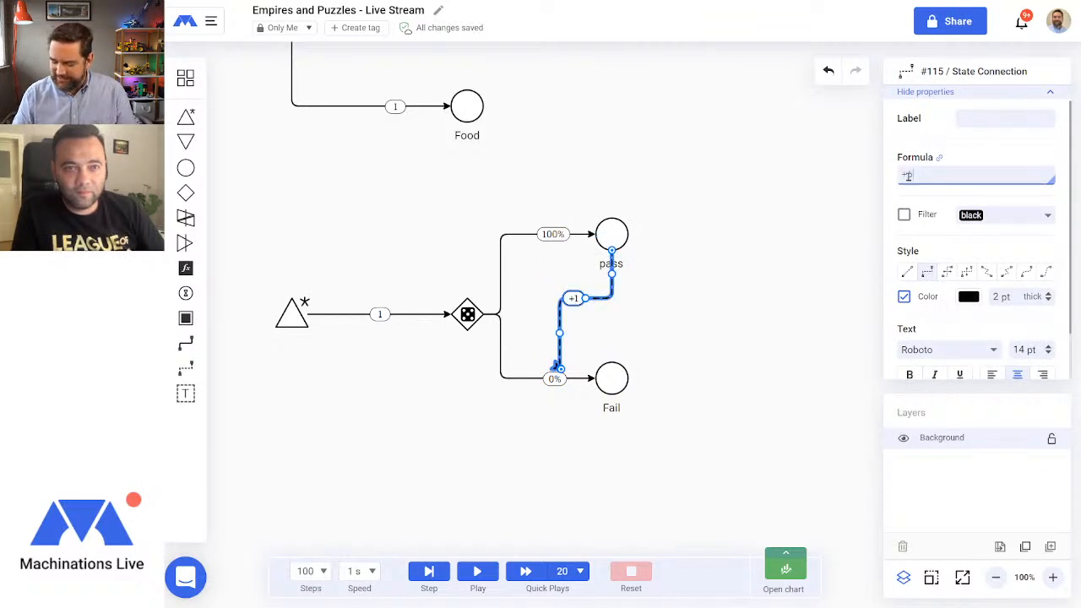
type("+5%")
left_click(714, 307)
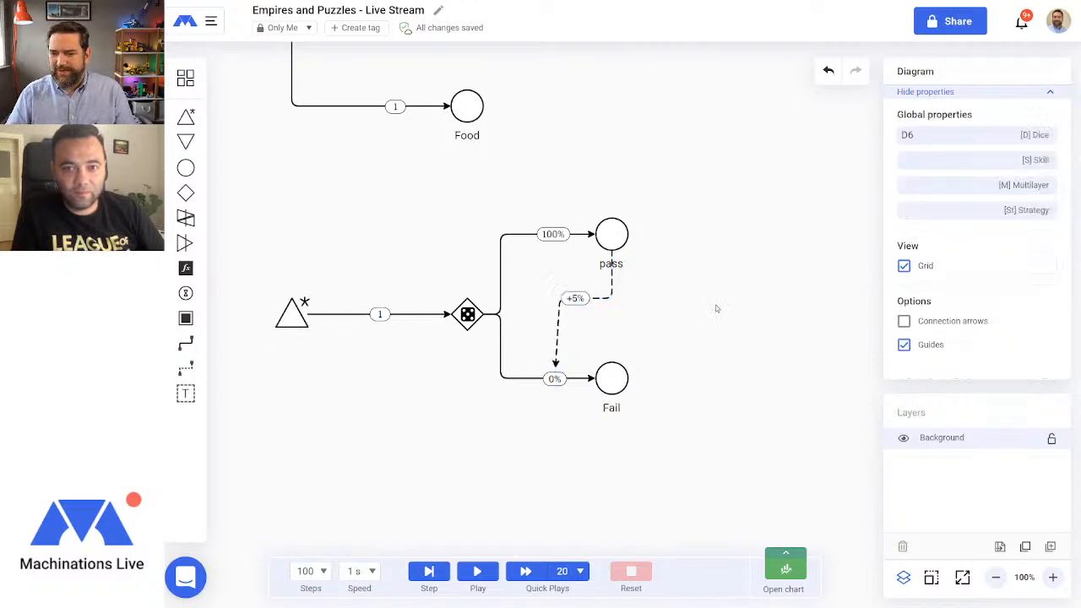
Step: Add a state connection from the pass pool back to its own incoming resource connection with the formula -5%
left_click_drag(186, 367, 591, 186)
left_click(647, 186)
left_click(613, 192)
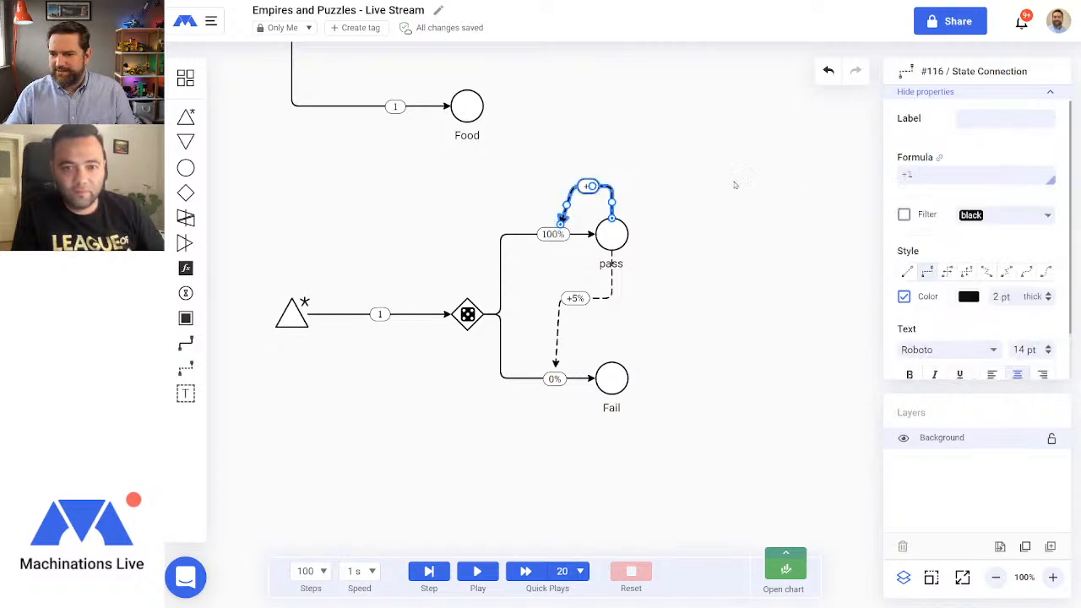
left_click(926, 175)
key("ctrl+a")
type("-")
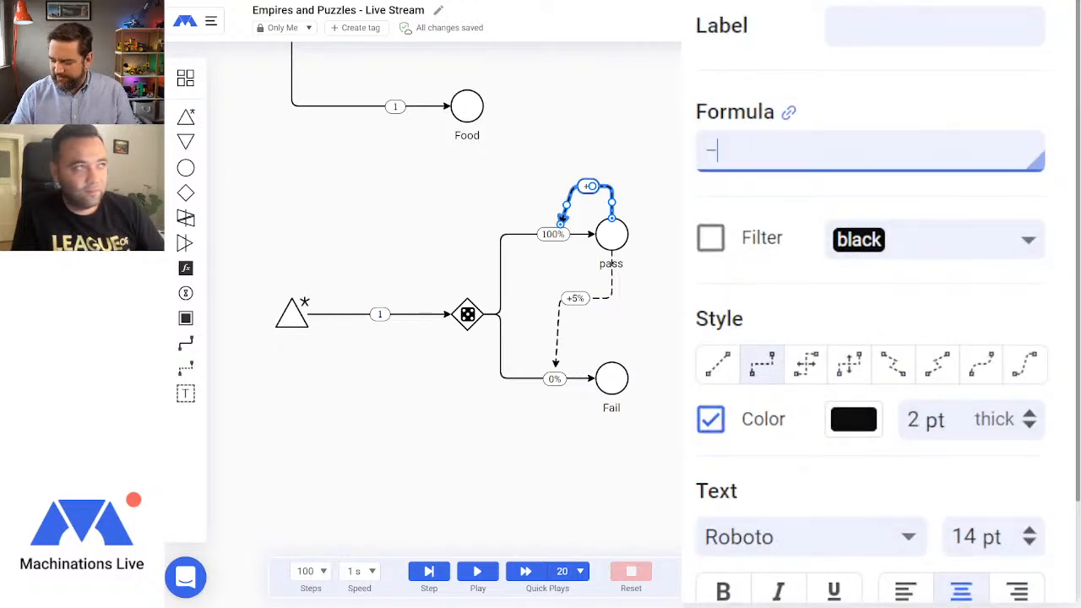
type("5%")
key("Return")
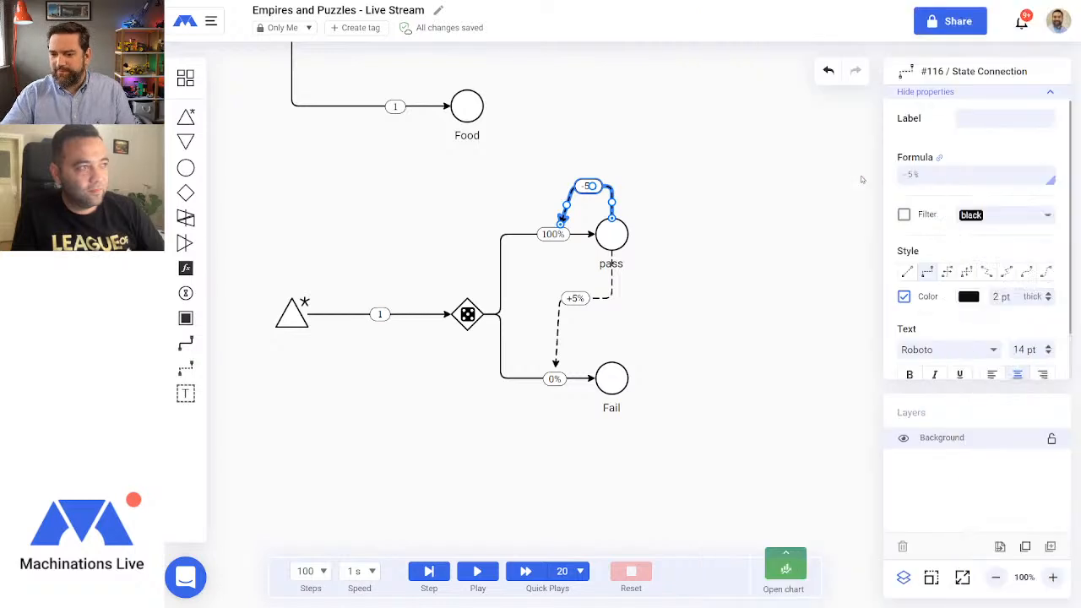
Step: Run the simulation to check how the pass and Fail pools fill up, and reset the diagram
left_click(803, 297)
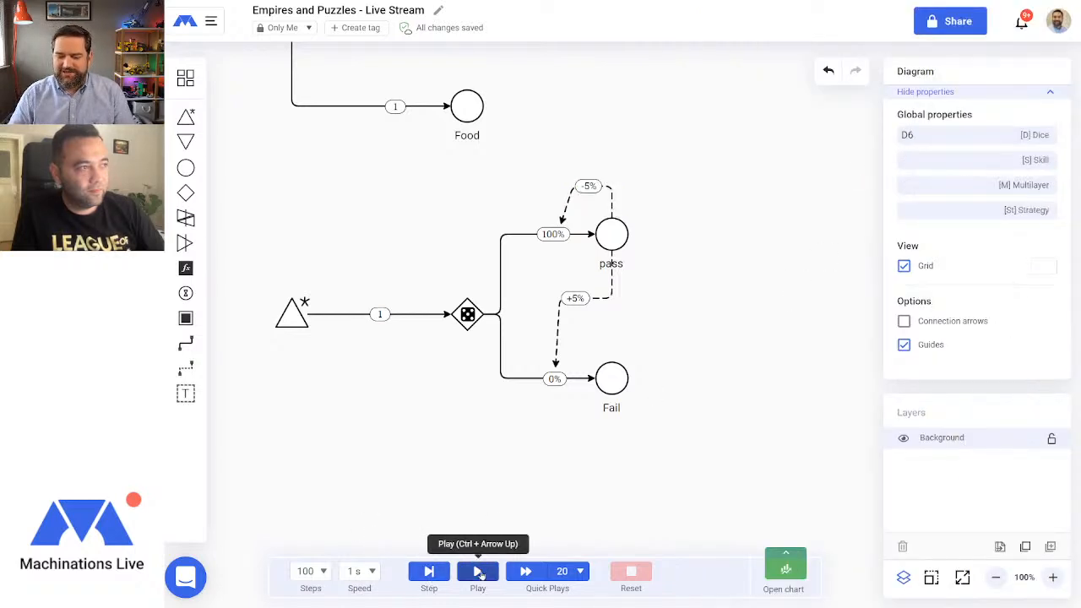
left_click(477, 572)
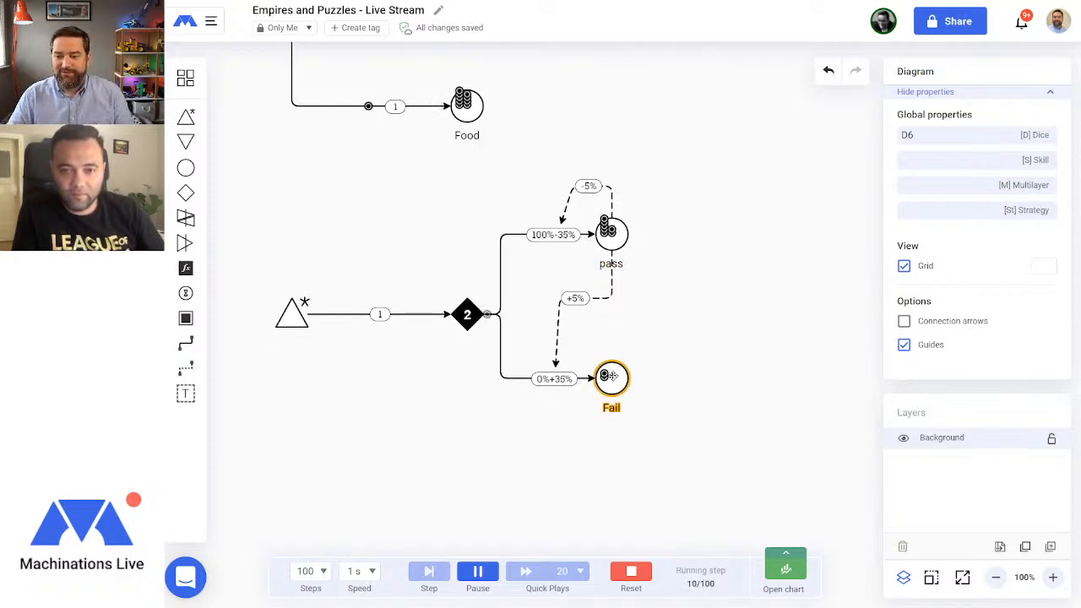
left_click(631, 571)
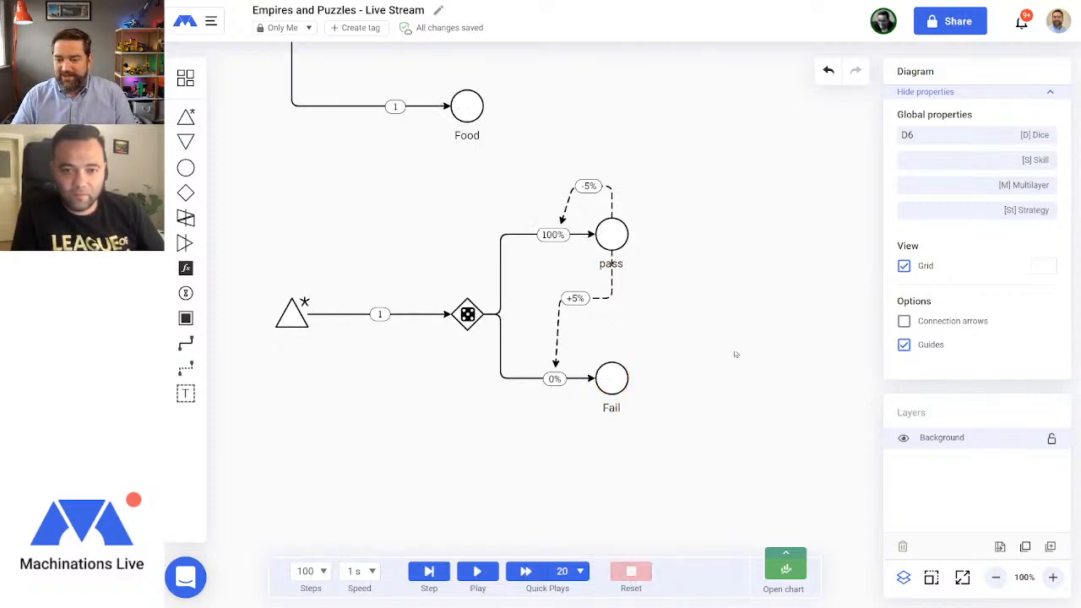
Step: Add a converter after the Food pool and a new pool after the converter, linked by resource connections
left_click(996, 576)
left_click_drag(711, 167, 781, 293)
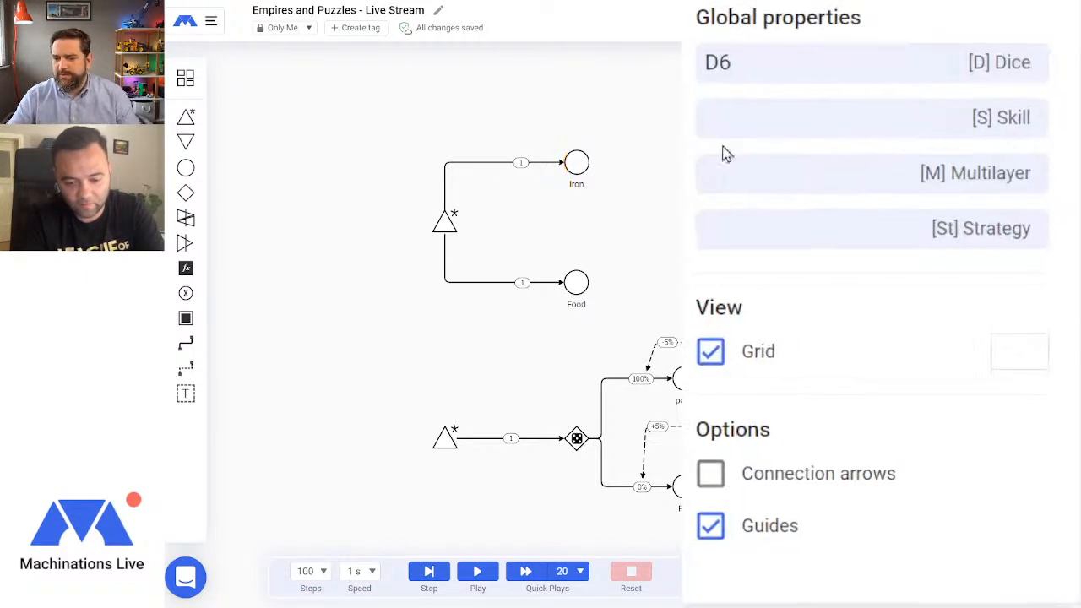
left_click(578, 279)
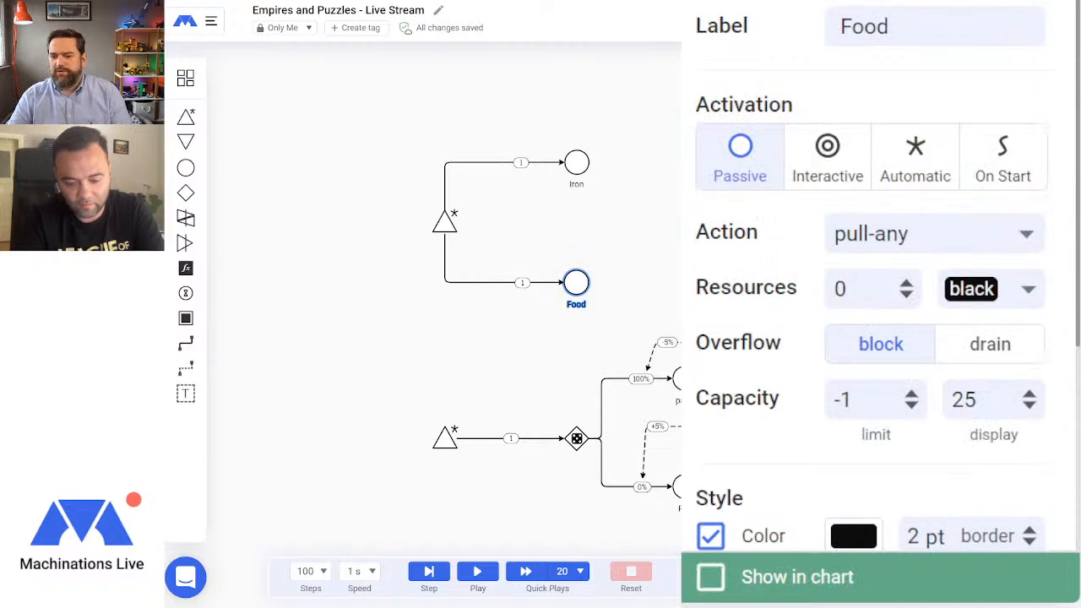
left_click(609, 288)
left_click(575, 282)
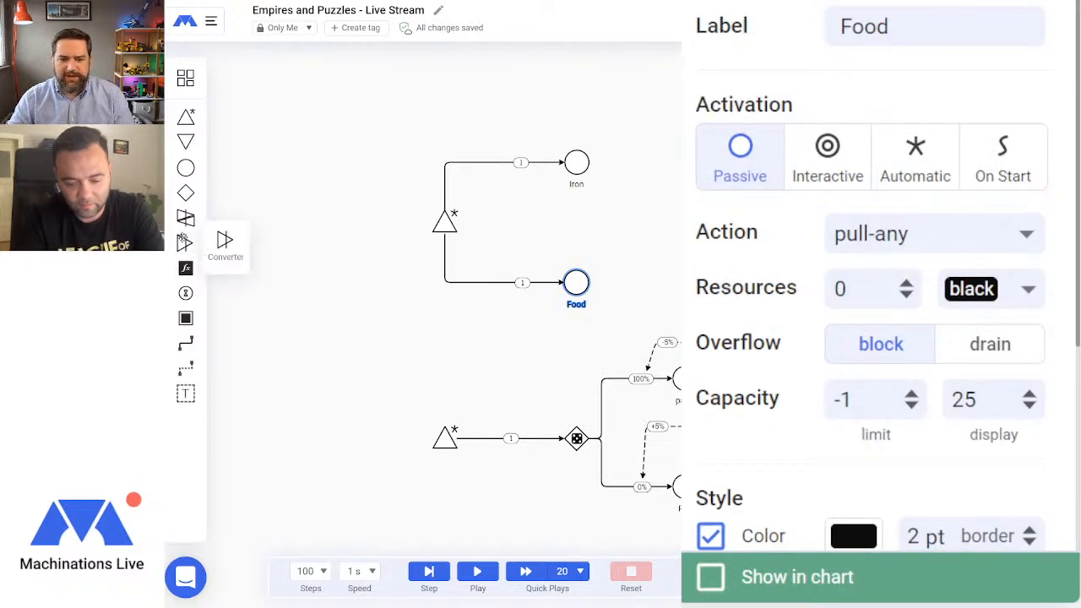
left_click(185, 243)
left_click(186, 168)
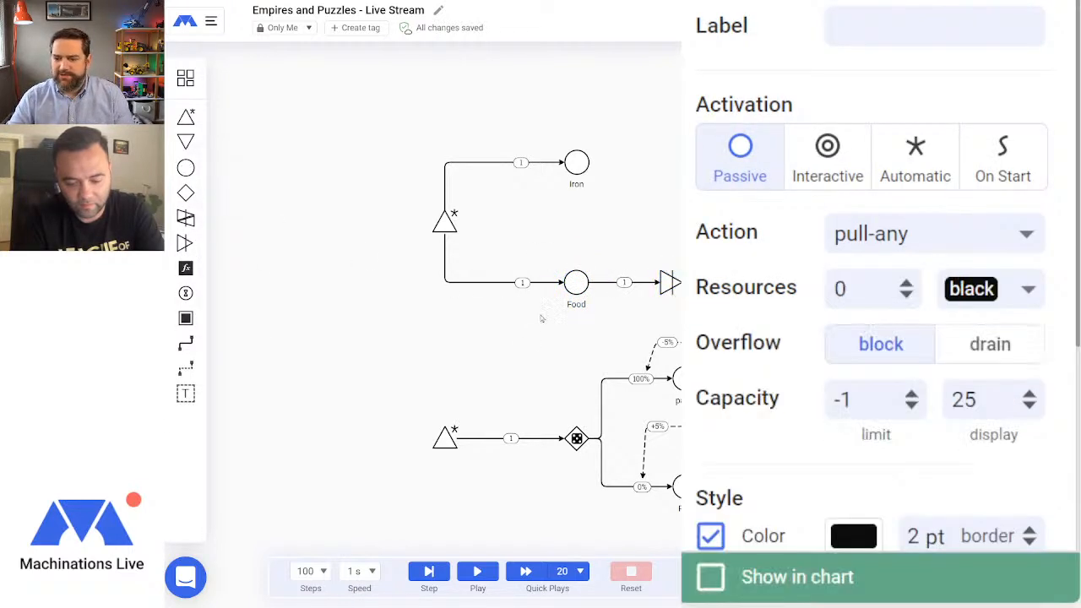
Step: Label the pool after the converter "Troops Training"
left_click(937, 22)
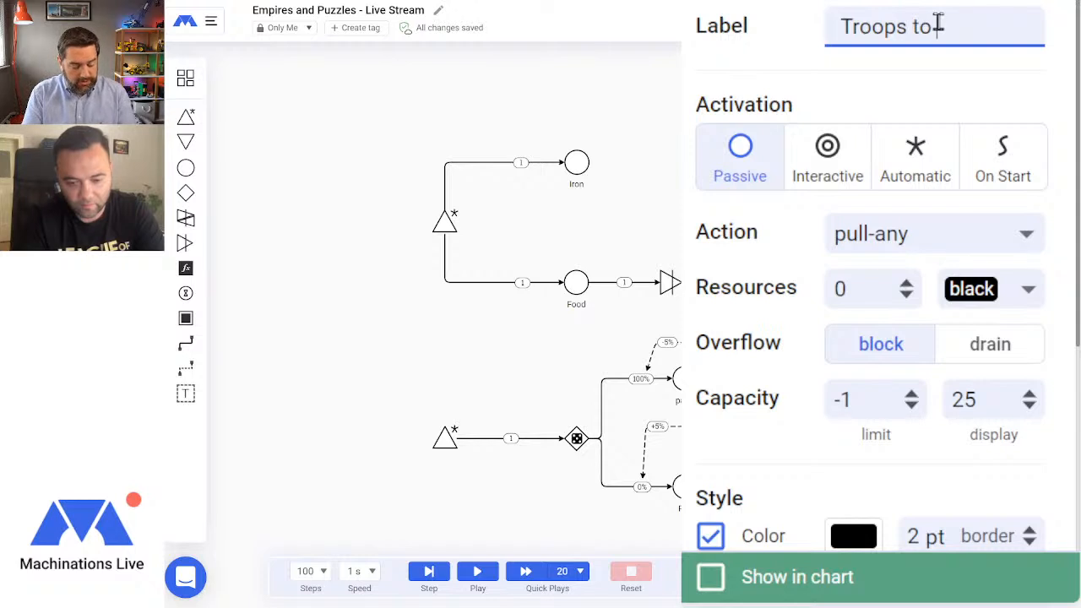
key("BackSpace")
key("BackSpace")
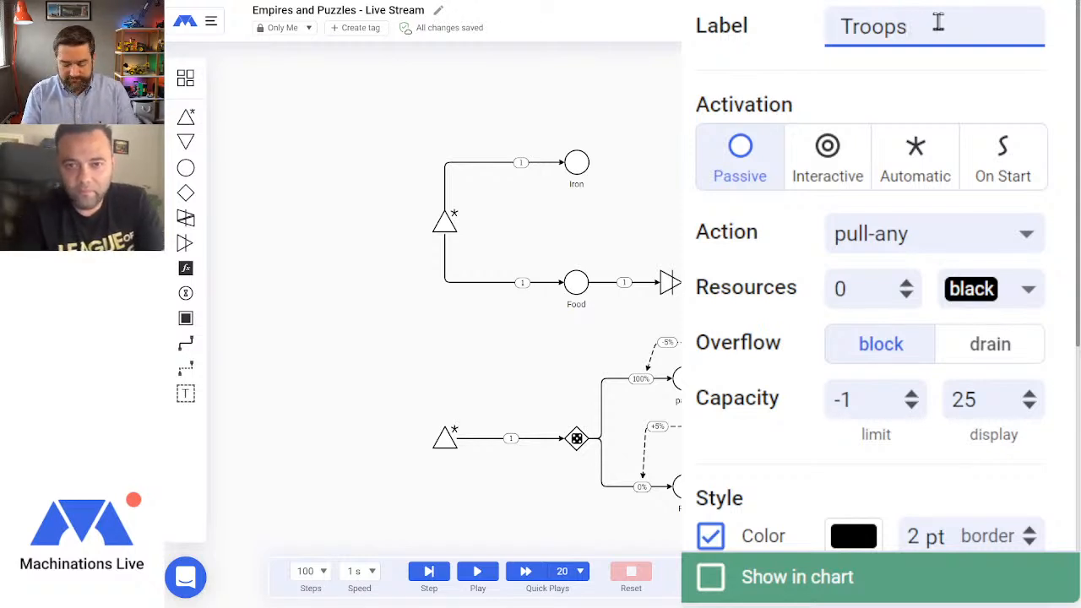
type("Training.")
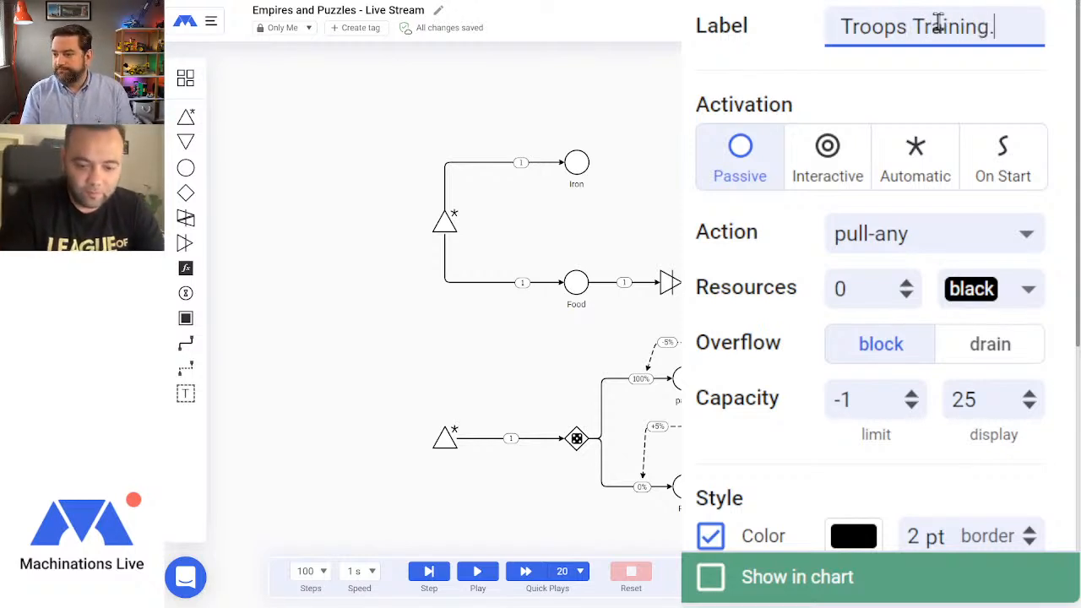
key("BackSpace")
key("Return")
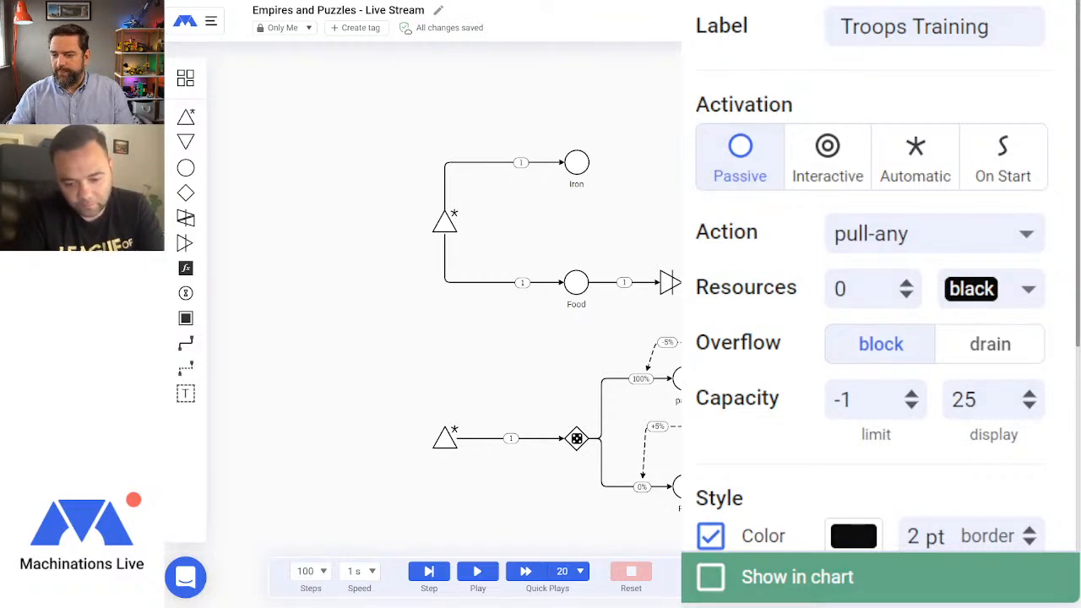
left_click(818, 410)
Step: Set the formula of the resource connection from Food to the converter to 3
left_click_drag(818, 410, 644, 306)
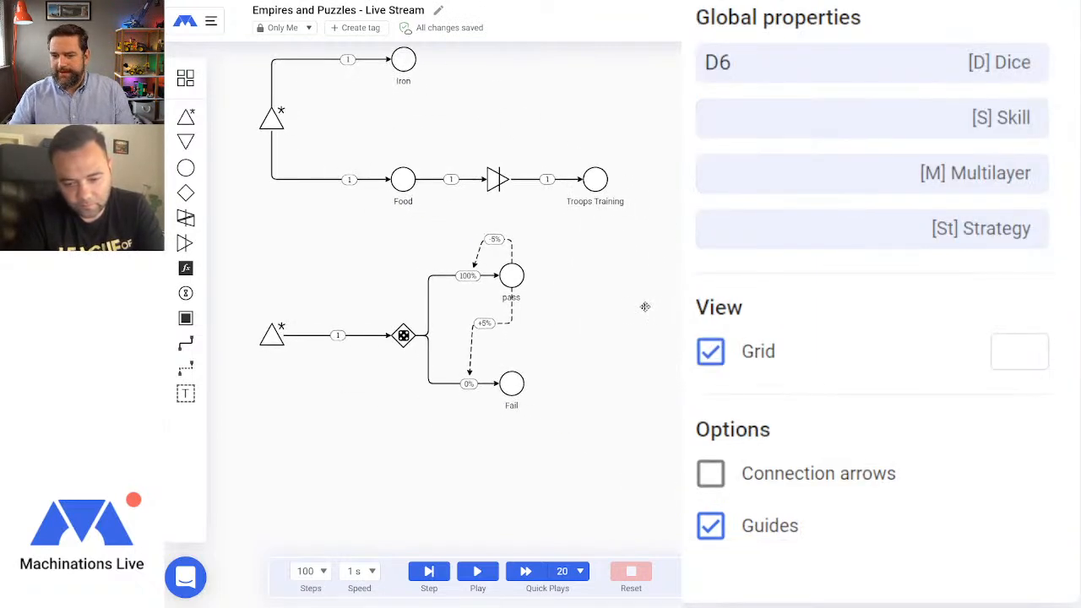
left_click(478, 180)
double_click(757, 147)
type("3")
key("Return")
Step: Set the converter's activation to Automatic and its action to pull-all
left_click(496, 179)
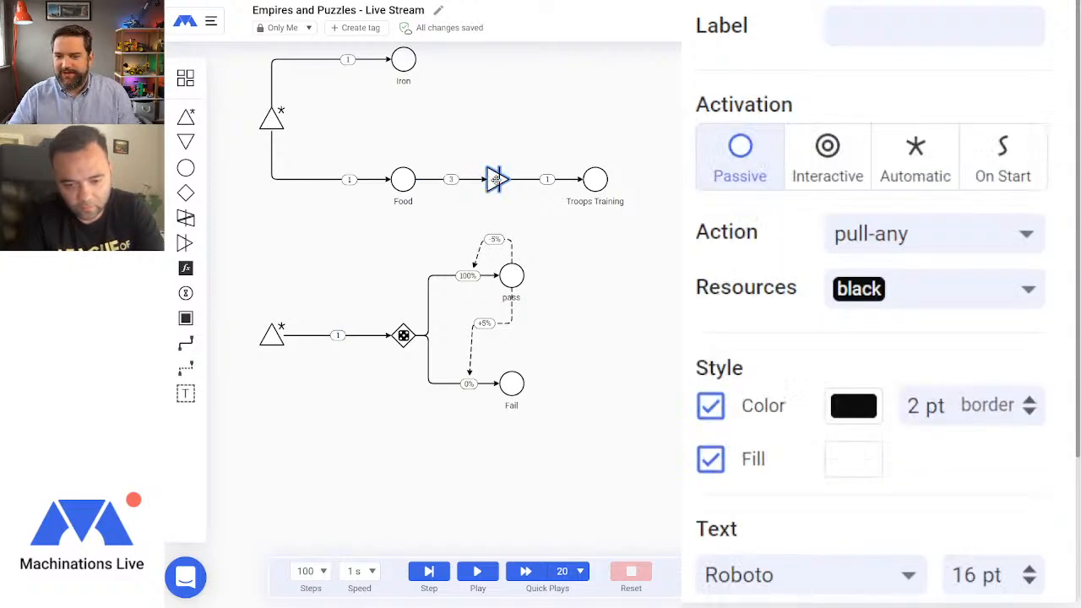
left_click(941, 165)
left_click(924, 233)
left_click(912, 336)
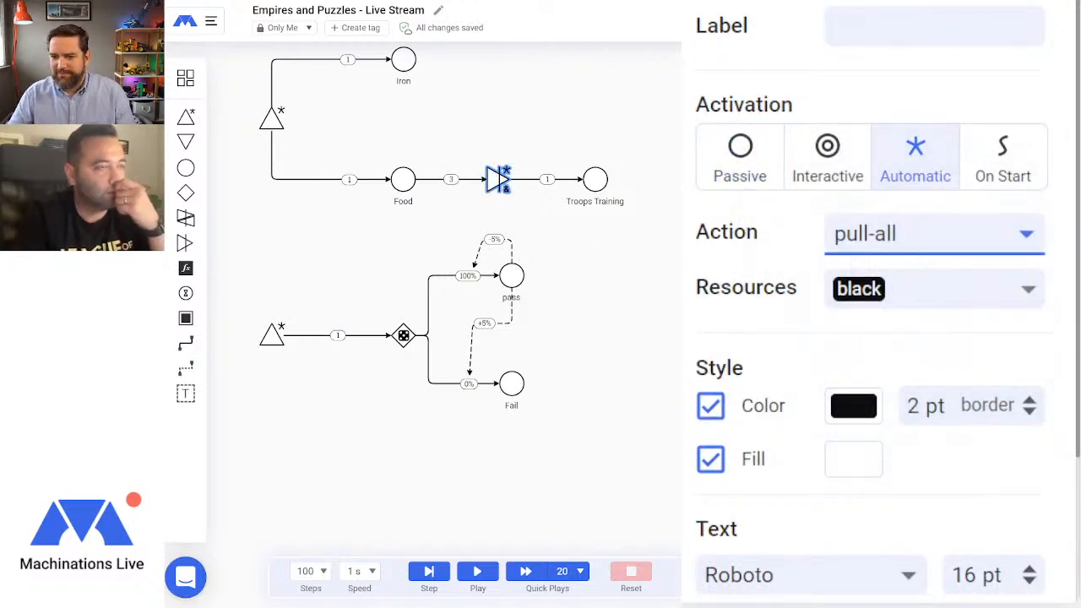
left_click(474, 351)
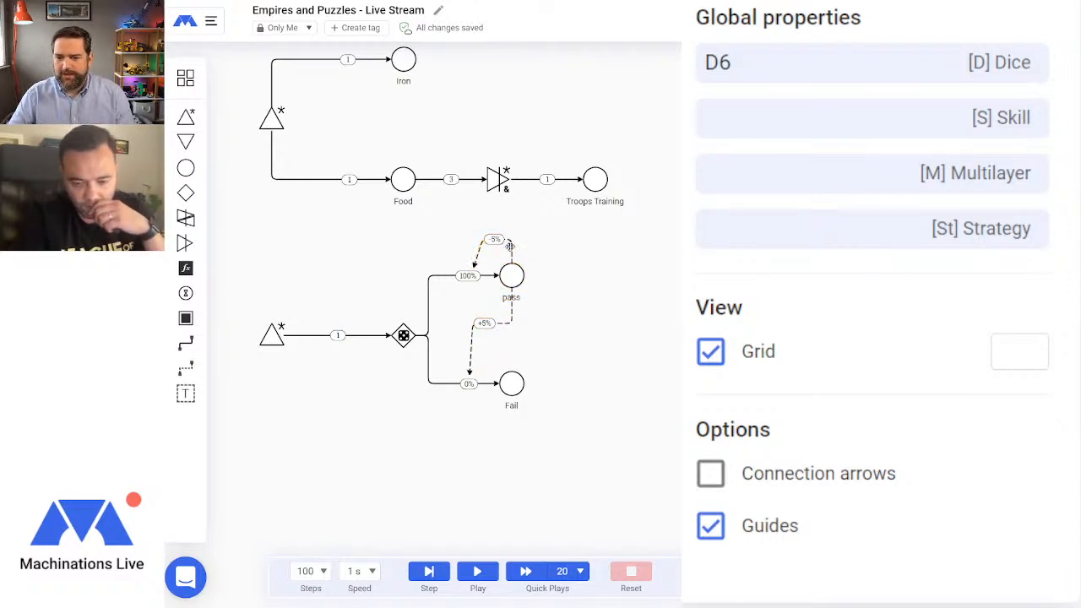
Step: Delete the -5% and +5% state connections that start from the pass pool
left_click(509, 246)
key("Delete")
left_click(482, 324)
key("Delete")
Step: Place a register above the pass pool and link the pass pool to it with a state connection
left_click_drag(206, 266, 511, 227)
left_click(186, 342)
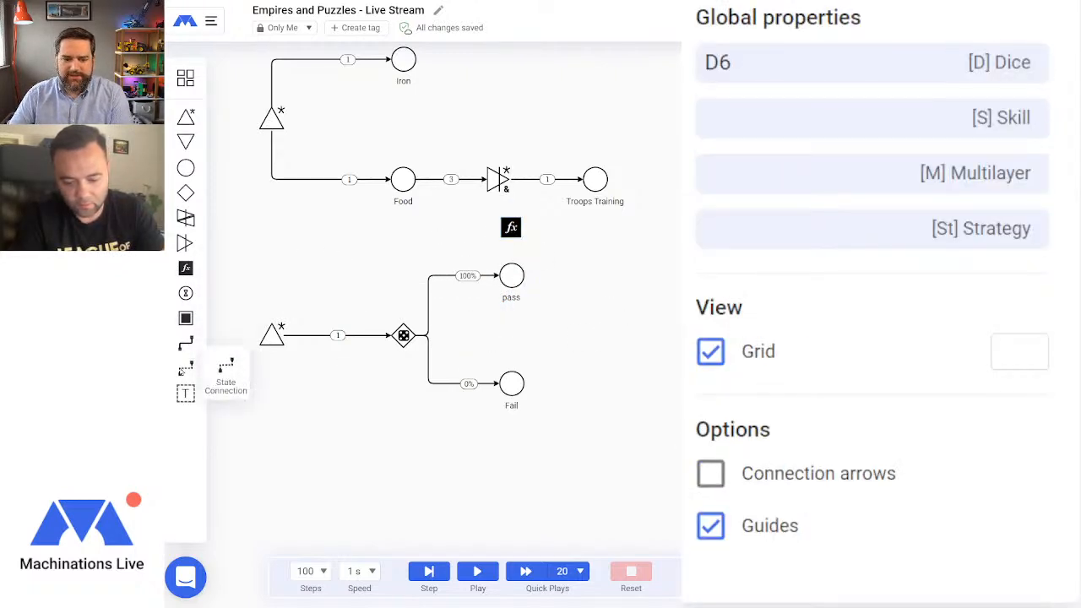
left_click_drag(511, 275, 510, 227)
left_click(573, 291)
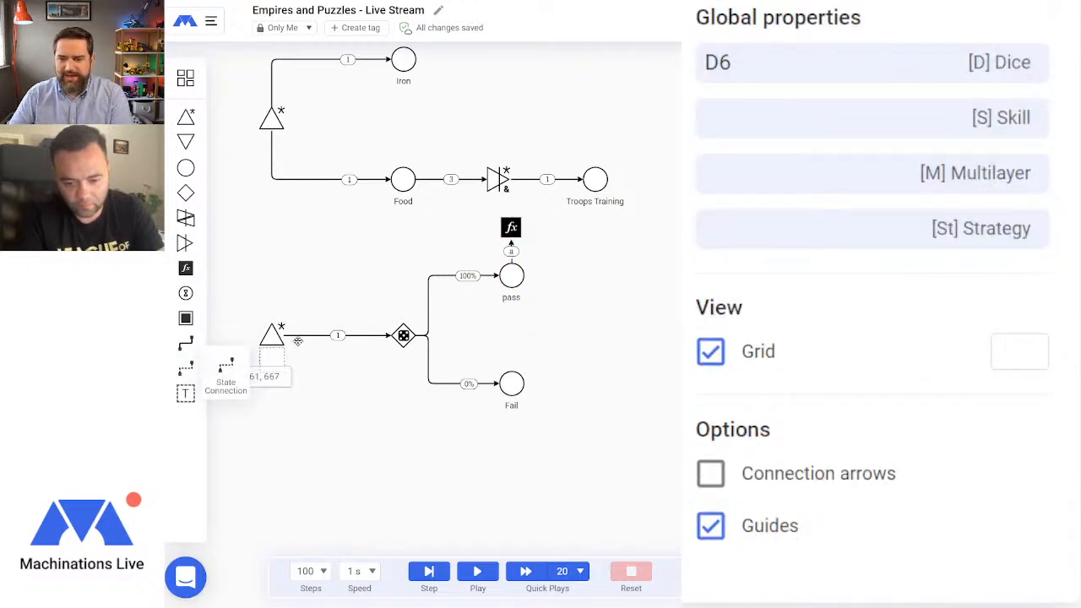
Step: Add a state connection from Troops Training to the register and route it clear of the converter's output connection
left_click_drag(601, 179, 513, 225)
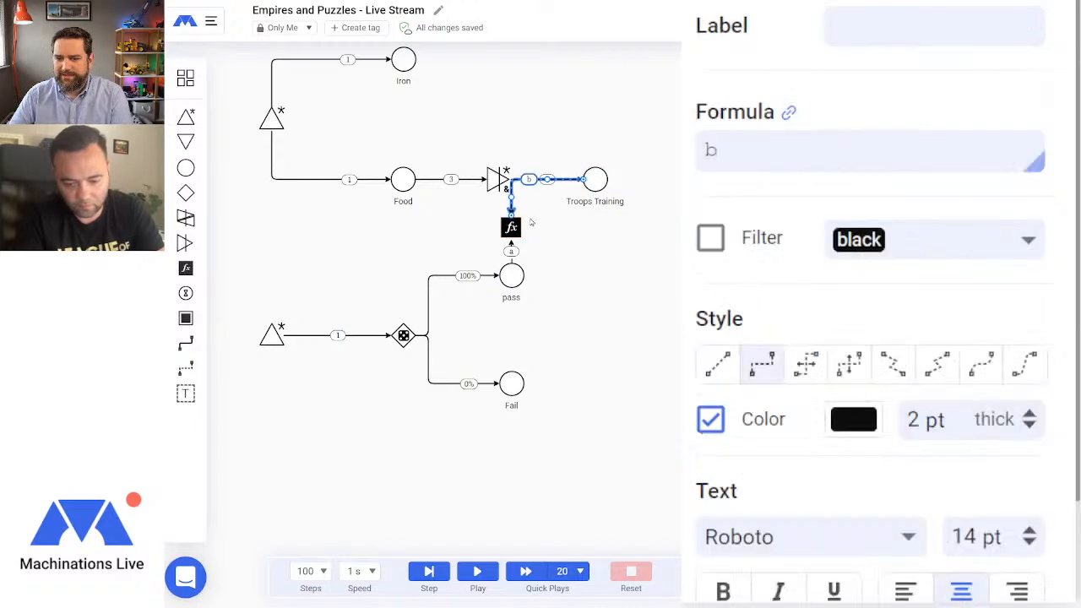
left_click_drag(549, 182, 571, 245)
left_click(607, 334)
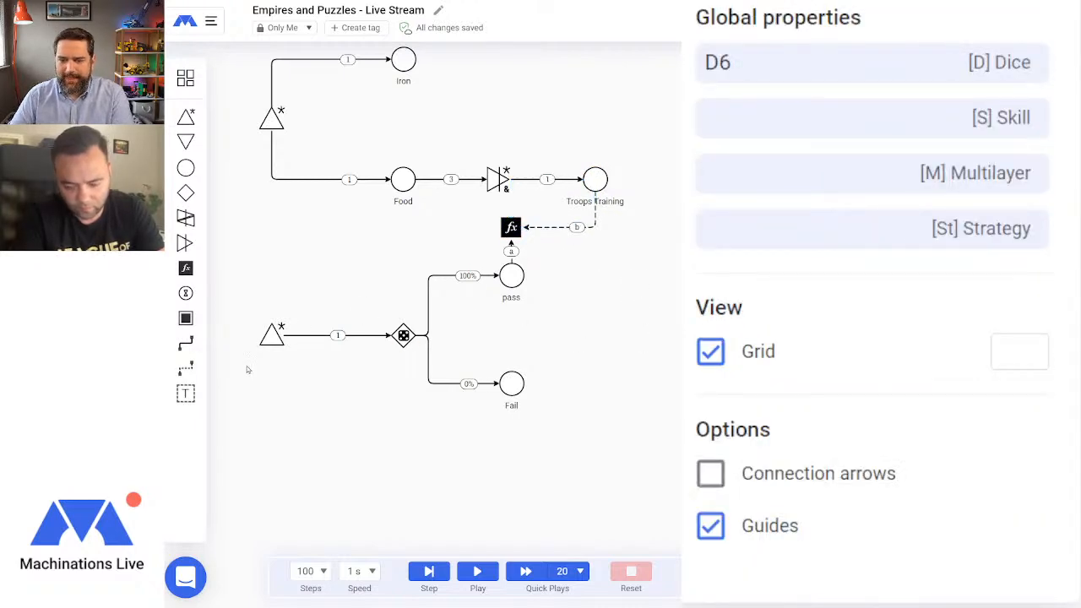
Step: Add a state connection from the register to the pass pool's incoming resource connection
left_click(187, 369)
left_click_drag(511, 227, 472, 275)
left_click(631, 316)
left_click(475, 252)
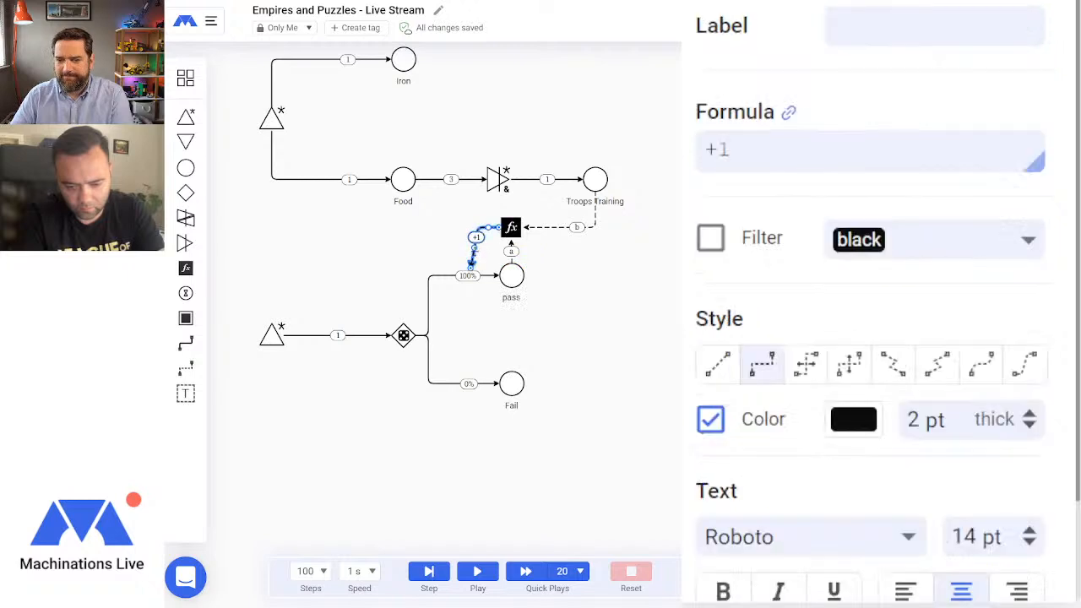
Step: Set the register's formula to a-b
left_click(511, 228)
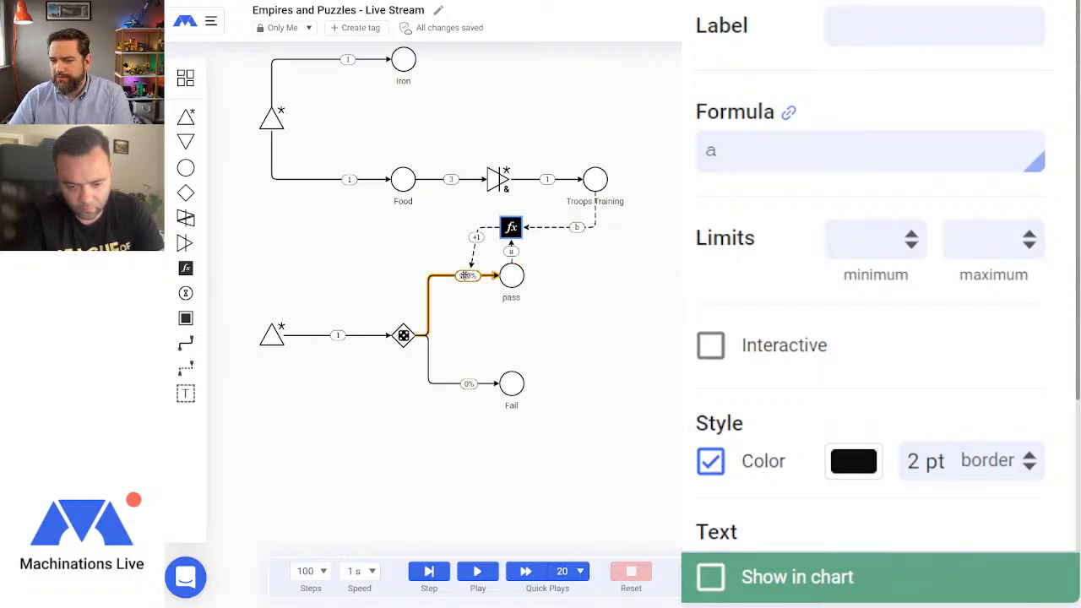
left_click(883, 142)
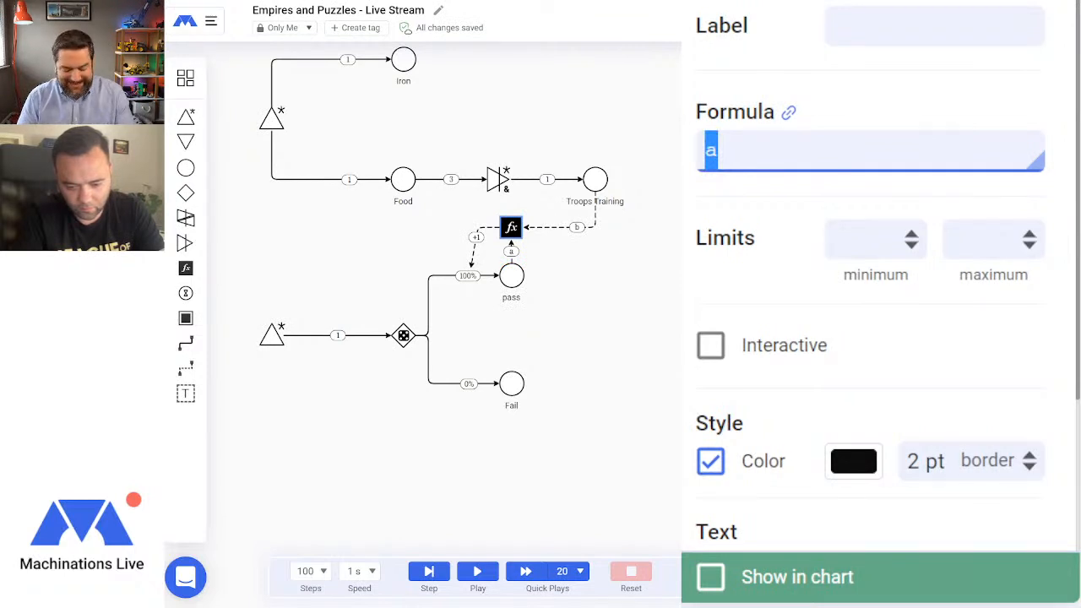
type("a-b")
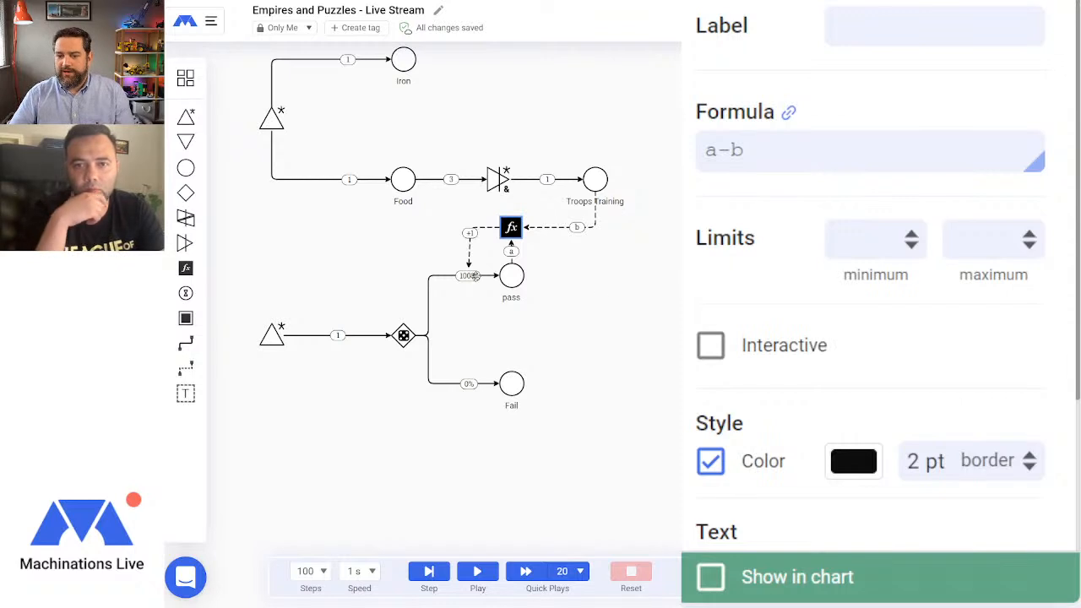
Step: Set the formula of the state connection from the register to the pass branch to -1%
left_click(469, 249)
triple_click(755, 162)
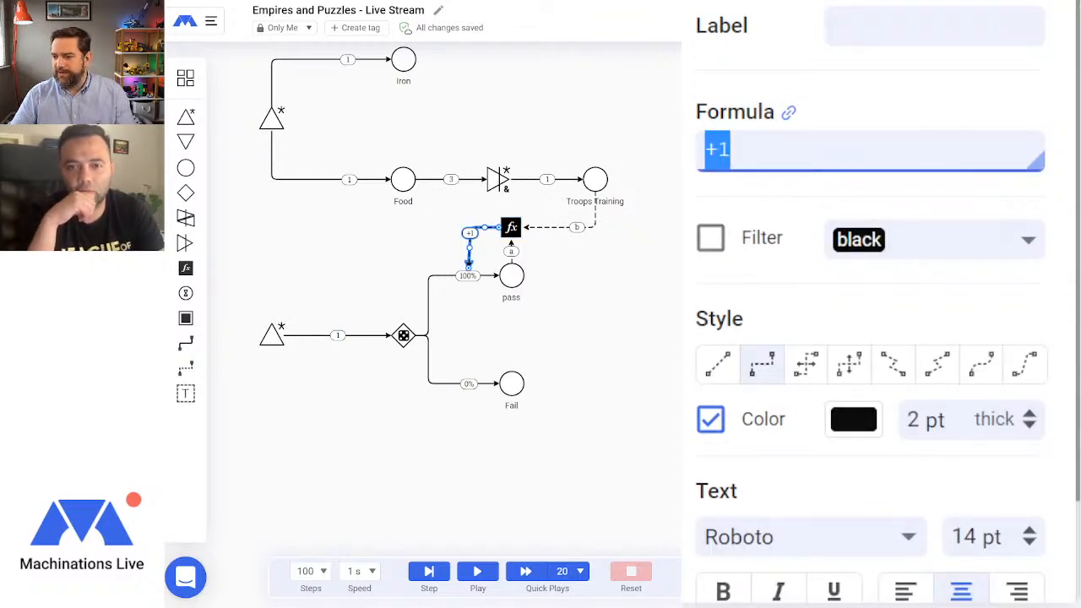
type("-1")
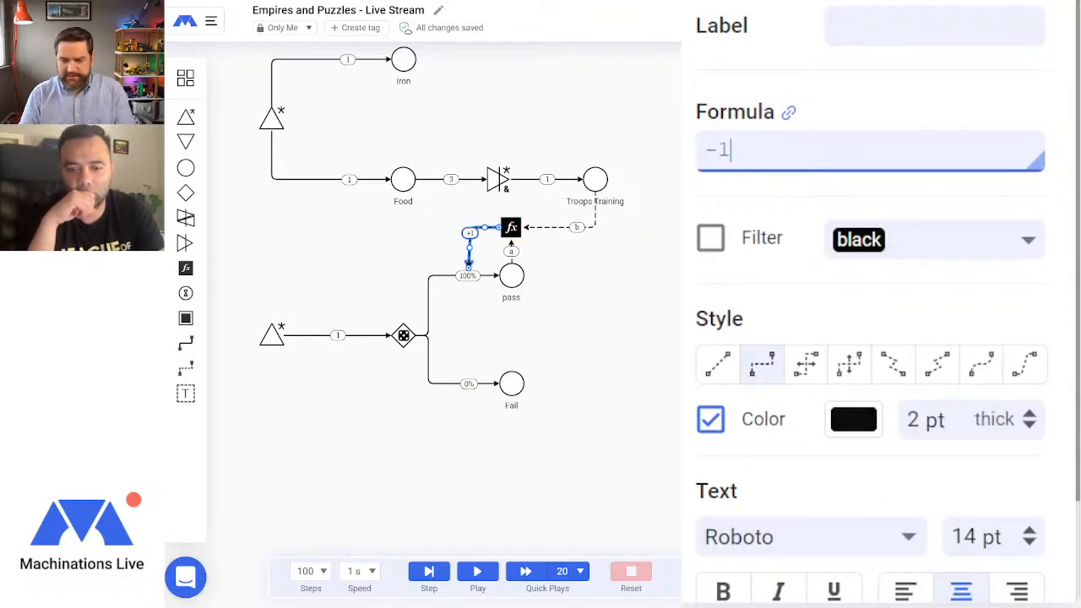
type("%")
key("Return")
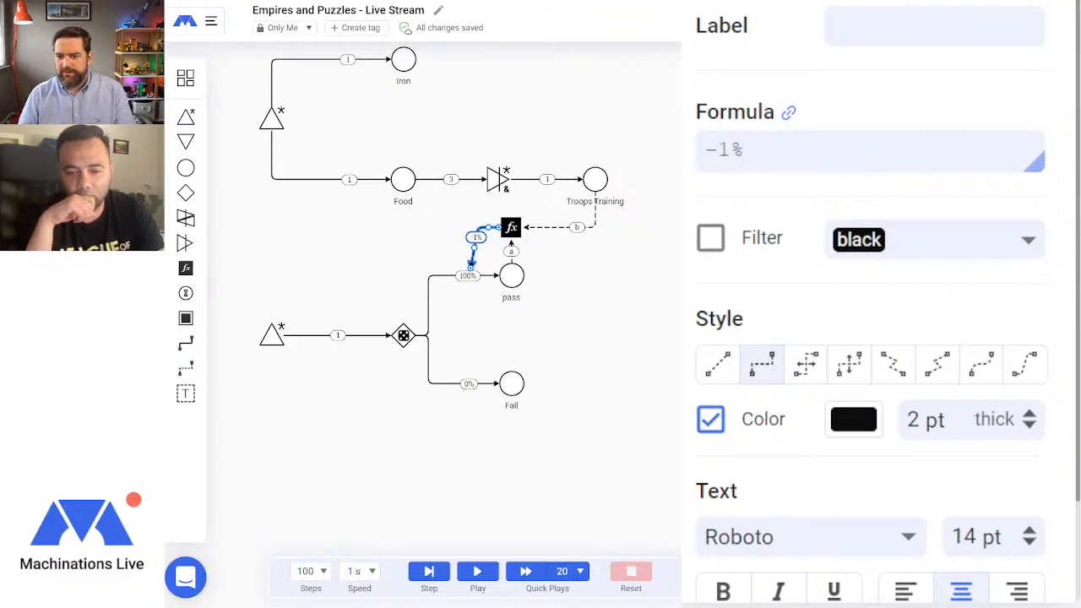
left_click(633, 345)
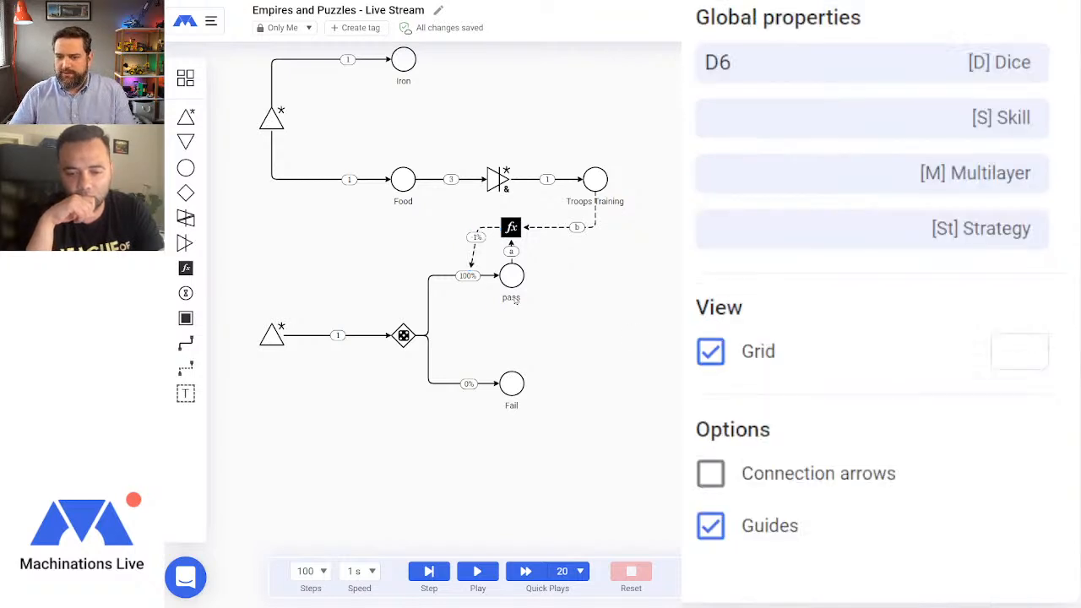
Step: Add a state connection from the register to the Fail branch's resource connection with the formula +1%
left_click(188, 372)
left_click_drag(511, 227, 470, 384)
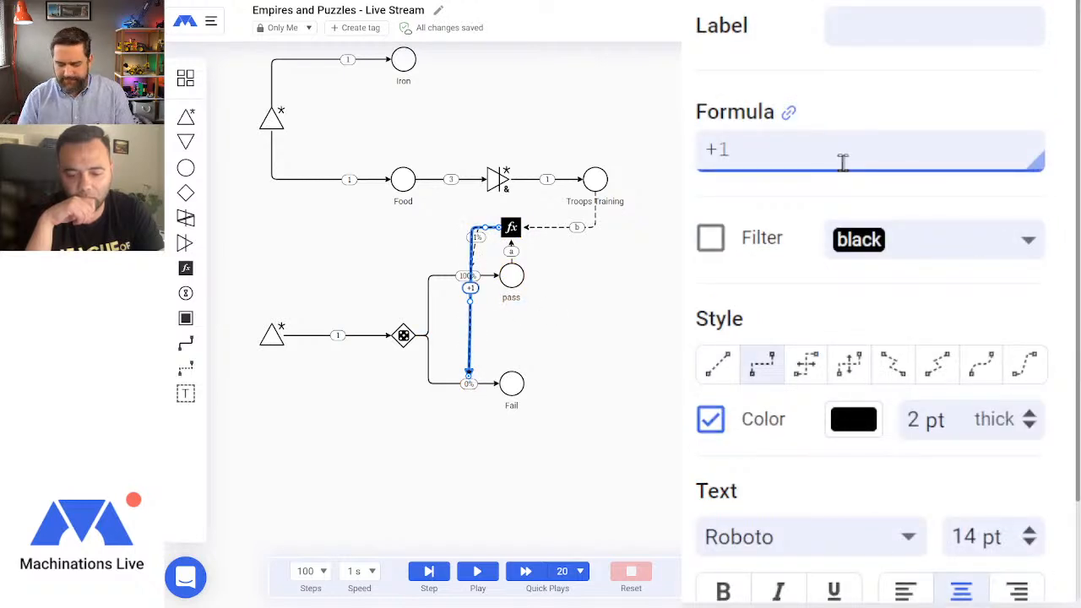
key("Return")
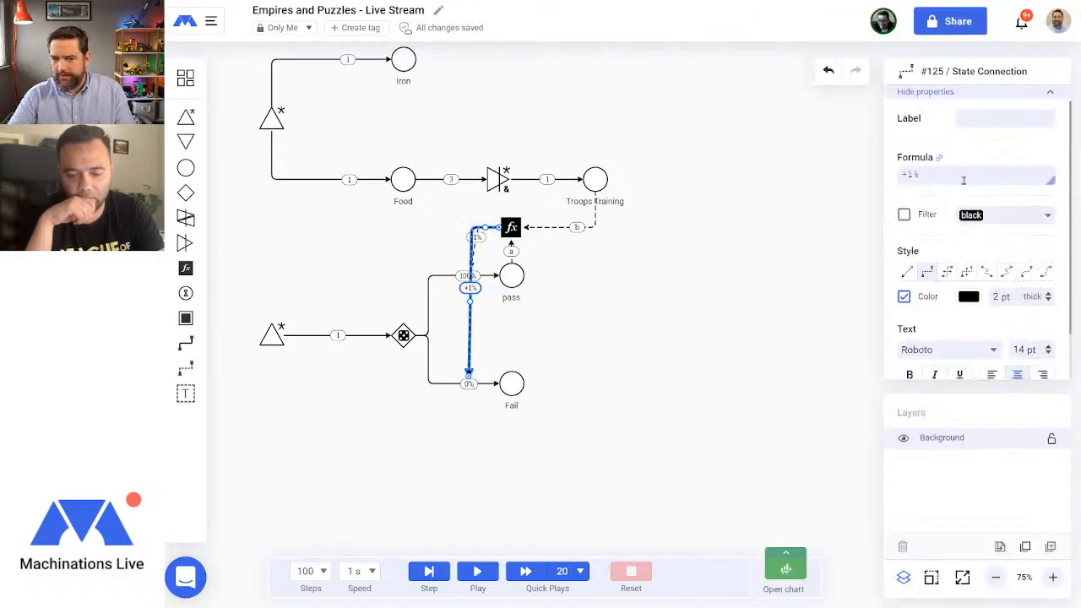
Step: Run the simulation, examine the register's value and its effect on the pass and Fail chances, and reset the diagram
left_click_drag(667, 312, 715, 364)
left_click(715, 364)
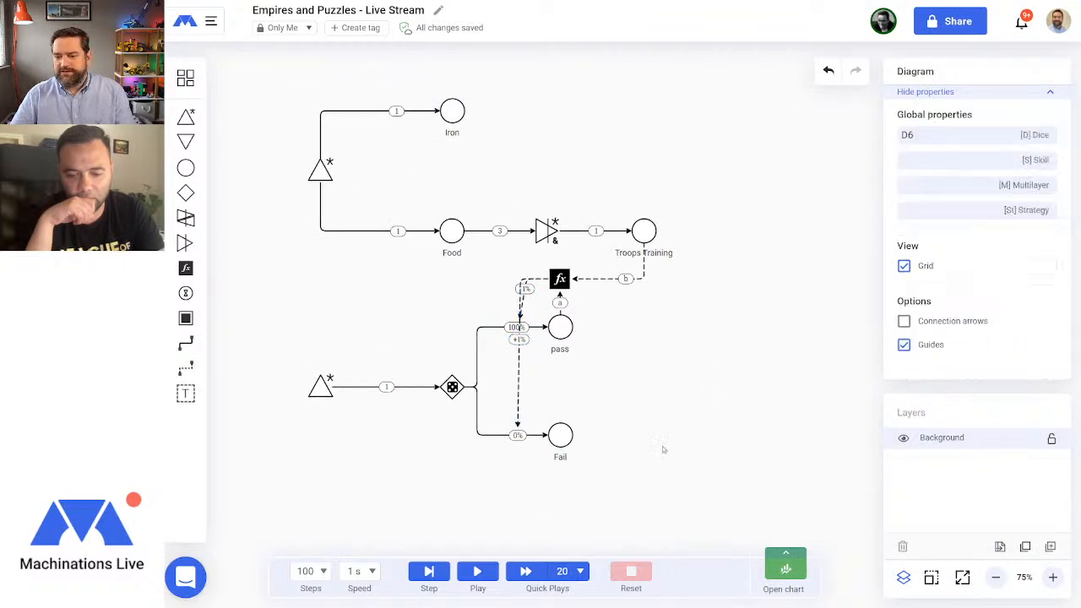
left_click(478, 572)
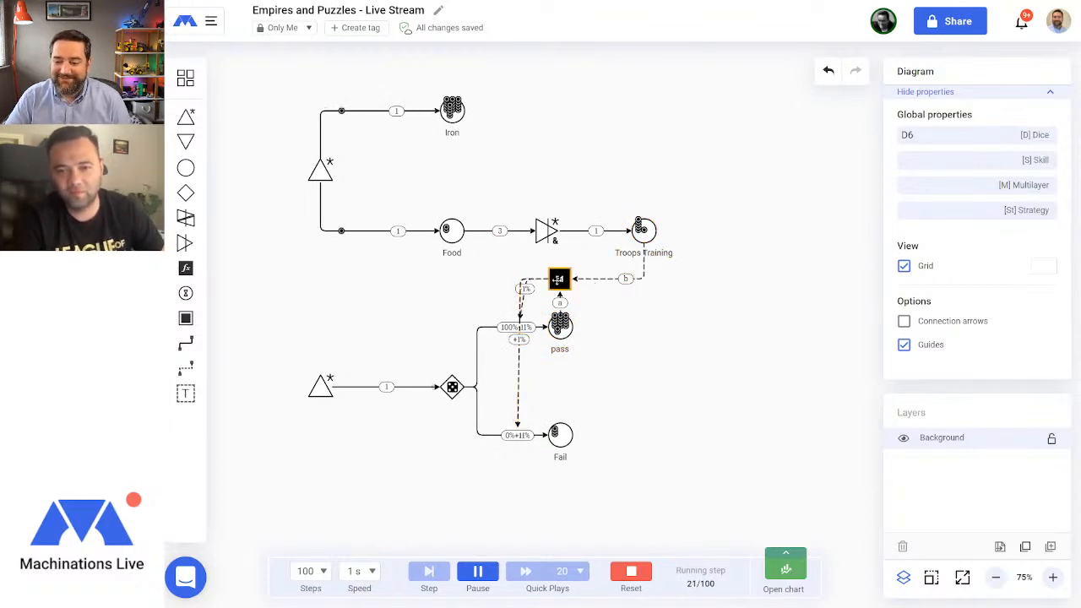
left_click(559, 278)
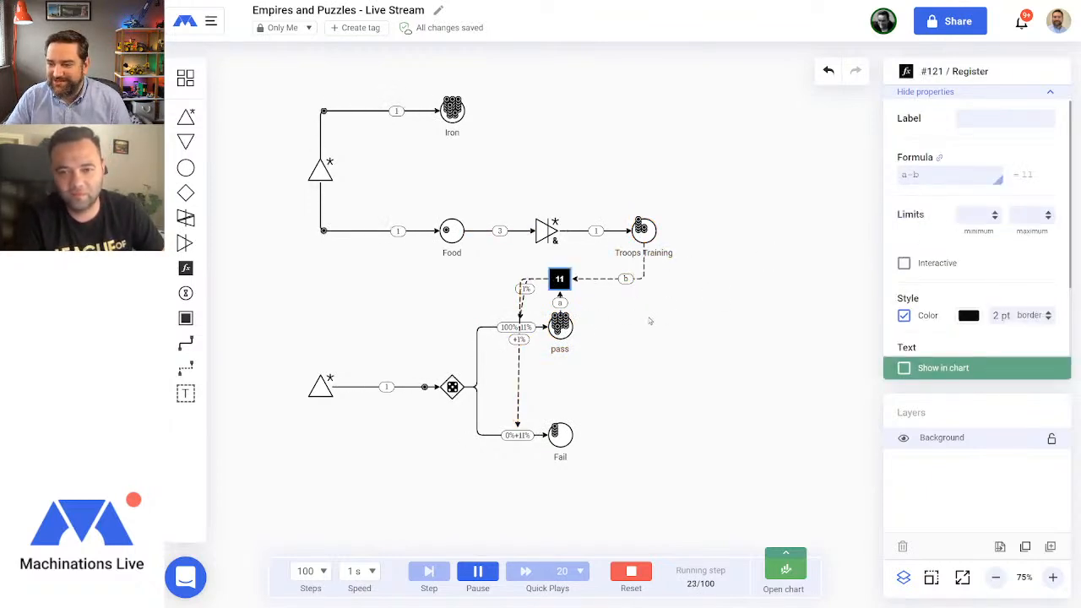
left_click(696, 332)
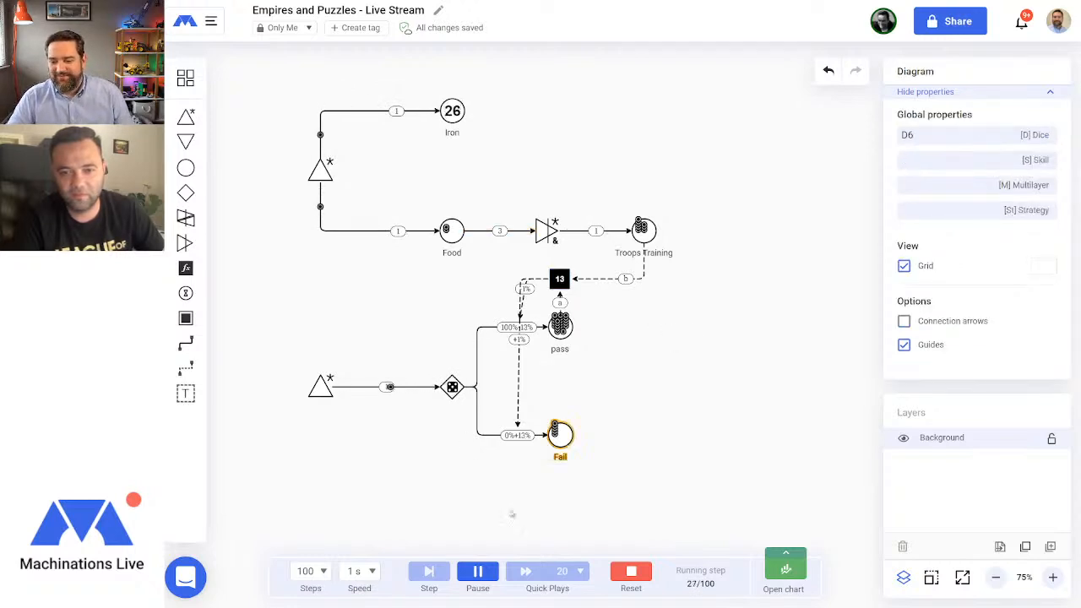
left_click(633, 572)
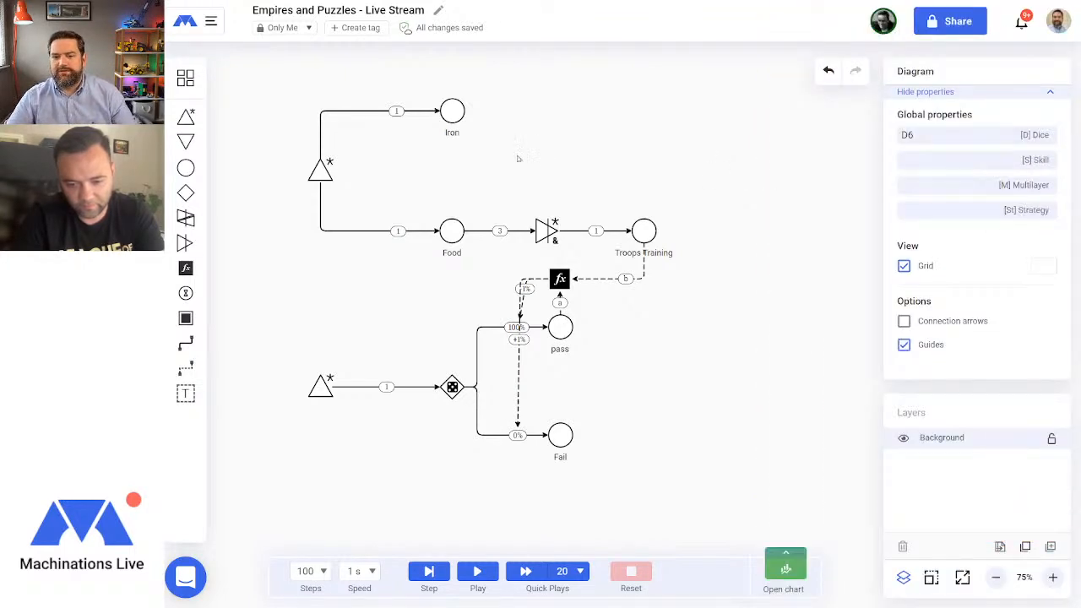
Step: Add a converter fed by the Iron pool with a new output pool, and set the converter to automatic and pull-all
left_click(456, 107)
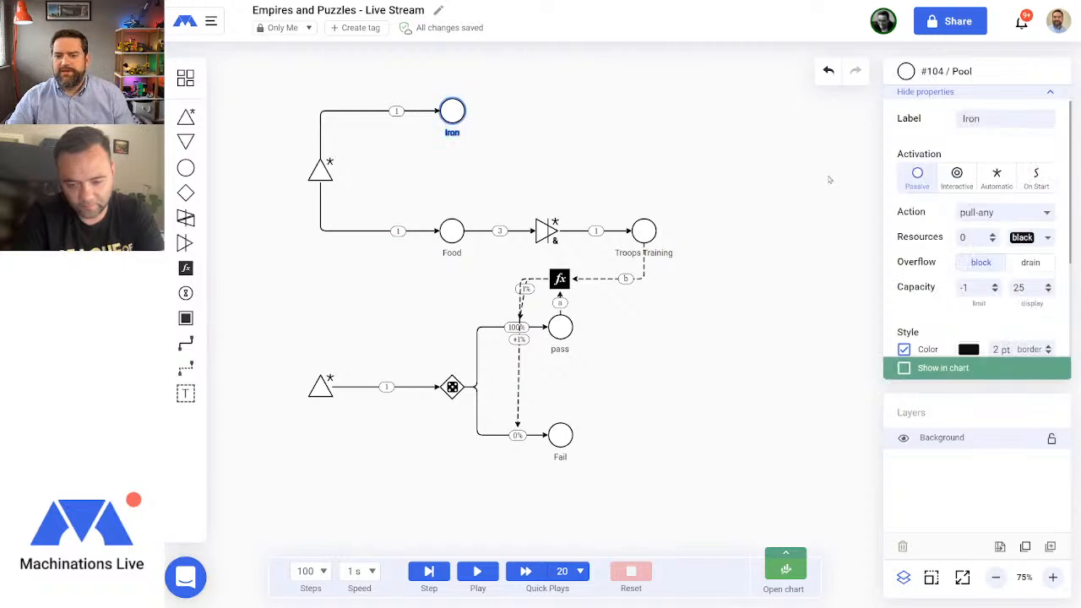
left_click(186, 242)
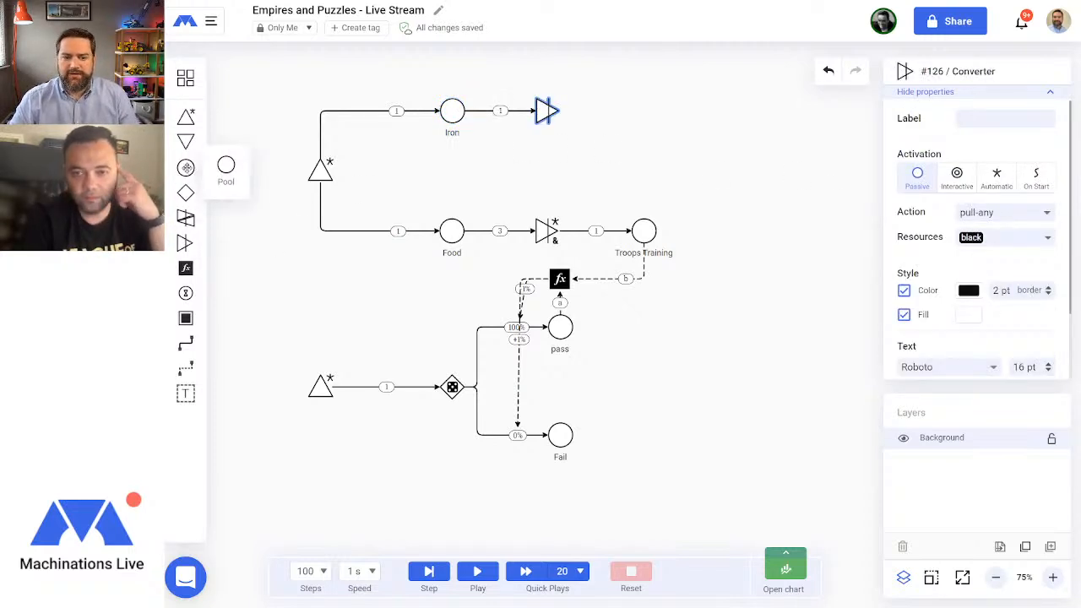
left_click(185, 168)
left_click(548, 111)
left_click(997, 177)
left_click(999, 216)
left_click(985, 258)
left_click(688, 172)
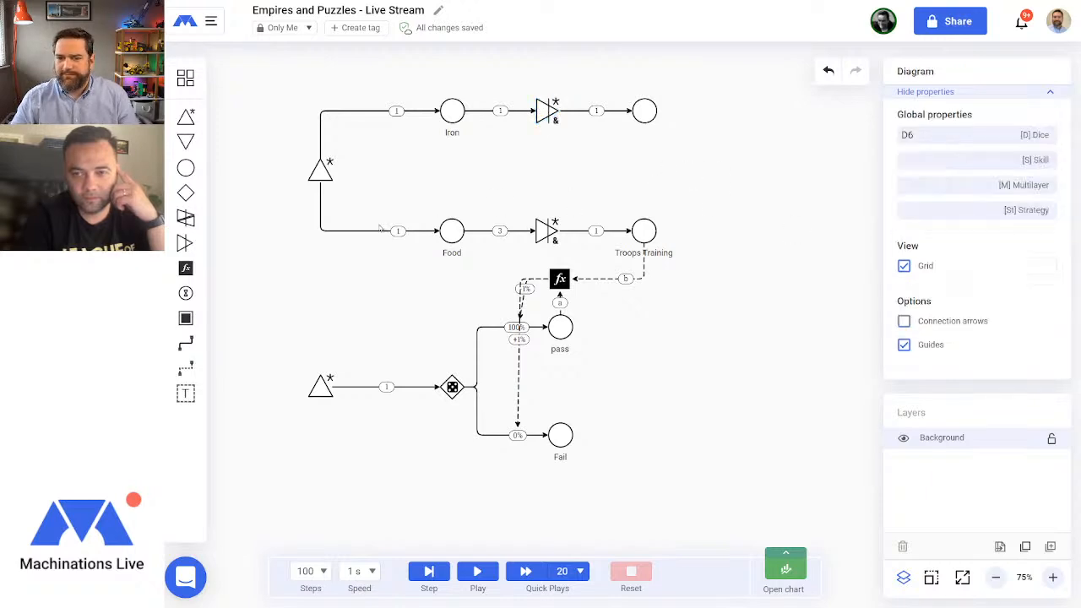
Step: Add a +1 state connection from the new pool to Food's incoming resource connection, and set the Iron converter's input formula to 5
left_click(191, 365)
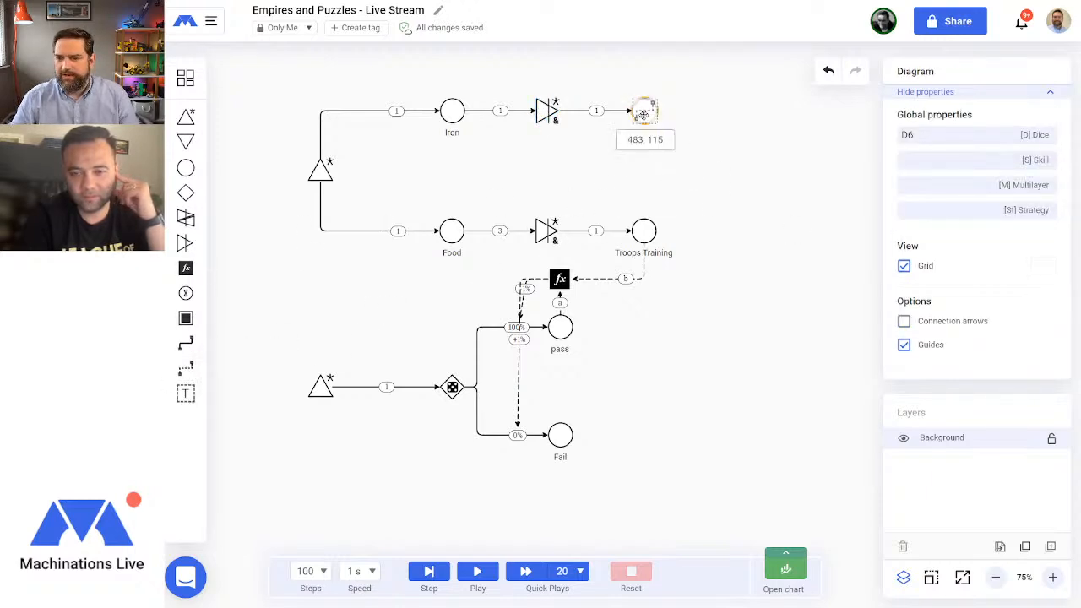
left_click_drag(405, 110, 408, 230)
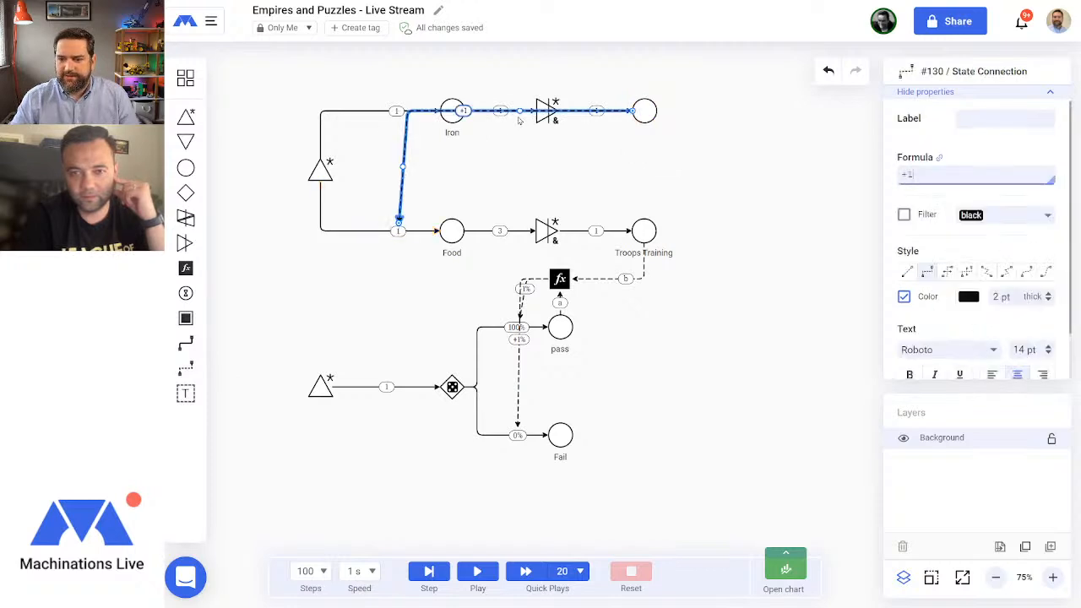
left_click_drag(519, 110, 528, 172)
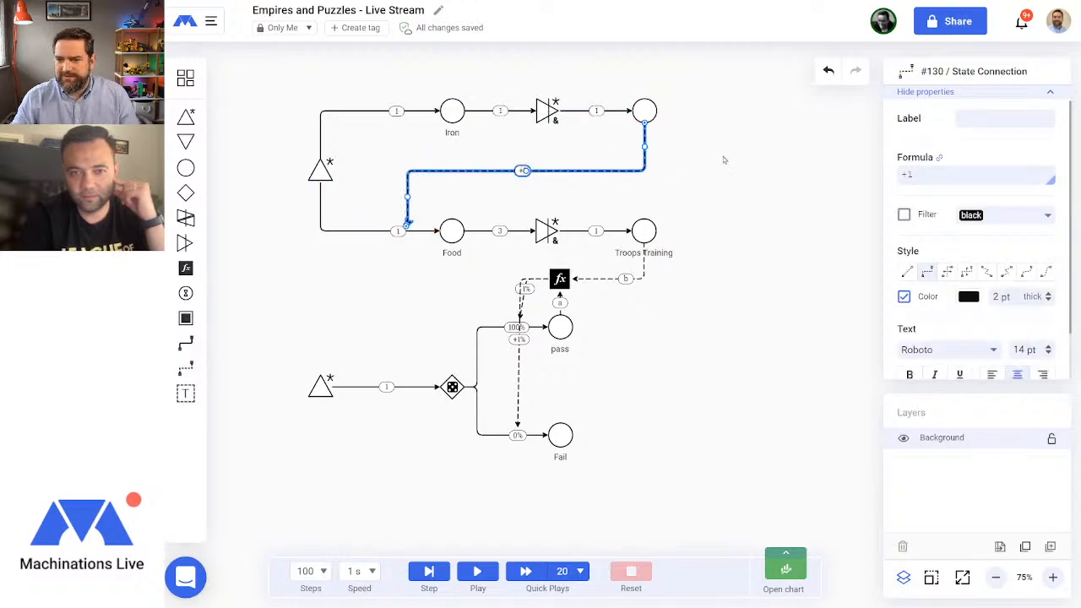
left_click(719, 158)
left_click(519, 111)
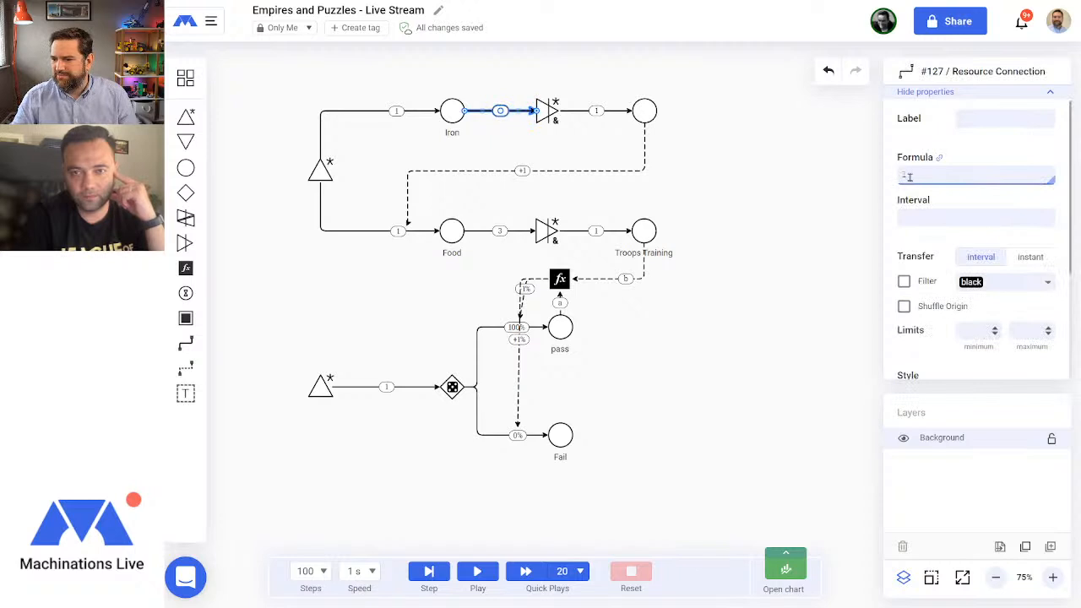
left_click(731, 394)
Step: Run the simulation, examine how the Iron branch affects Food, troops and the pass and Fail chances, and reset the diagram
left_click(477, 571)
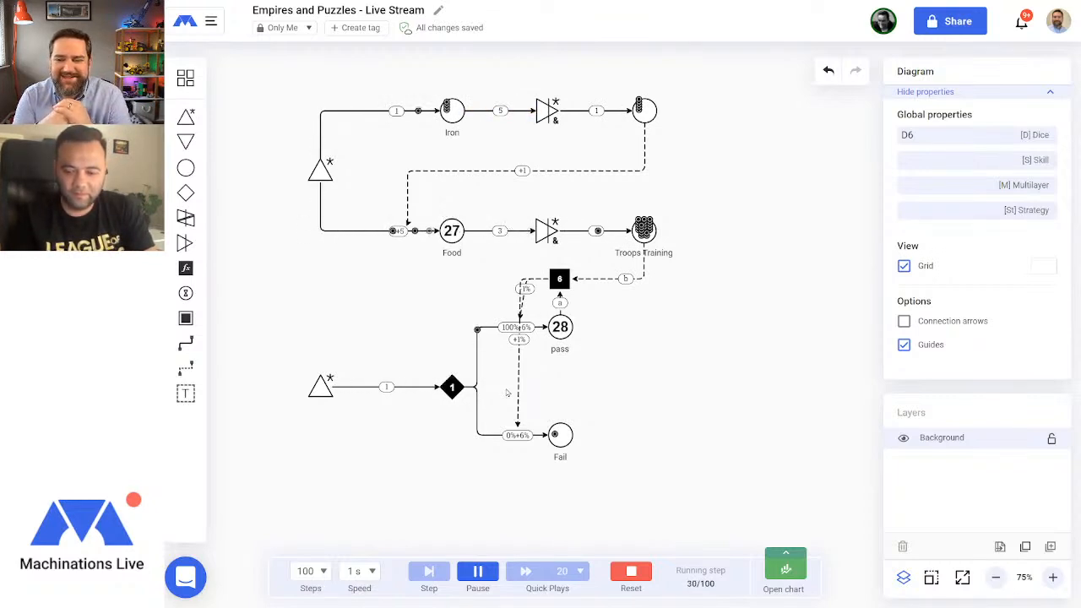
left_click_drag(734, 71, 263, 271)
left_click(691, 492)
left_click_drag(272, 505, 803, 265)
left_click(742, 307)
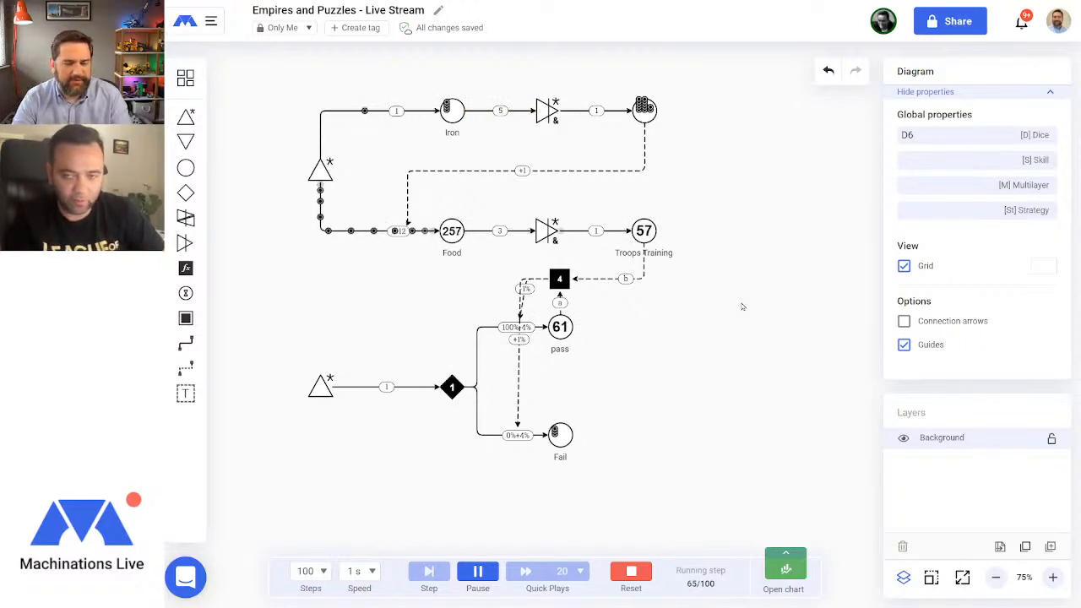
left_click(639, 573)
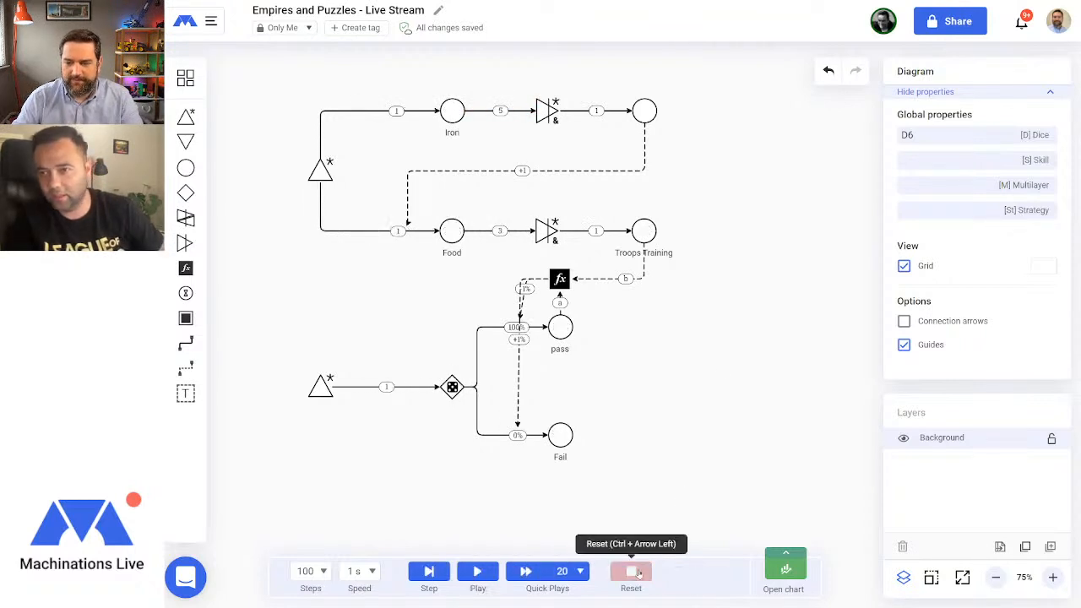
Step: Label the random gate that splits into pass and Fail as Battle
left_click(995, 578)
left_click_drag(614, 470, 704, 370)
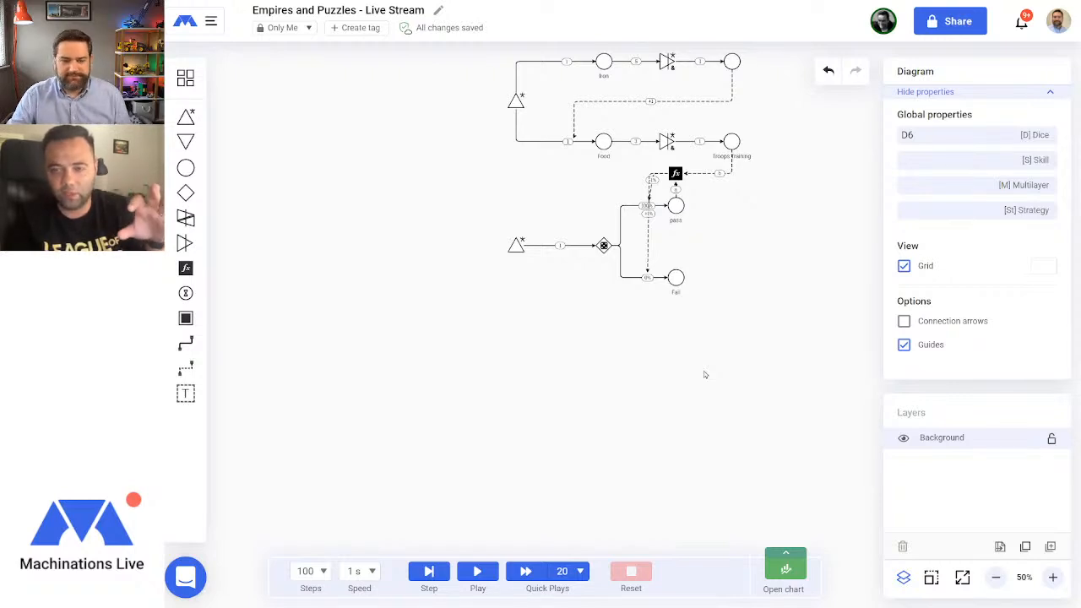
left_click(603, 246)
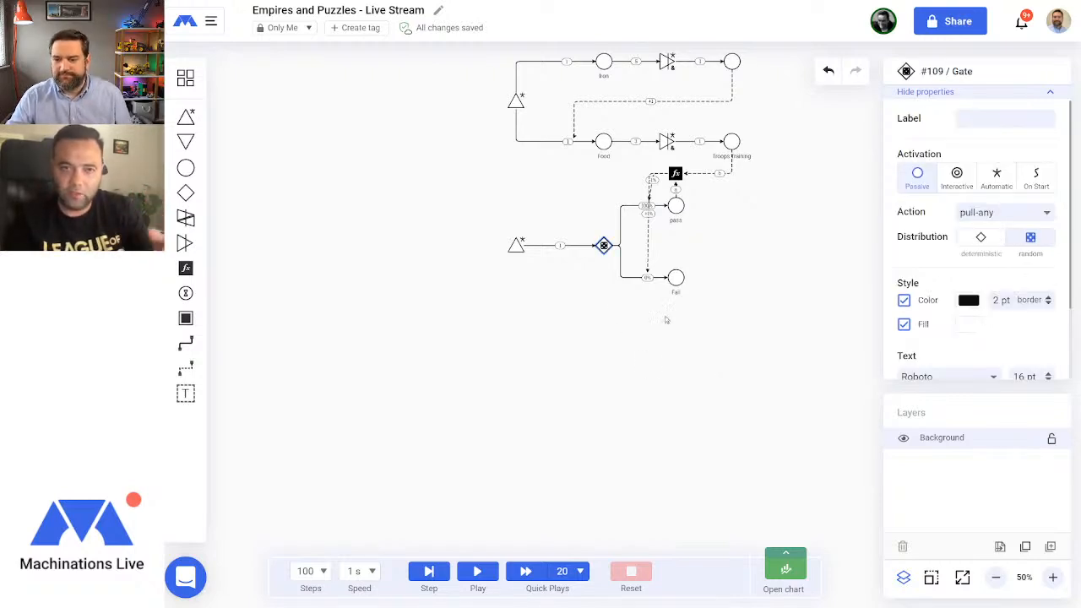
left_click_drag(770, 371, 717, 379)
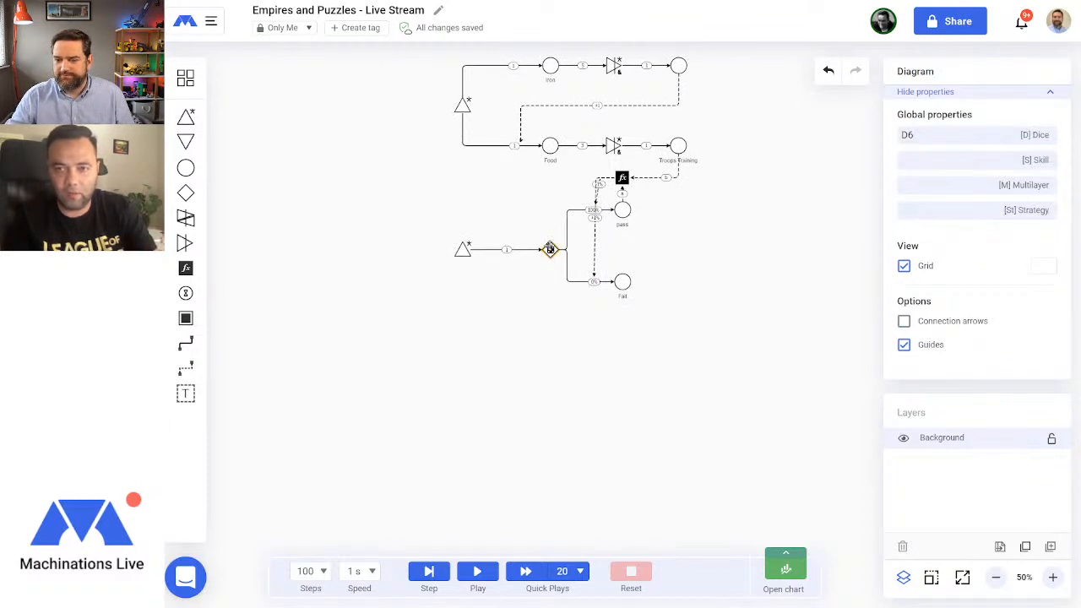
left_click(550, 249)
left_click(974, 119)
type("Battle")
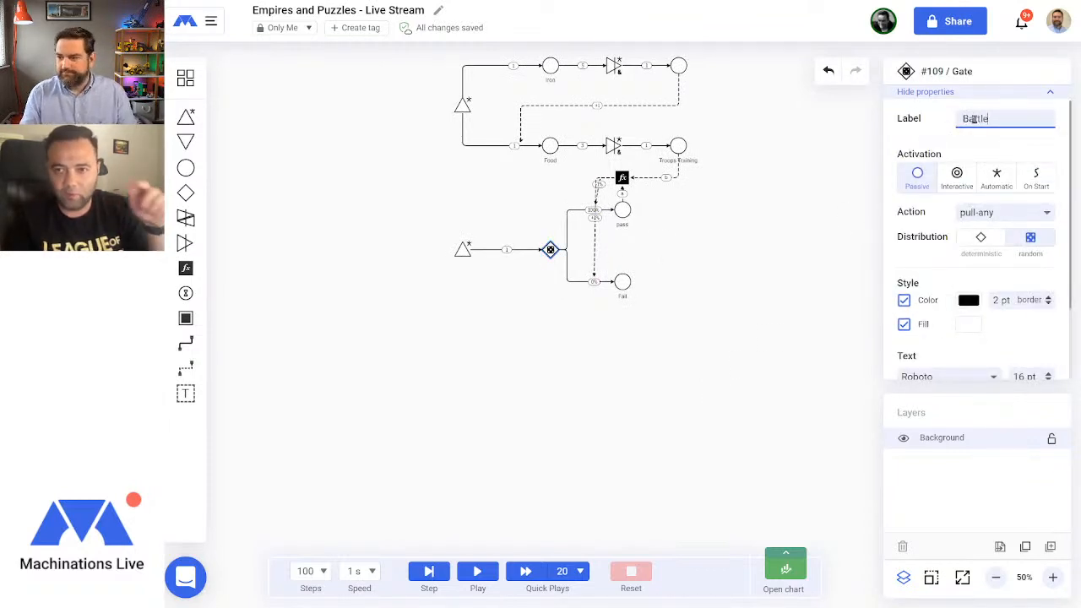
key("Return")
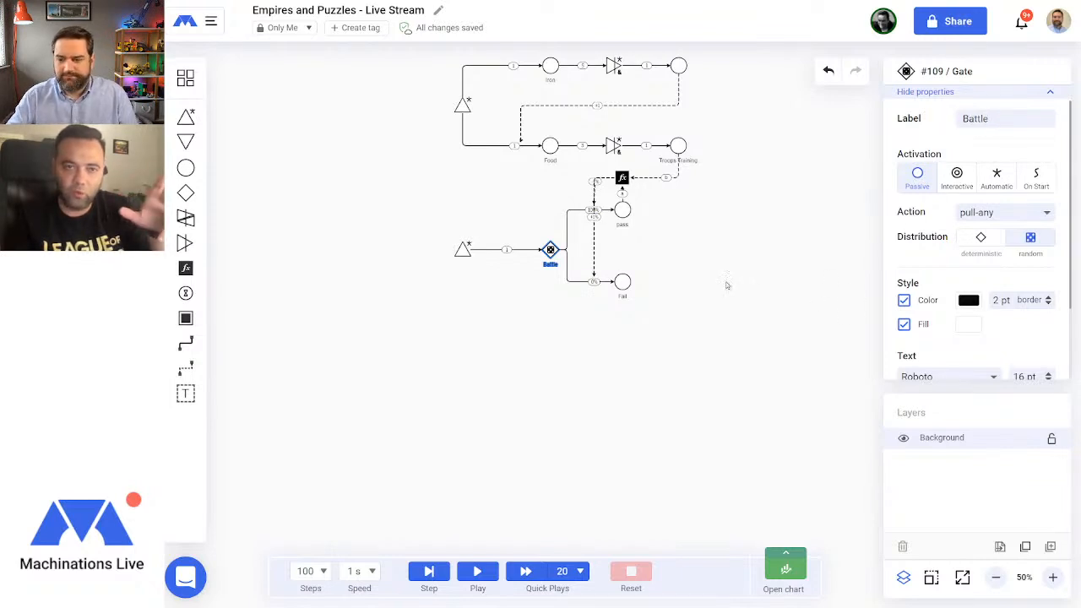
left_click(727, 286)
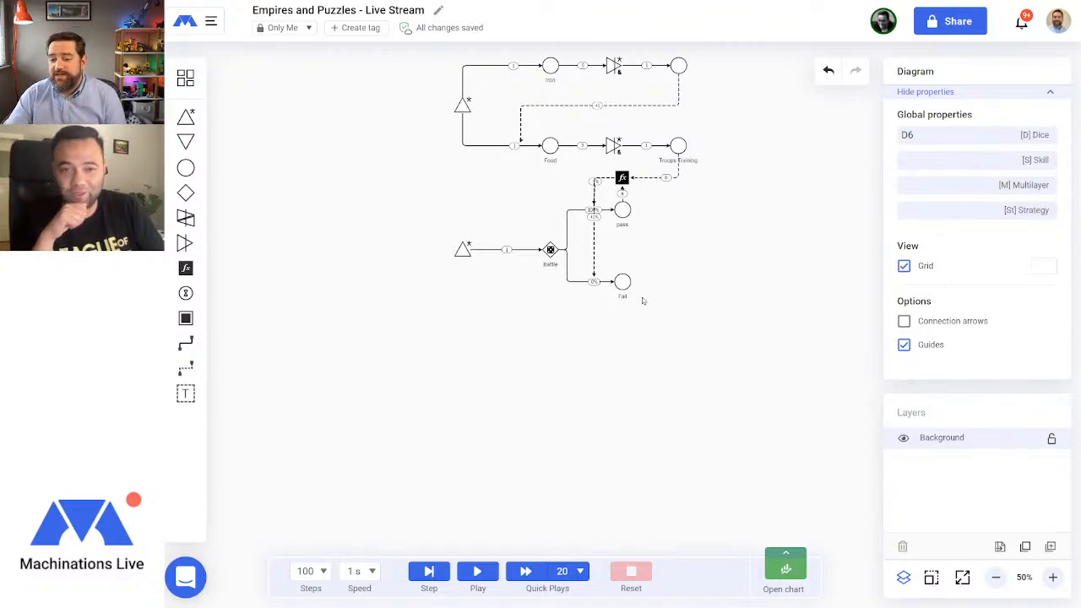
Step: Examine the Battle section of the diagram and the formula of its register
left_click_drag(728, 393, 375, 200)
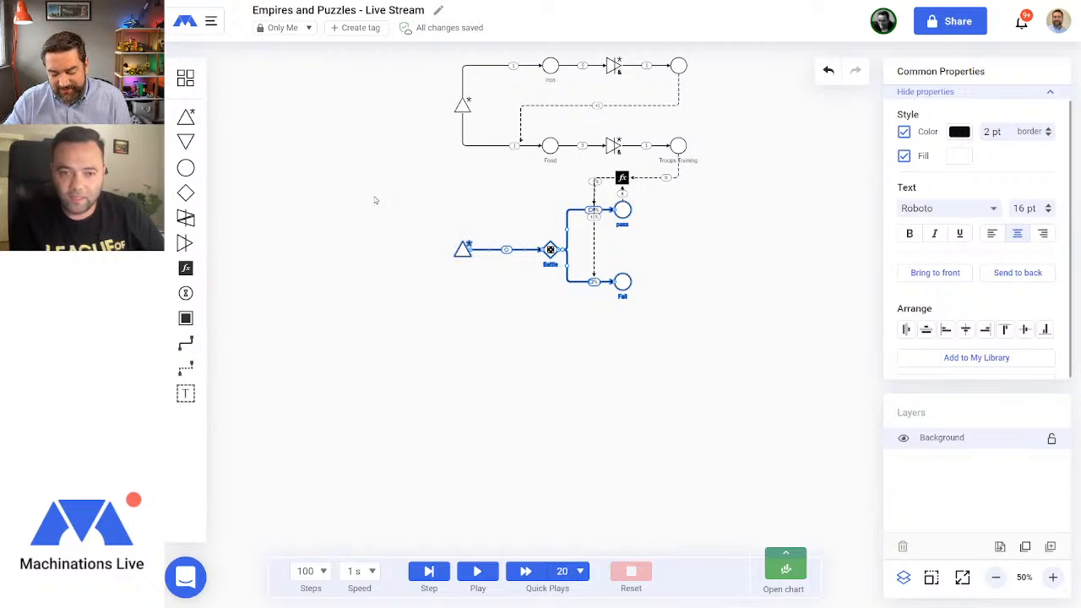
left_click(719, 332)
left_click_drag(711, 351, 409, 195)
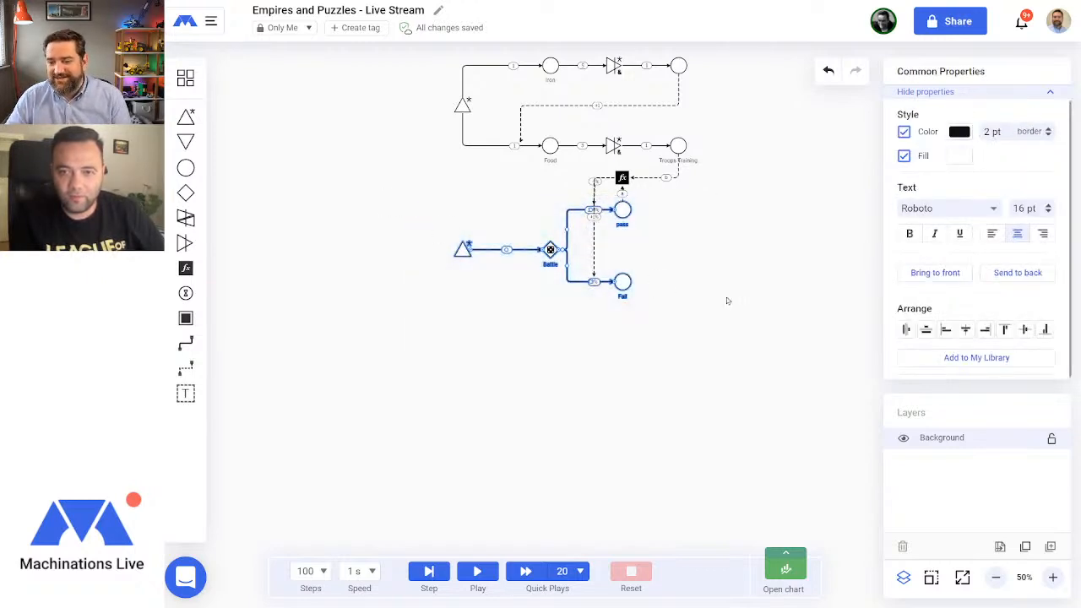
left_click_drag(748, 313, 700, 356)
left_click(700, 356)
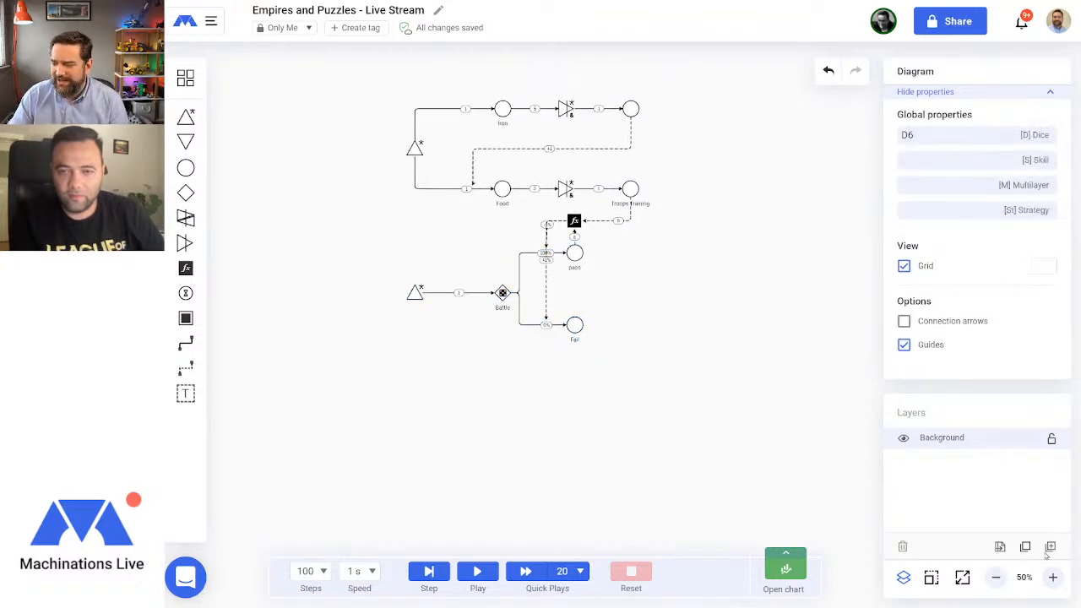
left_click(1052, 577)
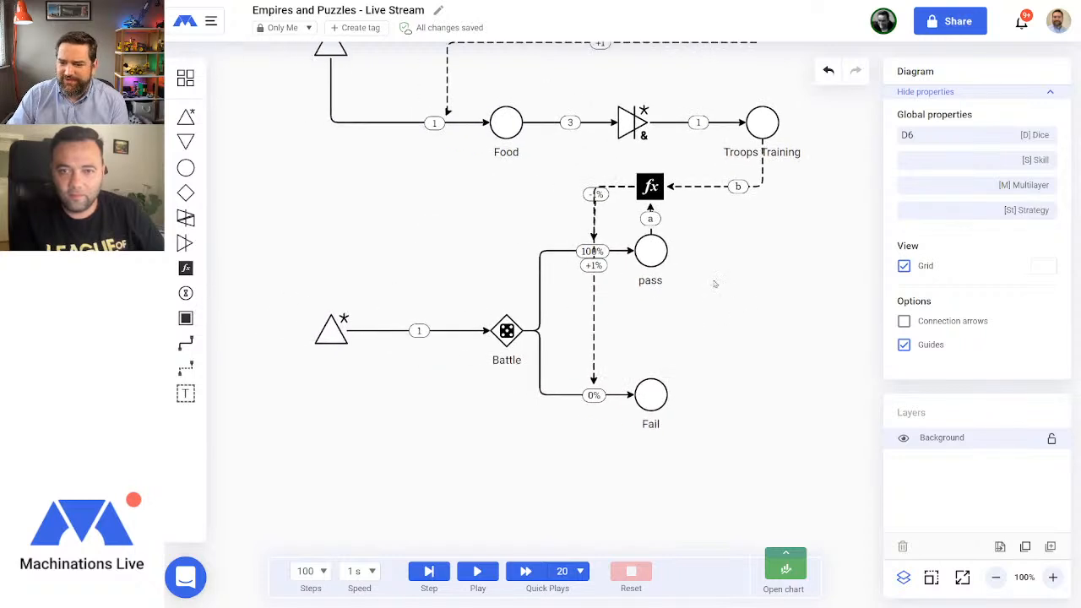
left_click(648, 186)
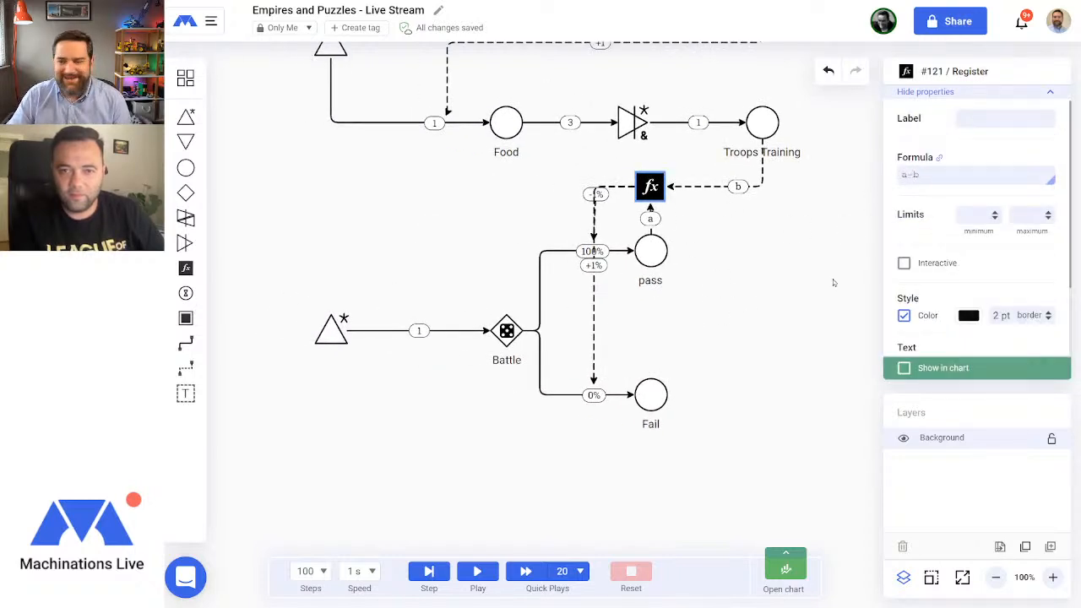
left_click(720, 316)
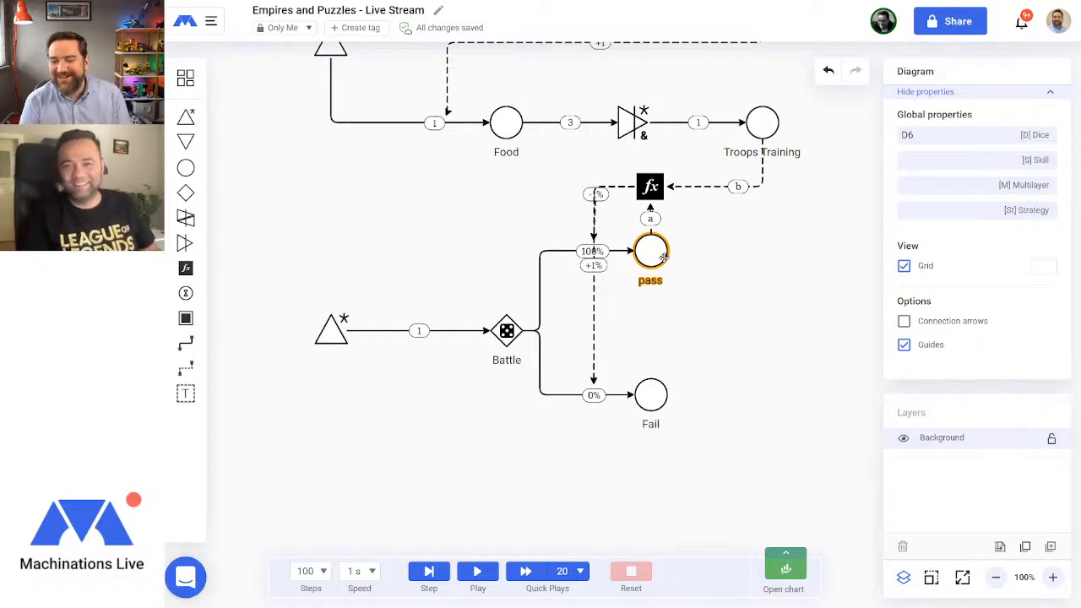
left_click(736, 285)
Step: Add a source linked from the pass pool by a state connection, and set that connection's formula to the trigger *
scroll(735, 330, "right", 3)
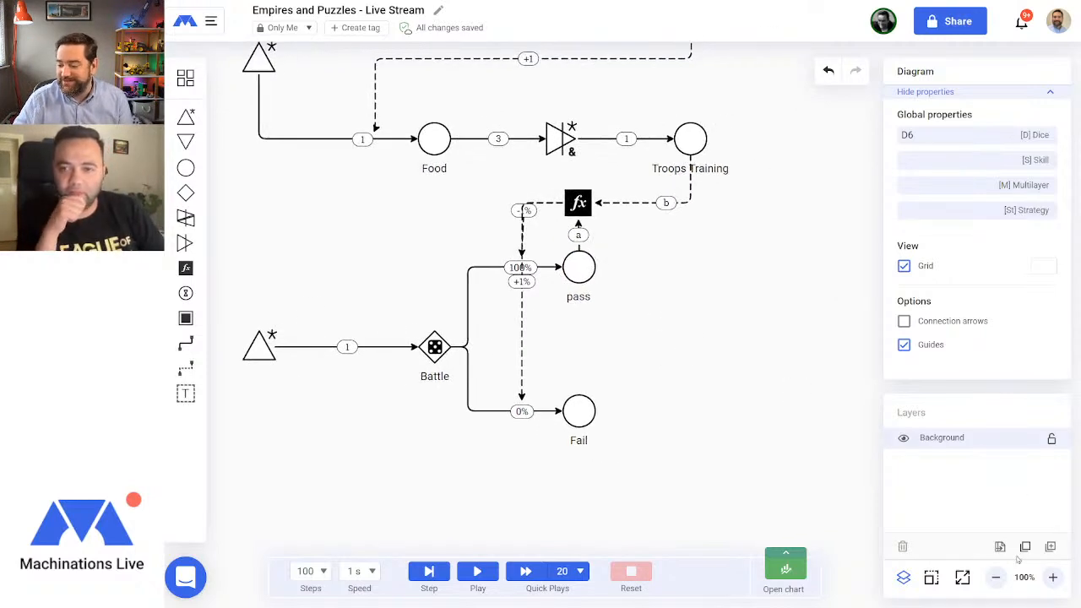
left_click(579, 263)
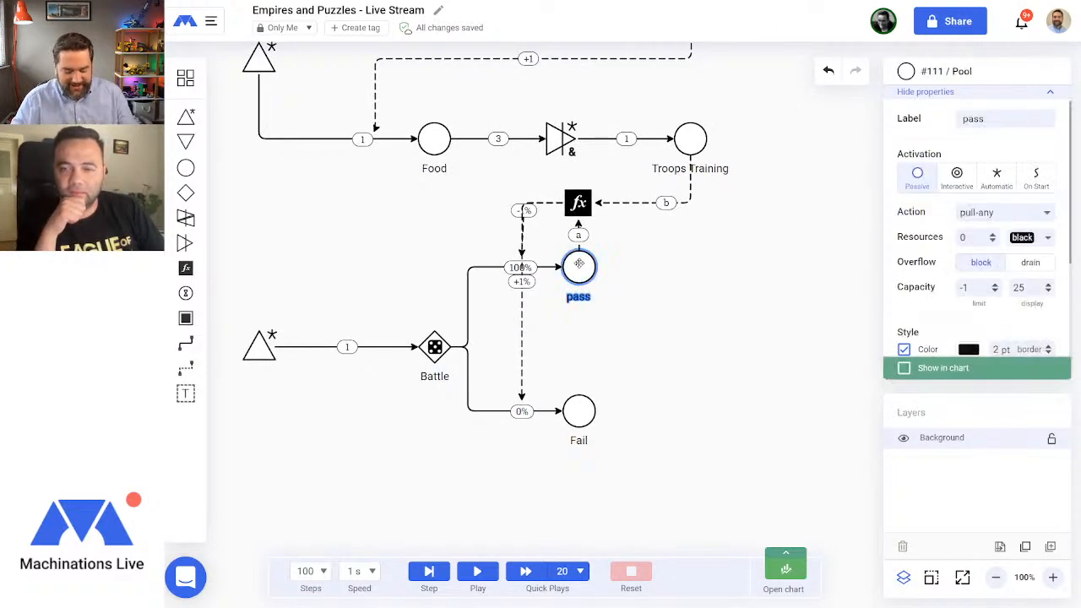
left_click(187, 116)
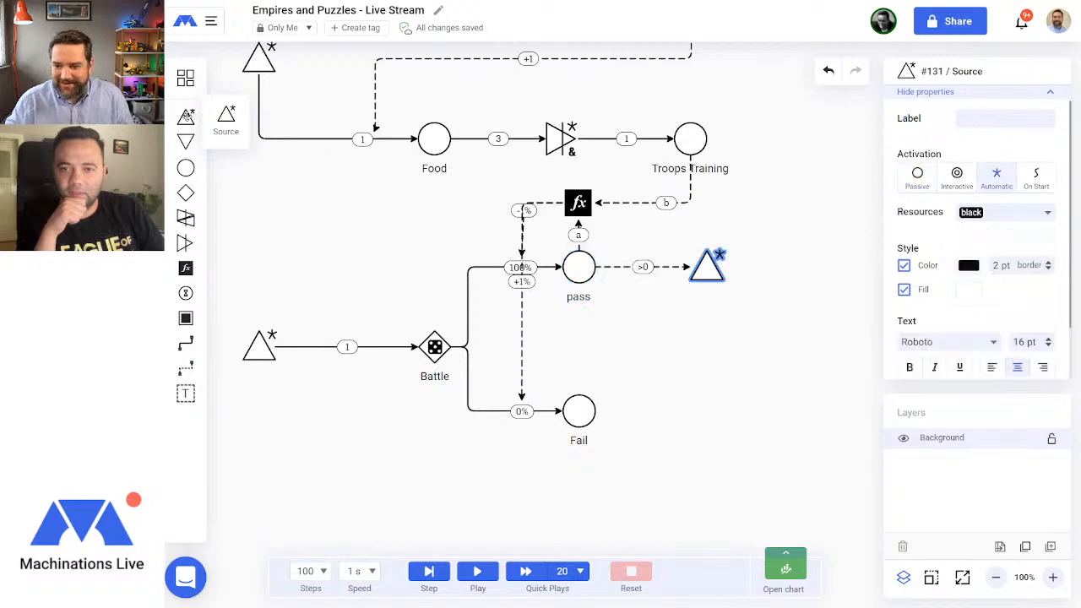
left_click_drag(935, 175, 882, 183)
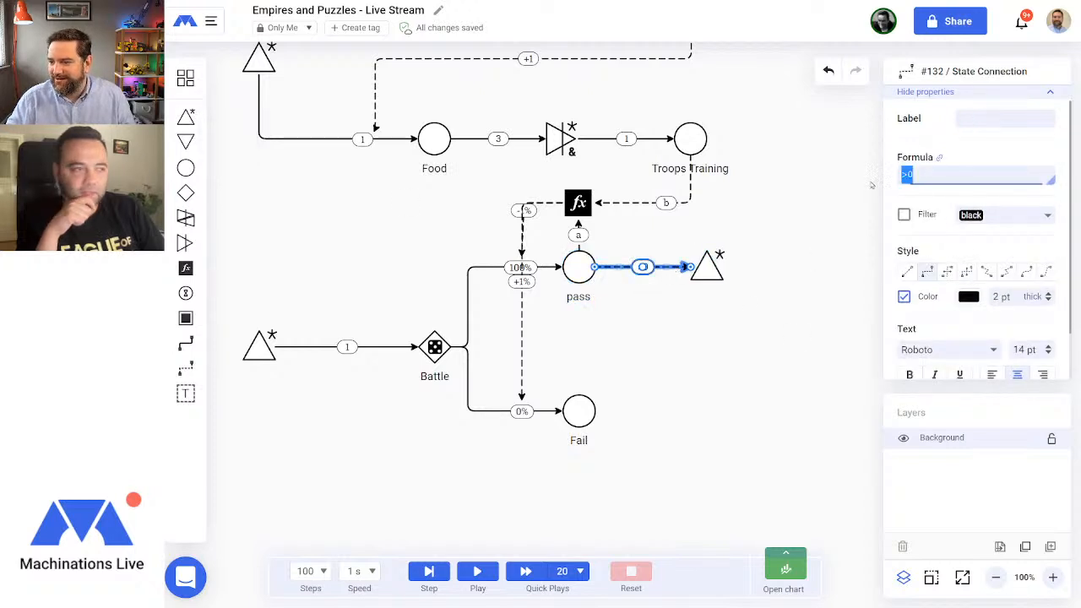
type("*")
key("Return")
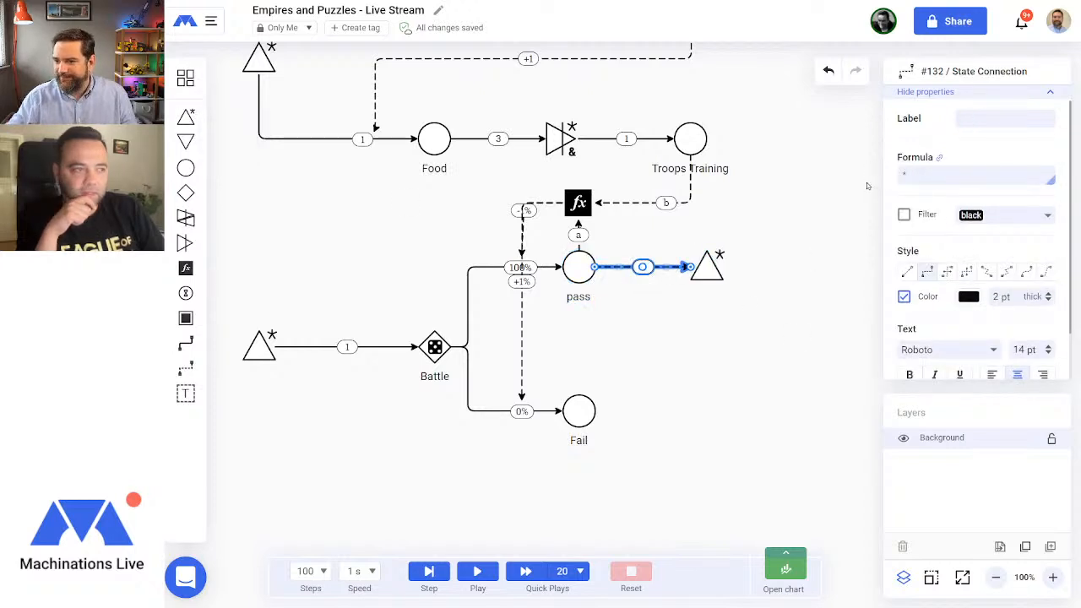
Step: Set the new source's activation to passive and add a pool labelled Items that it feeds
left_click(713, 269)
left_click_drag(719, 434, 541, 435)
left_click(501, 279)
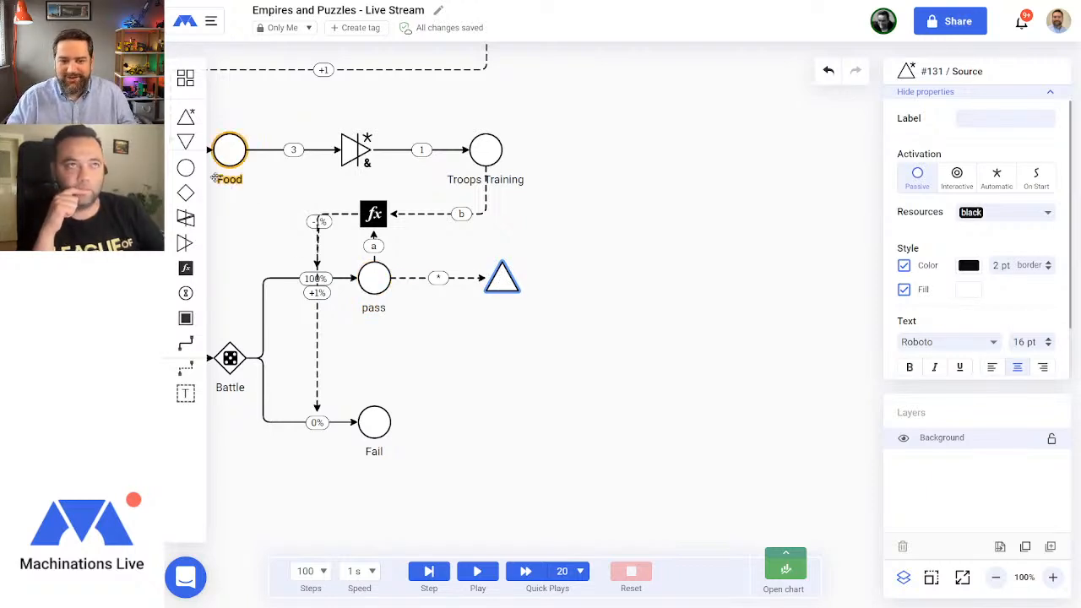
left_click(187, 168)
left_click(997, 123)
type("Items")
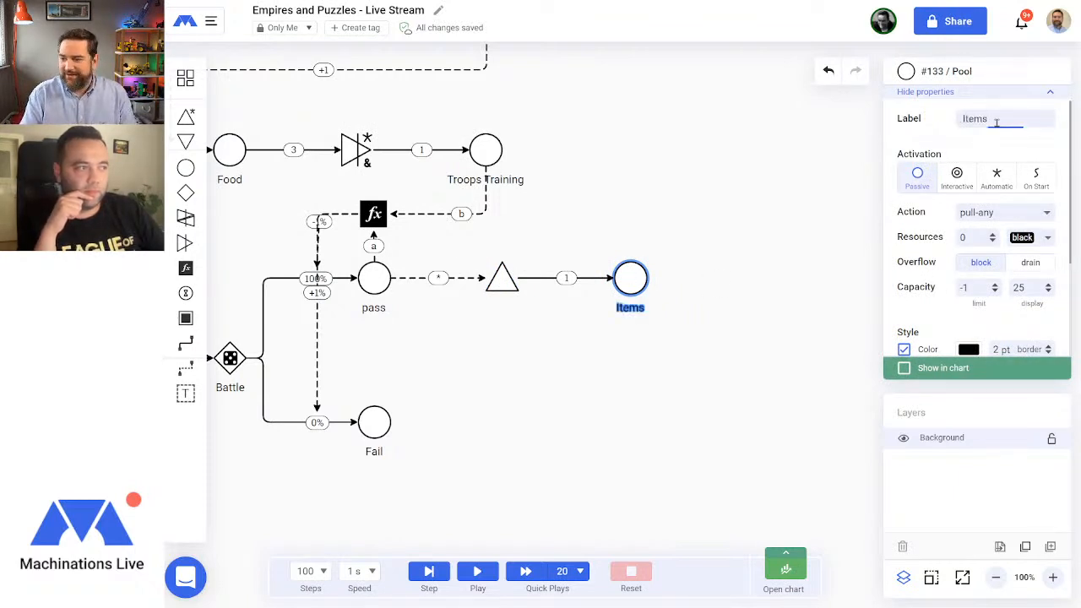
key("Return")
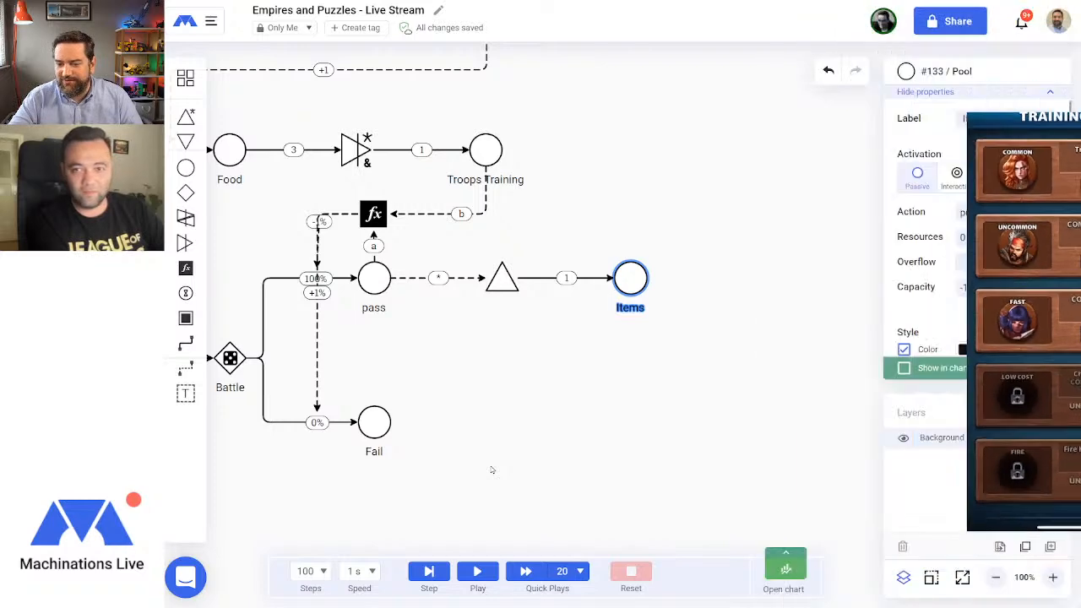
left_click(785, 351)
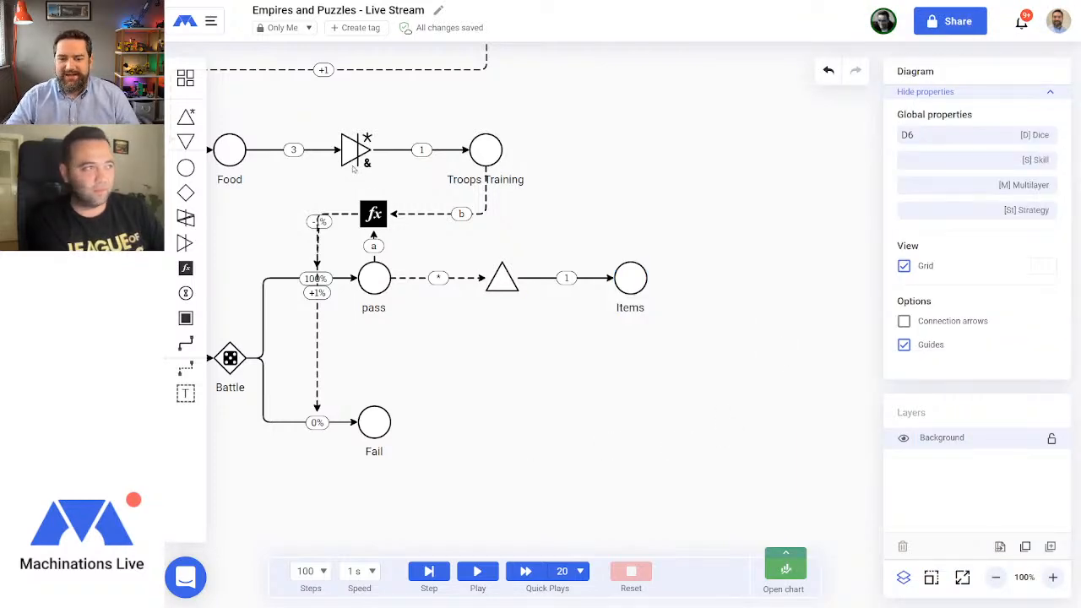
Step: Label the converter between Food and Troops Training as Training Camp
left_click(356, 150)
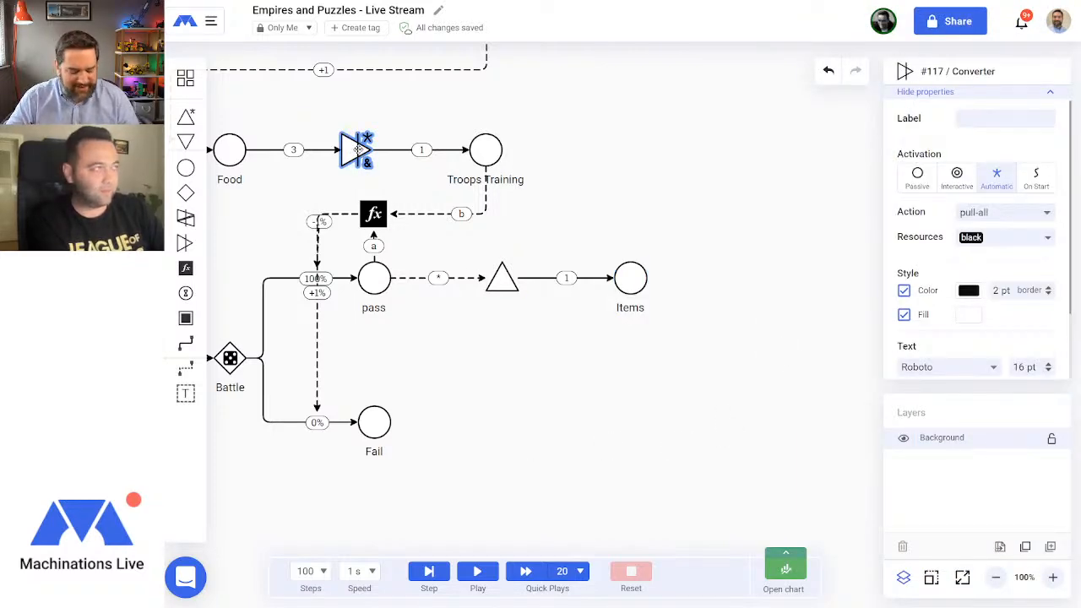
left_click(989, 124)
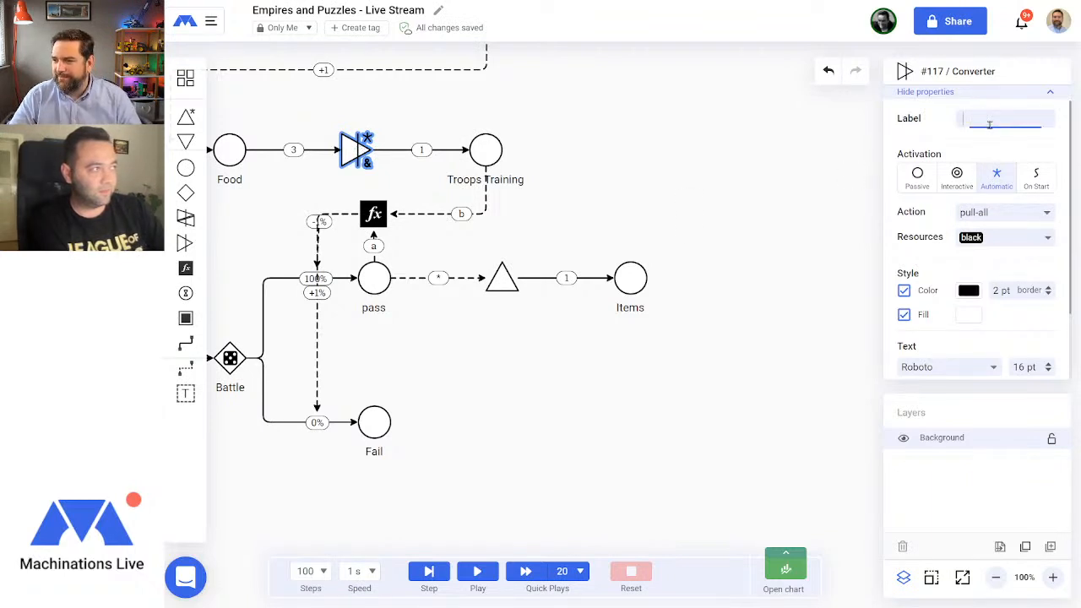
type("Trainin")
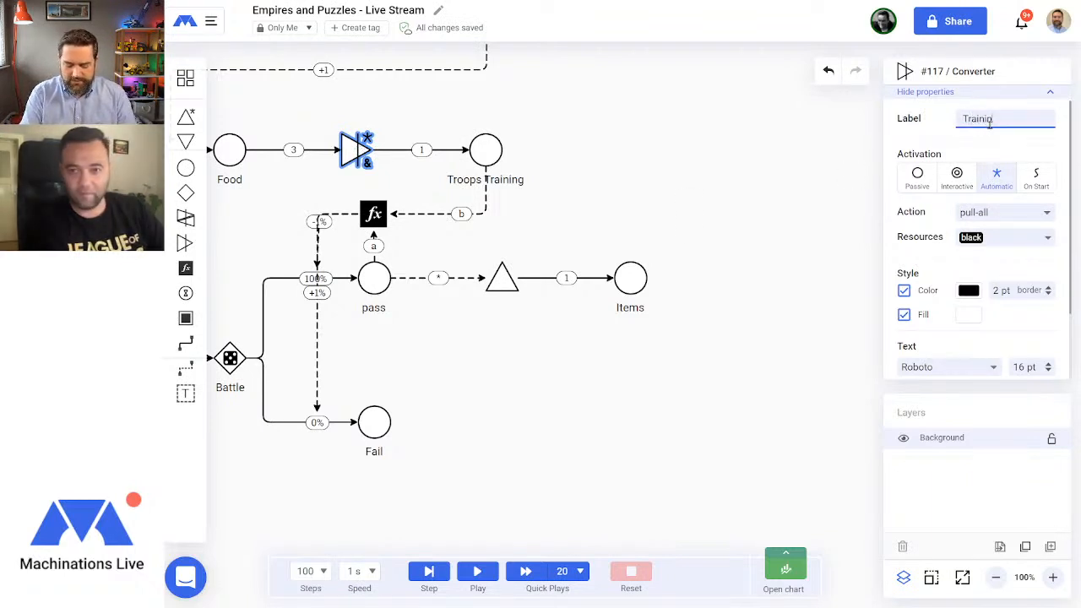
type("g Camp")
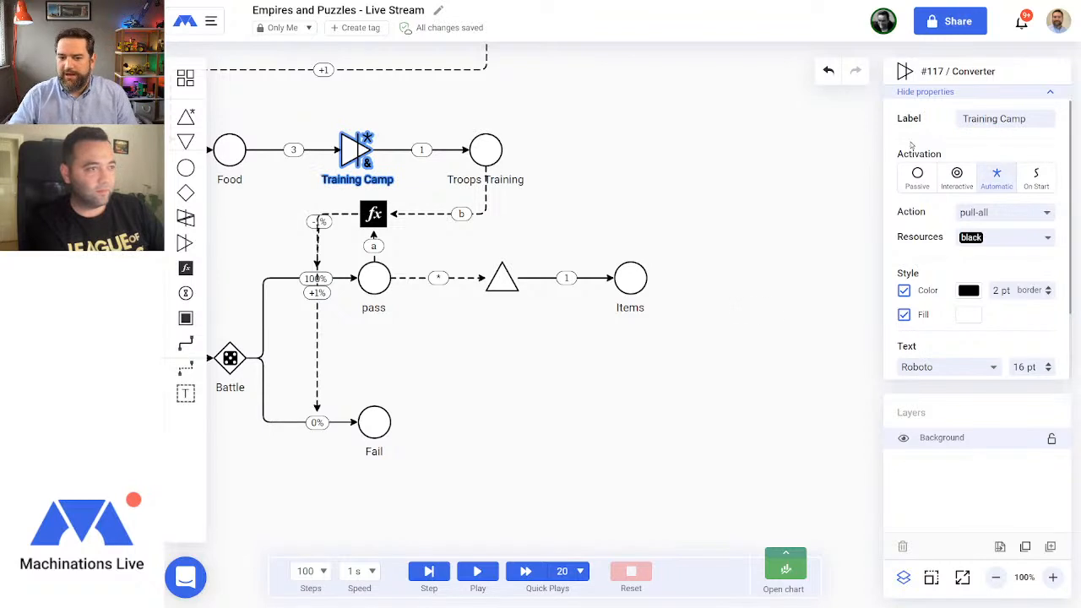
Step: Connect the Items pool to the Training Camp converter with a resource connection, routed between the troop row and the pass row
left_click(760, 371)
left_click(186, 344)
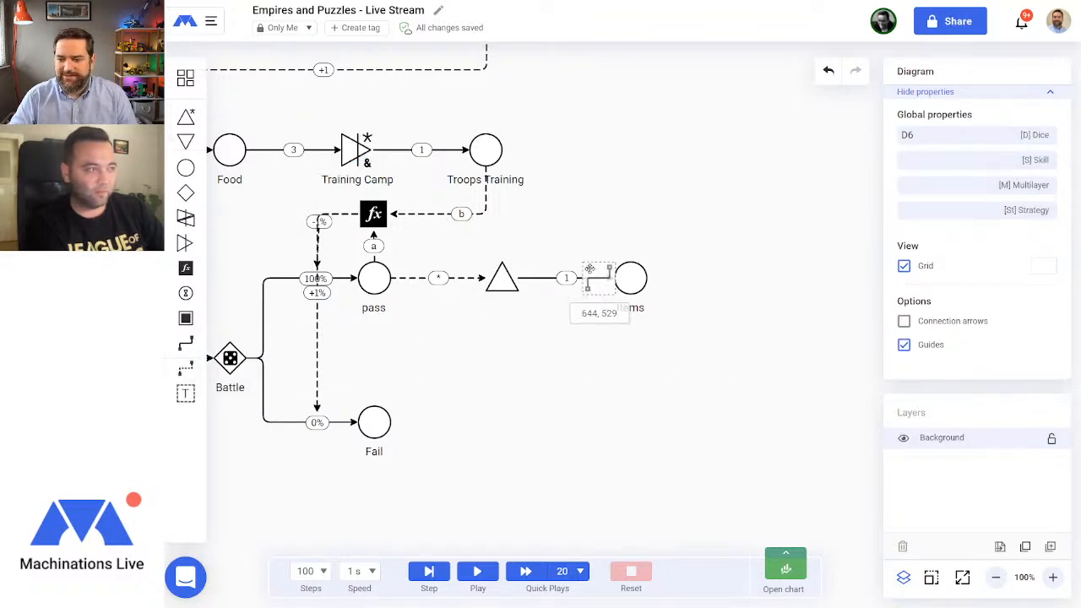
left_click(630, 277)
left_click(352, 145)
left_click_drag(492, 279, 496, 197)
left_click_drag(358, 183, 308, 186)
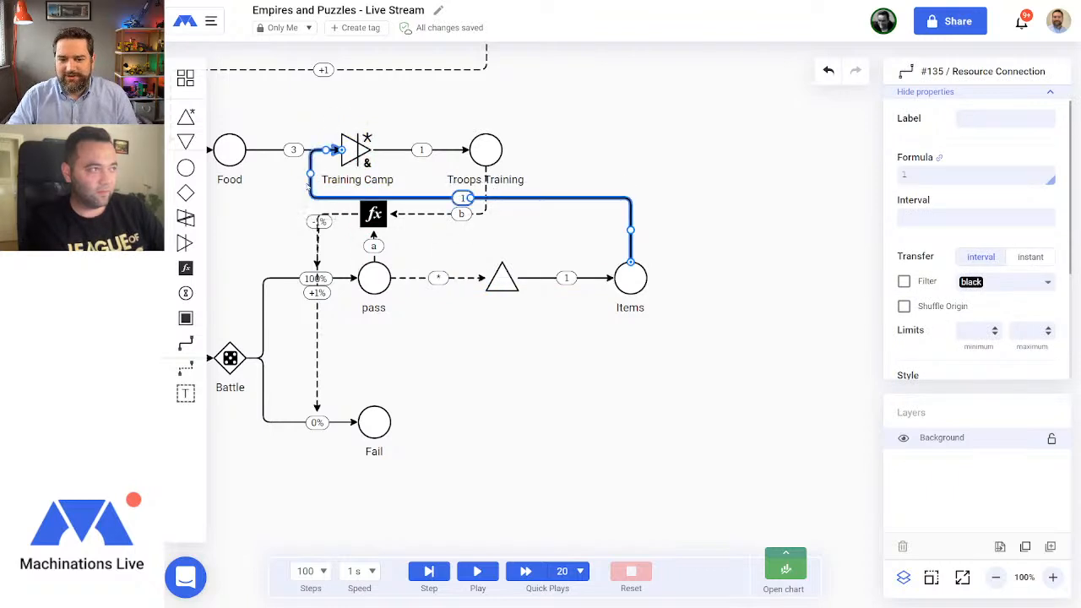
left_click(681, 156)
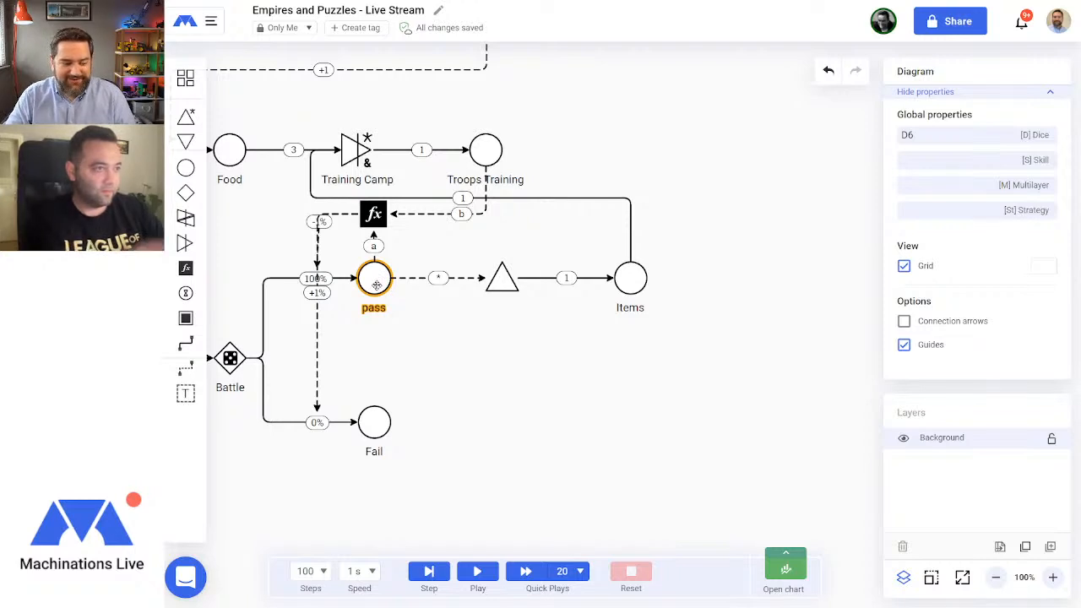
Step: Run the simulation to watch how Items and Food feed the Training Camp, and reset it
scroll(529, 388, "left", 4)
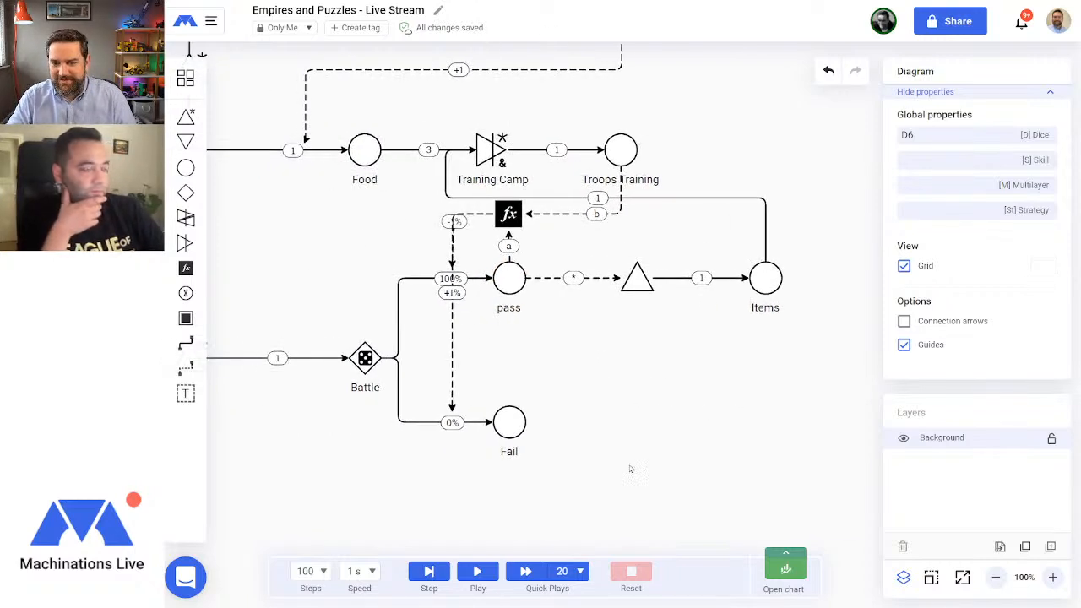
left_click(483, 574)
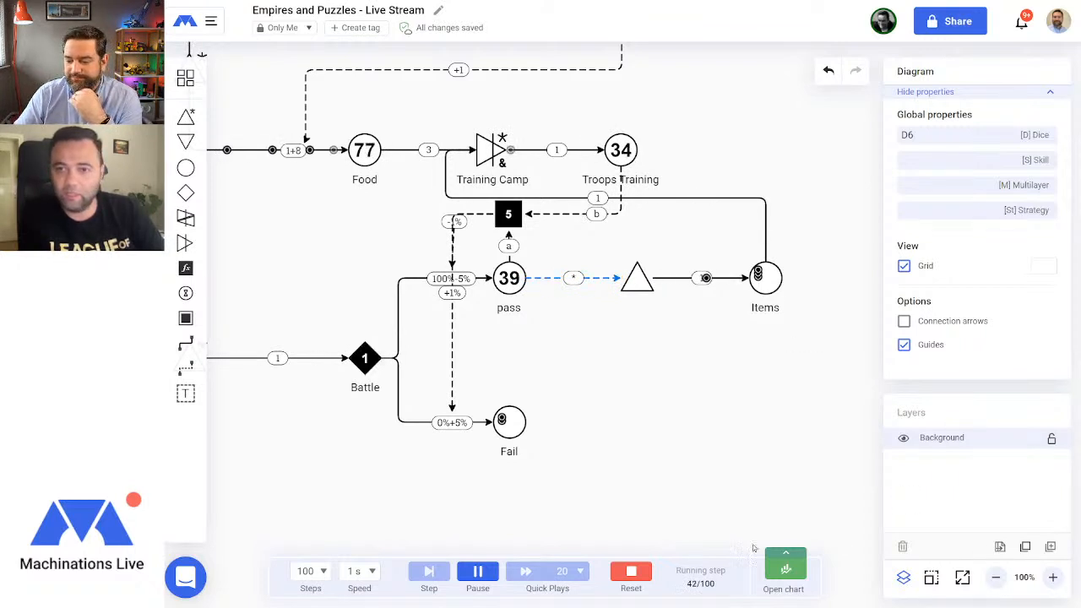
left_click(631, 572)
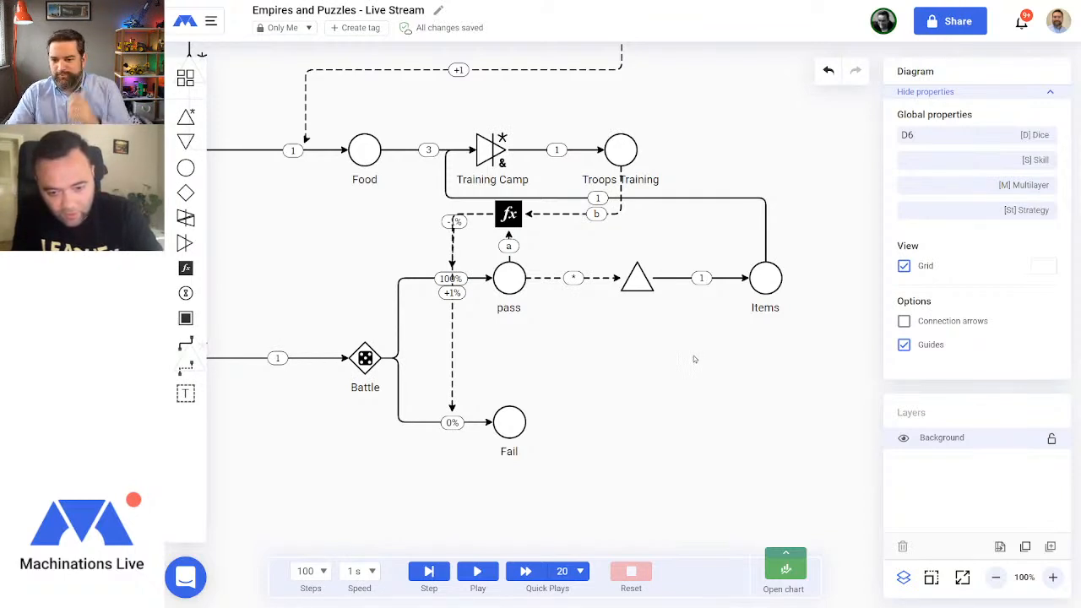
Step: Place three new pools in an evenly spaced row in the empty area beyond the Items pool
left_click(995, 577)
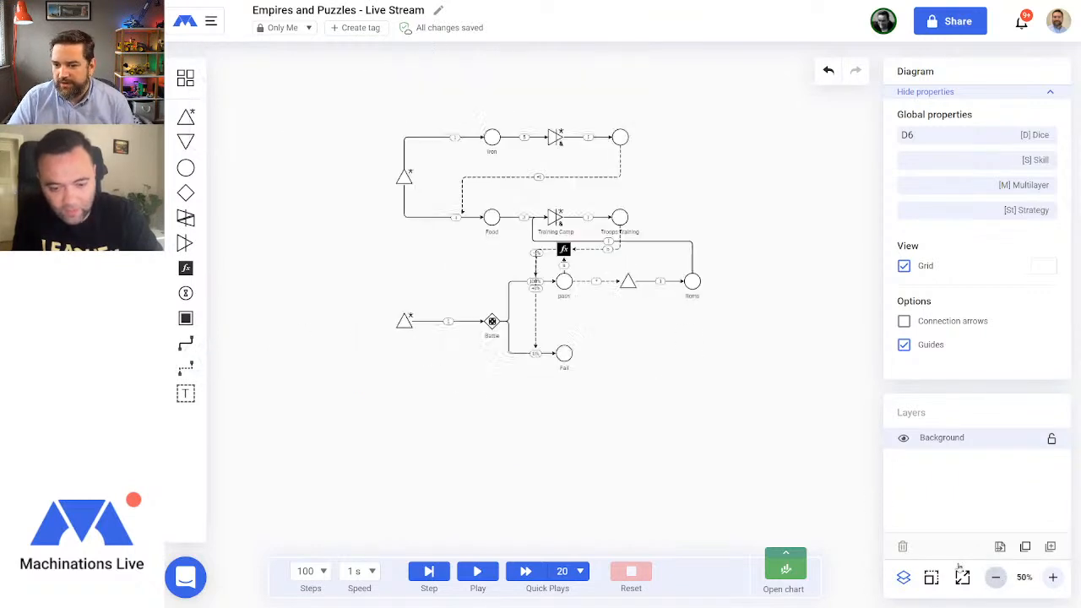
left_click(539, 276)
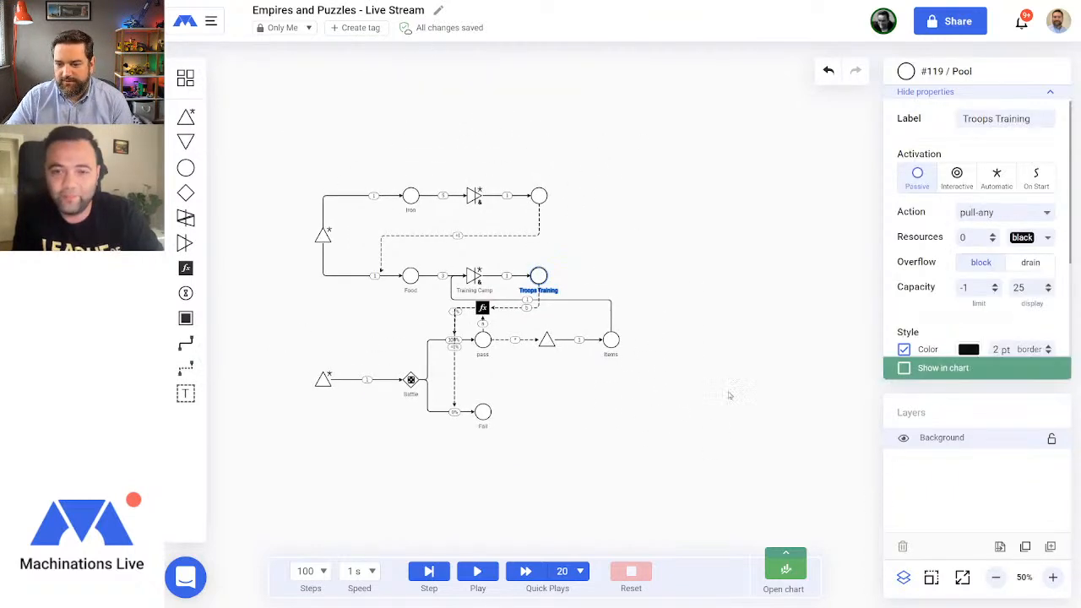
left_click_drag(543, 473, 268, 363)
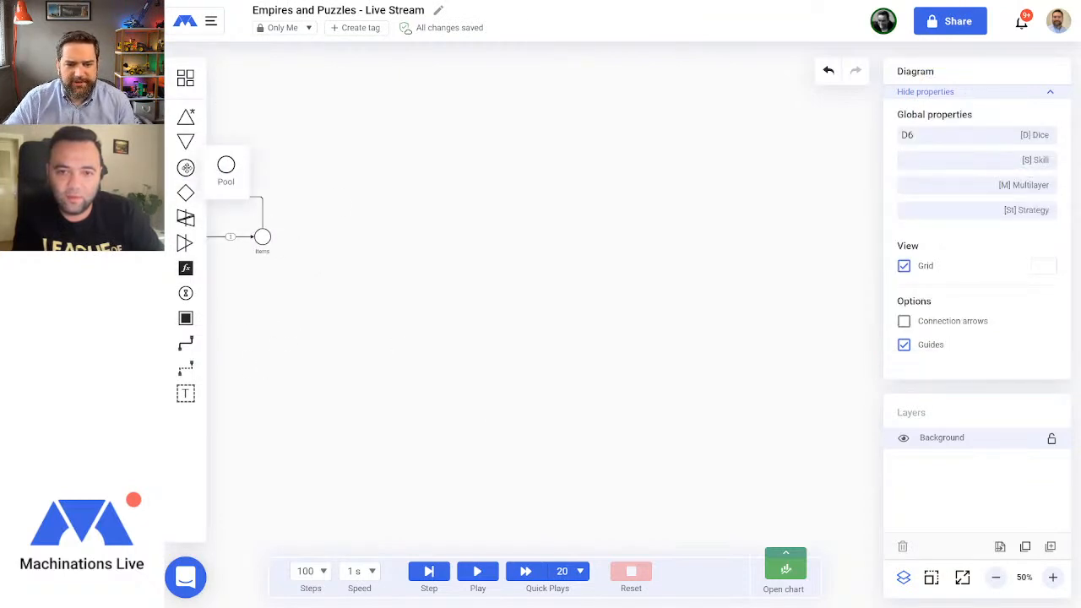
left_click(186, 167)
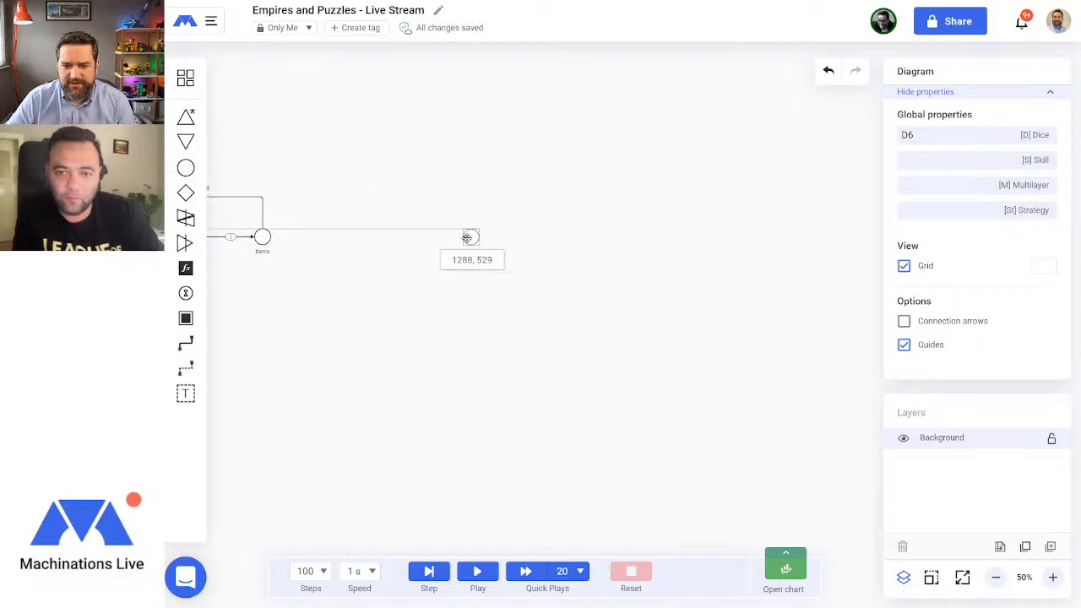
left_click(467, 238)
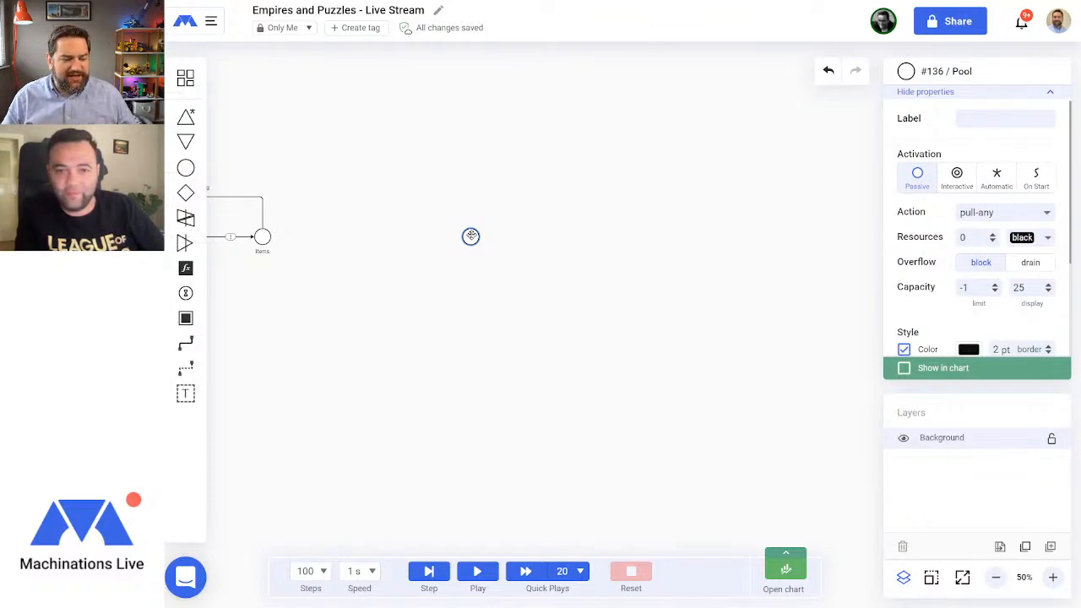
left_click(186, 167)
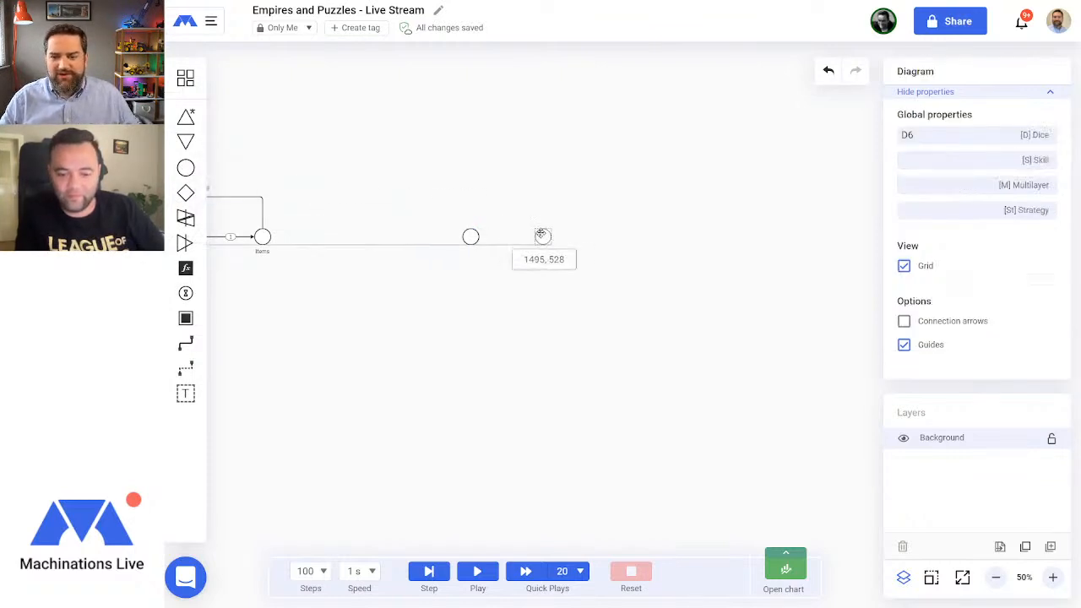
left_click(523, 237)
left_click(613, 302)
left_click(186, 167)
left_click(583, 237)
left_click(687, 343)
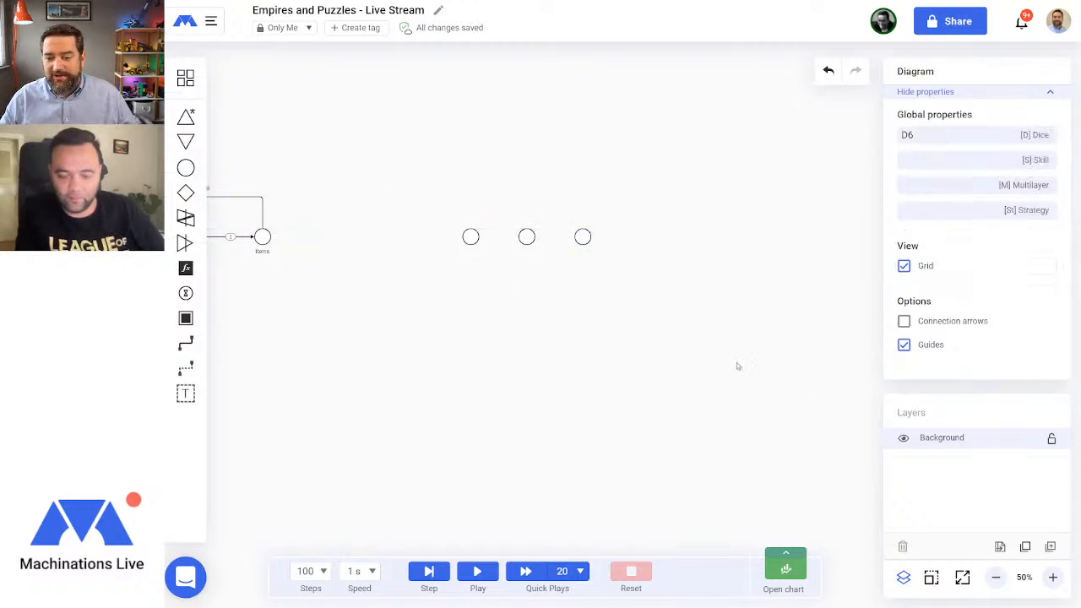
Step: Label the first of the three new pools Level
left_click(1053, 578)
left_click(1053, 577)
scroll(603, 381, "left", 3)
scroll(642, 392, "up", 2)
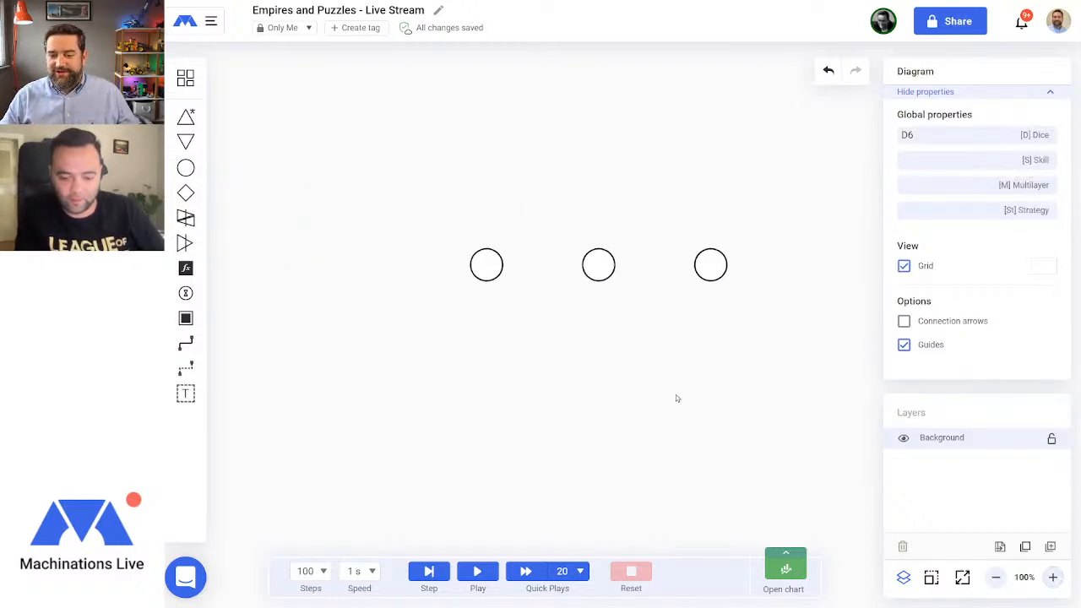
left_click(485, 263)
left_click(1007, 115)
type("Level")
key("Return")
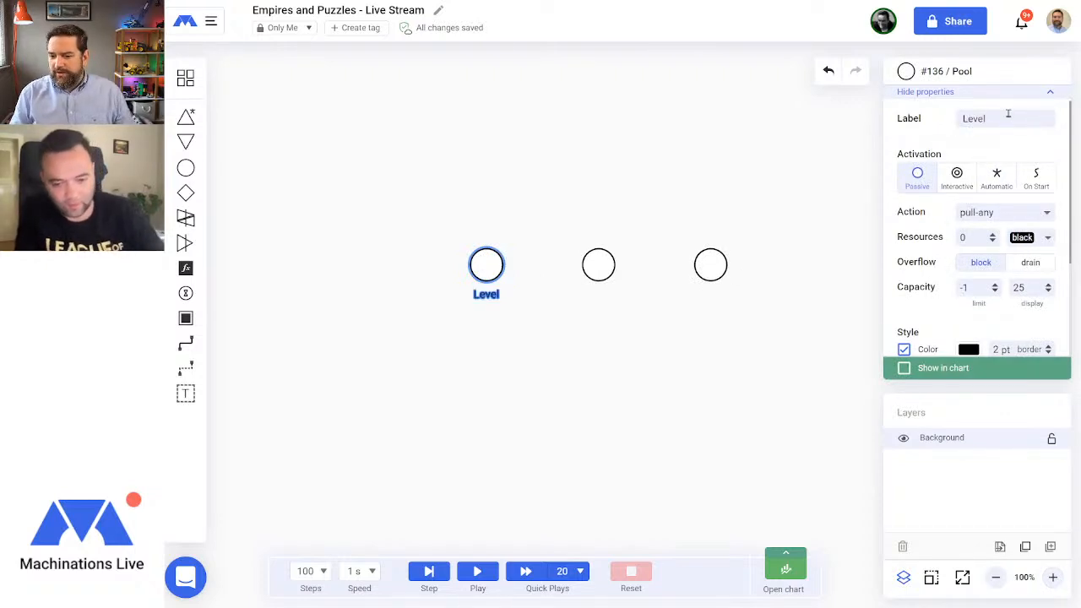
Step: Label the middle new pool Ascension and the last one HP
left_click(600, 267)
left_click(978, 118)
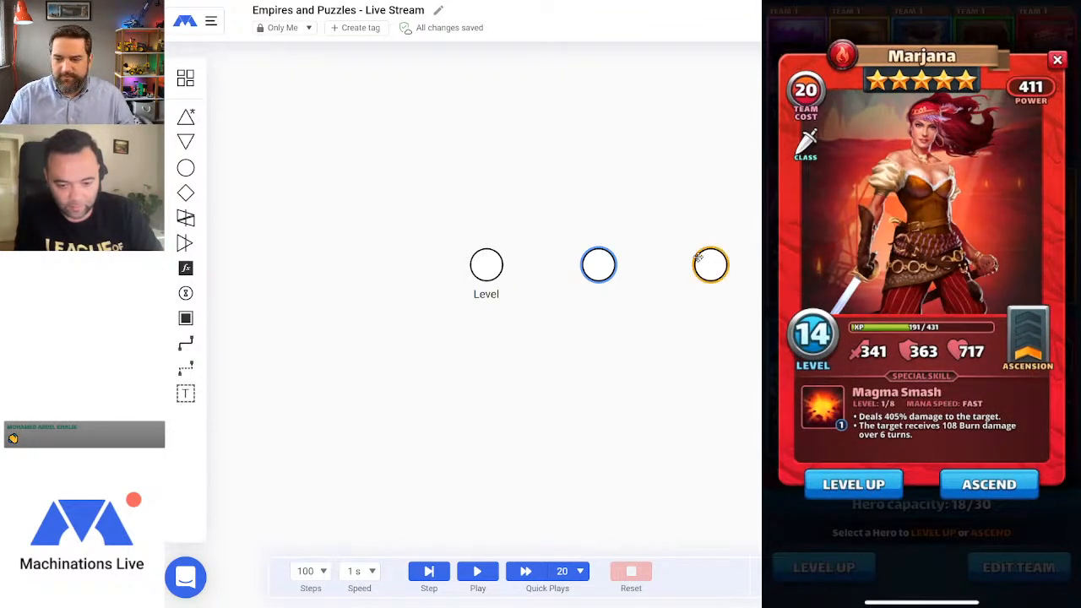
type("A")
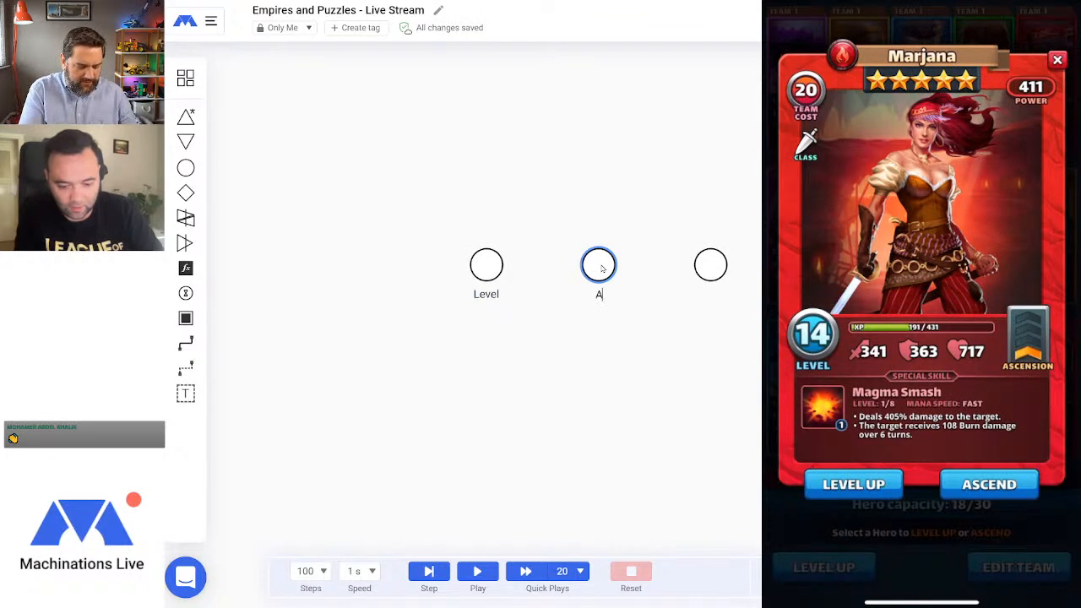
type("sc")
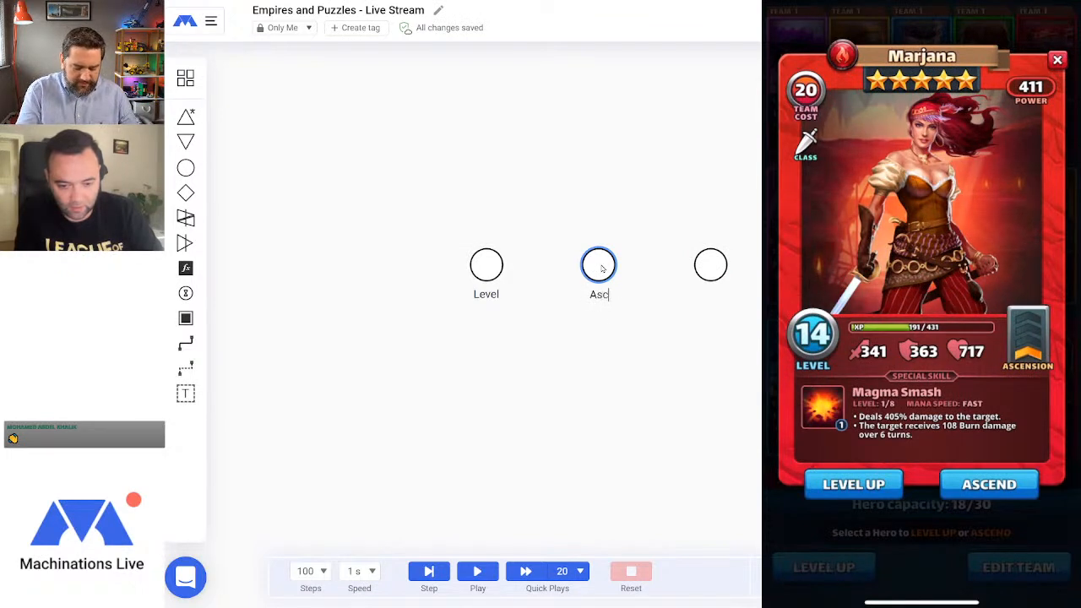
type("ention")
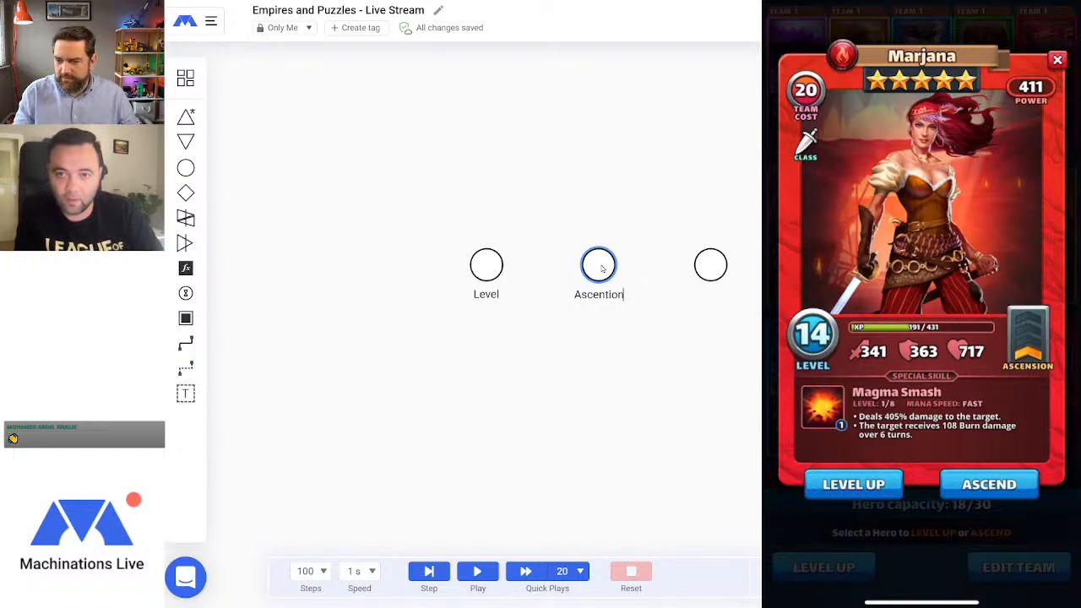
key("Return")
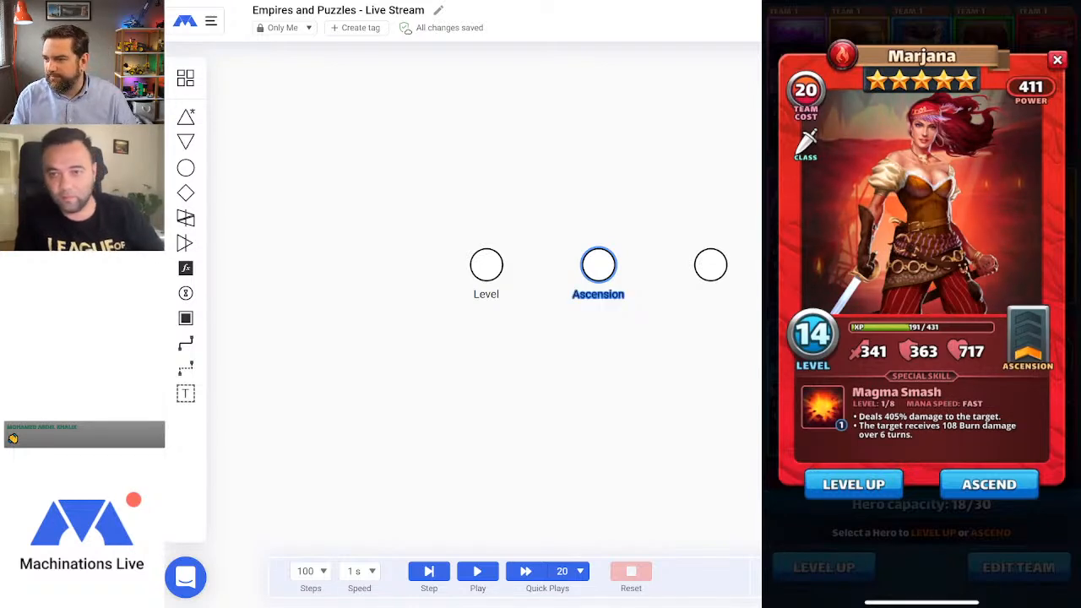
left_click(741, 370)
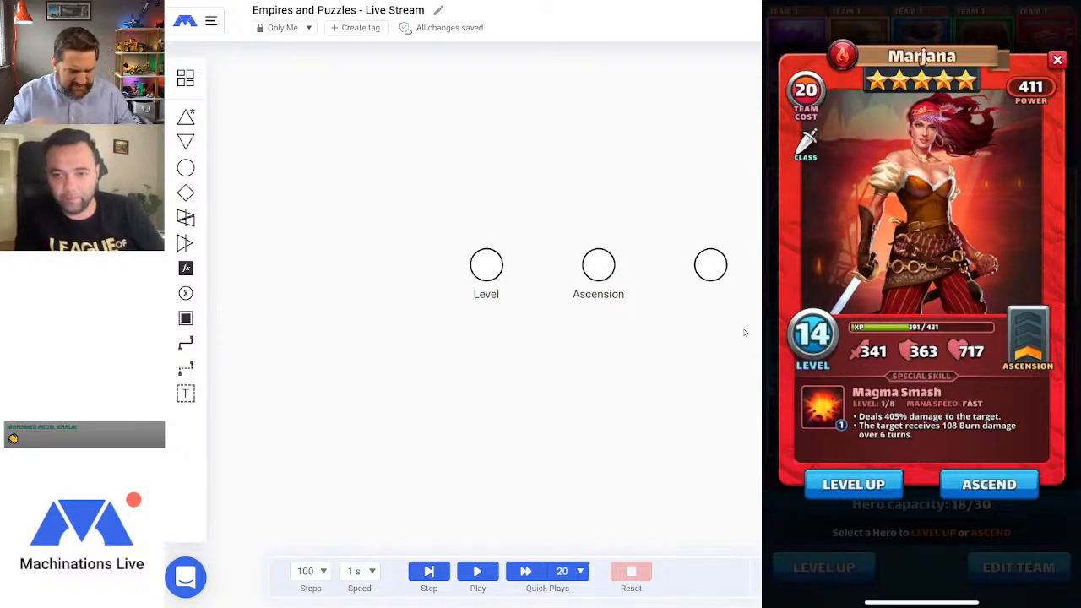
left_click(710, 265)
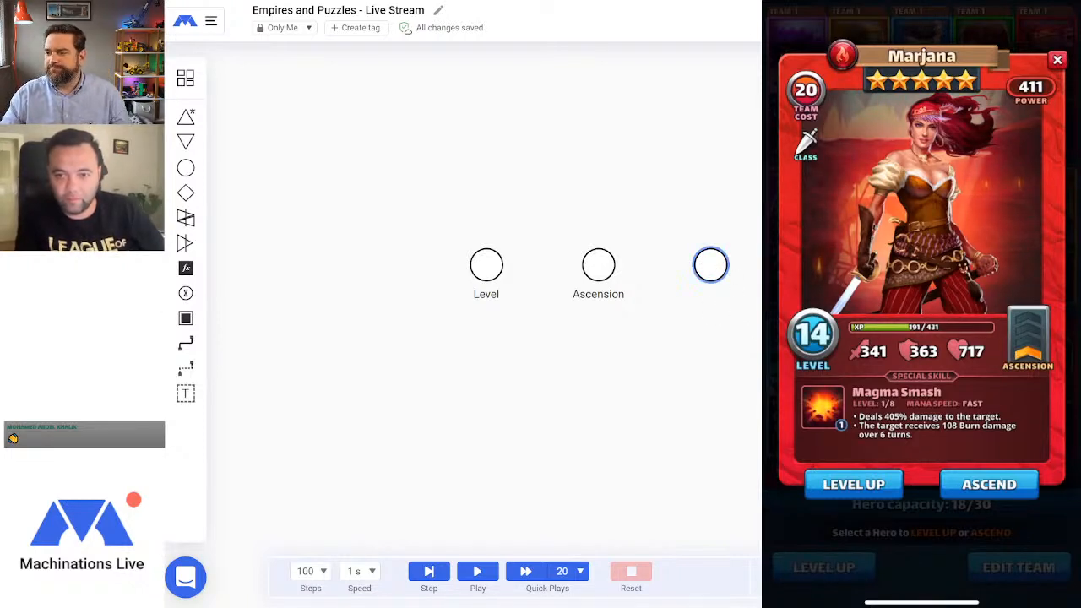
type("HP")
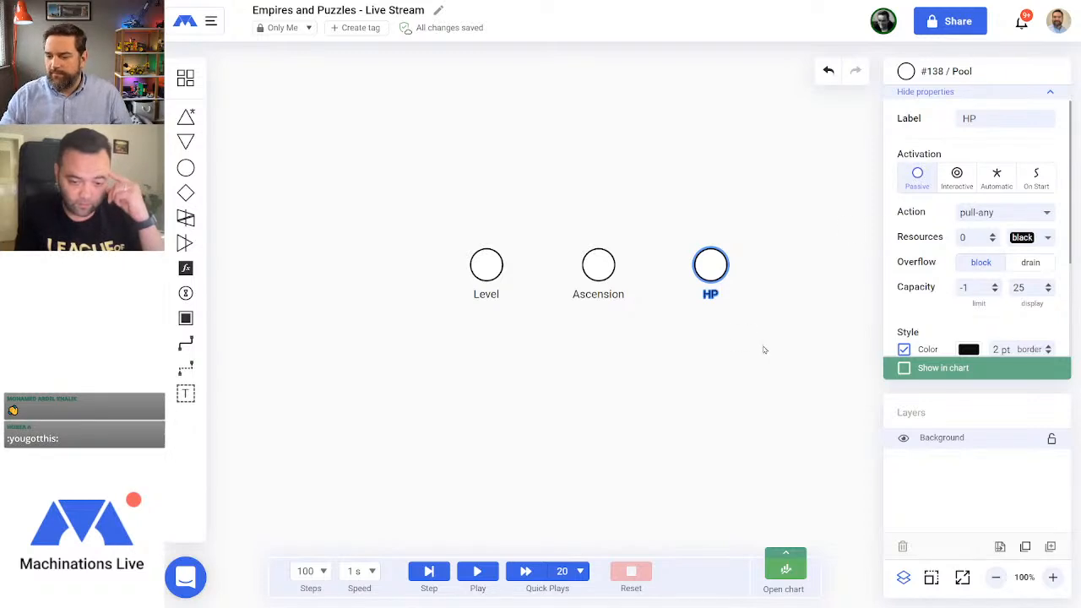
Step: Add a fourth pool in line after HP and label it Damage
left_click_drag(764, 349, 565, 364)
left_click(565, 364)
left_click_drag(185, 168, 628, 284)
left_click(1029, 113)
type("Damage")
key("Return")
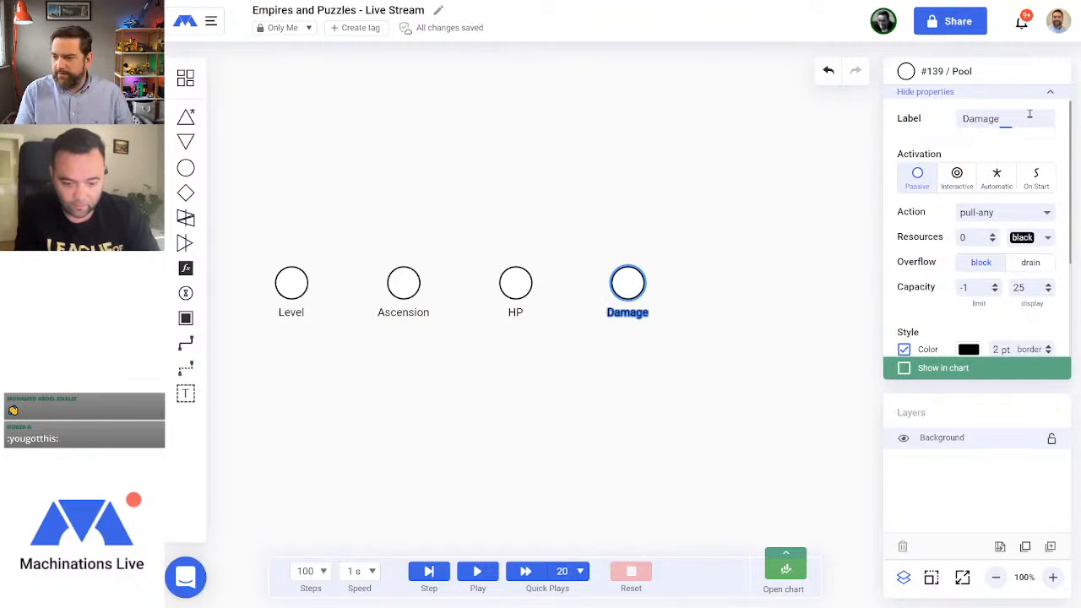
Step: Add a fifth pool in line after Damage and label it Defence
left_click(764, 350)
left_click_drag(185, 167, 740, 284)
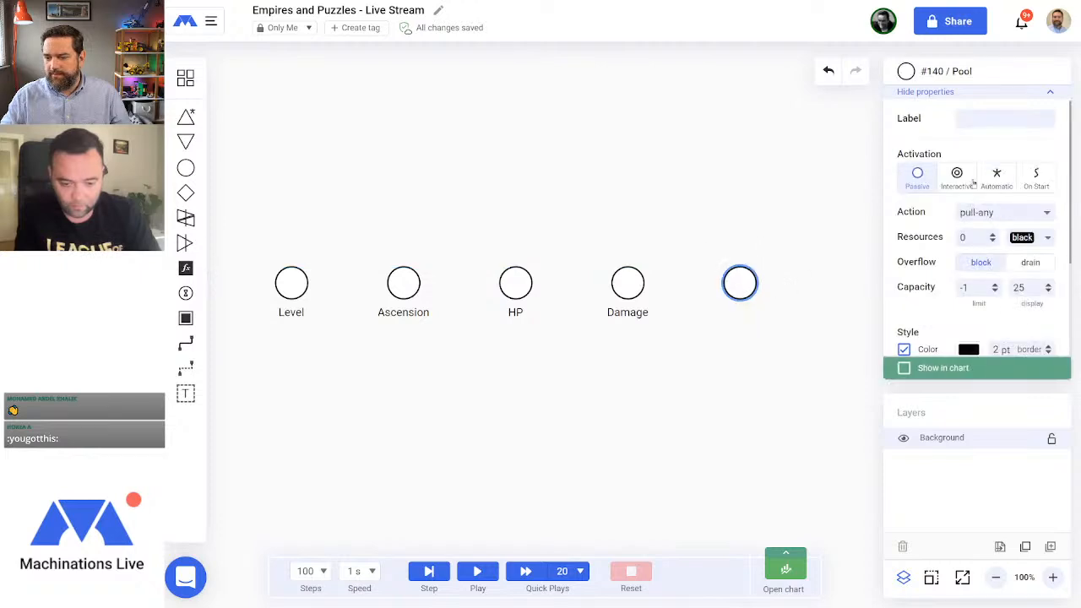
left_click(1012, 120)
type("Defence")
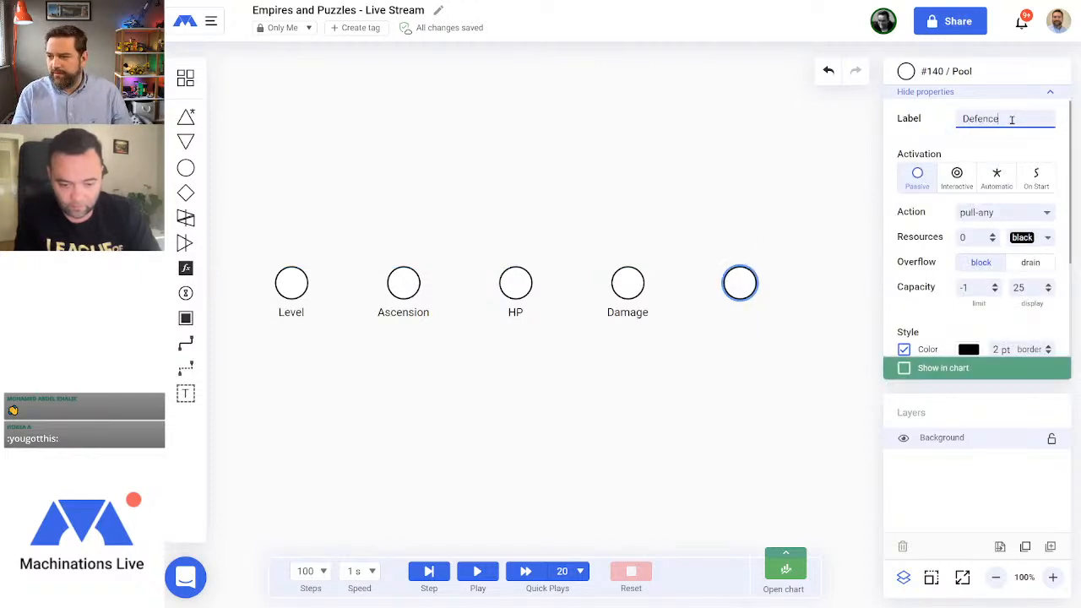
key("Return")
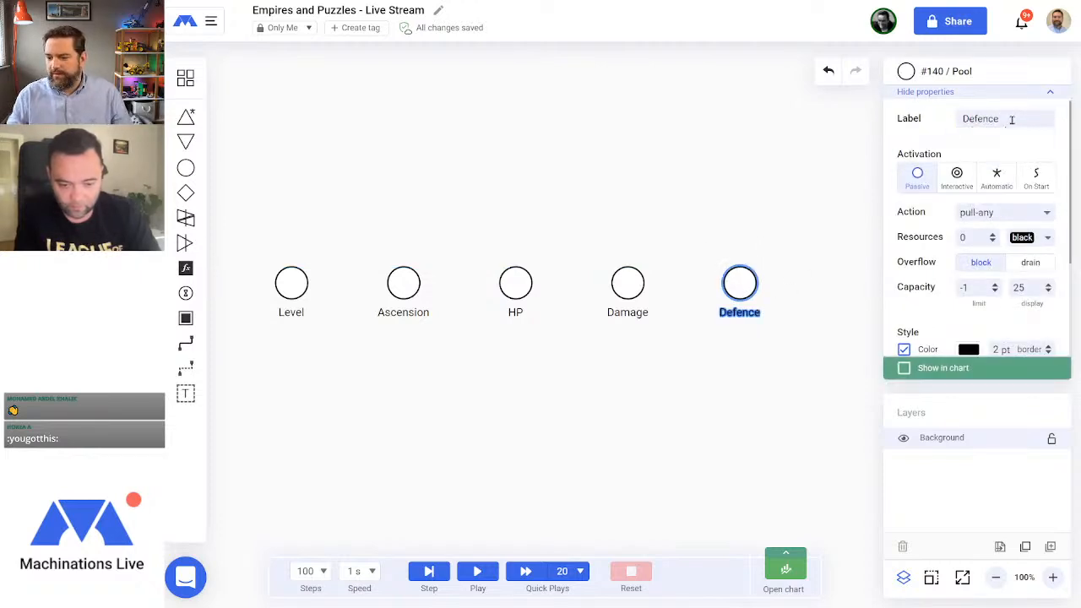
left_click(676, 411)
left_click(996, 578)
scroll(664, 411, "left", 5)
scroll(648, 413, "right", 2)
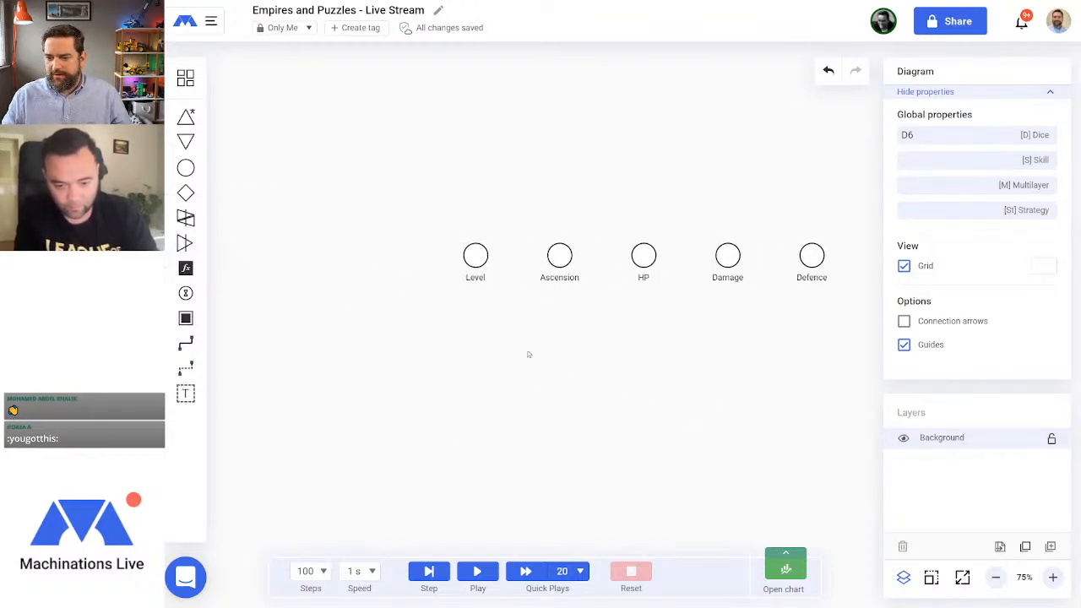
left_click(476, 255)
left_click(556, 254)
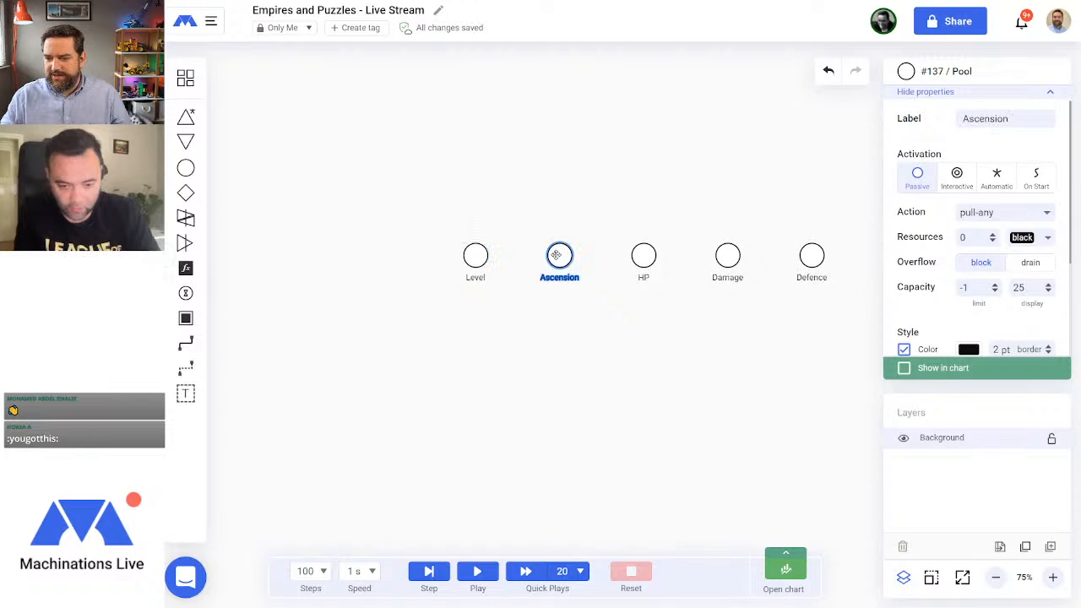
left_click(635, 370)
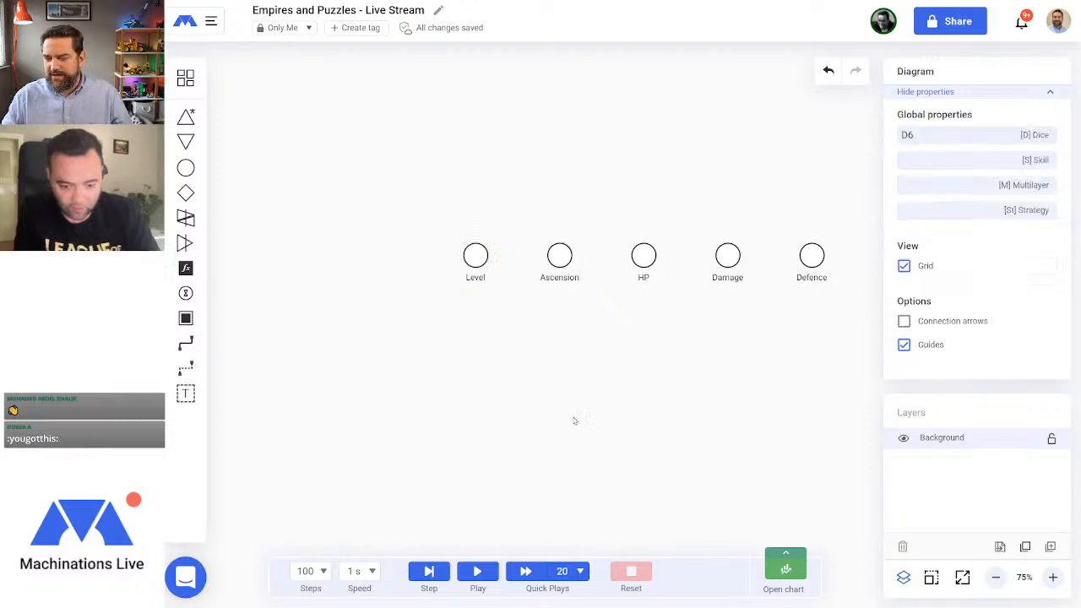
left_click(475, 256)
left_click(504, 403)
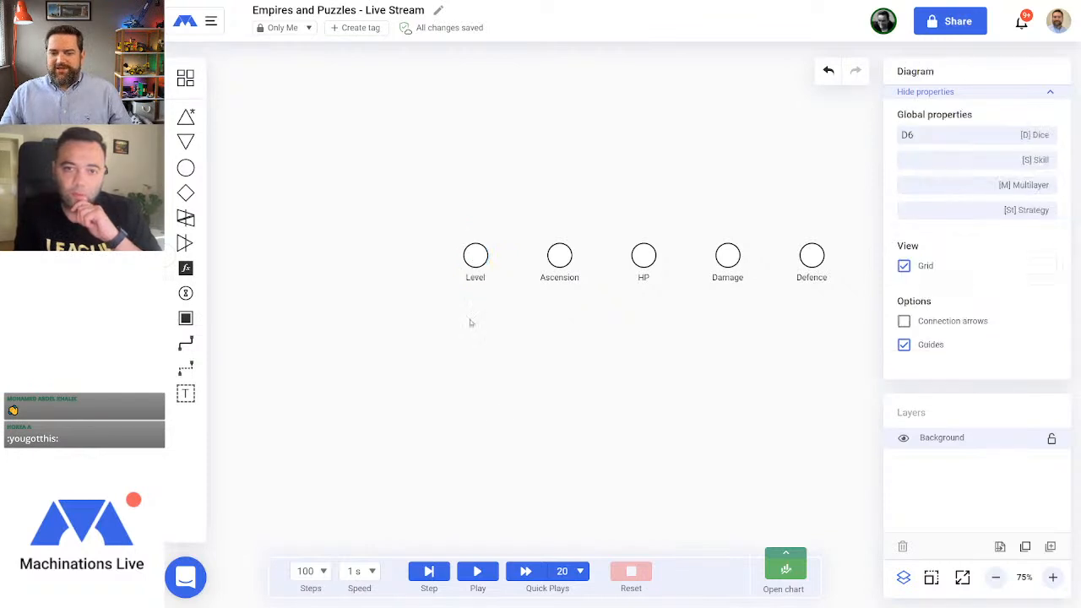
Step: Set the Level pool's resources to 1 and its display capacity to -1
left_click(476, 256)
left_click(916, 239)
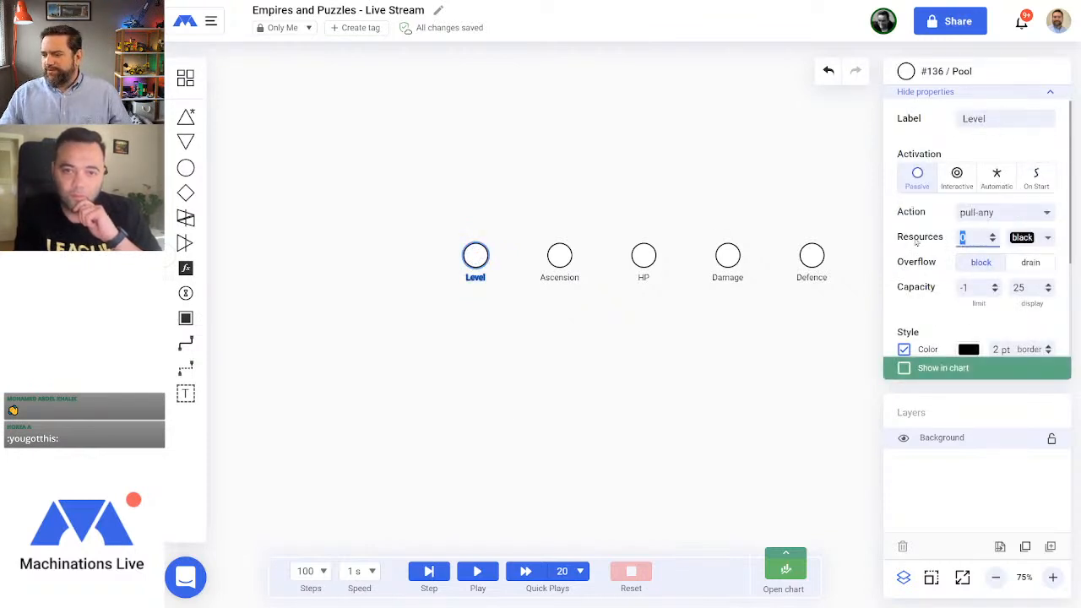
type("1")
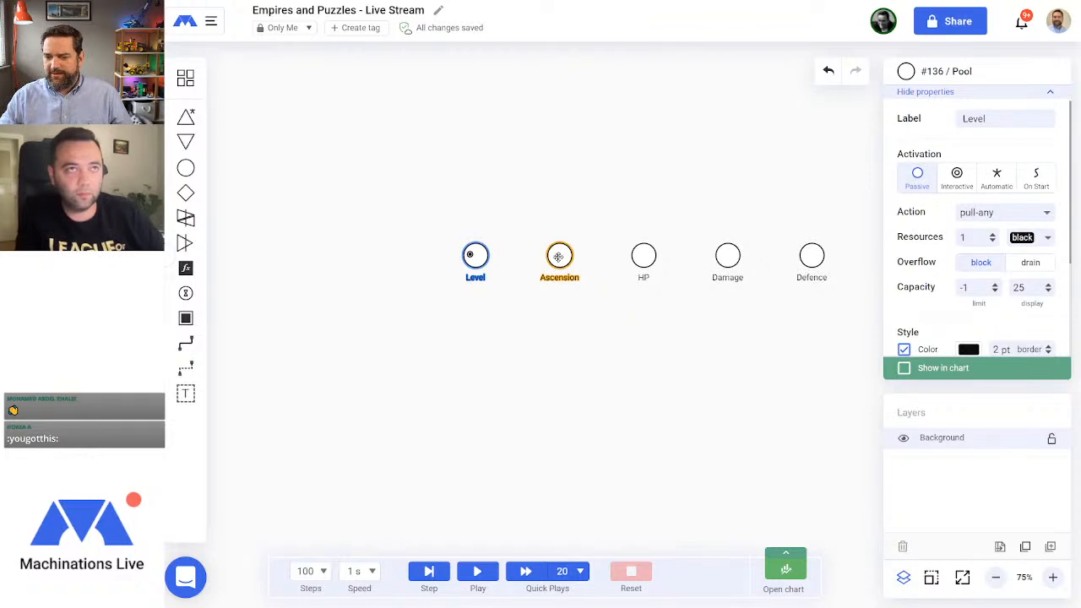
left_click(1010, 288)
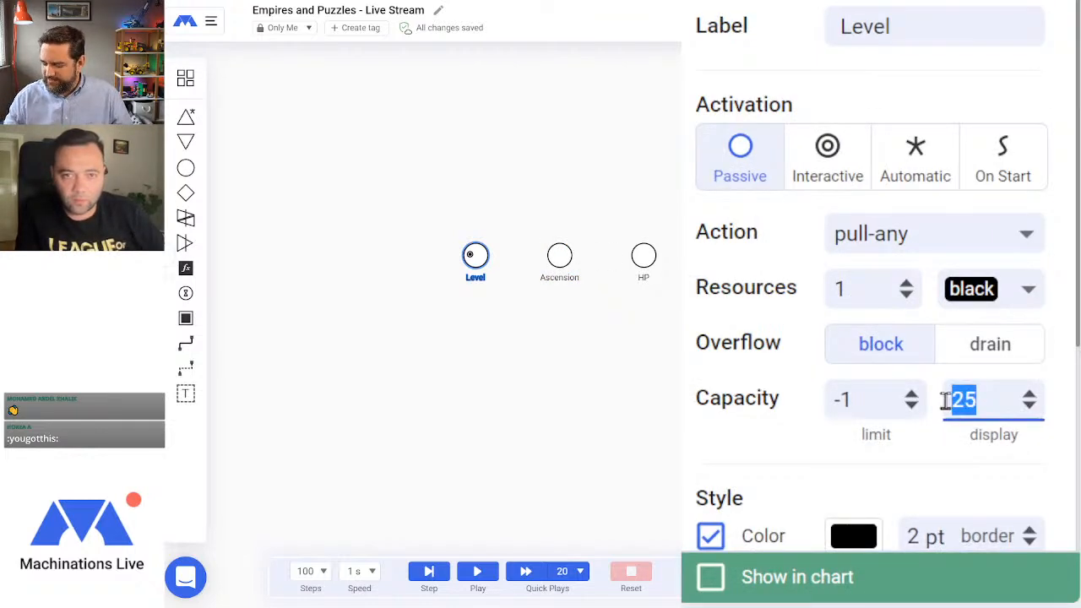
key("BackSpace")
type("-1")
key("Return")
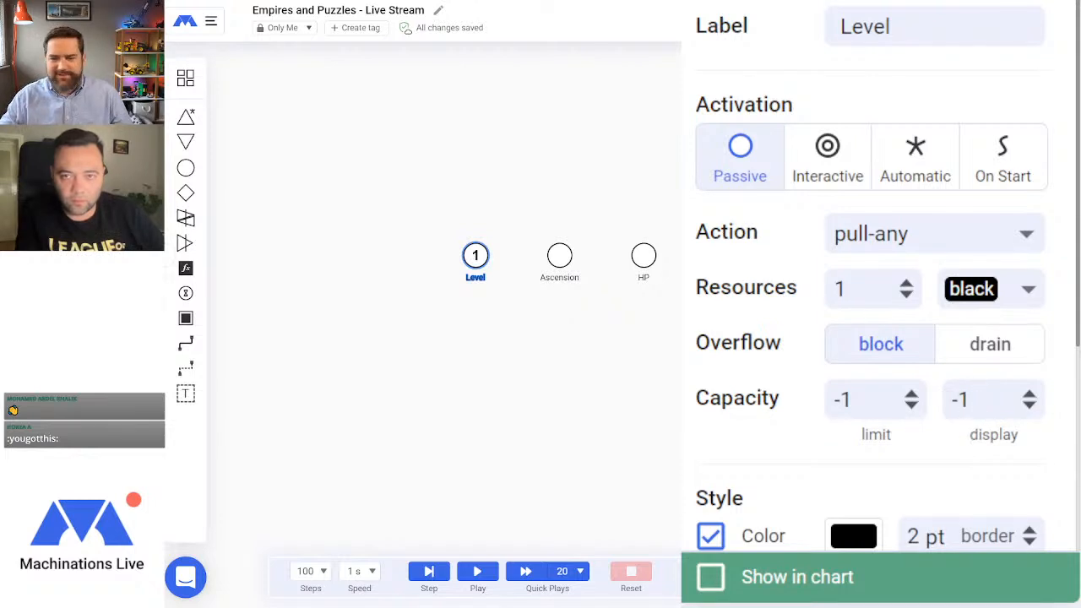
Step: Set the Ascension pool's resources to 1
left_click(560, 255)
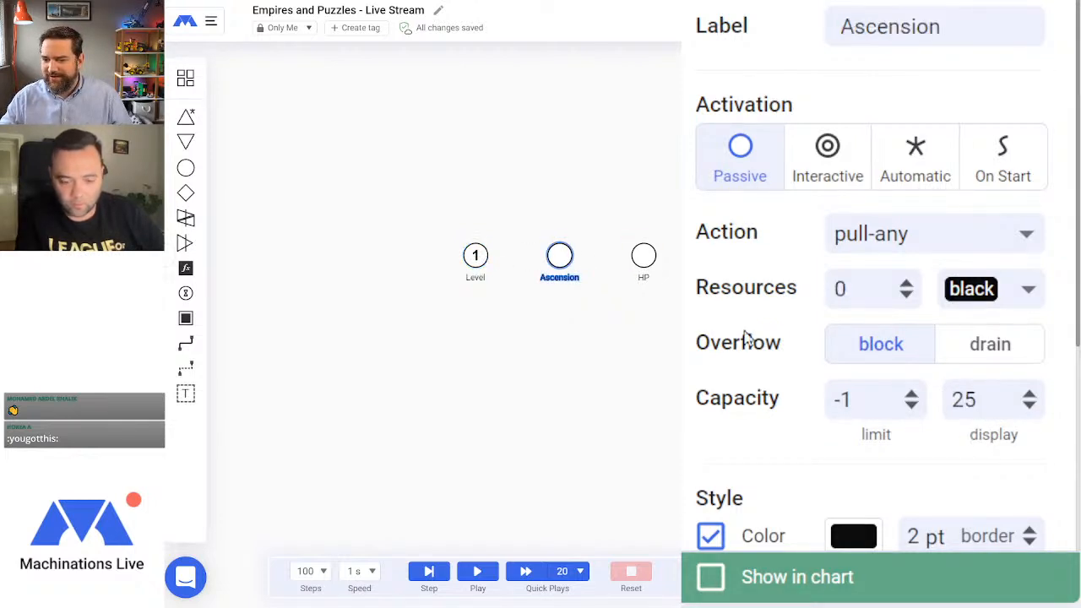
left_click(855, 288)
type("1")
key("Return")
Step: Set the Damage pool's resources to 147, matching the attack value on the Nightshade hero card
left_click(643, 255)
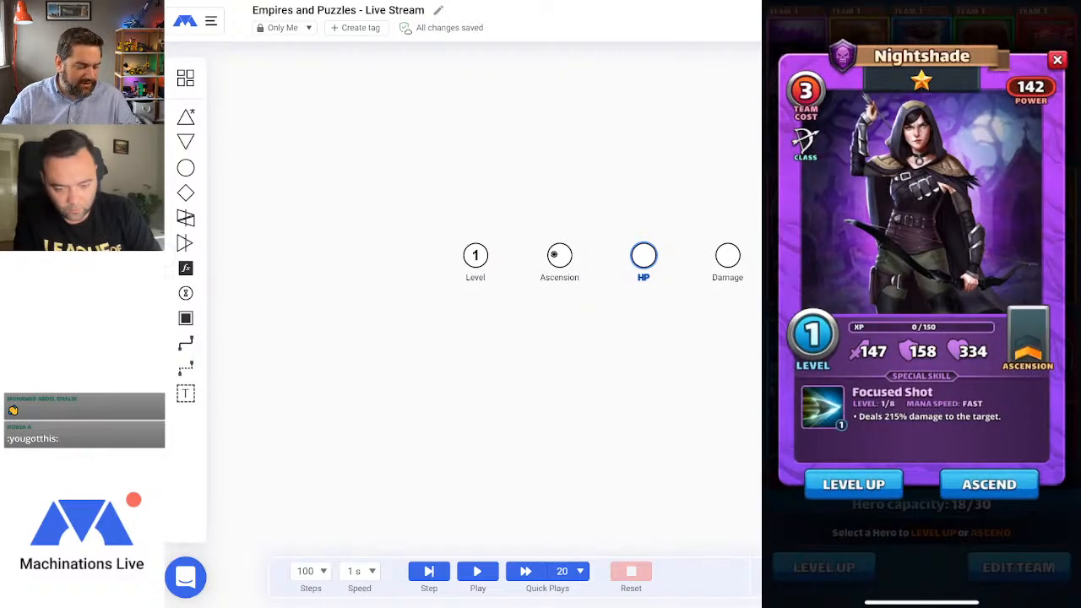
left_click(727, 255)
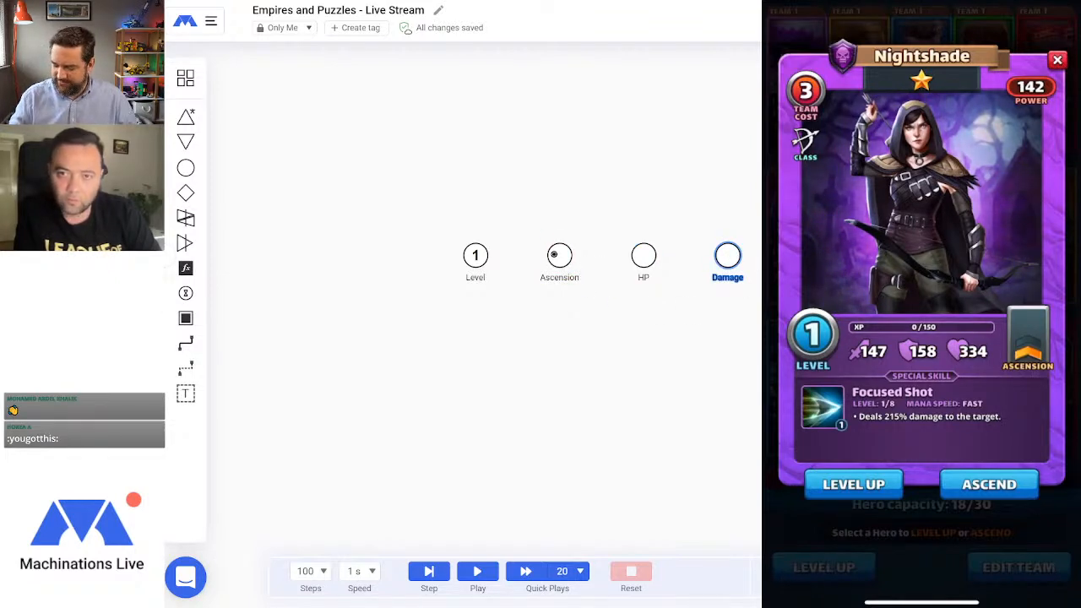
type("147")
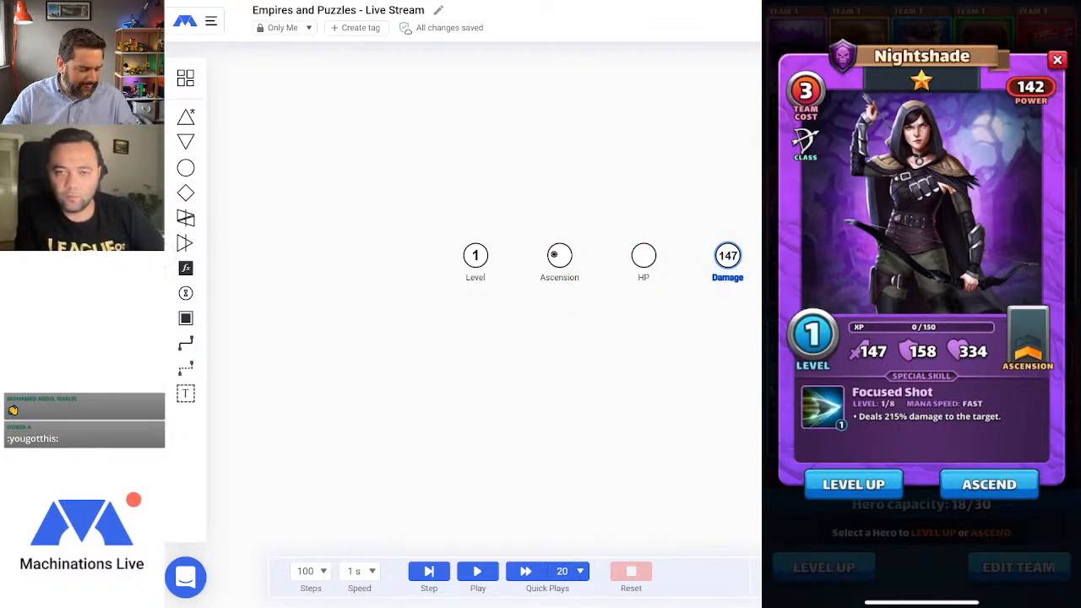
key("Escape")
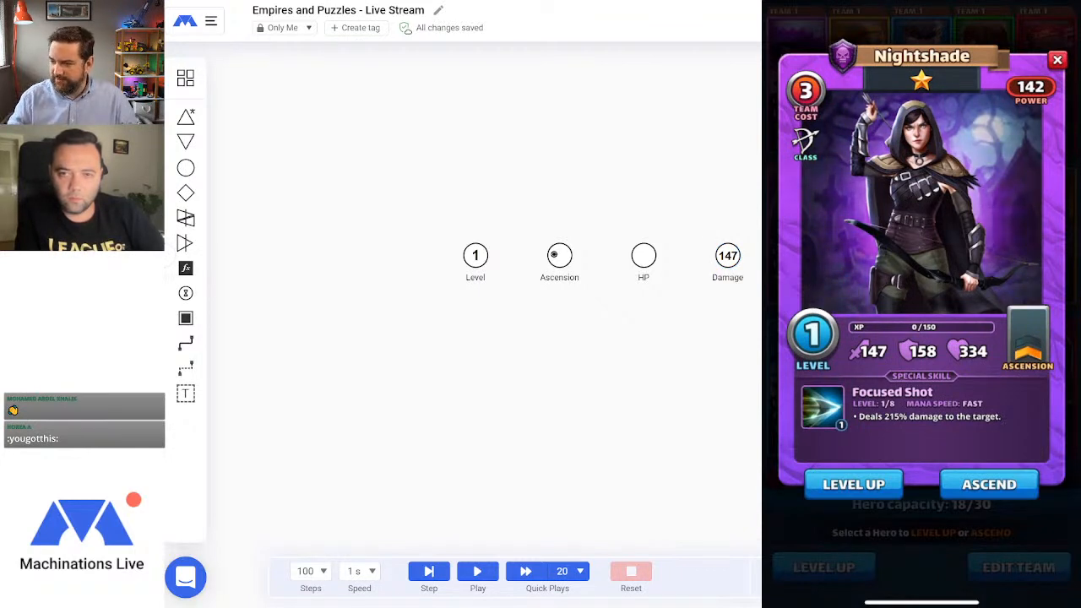
Step: Set the HP pool's resources to 334, matching the health value on the Nightshade hero card
left_click(643, 255)
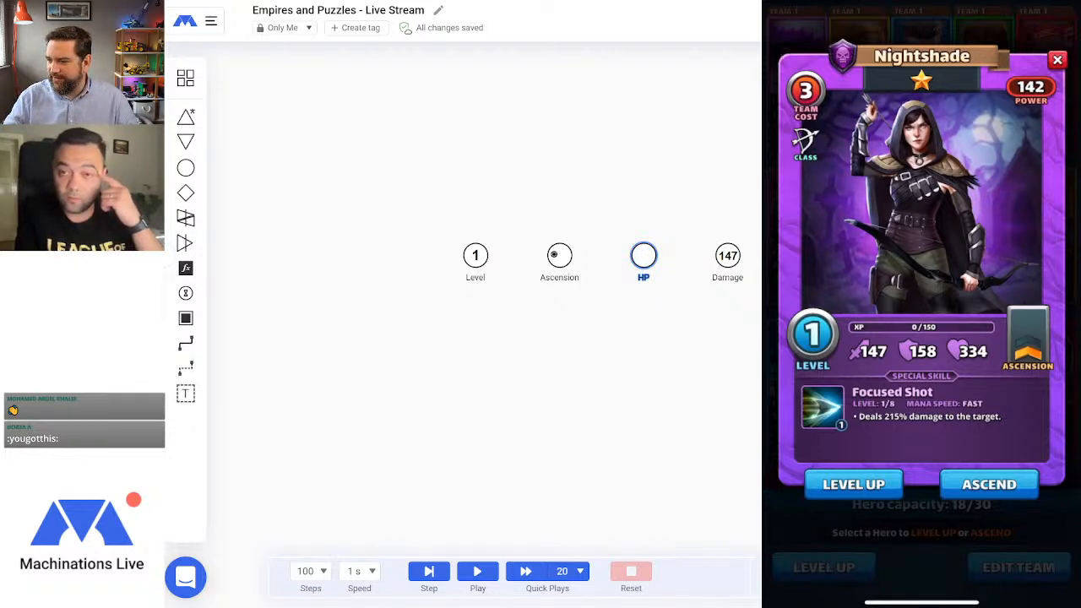
type("334")
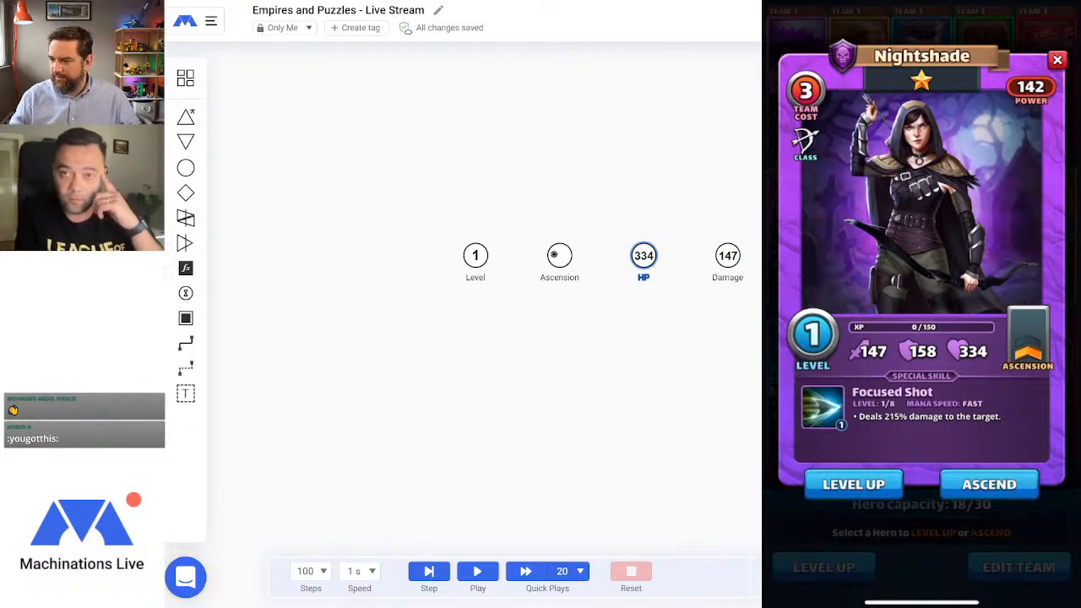
left_click(708, 370)
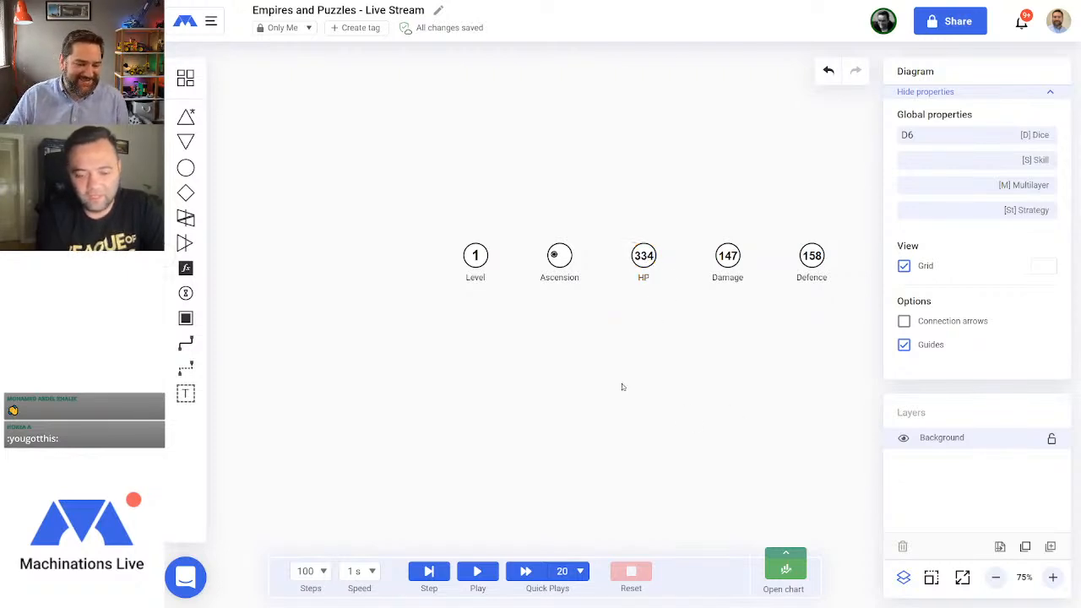
Step: Add a text box reading Hero and stretch it around the five stat pools, about 851 by 207 pt
left_click(996, 577)
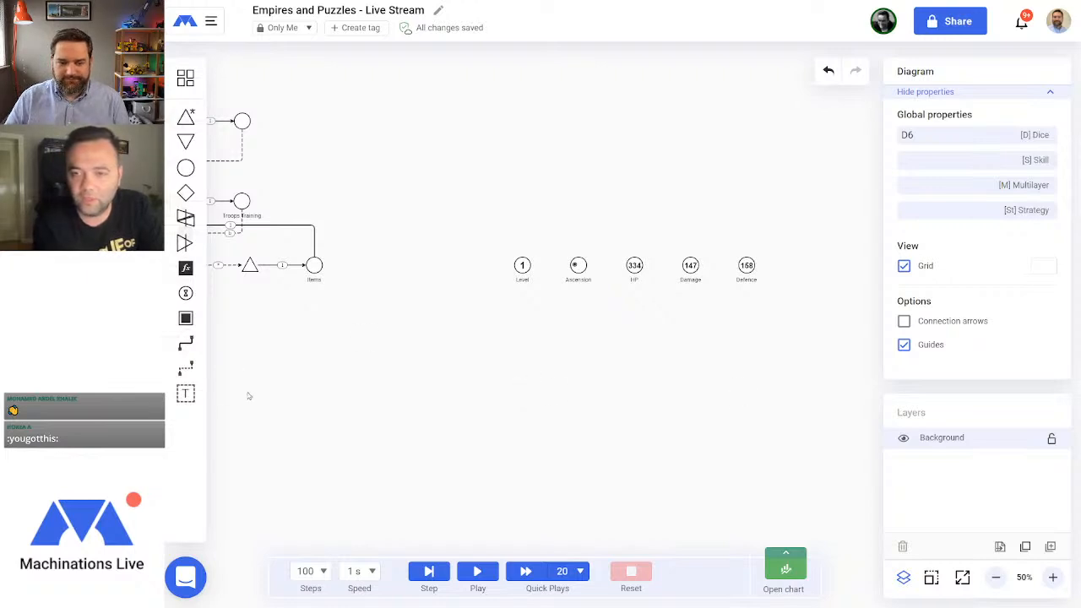
left_click(184, 395)
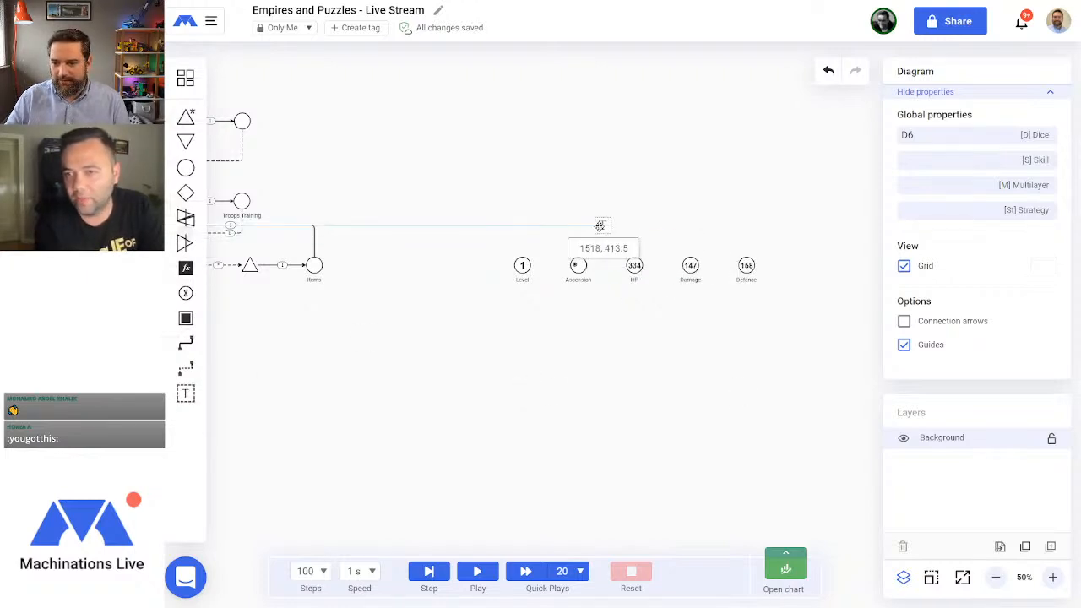
left_click(596, 220)
type("Hel")
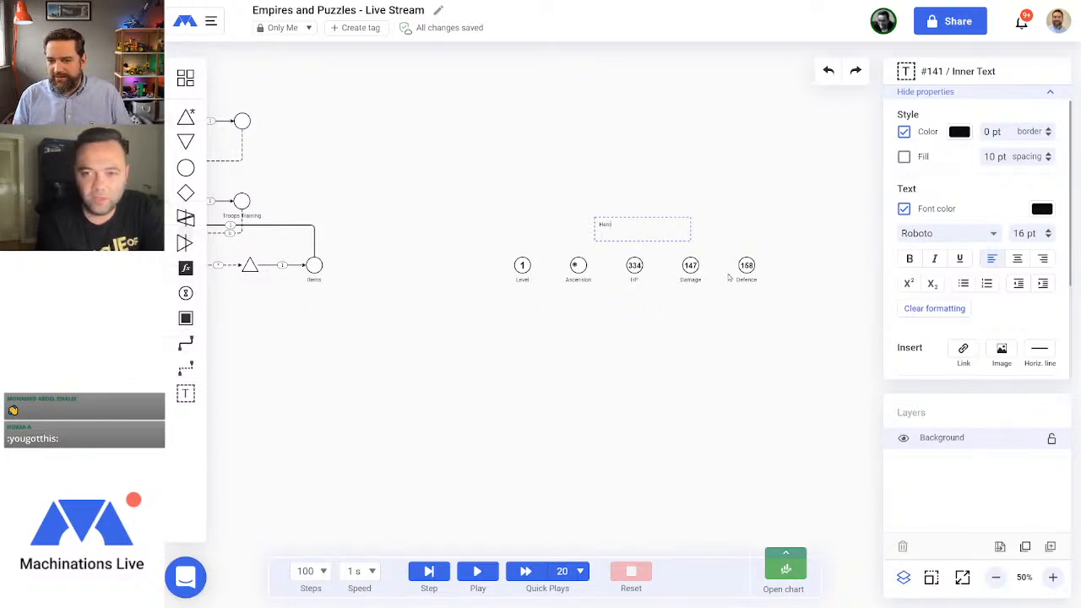
key("Escape")
left_click_drag(653, 222, 778, 305)
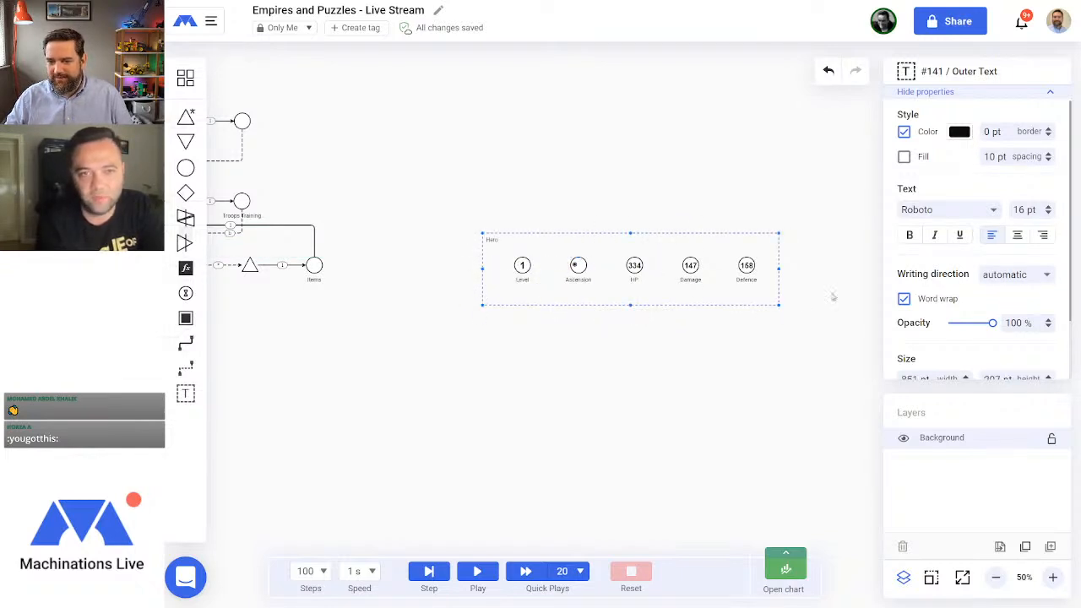
Step: Fill the Hero box with green and send it to the back behind the stat pools
left_click(903, 156)
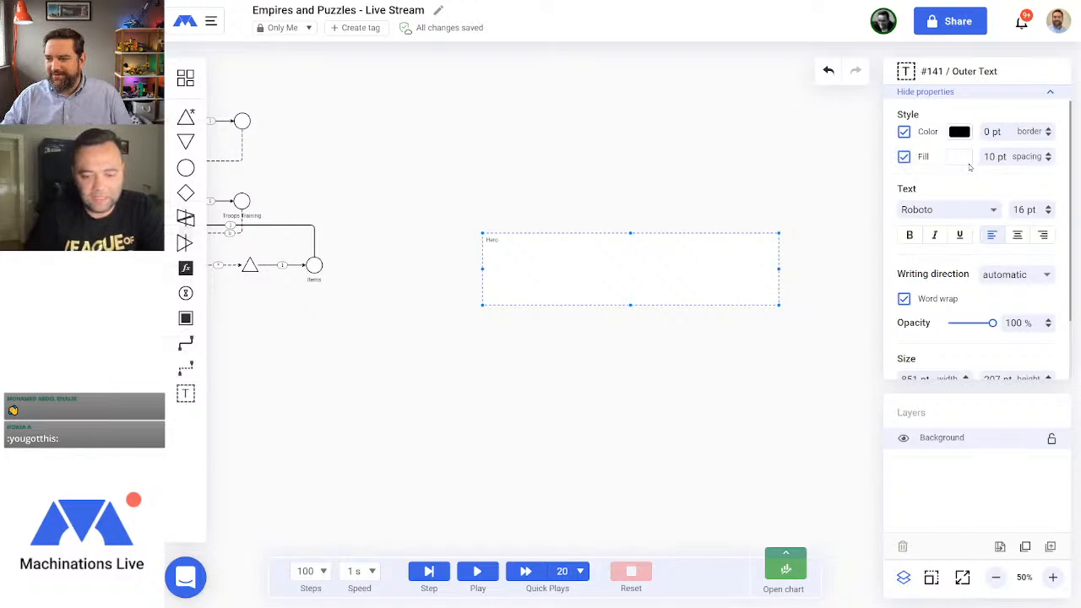
left_click(964, 161)
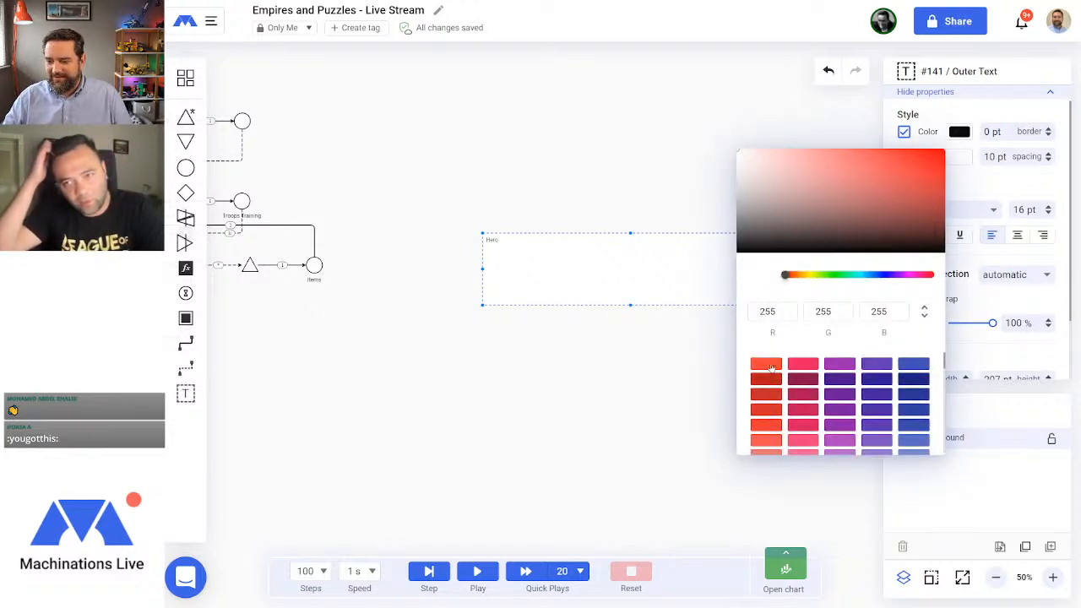
scroll(770, 367, "down", 5)
scroll(915, 385, "up", 1)
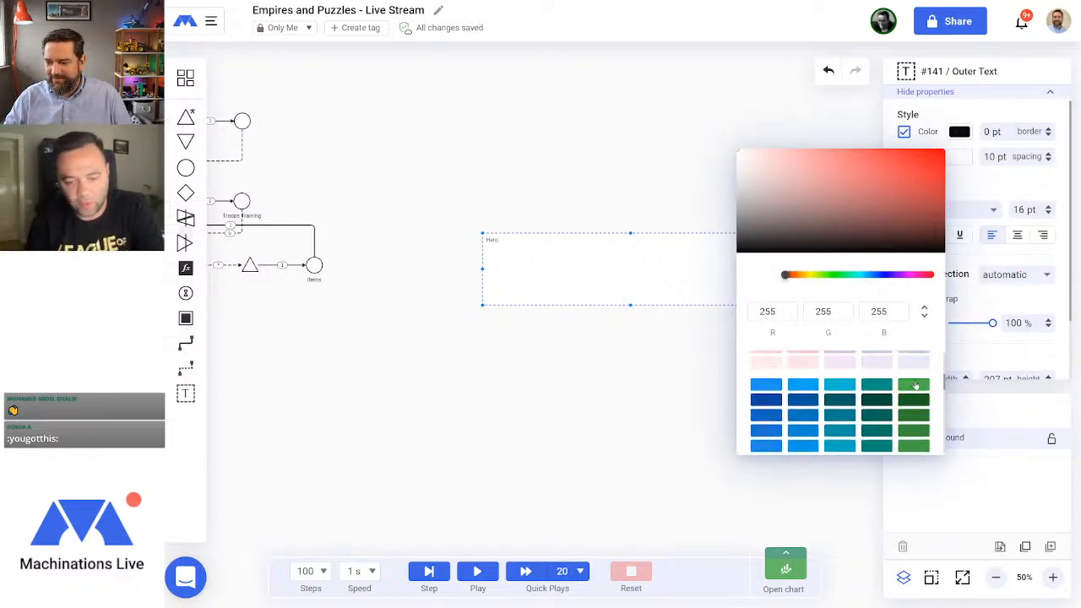
left_click(916, 385)
right_click(659, 287)
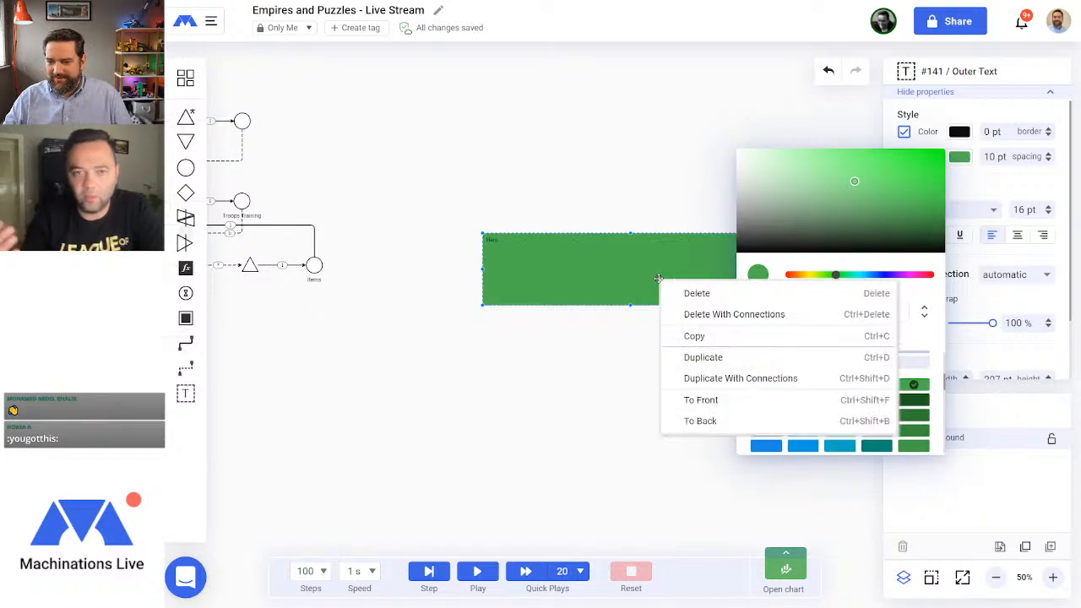
left_click(710, 421)
left_click(464, 436)
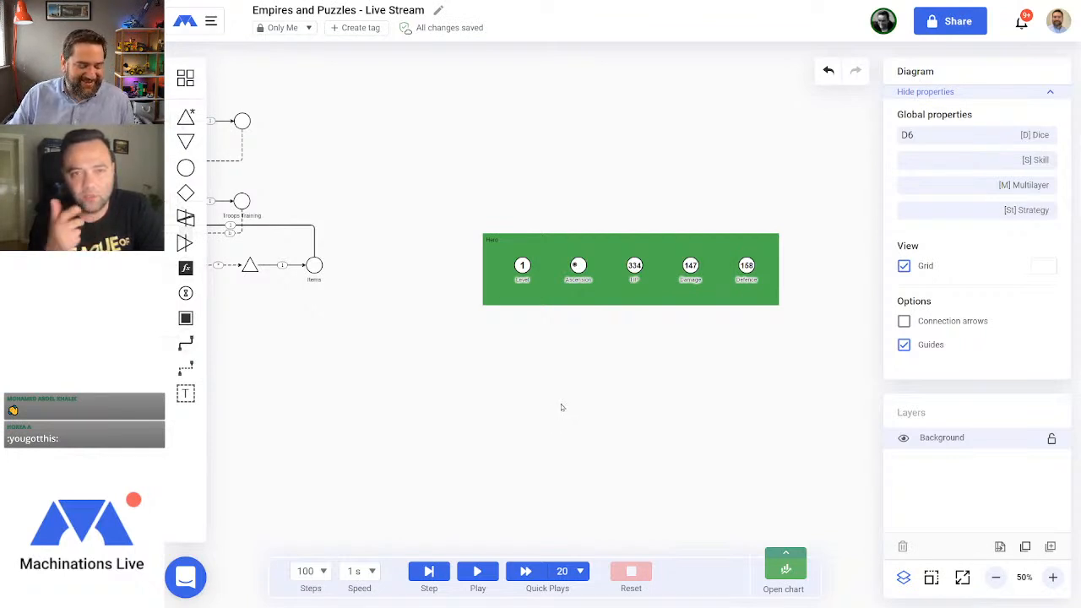
Step: Add a pool below the Hero box, in line with Level, and label it Troops
left_click(186, 168)
left_click(522, 369)
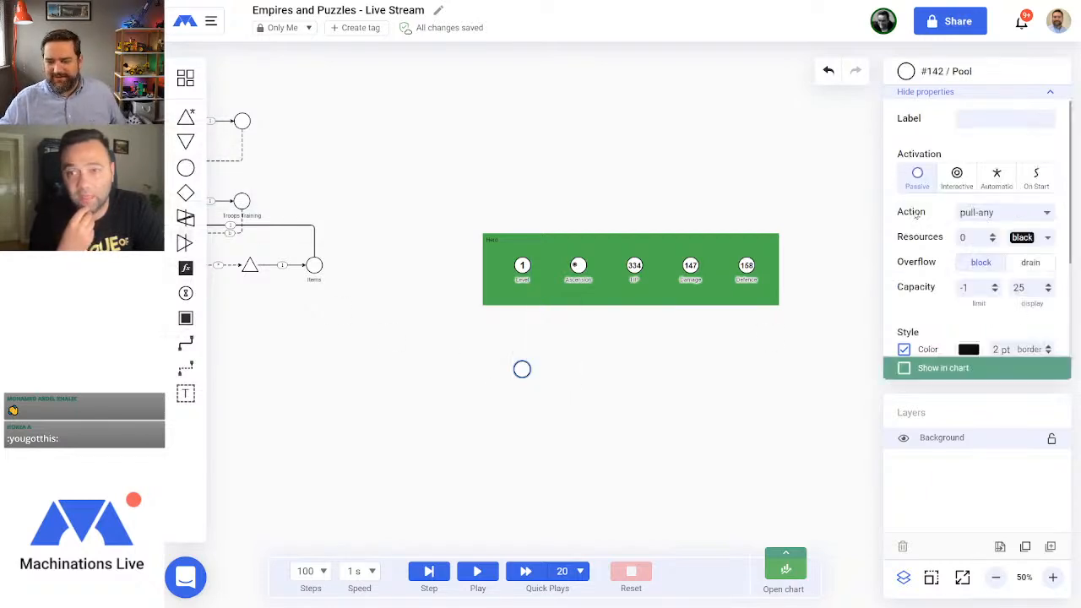
left_click(979, 123)
type("Troops")
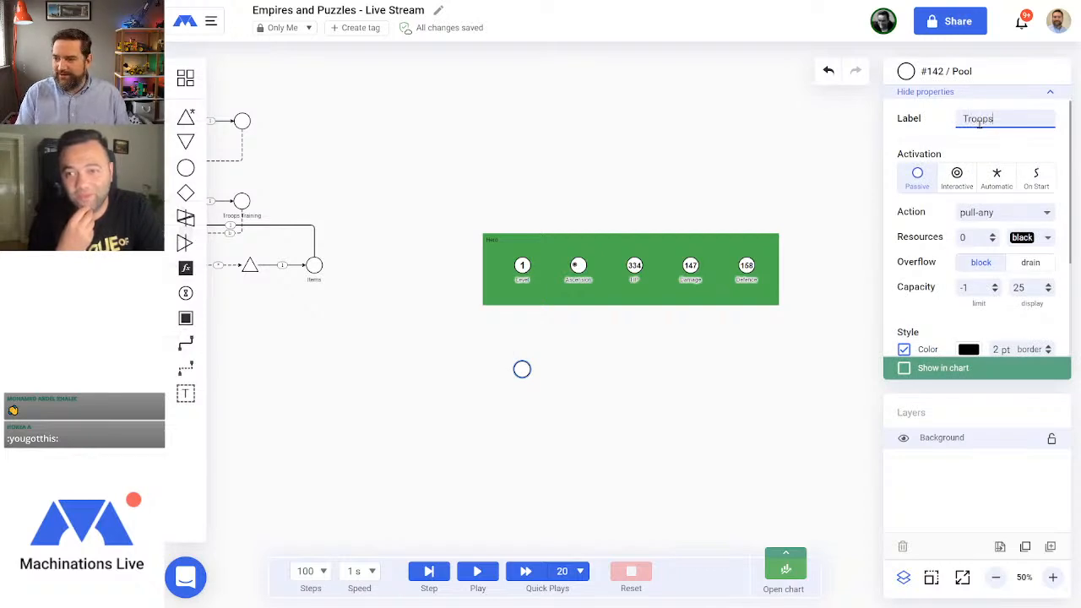
key("Return")
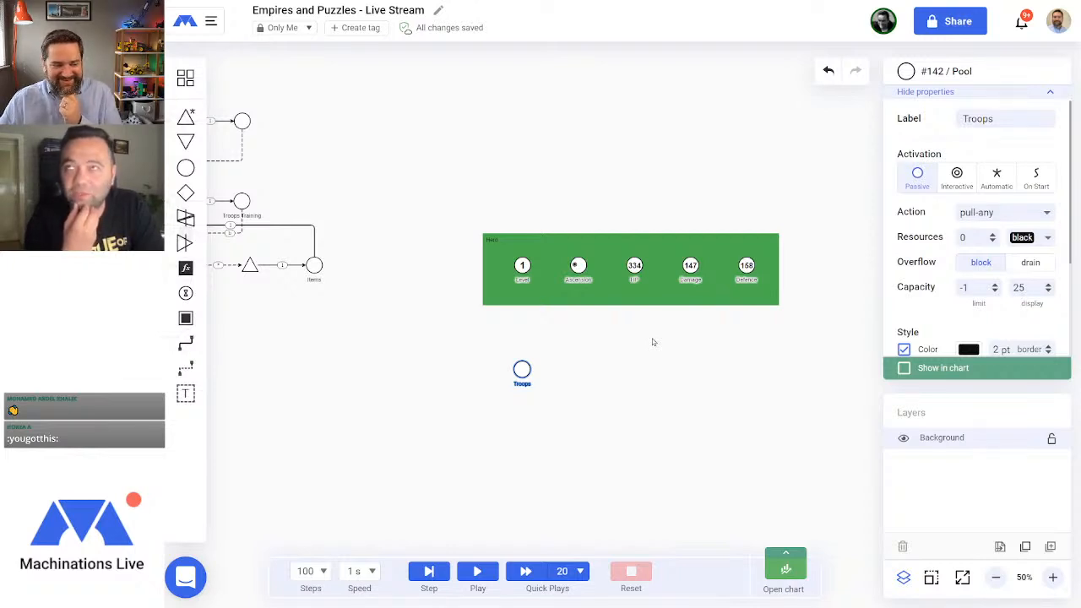
left_click_drag(407, 319, 621, 345)
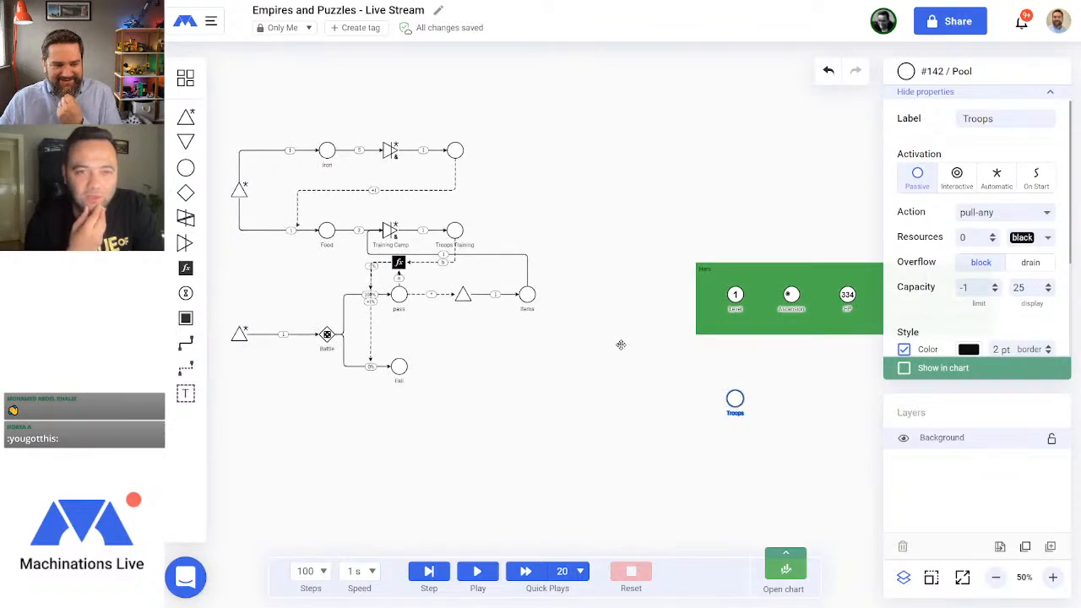
left_click(621, 347)
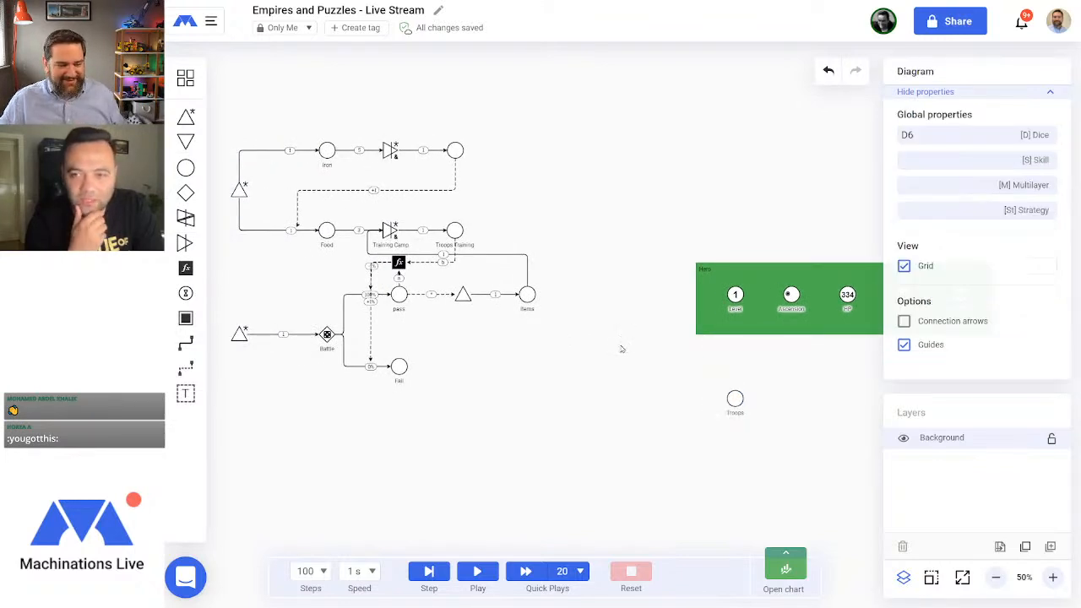
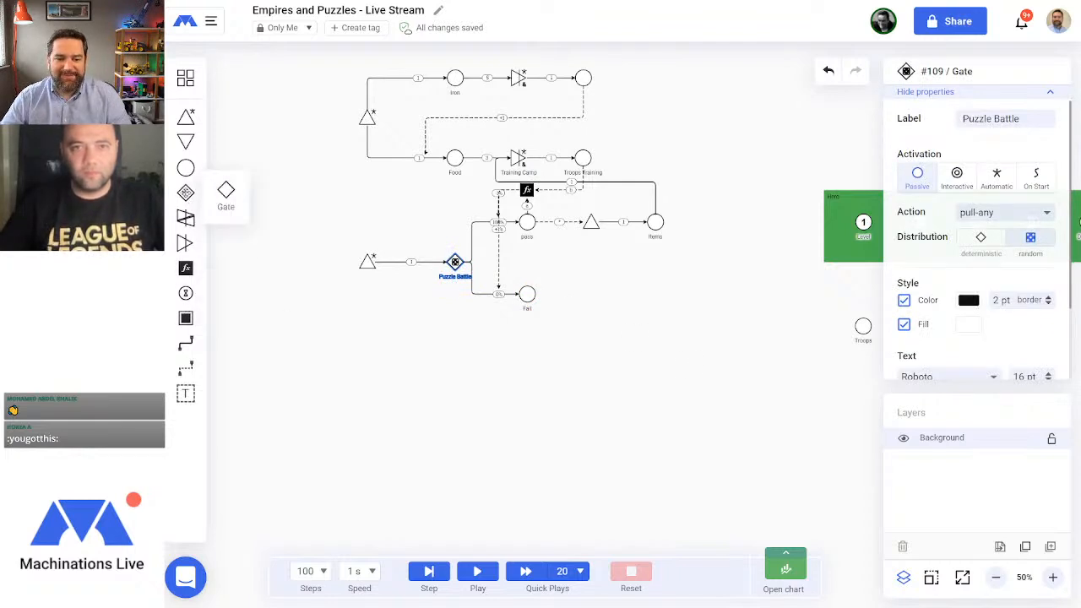
Step: Add a gate below Puzzle Battle and feed it with a resource connection from the automatic source left of Puzzle Battle
left_click_drag(186, 192, 458, 365)
left_click(547, 387)
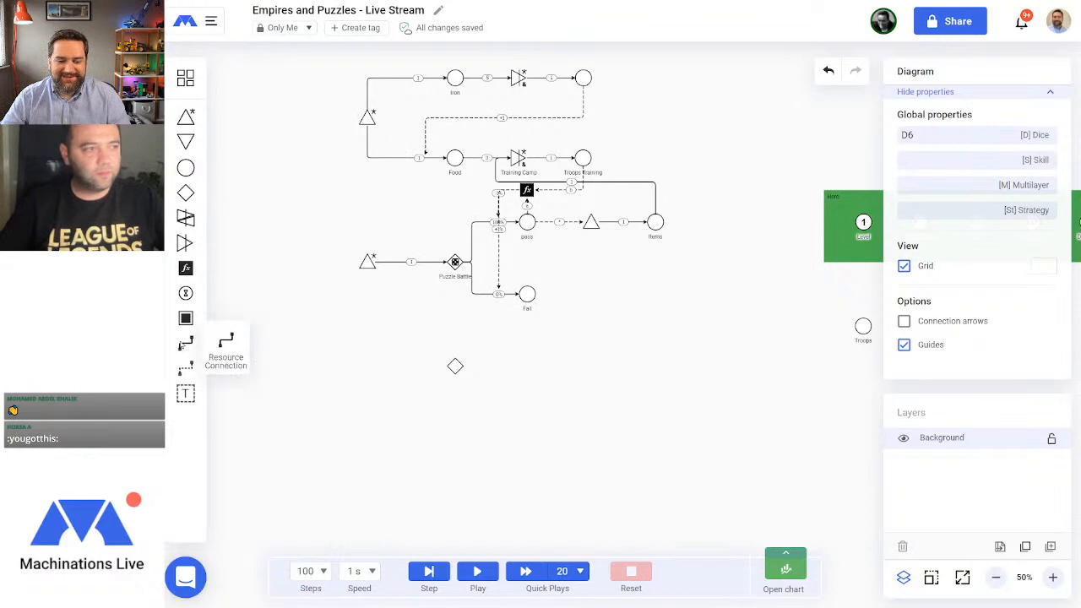
mouse_move(183, 345)
left_mouse_down()
mouse_move(408, 279)
mouse_move(367, 262)
mouse_move(455, 366)
left_mouse_up()
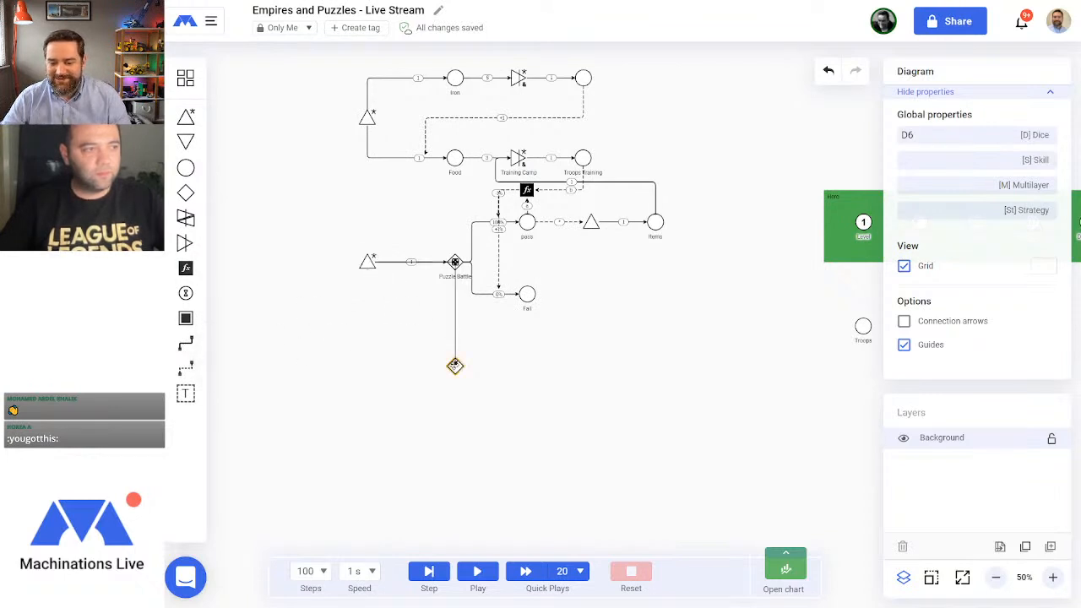
left_click_drag(412, 262, 411, 366)
left_click(591, 422)
Step: Add a connected output pool to the new gate, raise it below Fail, and route its connection from the gate's upper corner
left_click(455, 365)
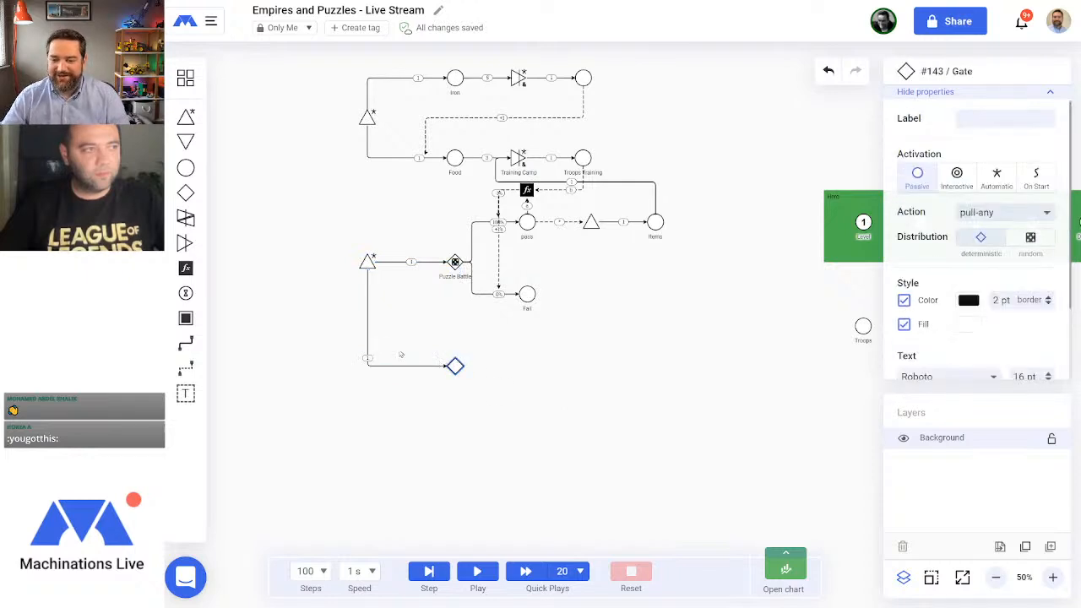
left_click(186, 168)
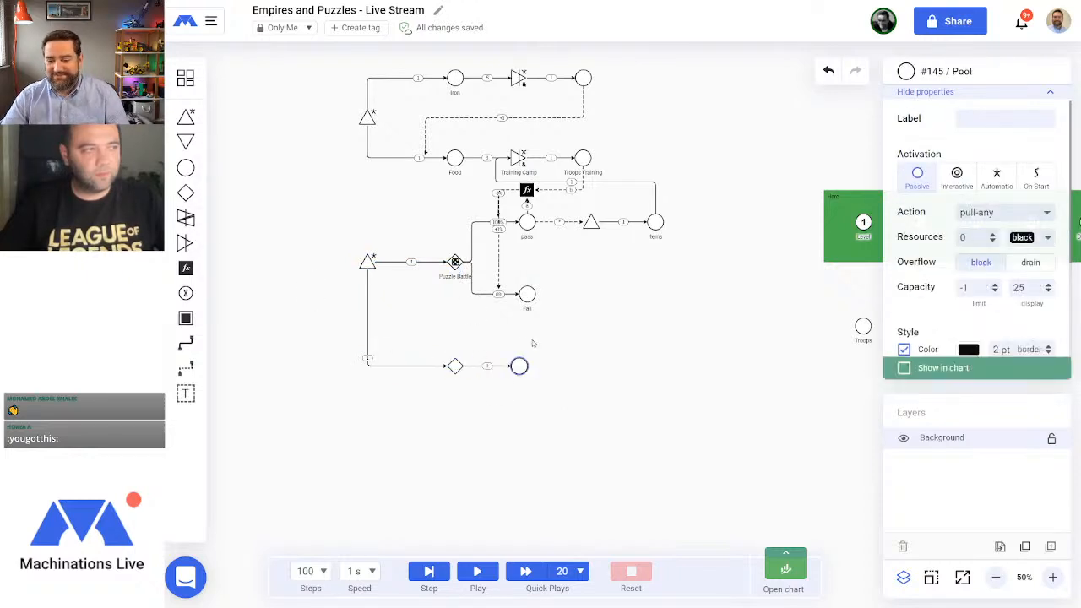
left_click_drag(520, 366, 527, 335)
left_click(558, 393)
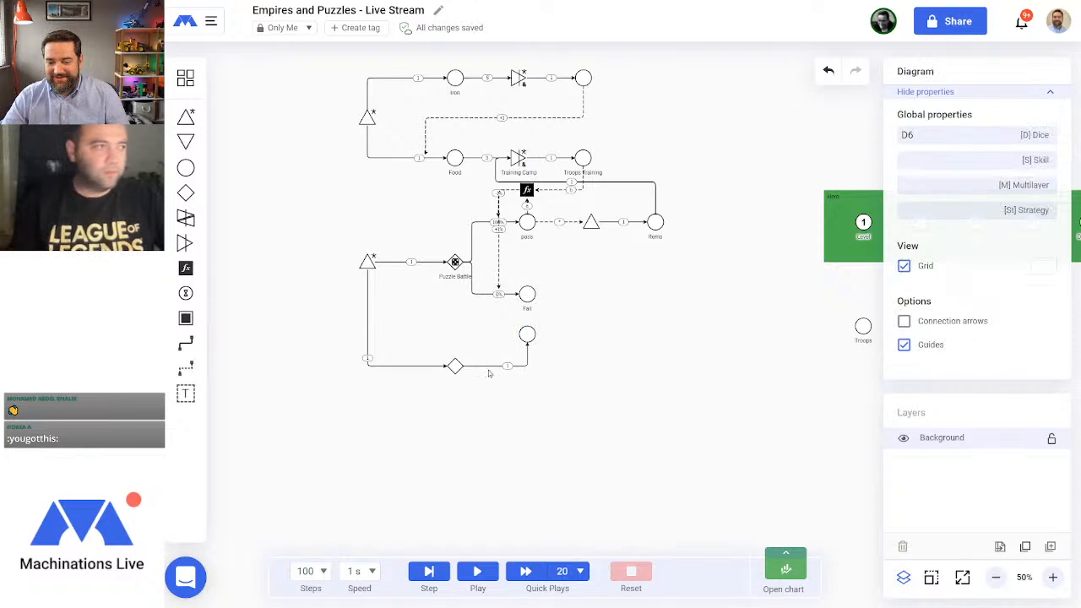
left_click(490, 366)
left_click_drag(495, 367, 494, 335)
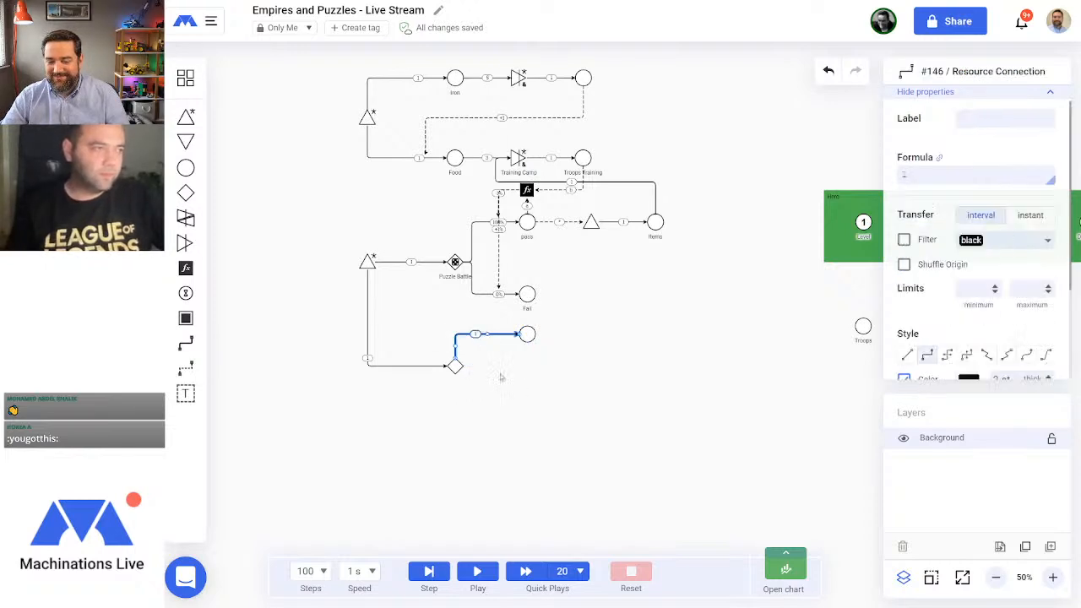
left_click(505, 397)
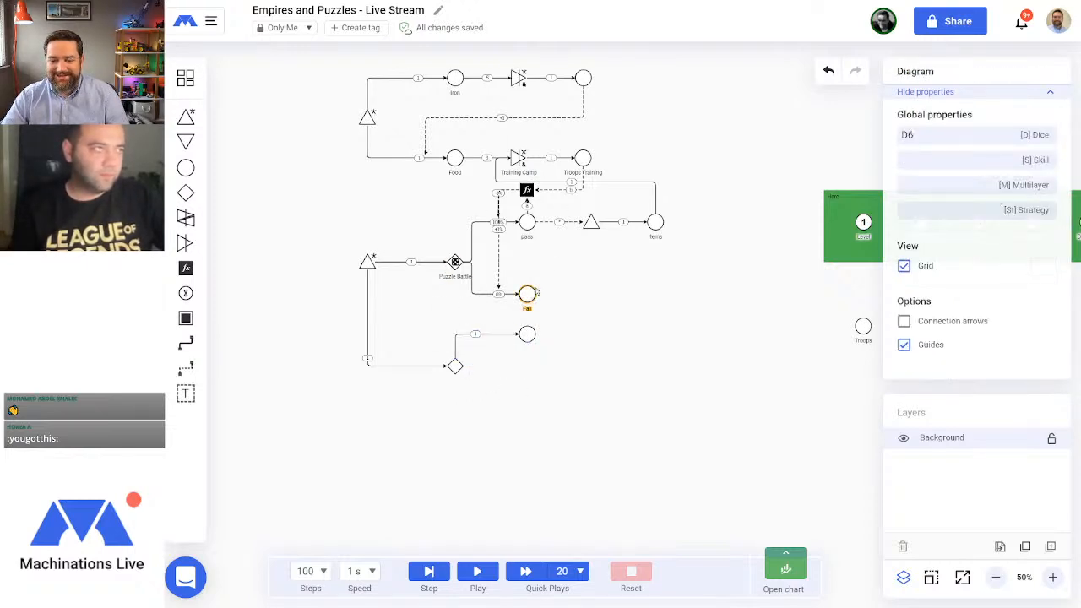
Step: Add a second output pool fed from the gate's lower corner and space both output pools evenly above and below the gate
left_click(455, 370)
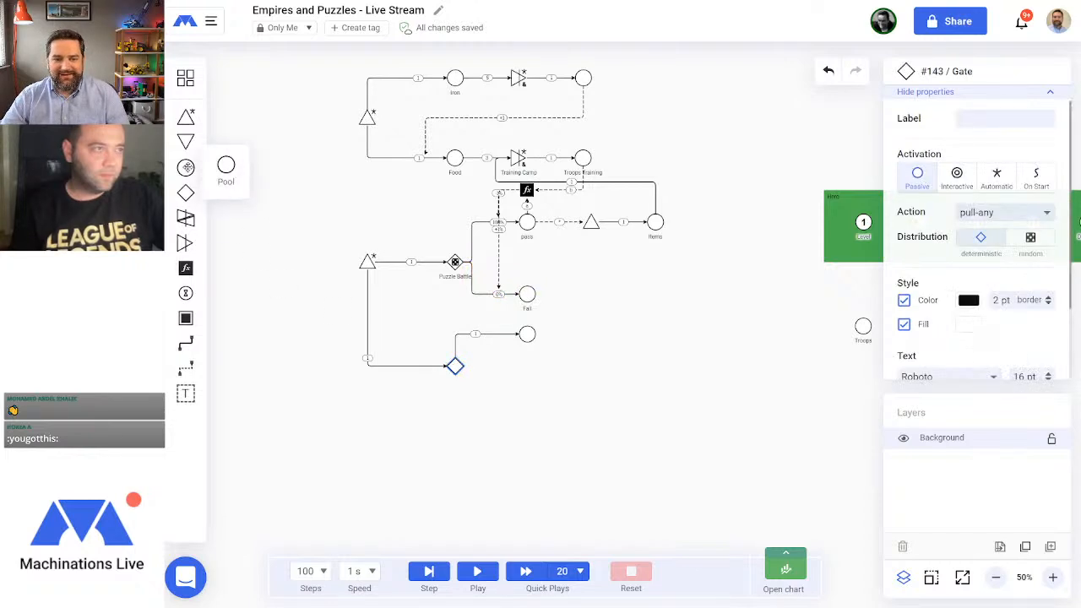
left_click(186, 167)
left_click_drag(519, 367, 528, 407)
left_click(588, 407)
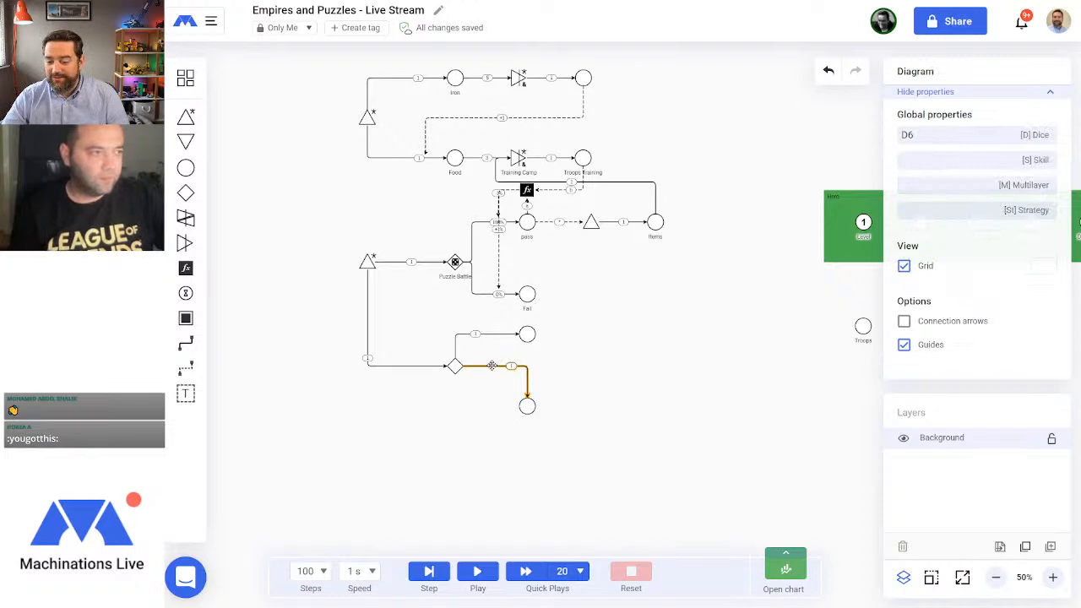
left_click(491, 366)
left_click_drag(495, 366, 499, 405)
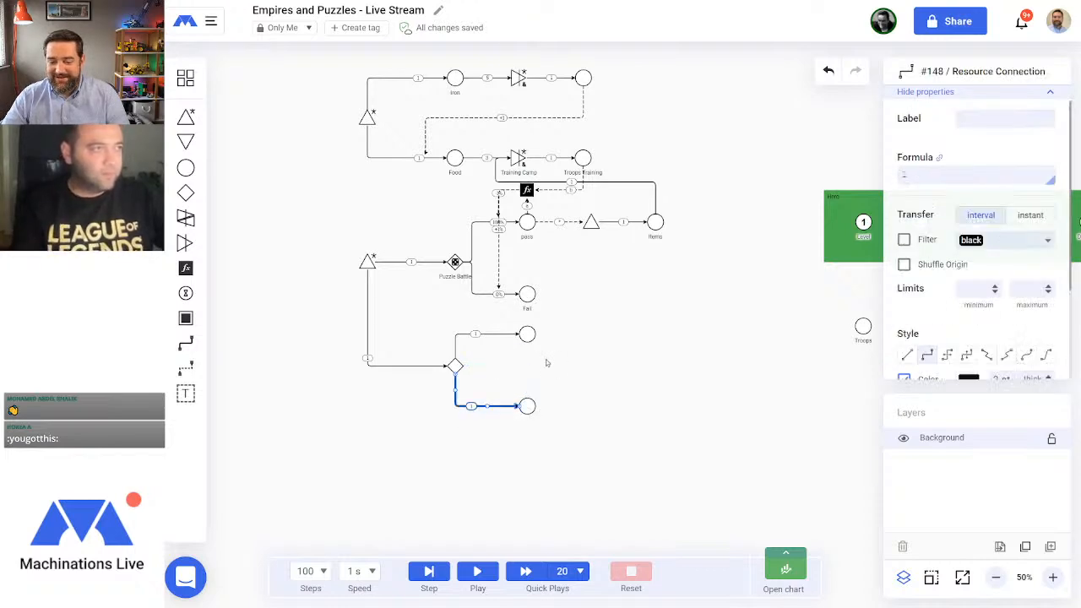
left_click_drag(528, 336, 486, 327)
Step: Set the formula of both the upper and lower output connections of the new gate to 50%
left_click(492, 335)
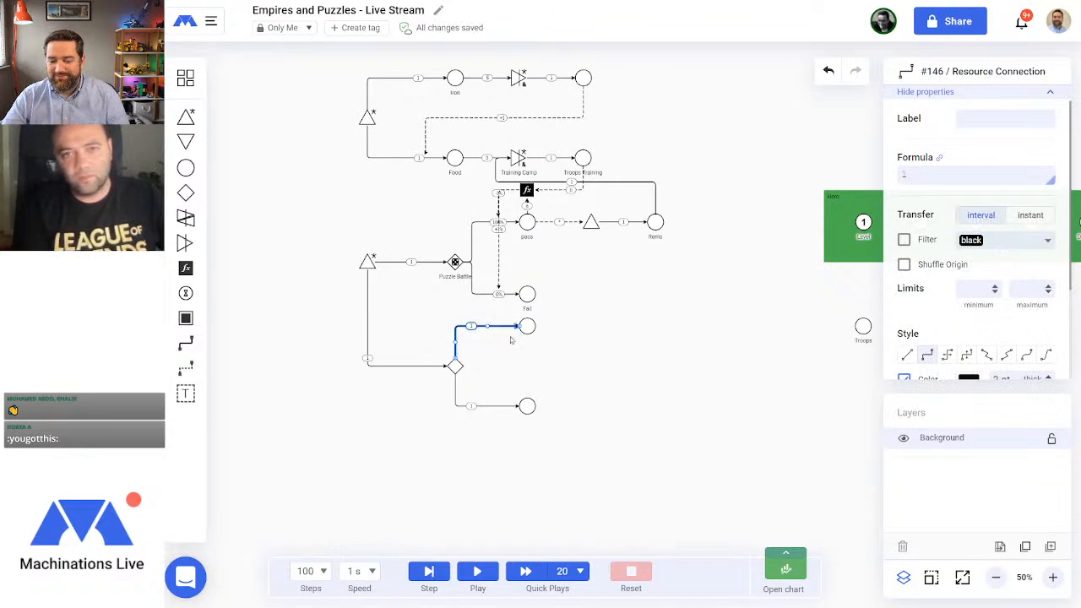
left_click(929, 178)
type("50")
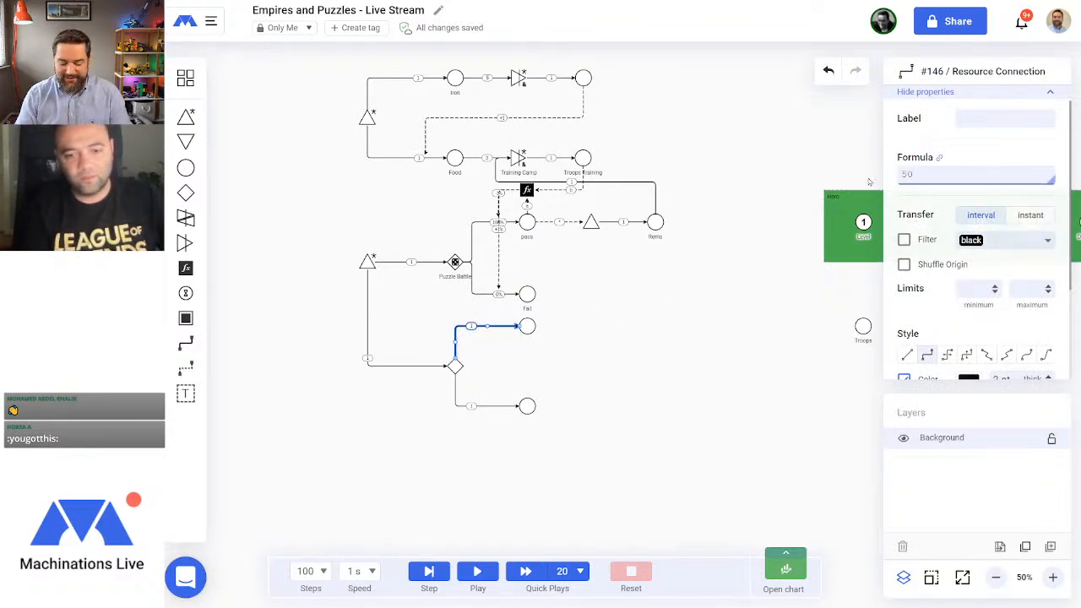
type("%")
key("Return")
left_click(495, 407)
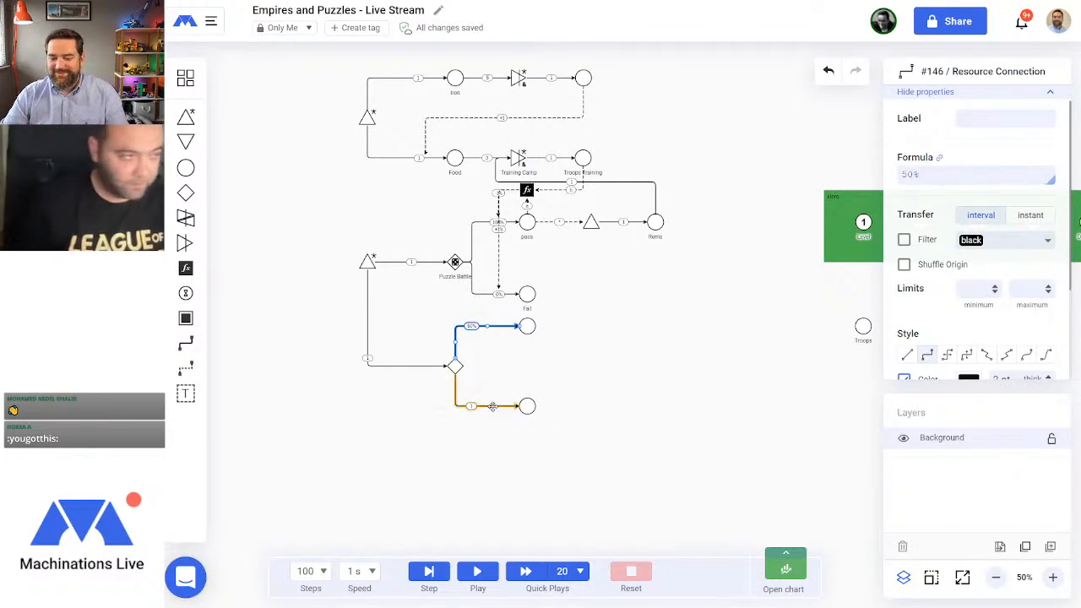
left_click(917, 176)
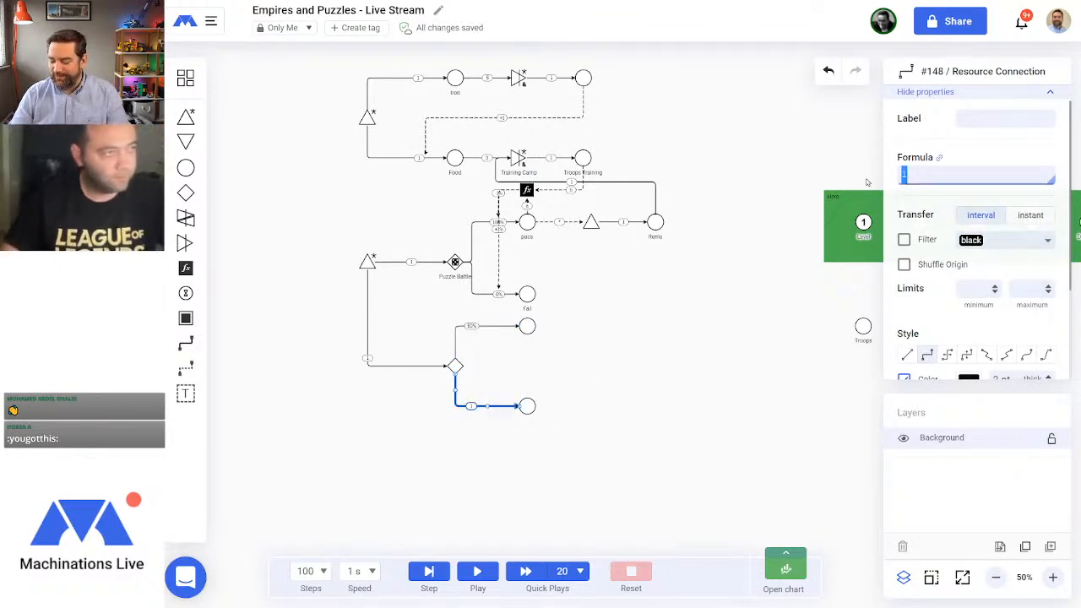
type("50%")
key("Return")
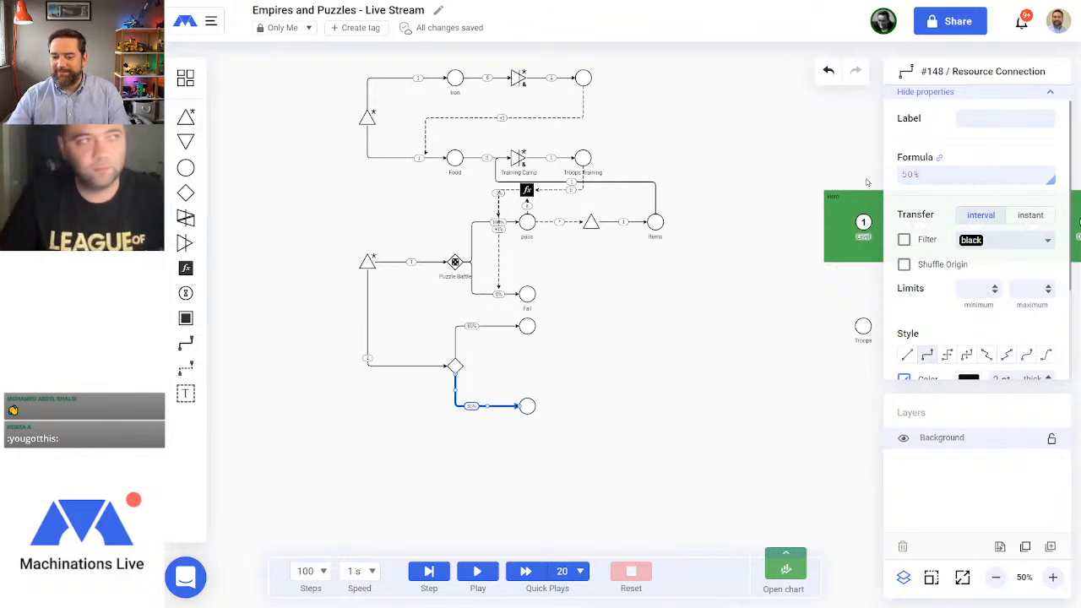
Step: Change the distribution of the gate below Puzzle Battle to random
left_click(455, 365)
left_click(652, 380)
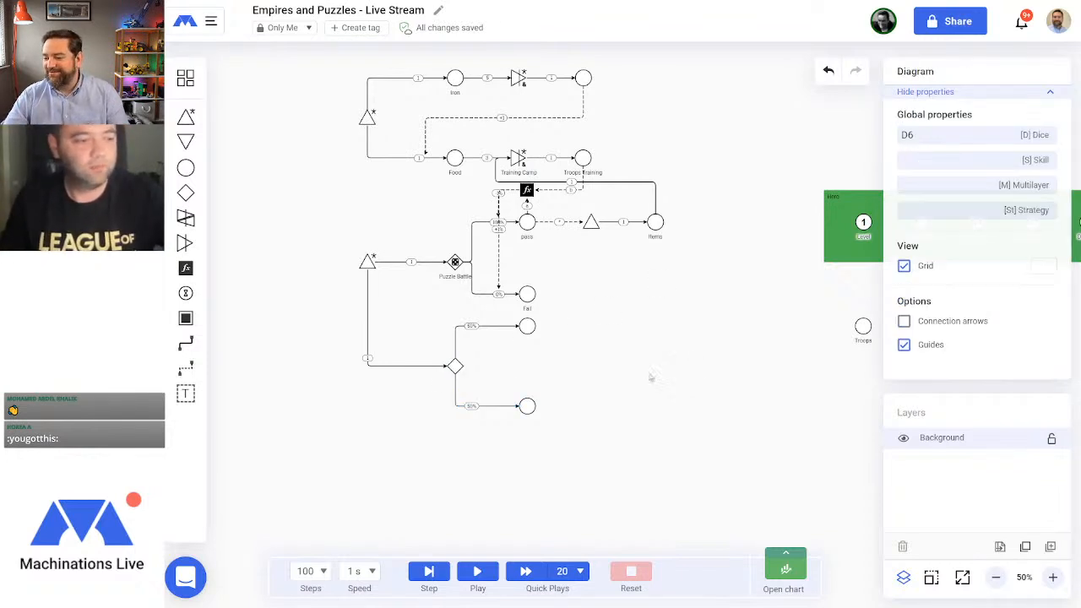
left_click(456, 365)
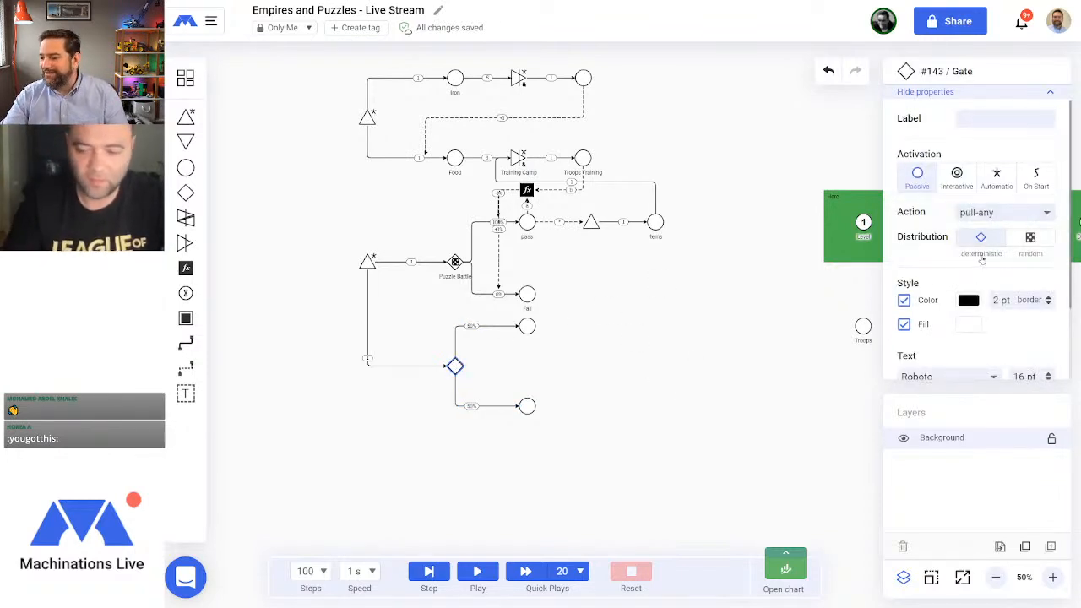
left_click(1029, 239)
left_click(610, 360)
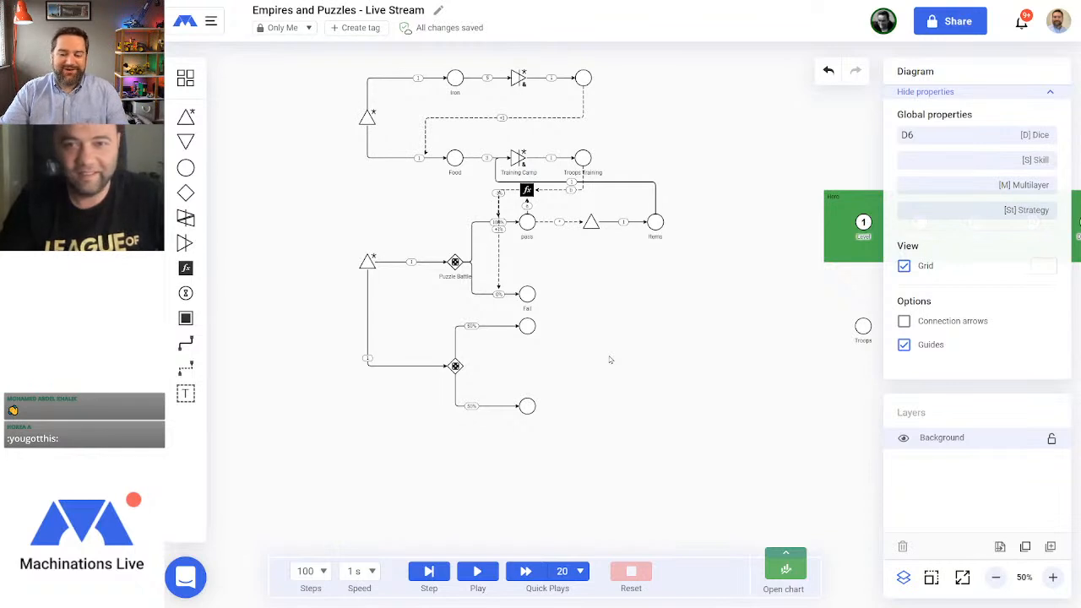
Step: Reroute both output connections of the lower gate so they branch from its right corner along one shared vertical line
left_click(457, 346)
left_click_drag(456, 345, 471, 348)
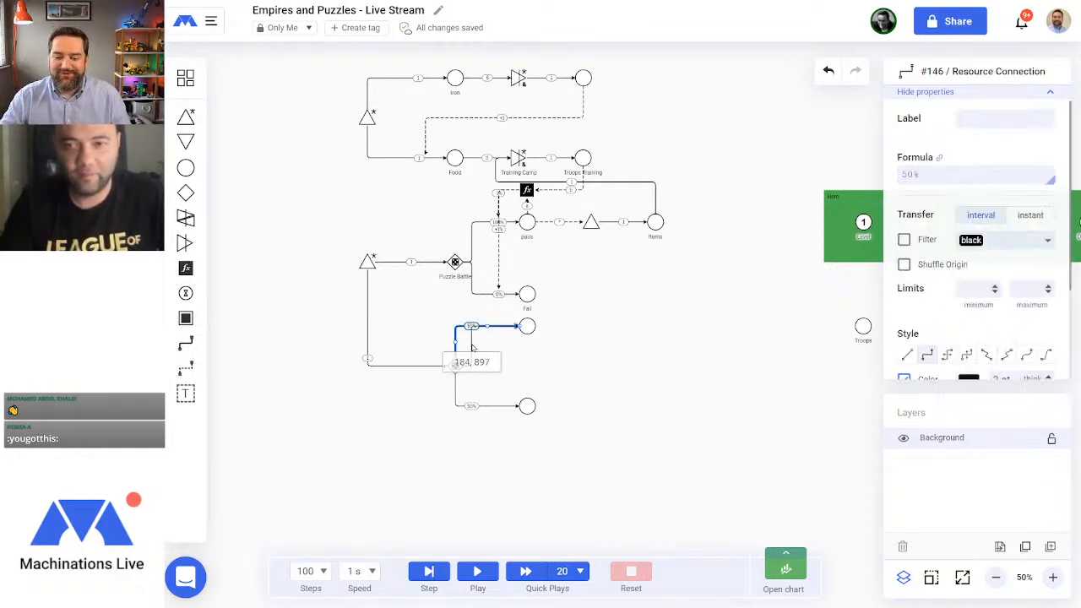
left_click(453, 386)
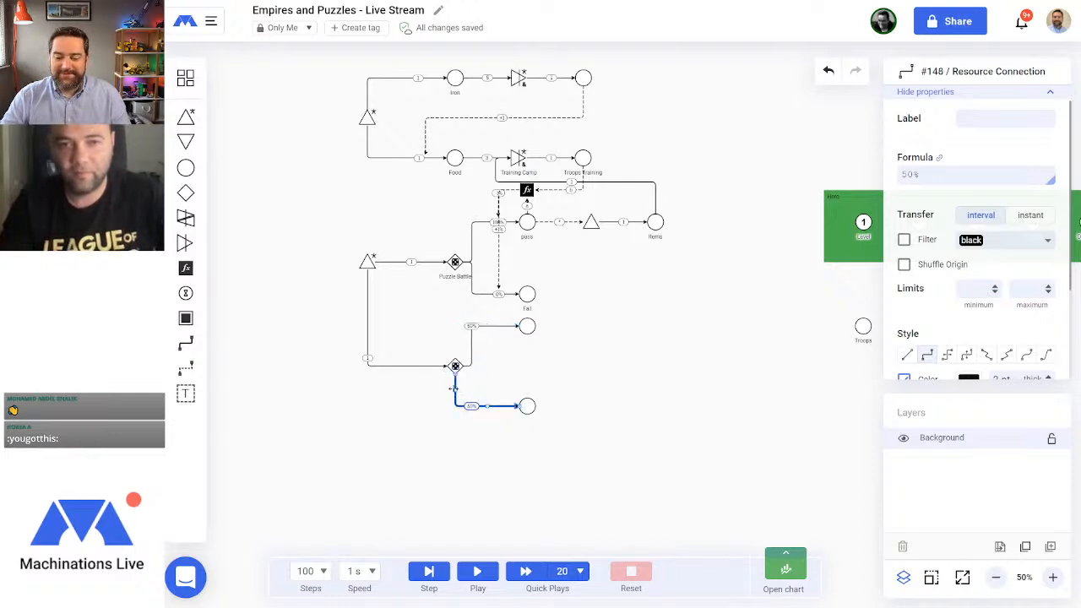
left_click_drag(453, 387, 473, 386)
left_click(604, 371)
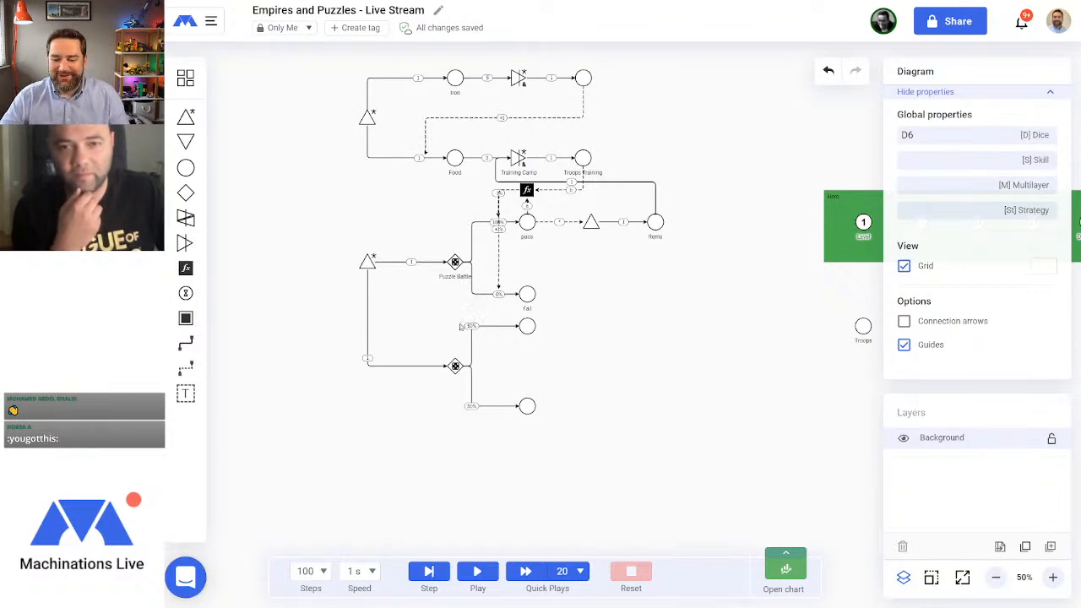
Step: Slide the 50% labels of the lower gate's two output connections closer to their pools, in line with the percentages above
left_click_drag(461, 327, 501, 328)
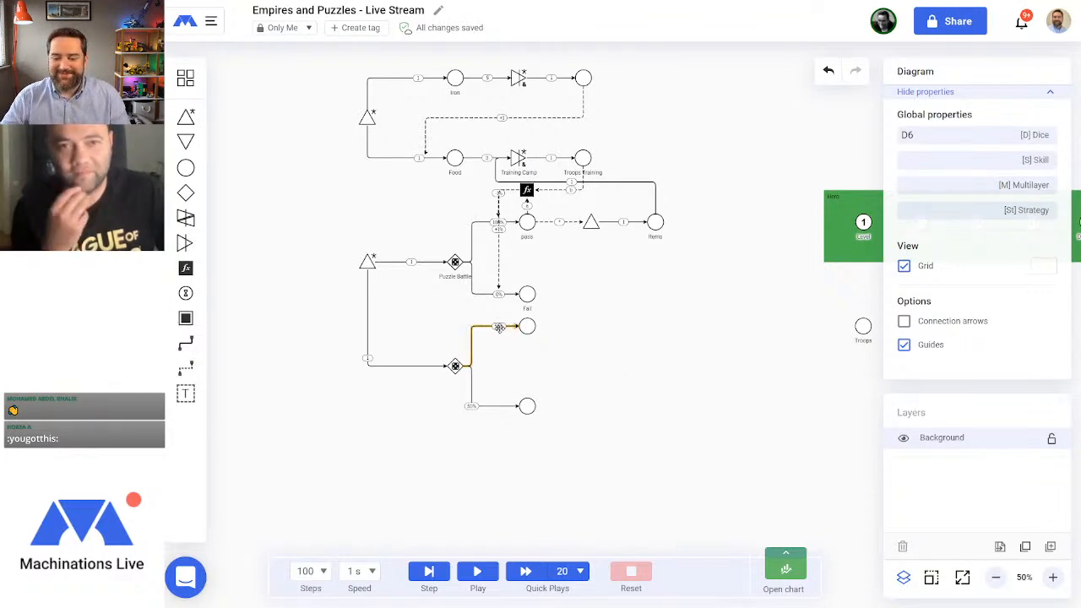
left_click(473, 409)
left_click_drag(473, 409, 498, 408)
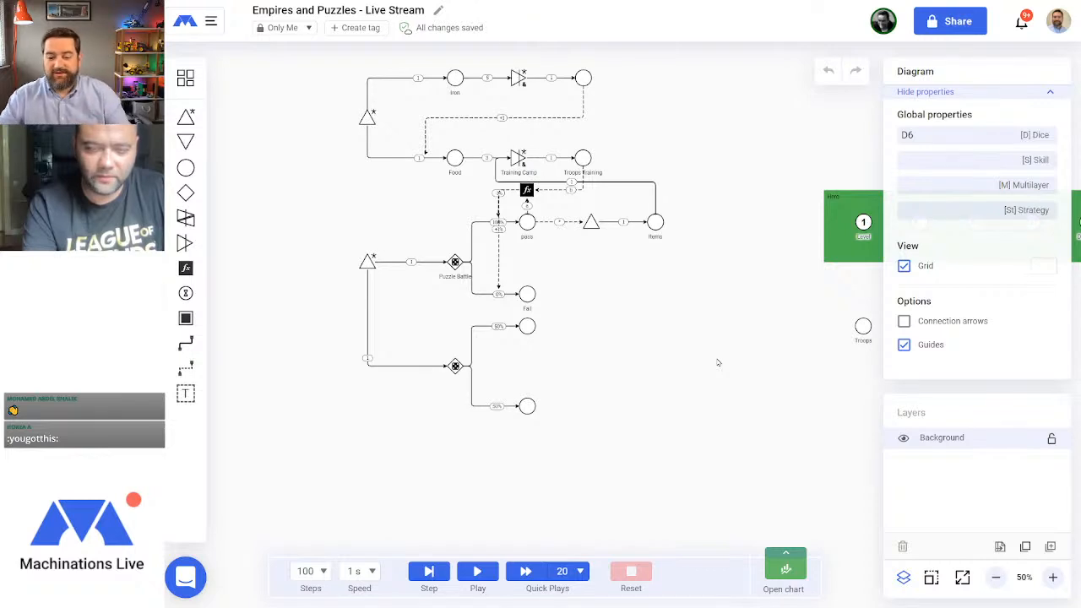
Step: Label the lower gate's upper output pool Win and its lower output pool Lose
left_click(530, 326)
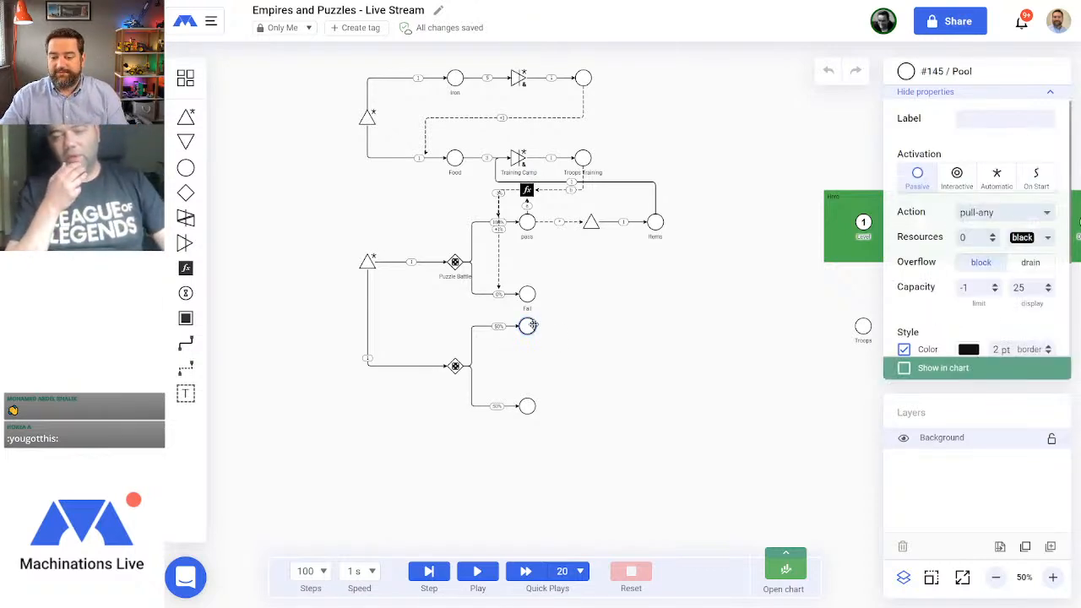
left_click(1008, 122)
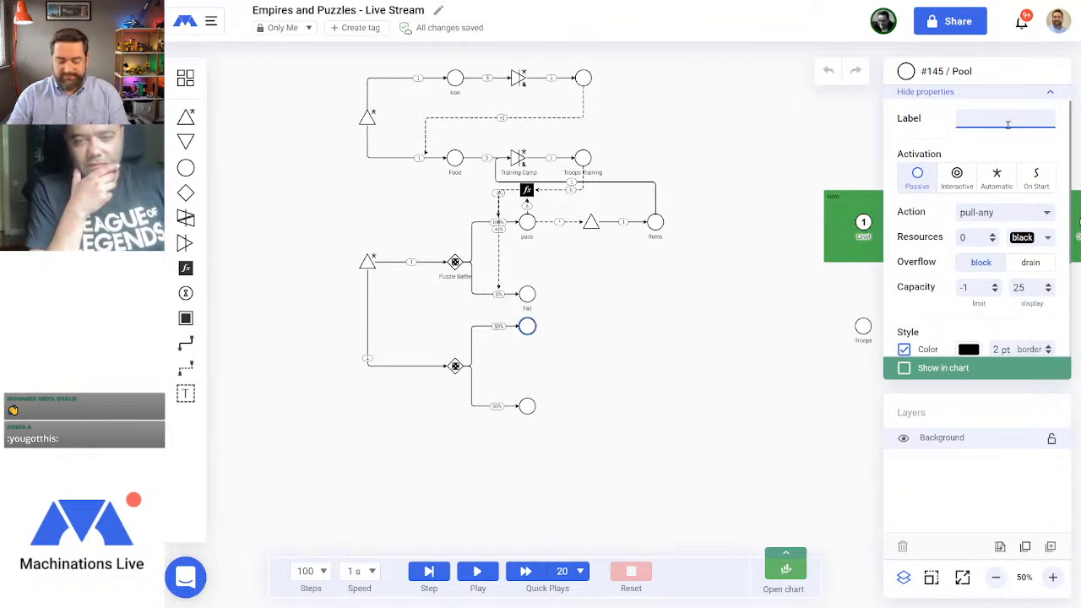
type("Win")
key("Return")
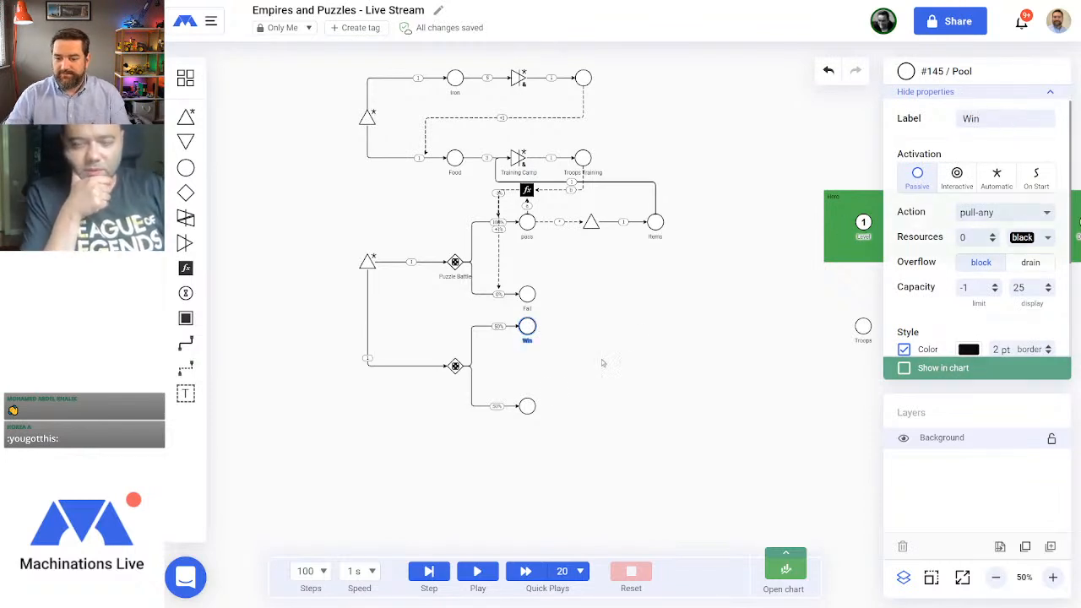
left_click(527, 406)
left_click(1005, 118)
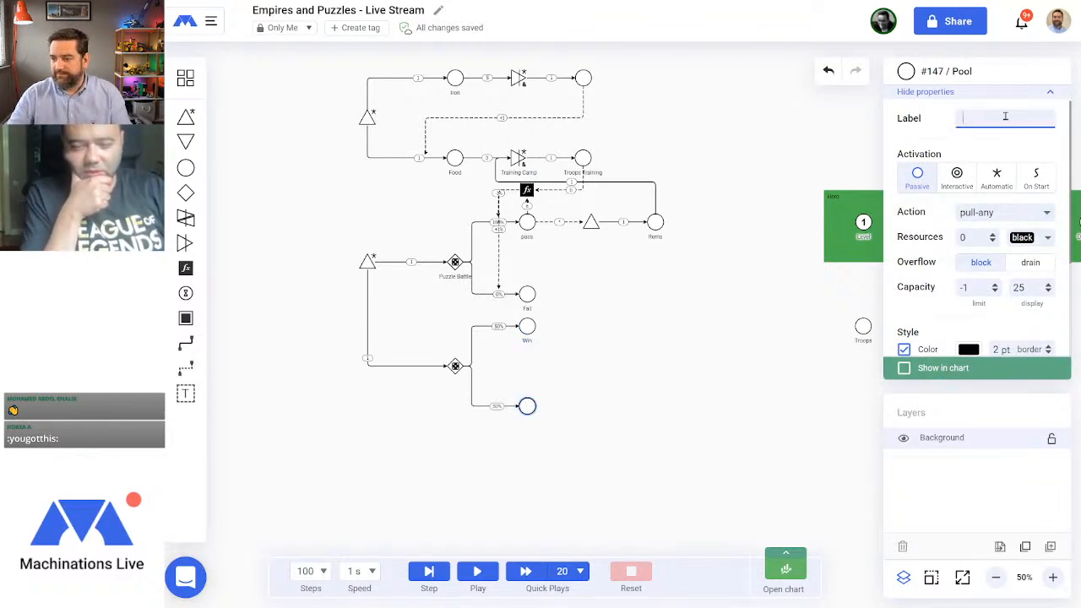
type("Lose")
key("Return")
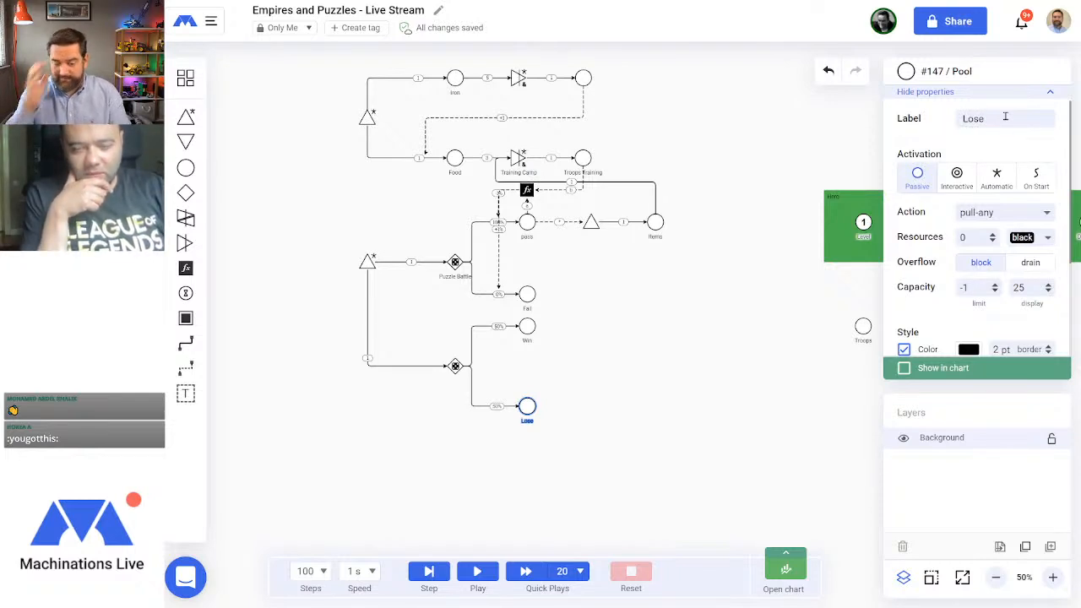
left_click(672, 331)
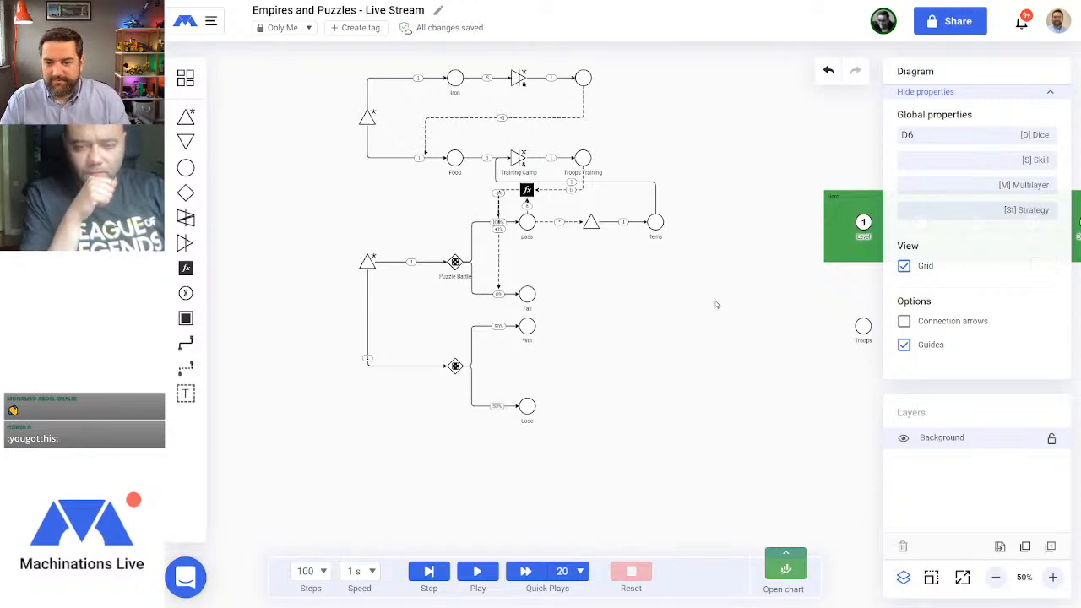
left_click_drag(742, 314, 712, 266)
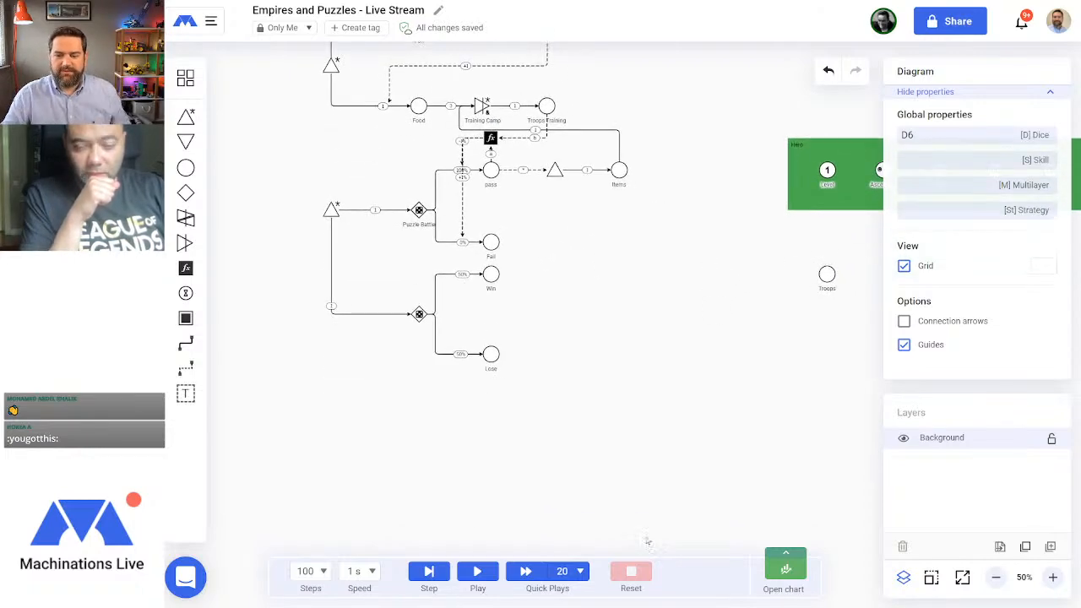
left_click_drag(673, 447, 635, 512)
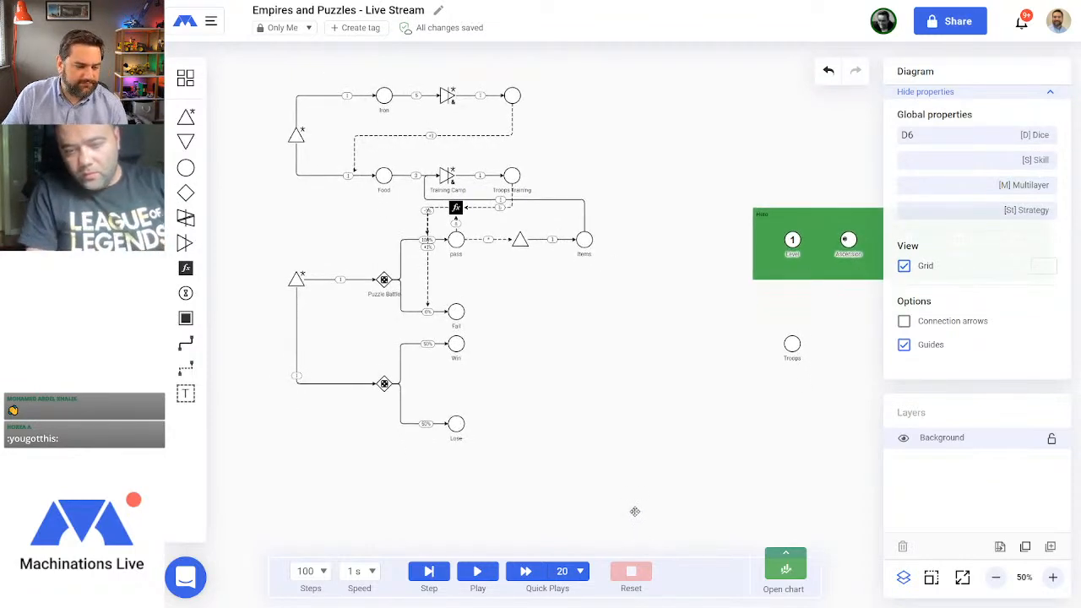
left_click_drag(635, 511, 630, 486)
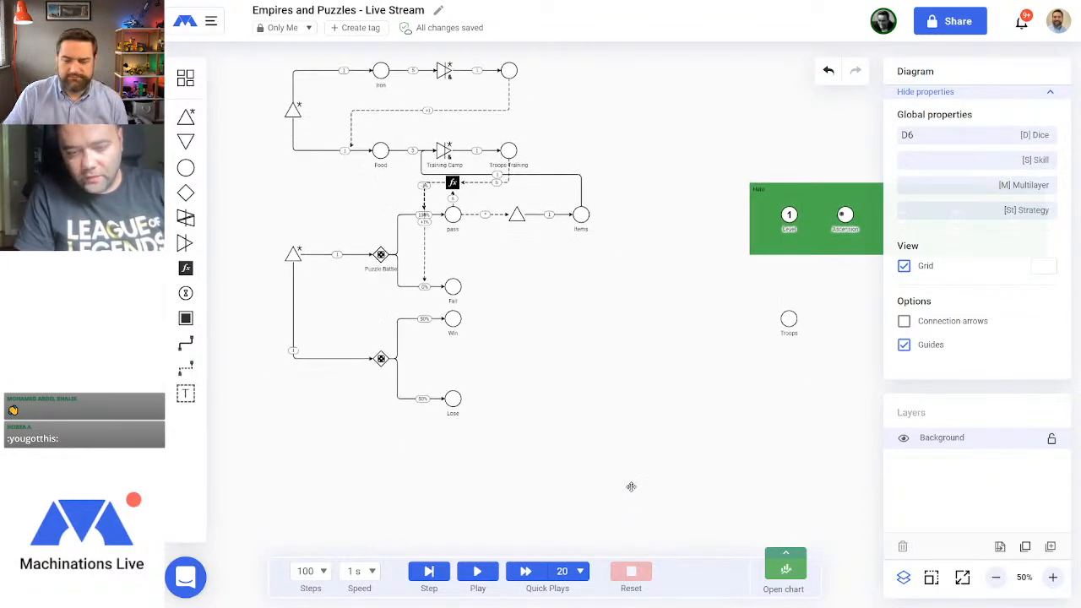
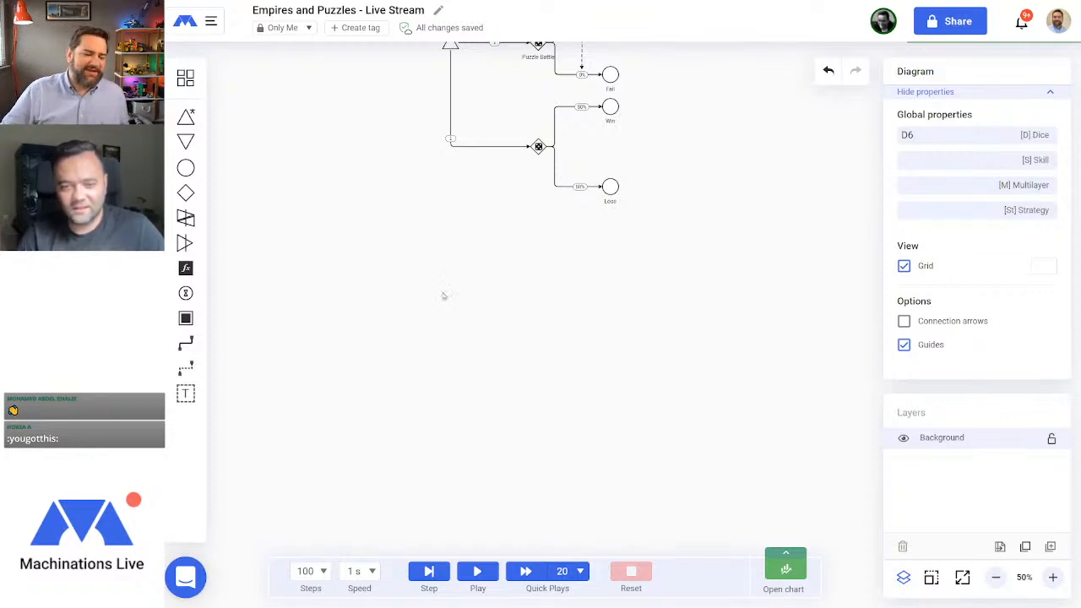
Step: Add a pool in the empty area below the Win and Lose branches and label it Strong Hold
left_click_drag(608, 374, 611, 303)
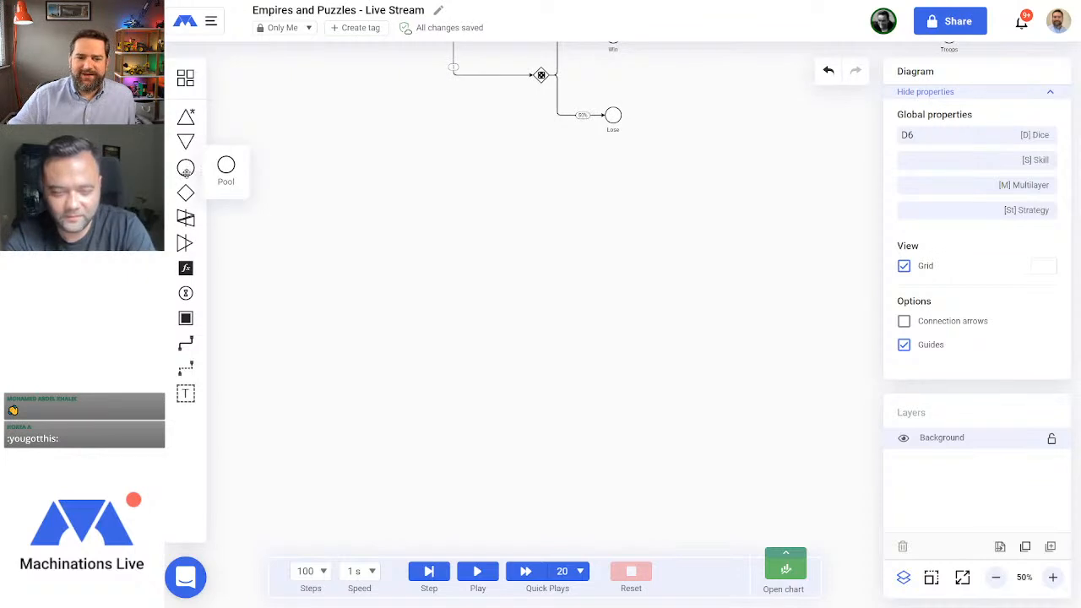
left_click_drag(186, 168, 533, 259)
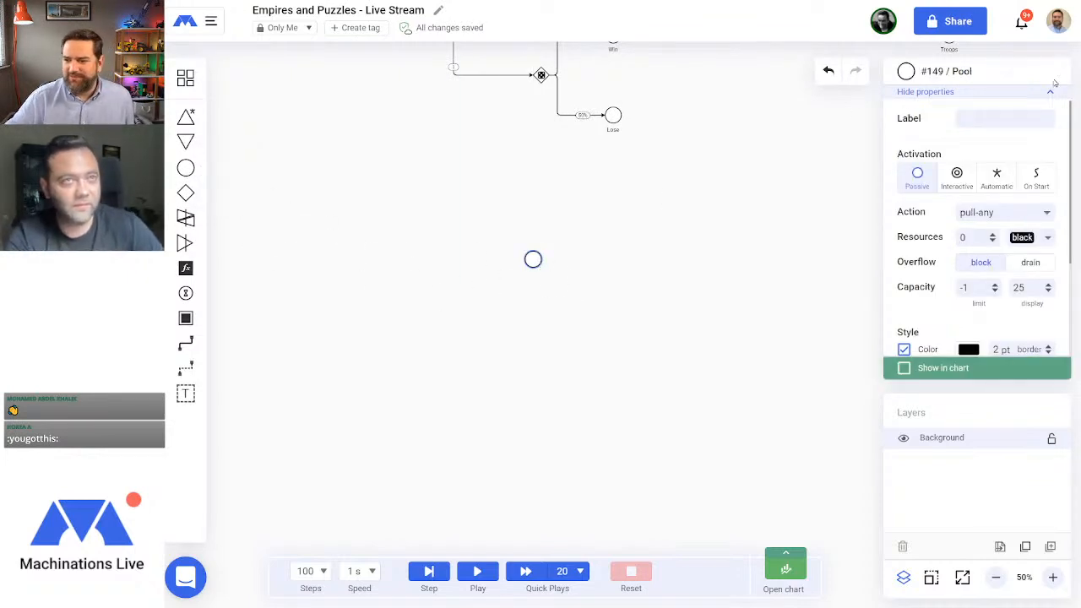
left_click(981, 117)
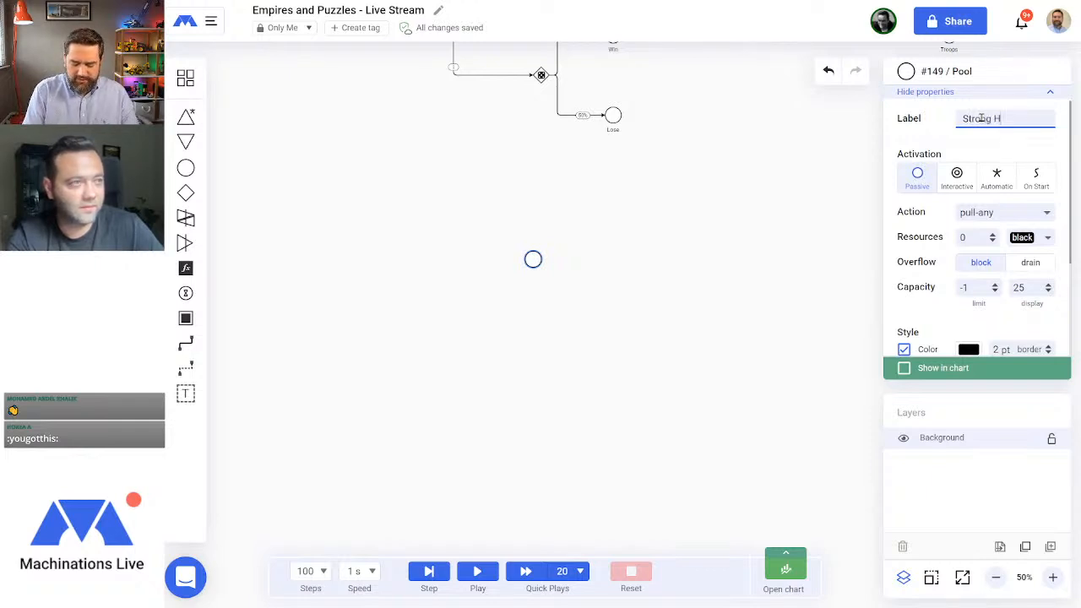
type("Strong Hold")
key("Return")
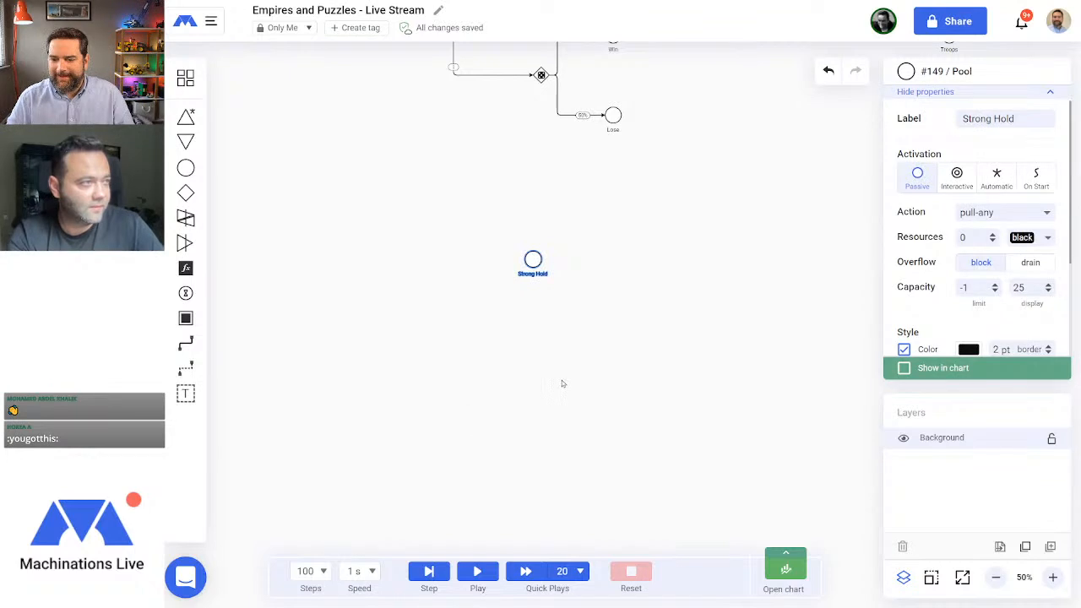
Step: Add a pool directly below Strong Hold and label it Iron Mines
left_click(562, 384)
left_click_drag(186, 168, 532, 316)
left_click(990, 119)
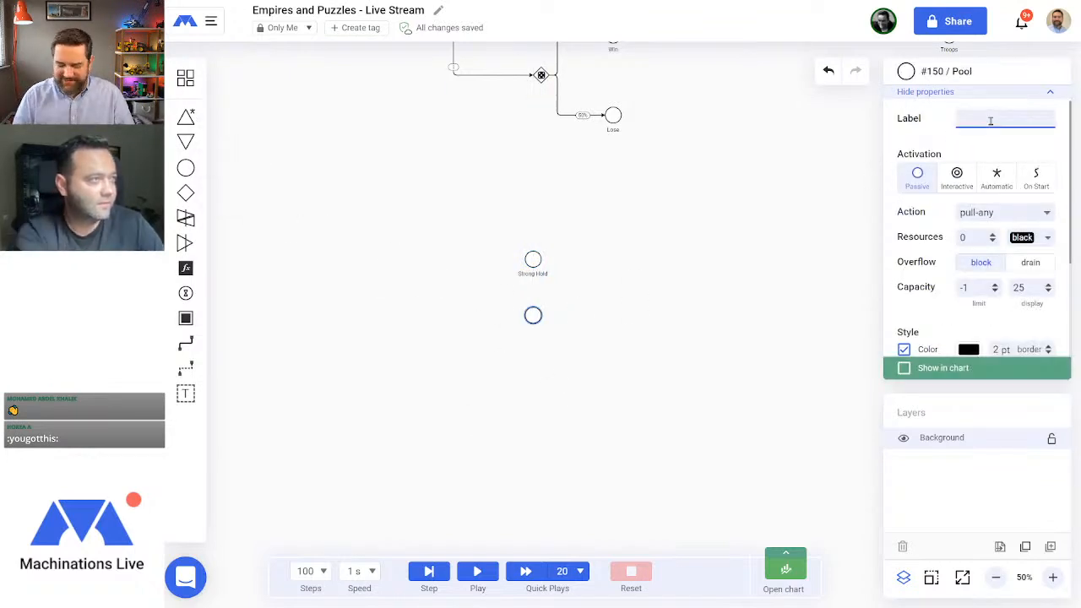
type("Iron Mine")
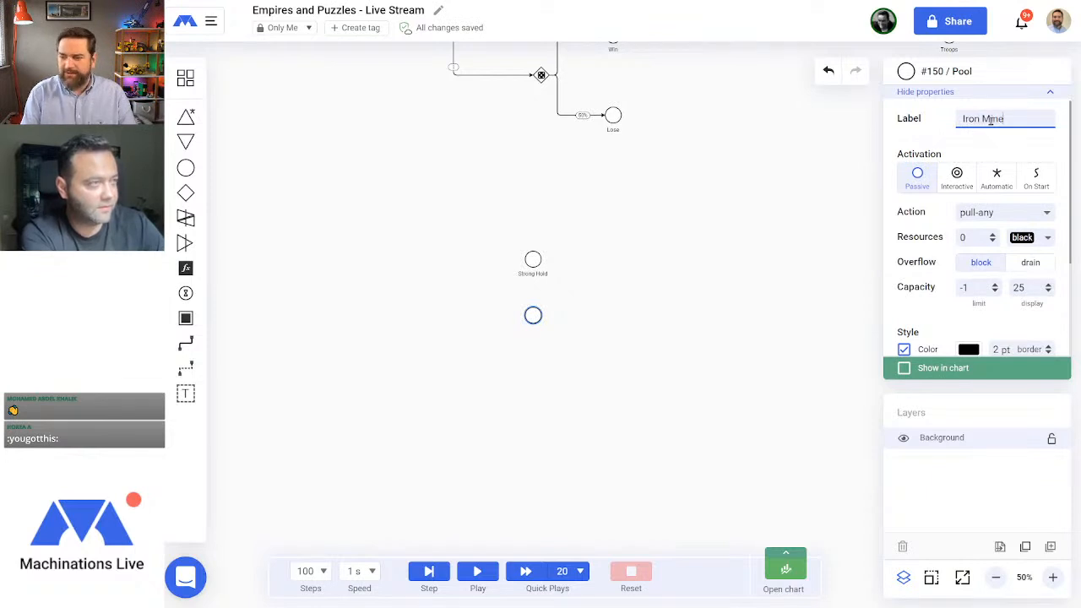
type("s")
left_click(605, 372)
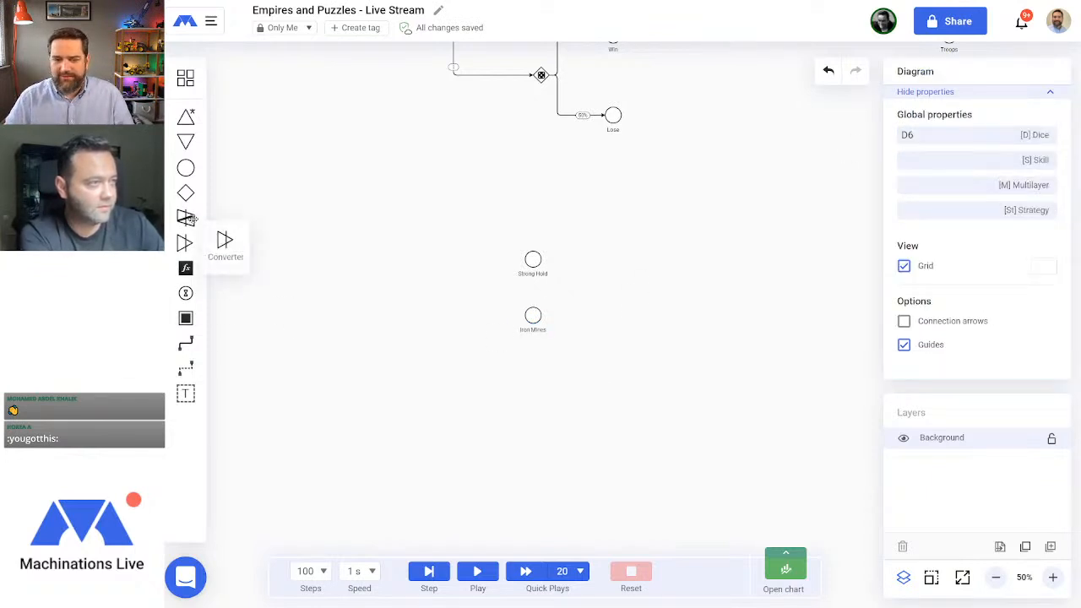
Step: Add a pool directly below Iron Mines and label it Farms
left_click_drag(186, 168, 533, 373)
left_click(978, 117)
type("Farms")
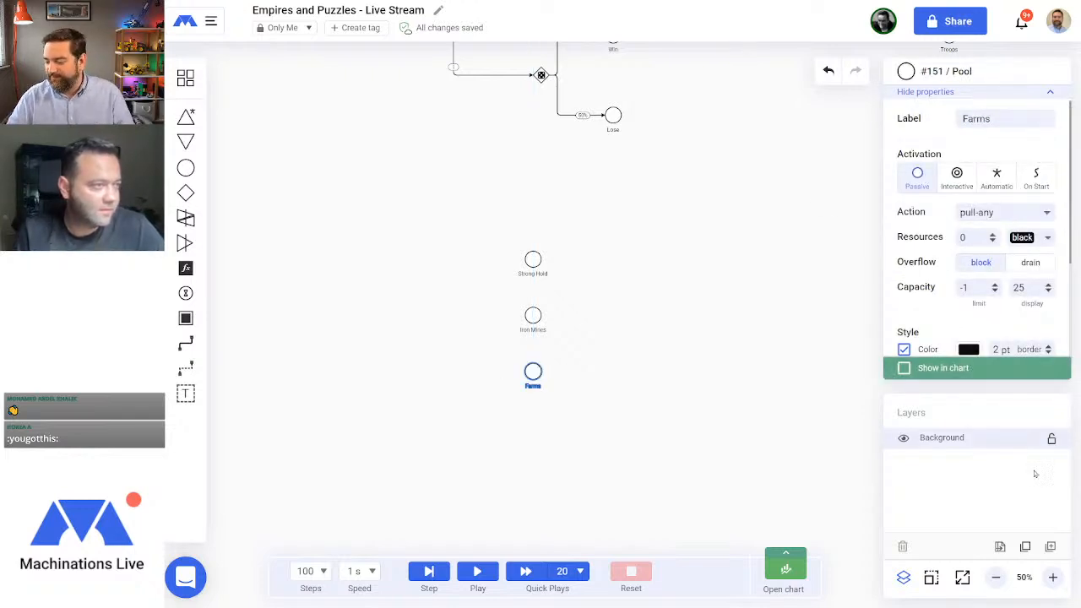
Step: Add a pool directly below Farms and label it Iron Storage
left_click(1053, 577)
left_click_drag(553, 289, 596, 122)
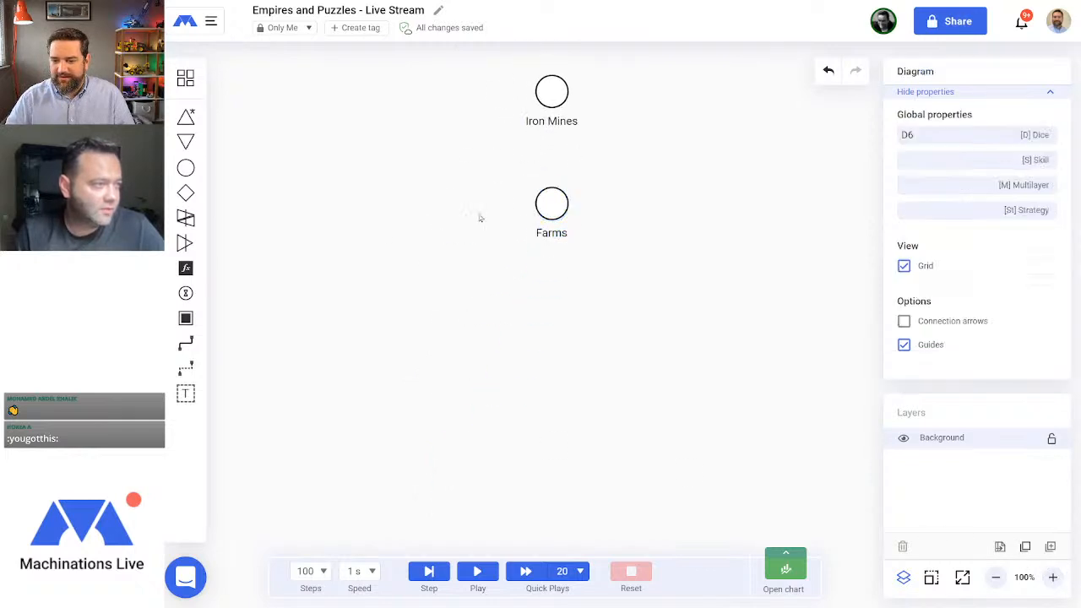
left_click_drag(184, 167, 544, 313)
left_click(662, 280)
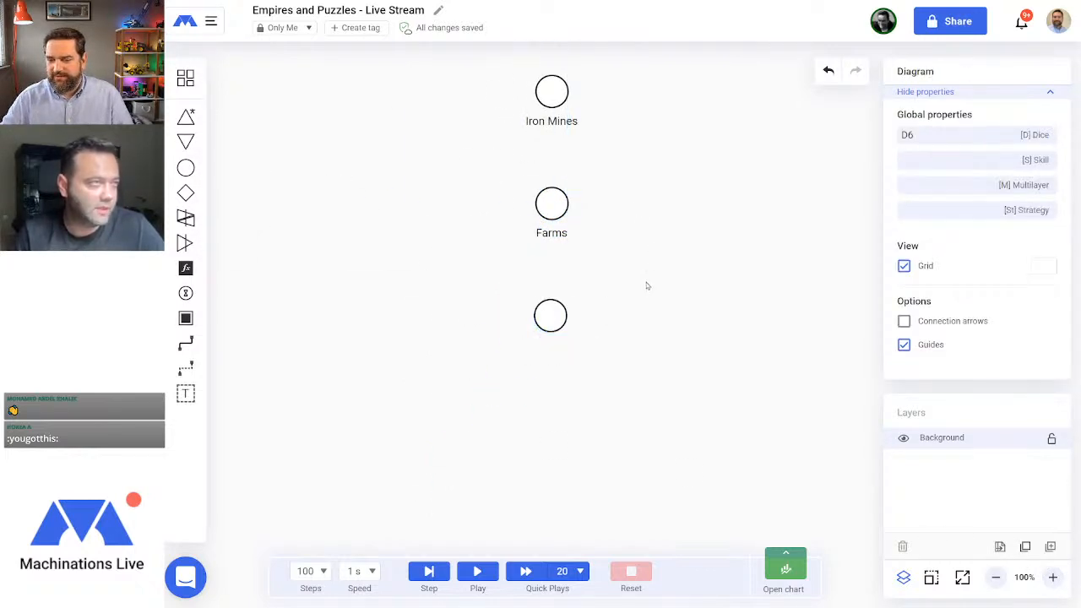
scroll(594, 268, "up", 3)
scroll(594, 284, "down", 2)
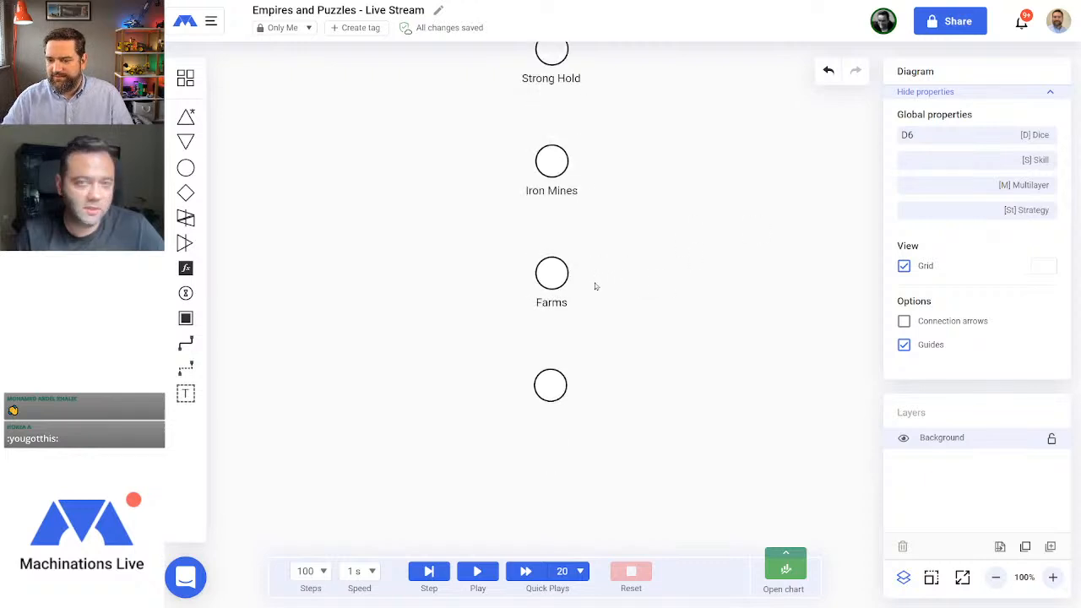
left_click(550, 385)
left_click(985, 115)
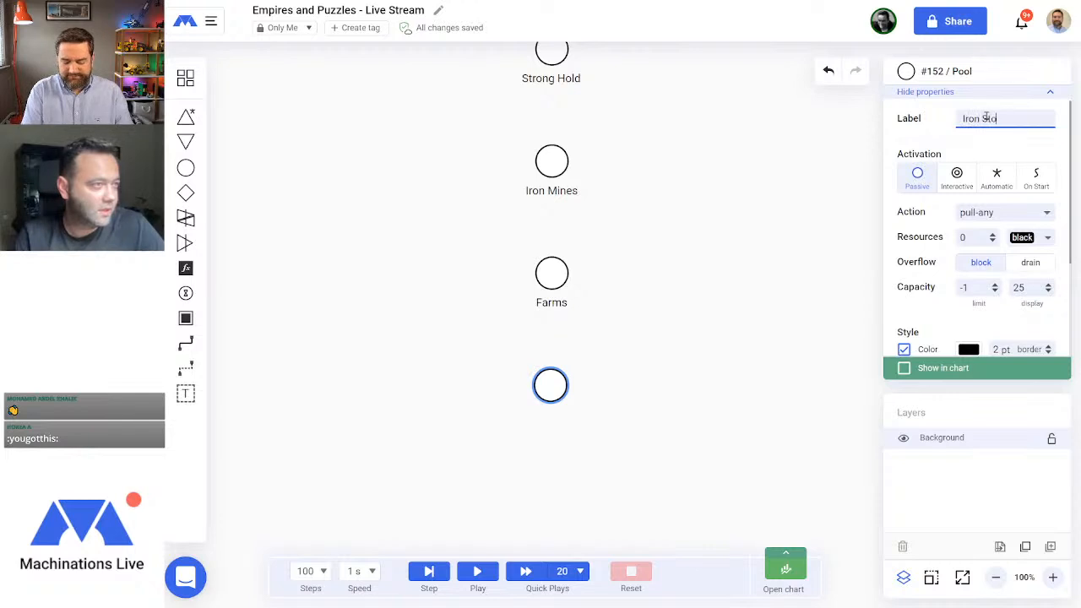
type("Iron Storage")
key("Return")
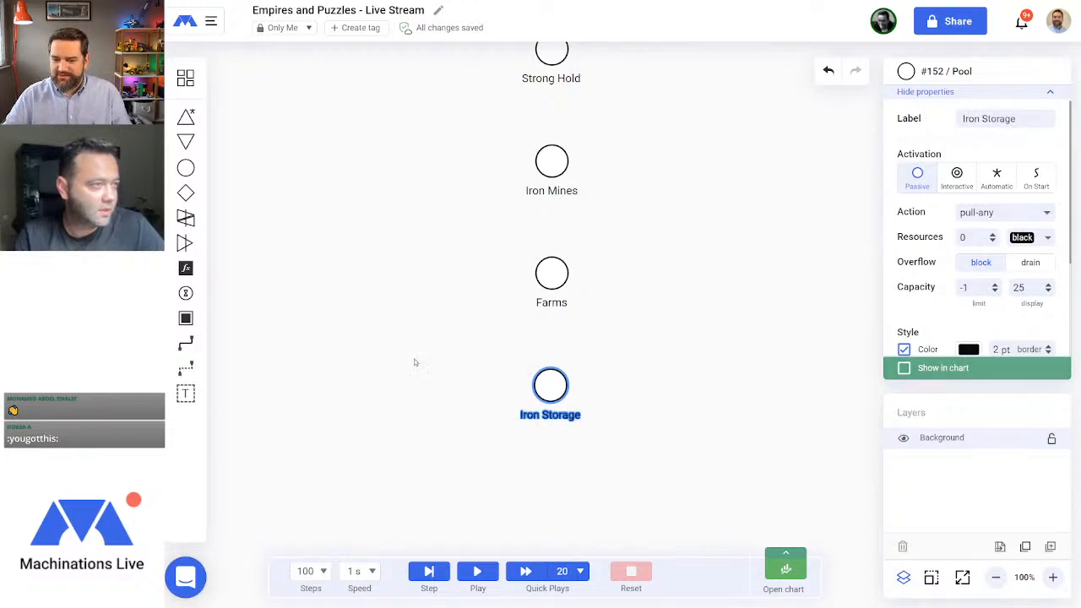
left_click(417, 362)
Step: Add a pool directly below Iron Storage and label it Food Storage
left_click(186, 167)
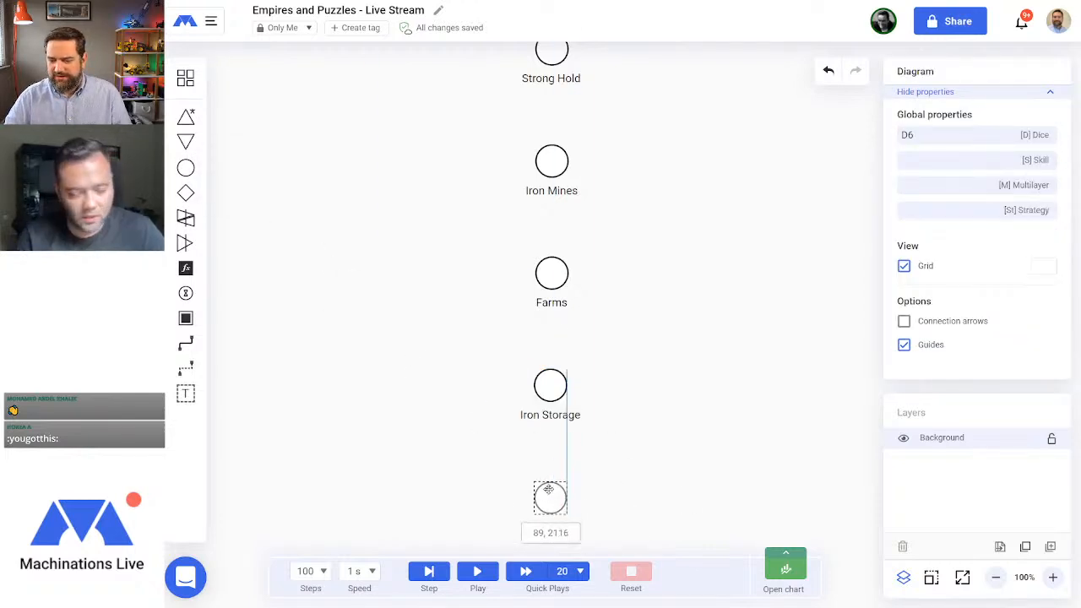
left_click(551, 497)
left_click(979, 119)
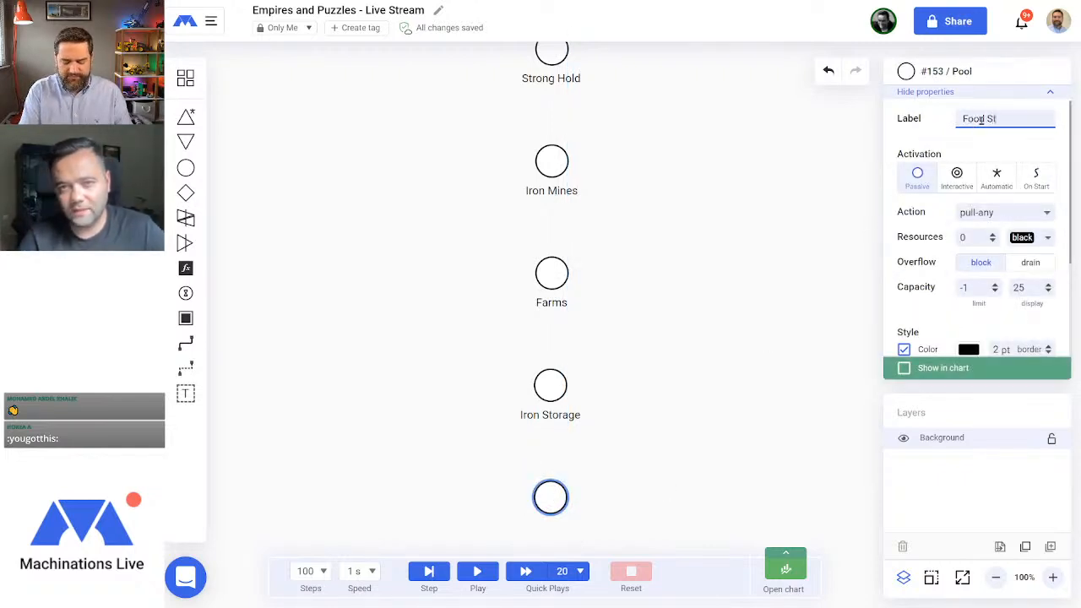
key("Return")
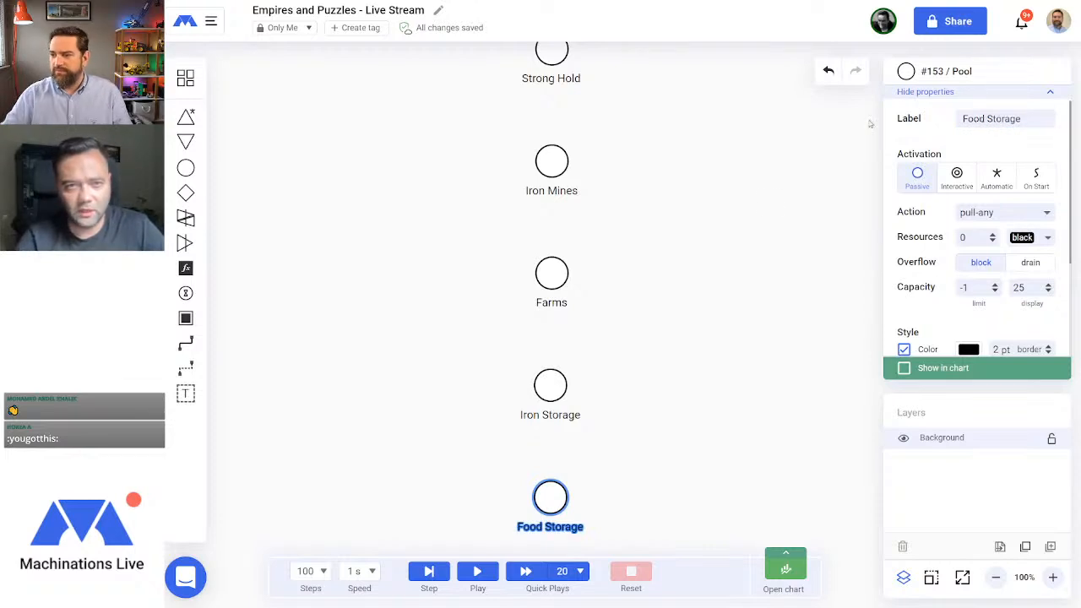
left_click(632, 316)
Step: Add a pool directly below Food Storage and label it Crafting
scroll(650, 295, "down", 4)
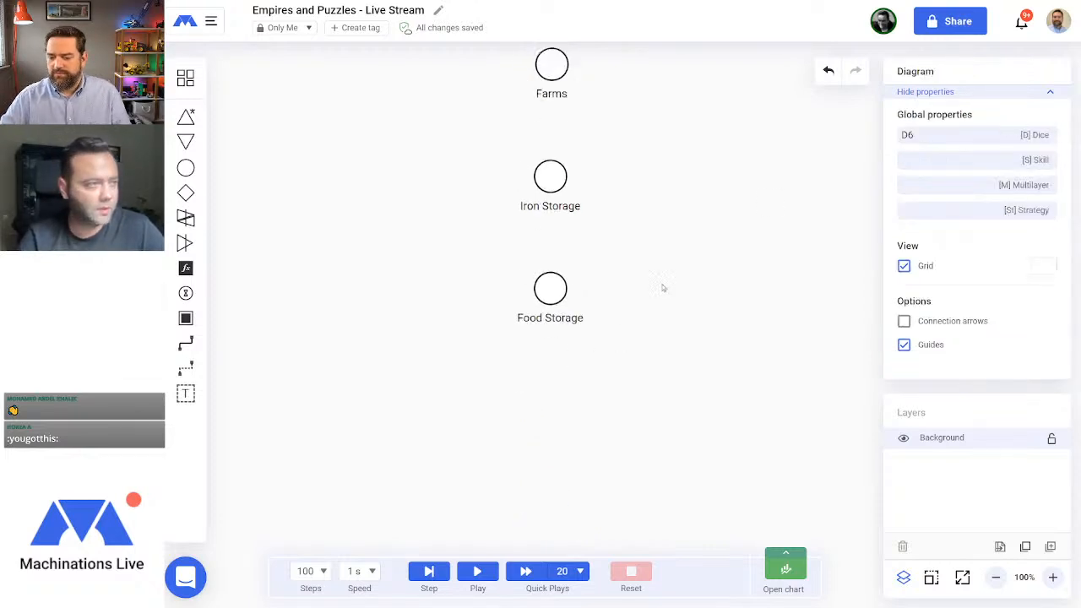
left_click(188, 167)
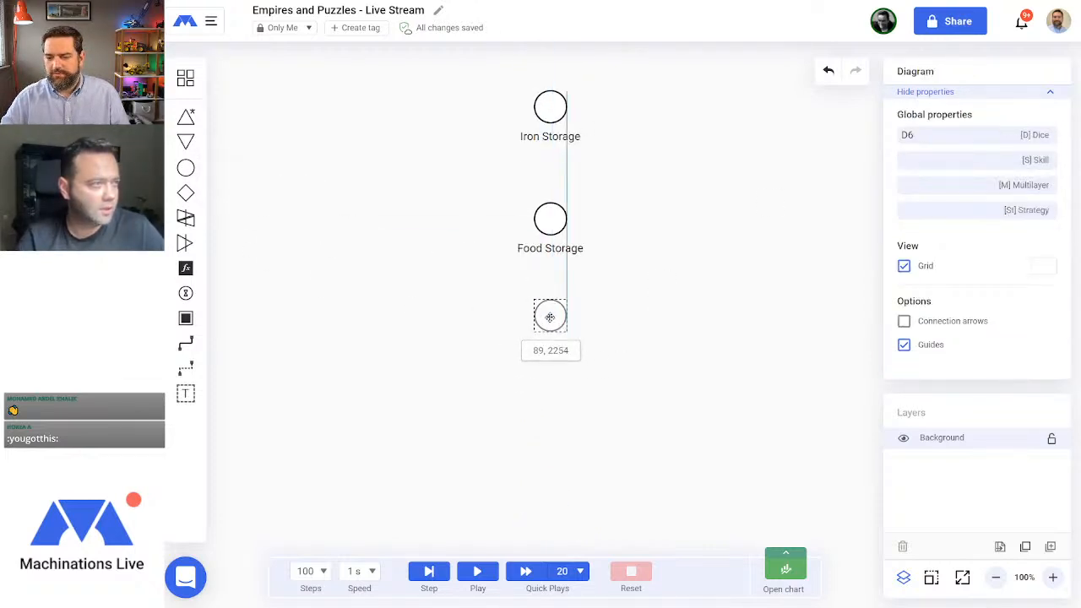
left_click(550, 317)
left_click(420, 388)
left_click_drag(550, 317, 550, 334)
left_click(602, 329)
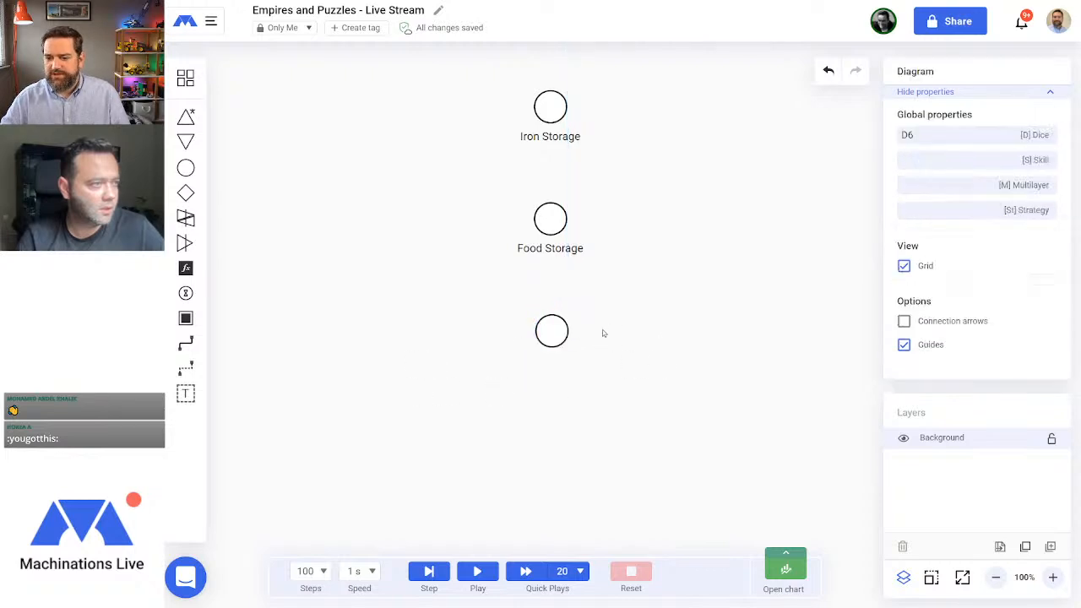
left_click(554, 332)
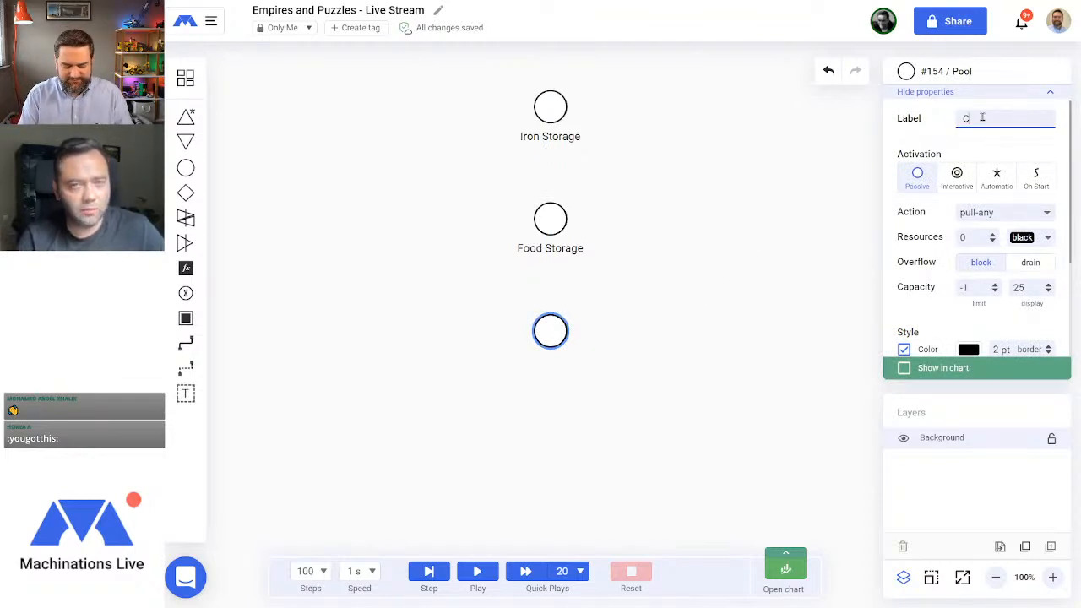
left_click(981, 118)
type("Crafting")
key("Return")
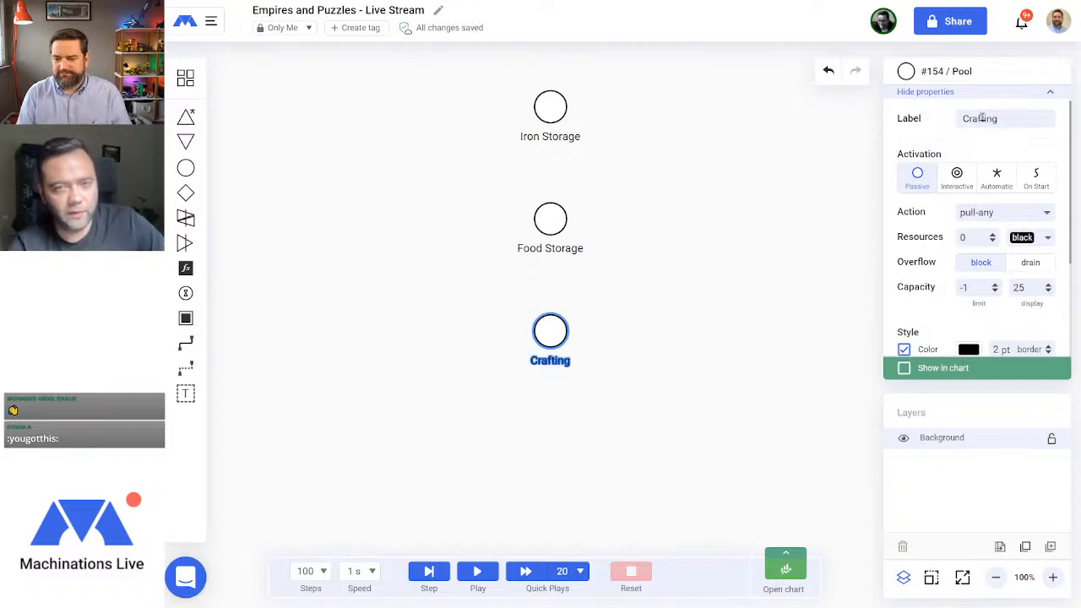
left_click(335, 248)
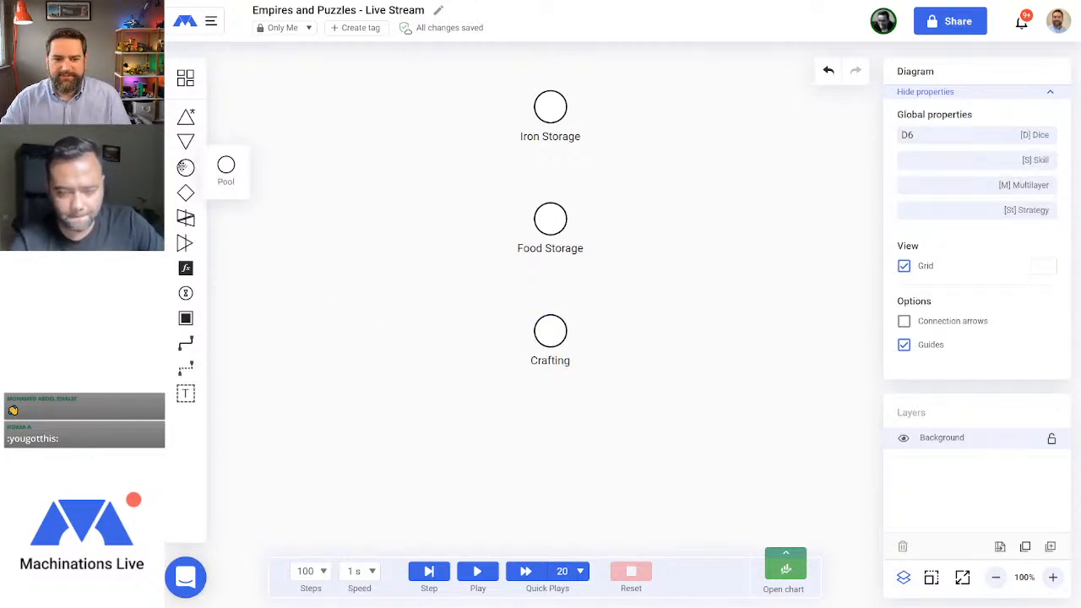
Step: Add a pool directly below Crafting and label it Training Camp
left_click(186, 168)
left_click(552, 428)
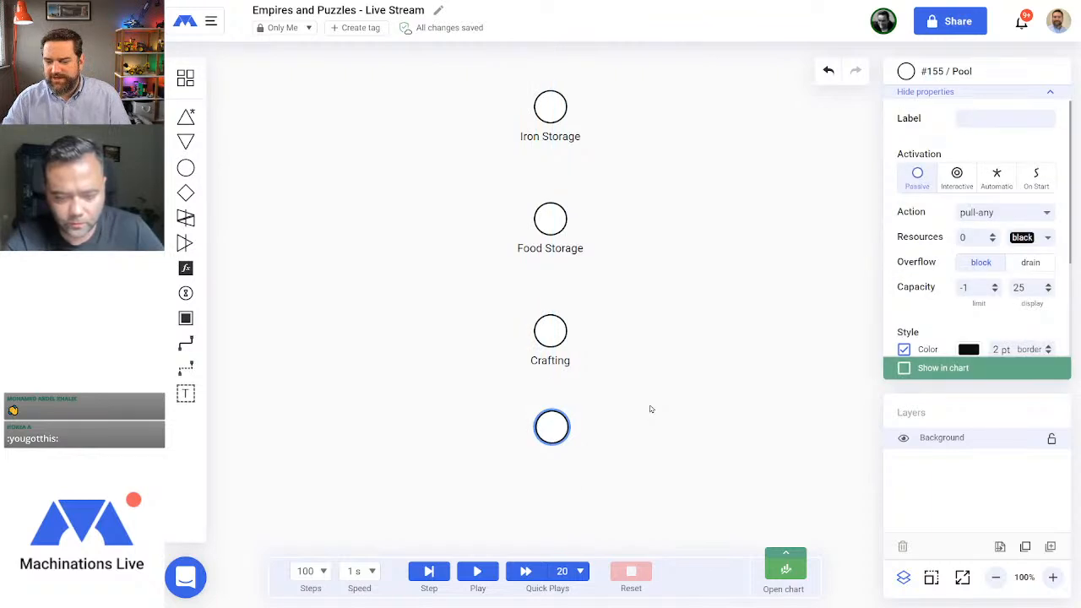
left_click(651, 409)
left_click(549, 429)
left_click(984, 118)
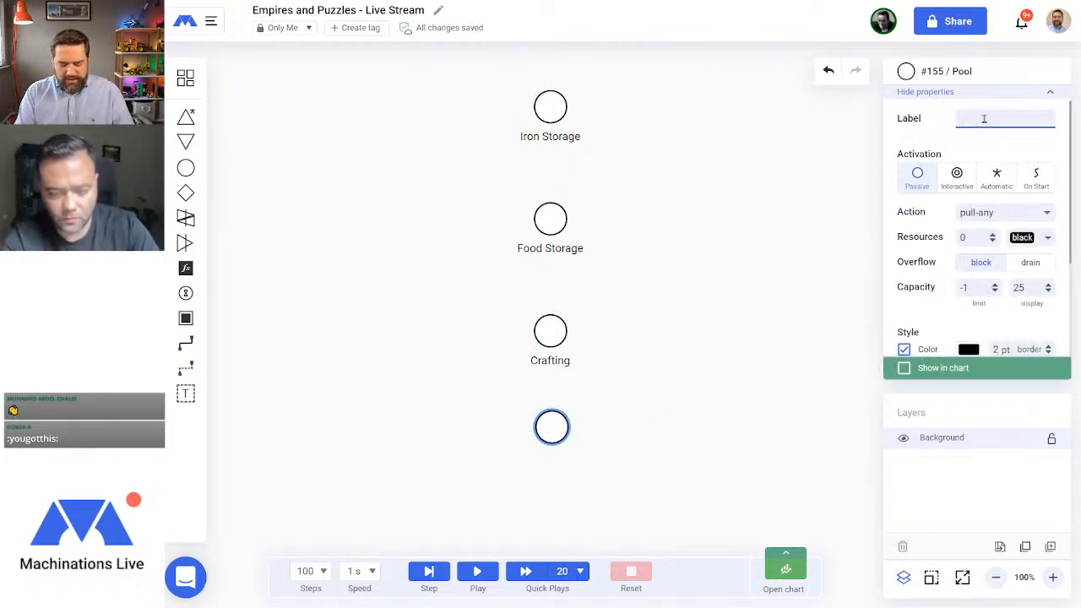
type("Training Camp")
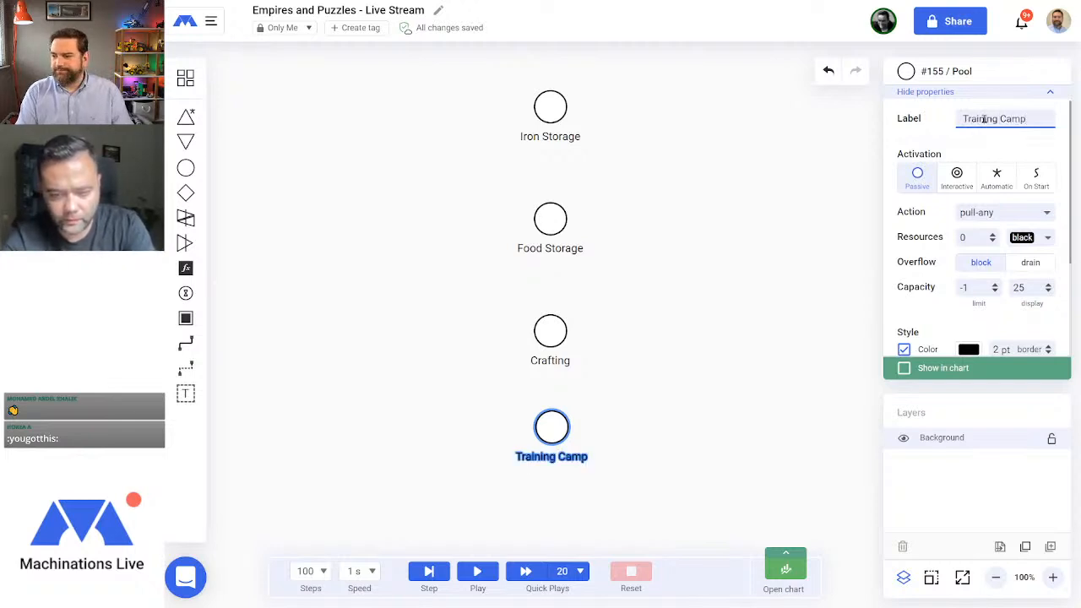
key("Return")
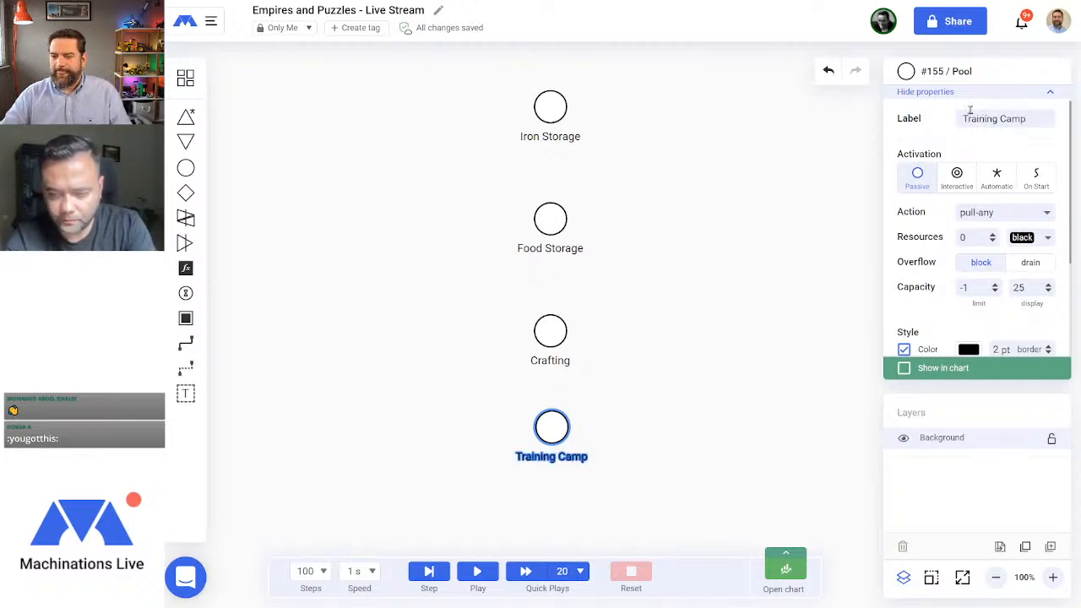
left_click(647, 366)
Step: Place a converter to the left of Strong Hold and link it to that pool with a resource connection
left_click(996, 578)
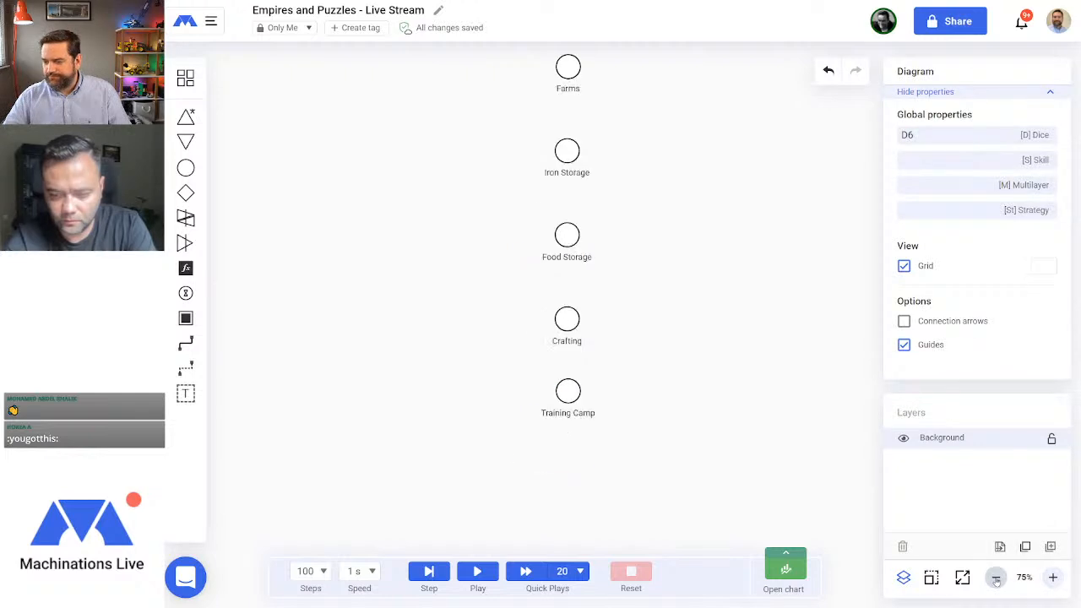
left_click(995, 578)
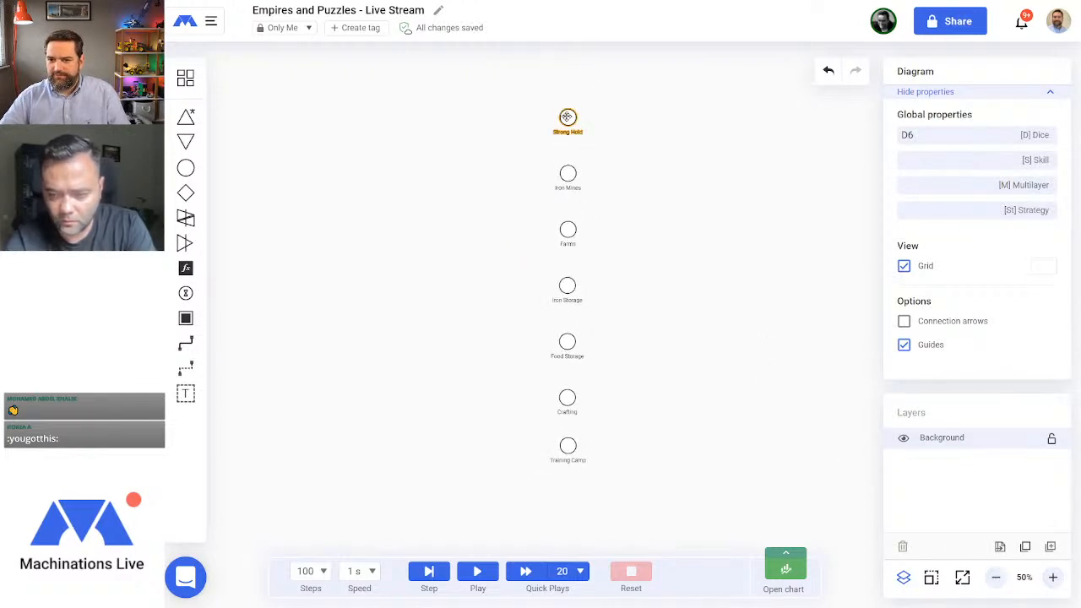
left_click(568, 117)
left_click(186, 243)
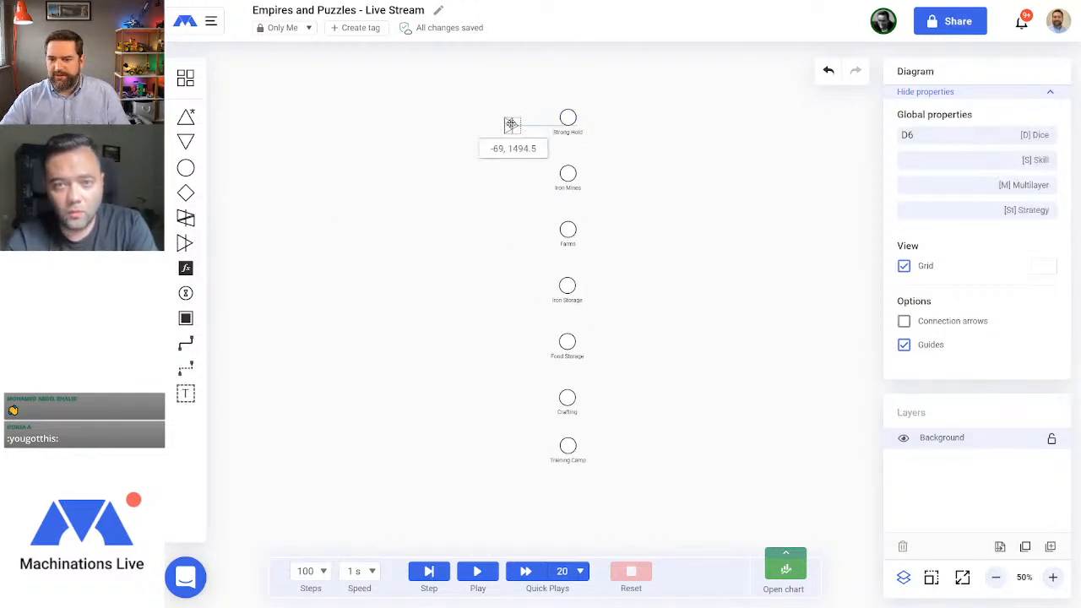
left_click(502, 117)
left_click(379, 190)
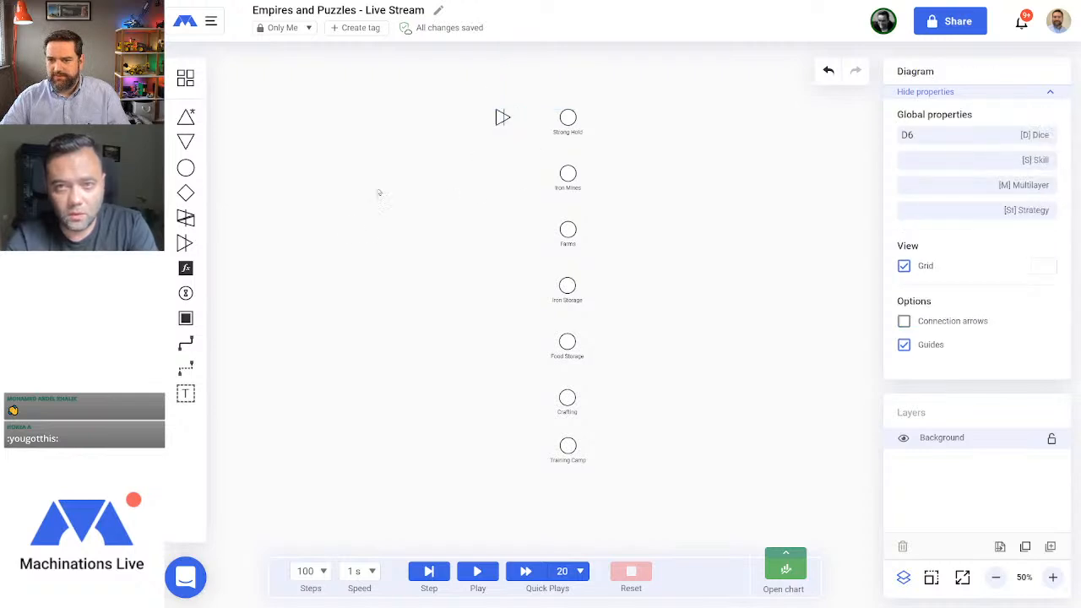
left_click(185, 344)
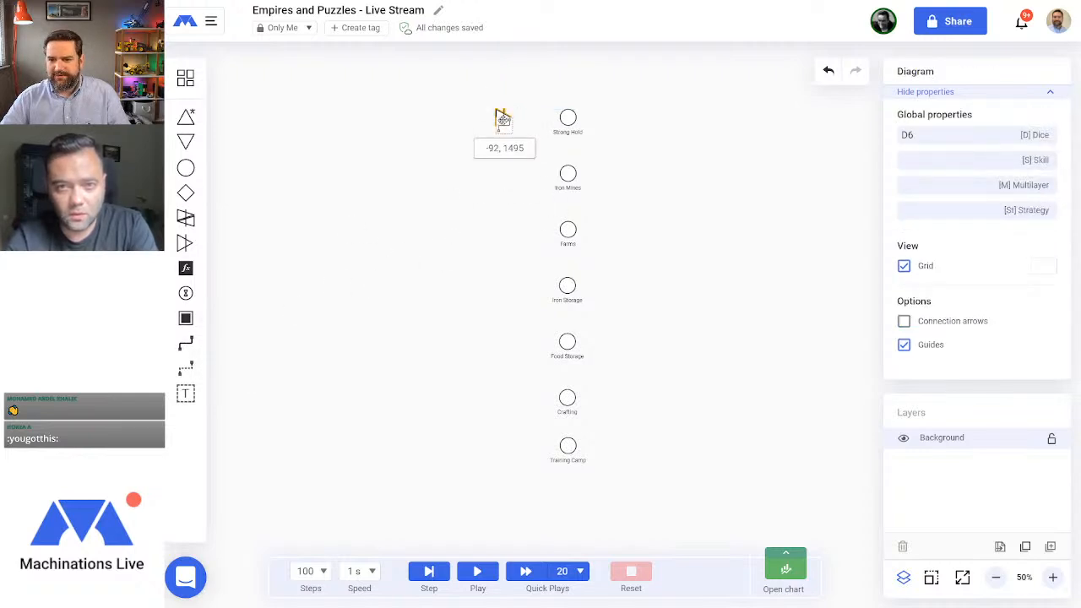
left_click_drag(502, 117, 570, 117)
Step: Set the starting resources of the Strong Hold pool to 1
left_click(568, 117)
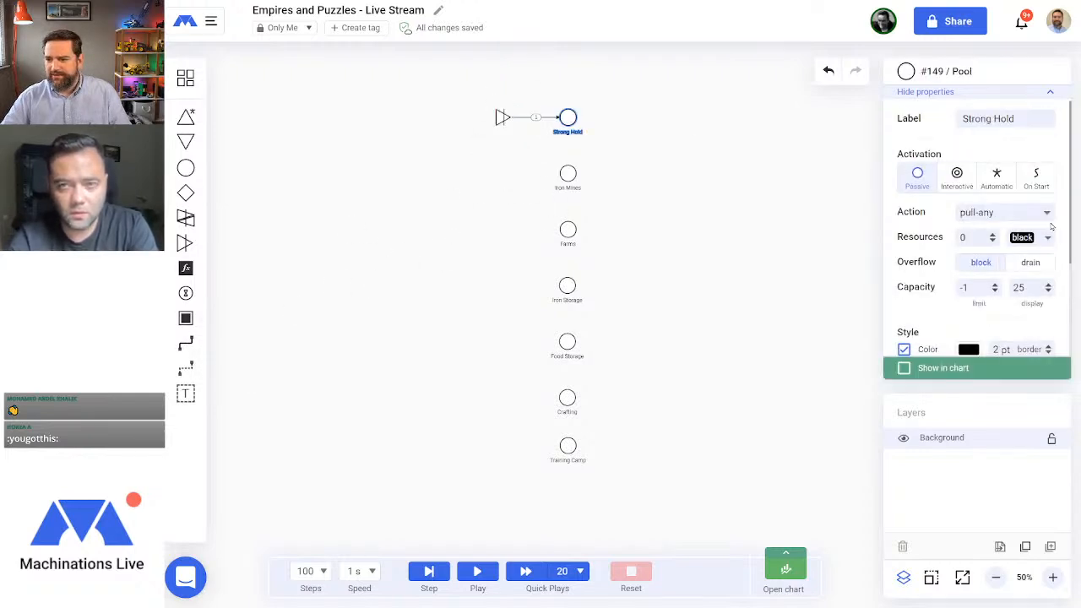
double_click(967, 239)
type("1")
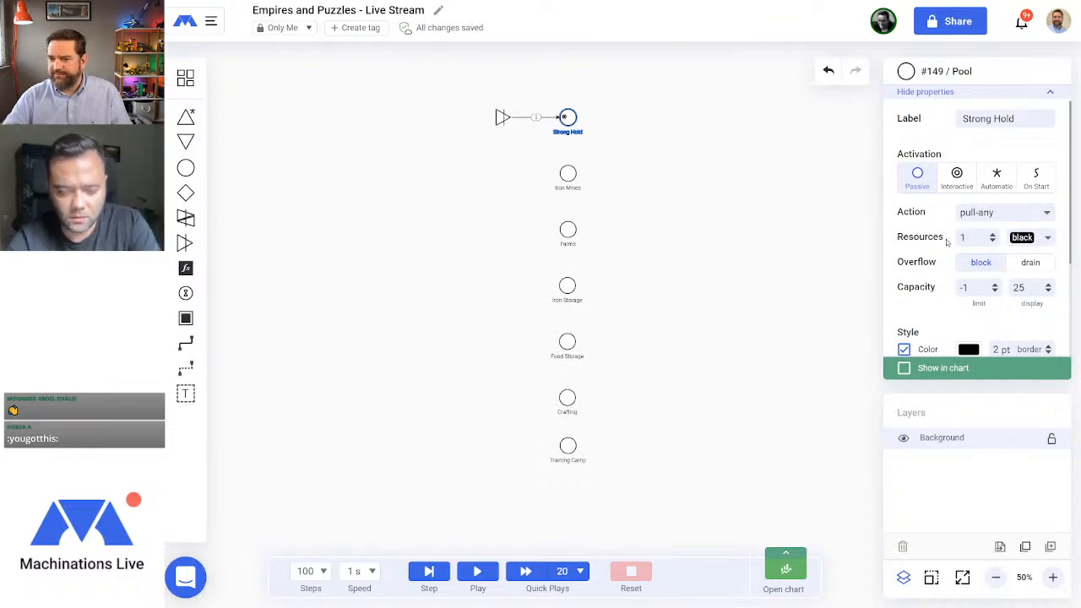
left_click(656, 242)
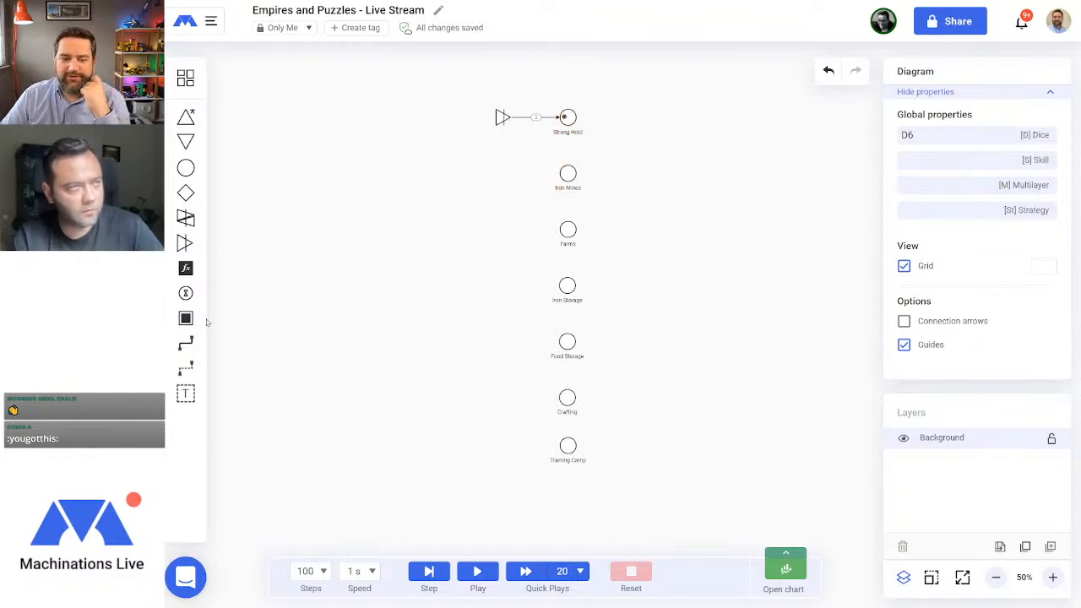
Step: Place a converter to the left of Iron Mines and link it to that pool with a resource connection
left_click_drag(187, 266, 268, 273)
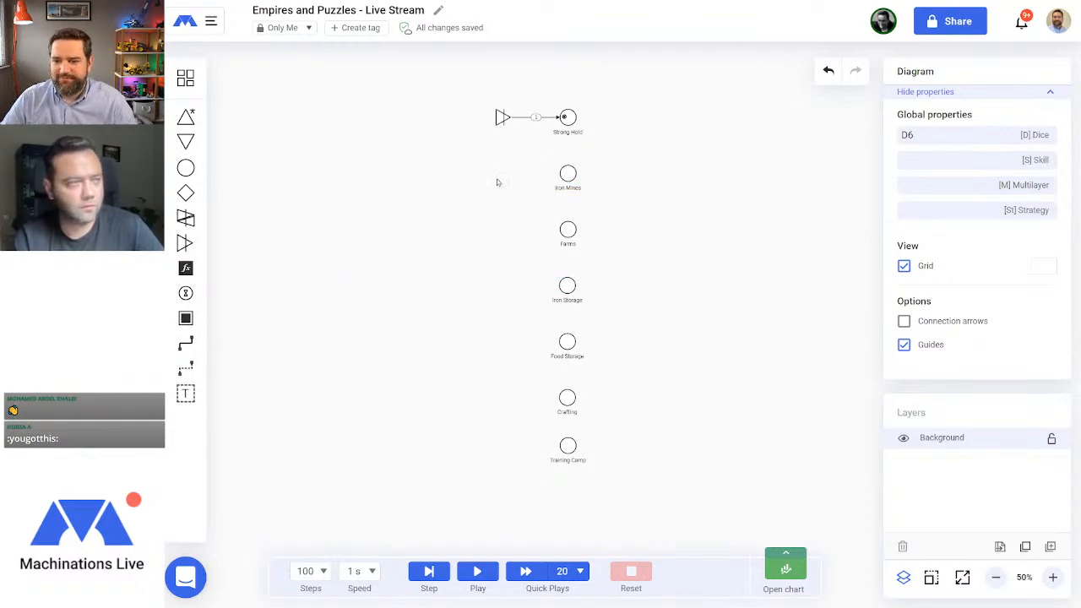
left_click_drag(184, 243, 507, 175)
left_click(507, 261)
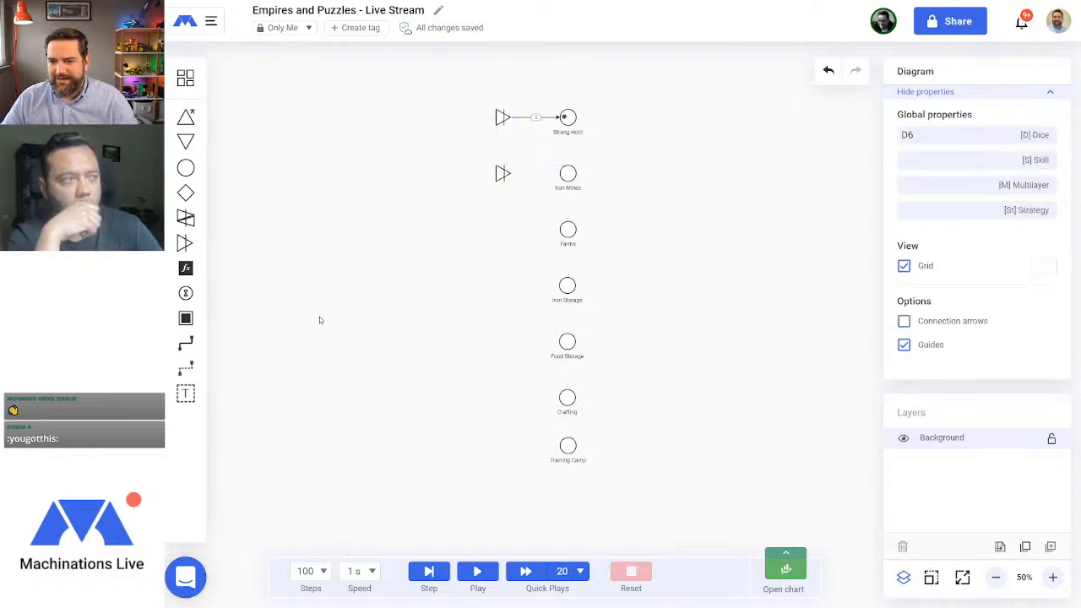
left_click_drag(186, 344, 568, 173)
left_click(657, 174)
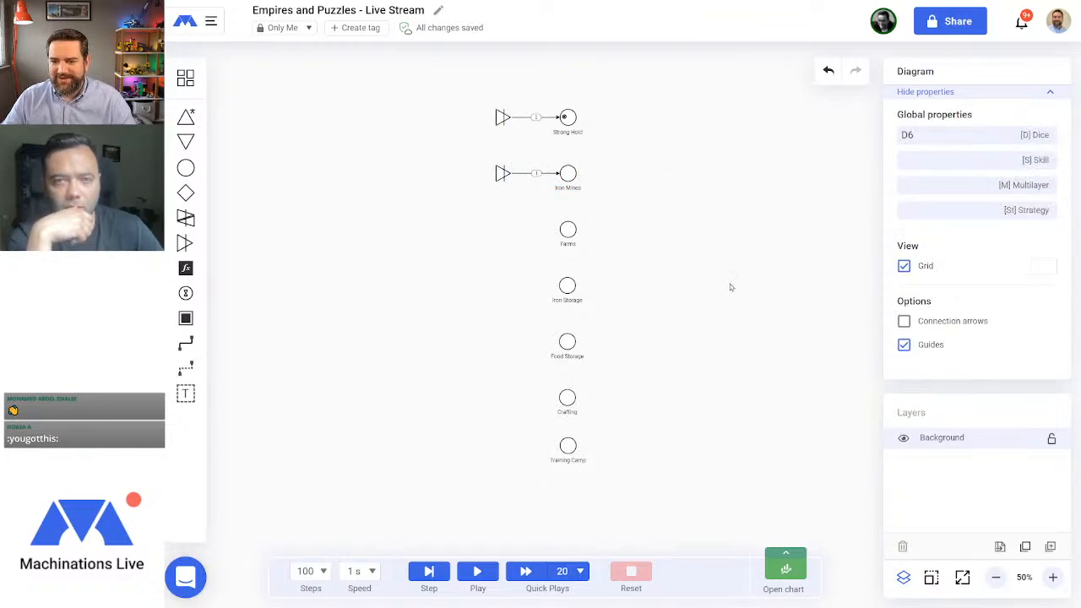
Step: Add two sources to the right of the building pools, one level with Iron Mines and one level with Farms
left_click_drag(700, 239, 562, 292)
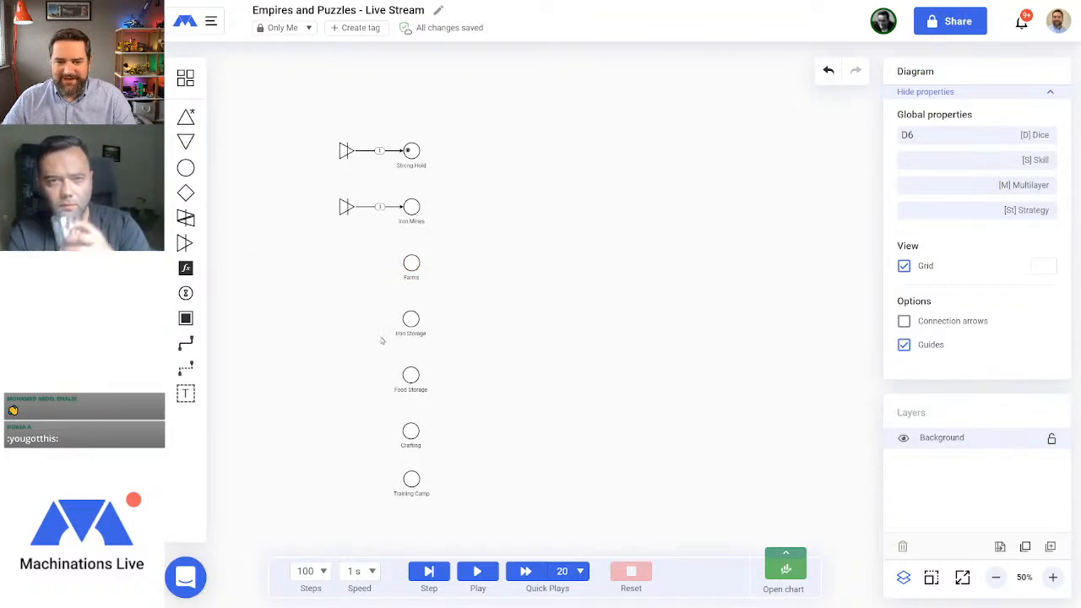
left_click(186, 117)
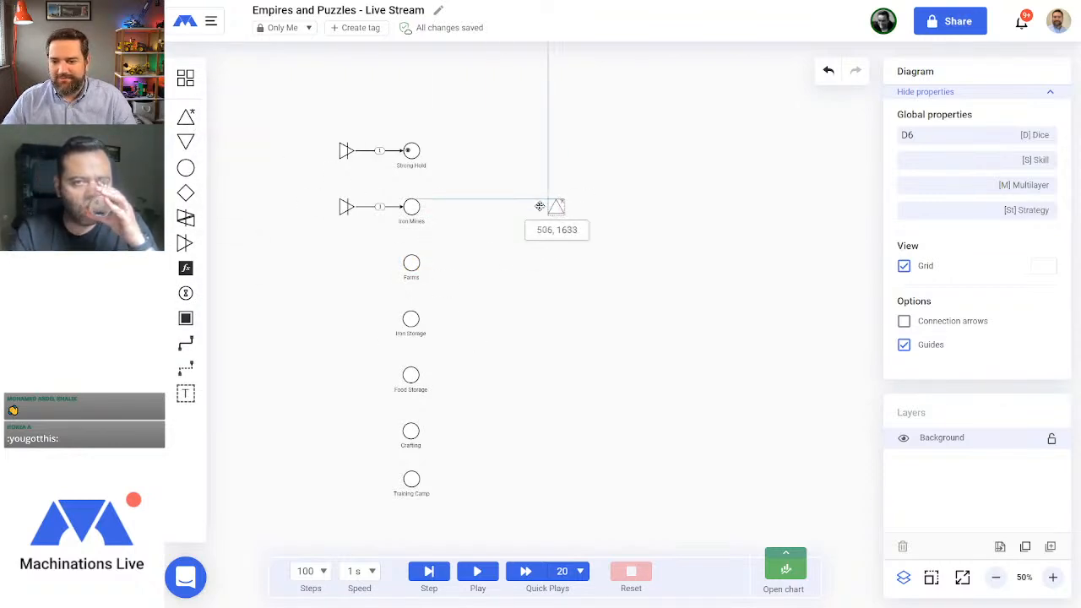
left_click(501, 205)
left_click(622, 268)
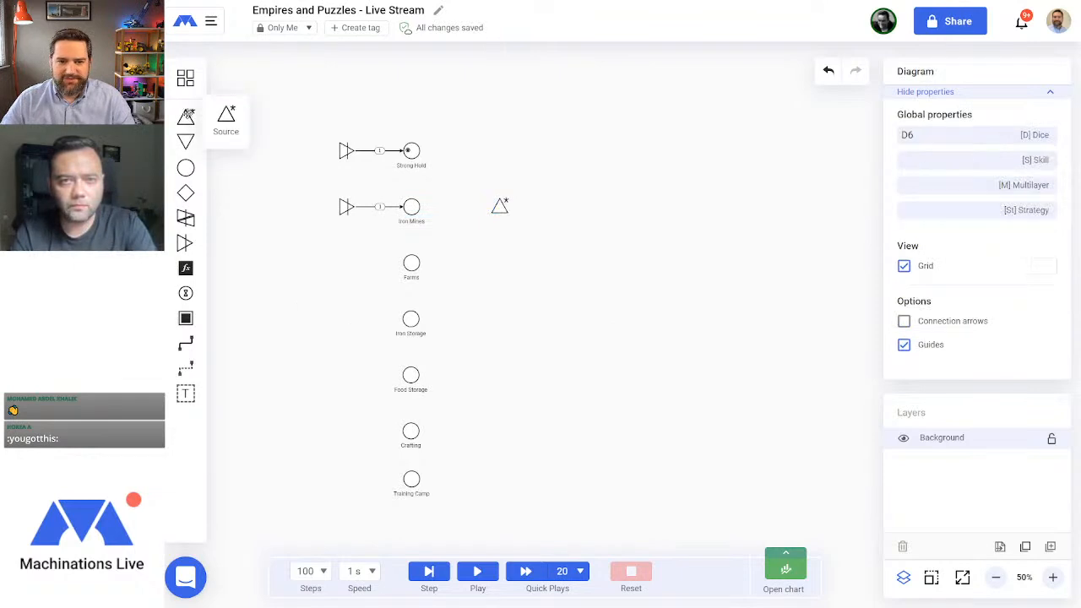
left_click(186, 116)
left_click(512, 269)
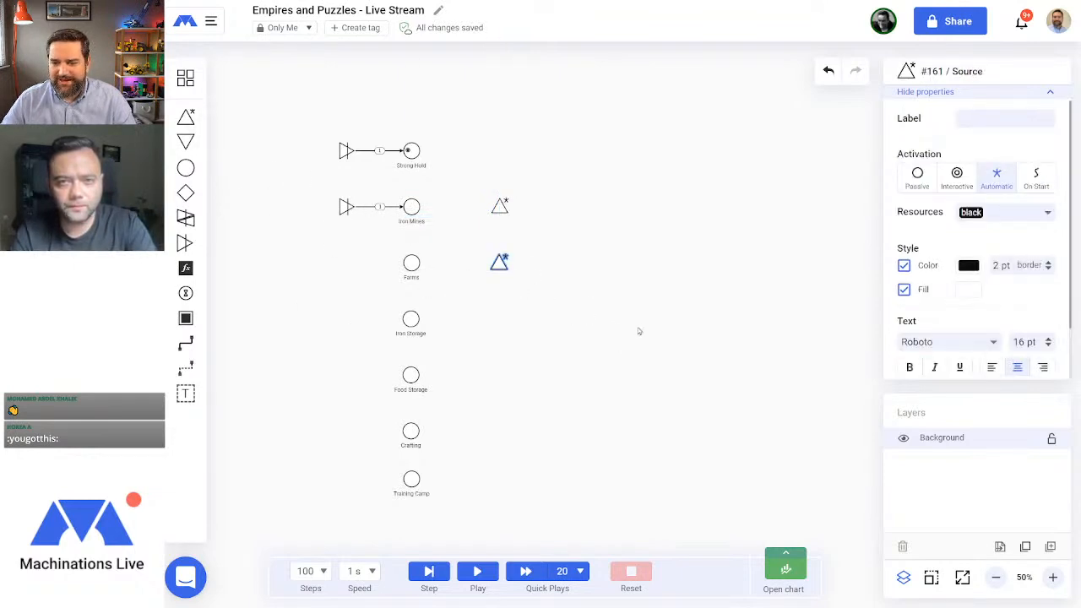
left_click(639, 330)
Step: Add a pool labelled Iron to the right of the upper source, linked from that source by a resource connection
left_click(500, 205)
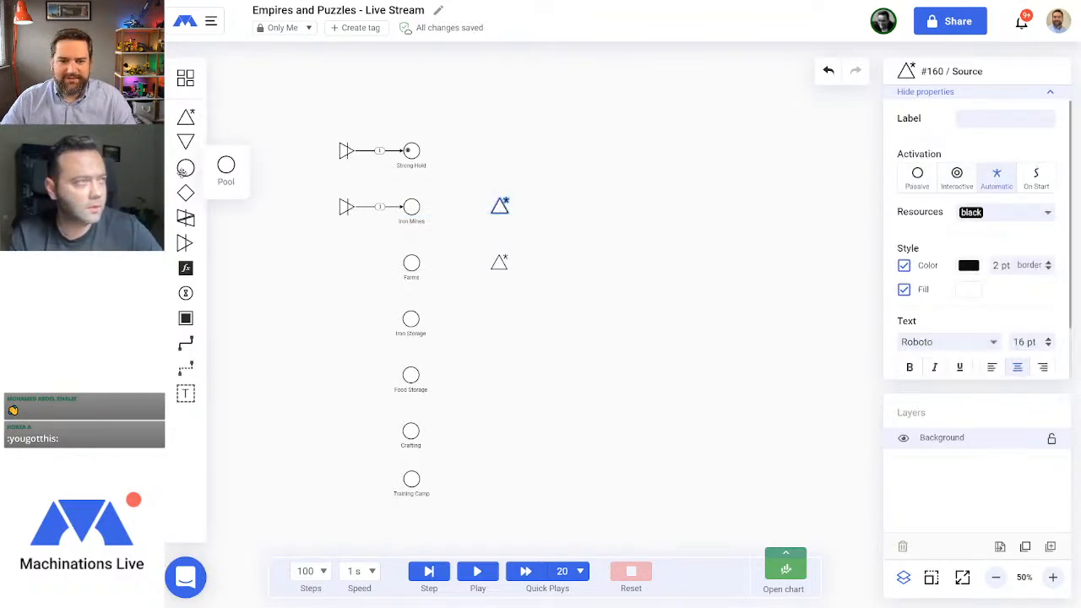
left_click(183, 168)
left_click_drag(563, 206, 611, 206)
left_click(997, 116)
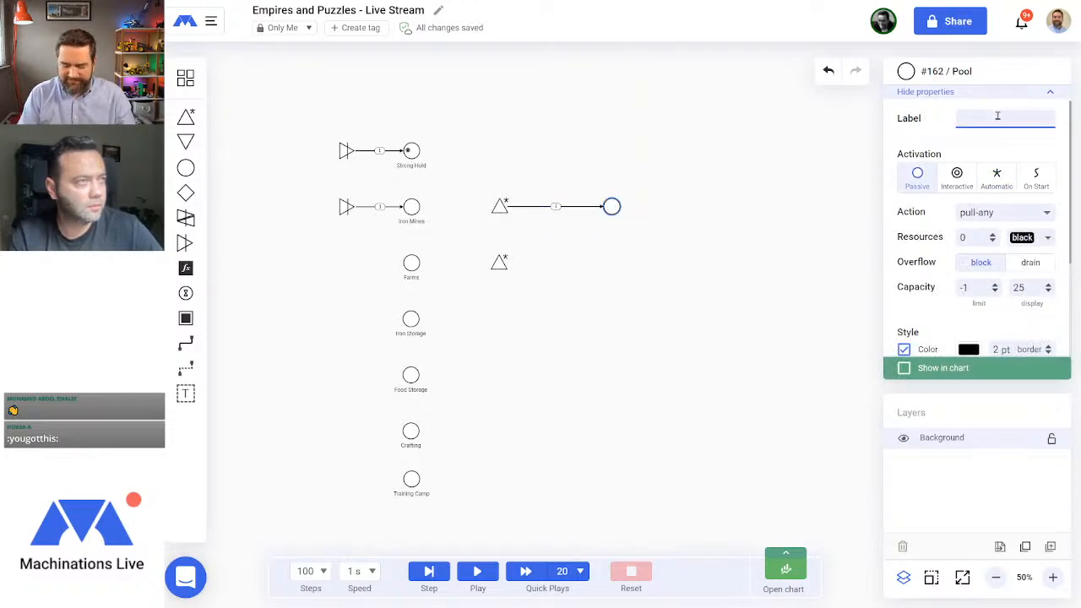
key("Return")
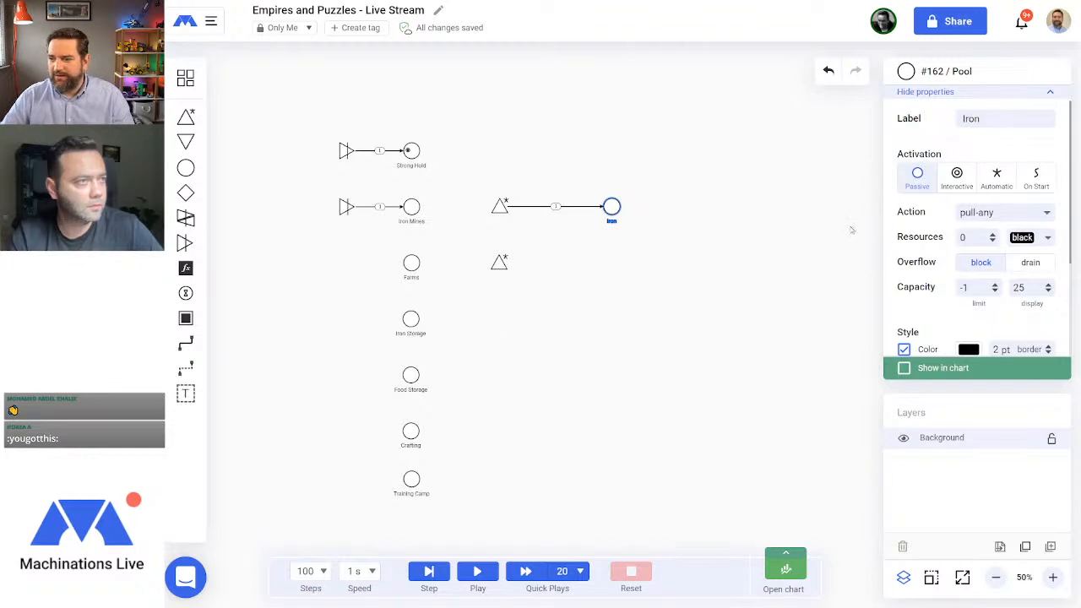
Step: Add a pool labelled Food to the right of the lower source, linked from that source by a resource connection
left_click(499, 262)
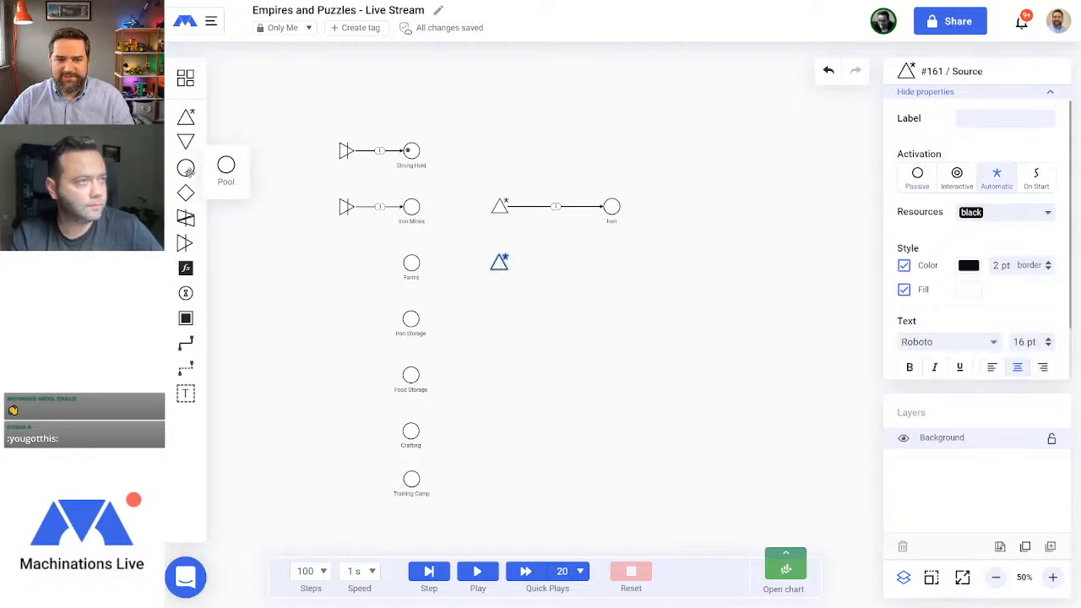
left_click(186, 168)
left_click_drag(562, 263, 611, 262)
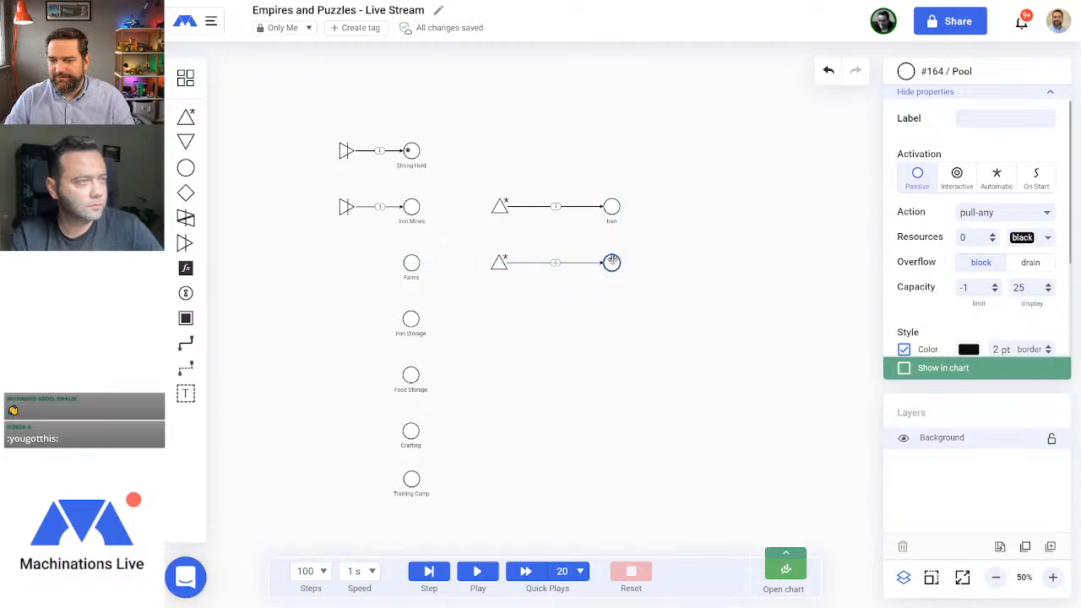
left_click(689, 280)
left_click(612, 262)
left_click(989, 117)
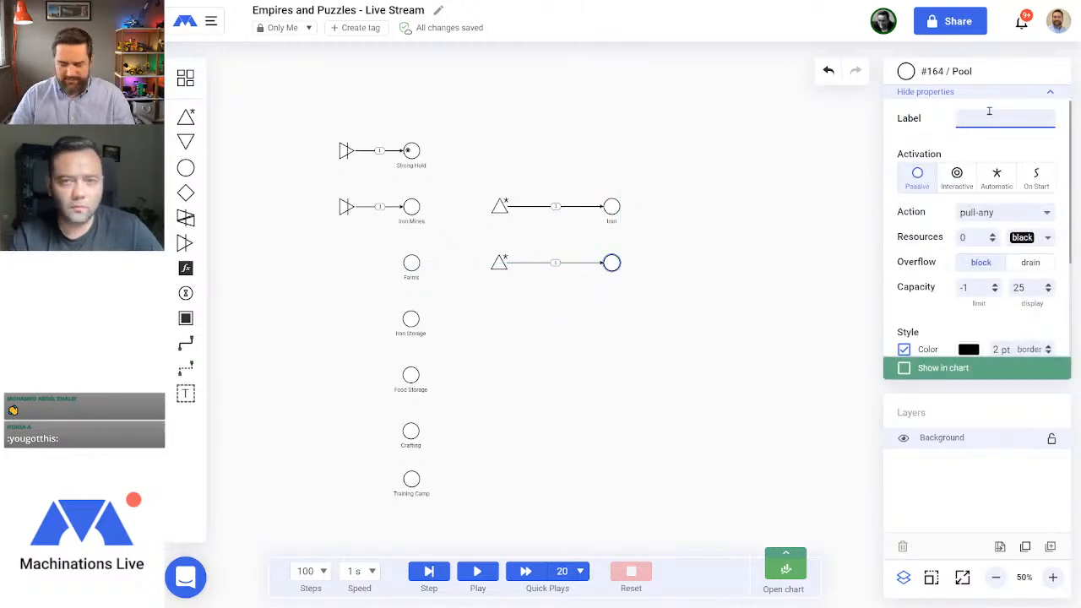
type("Food")
key("Return")
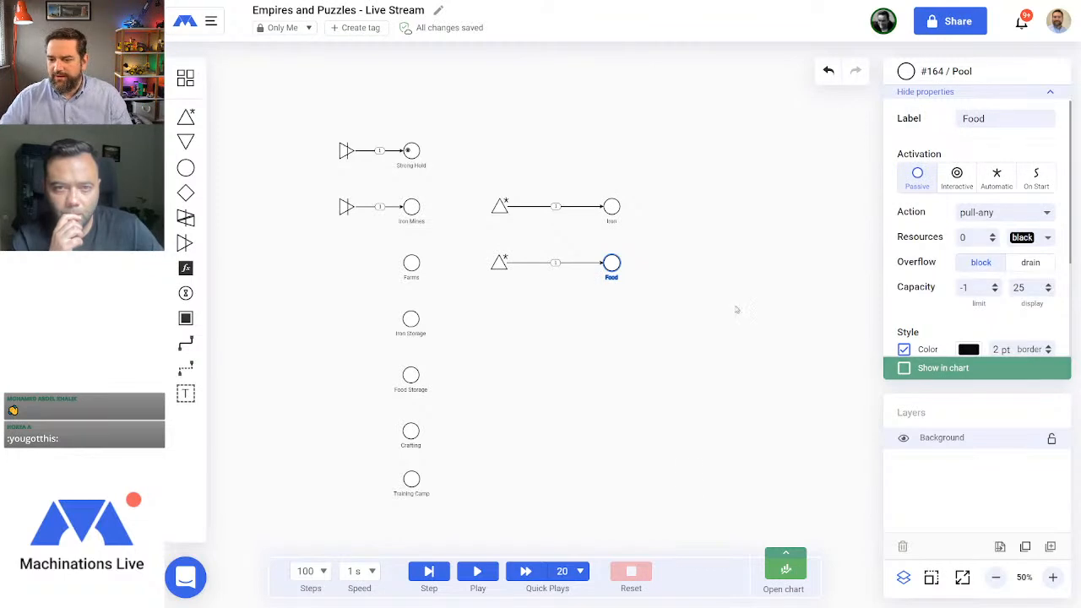
left_click(736, 310)
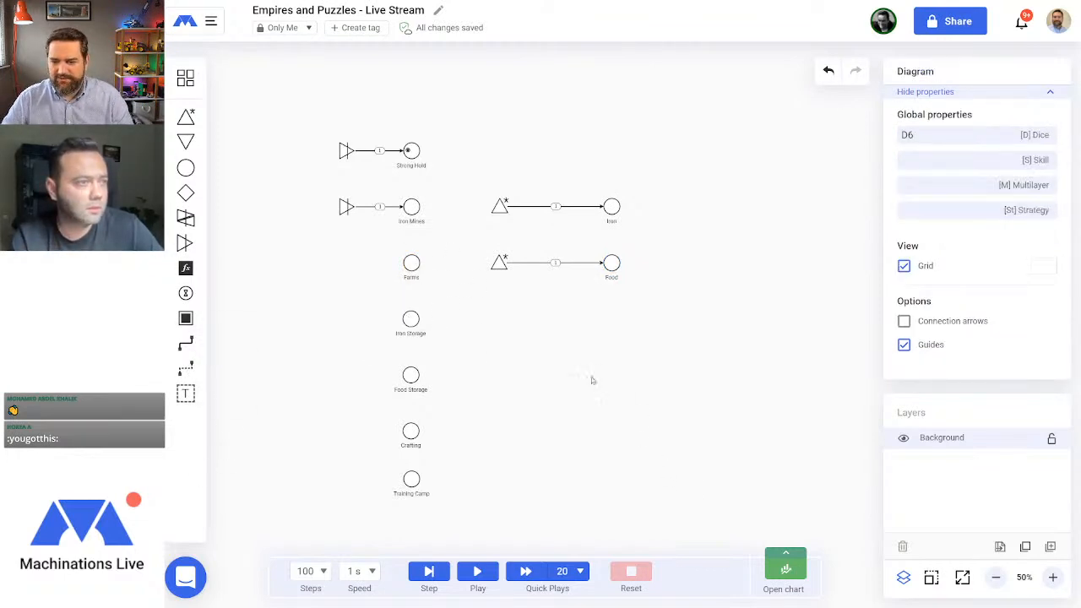
Step: Place one register below the Food source's resource connection and another below the Iron source's resource connection
left_click(186, 267)
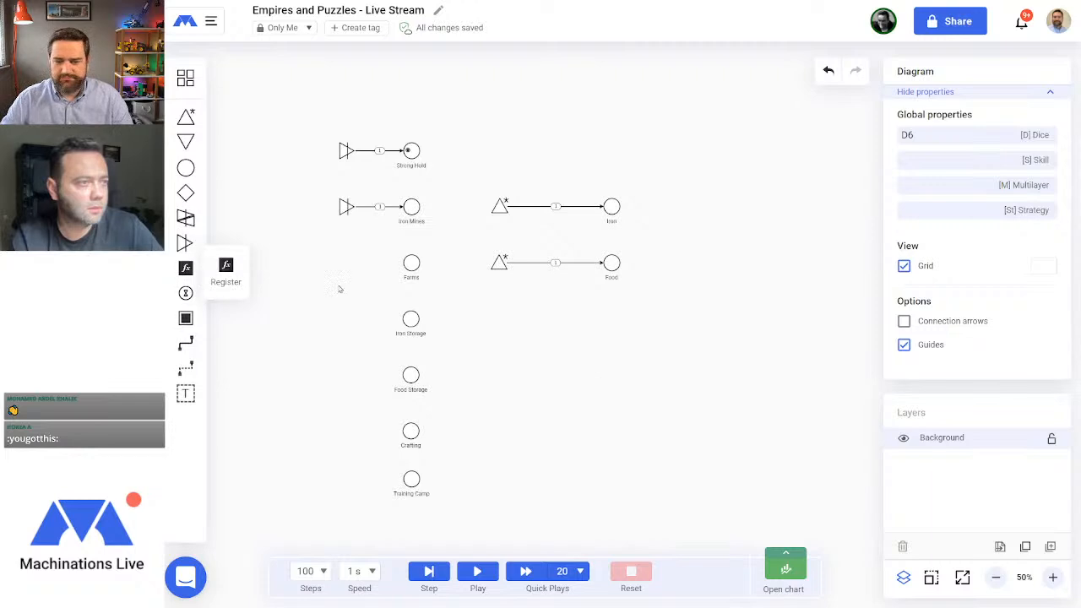
left_click(555, 295)
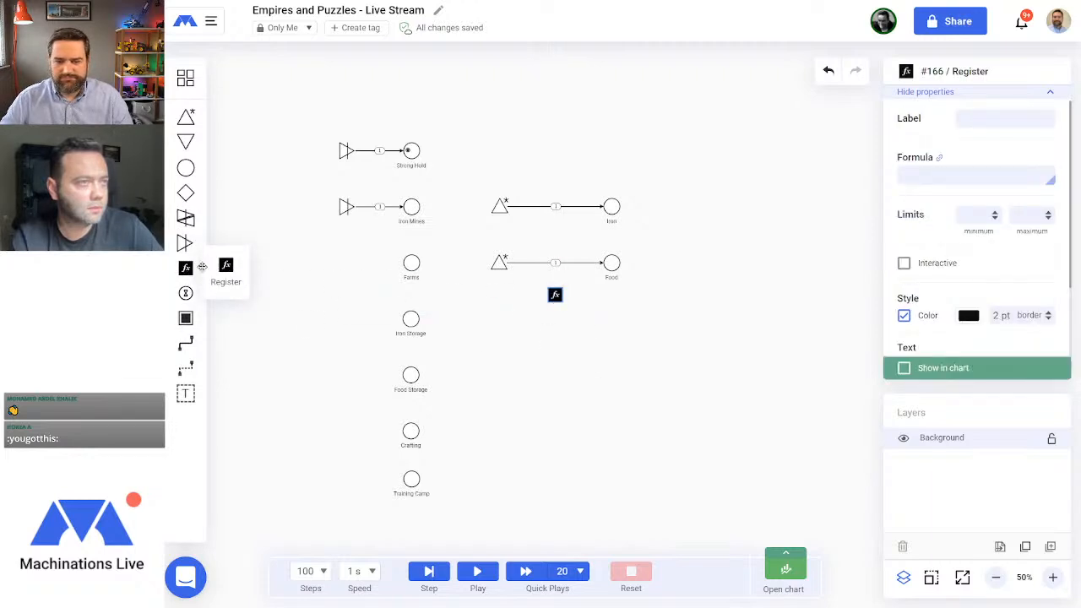
left_click(202, 266)
left_click(555, 239)
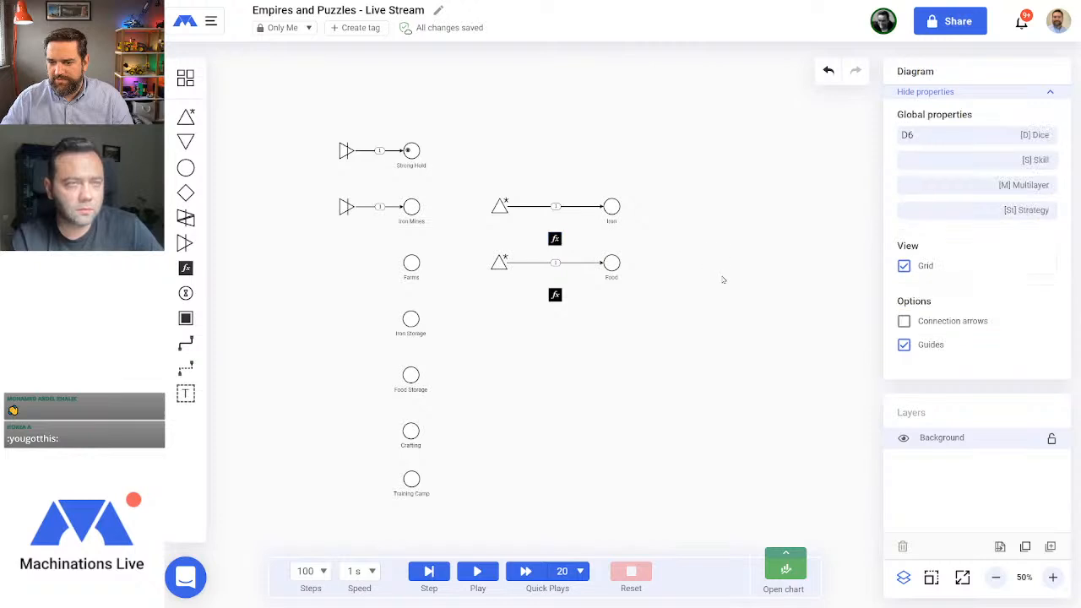
Step: Link the lower register to the Food resource connection with a state connection and set its formula to =
left_click(186, 369)
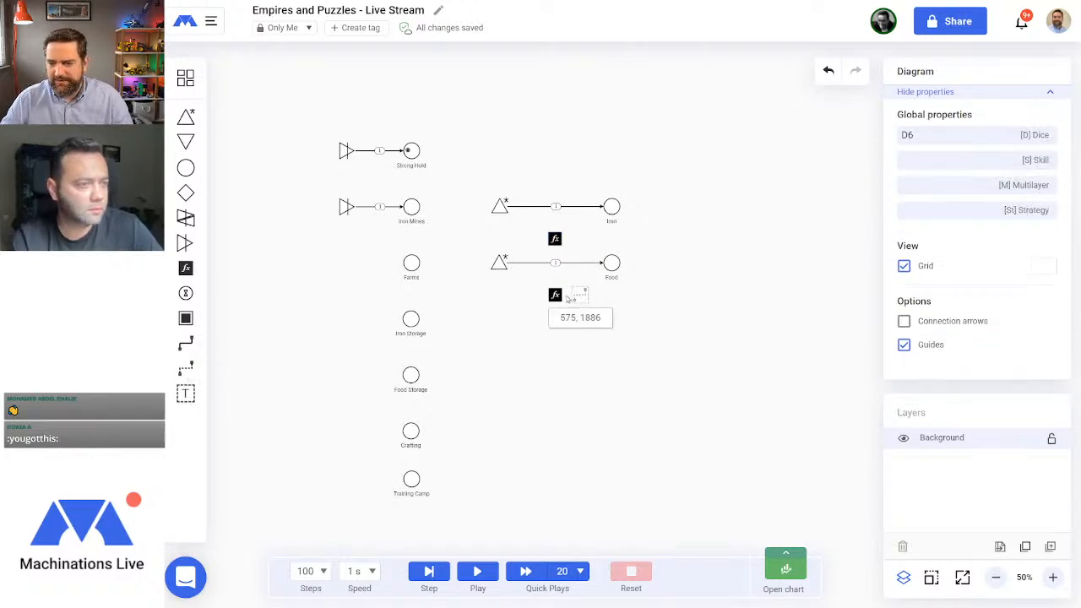
left_click_drag(555, 295, 555, 264)
left_click(480, 312)
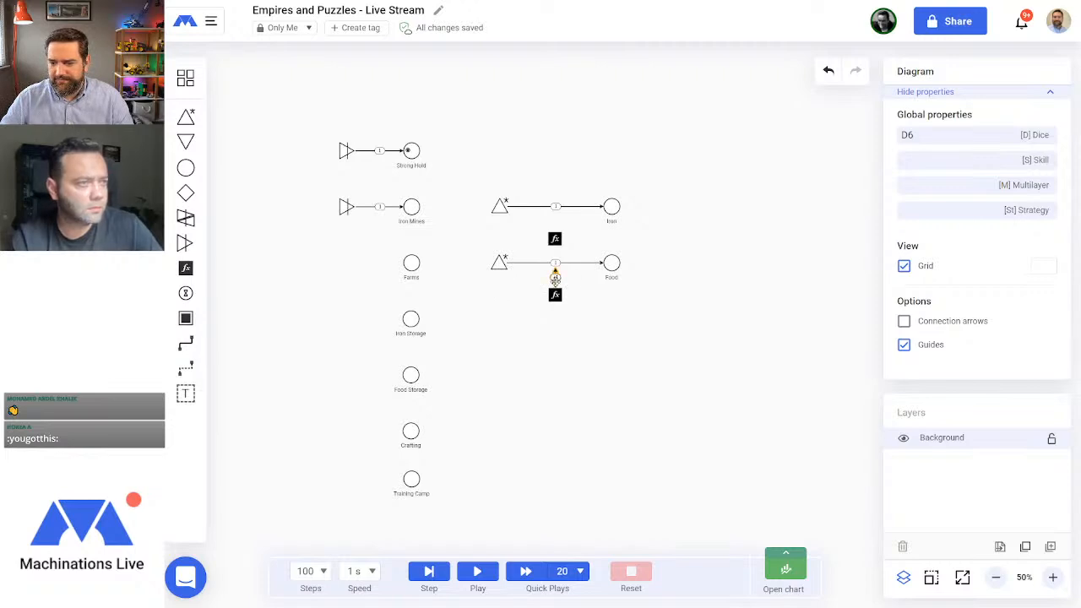
left_click(554, 280)
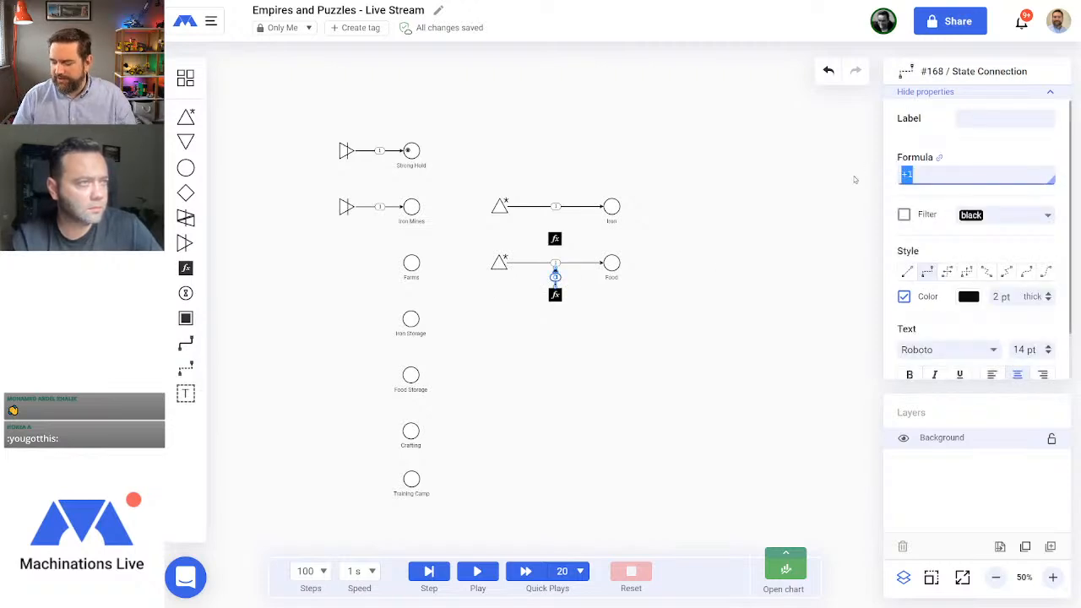
type("*")
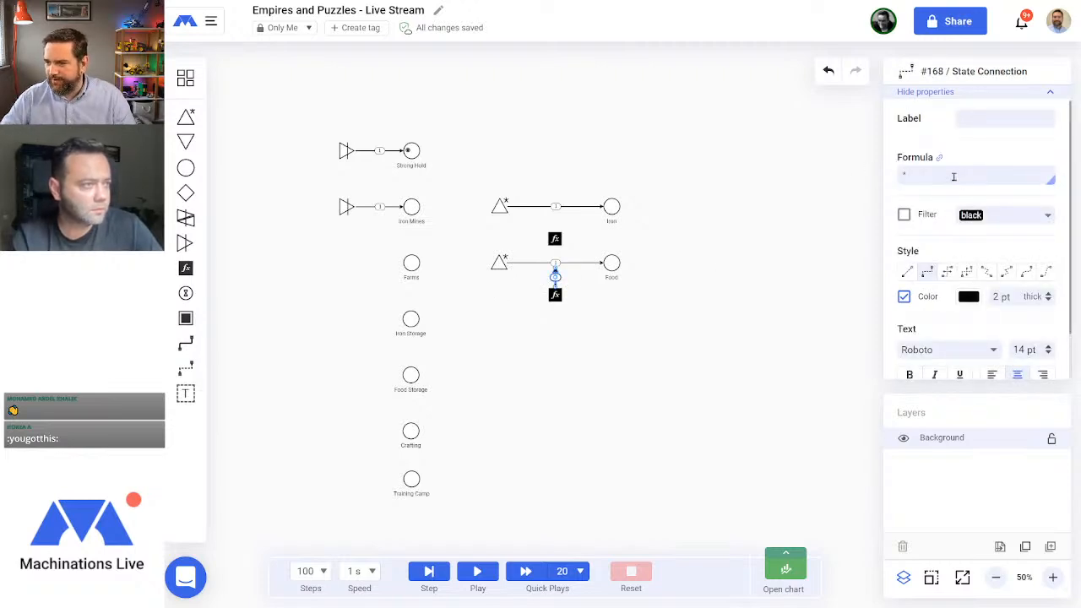
left_click_drag(953, 177, 834, 176)
key("Return")
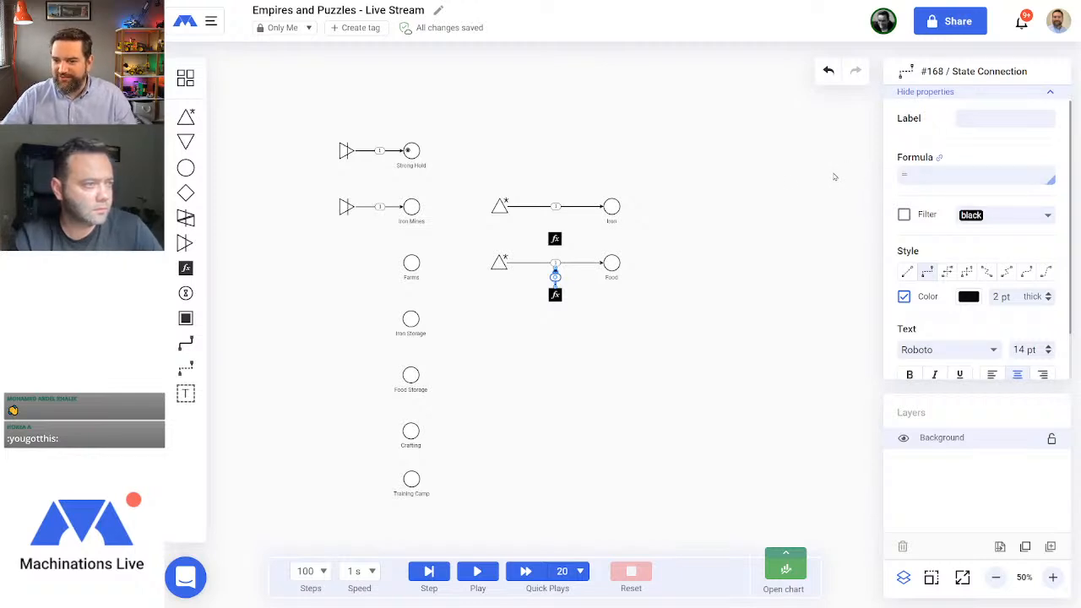
left_click(471, 291)
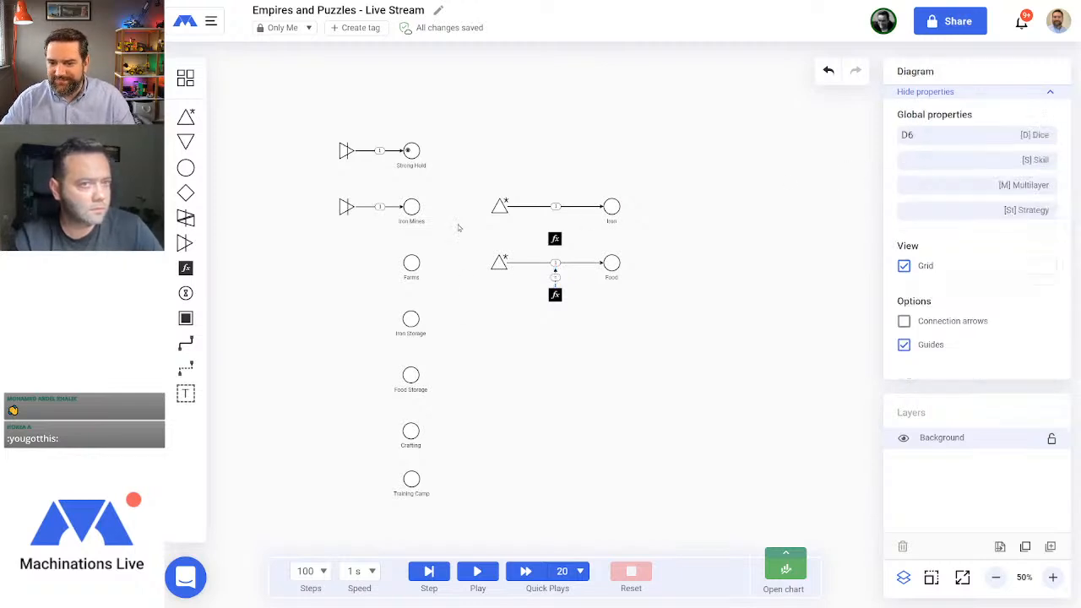
Step: Link the upper register to the Iron resource connection with a state connection and set its formula to =
left_click(187, 368)
left_click_drag(555, 238, 555, 208)
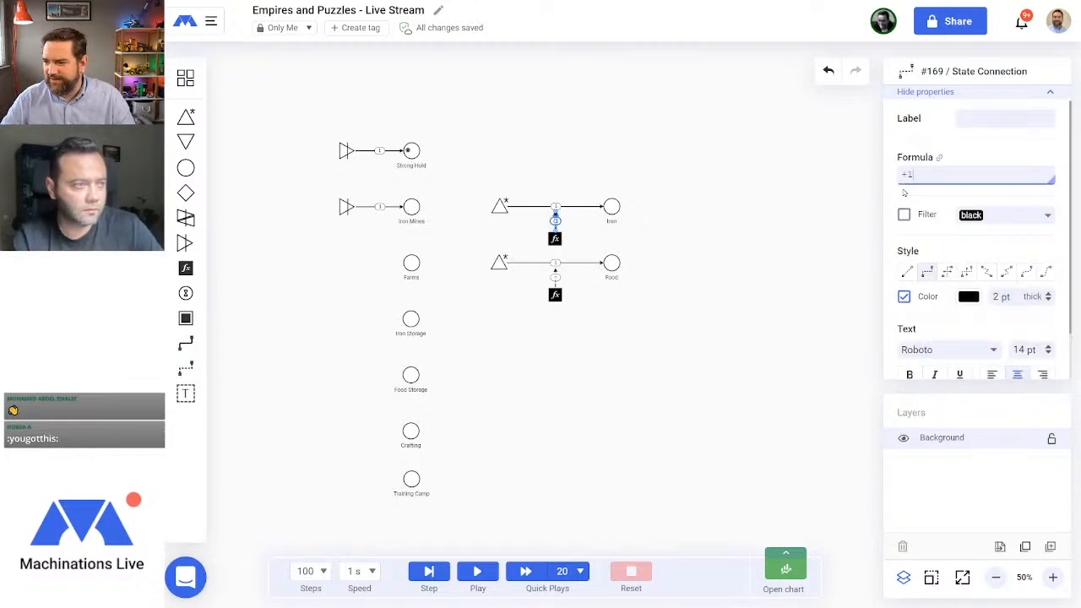
left_click_drag(933, 173, 885, 179)
type("=")
key("Return")
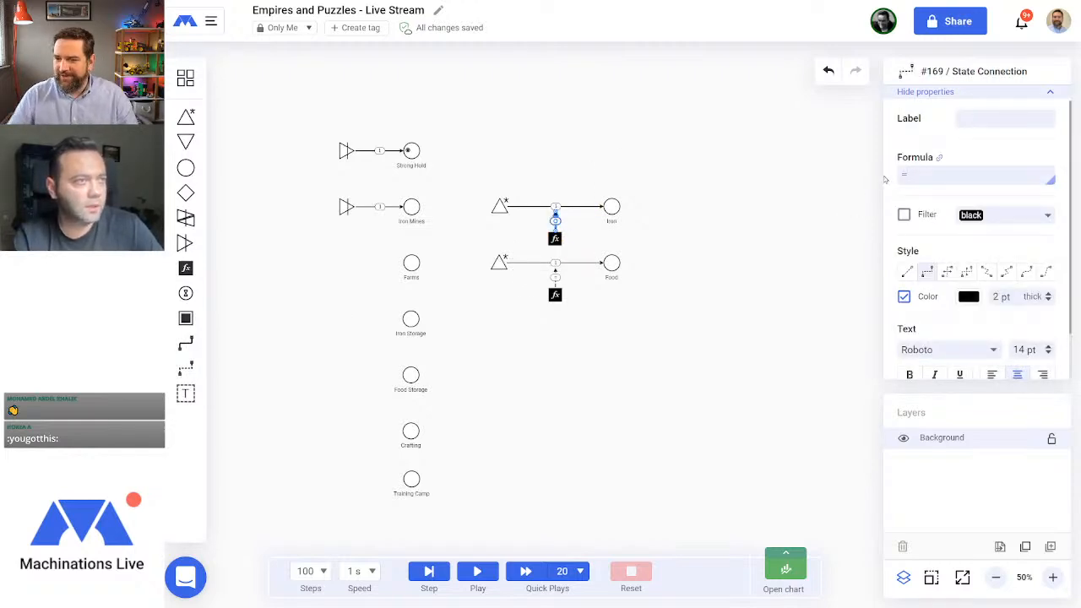
left_click(700, 413)
Step: Add a second register in each row, one below the Iron pool and one below the Food pool
left_click_drag(185, 267, 612, 239)
left_click(719, 347)
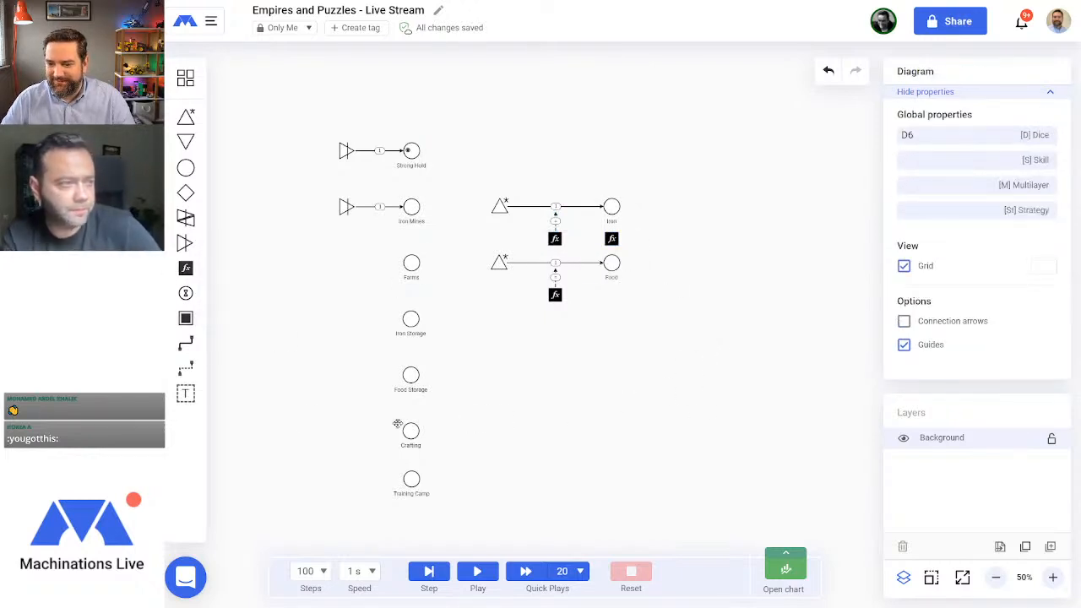
left_click_drag(186, 268, 612, 295)
left_click(661, 362)
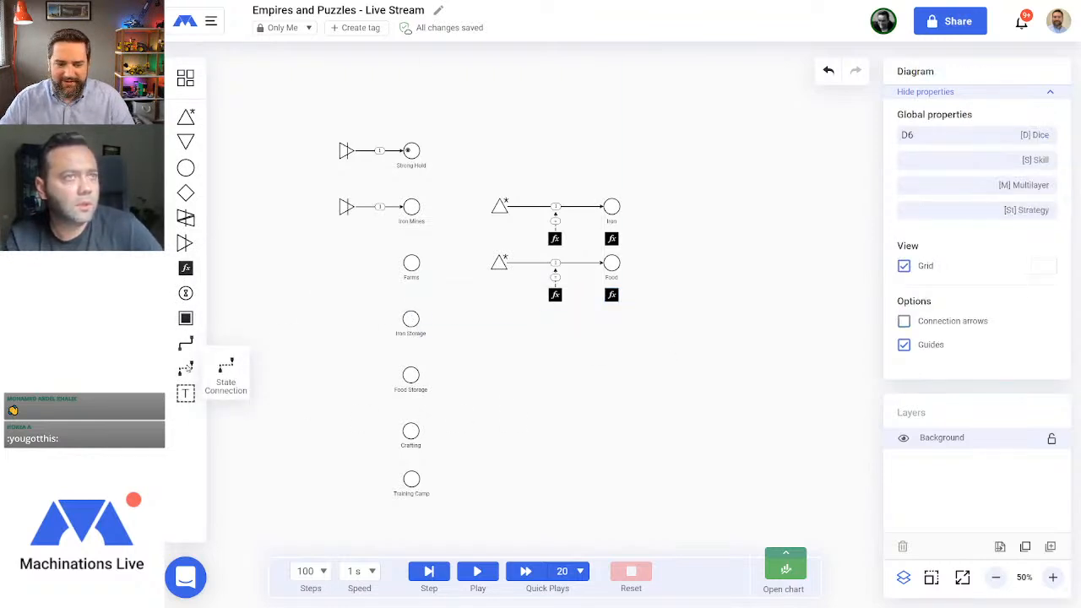
Step: Draw state connections from the registers below the Food and Iron pools to the neighbouring registers on their left
left_click_drag(185, 369, 611, 295)
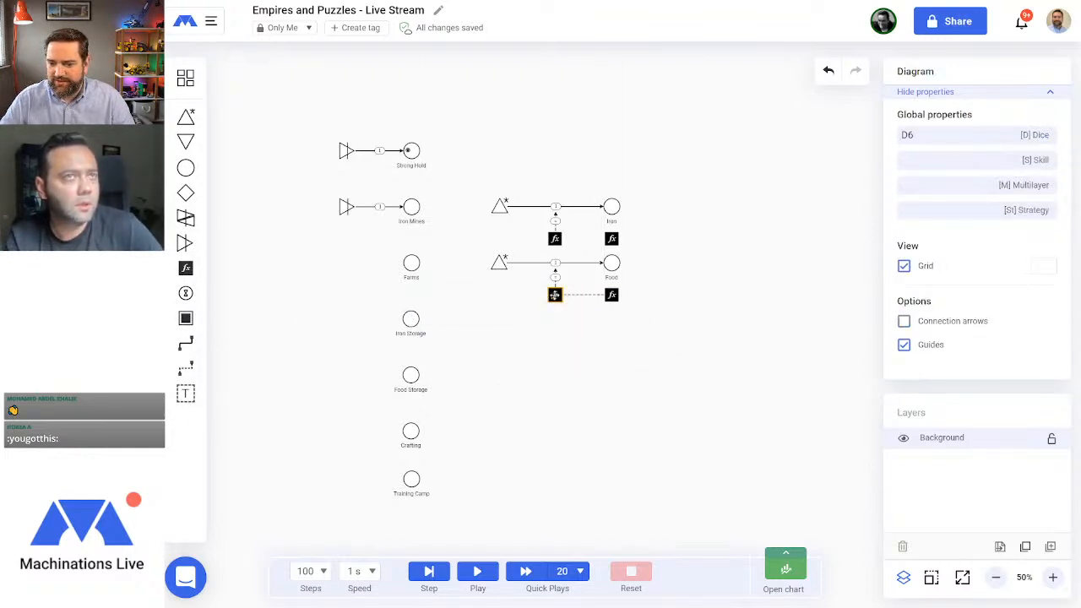
left_click(556, 295)
left_click(553, 355)
left_click_drag(185, 370, 612, 239)
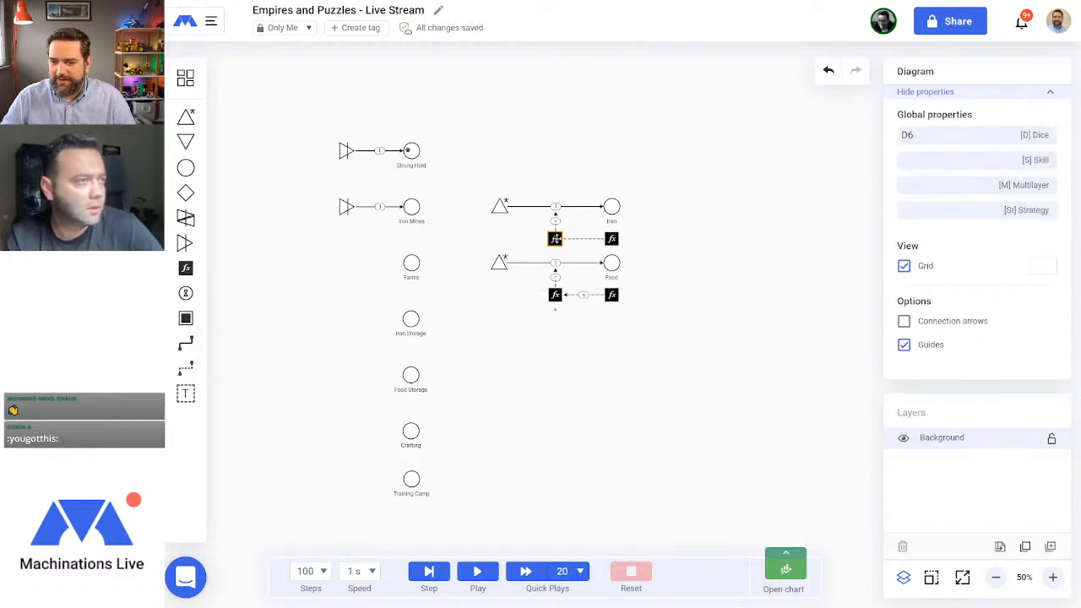
left_click(556, 239)
Step: Set the formula of the register below the Iron pool to the list [1000,1395,1600,1701,1900]
left_click(613, 239)
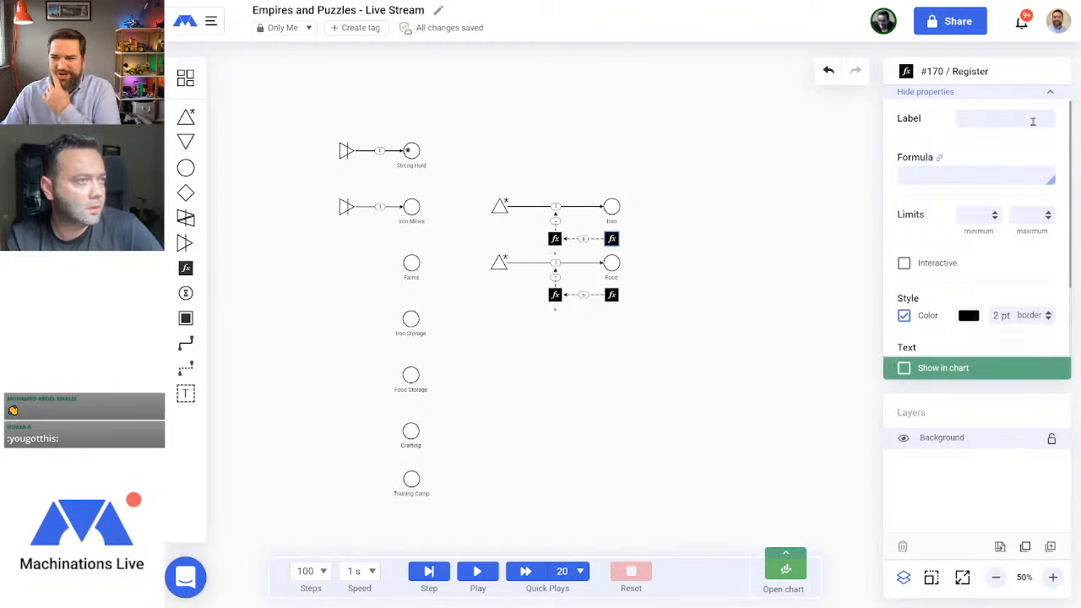
left_click(933, 173)
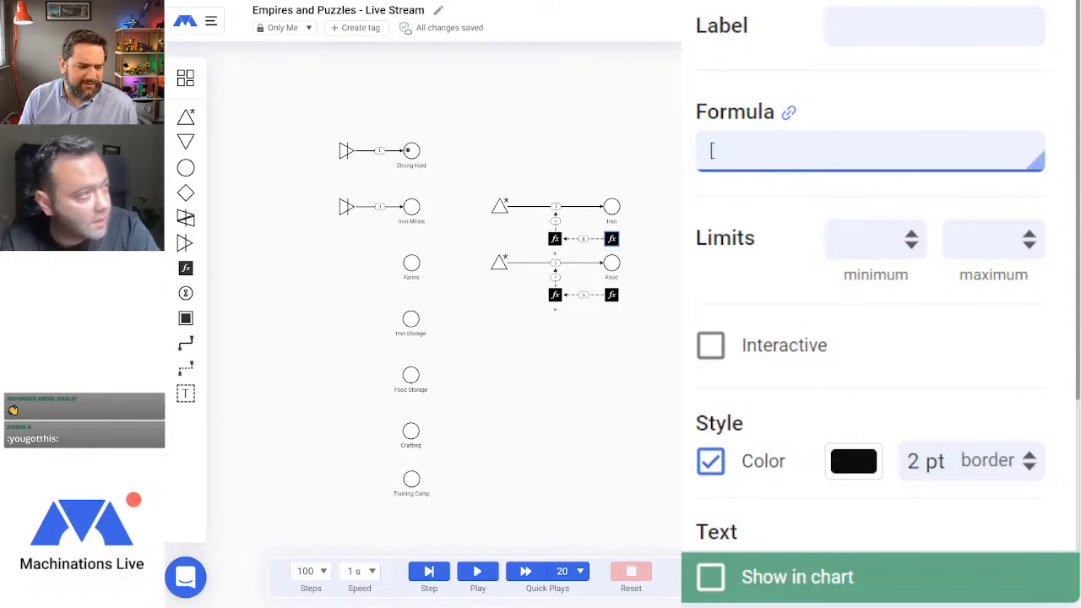
type("1395")
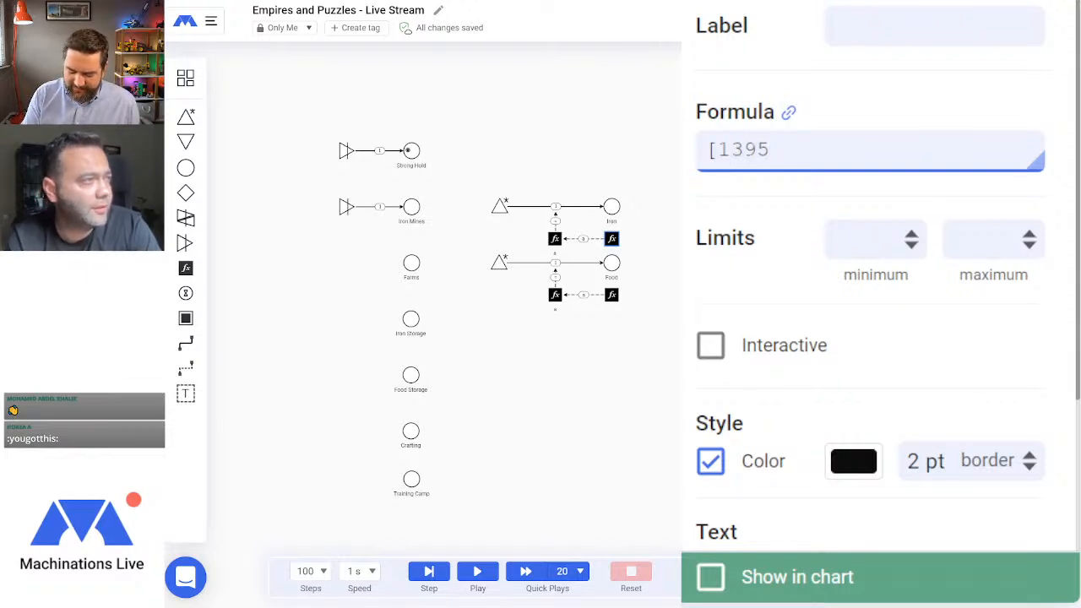
type(",1600")
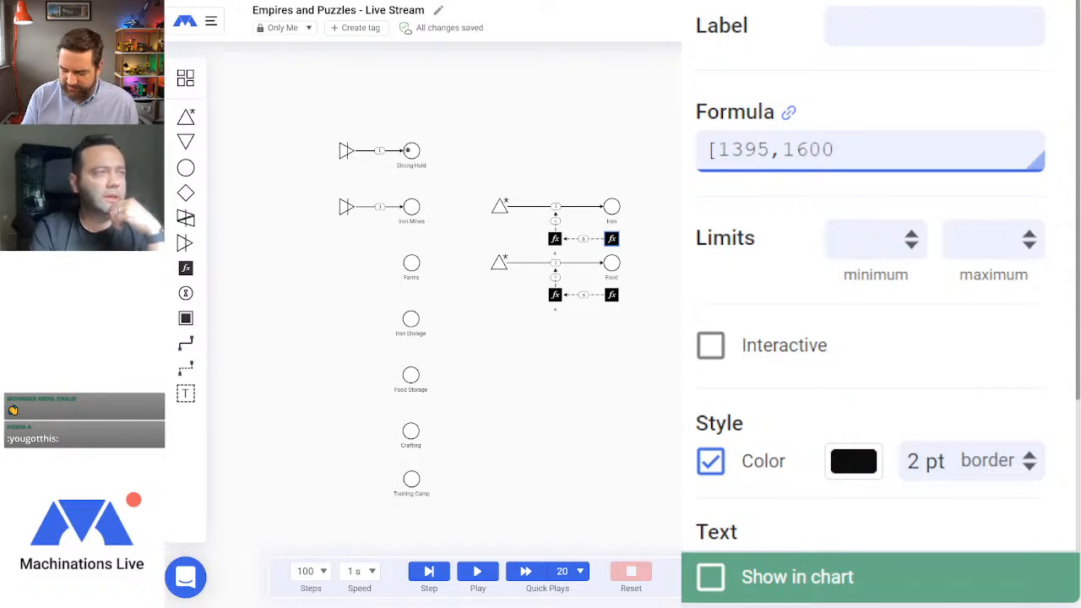
type(",")
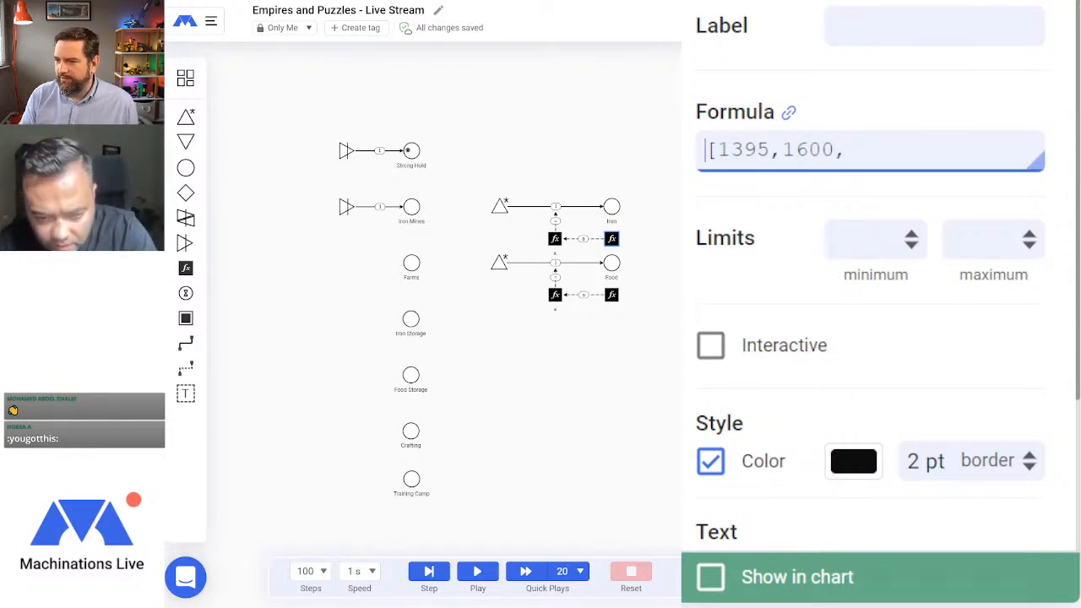
key("Right")
type("100")
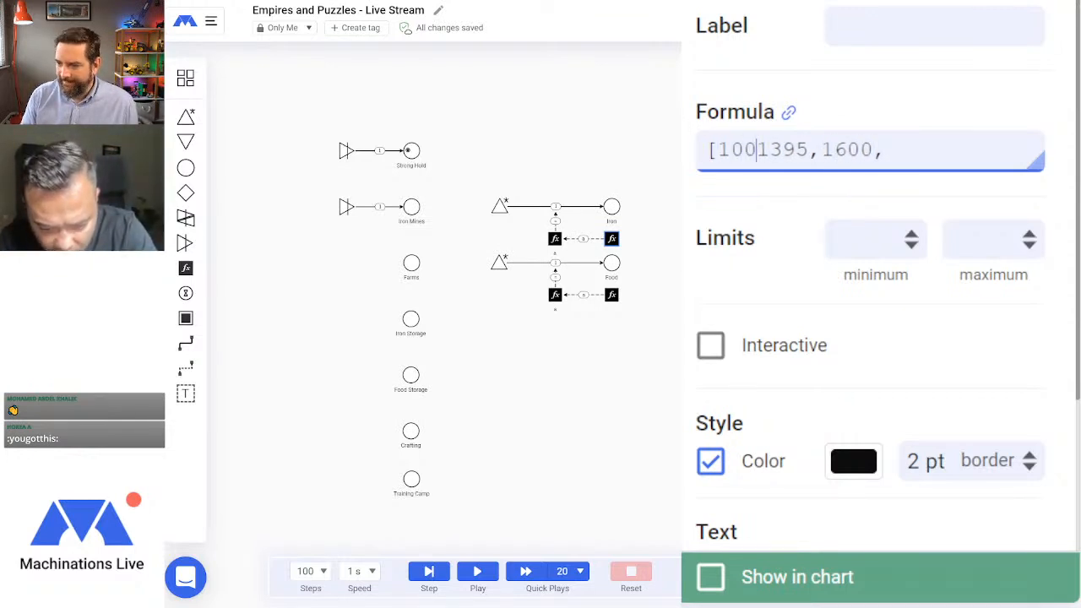
type("0,")
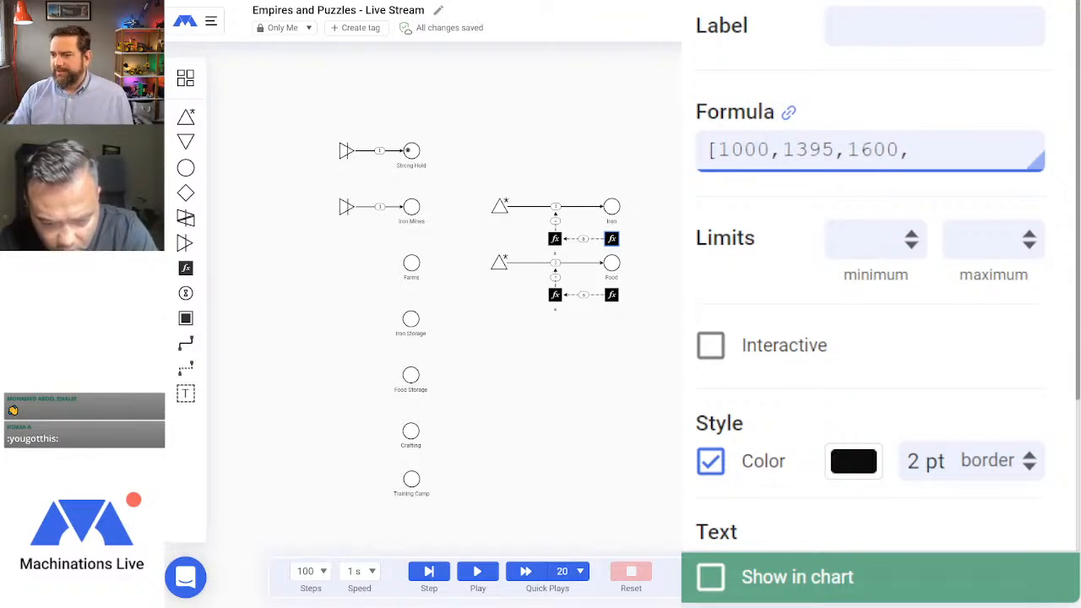
left_click(951, 152)
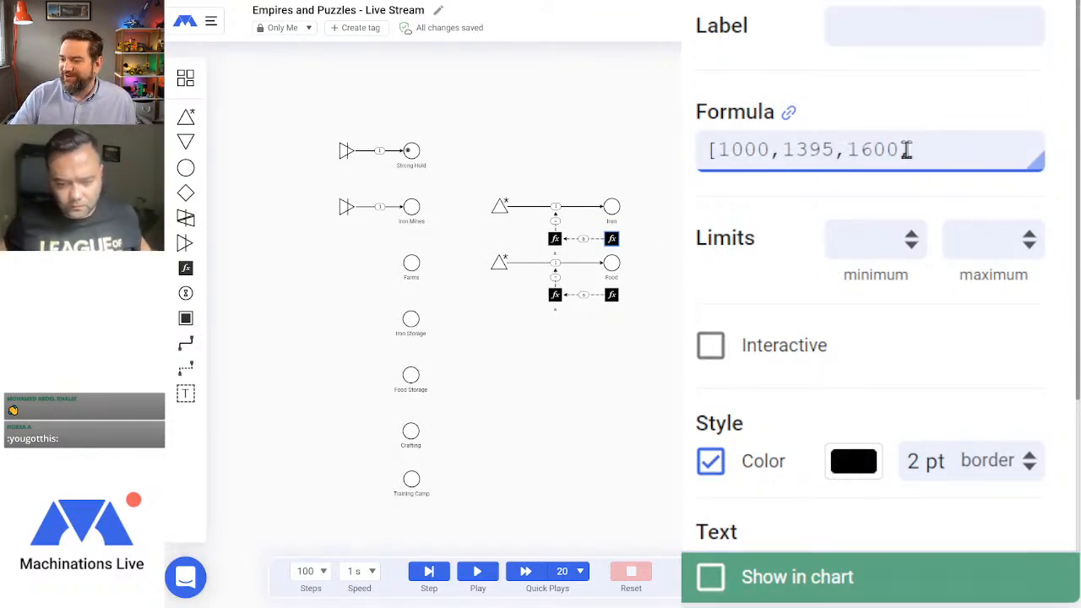
type(",")
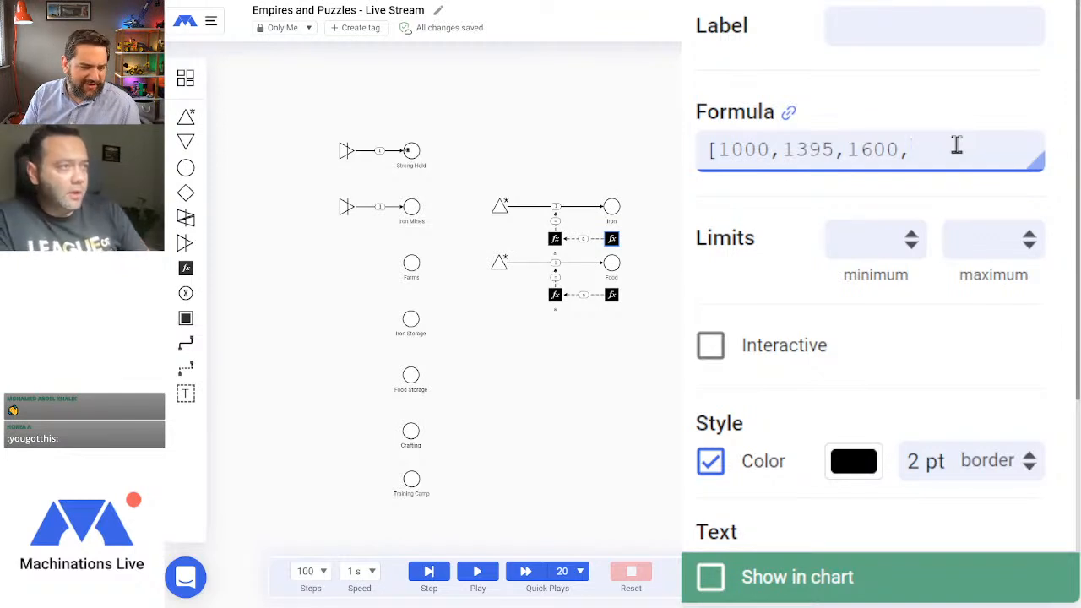
type("17")
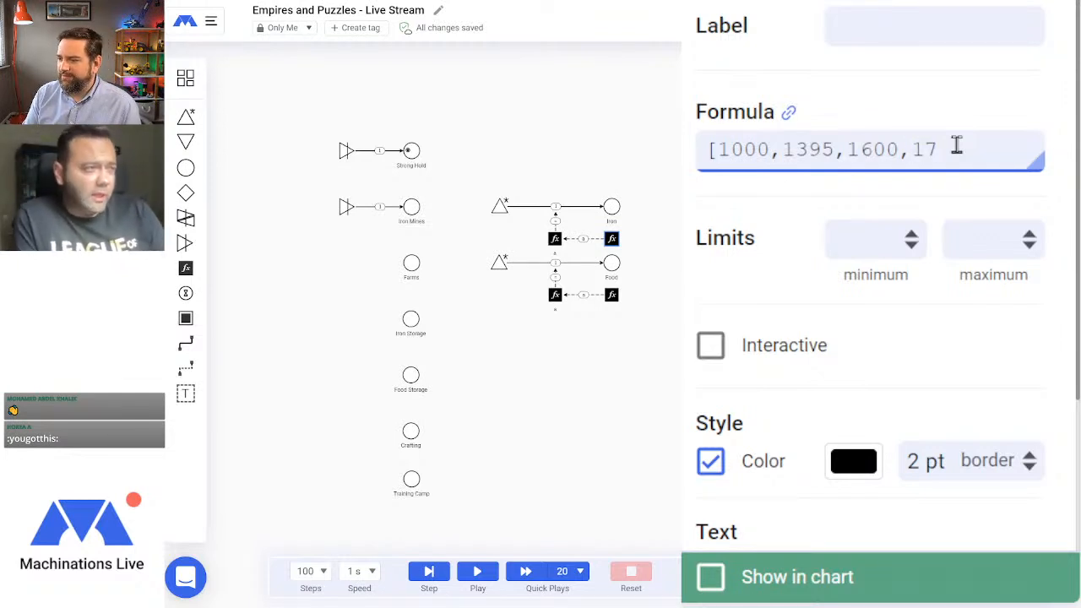
type("00,")
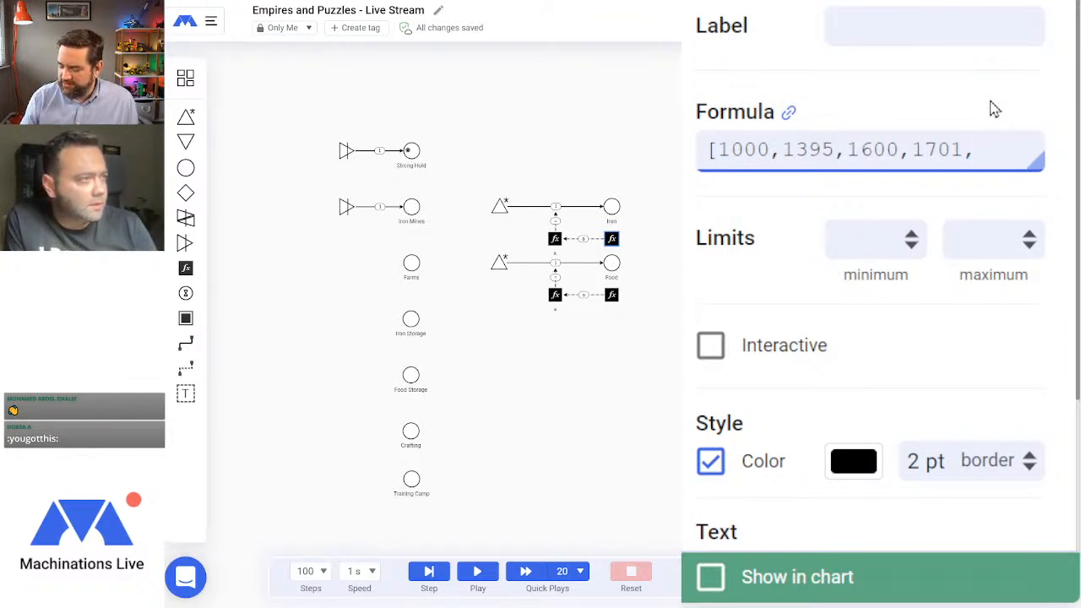
type("190")
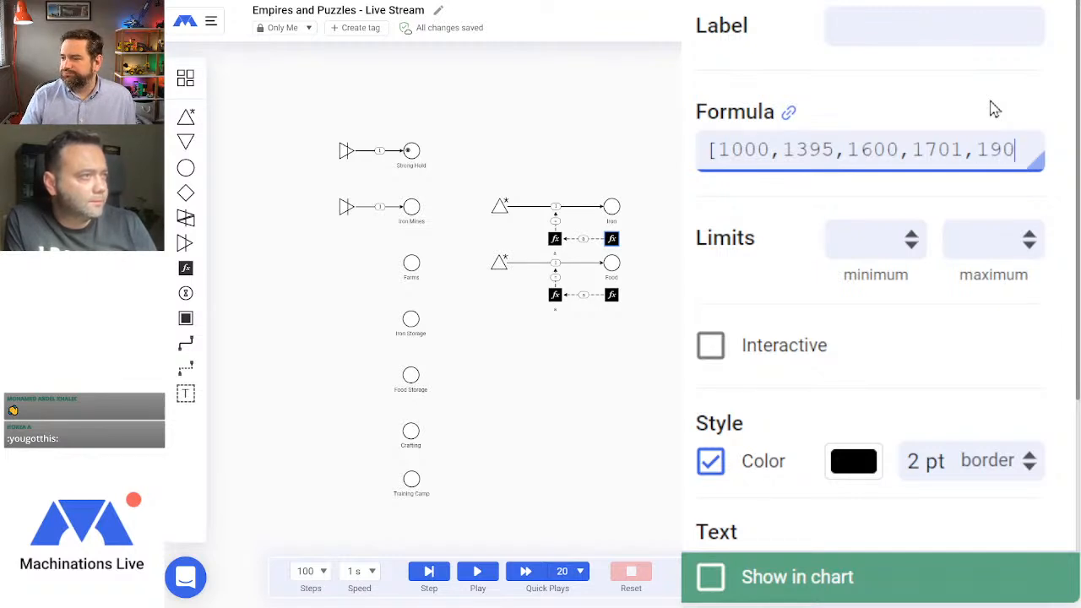
type("0]")
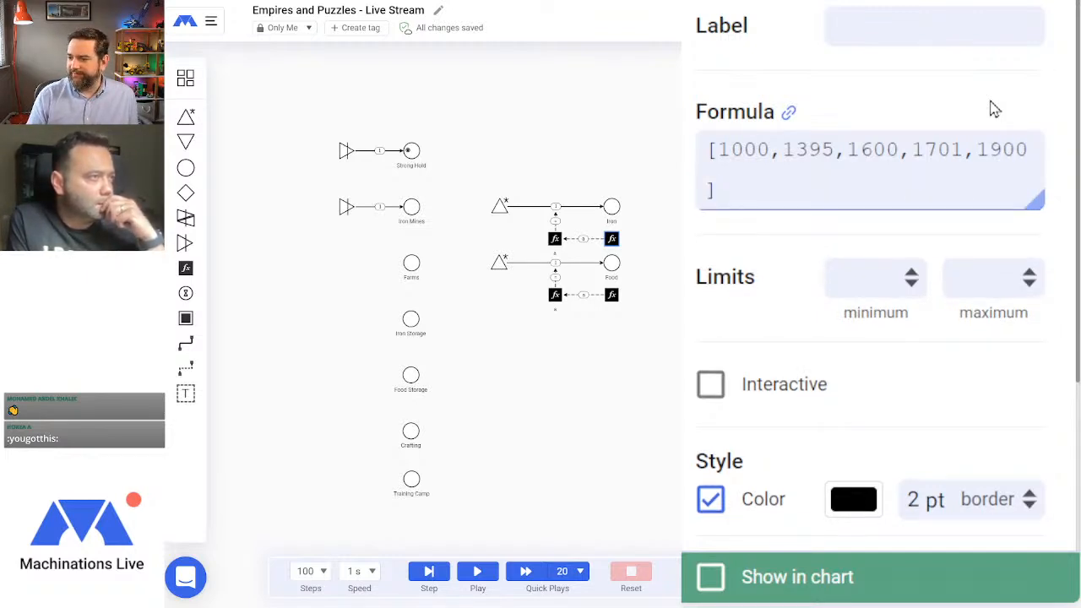
key("Return")
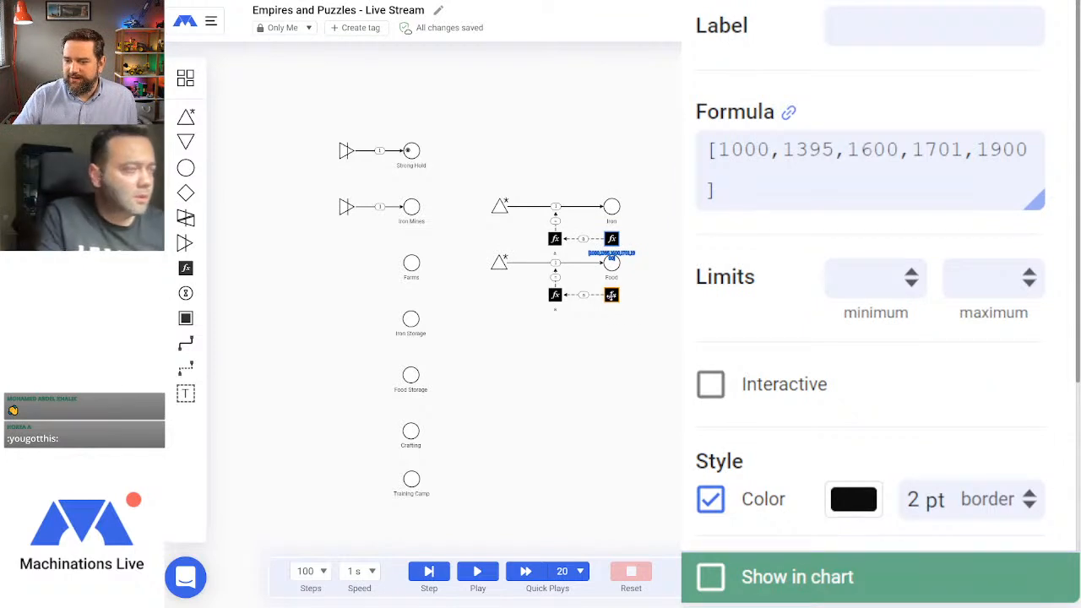
Step: Set the formula of the register below the Food pool to the list [720,795,905,1002,1200]
left_click(612, 294)
left_click(761, 147)
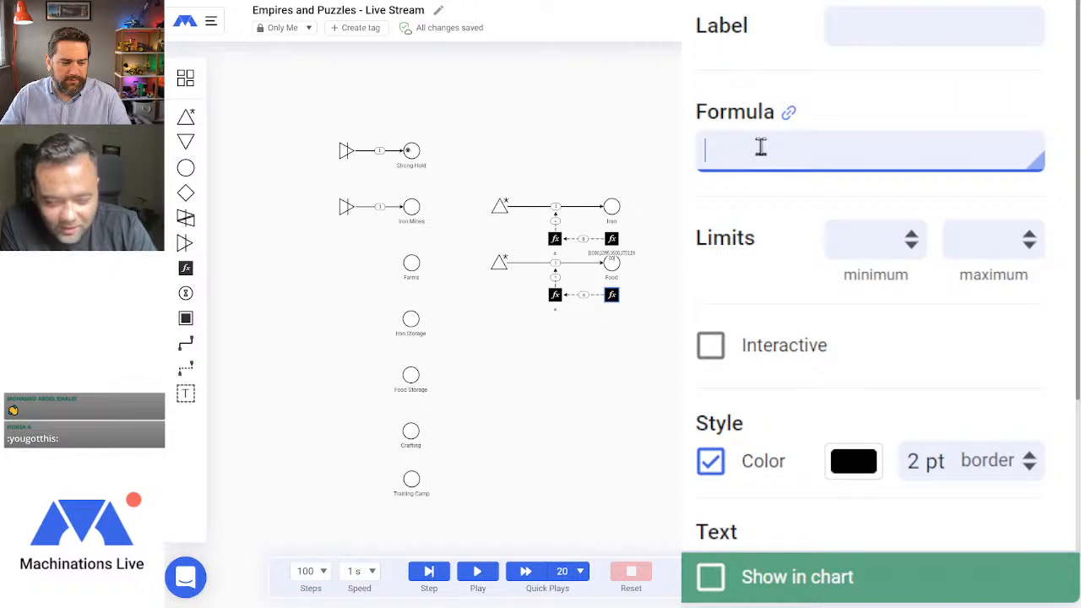
type("[")
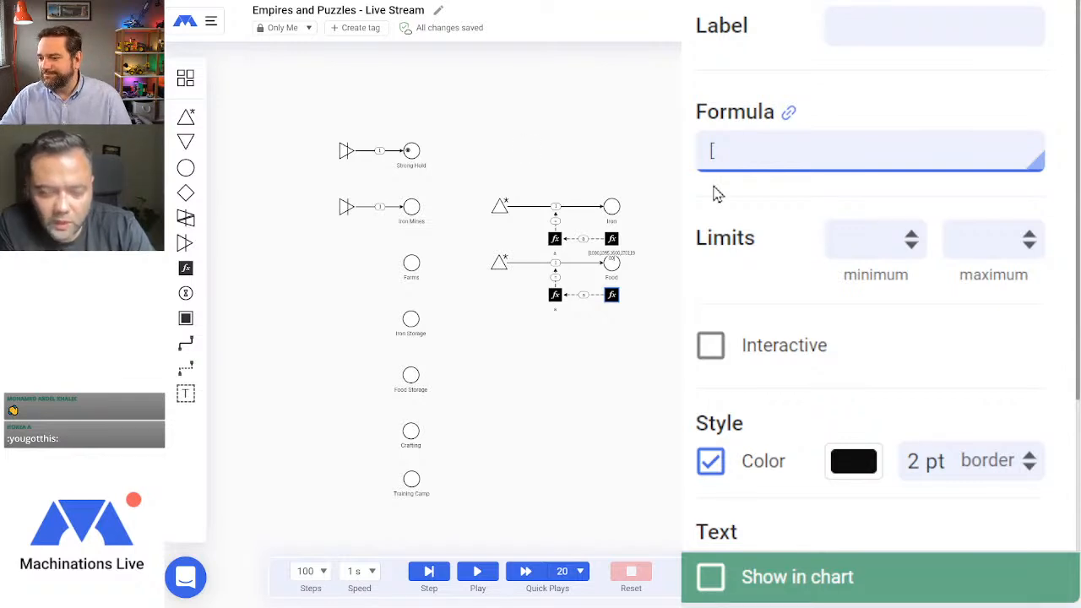
type("720")
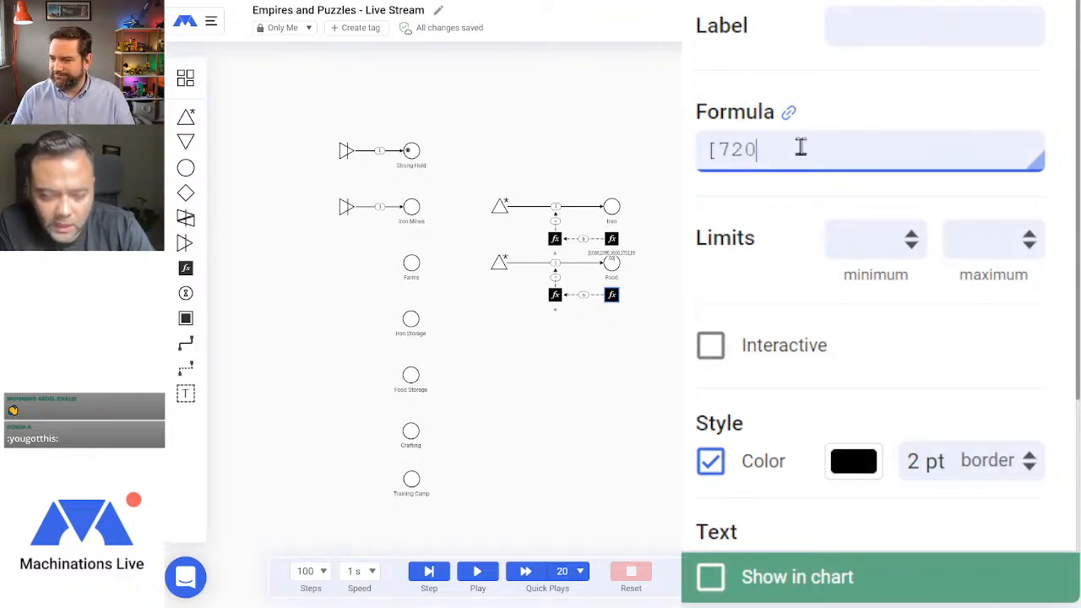
type(",")
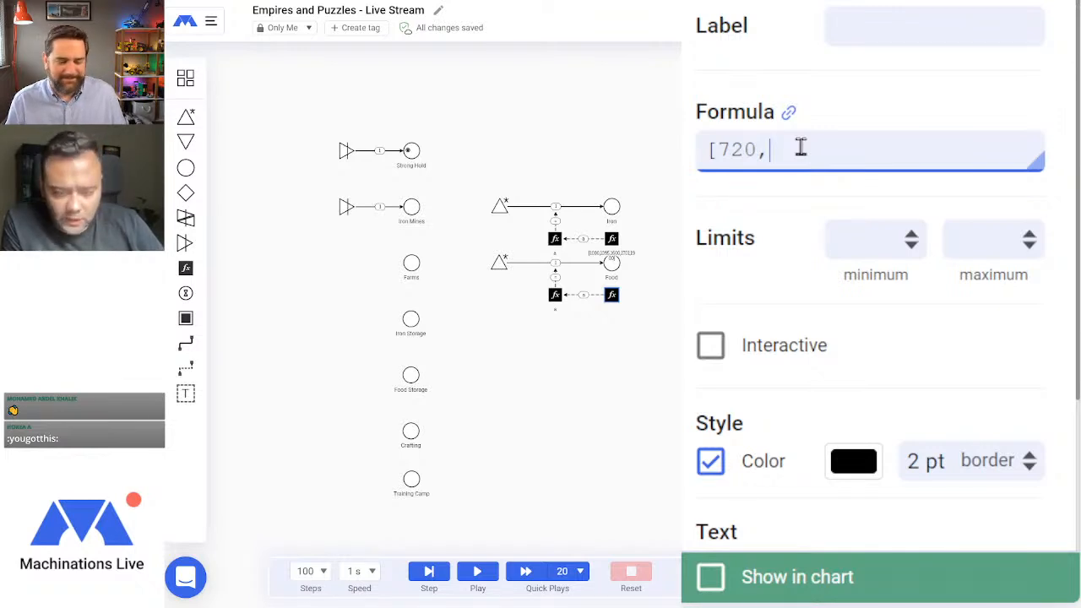
type("79")
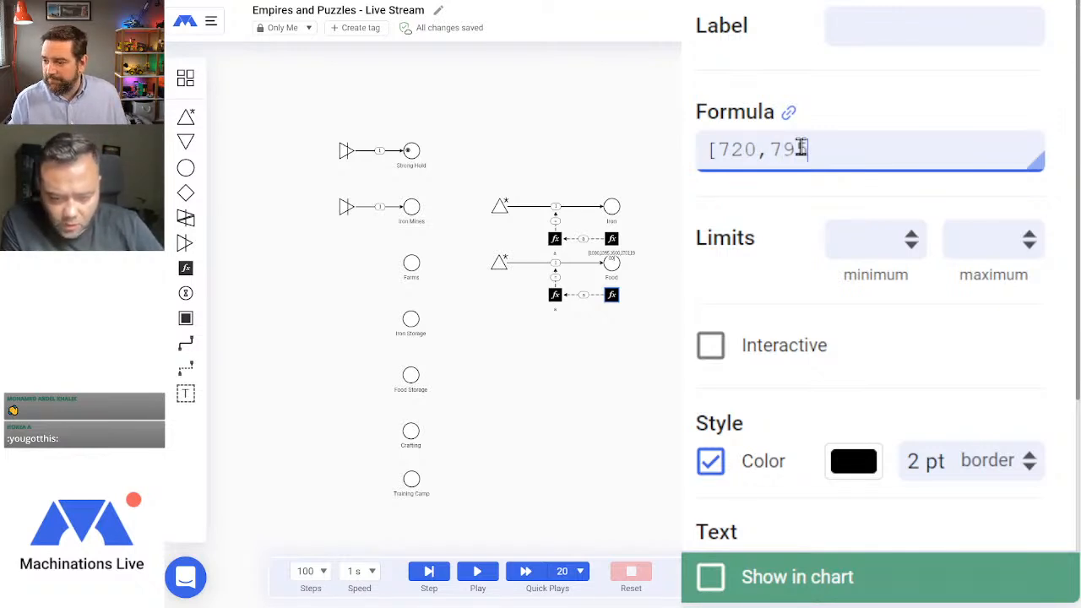
type("5,")
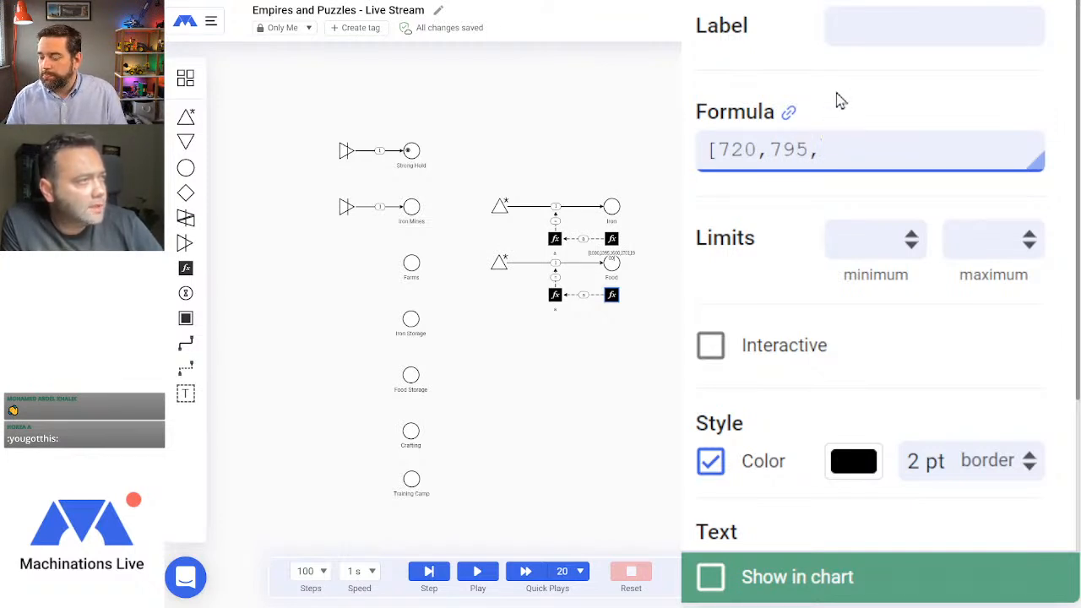
type("905,")
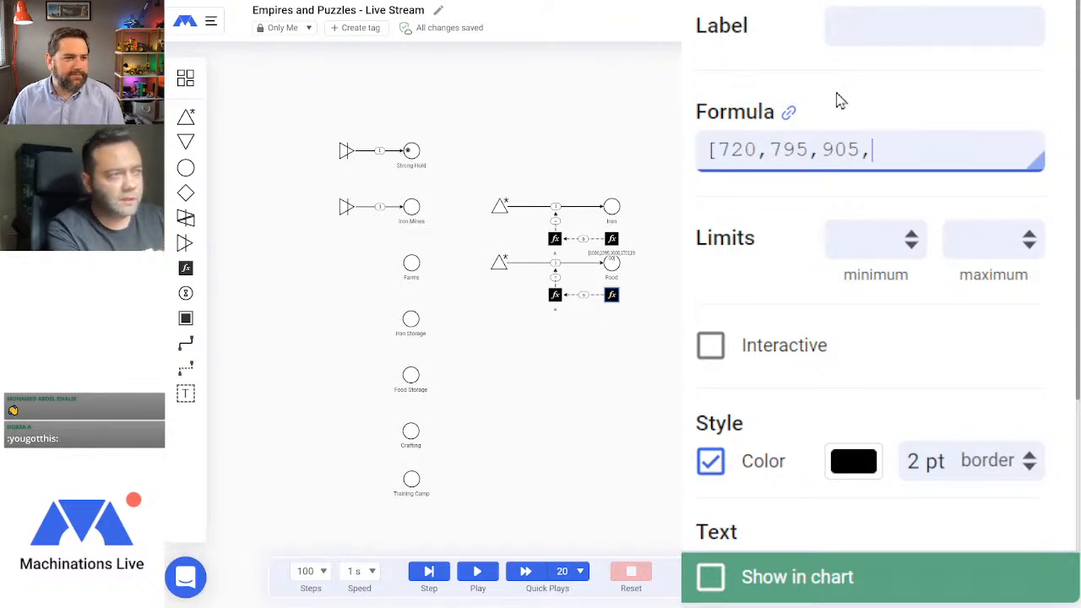
type("1")
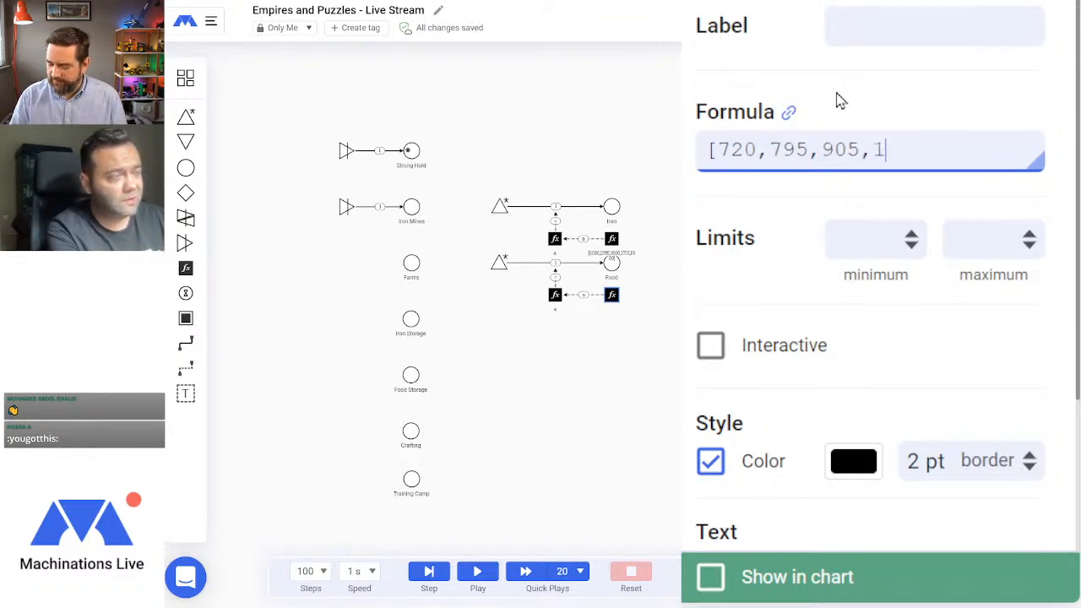
type("002")
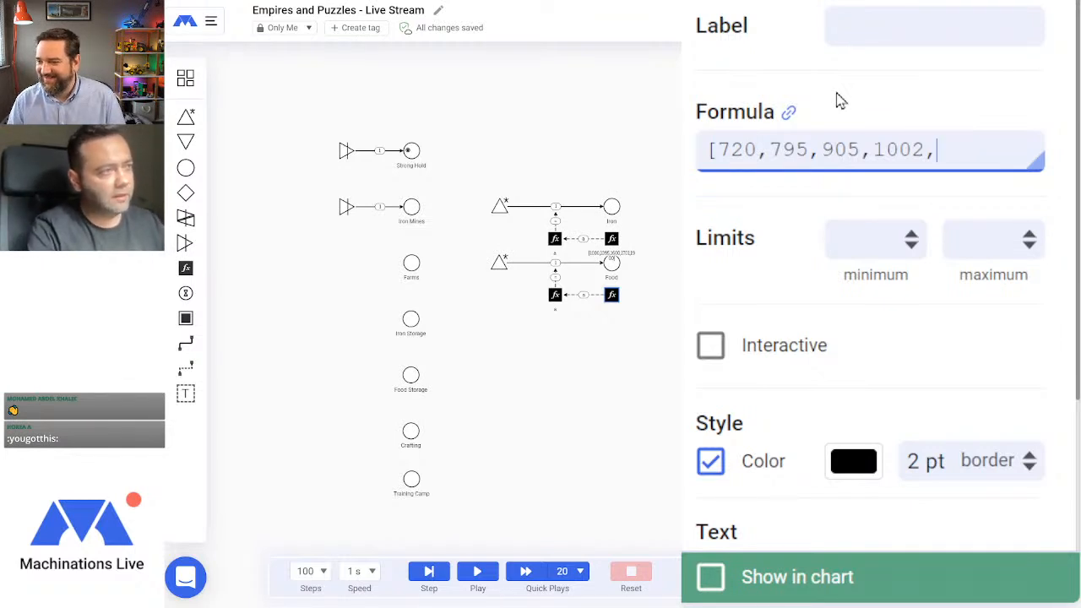
type(",1200")
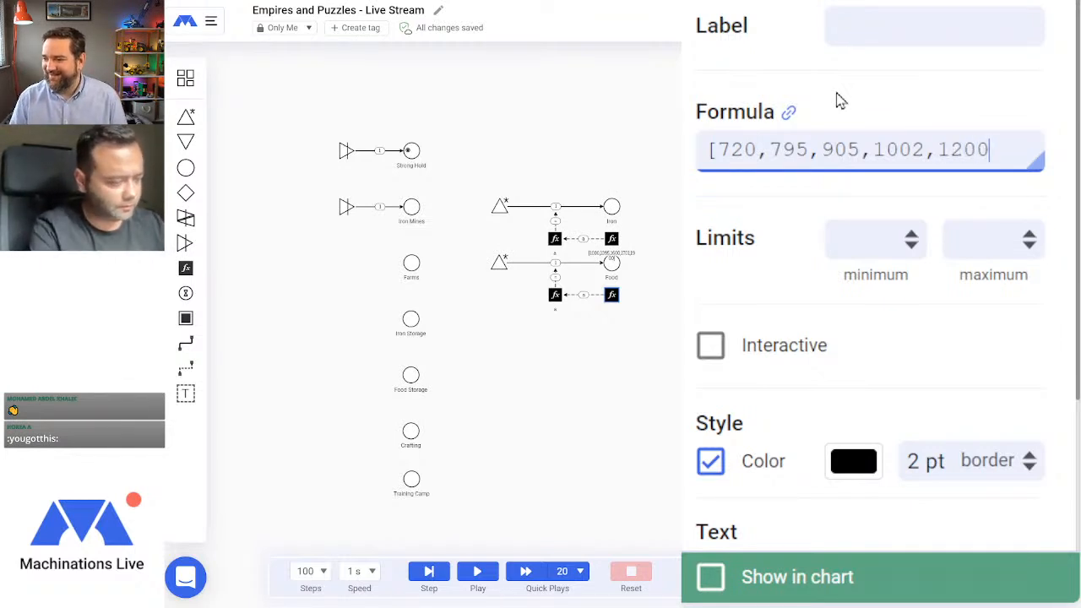
type("]")
key("Return")
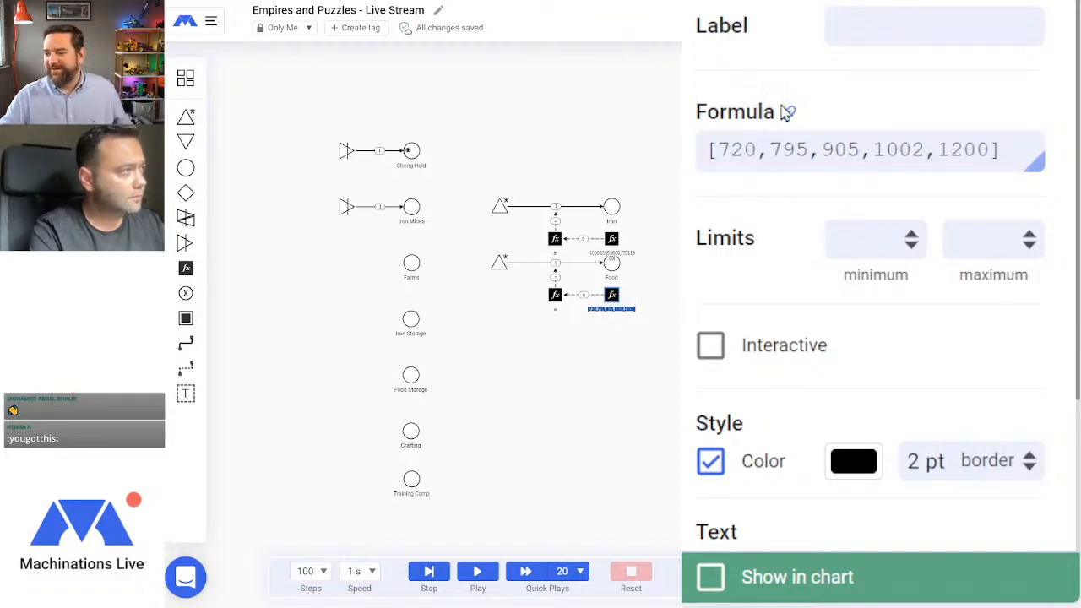
Step: Move the Iron Storage, Food Storage, Crafting and Training Camp pools further down, leaving a large gap below Farms
left_click(576, 376)
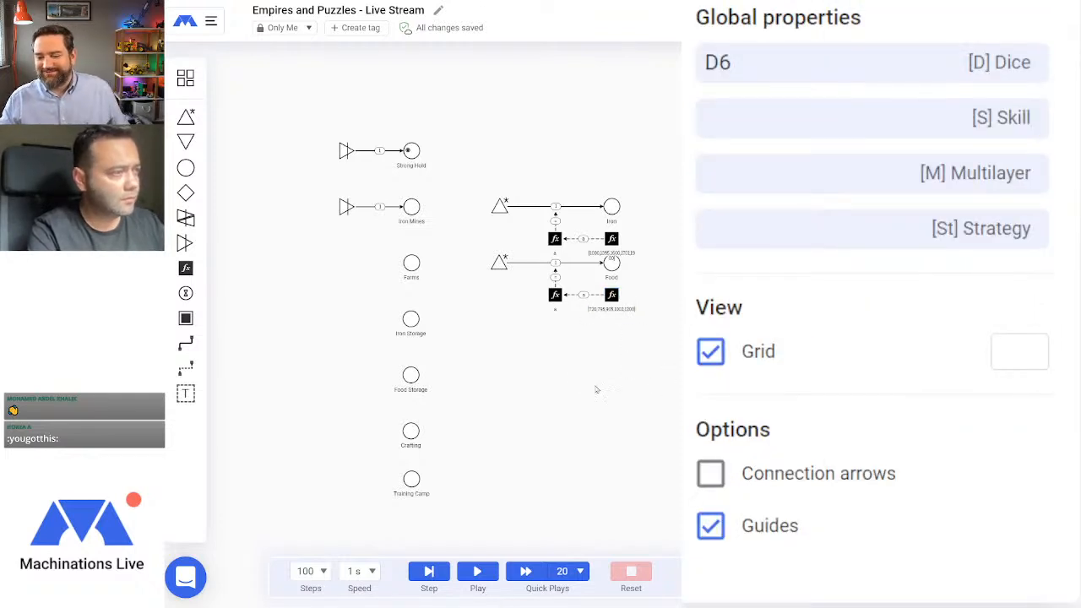
scroll(587, 400, "up", 3)
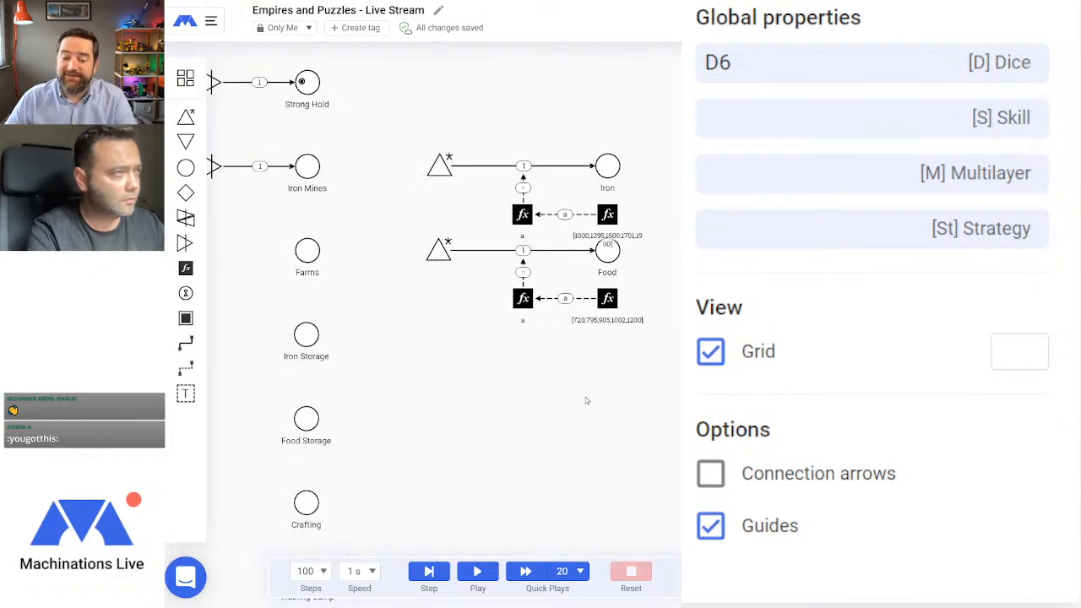
left_click_drag(517, 401, 724, 396)
left_click(518, 164)
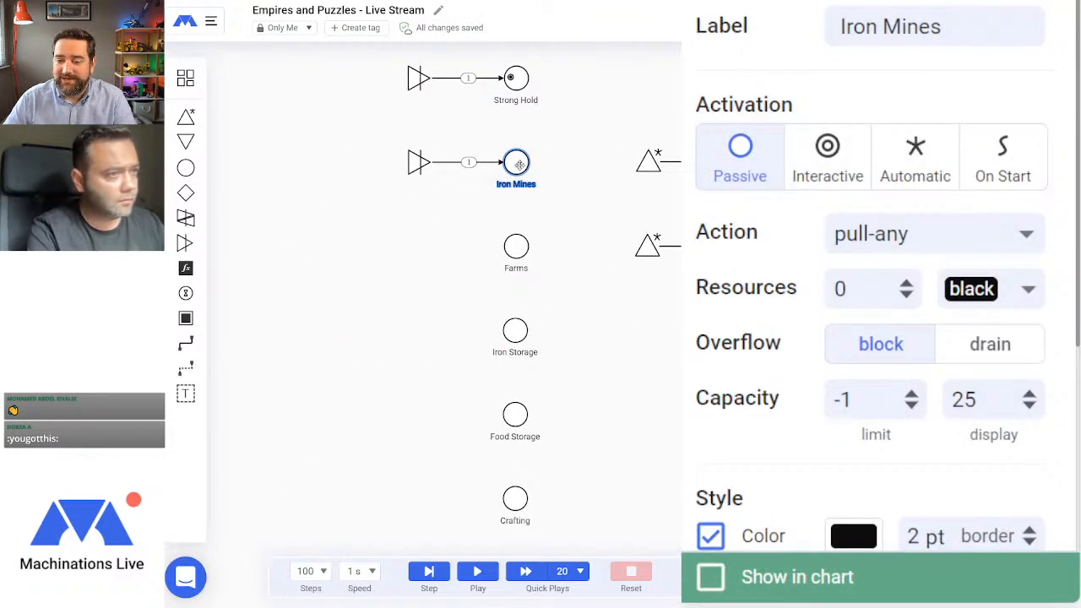
left_click(516, 246)
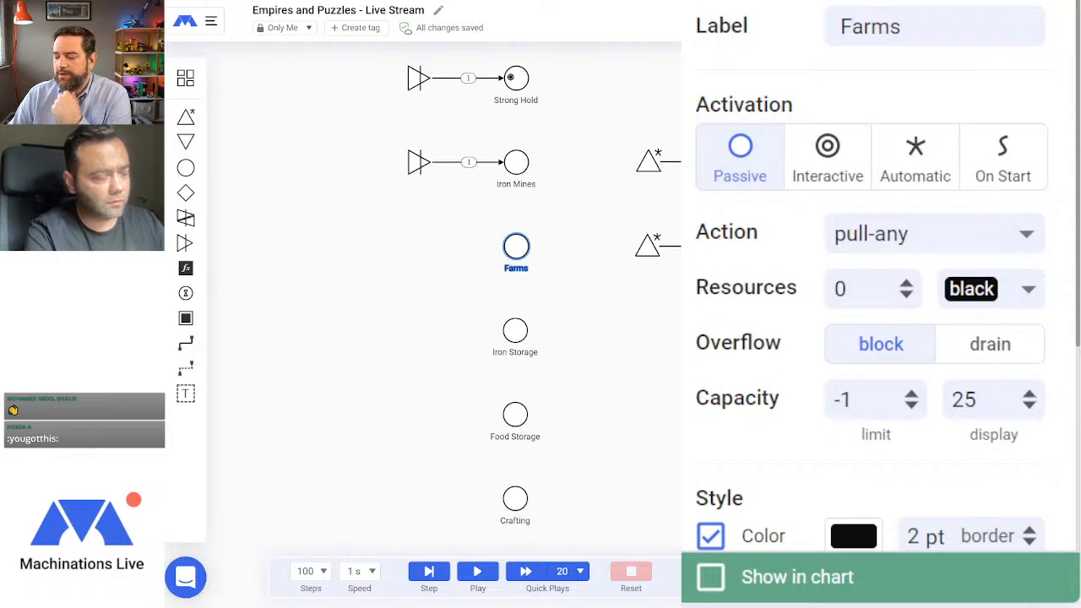
scroll(619, 284, "down", 3)
left_click_drag(630, 479, 573, 410)
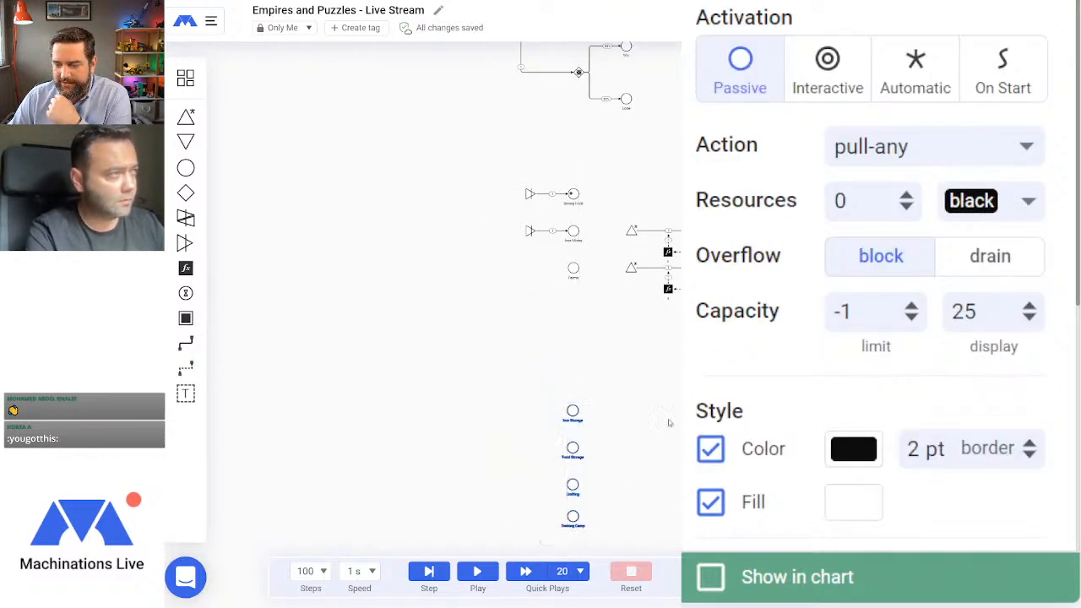
left_click(666, 398)
Step: Relabel the Iron Mines pool as "Iron Mine 1"
scroll(616, 281, "up", 4)
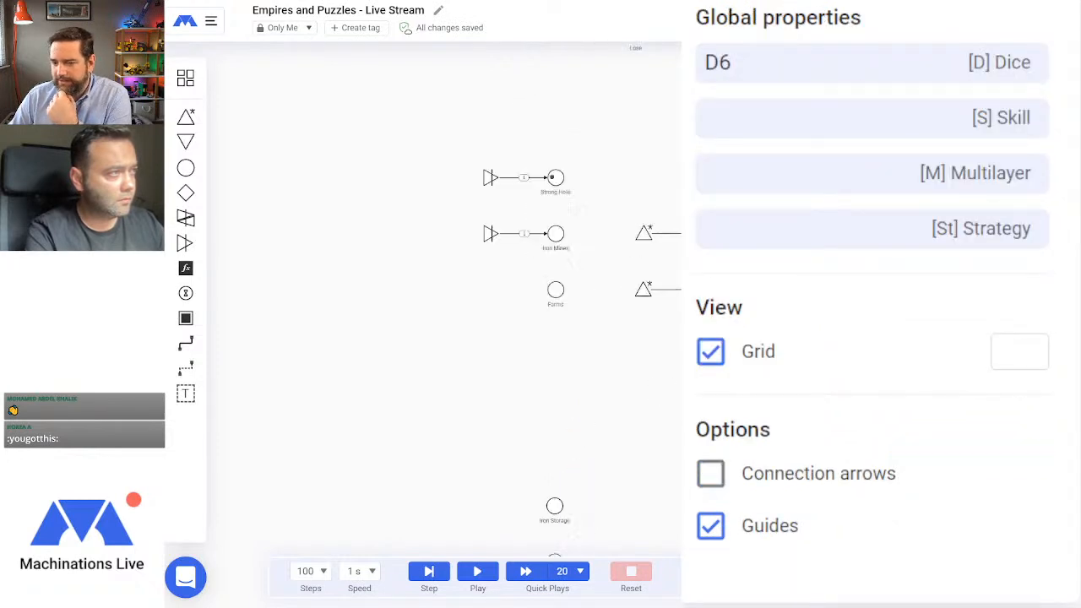
left_click(524, 208)
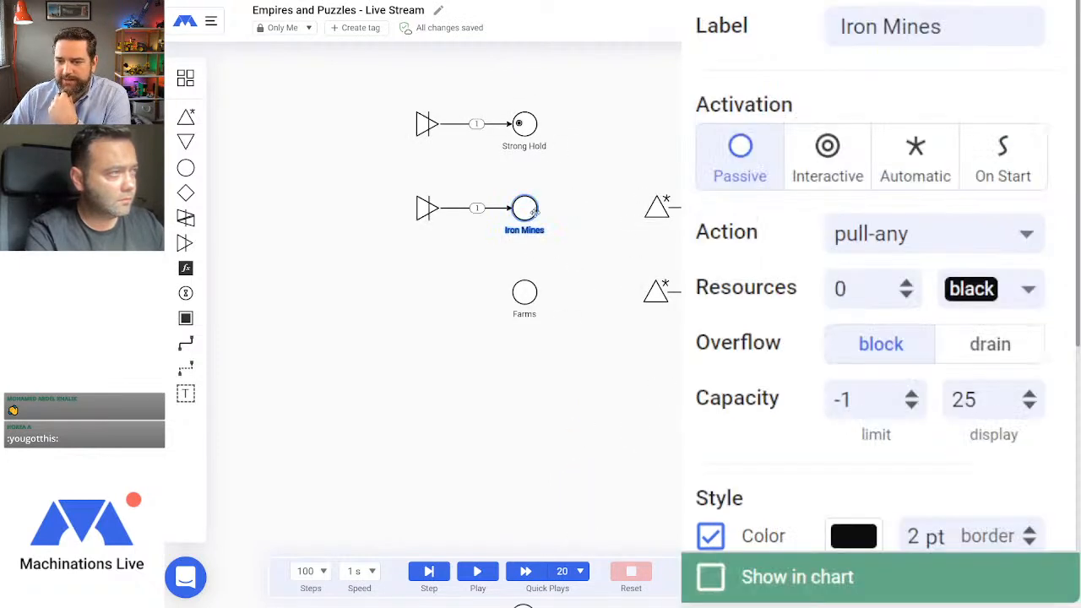
left_click_drag(967, 25, 936, 27)
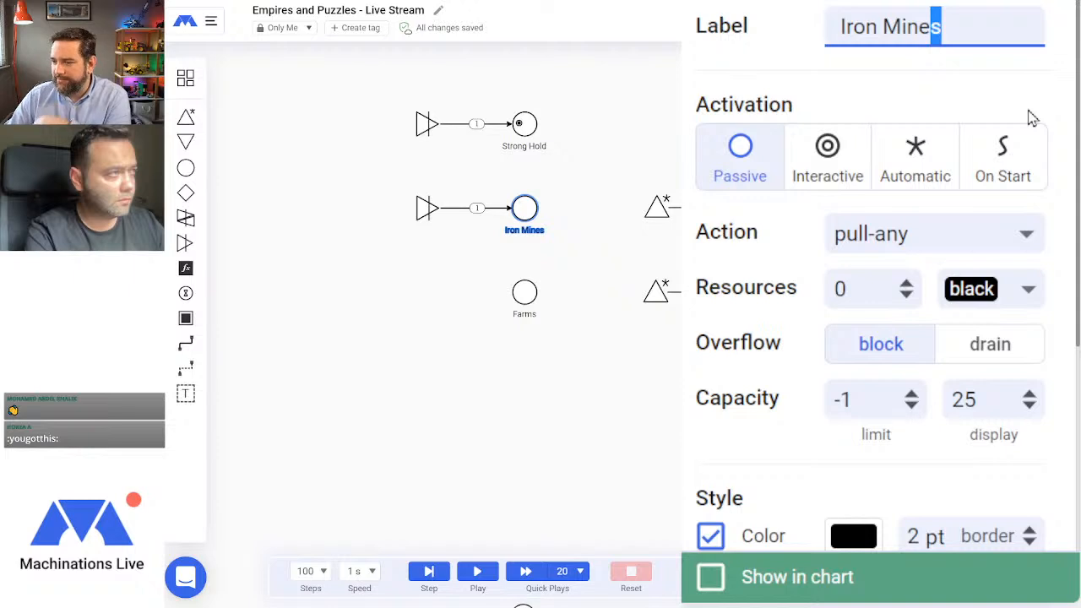
key("BackSpace")
key("Return")
left_click(978, 15)
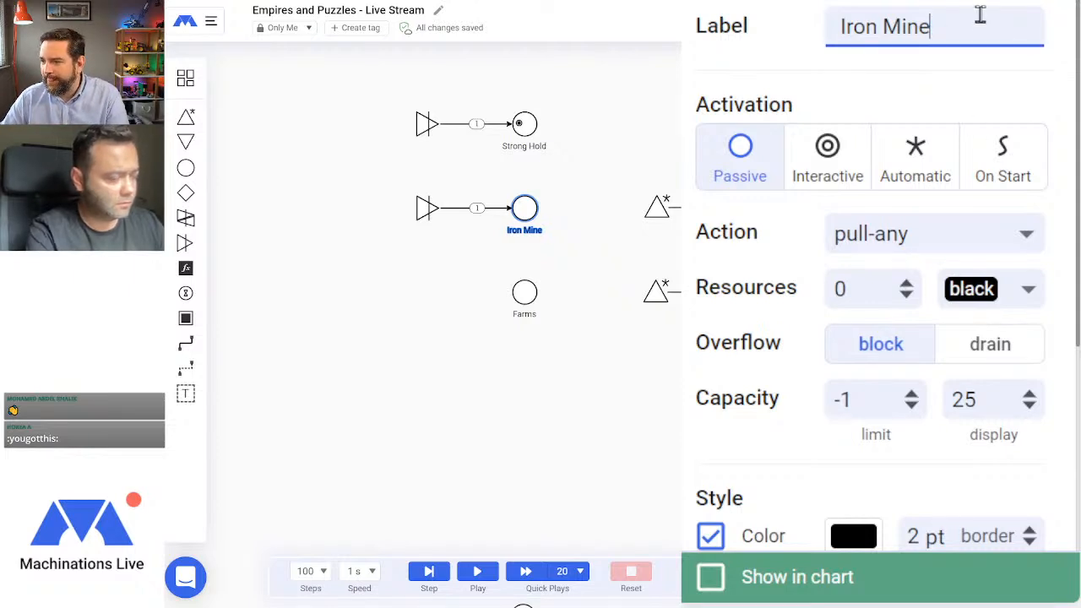
type("1")
key("Return")
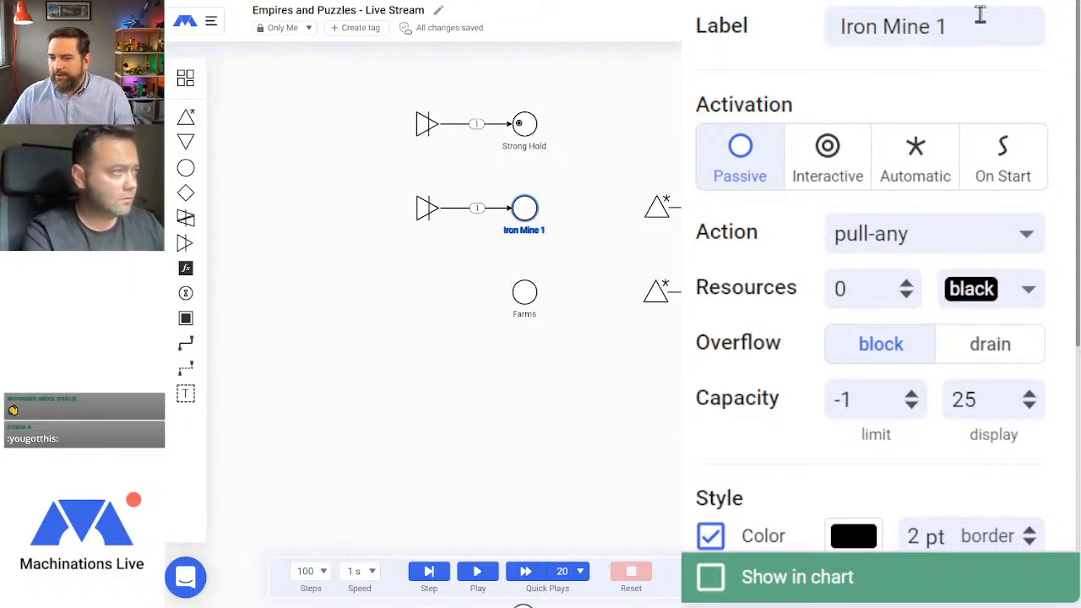
Step: Move the Farms pool straight down to free space below Iron Mine 1
left_click(549, 297)
left_click_drag(548, 296, 549, 525)
left_click(558, 446)
Step: Paste three copies of the Iron Mine 1 pool with its converter and connection, aligned in rows beneath the original
left_click_drag(383, 169, 590, 285)
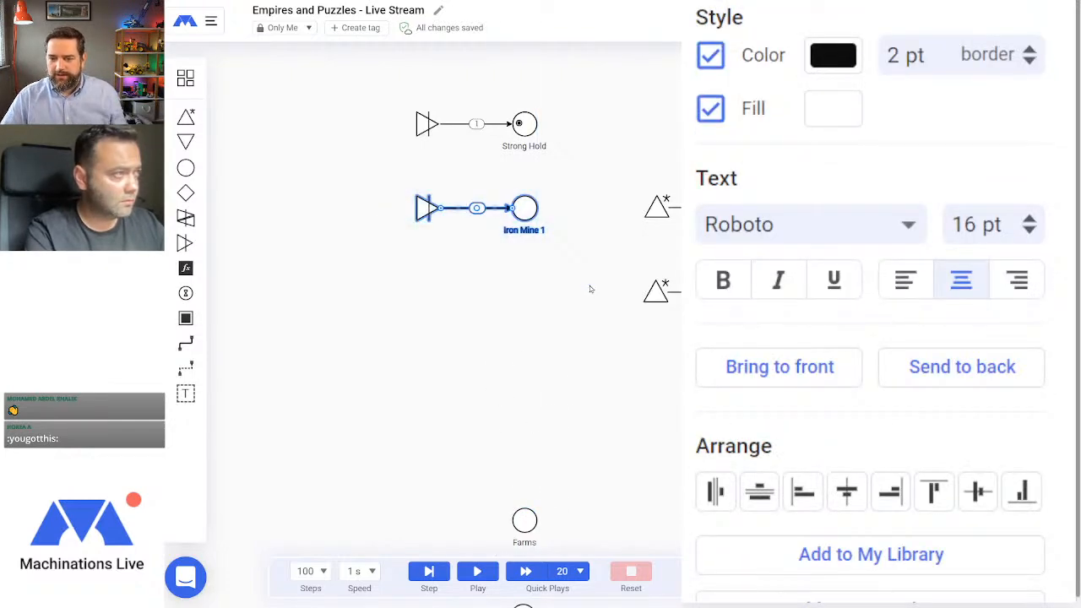
right_click(465, 301)
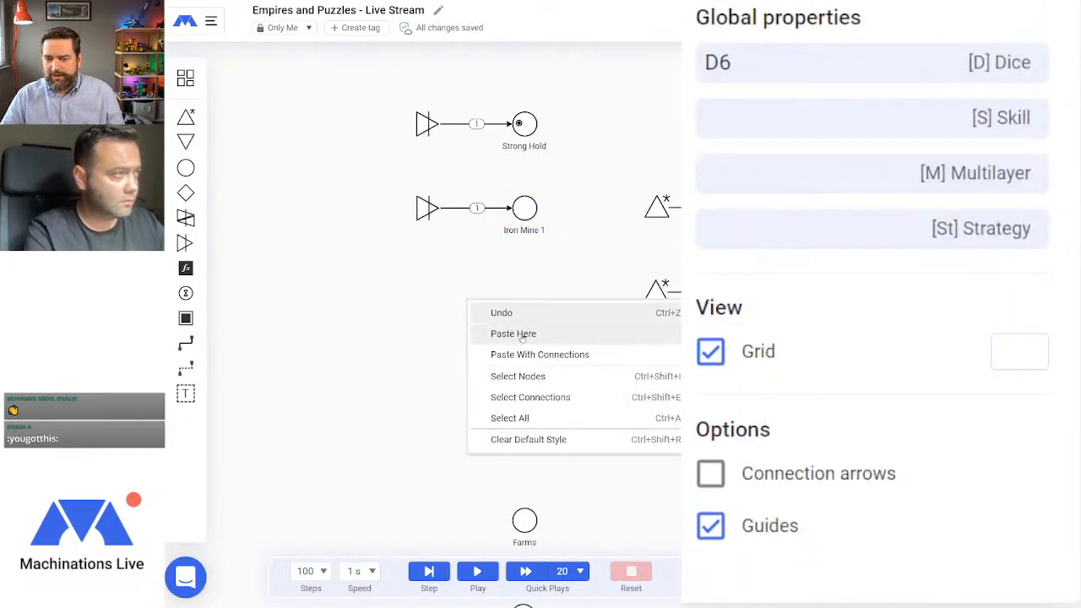
left_click(465, 326)
left_click_drag(473, 276, 428, 290)
right_click(428, 381)
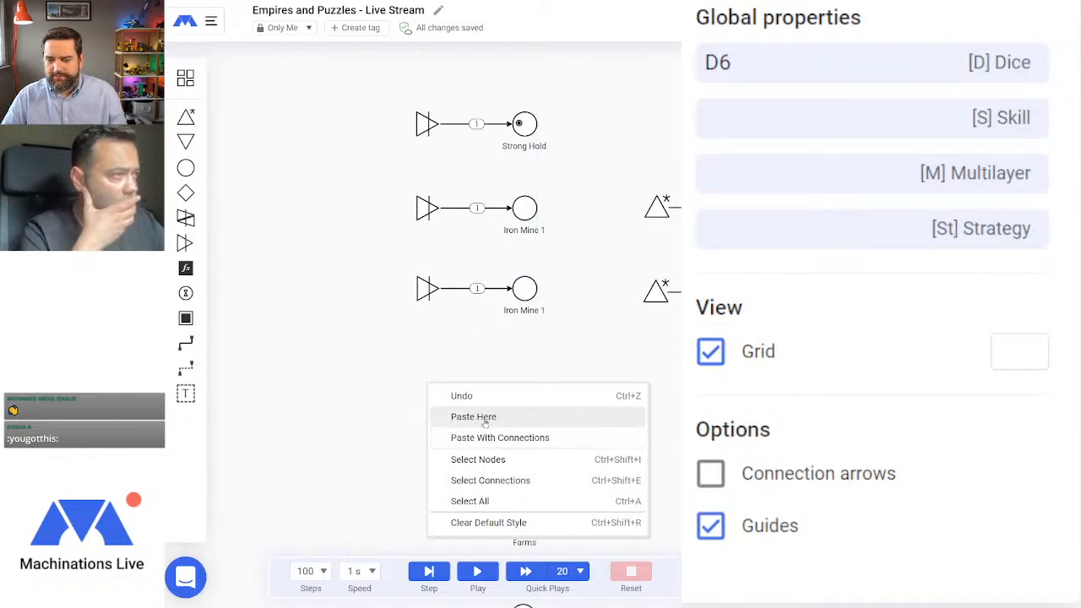
left_click(484, 416)
left_click_drag(433, 361, 426, 364)
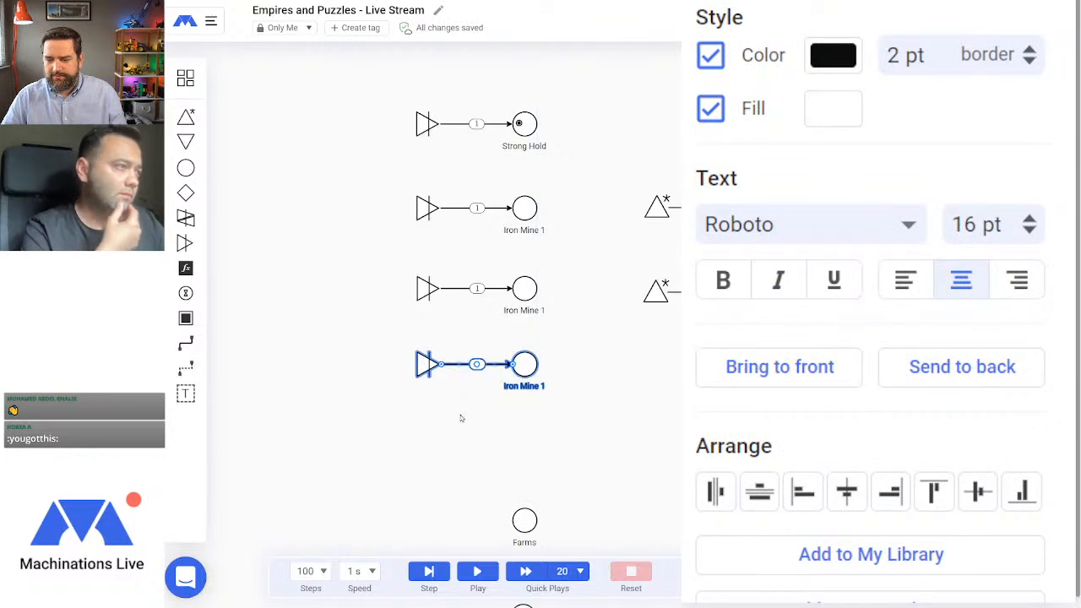
right_click(455, 433)
left_click(498, 464)
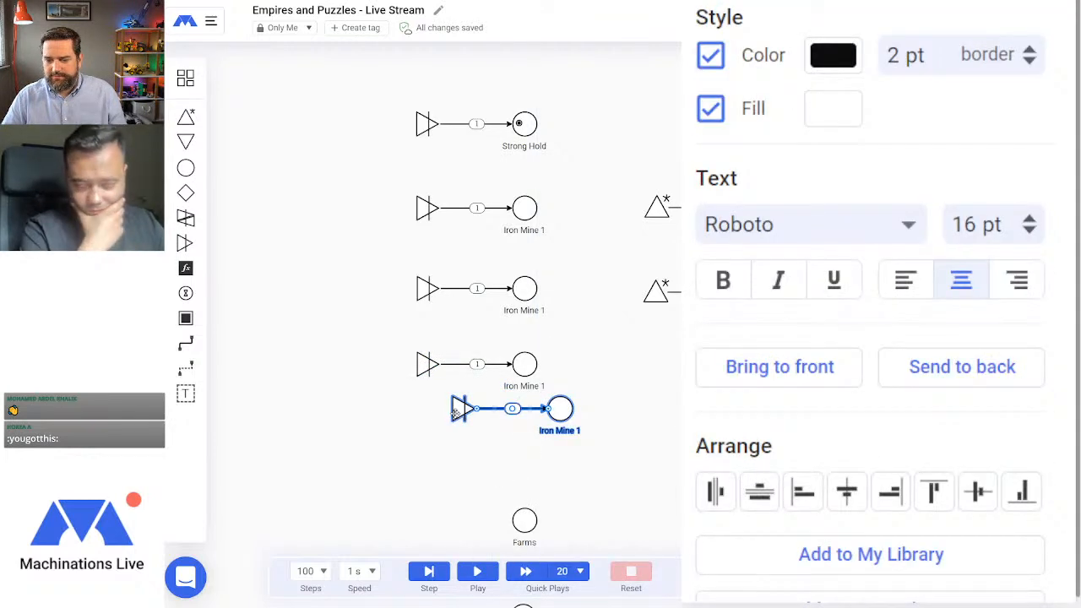
left_click_drag(456, 411, 427, 448)
left_click(605, 393)
Step: Relabel the three copied pools, from upper to lower, as "Iron Mine 2", "Iron Mine 3" and "Iron Mine 4"
left_click(525, 287)
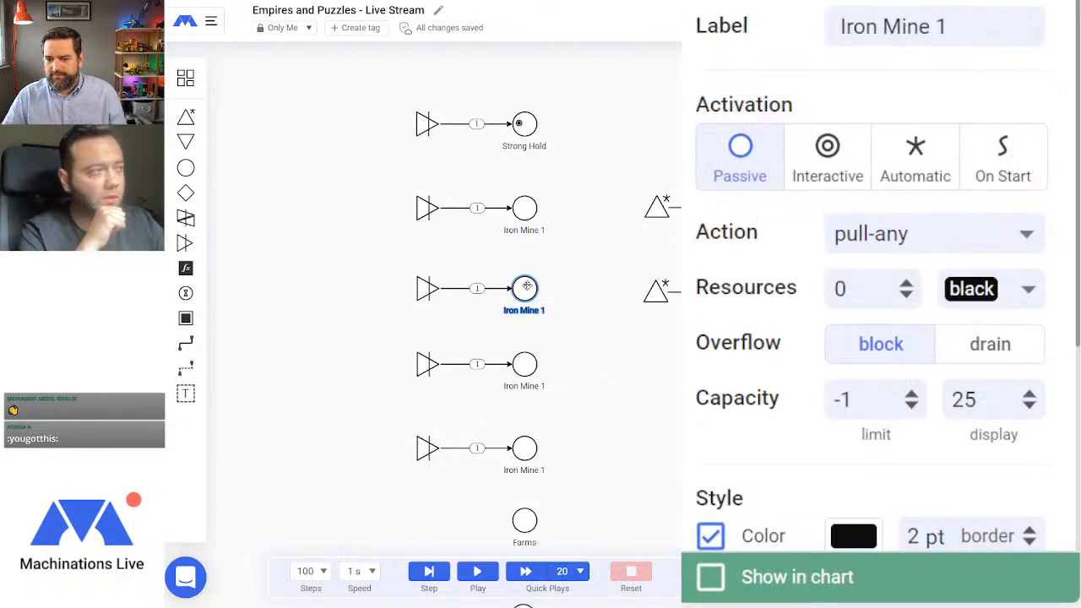
double_click(940, 26)
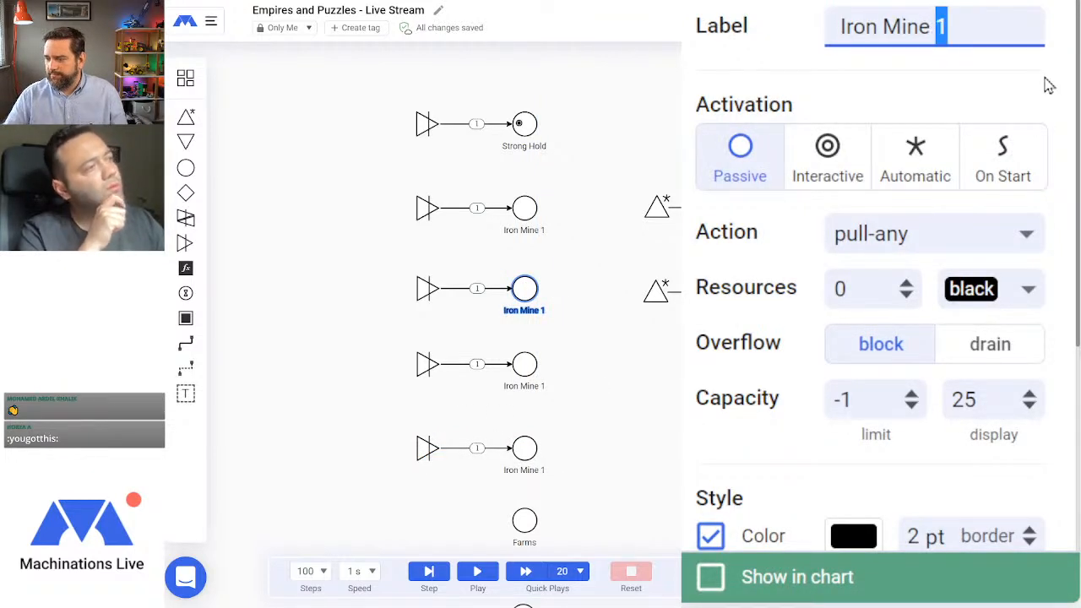
type("2")
key("Return")
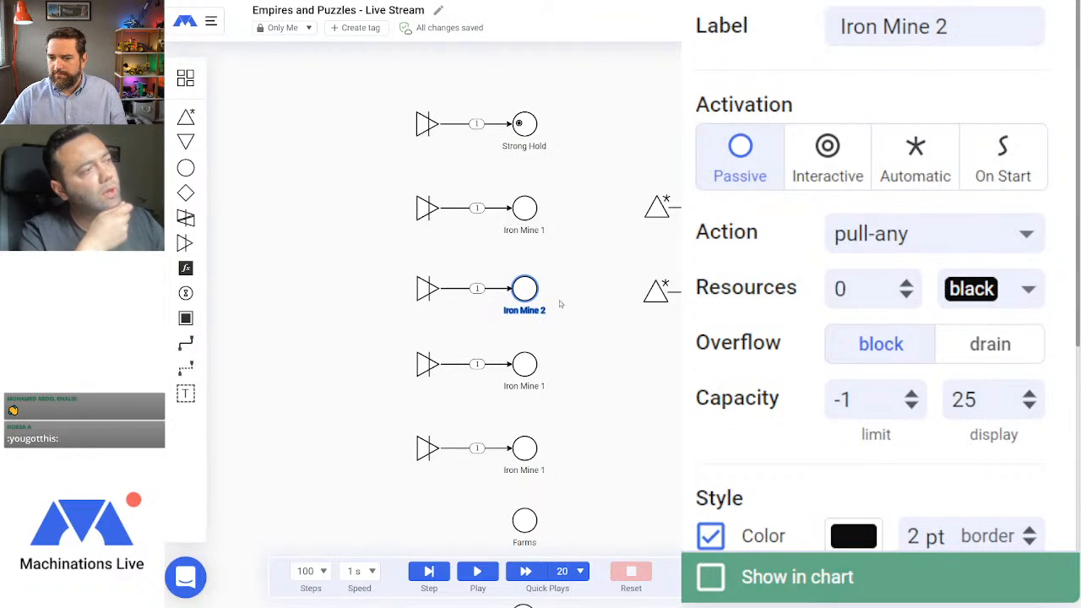
left_click(524, 364)
double_click(939, 26)
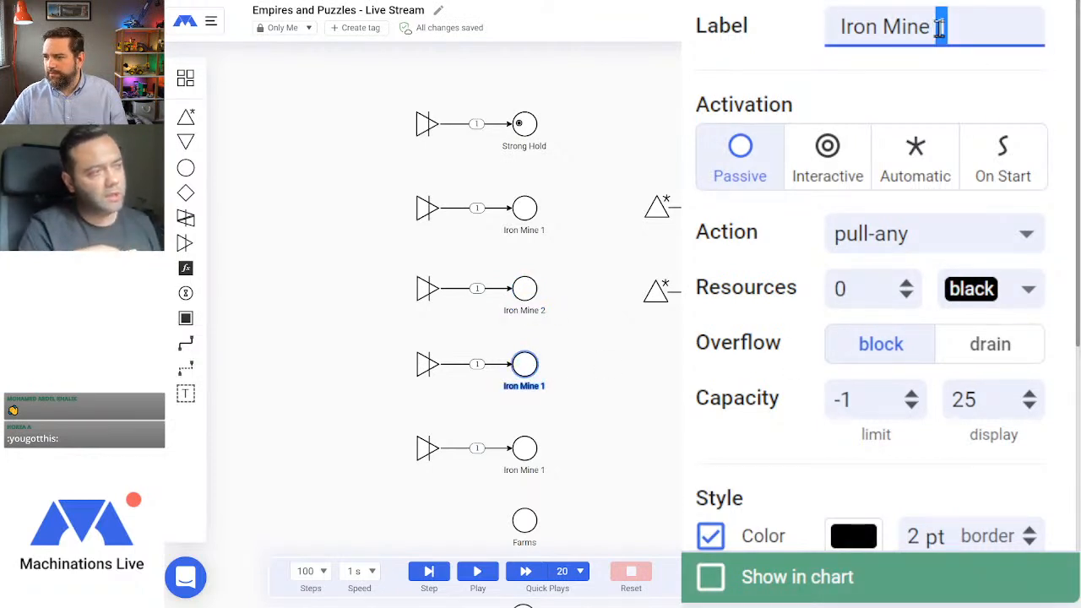
type("3")
key("Return")
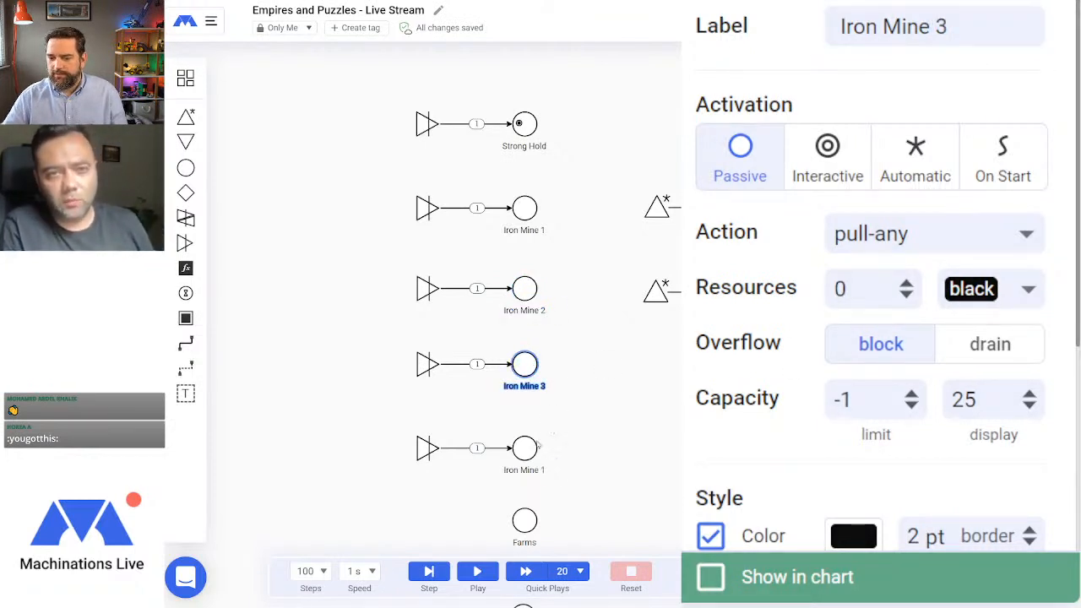
left_click(537, 445)
double_click(940, 27)
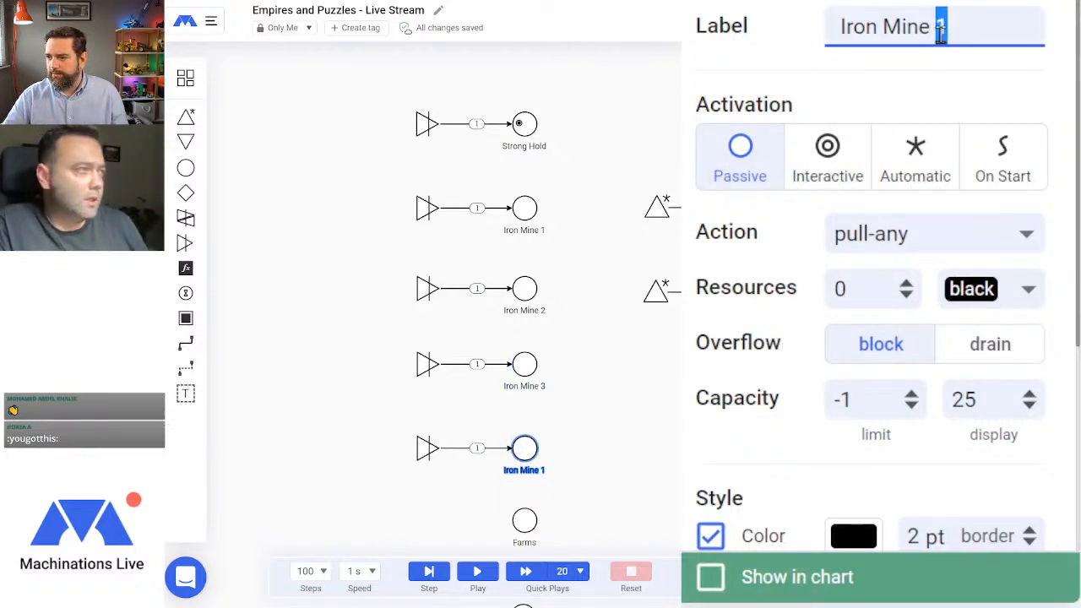
type("4")
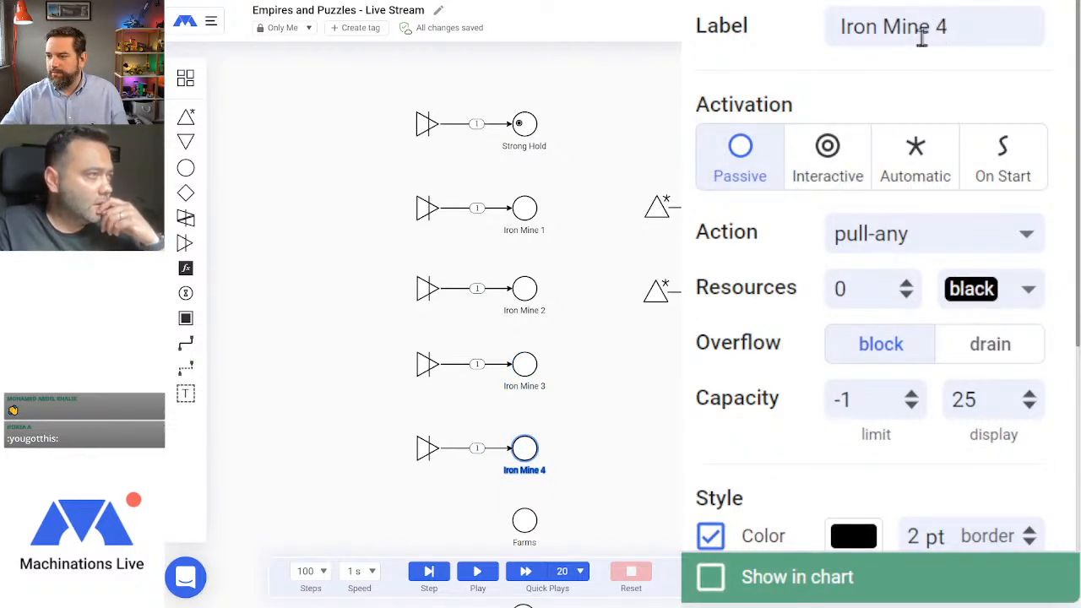
key("Escape")
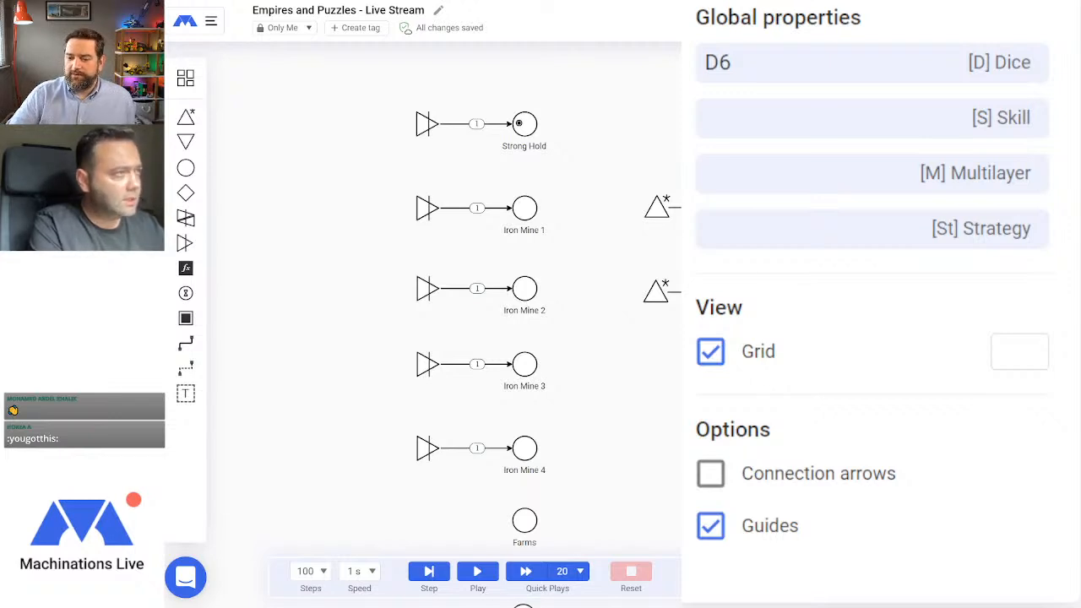
left_click_drag(574, 355, 528, 327)
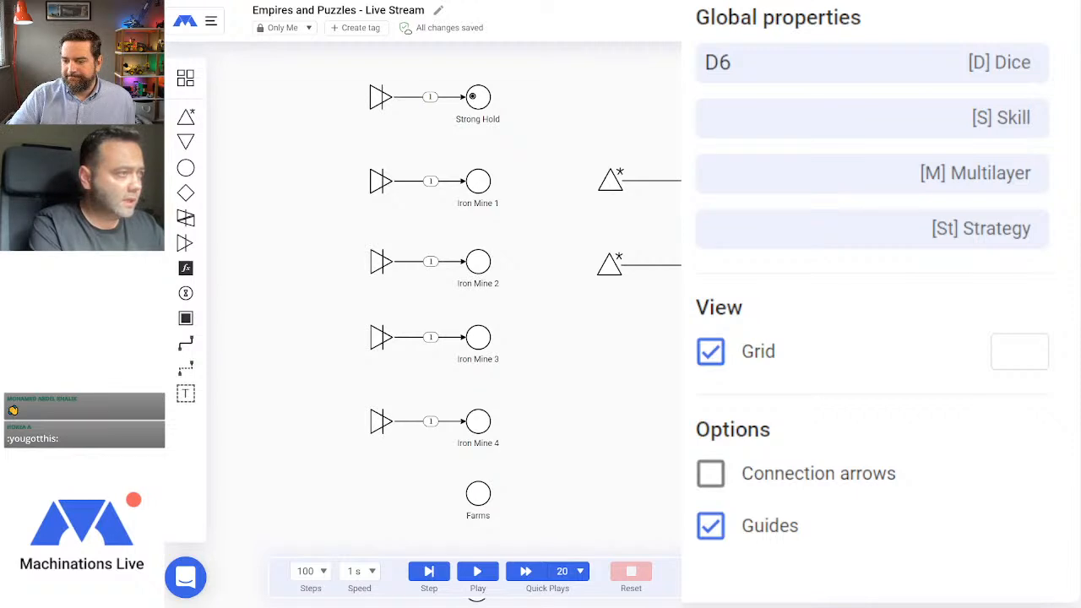
left_click(185, 369)
key("Escape")
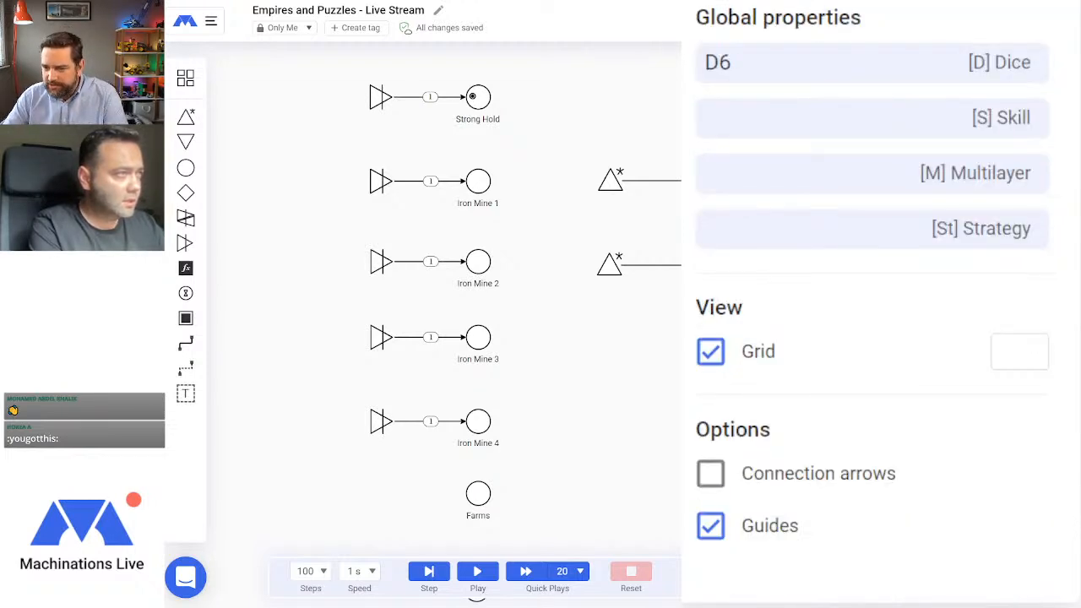
left_click(186, 368)
key("Escape")
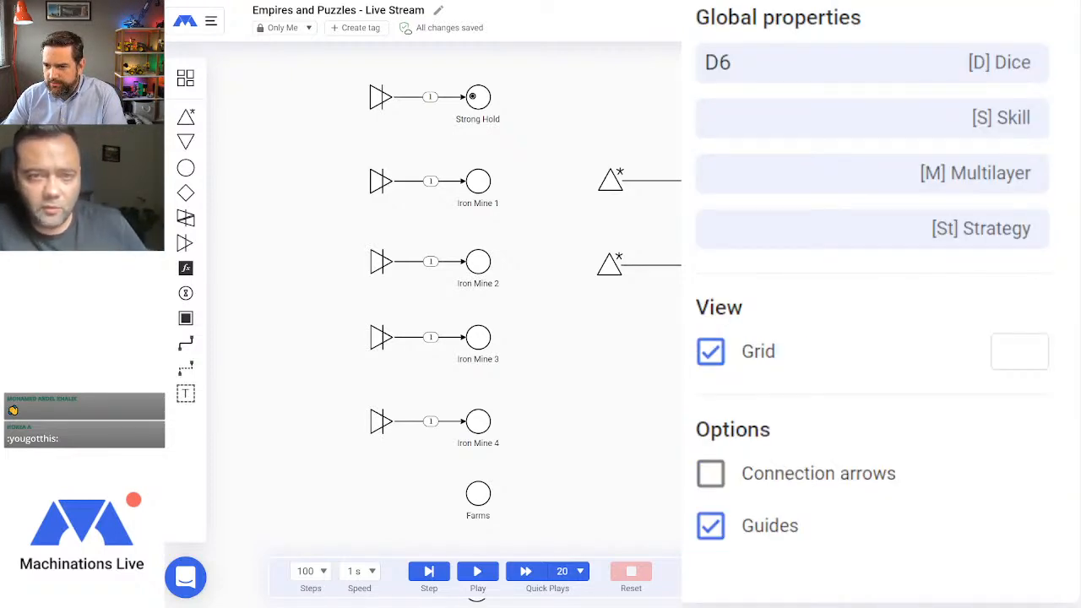
Step: Move the Food source group level with the Farms pool, and the register holding the iron values to the right of Iron Mine 2
left_click_drag(684, 399, 608, 494)
left_click(620, 329)
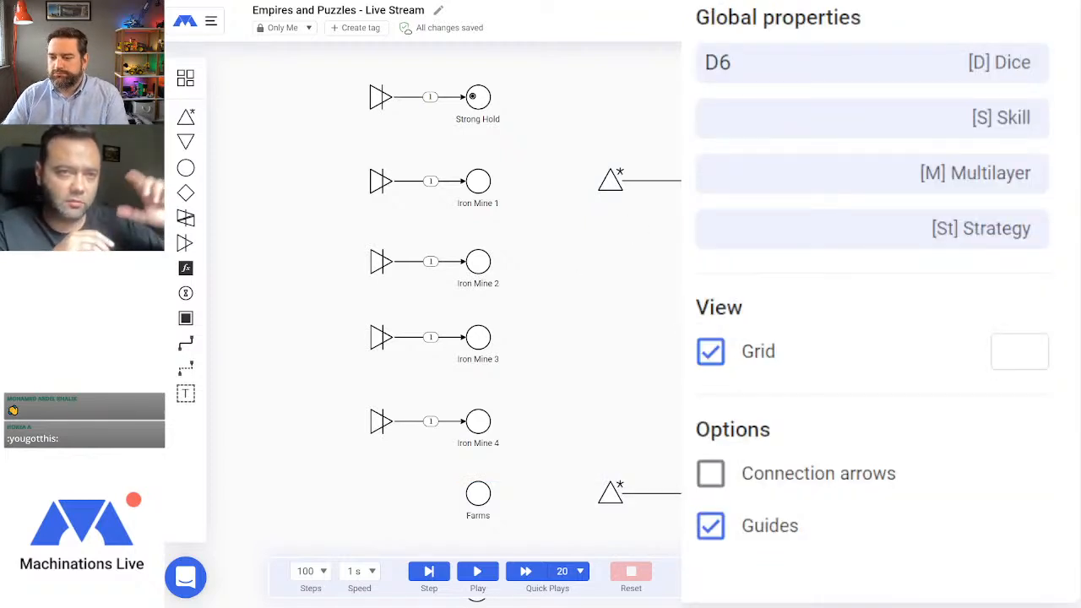
left_click_drag(730, 243, 611, 266)
left_click(700, 282)
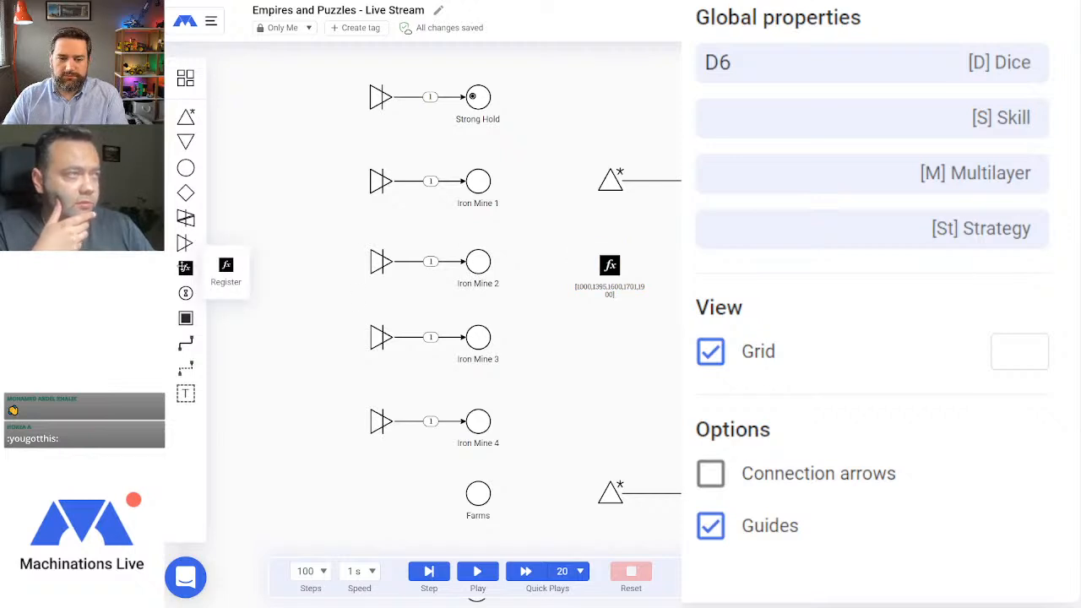
Step: Add a blank register to the right of Iron Mine 1, and shift the iron source group and the iron values register farther right
left_click_drag(186, 267, 551, 182)
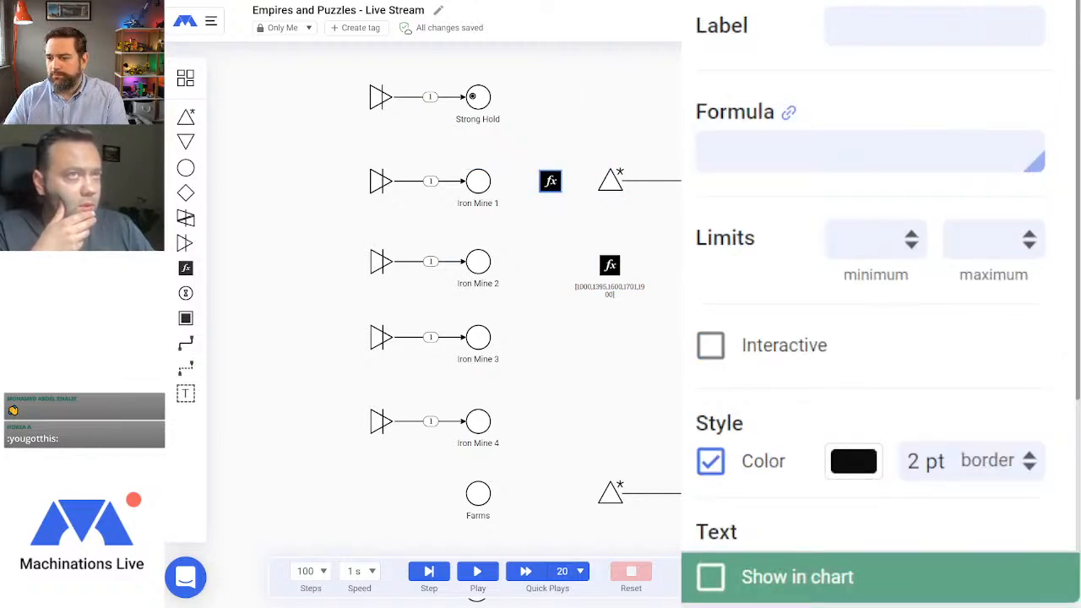
left_click_drag(751, 136, 581, 220)
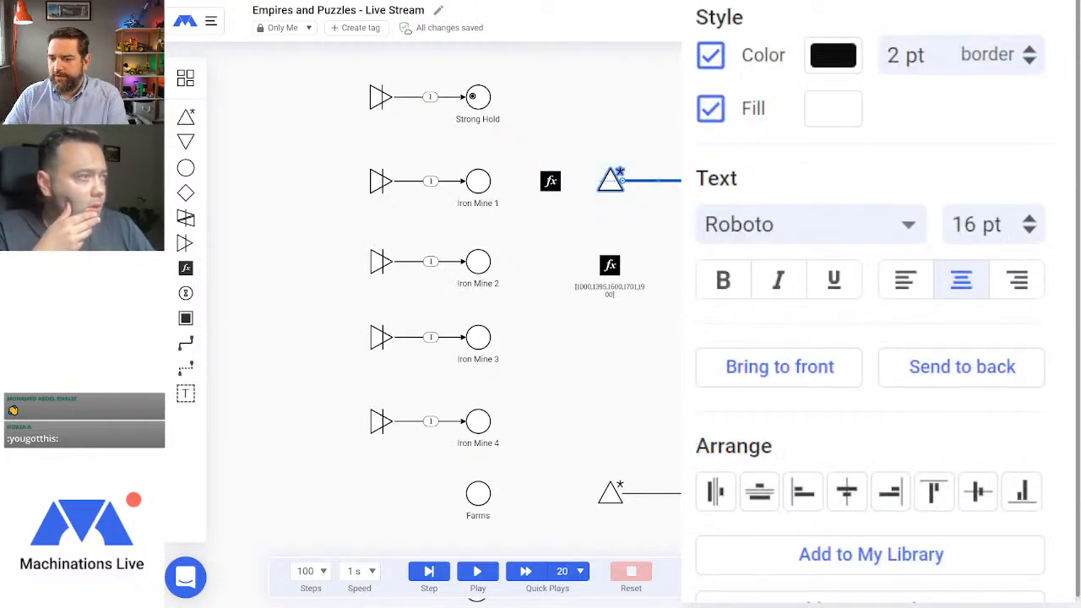
left_click(549, 180)
left_click_drag(547, 177, 586, 182)
left_click(610, 265)
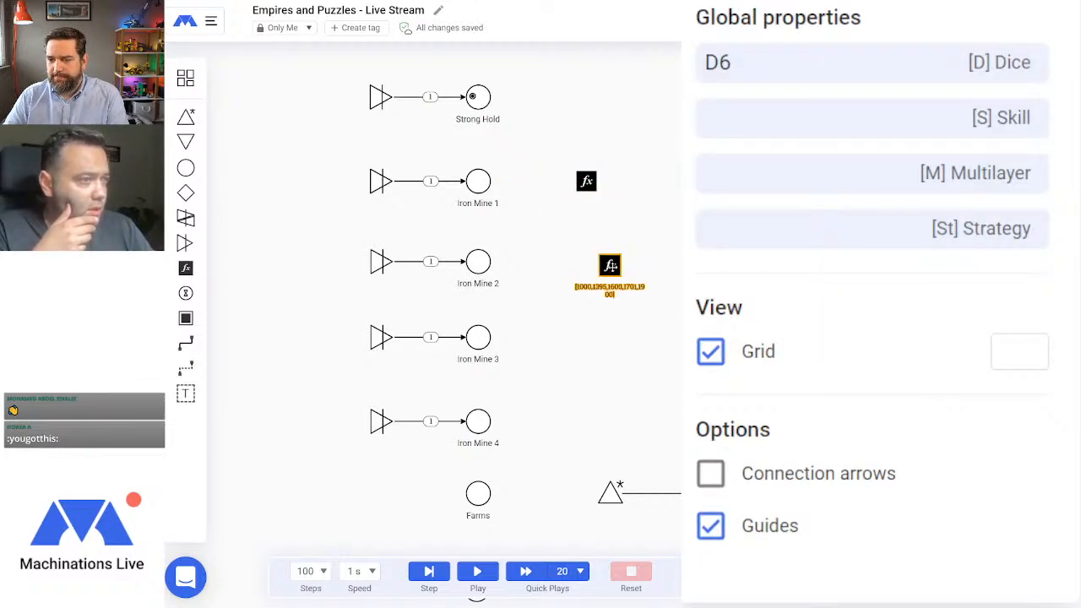
left_click_drag(694, 265, 695, 265)
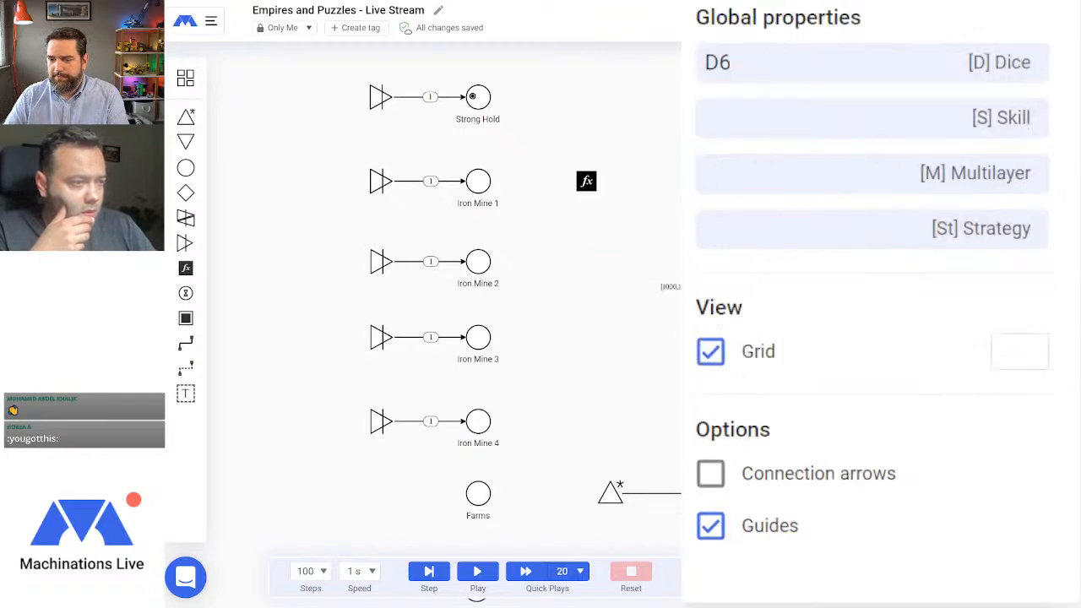
Step: Link the Iron Mine 1 pool to the blank register beside it with a state connection
left_click(589, 180)
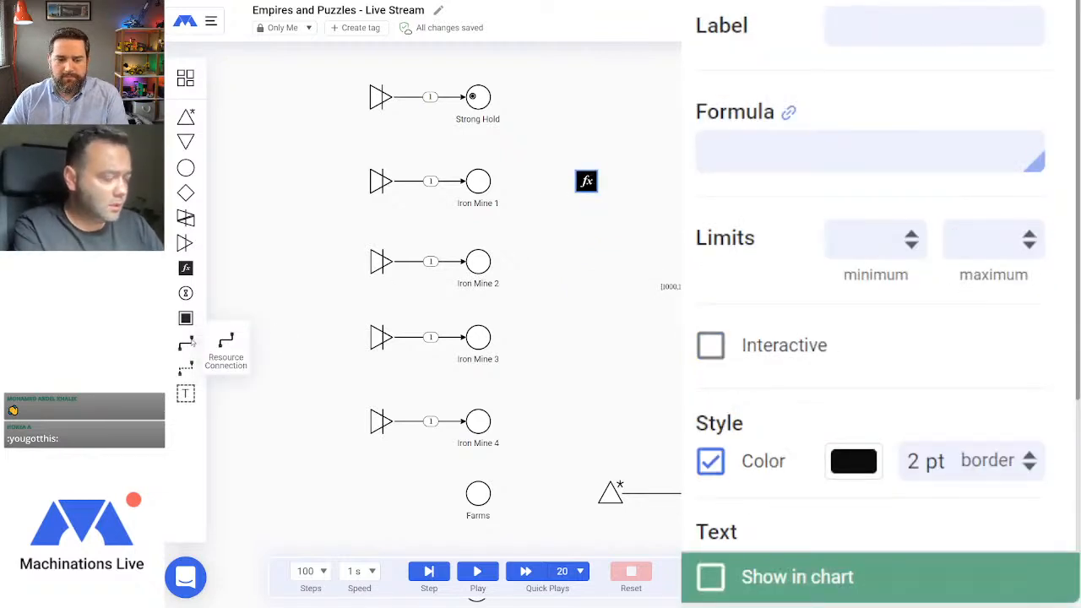
left_click(185, 346)
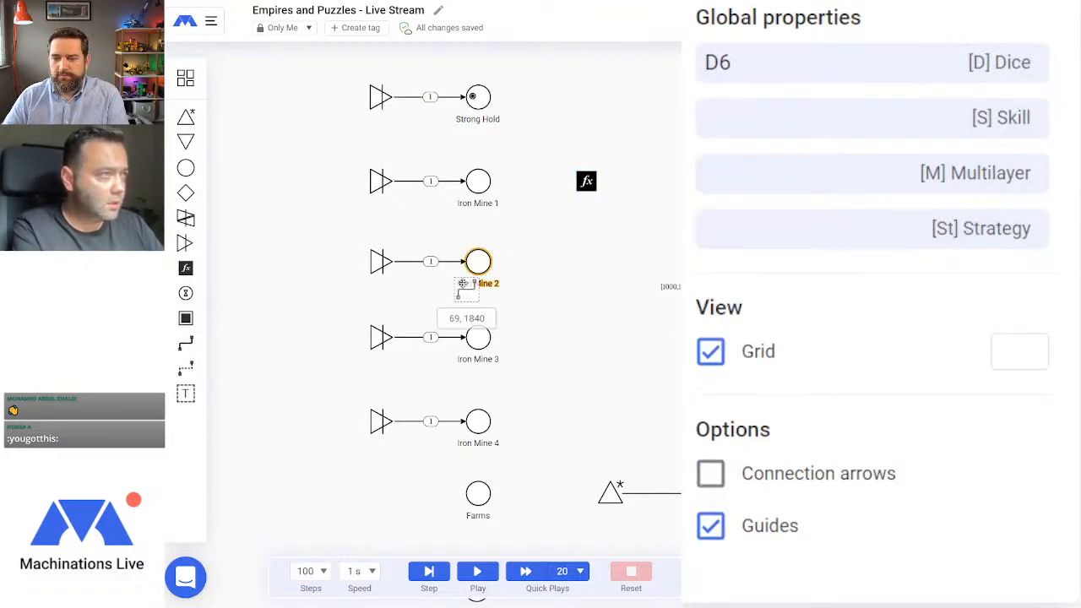
left_click_drag(485, 181, 593, 181)
Step: Link the register holding the iron values to the blank register beside Iron Mine 1 with a state connection
left_click(185, 368)
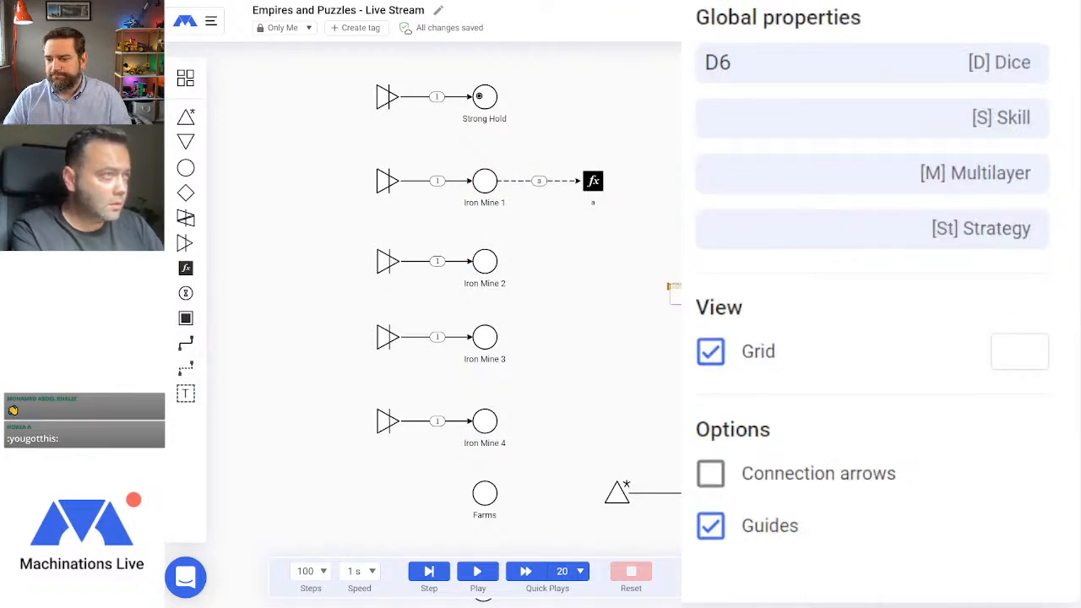
left_click_drag(670, 286, 593, 182)
left_click(651, 237)
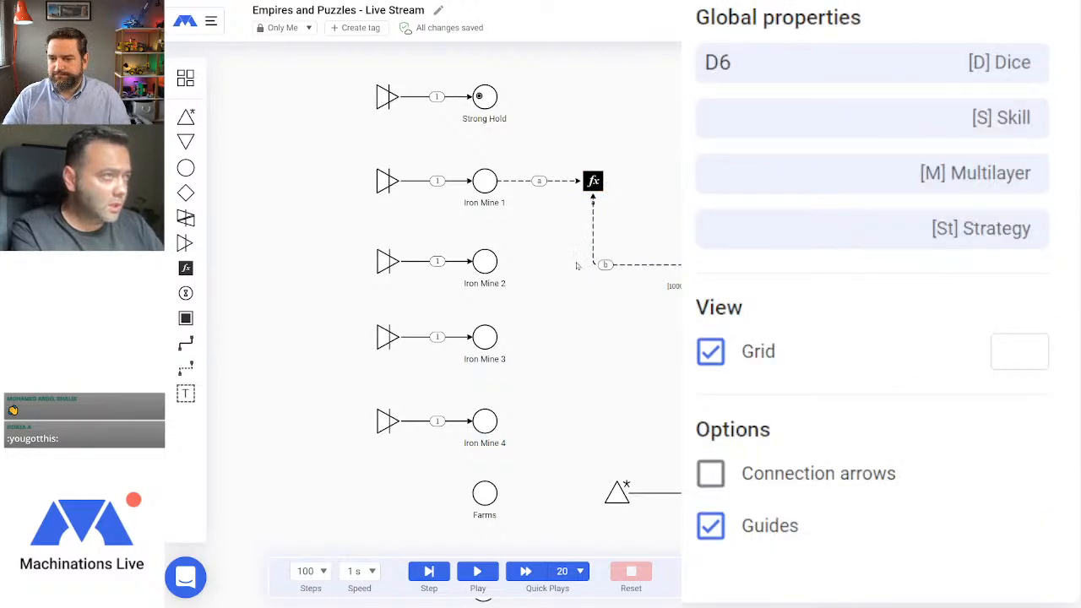
Step: Set the formula of the register beside Iron Mine 1 to b[a+1]
left_click(593, 181)
left_click(756, 151)
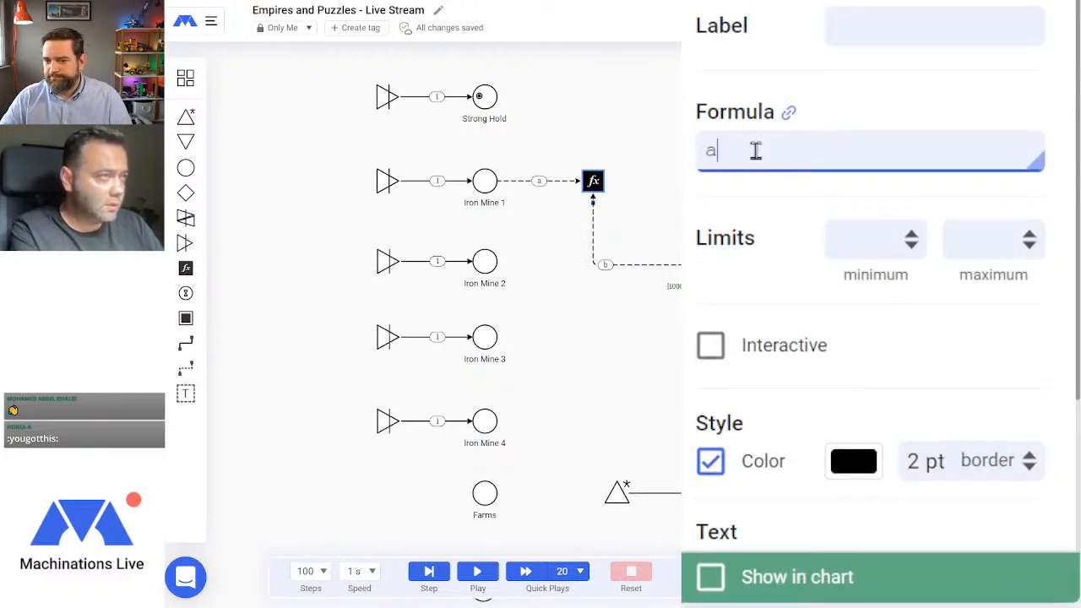
type("+1")
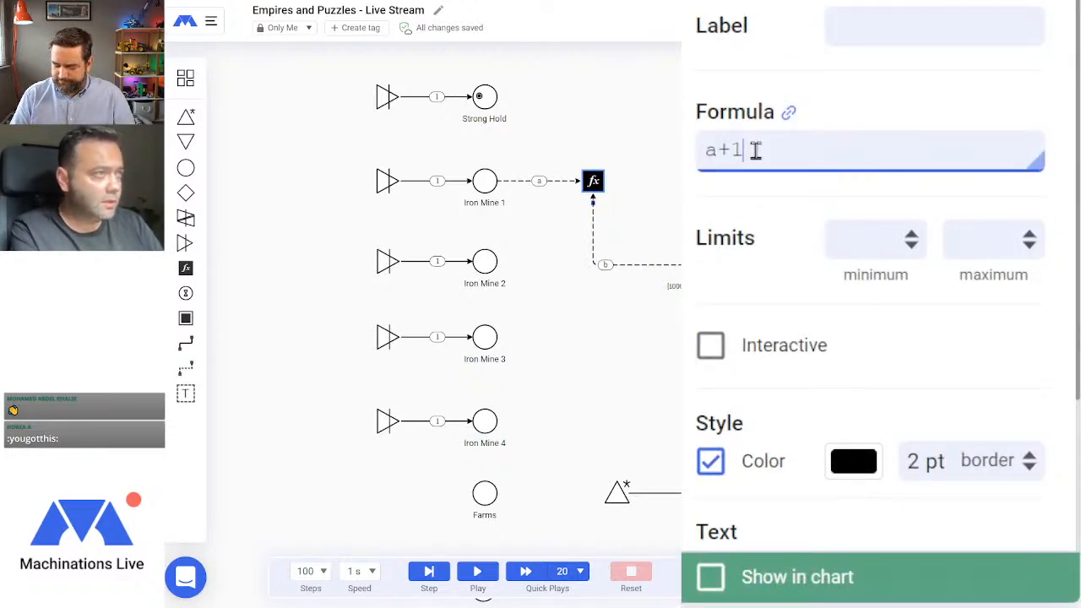
key("Home")
type("[")
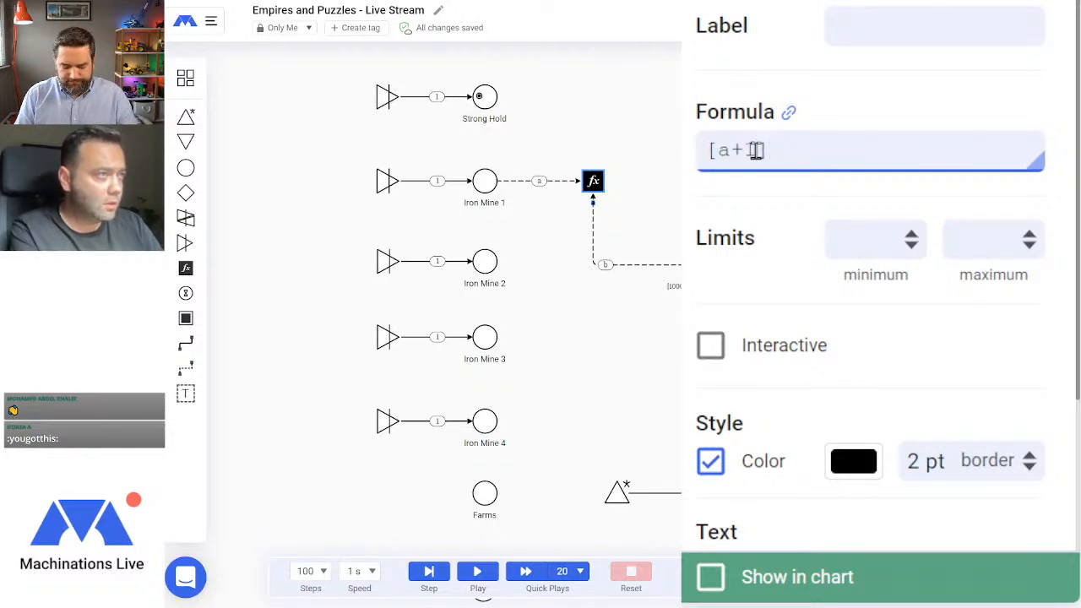
key("Home")
type("b")
key("Return")
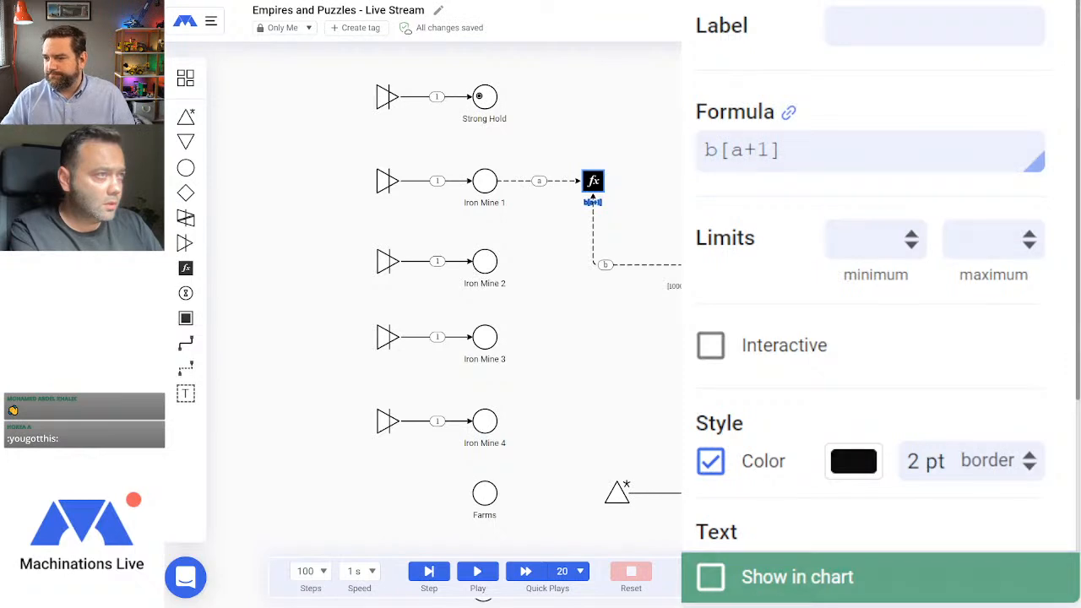
left_click(655, 352)
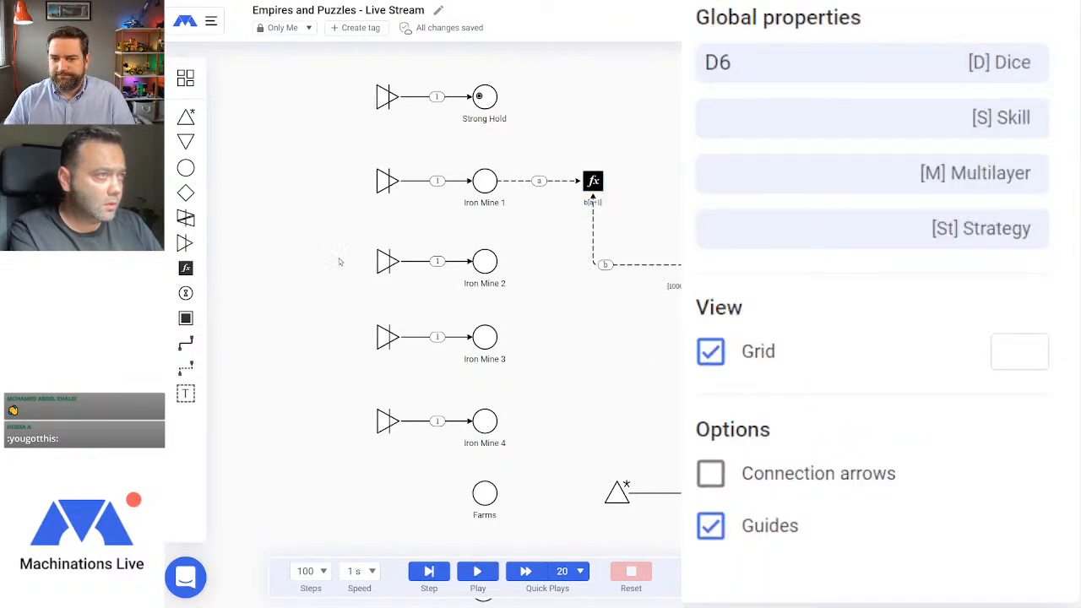
Step: Add an interactive source to the left of Iron Mine 1's converter and link it to that converter with a resource connection
left_click(186, 116)
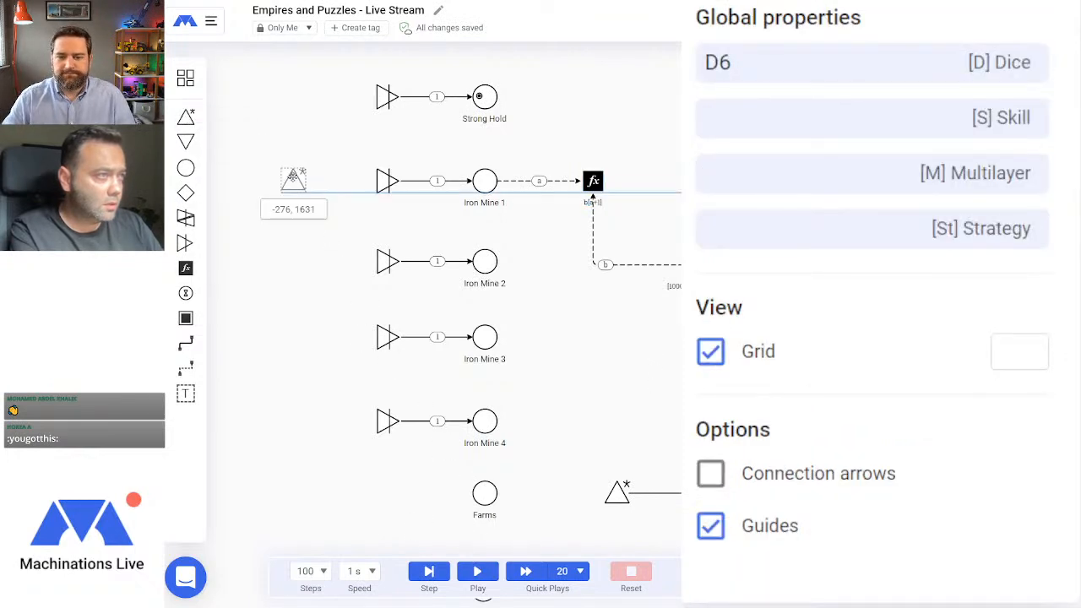
left_click(281, 179)
left_click(237, 265)
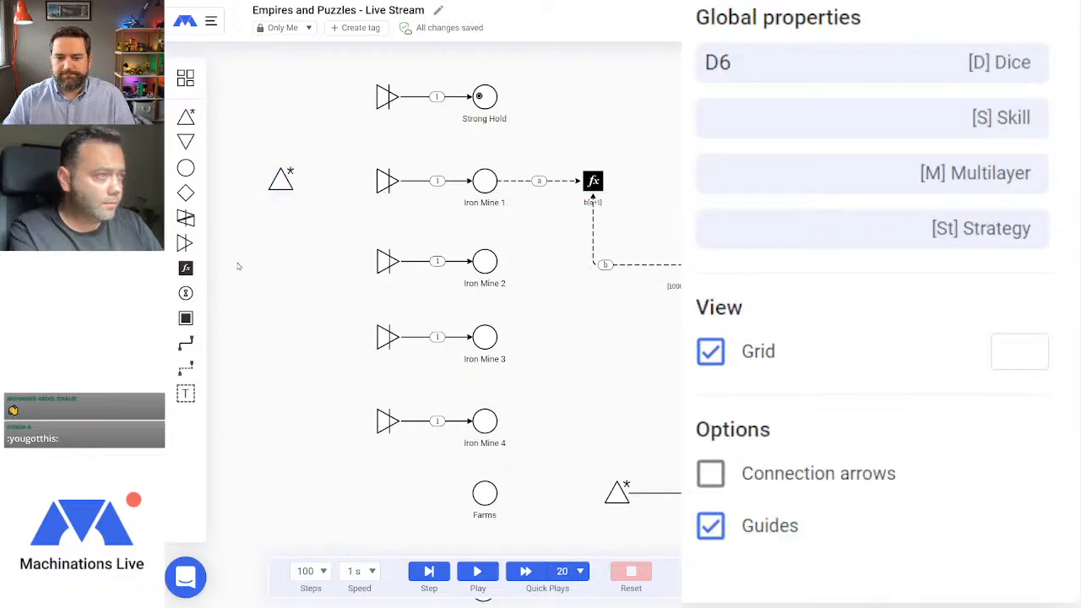
left_click_drag(280, 183, 386, 182)
left_click(281, 180)
left_click(819, 165)
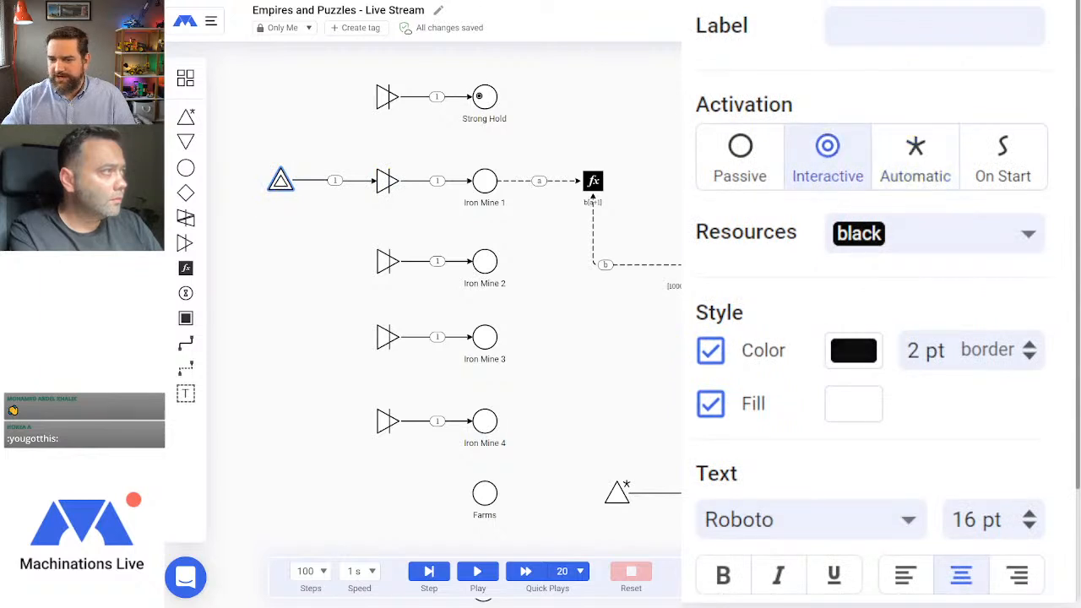
left_click(555, 377)
Step: Run the simulation, fire the interactive source twice to check how the Iron Mine 1 register responds, and reset the run
left_click(478, 572)
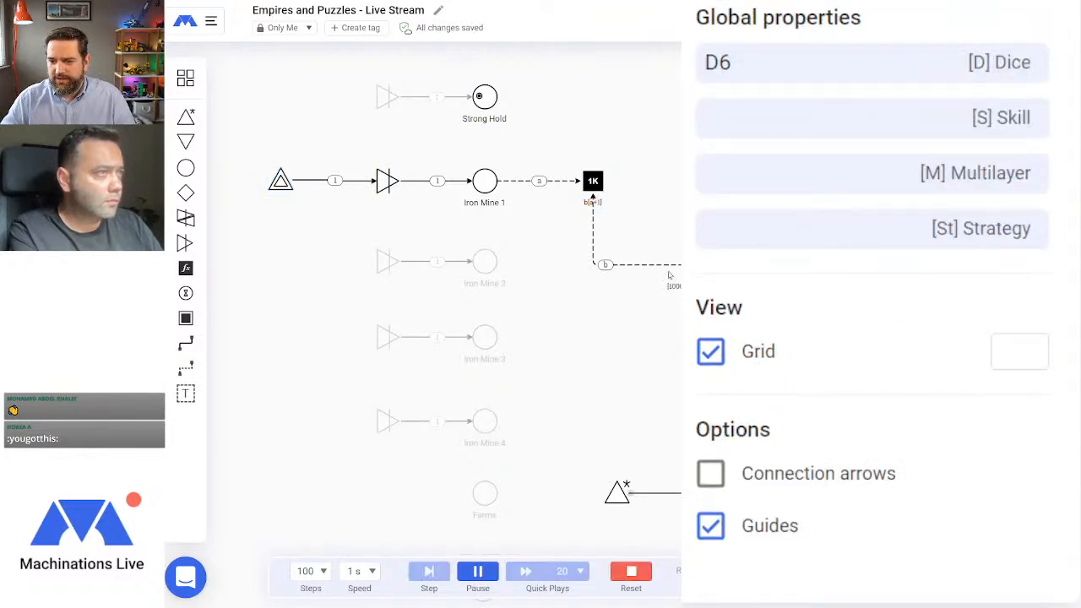
left_click(280, 181)
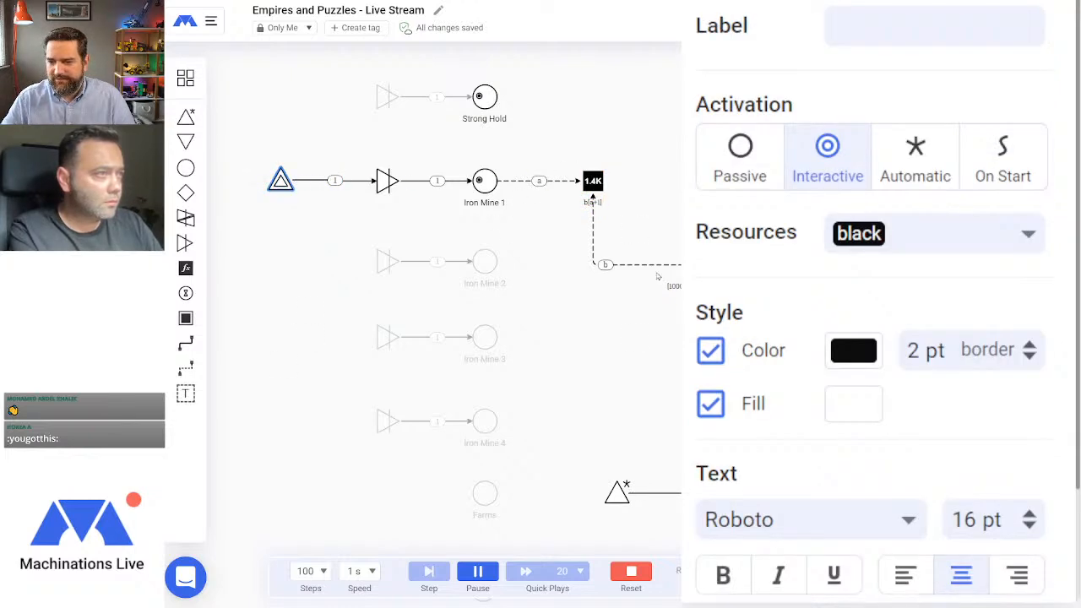
left_click(280, 181)
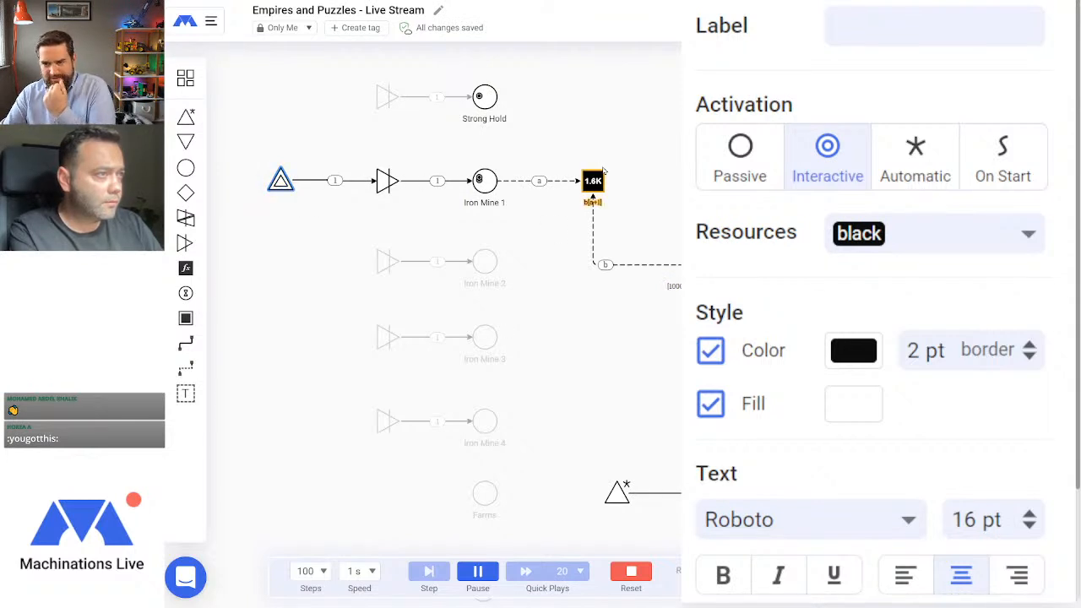
left_click(642, 573)
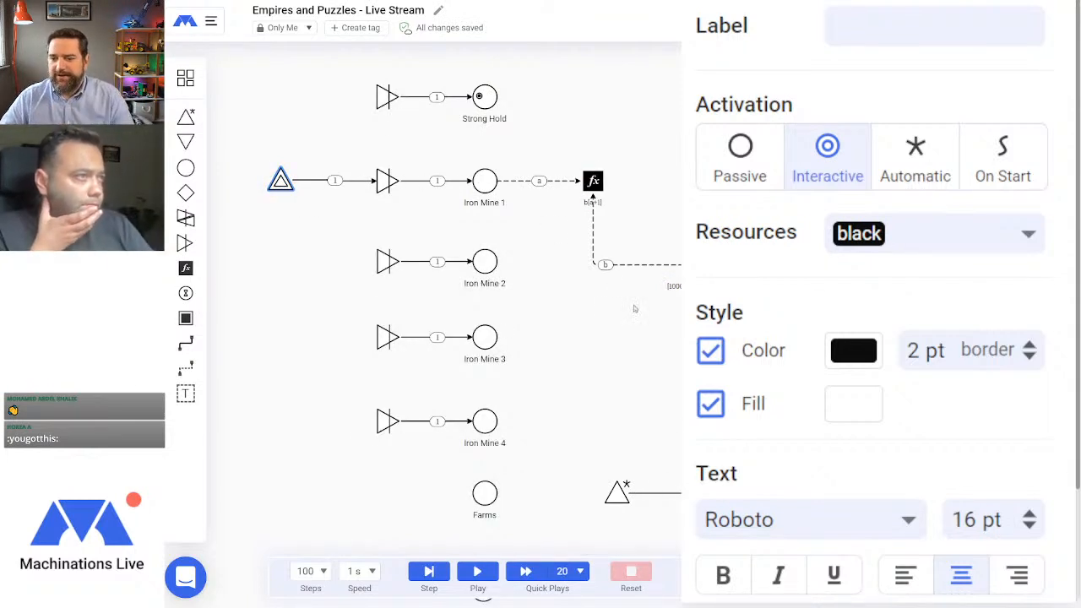
Step: Reroute the iron values connection to enter the Iron Mine 1 register from its right side, and add a blank register beside Iron Mine 2
left_click(650, 265)
left_click_drag(593, 230, 644, 241)
left_click(654, 351)
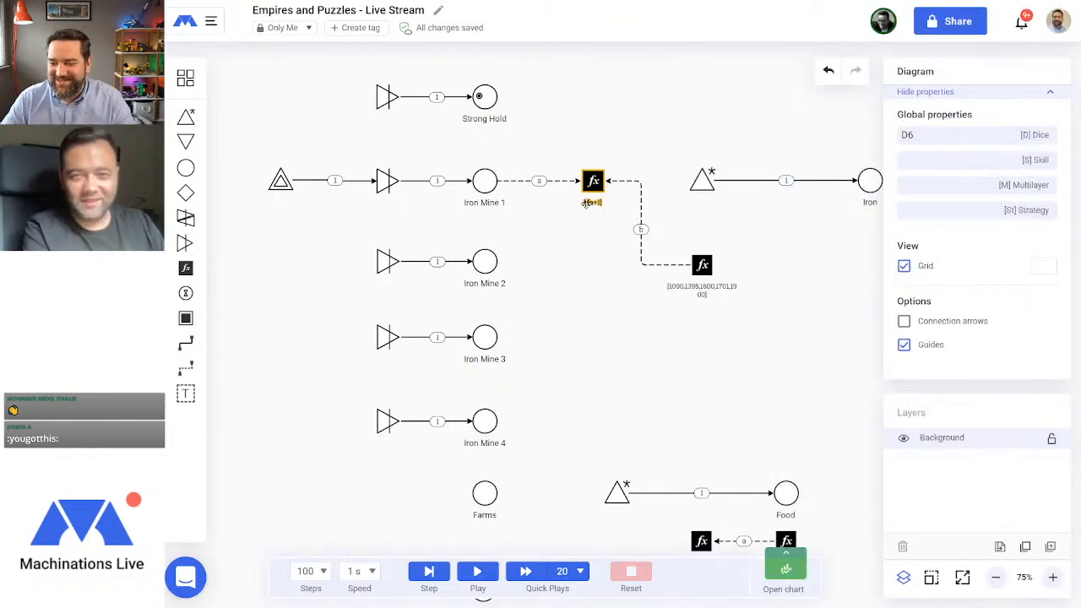
left_click_drag(186, 267, 592, 262)
left_click(605, 340)
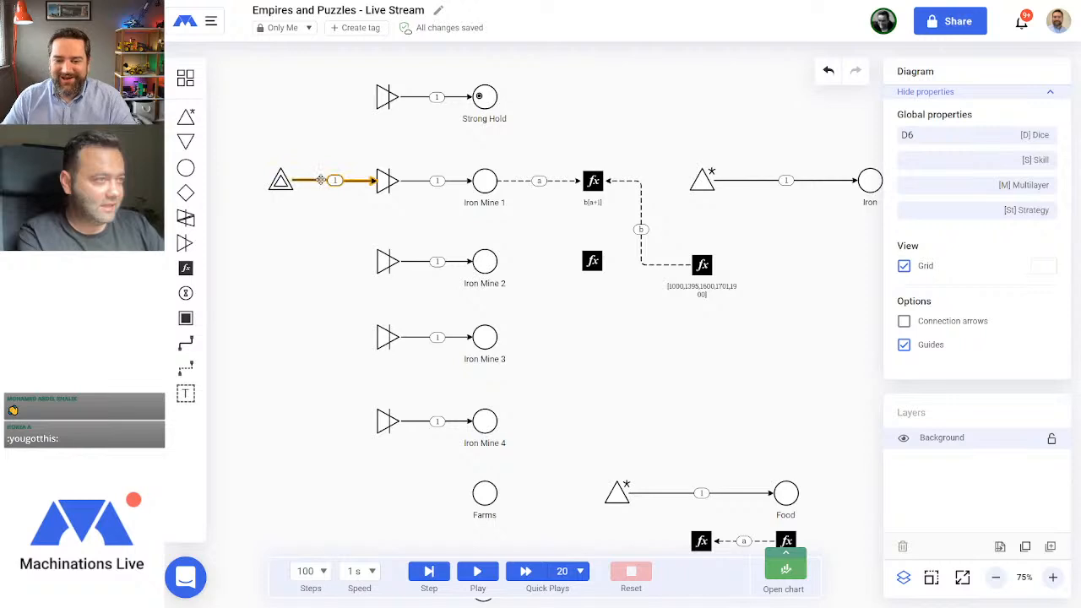
Step: Delete the interactive source feeding Iron Mine 1's converter together with its resource connection
left_click(322, 180)
key("Delete")
left_click(281, 179)
key("Delete")
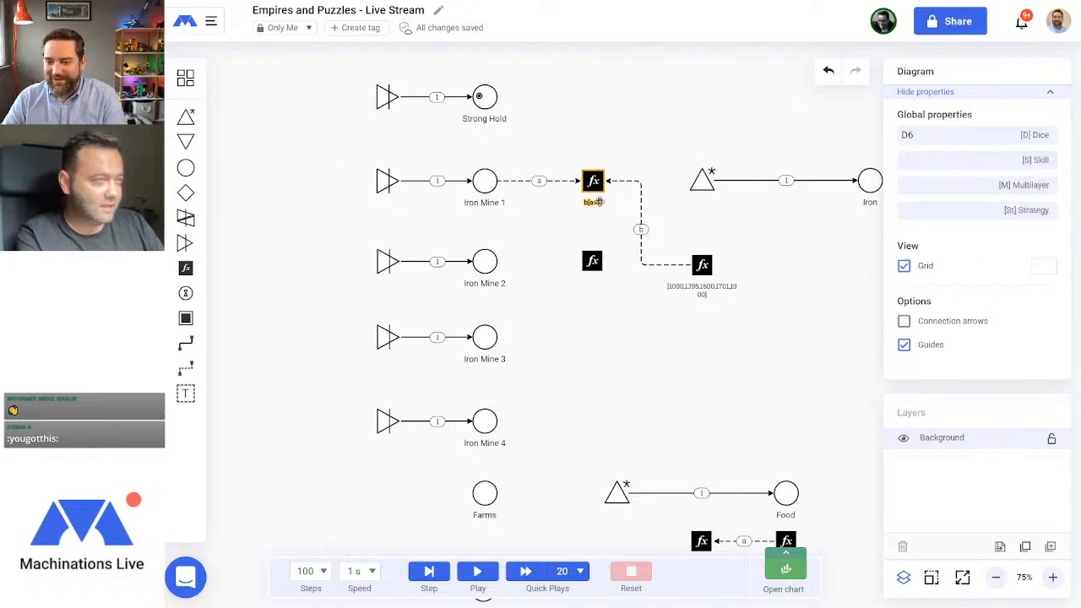
Step: Align the new register beside Iron Mine 2 under the one above, and link the Iron Mine 2 pool to it with a state connection
left_click(592, 261)
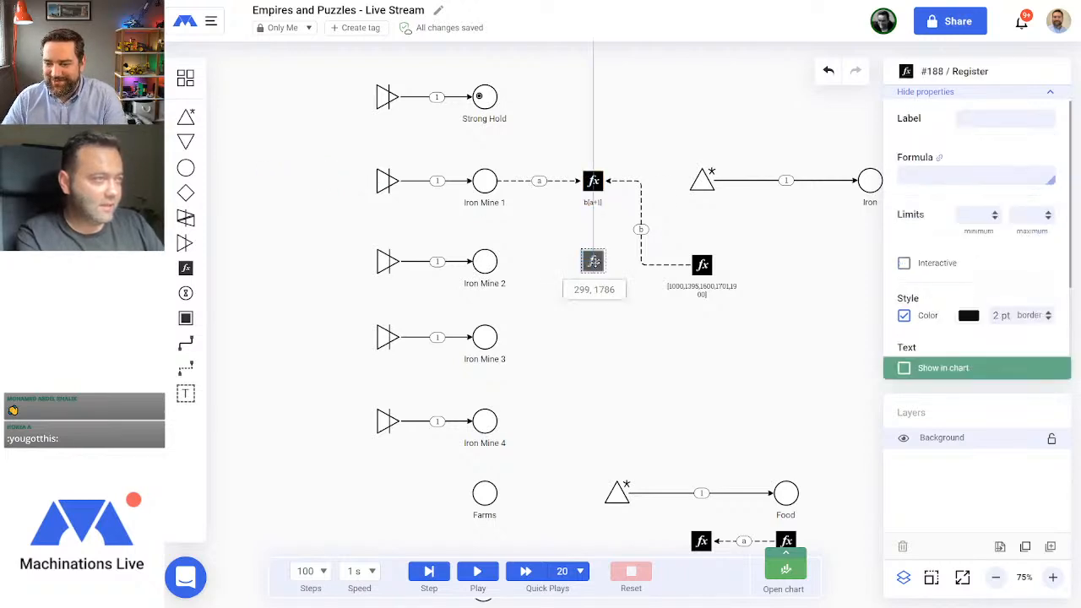
left_click(610, 353)
left_click(186, 366)
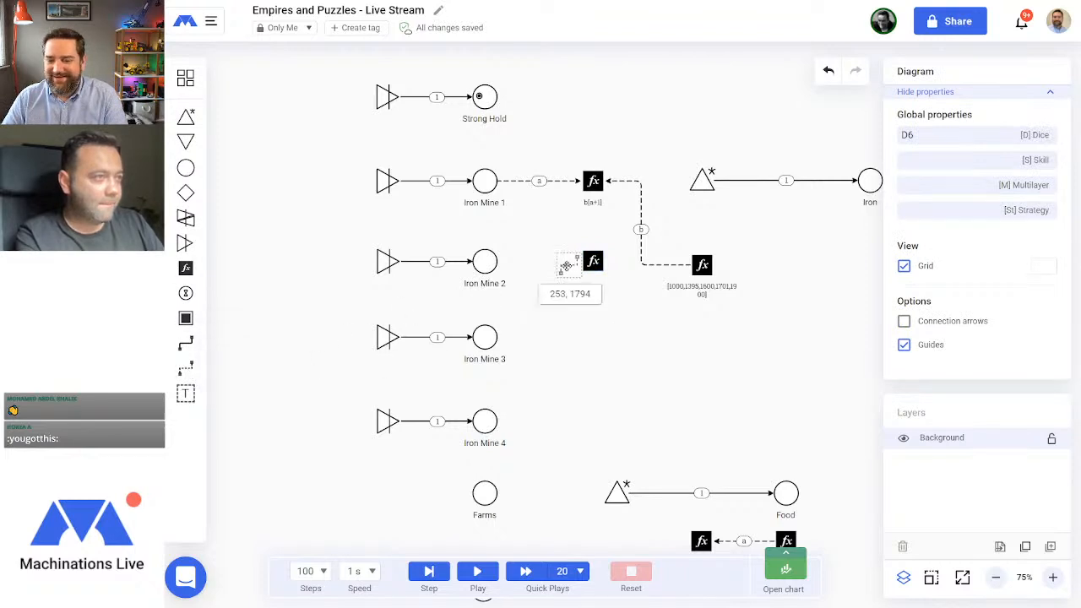
left_click_drag(484, 262, 594, 265)
left_click(616, 340)
left_click(594, 261)
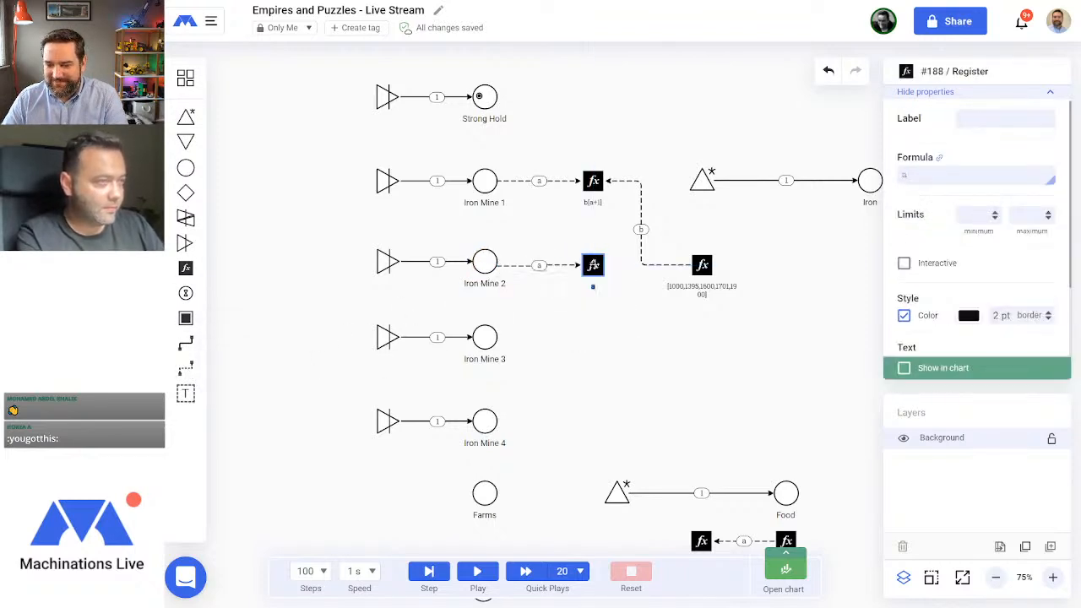
Step: Replace the state connection between Iron Mine 2 and its register with a newly drawn one
left_click(520, 265)
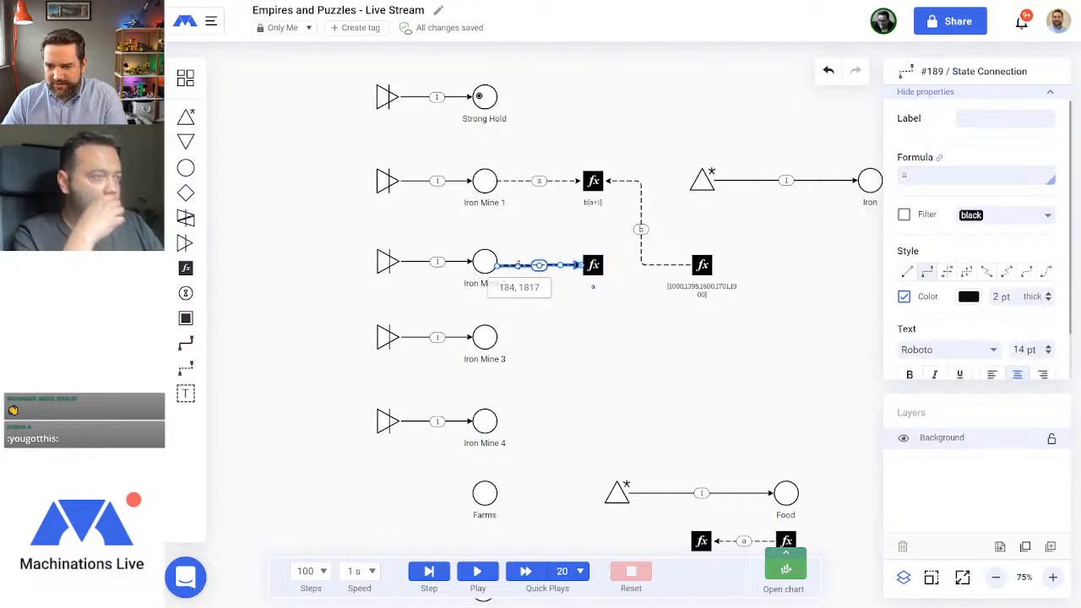
left_click(530, 221)
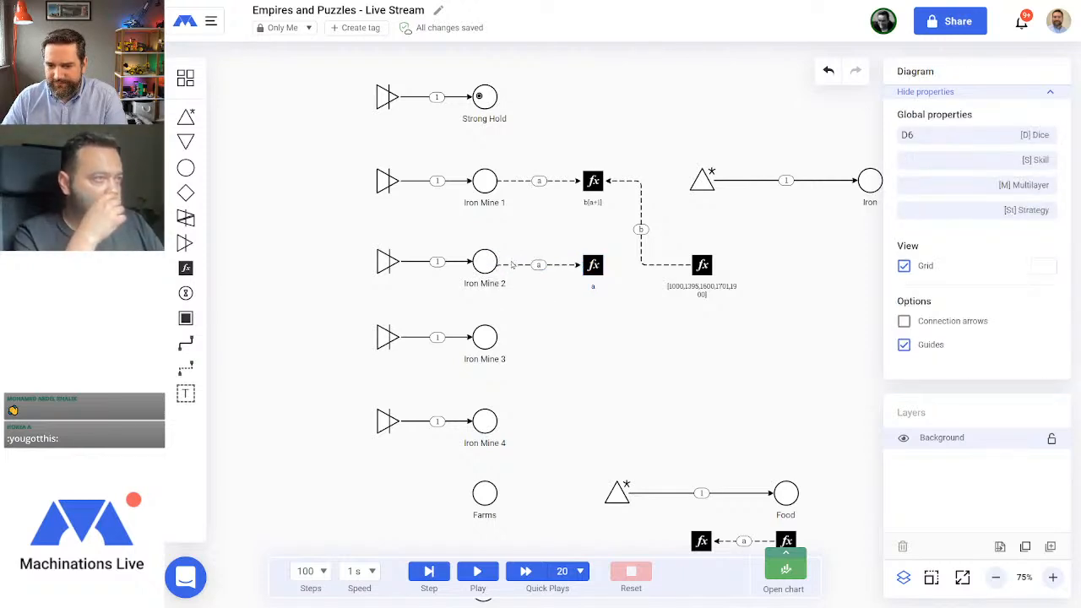
left_click(511, 266)
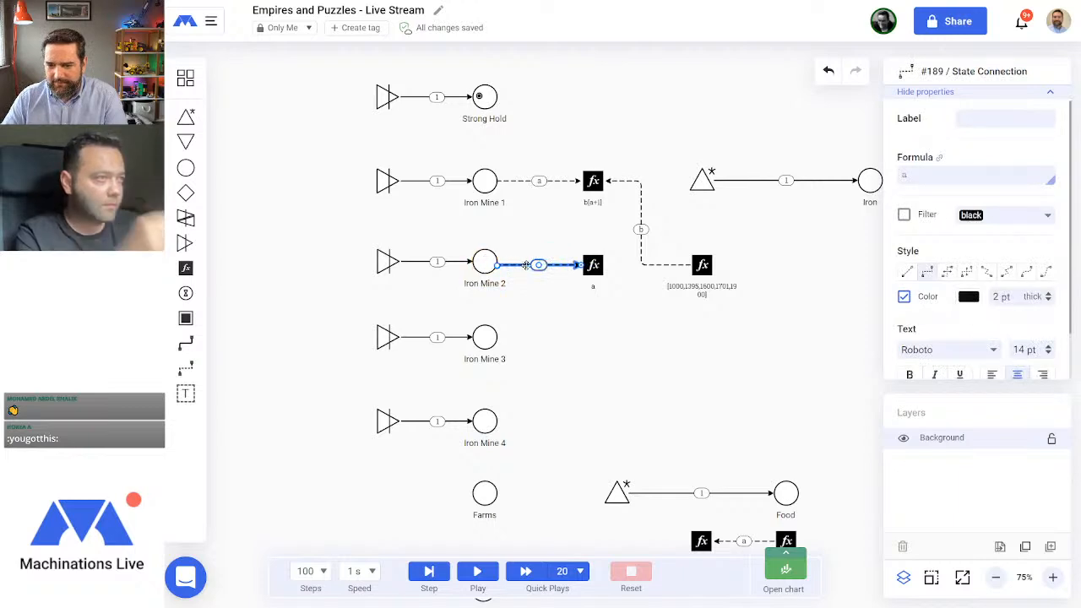
key("Delete")
left_click(185, 369)
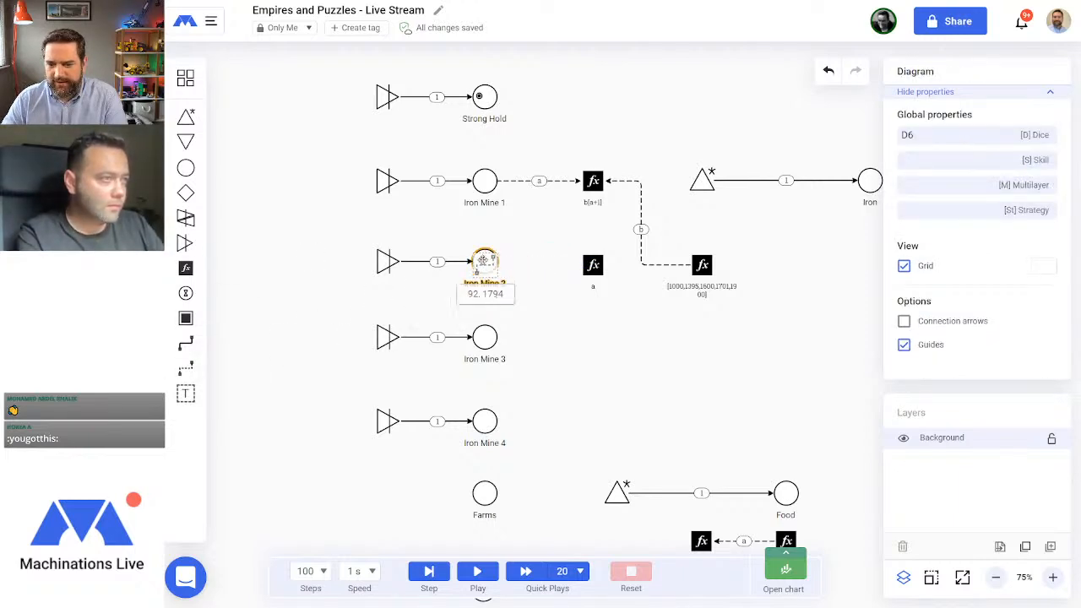
left_click_drag(485, 262, 595, 265)
left_click(629, 347)
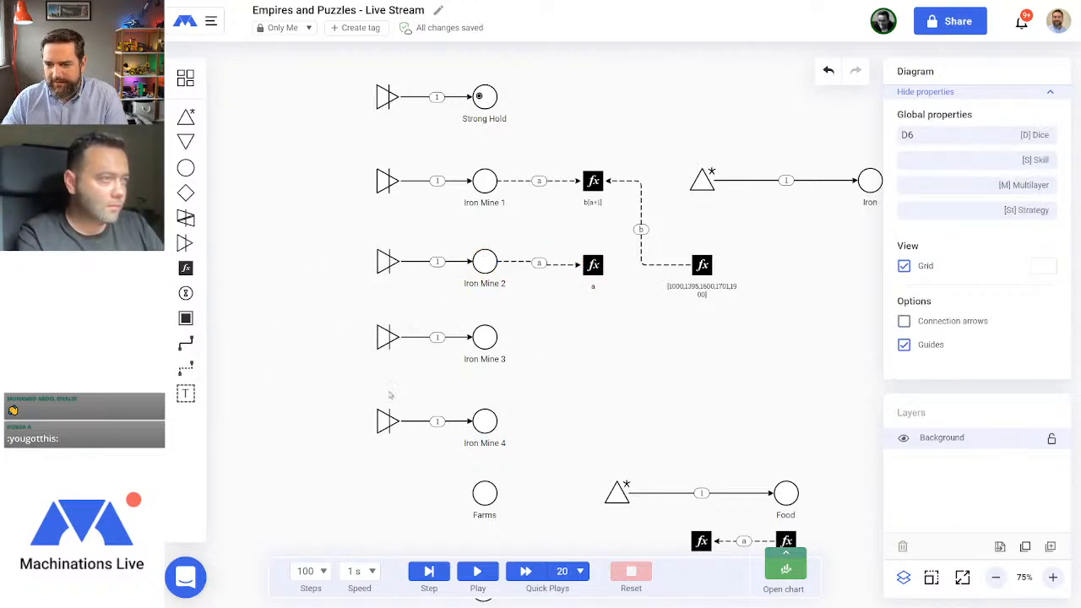
Step: Link the iron values register to the register beside Iron Mine 2 with a state connection
left_click(186, 369)
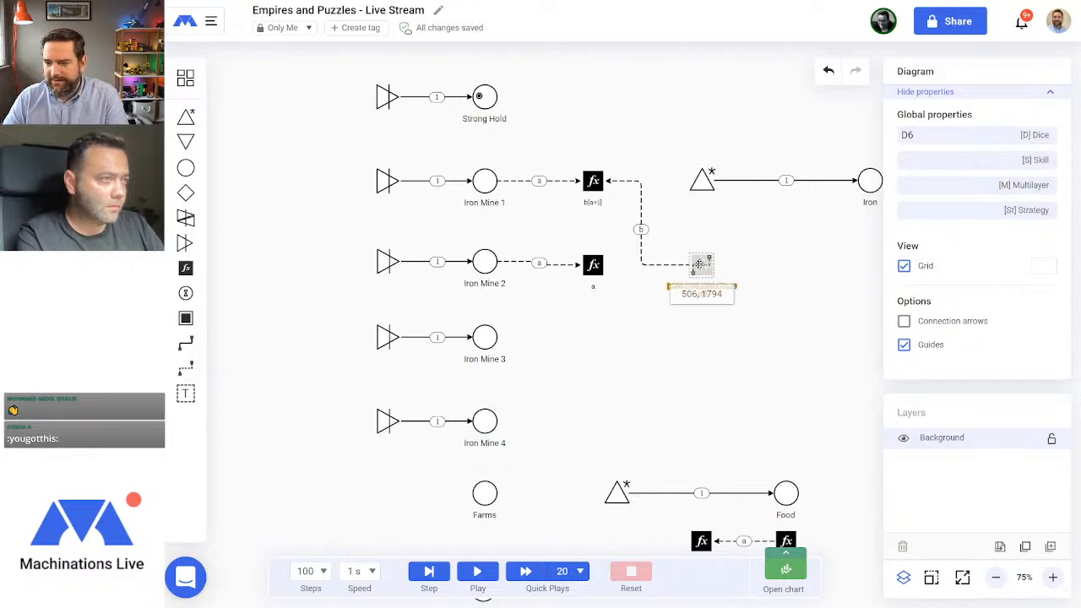
left_click_drag(702, 265, 595, 267)
left_click(606, 369)
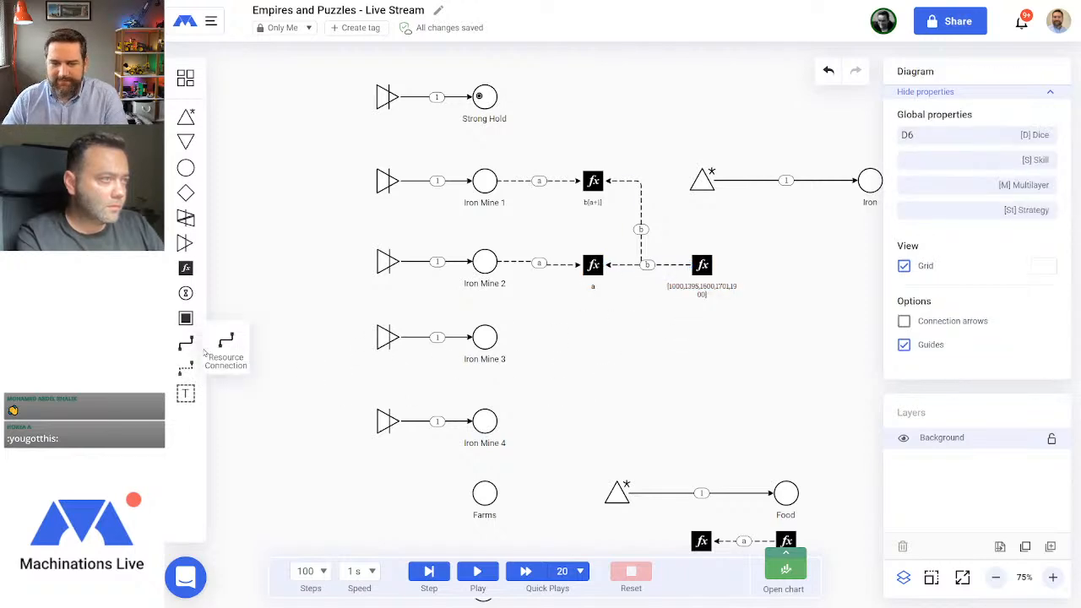
Step: Add one blank register to the right of Iron Mine 3 and another to the right of Iron Mine 4
left_click(184, 267)
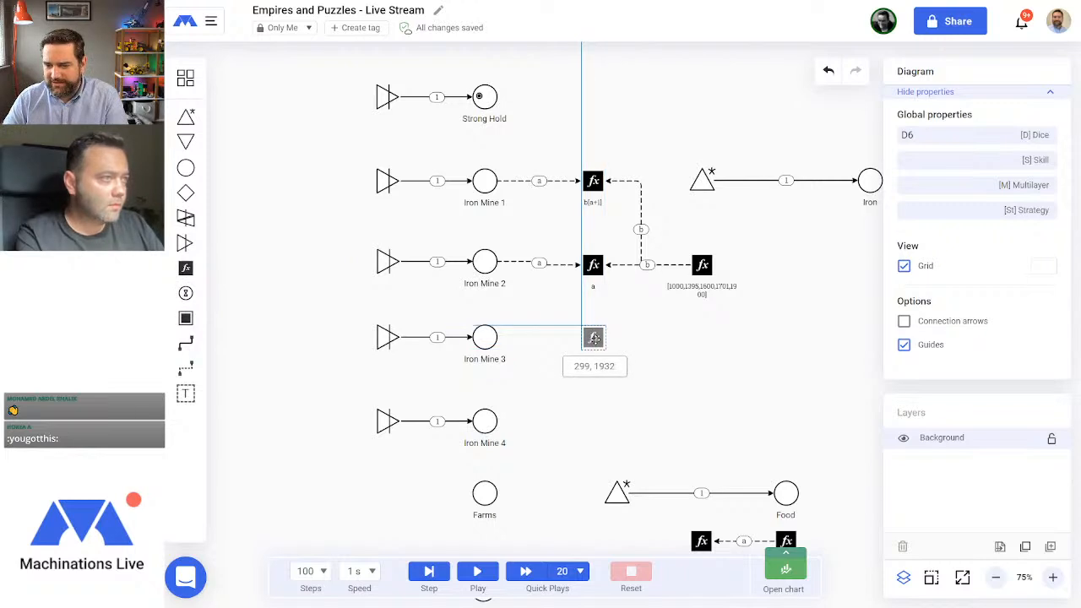
left_click(594, 338)
left_click(186, 268)
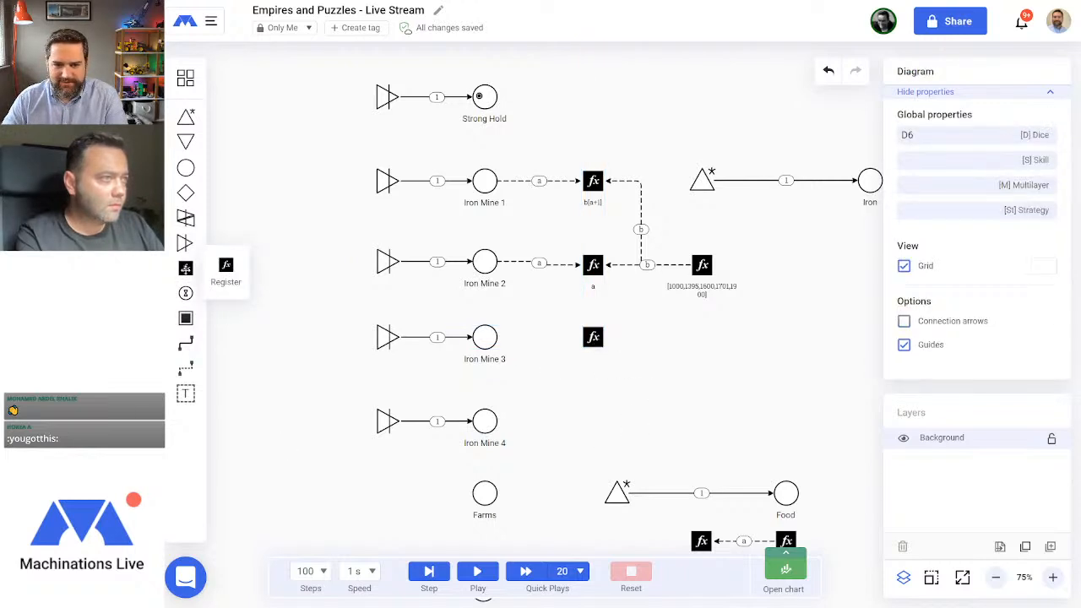
left_click(592, 420)
left_click(706, 411)
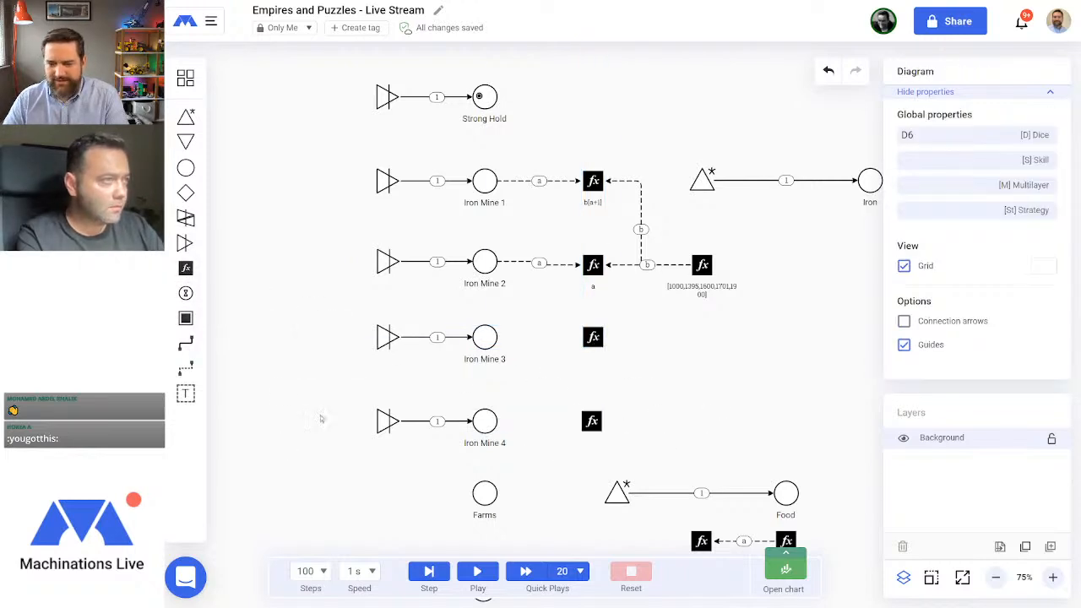
Step: Link the Iron Mine 3 and Iron Mine 4 pools to the registers beside them with state connections
left_click_drag(480, 338, 592, 337)
left_click(669, 386)
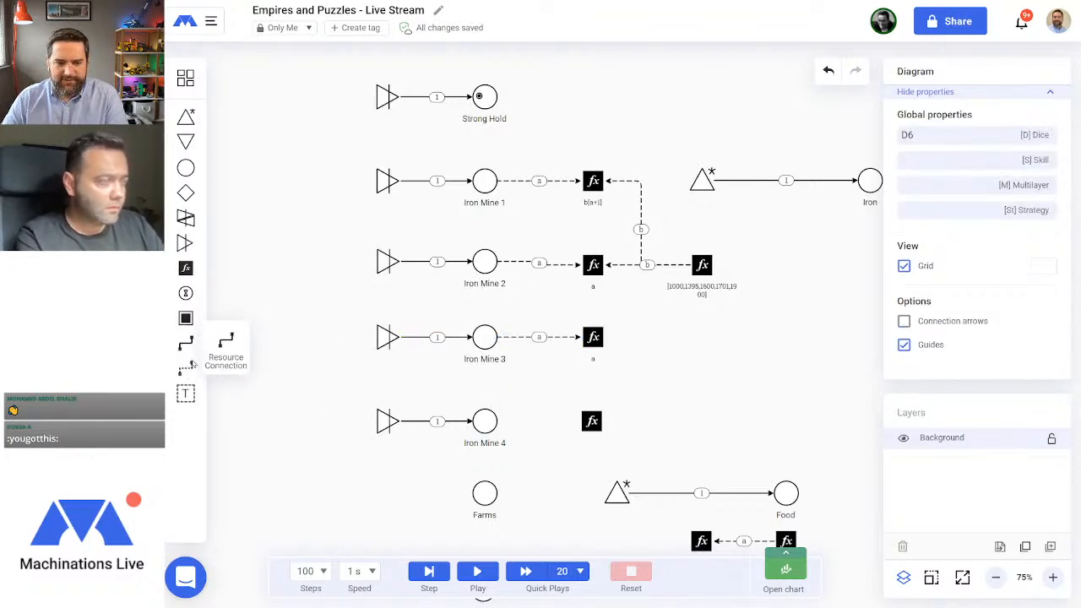
left_click_drag(190, 371, 591, 420)
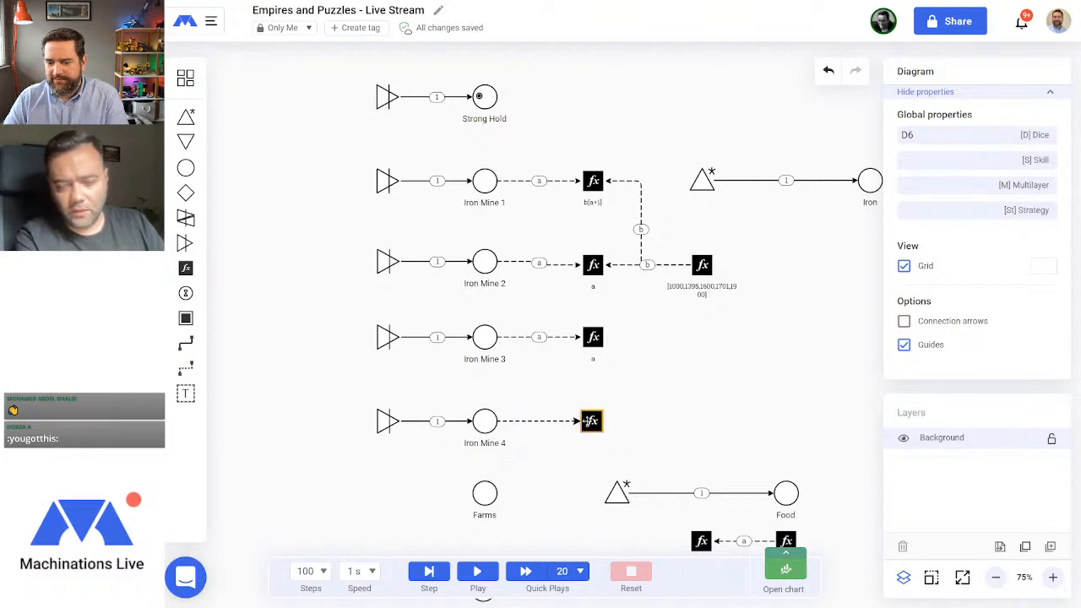
left_click(652, 425)
Step: Link the iron values register to the Iron Mine 3 register with a state connection, routed to enter it from the right side
left_click(185, 368)
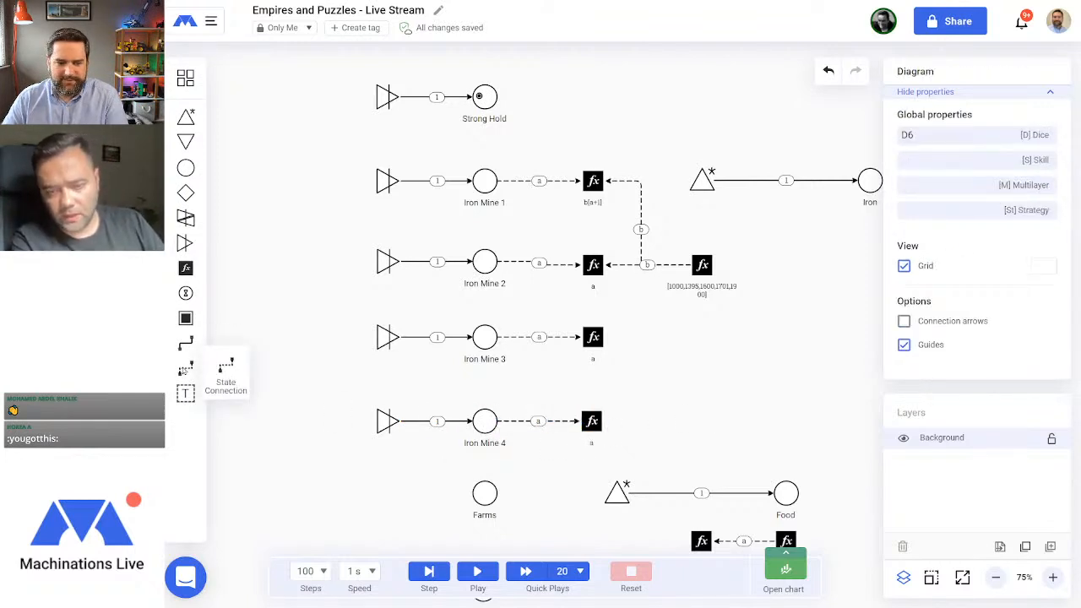
left_click_drag(686, 277, 593, 334)
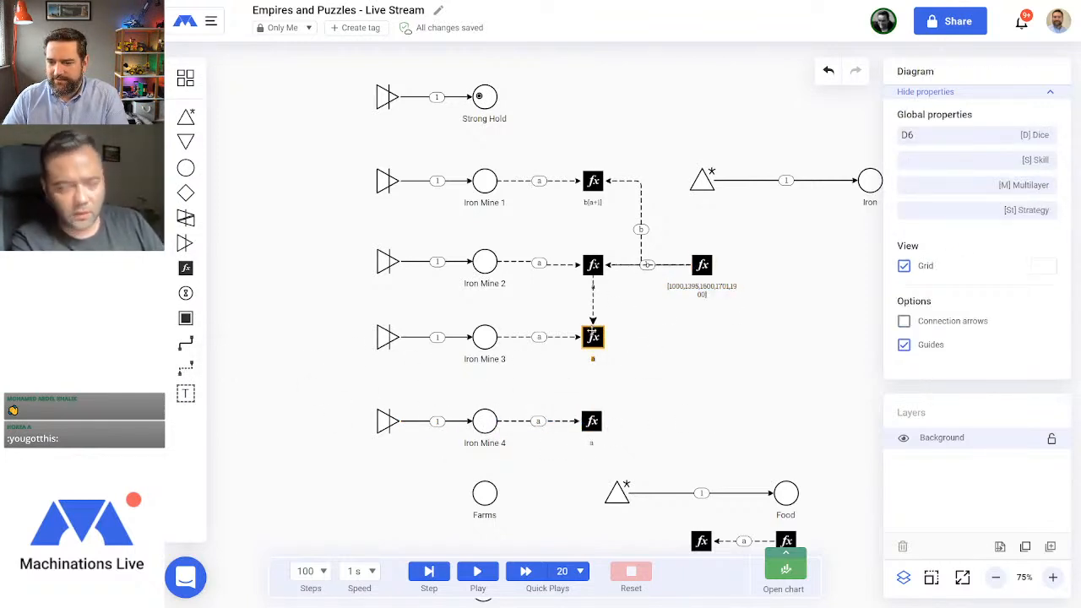
left_click_drag(641, 265, 641, 307)
left_click(671, 413)
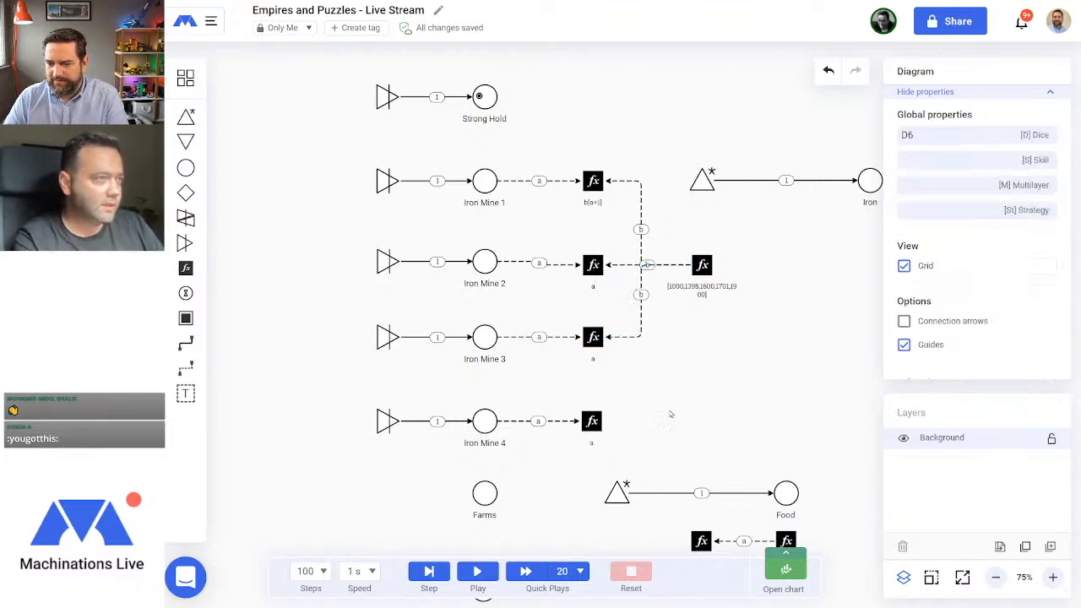
Step: Link the iron values register to the Iron Mine 4 register with a state connection, routed to enter it from the right side
left_click(186, 368)
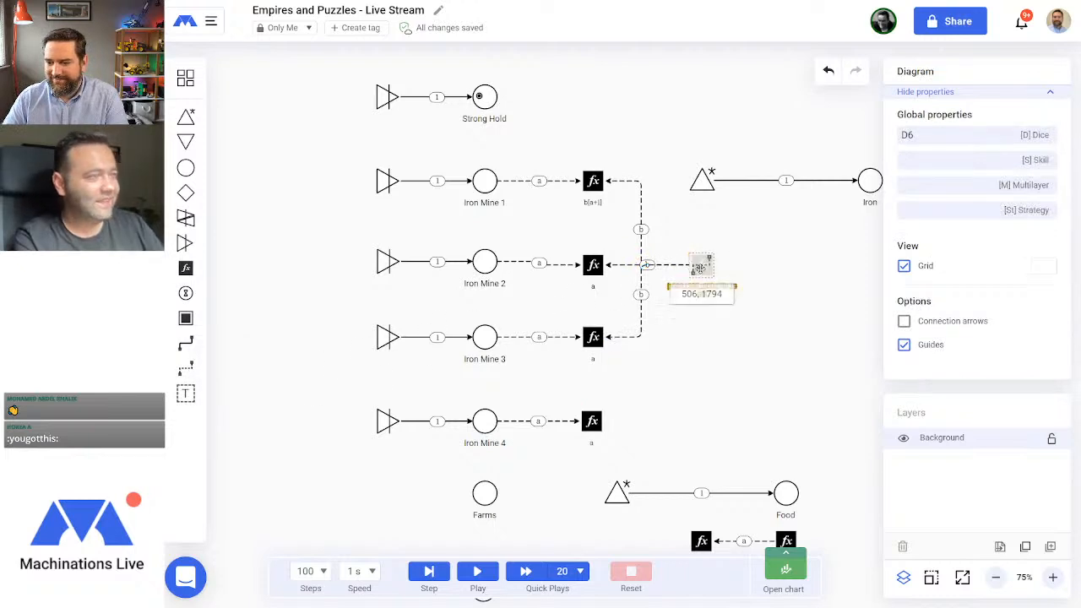
mouse_move(701, 265)
left_mouse_down()
mouse_move(659, 364)
mouse_move(591, 420)
left_mouse_up()
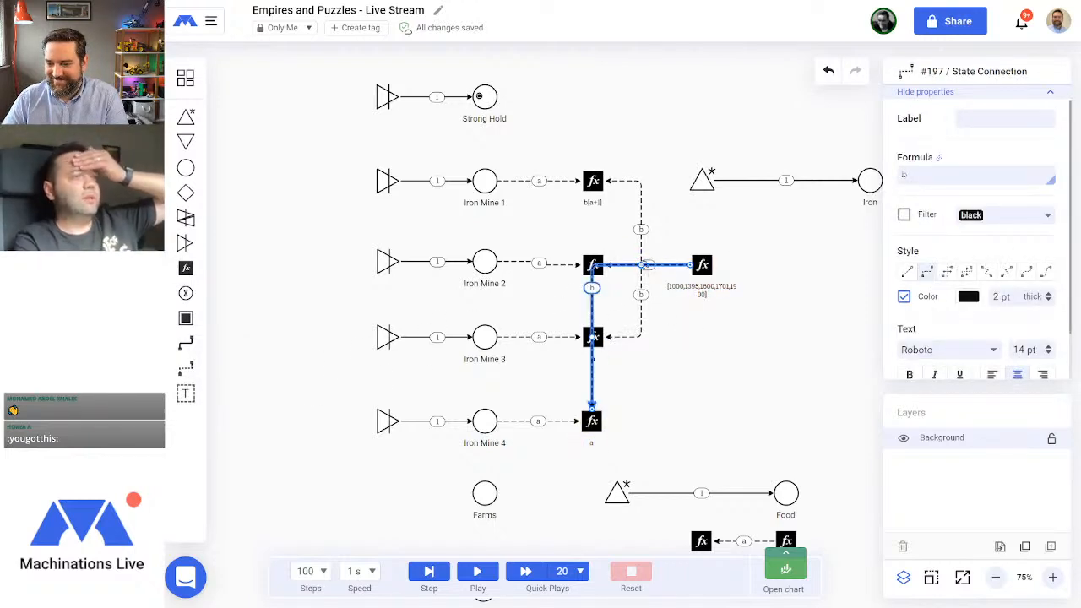
left_click_drag(646, 265, 642, 398)
left_click(792, 389)
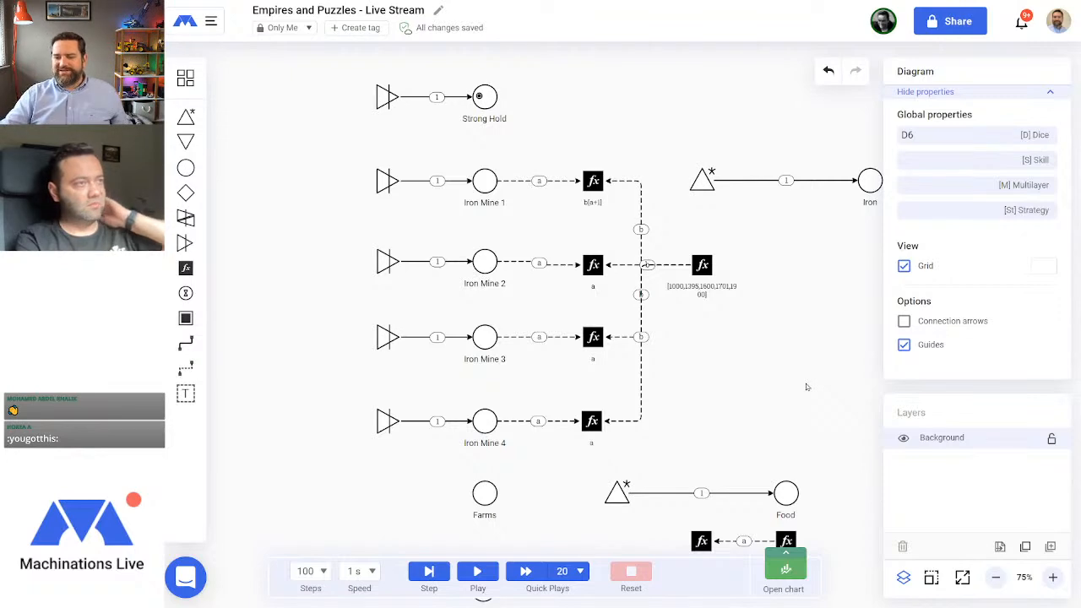
Step: Align the register beside Iron Mine 2 horizontally with its pool
left_click_drag(789, 315, 752, 336)
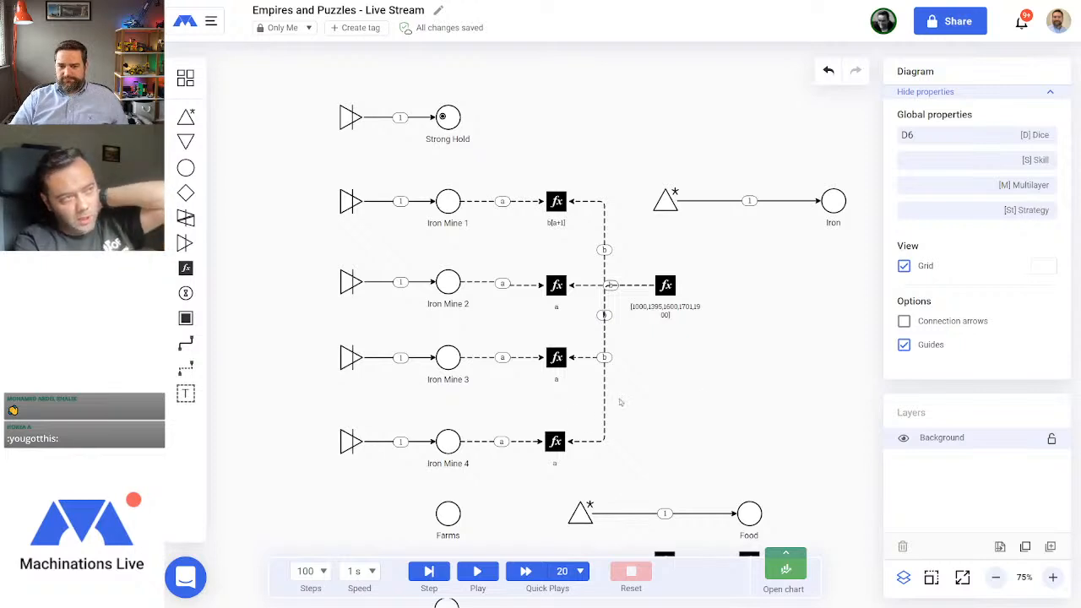
left_click_drag(732, 391, 789, 388)
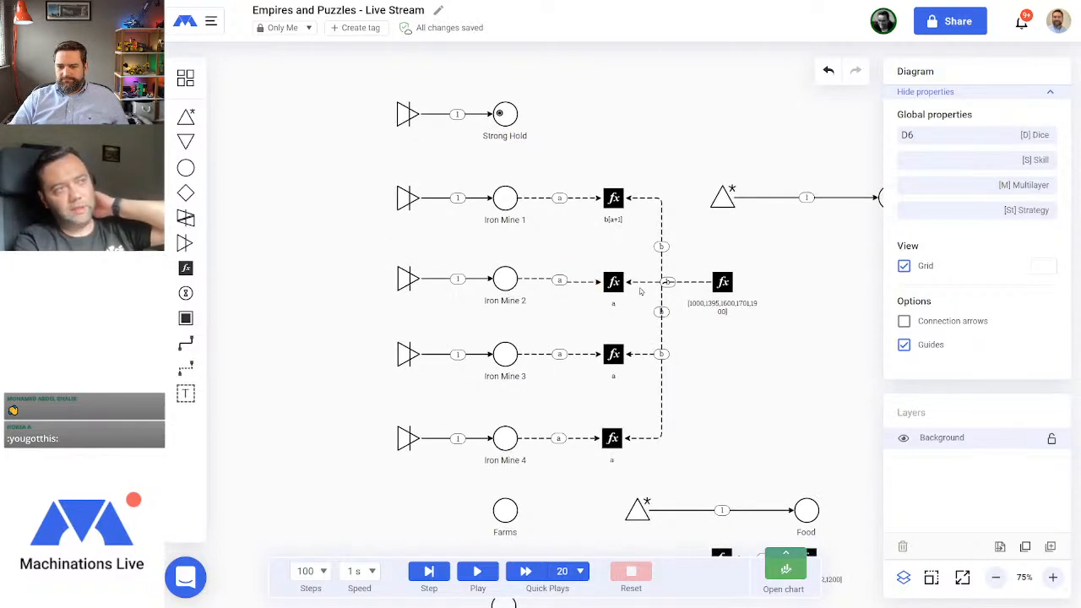
left_click(614, 280)
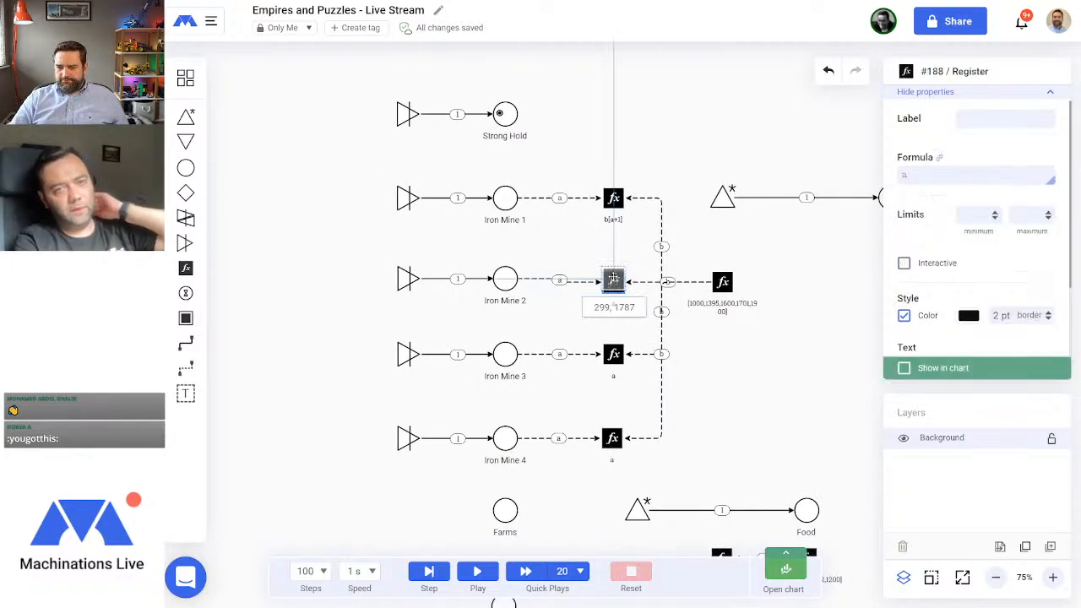
left_click(778, 387)
left_click_drag(795, 391, 717, 418)
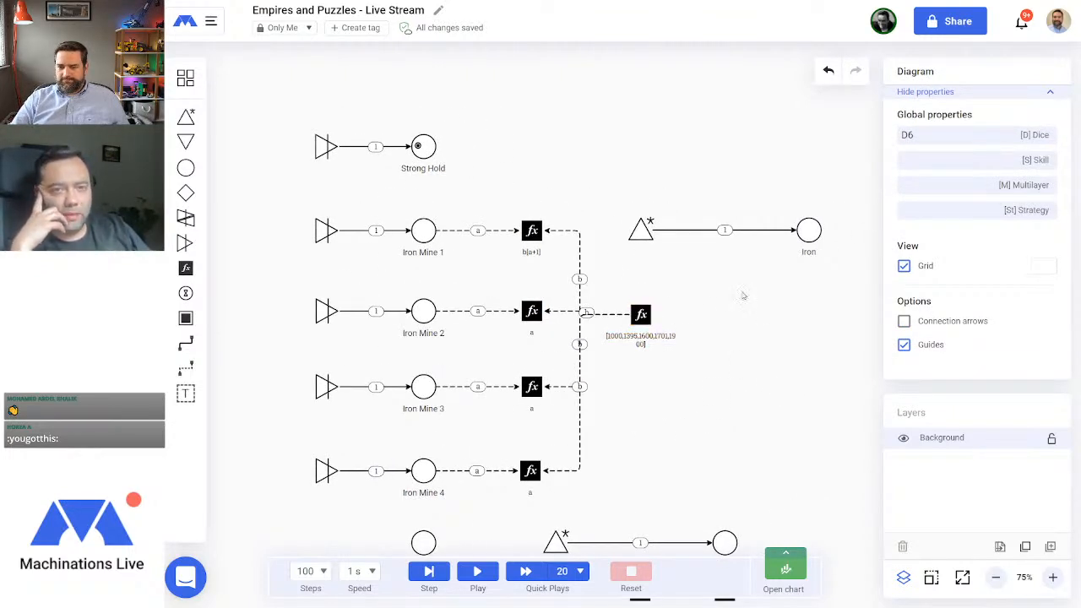
Step: Copy the formula b[a+1] from the Iron Mine 1 register into the registers beside Iron Mine 2, Iron Mine 3 and Iron Mine 4
left_click(531, 229)
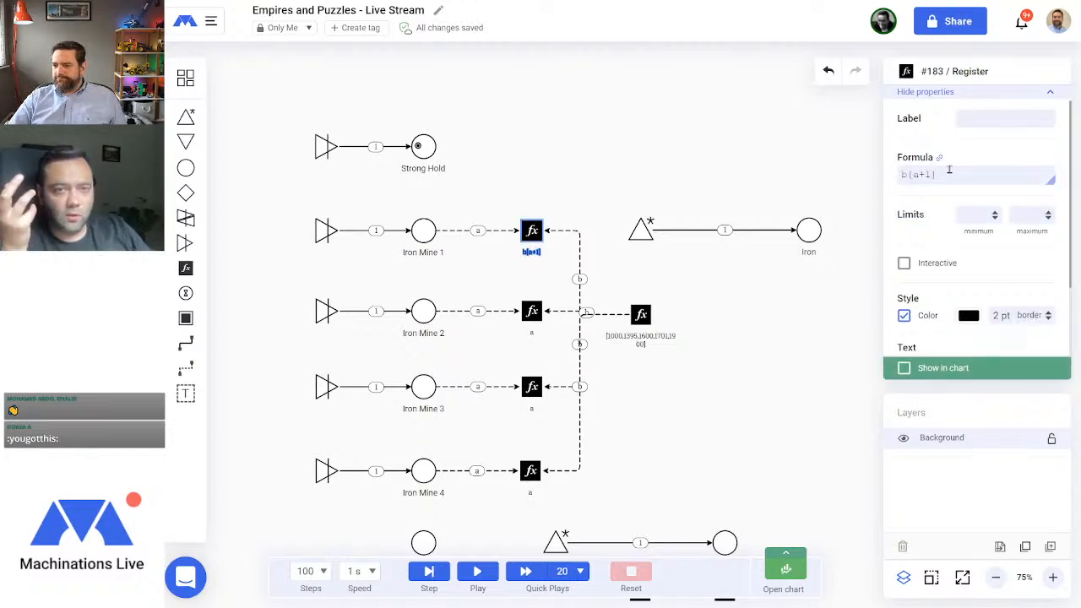
left_click_drag(949, 169, 872, 184)
key("ctrl+c")
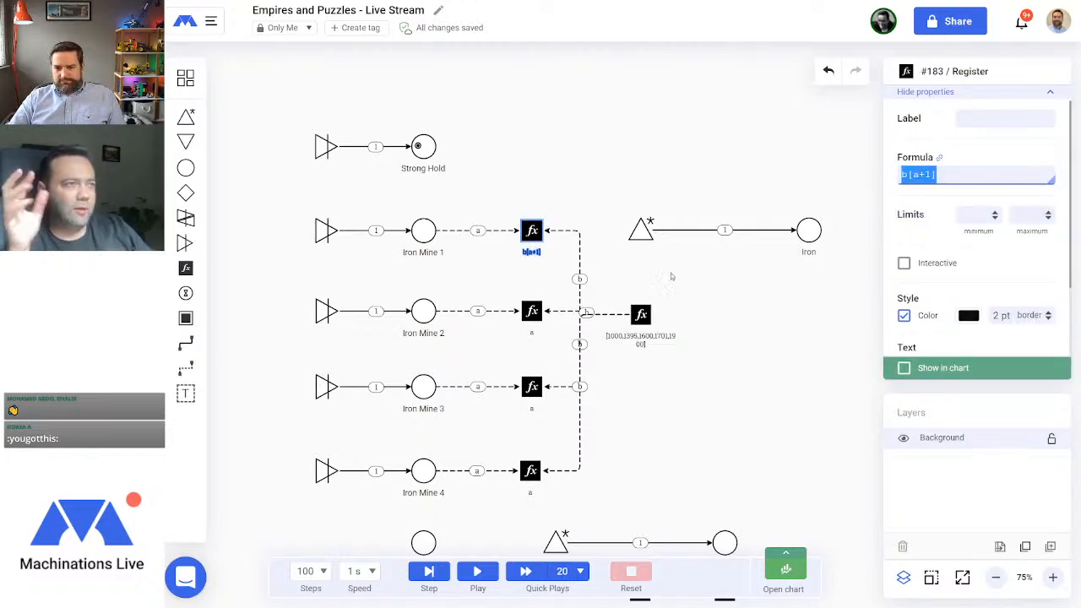
left_click(532, 311)
left_click_drag(935, 174, 864, 185)
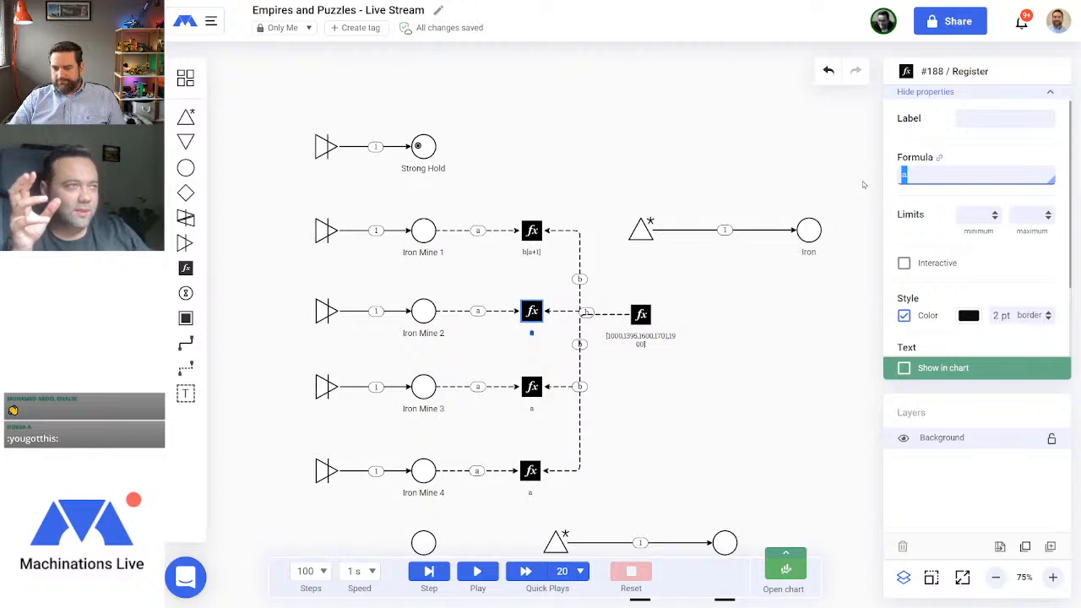
key("ctrl+v")
left_click(532, 386)
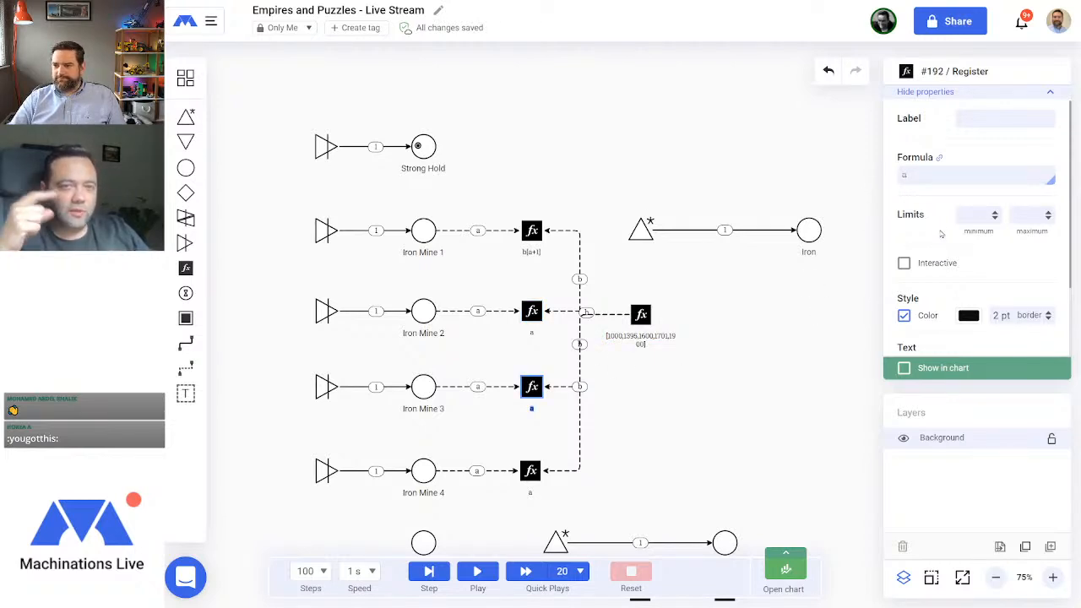
left_click_drag(936, 174, 878, 182)
key("ctrl+v")
left_click(531, 471)
key("ctrl+v")
left_click(818, 444)
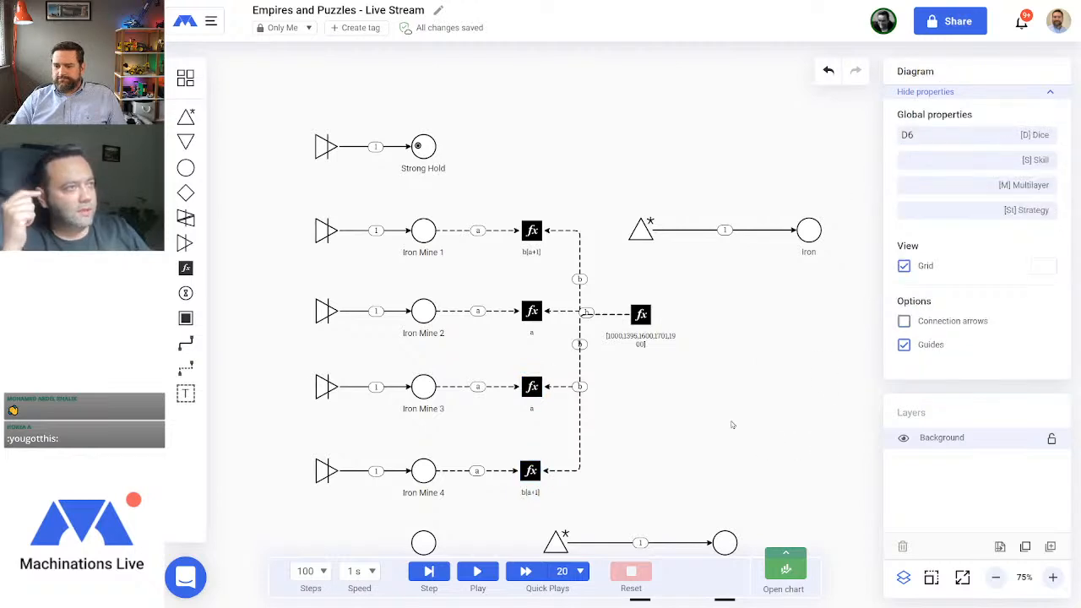
Step: Add a blank register below the resource connection that feeds the Iron pool
left_click(186, 267)
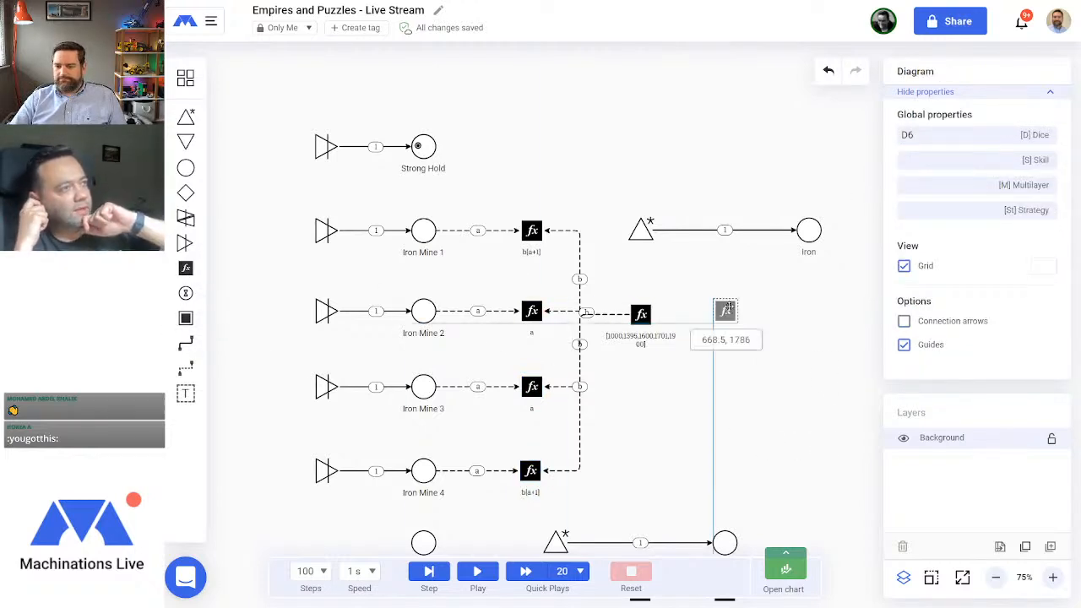
left_click(725, 291)
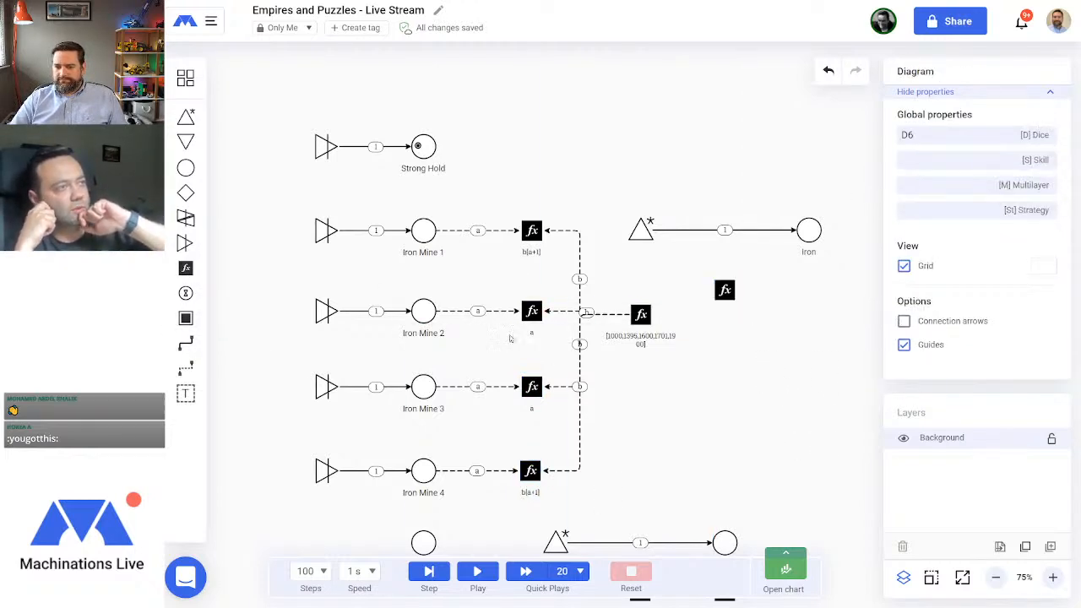
Step: Set the formula of the Iron Mine 2 and Iron Mine 3 registers to b[a+1]
left_click(531, 311)
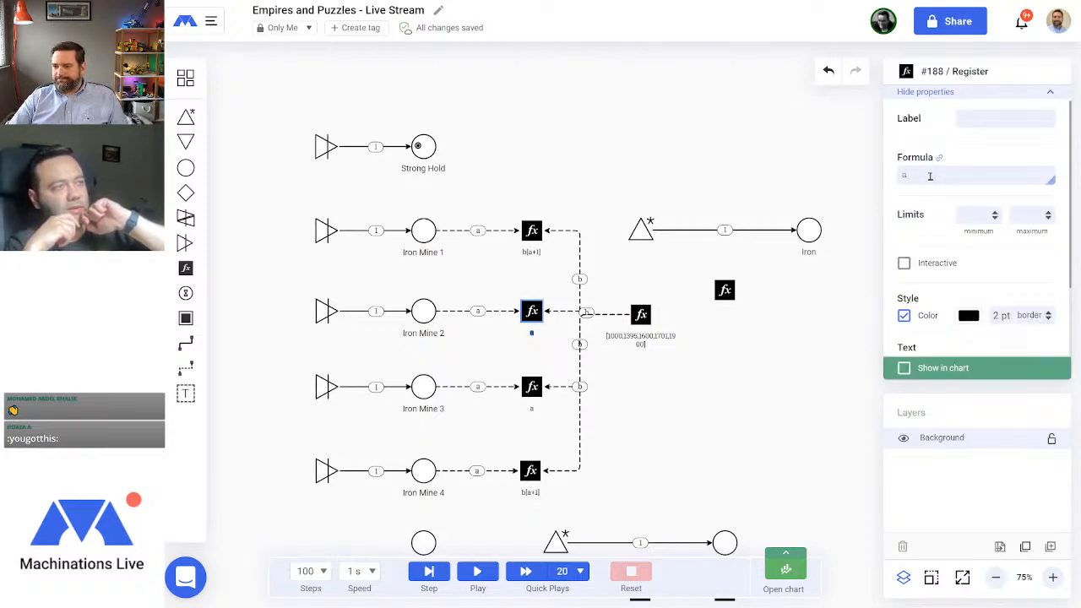
left_click_drag(912, 174, 884, 184)
key("ctrl+v")
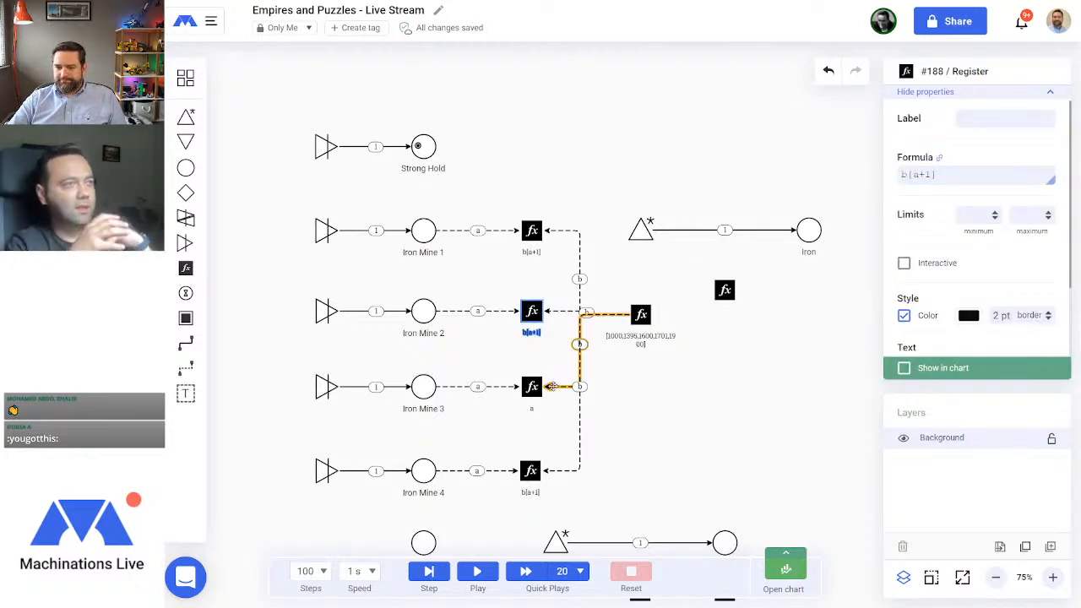
left_click(531, 386)
left_click_drag(943, 179, 902, 175)
key("ctrl+v")
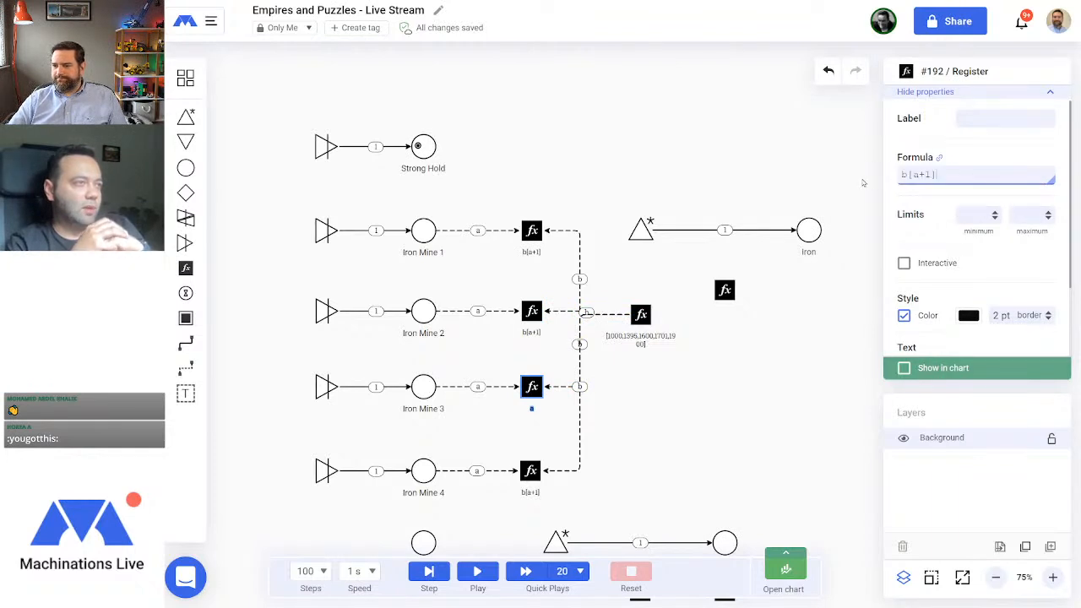
left_click(724, 413)
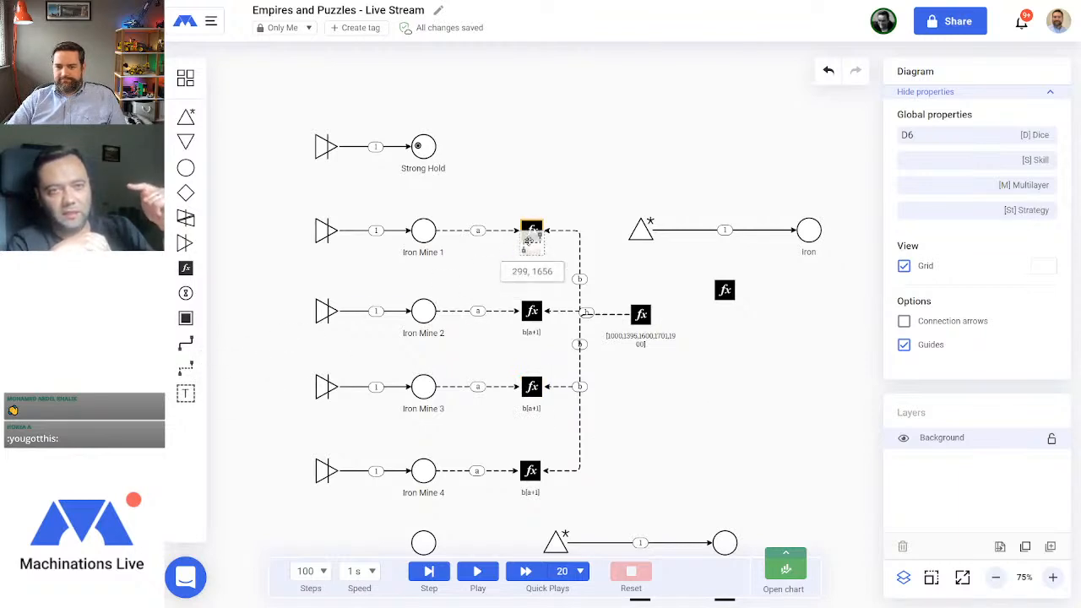
Step: Link the Iron Mine 1 register to the blank register below the Iron flow, routing the state connection beneath the Iron source
left_click_drag(532, 230, 723, 290)
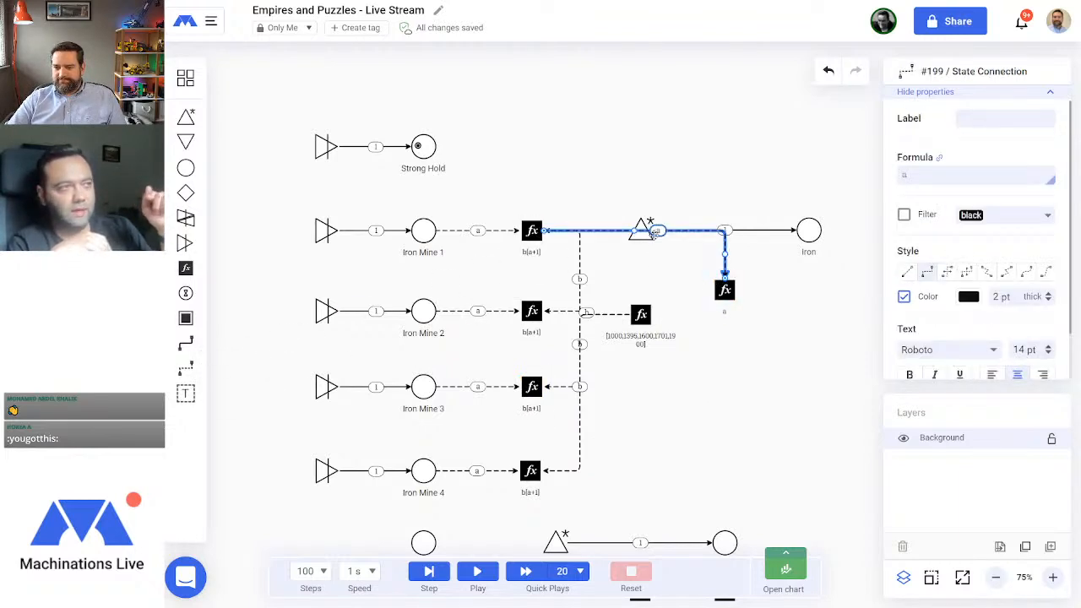
left_click_drag(635, 231, 639, 267)
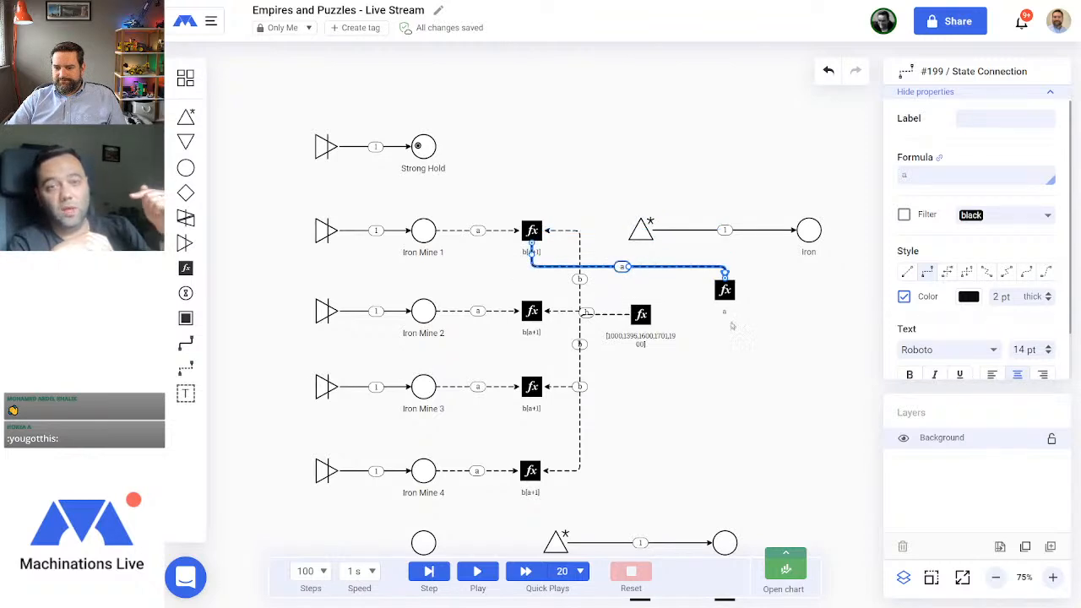
left_click_drag(532, 250, 581, 255)
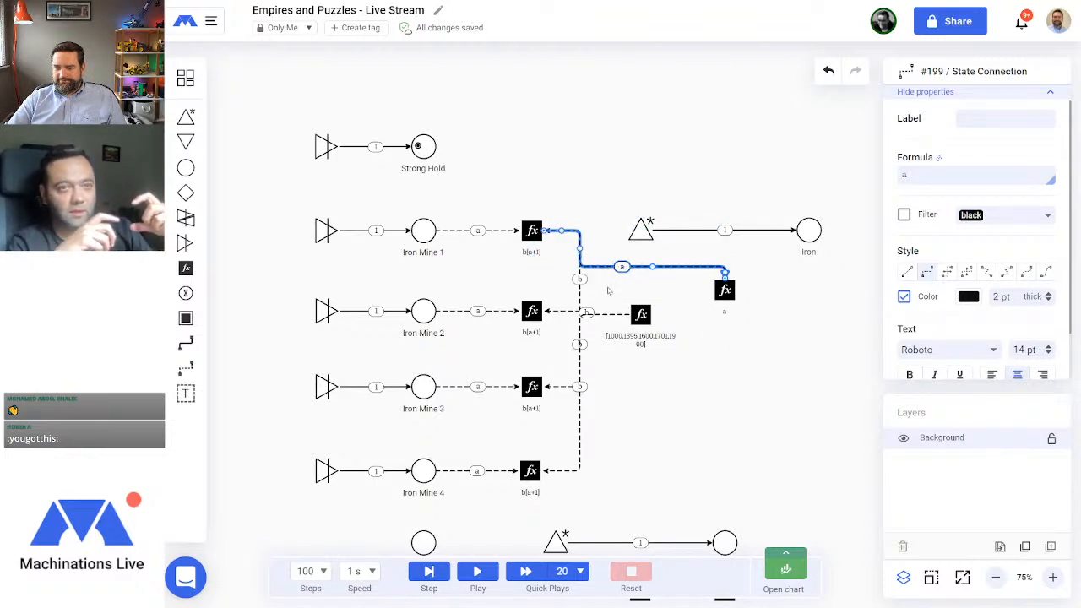
left_click(718, 438)
Step: Link the Iron Mine 2 register to the register below the Iron flow, routing the state connection along Iron Mine 1's path
left_click(187, 369)
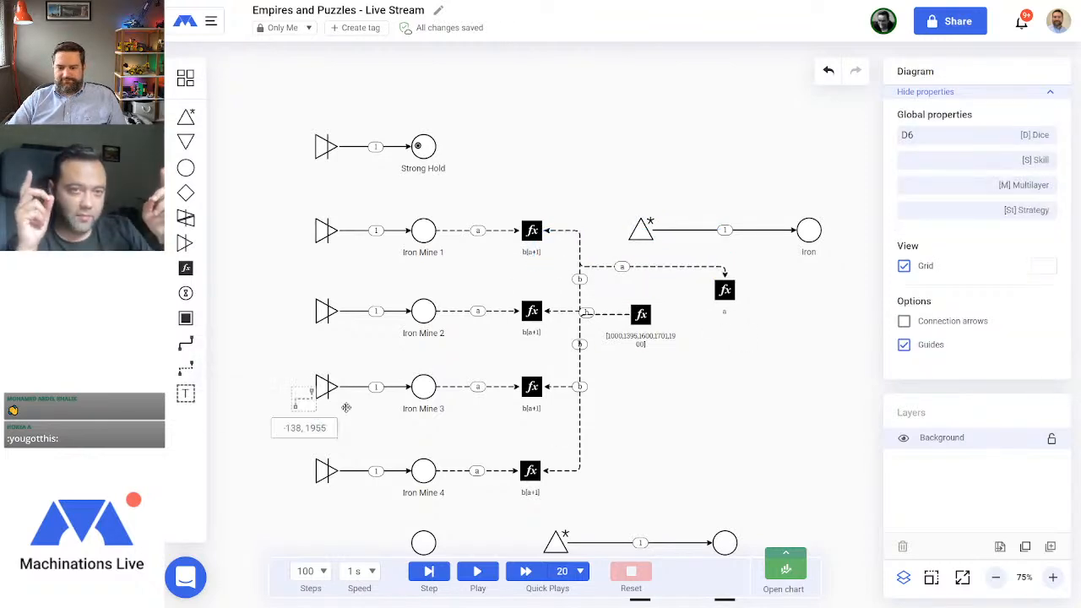
left_click_drag(534, 311, 725, 291)
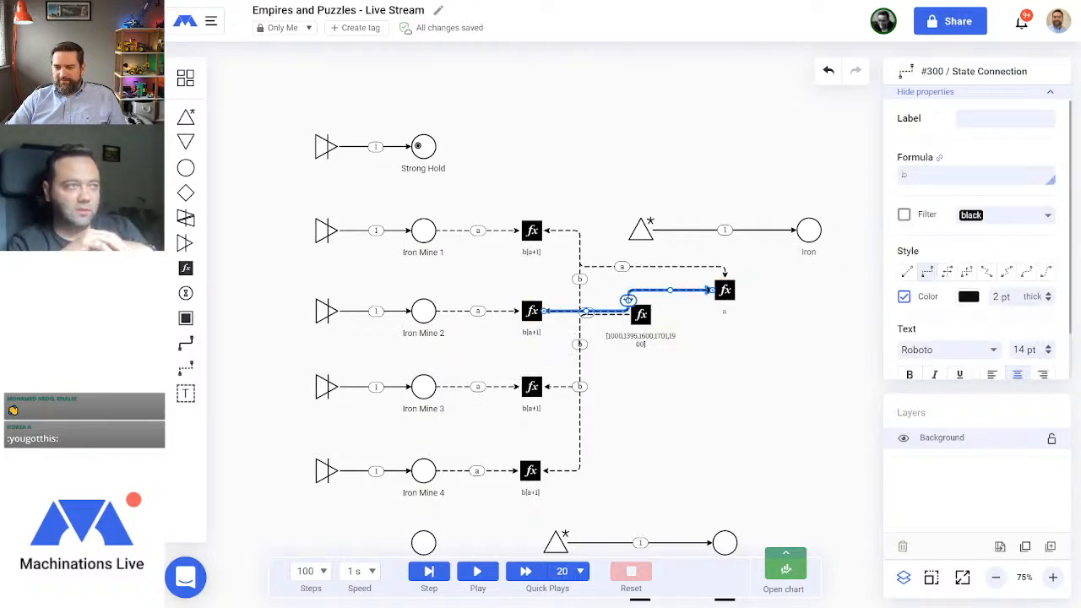
left_click_drag(628, 300, 650, 266)
left_click(741, 428)
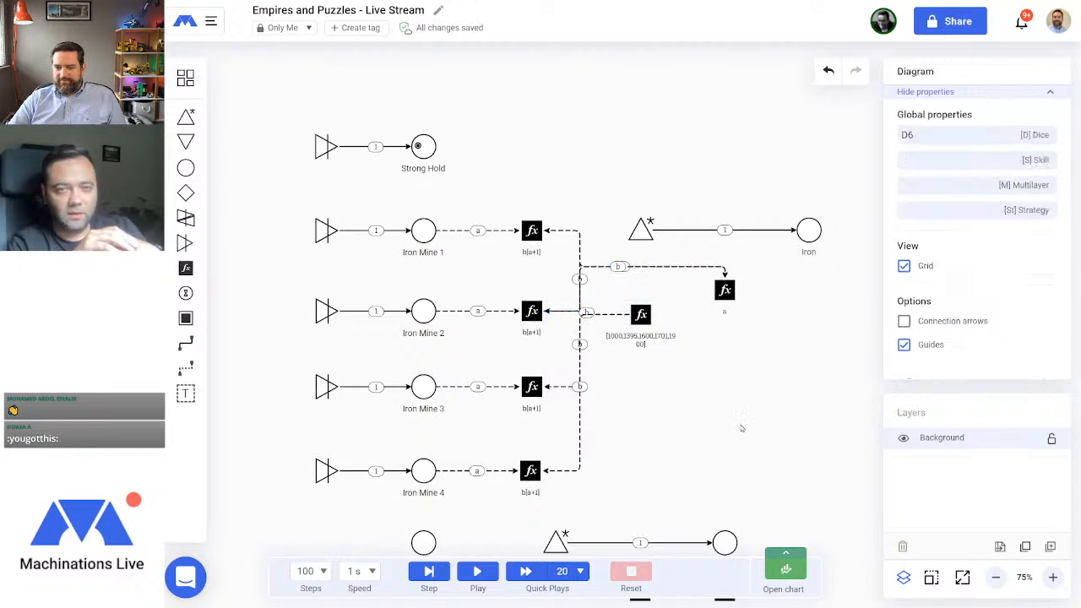
Step: Link the Iron Mine 3 register to the register below the Iron flow, routing the state connection along the same shared path
left_click(185, 369)
left_click_drag(531, 386, 725, 292)
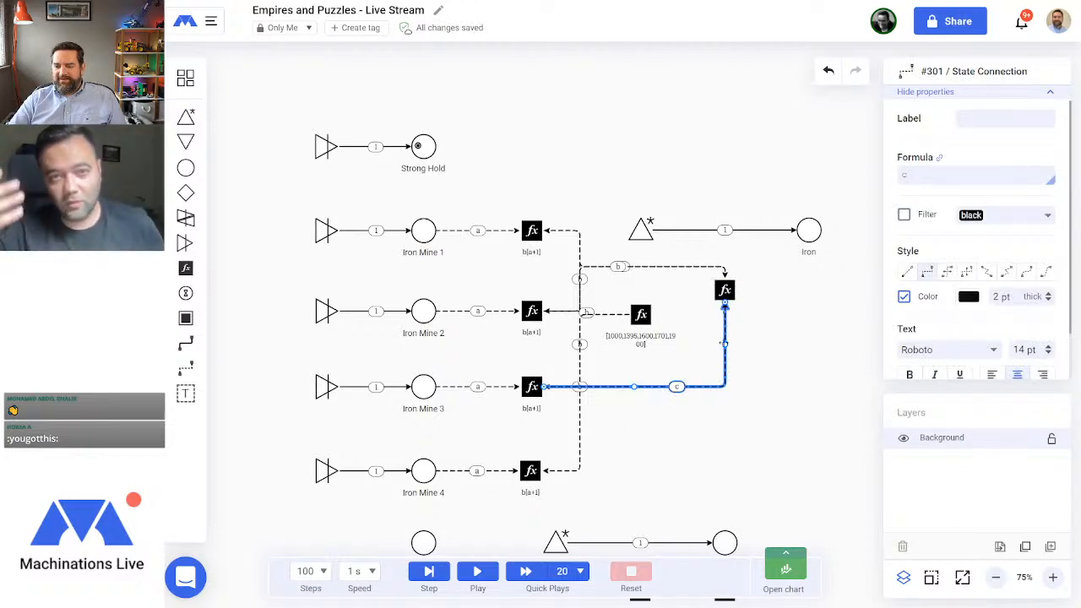
left_click_drag(723, 342, 649, 268)
left_click(756, 372)
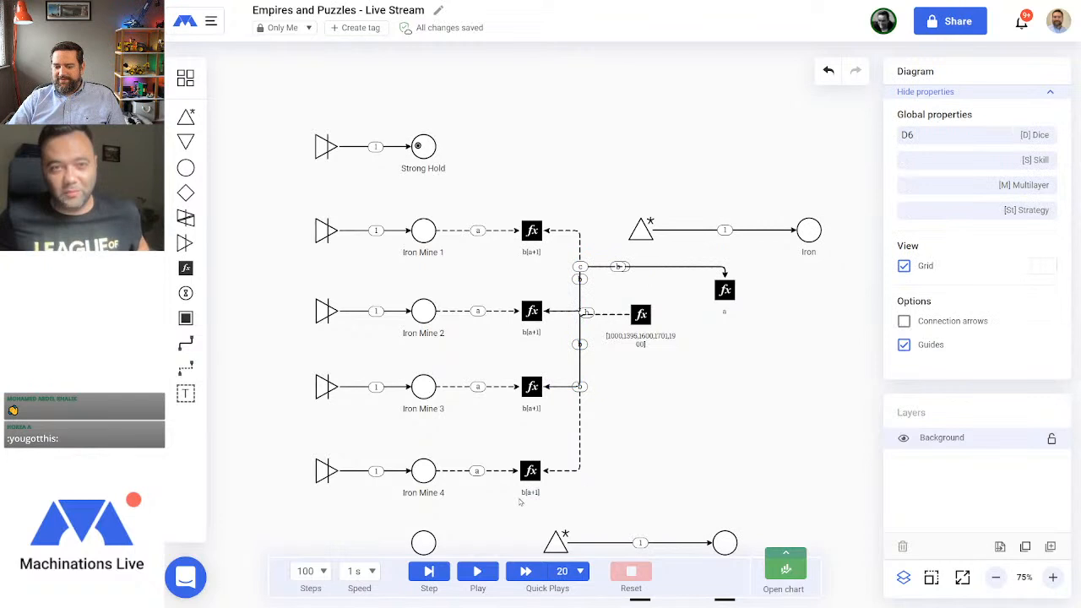
Step: Link the Iron Mine 4 register to the register below the Iron flow, merging its state connection into the path of the other mines
left_click(186, 369)
left_click_drag(531, 470, 724, 294)
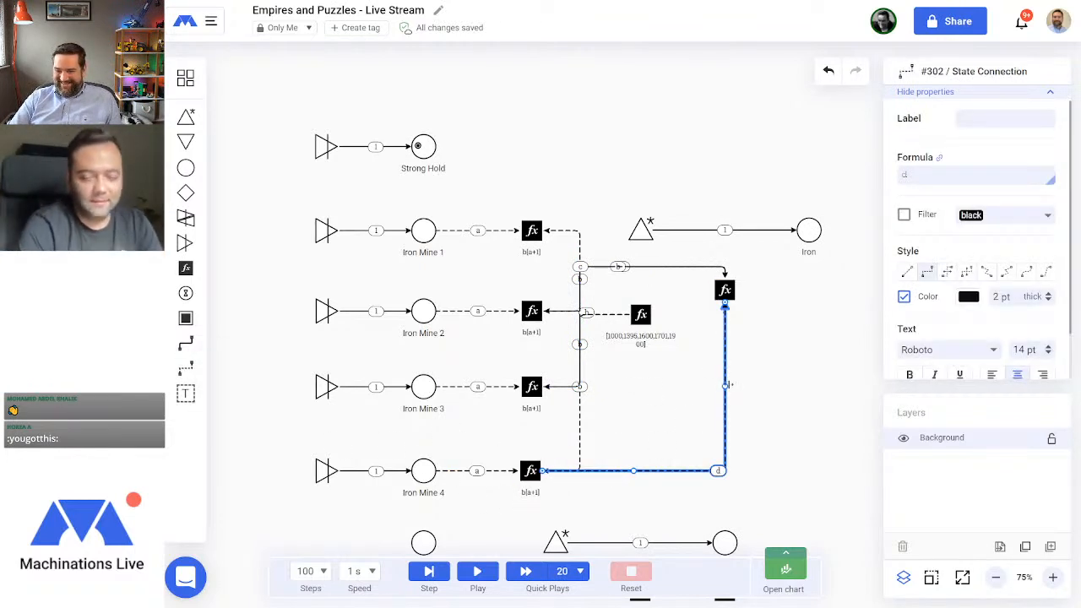
left_click_drag(728, 384, 580, 384)
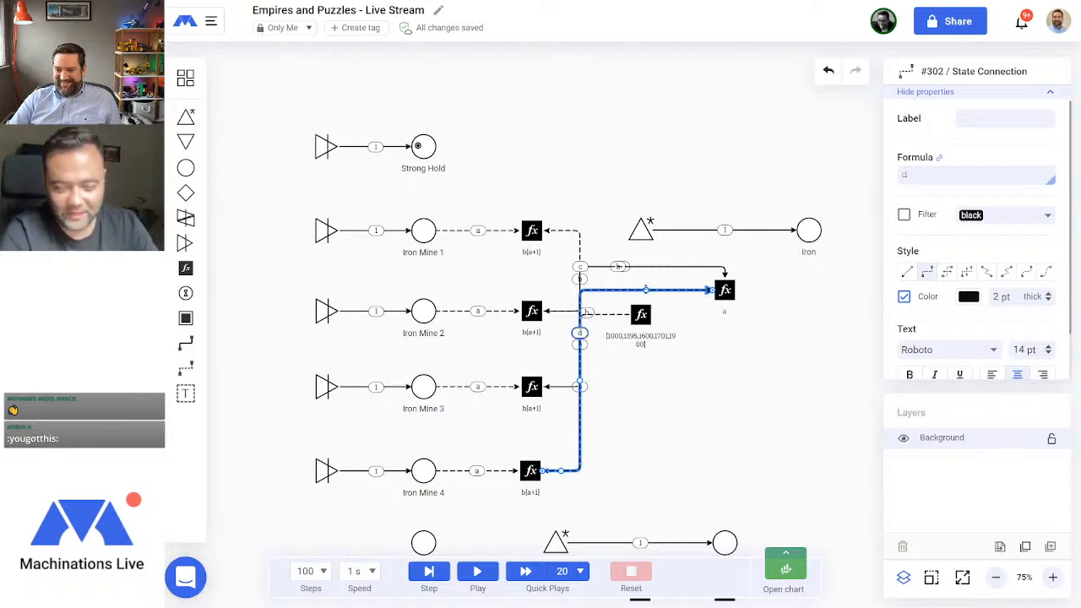
left_click_drag(646, 289, 647, 267)
Step: Set the formula of the register below the Iron flow to a+b+c+d
left_click(725, 290)
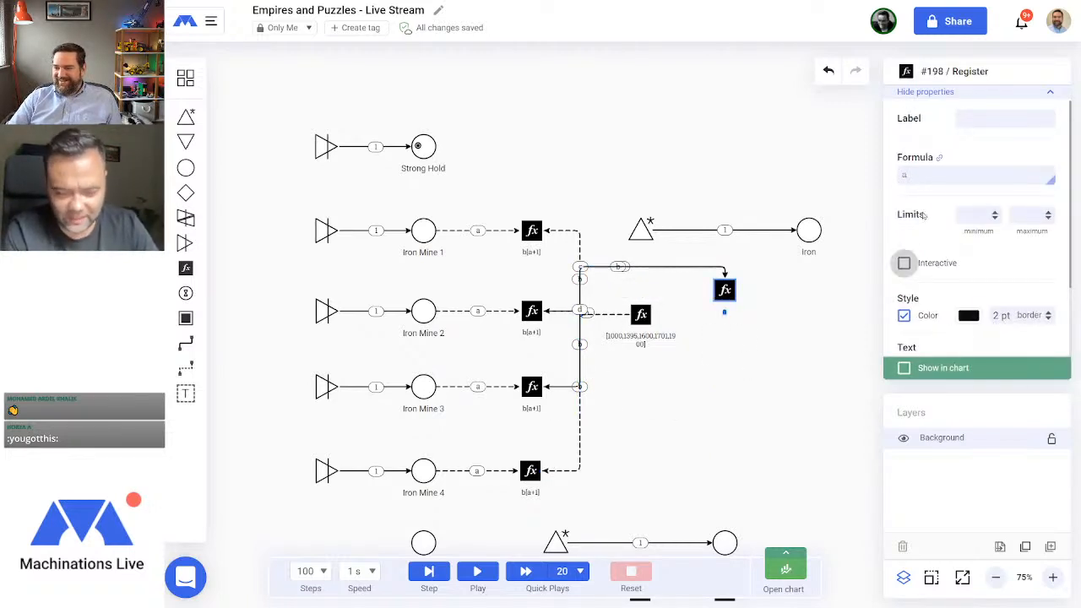
left_click(943, 173)
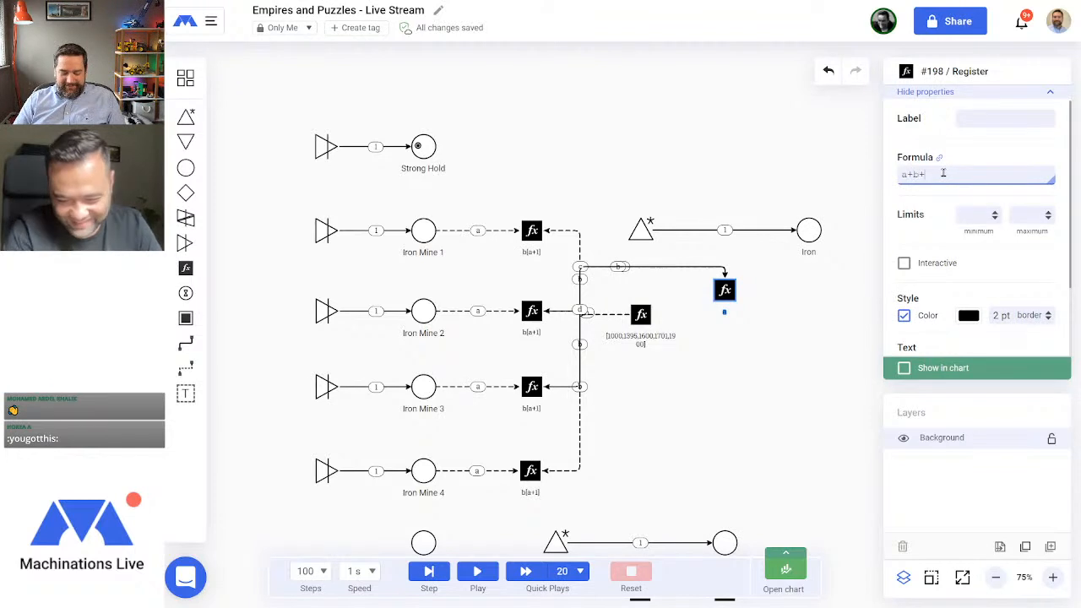
left_click(775, 411)
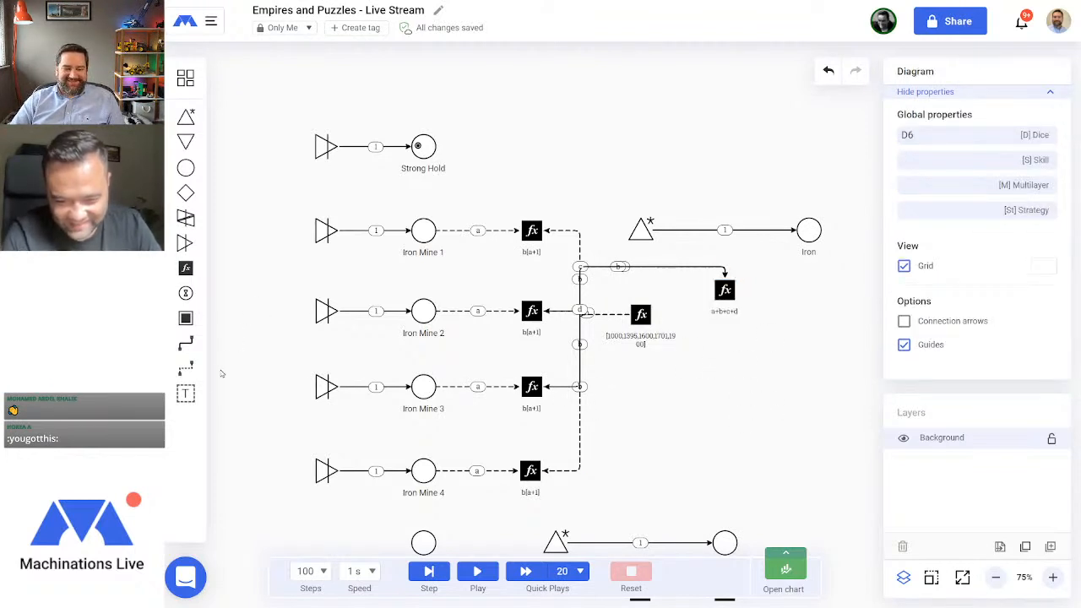
Step: Link the a+b+c+d register to the resource connection feeding Iron with a state connection whose formula is =
left_click(189, 372)
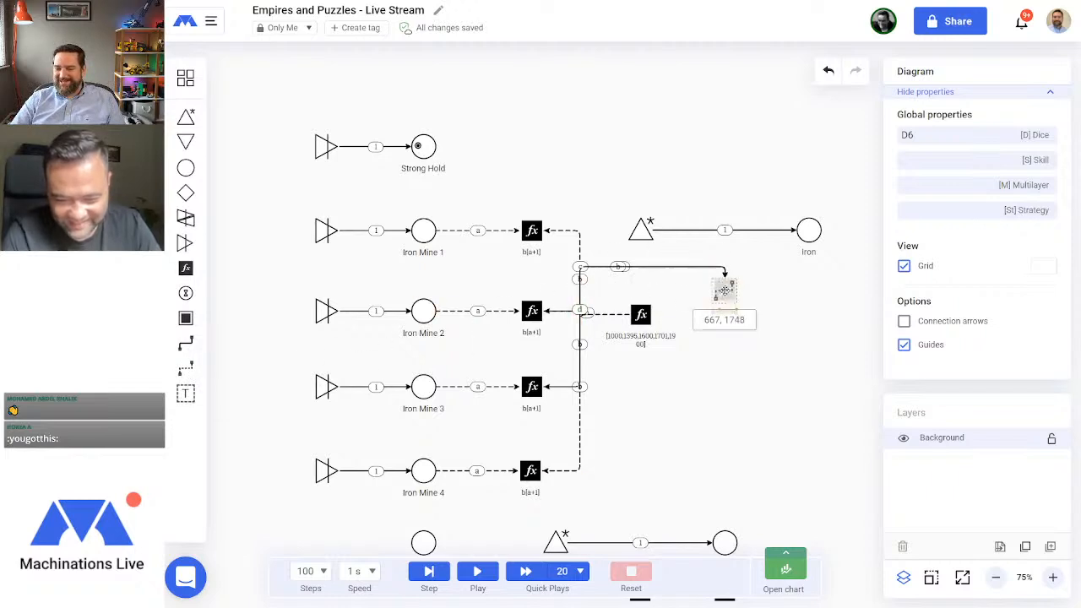
left_click_drag(725, 290, 727, 230)
left_click(752, 237)
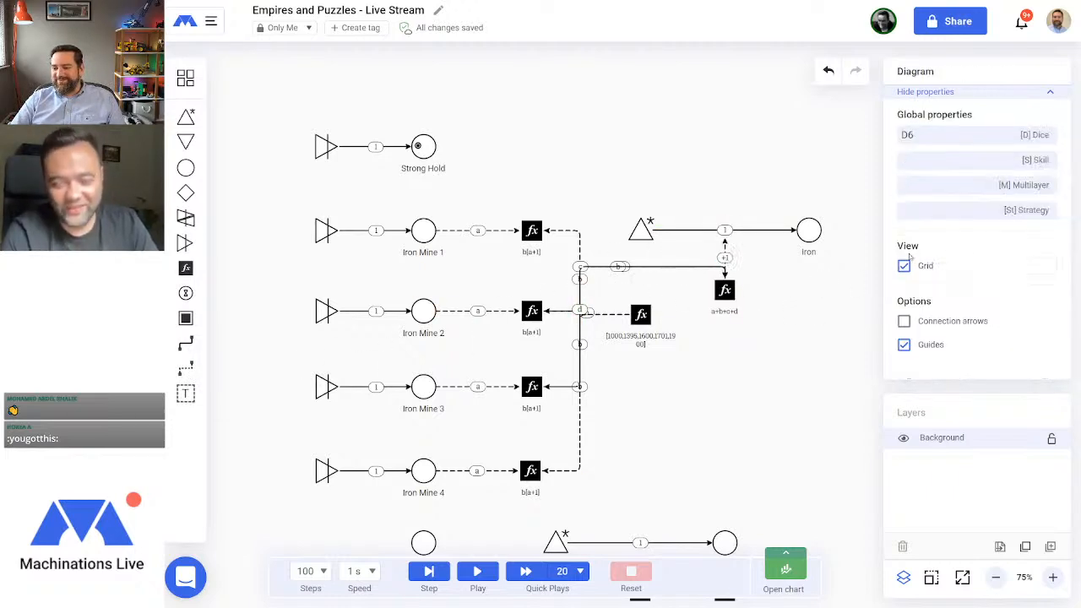
left_click(725, 257)
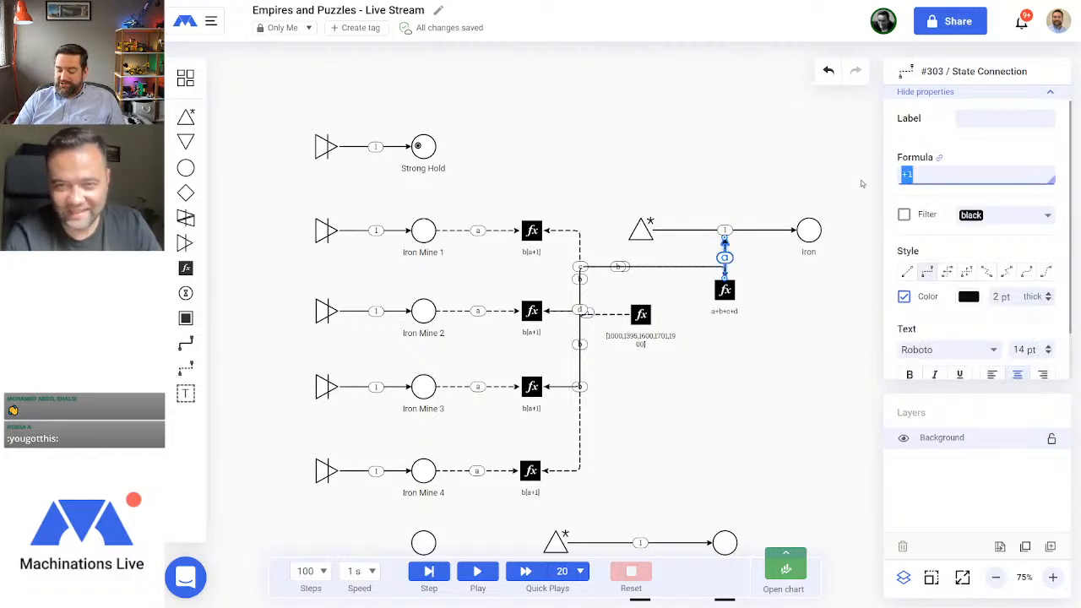
type("=")
key("Return")
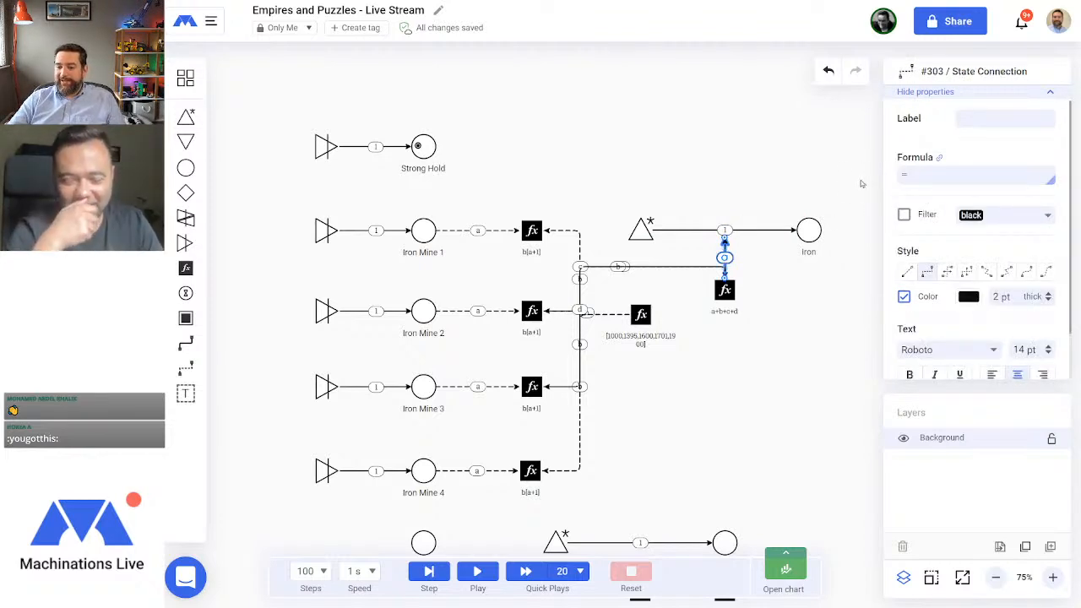
Step: Examine the formulas of the iron production list register and the a+b+c+d register below the Iron flow
left_click(718, 437)
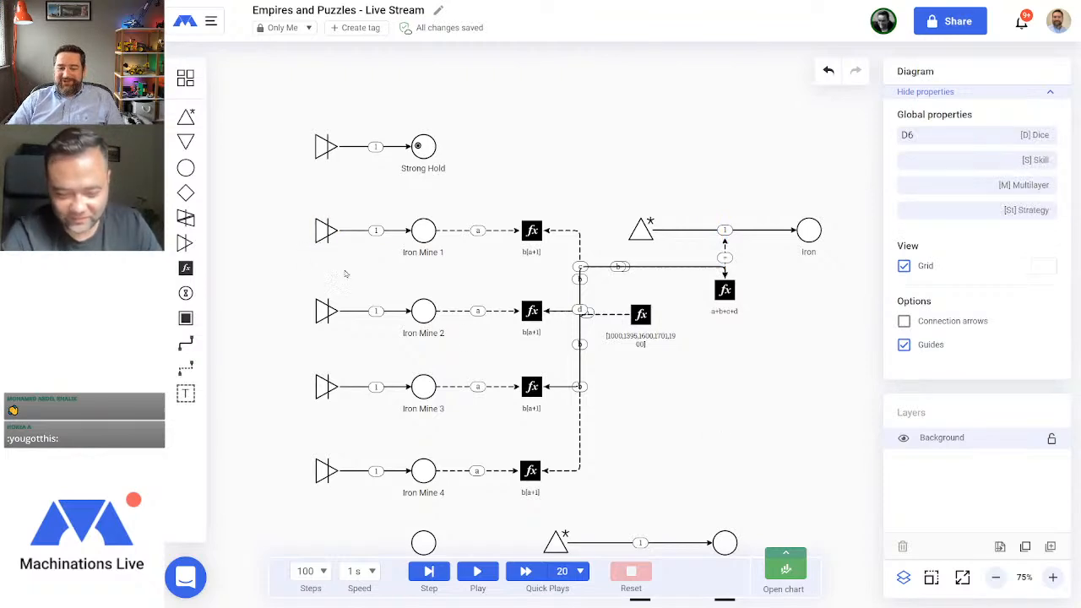
scroll(701, 352, "down", 3)
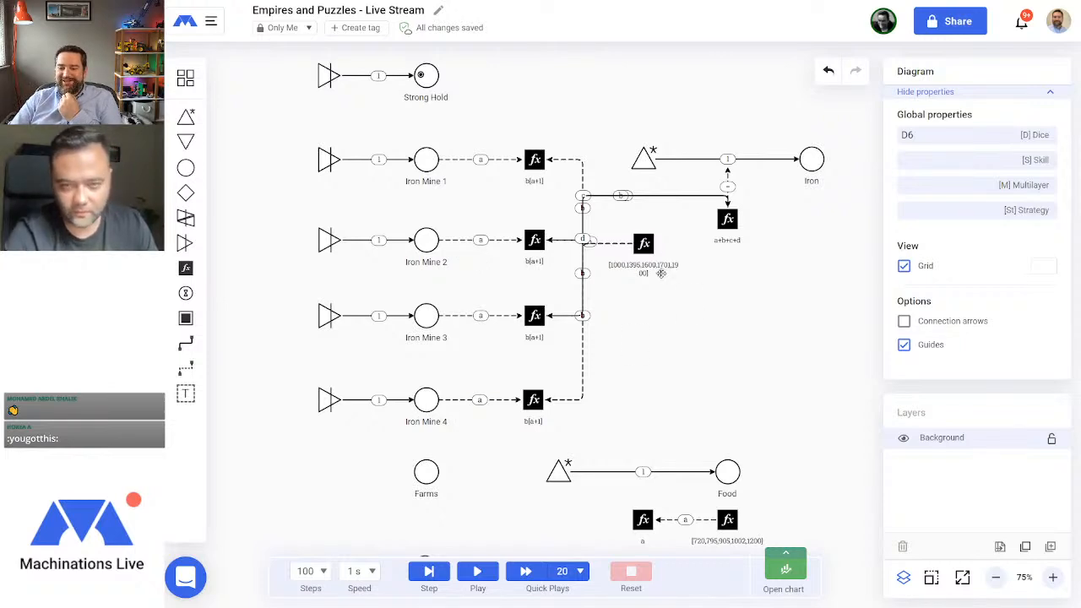
left_click(647, 246)
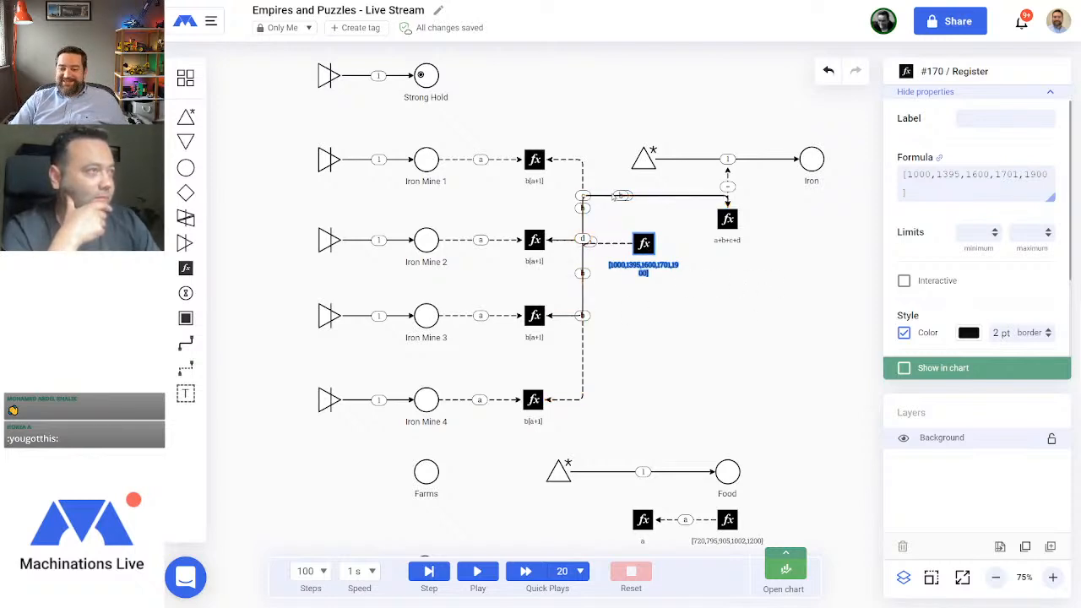
left_click(727, 218)
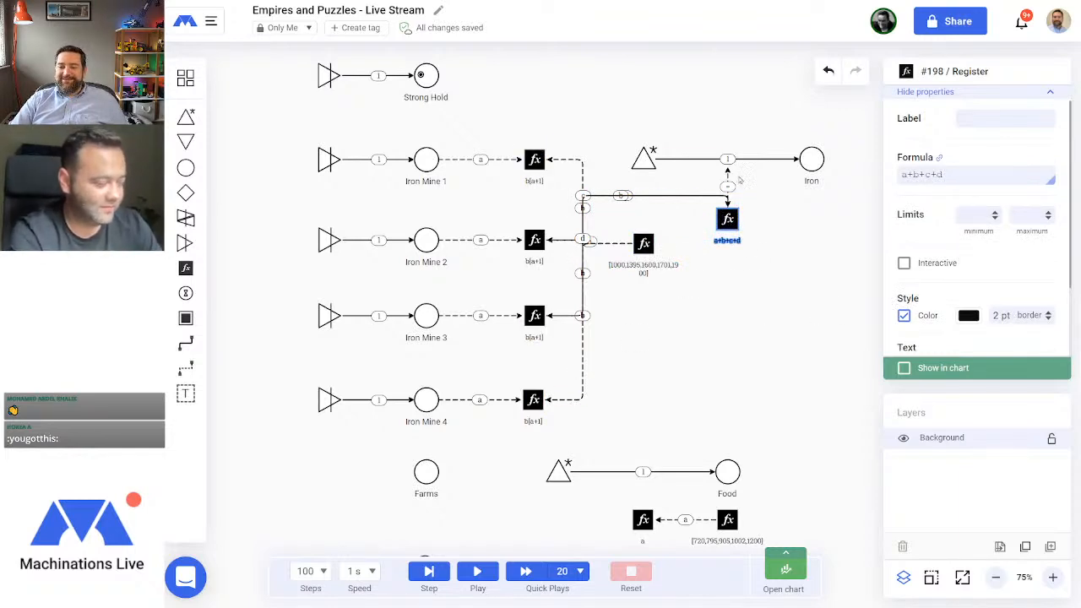
left_click(782, 267)
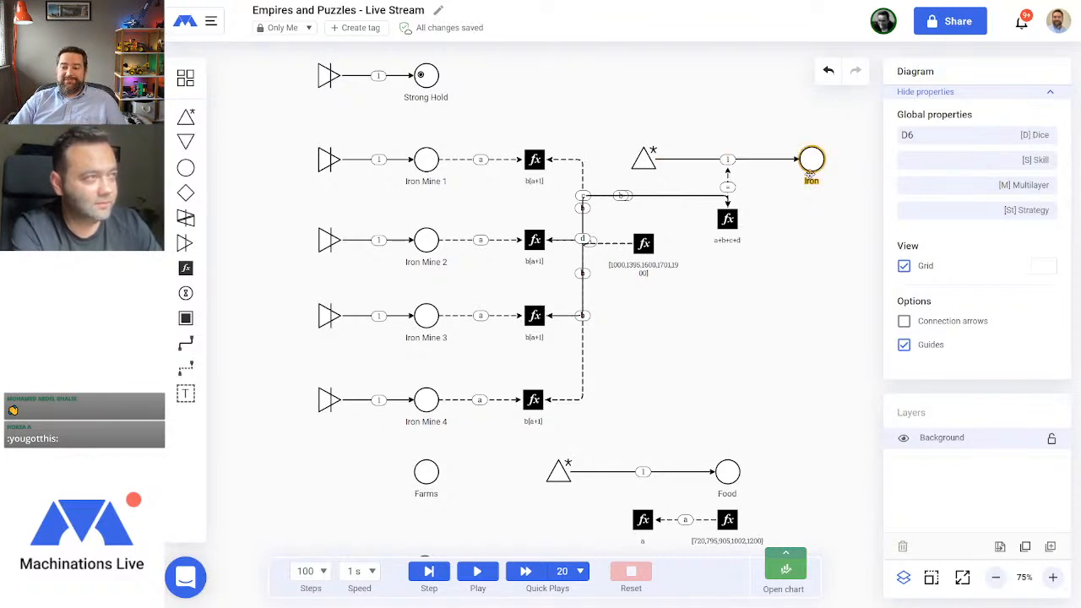
Step: Add four sources, one in front of each converter feeding Iron Mine 1, Iron Mine 2, Iron Mine 3 and Iron Mine 4
left_click_drag(303, 321, 442, 311)
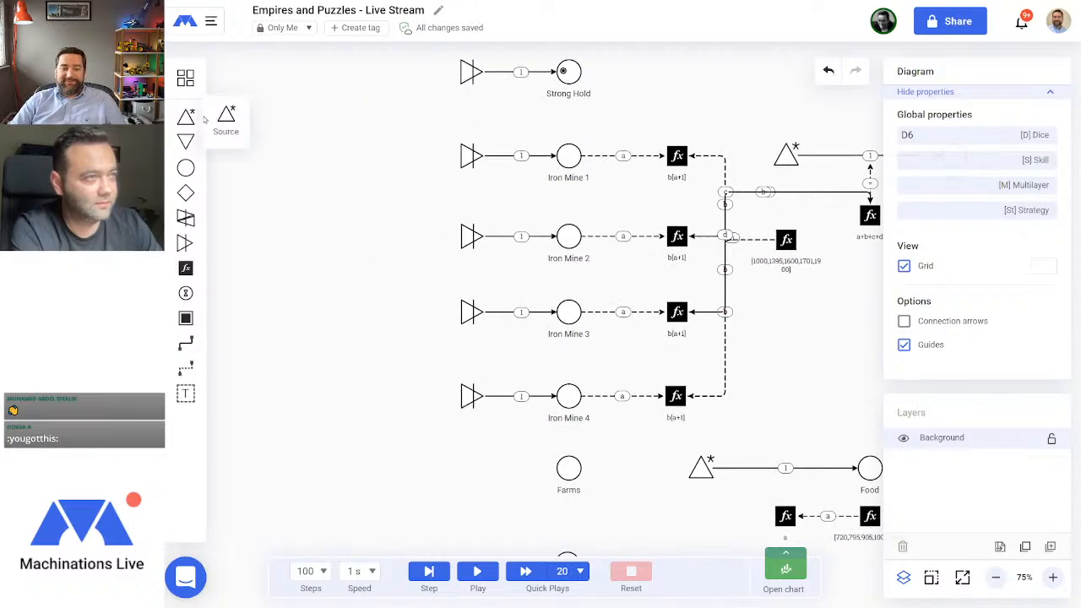
left_click_drag(194, 118, 365, 235)
left_click(315, 333)
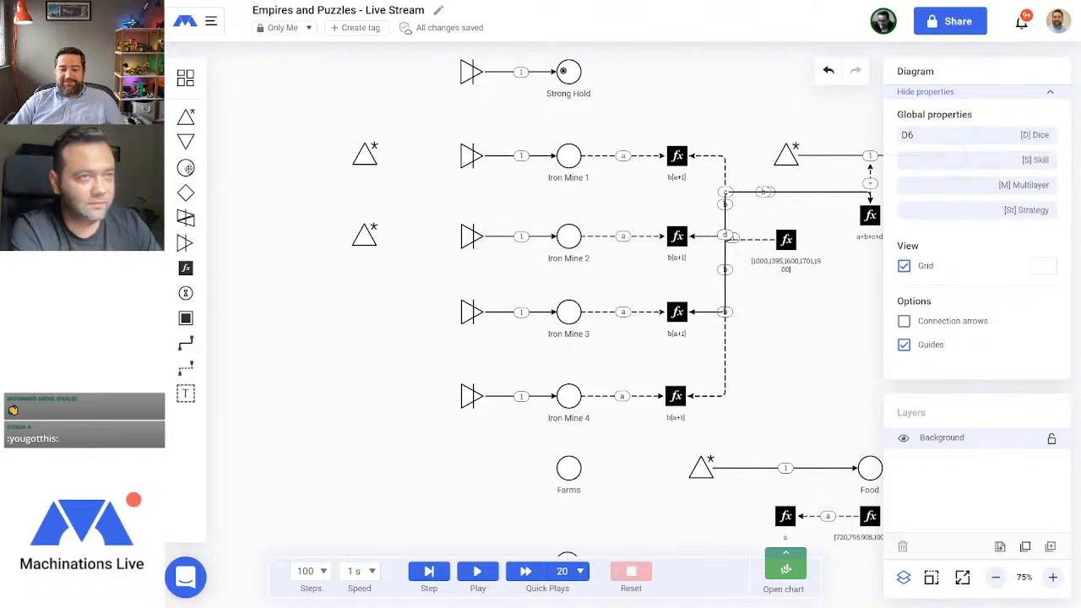
left_click_drag(186, 116, 367, 329)
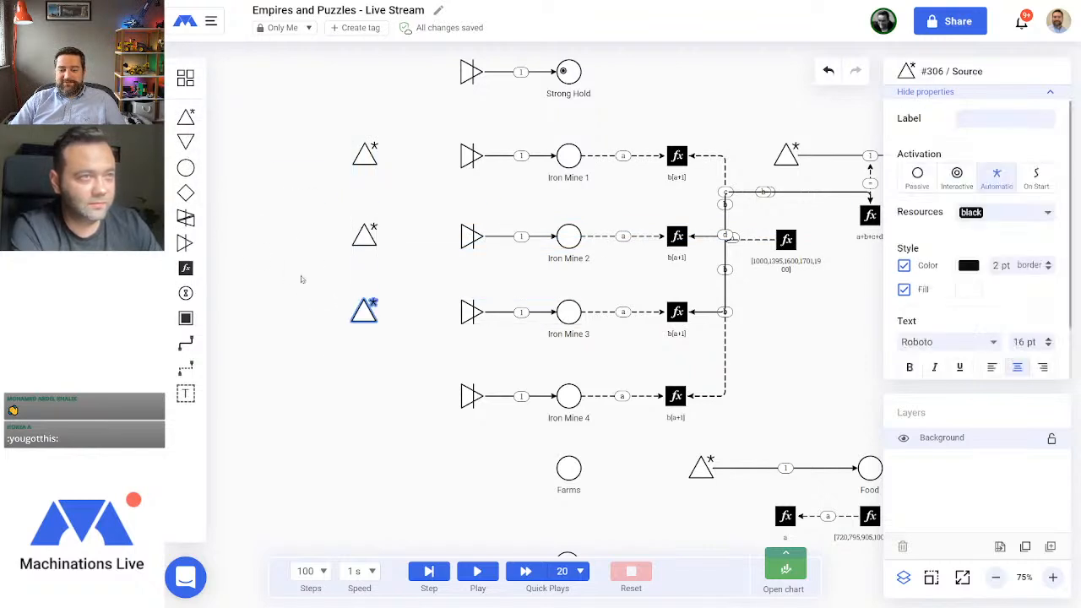
left_click_drag(186, 115, 366, 412)
left_click(436, 424)
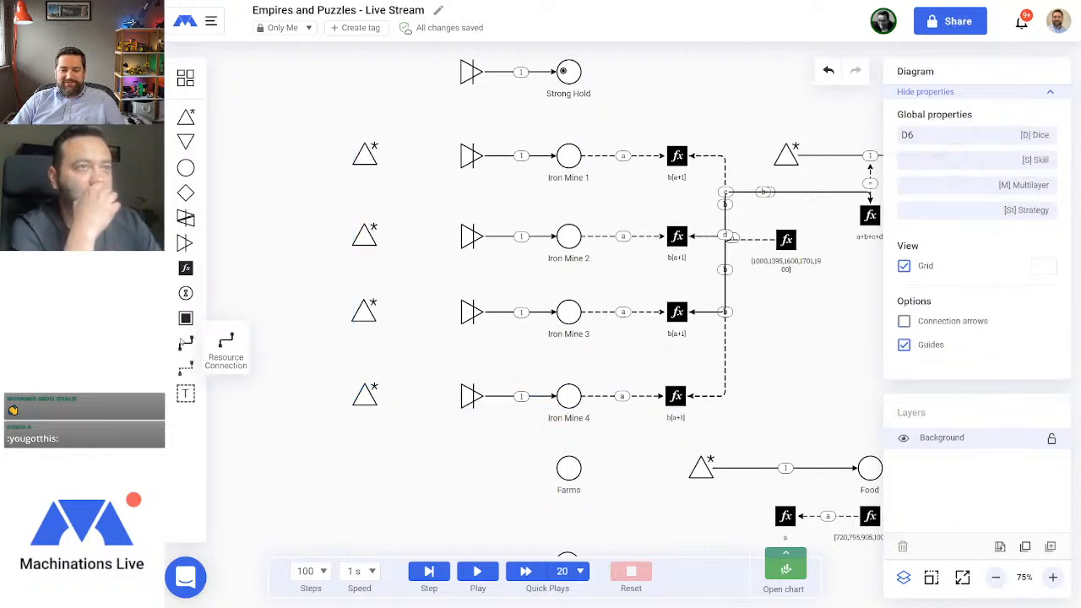
Step: Link each of the four new sources to the converter of its iron mine with a resource connection
mouse_move(186, 344)
left_mouse_down()
mouse_move(333, 238)
mouse_move(364, 151)
mouse_move(425, 164)
mouse_move(471, 156)
left_mouse_up()
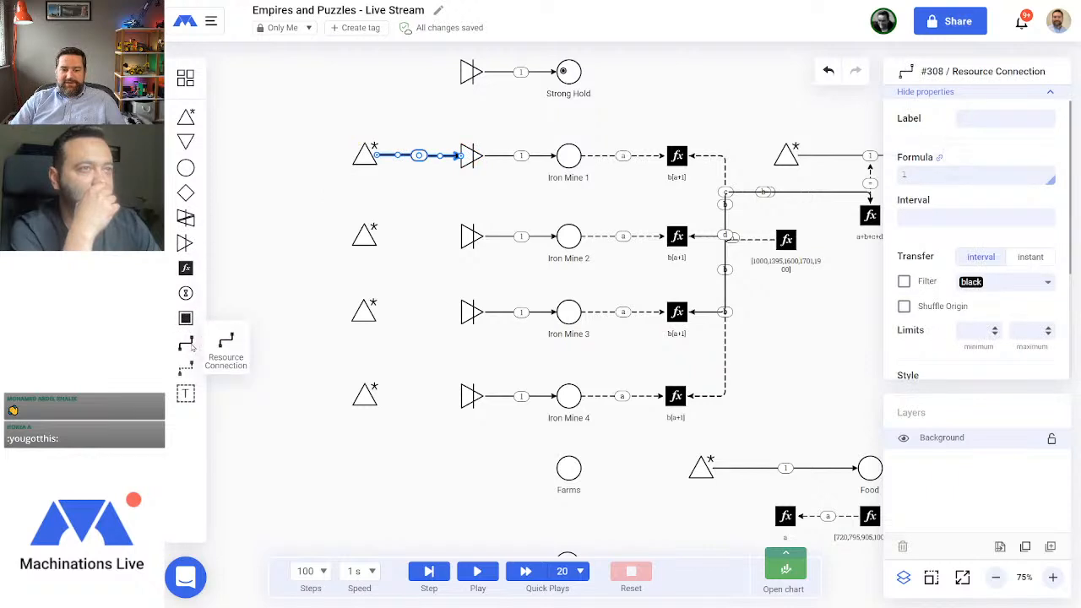
left_click_drag(186, 343, 470, 237)
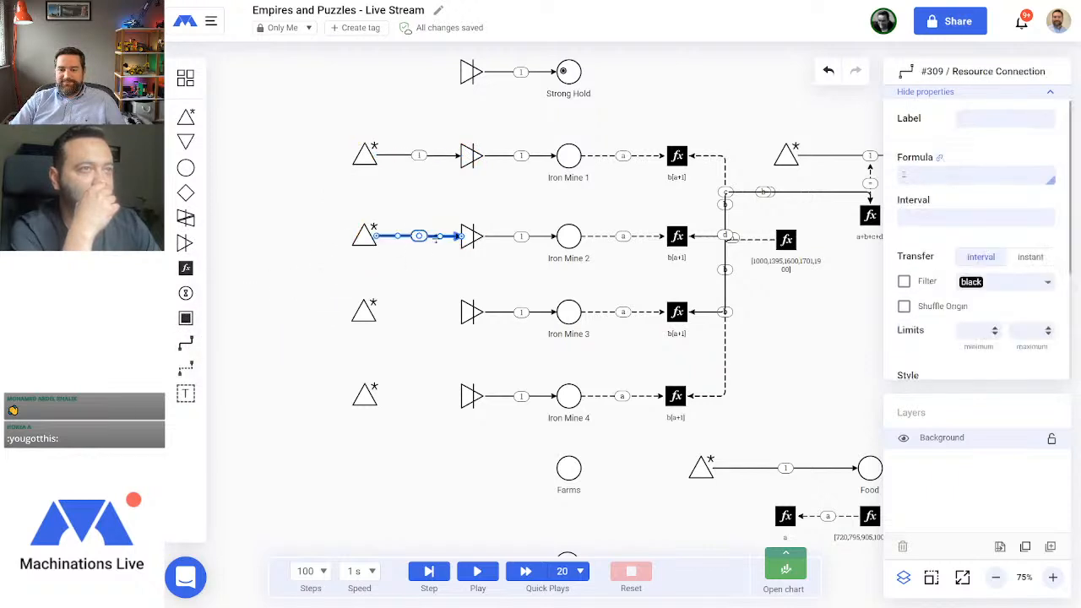
left_click_drag(186, 347, 467, 311)
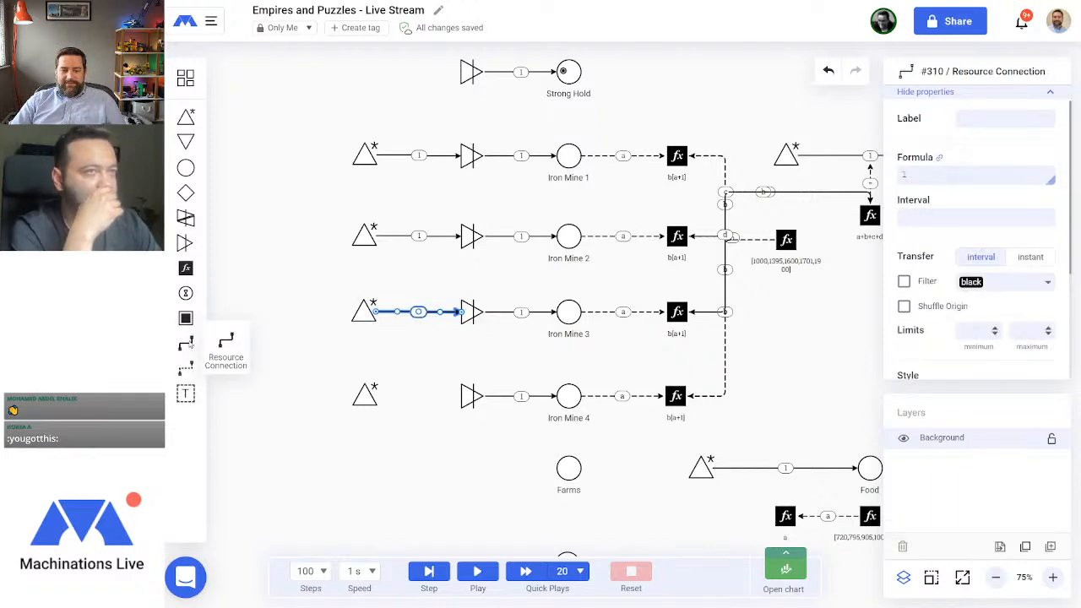
left_click_drag(186, 343, 470, 397)
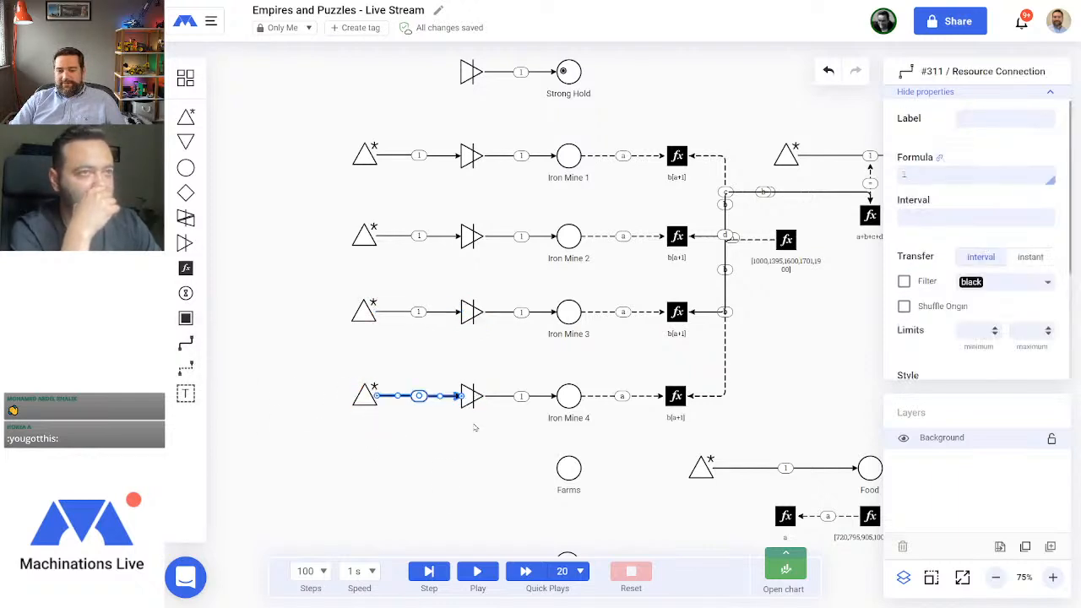
Step: Set the activation of all four iron mine sources to Interactive
left_click(441, 492)
left_click_drag(325, 110, 390, 445)
left_click(957, 135)
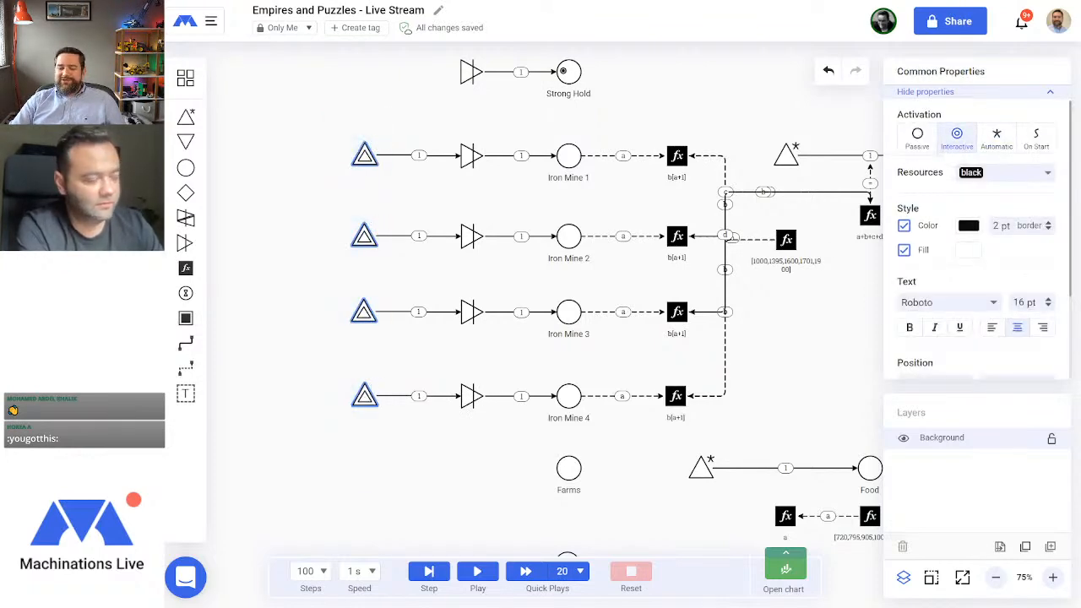
Step: Run the simulation briefly to check the mine registers and the Iron flow, and reset it
left_click(477, 572)
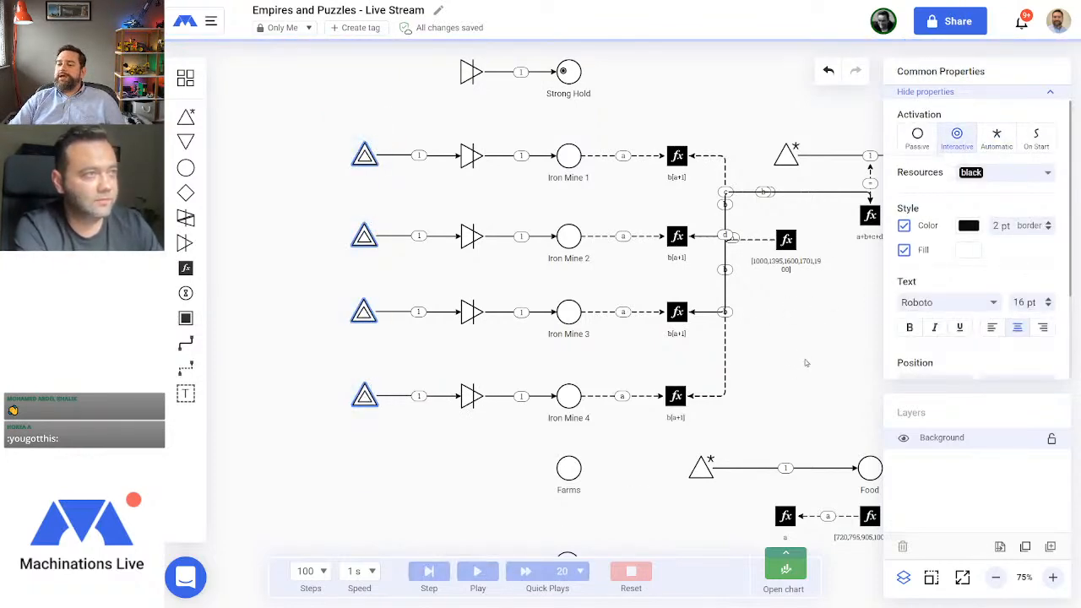
left_click_drag(803, 360, 733, 367)
left_click(732, 367)
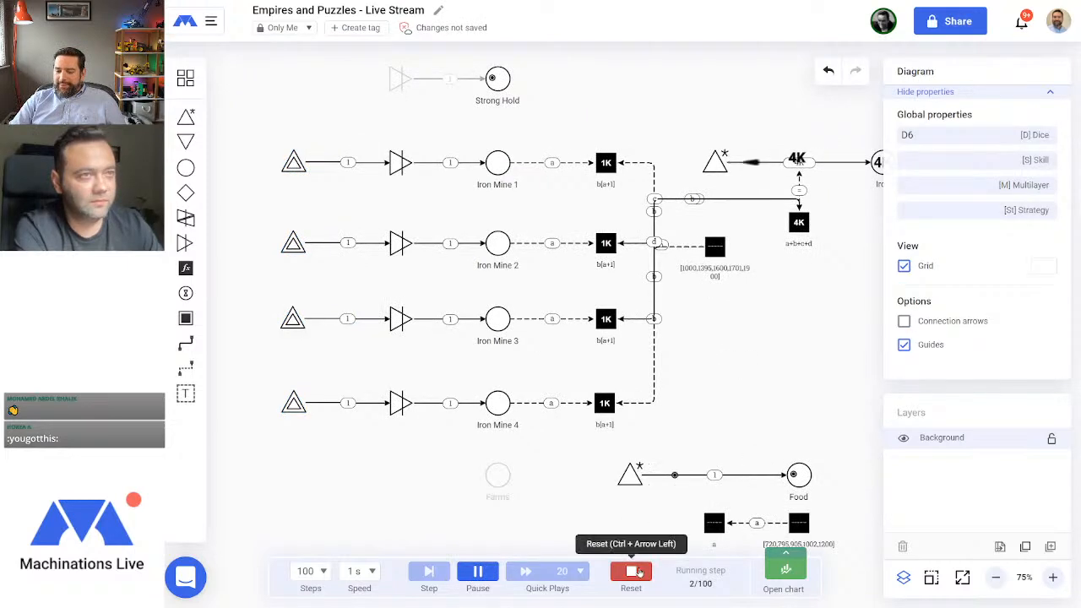
left_click(635, 572)
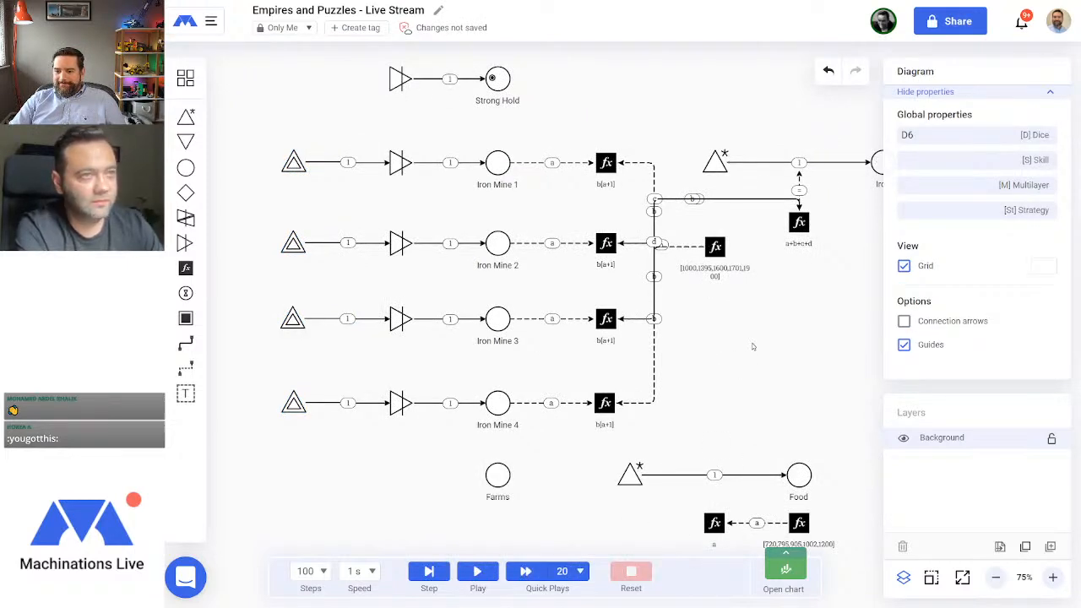
Step: Set the formulas of the Iron Mine 1 and Iron Mine 2 registers to b[a]
left_click(607, 163)
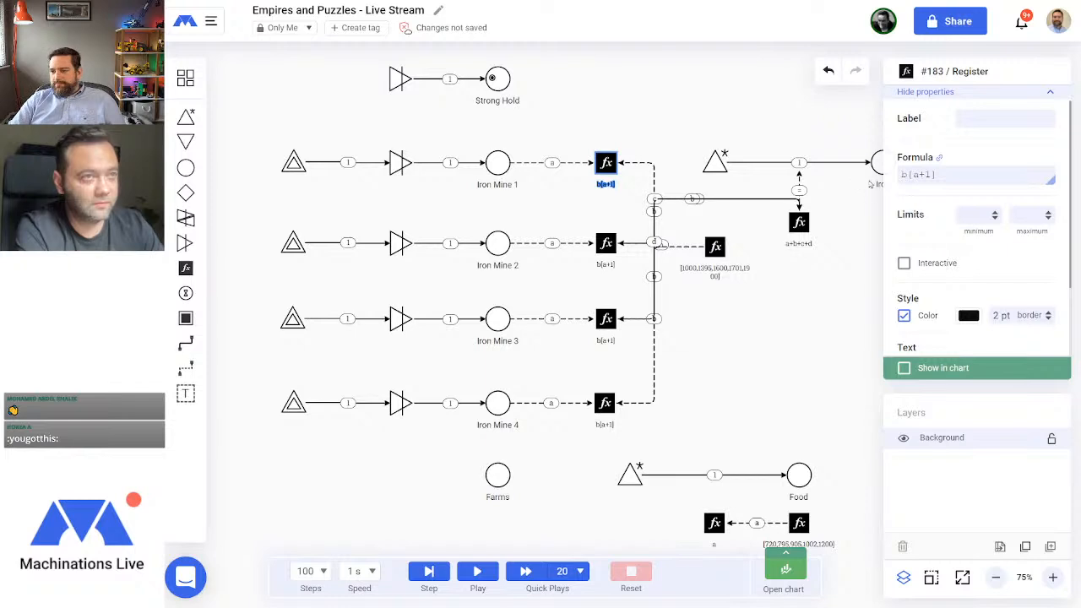
left_click_drag(932, 175, 919, 175)
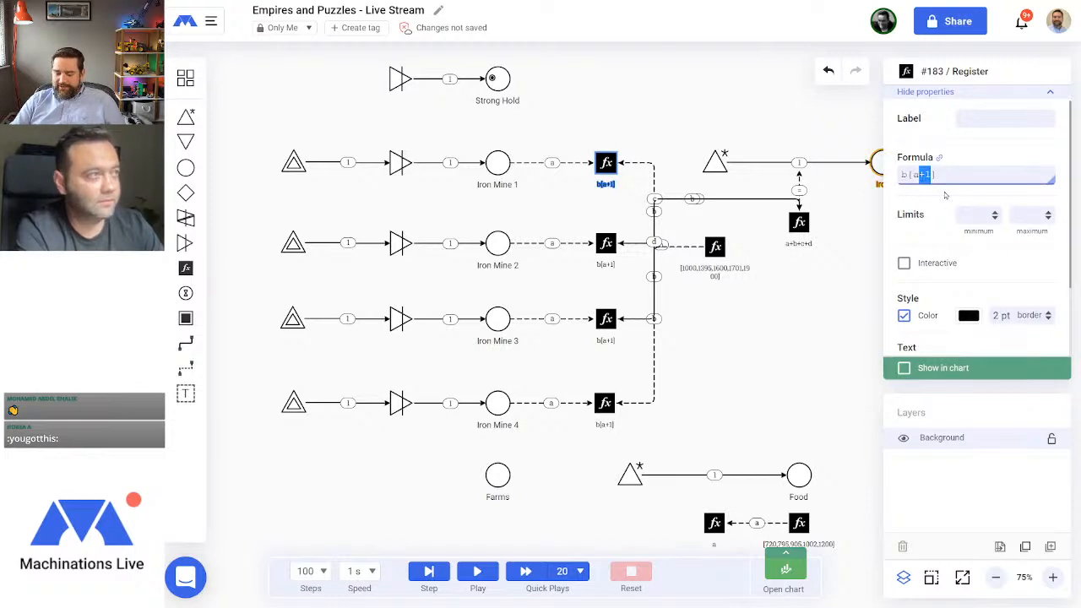
key("BackSpace")
key("Return")
left_click(607, 244)
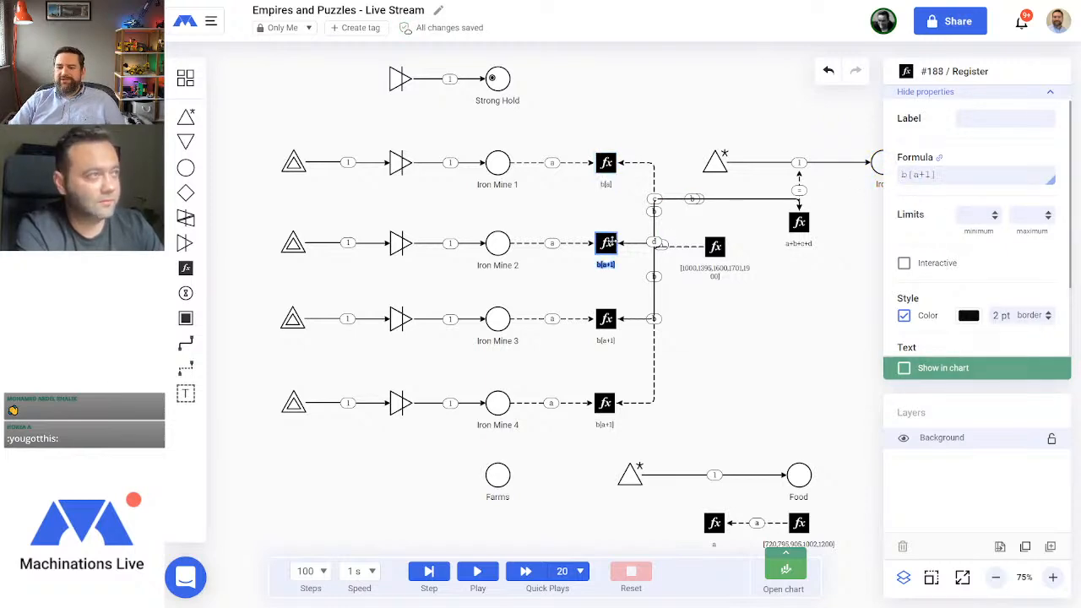
left_click_drag(933, 175, 918, 175)
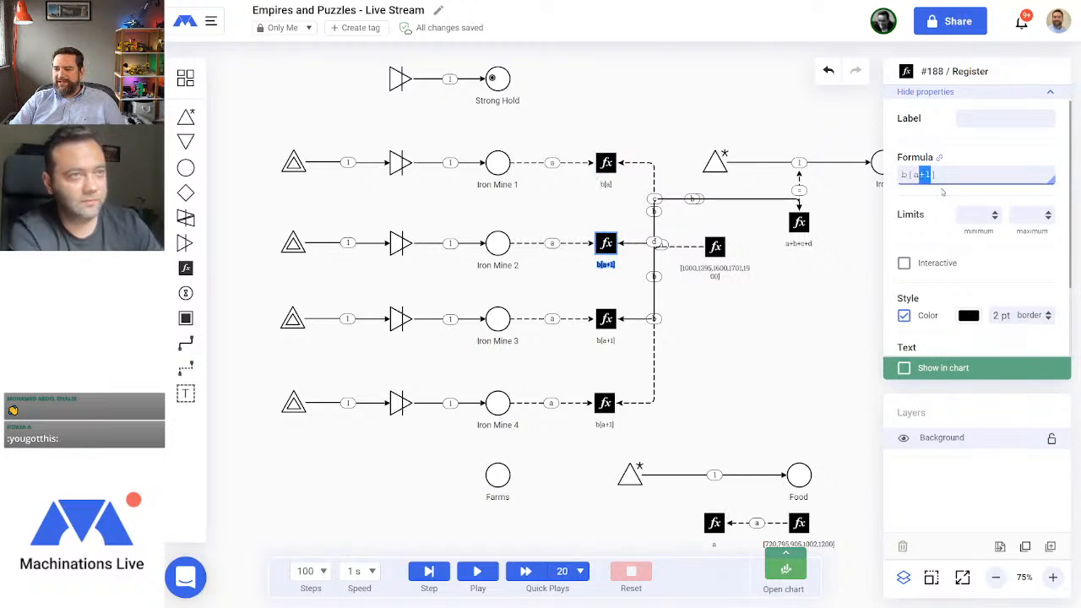
key("BackSpace")
key("Return")
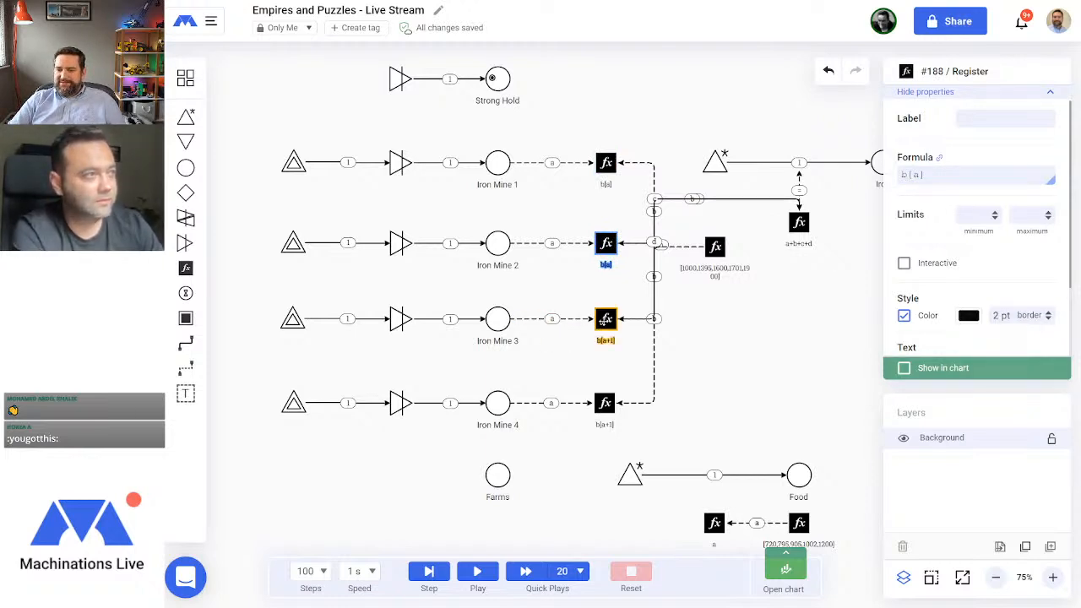
Step: Set the formulas of the Iron Mine 3 and Iron Mine 4 registers to b[a]
left_click(605, 318)
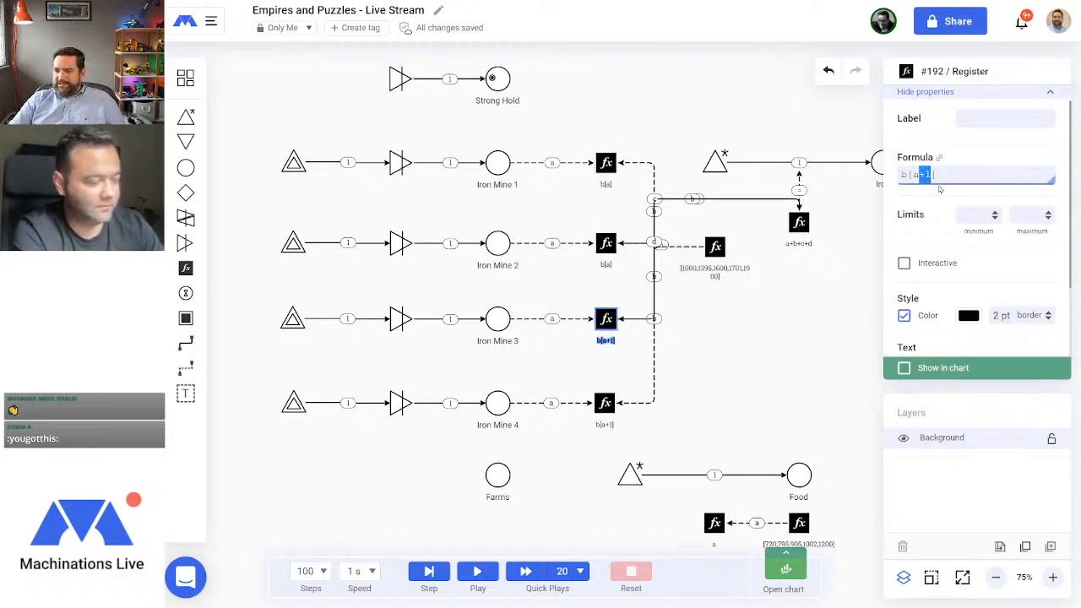
type("a")
key("Return")
left_click(605, 402)
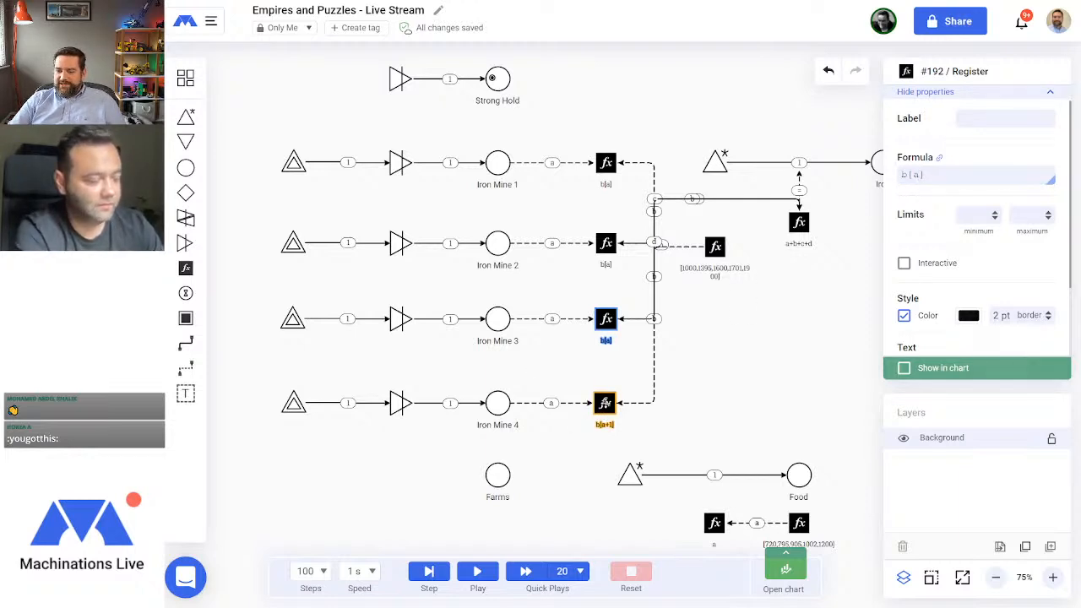
left_click_drag(932, 175, 921, 175)
type("a")
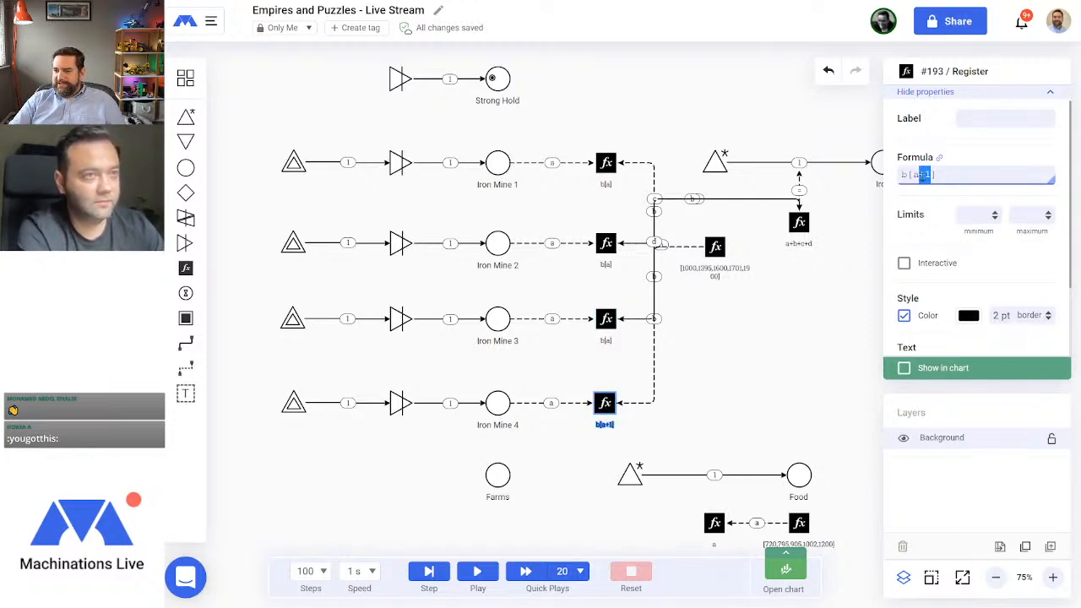
key("Return")
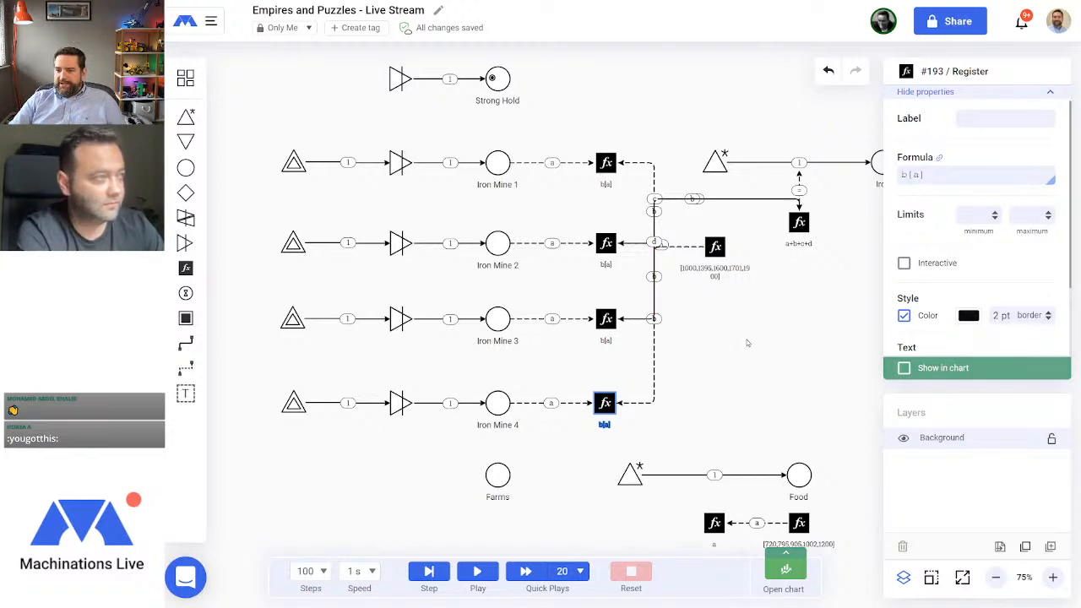
left_click(749, 343)
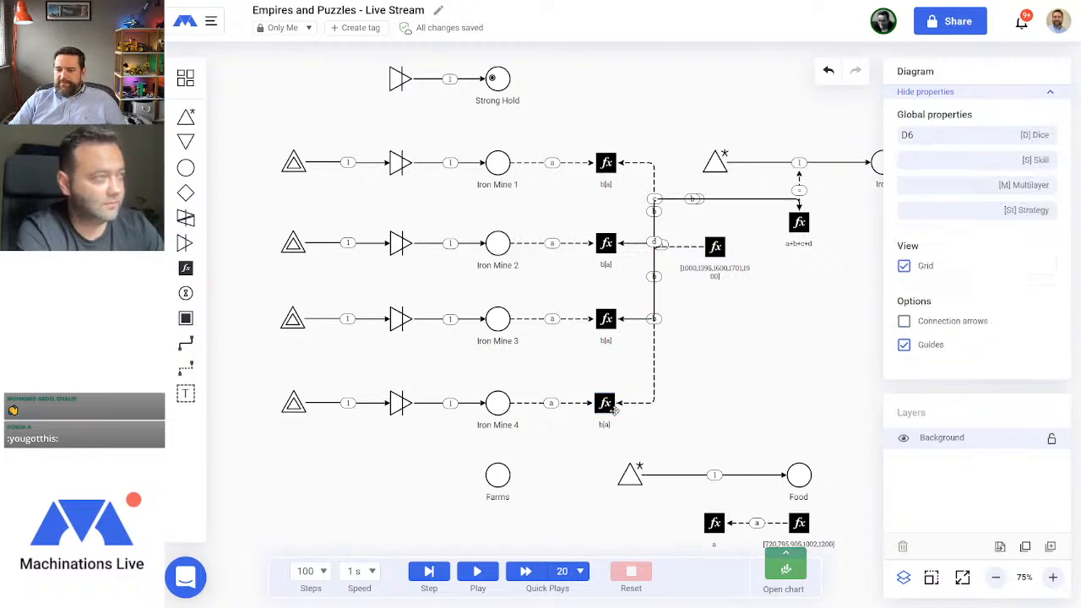
Step: Run the simulation and trigger the Iron Mine 1 source twice to test its upgrade to level 2
left_click(477, 571)
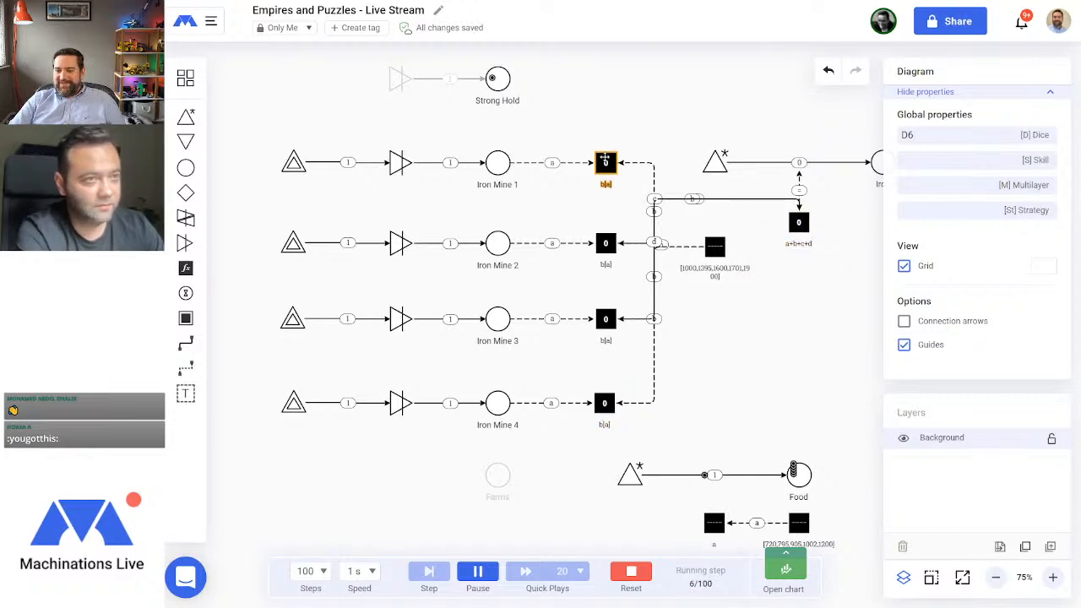
left_click(294, 164)
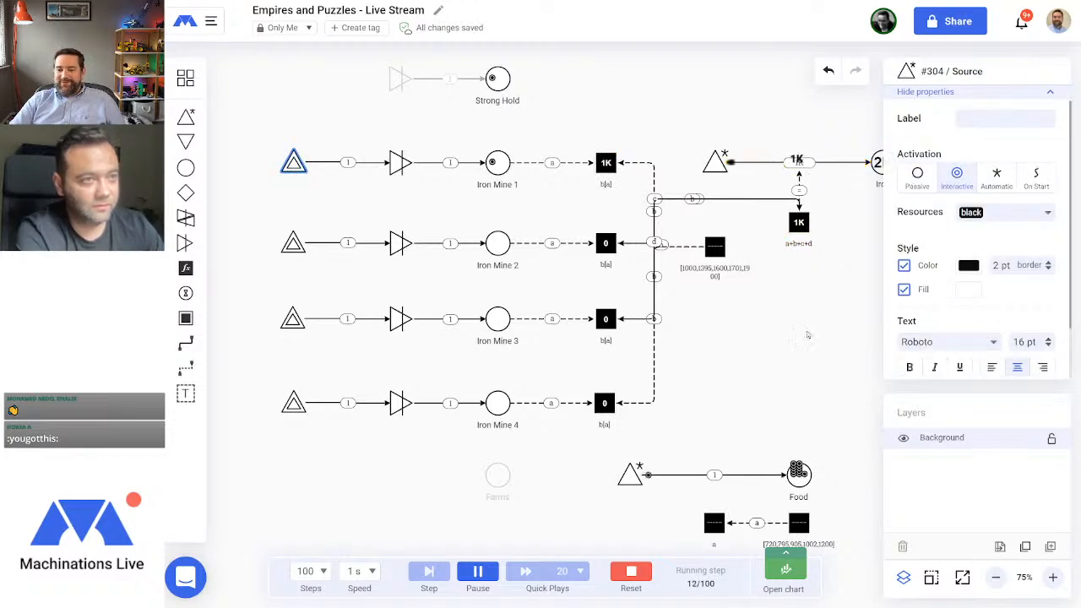
left_click_drag(834, 368, 785, 359)
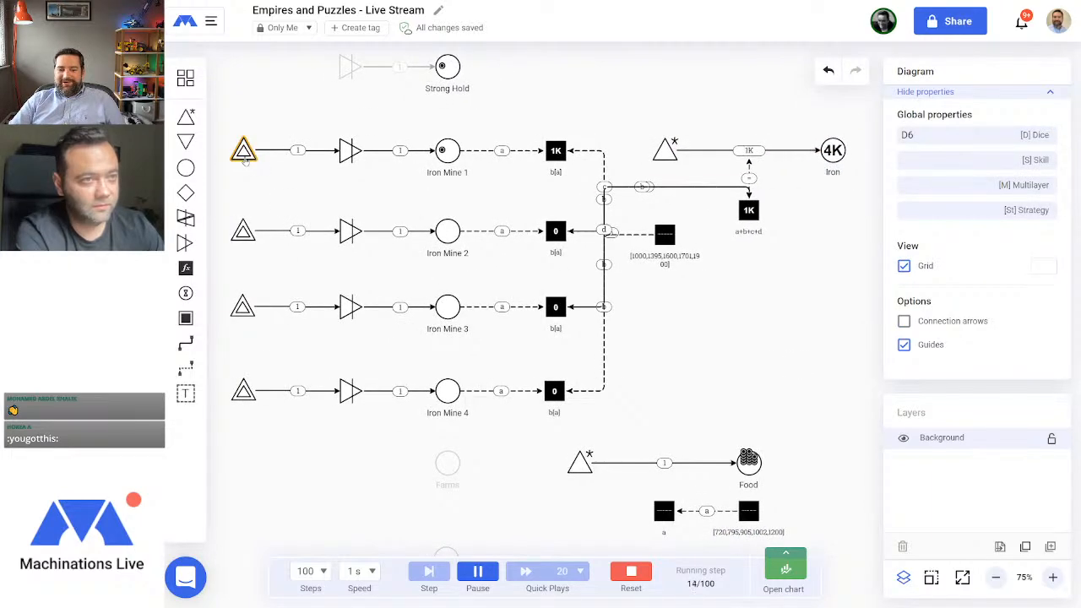
left_click(243, 149)
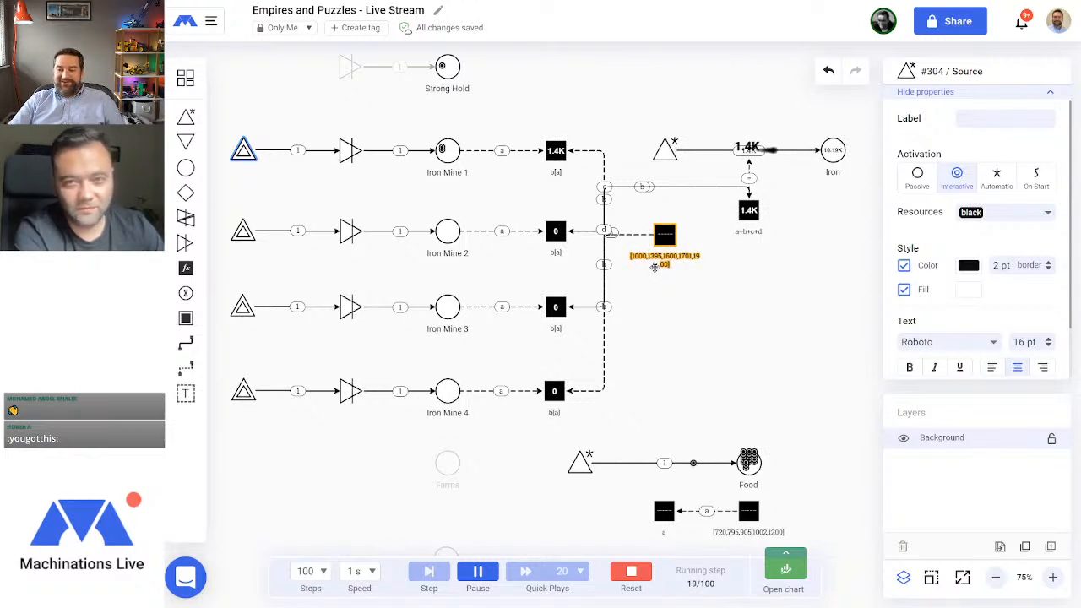
Step: In the running simulation, trigger the mine sources until Iron Mine 1 is at level 3 and Iron Mines 2, 3 and 4 are at level 2
left_click(243, 233)
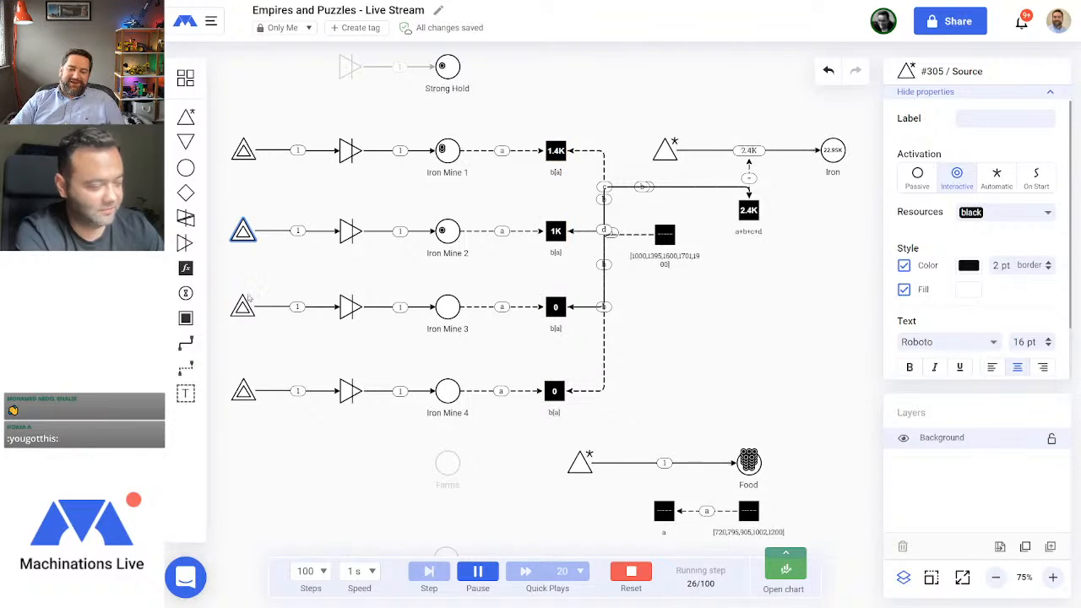
left_click(250, 313)
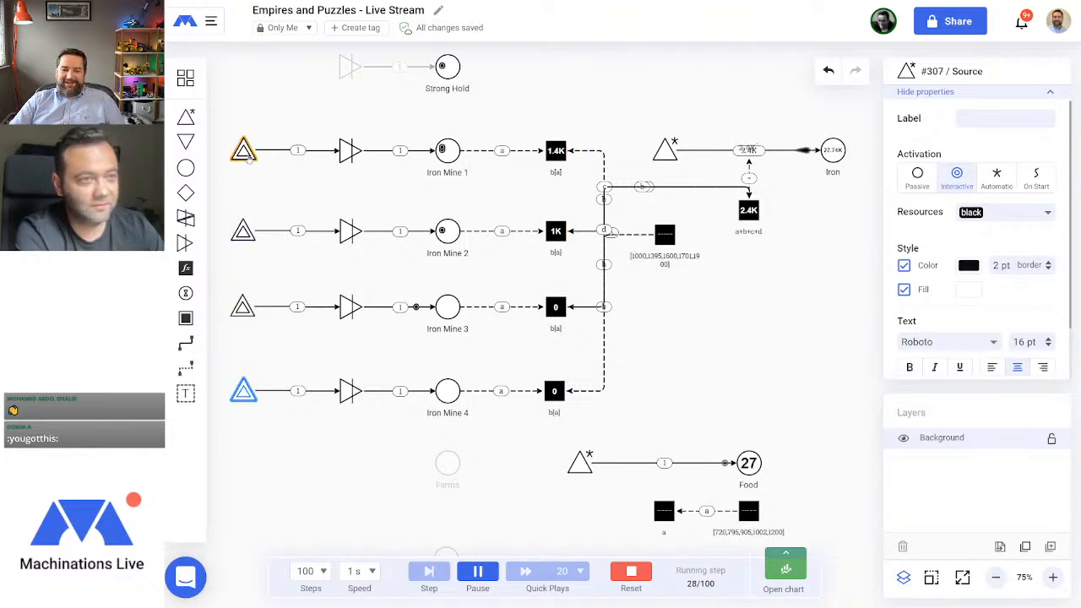
left_click(246, 152)
left_click(244, 233)
left_click(241, 307)
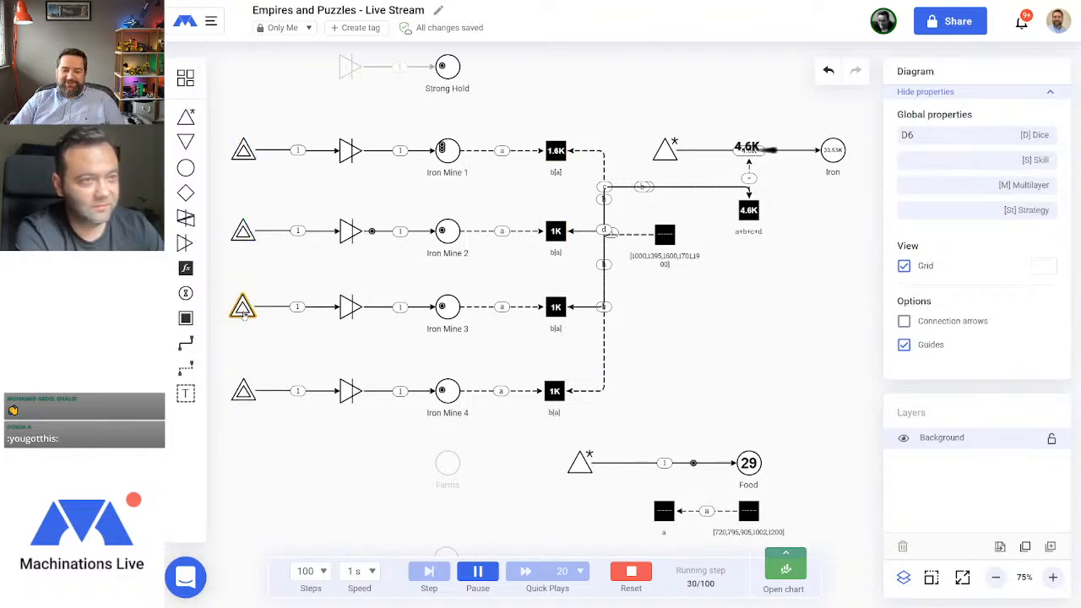
left_click(241, 307)
left_click(244, 393)
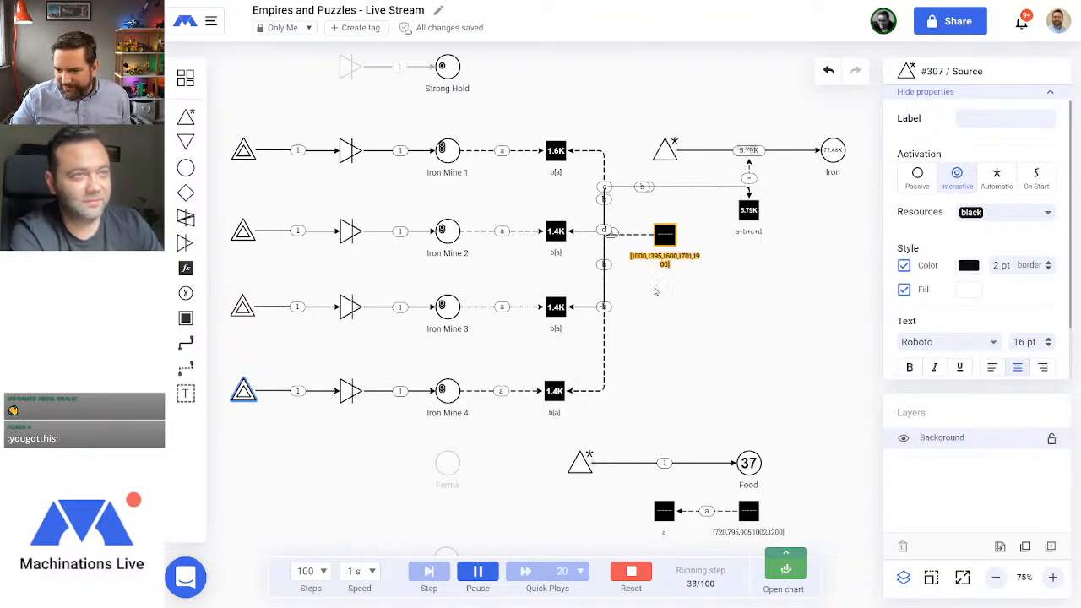
Step: In the running simulation, trigger more upgrades of Iron Mines 1, 2 and 3, and reset the simulation
left_click(243, 150)
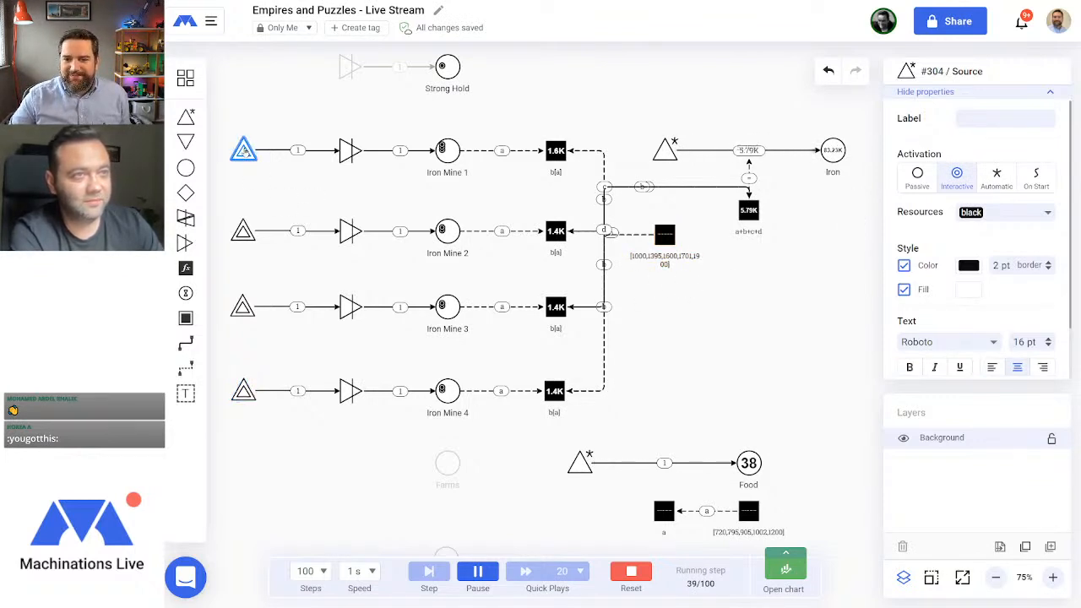
left_click(243, 232)
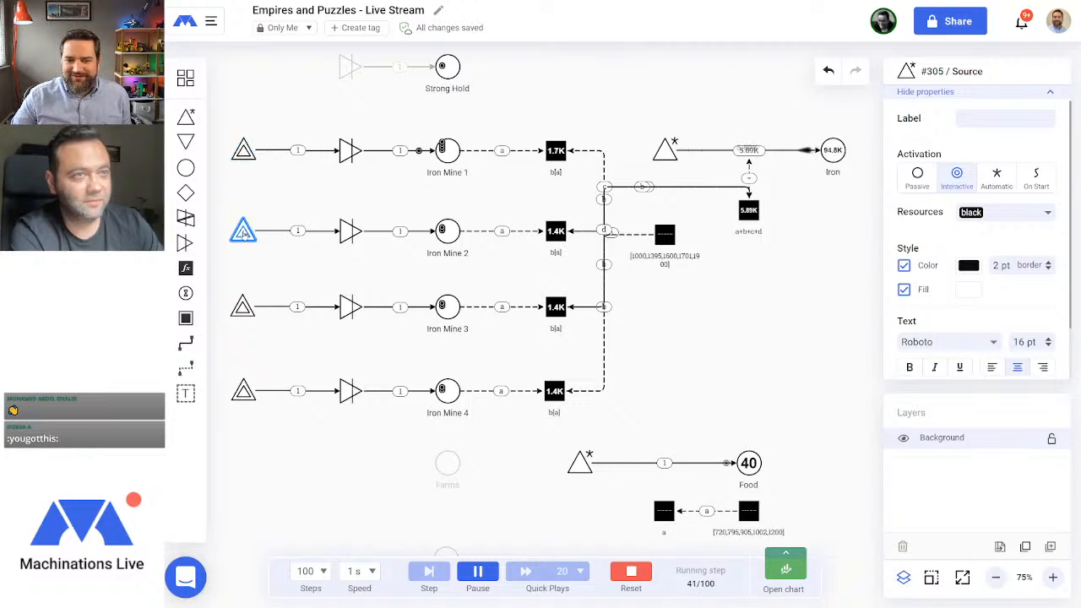
left_click(243, 232)
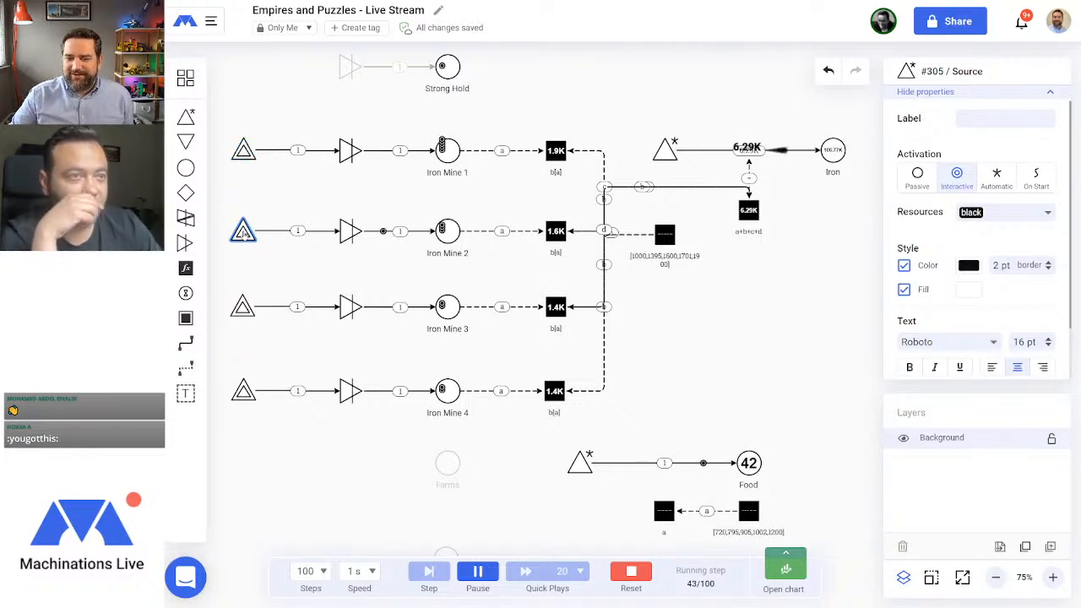
left_click(244, 234)
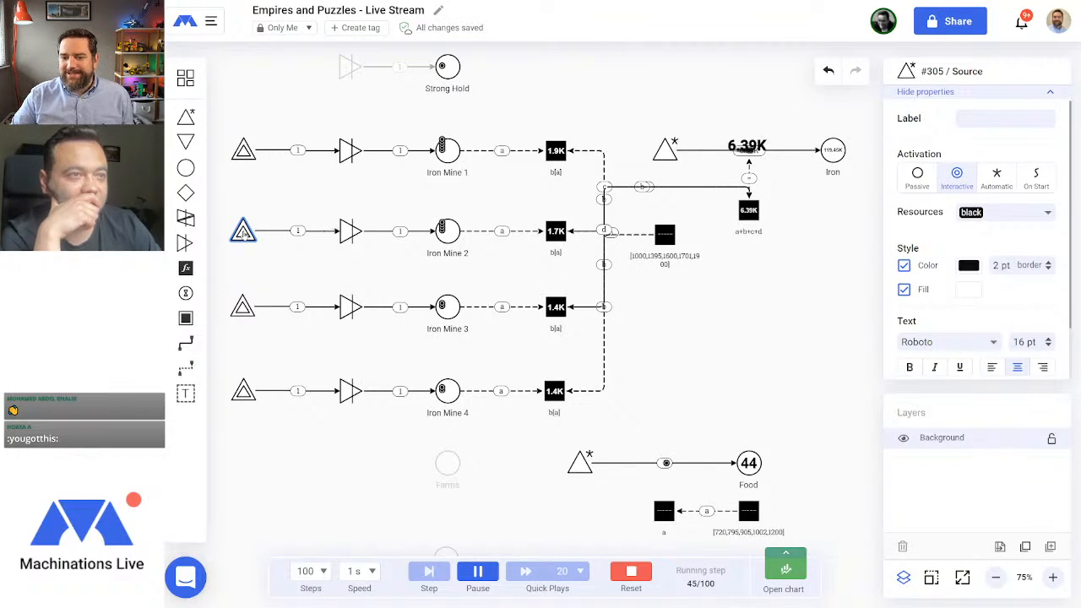
left_click(242, 308)
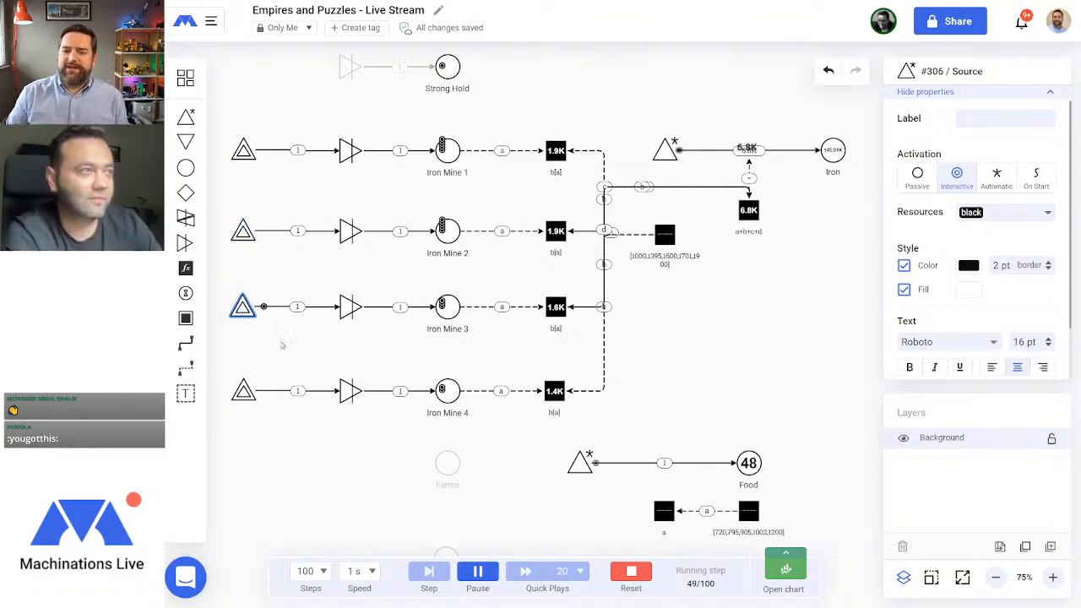
left_click(631, 572)
Step: Delete the four interactive sources and their resource connections feeding the Iron Mine converters
left_click_drag(674, 344, 692, 377)
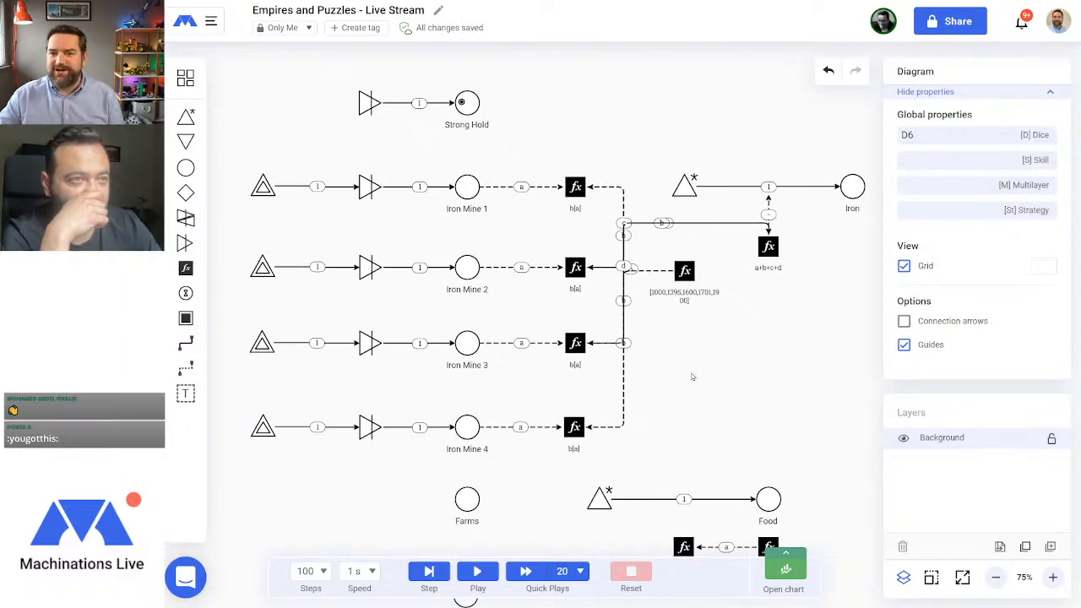
left_click_drag(738, 396, 799, 369)
left_click_drag(279, 108, 424, 511)
key("Delete")
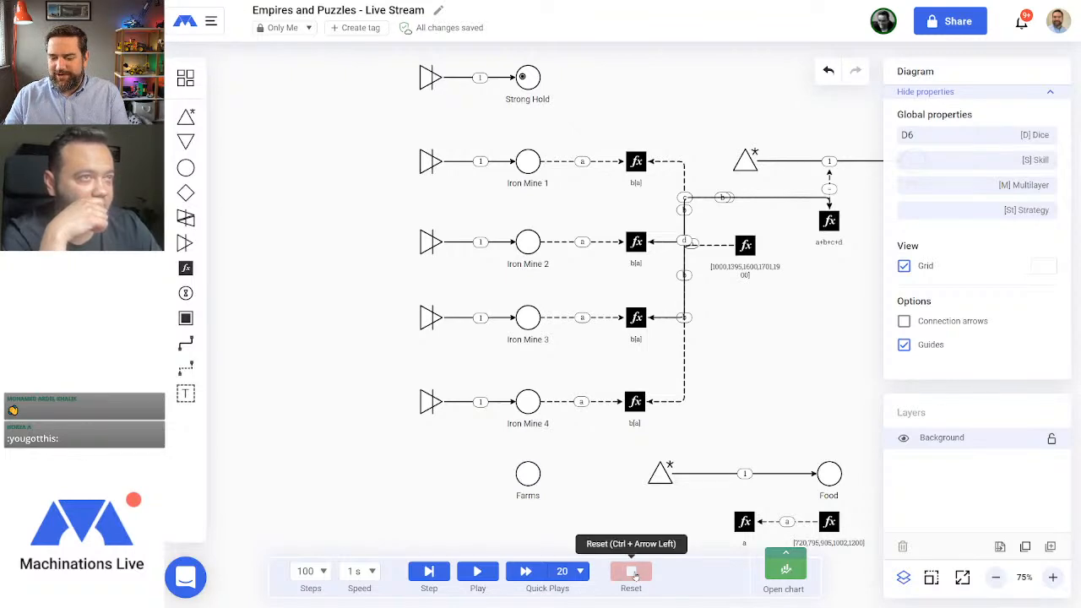
left_click_drag(767, 415, 674, 417)
Step: Add a register in line with Strong Hold, directly above the b[a] register of Iron Mine 1
left_click(388, 168)
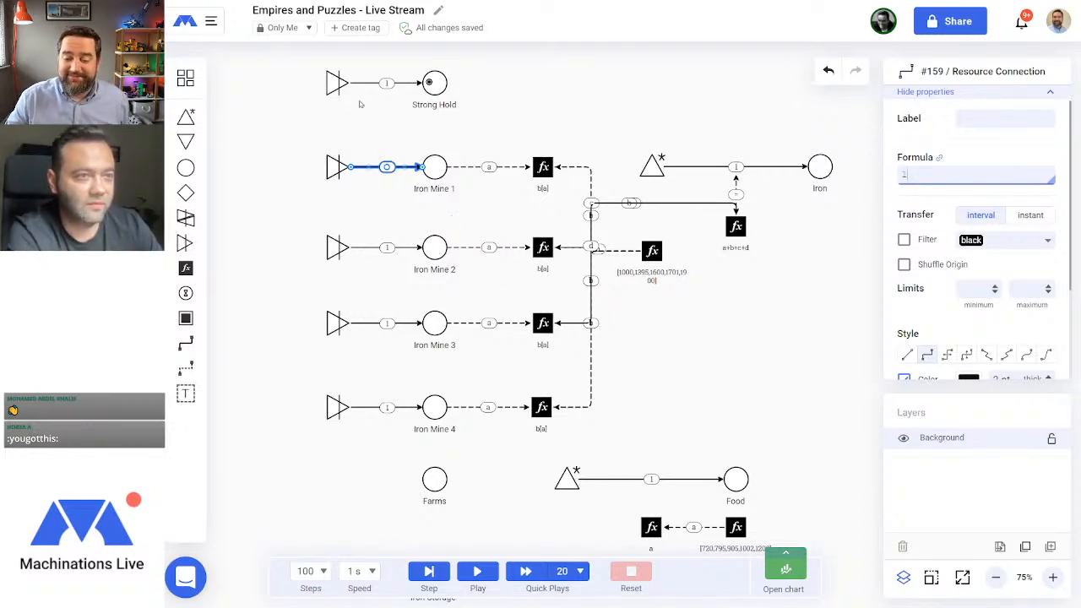
left_click(287, 209)
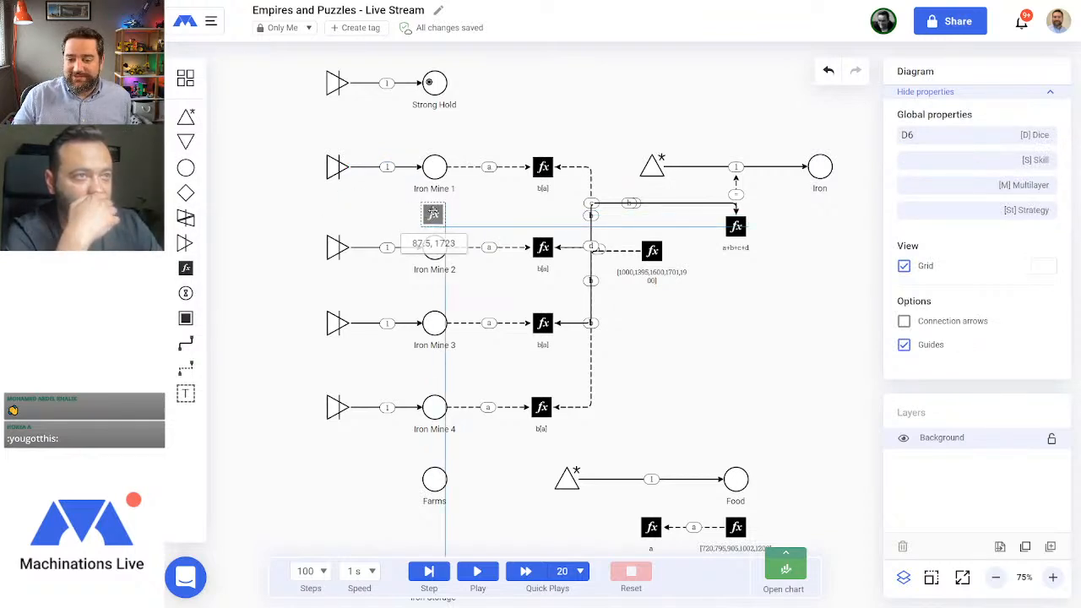
left_click(432, 215)
left_click_drag(435, 215, 542, 82)
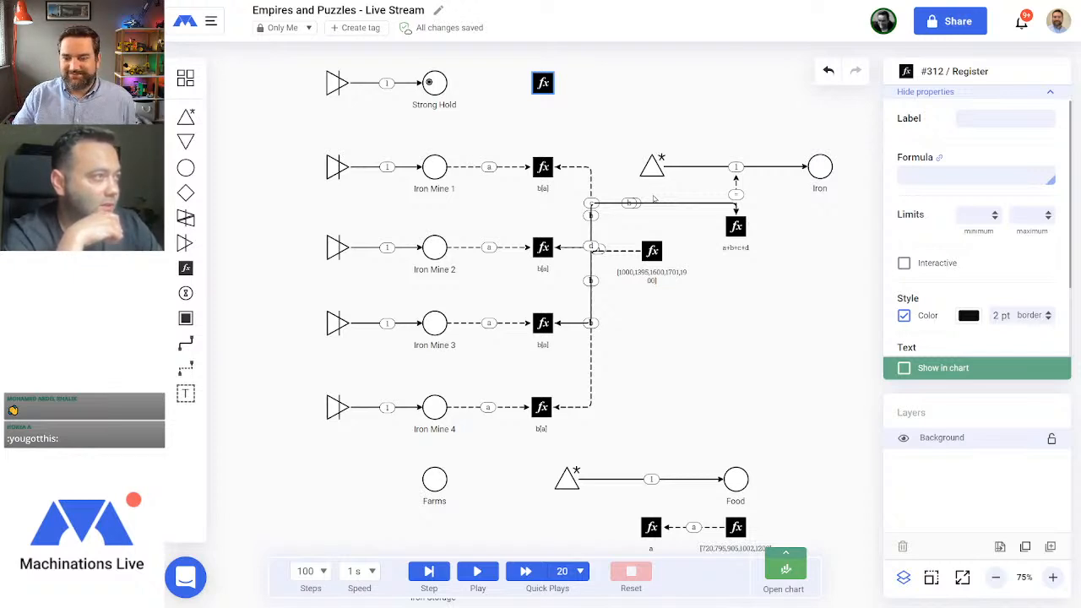
Step: Set the formula of the register beside Strong Hold to [810,2000,4400,8000,16000]
left_click(918, 175)
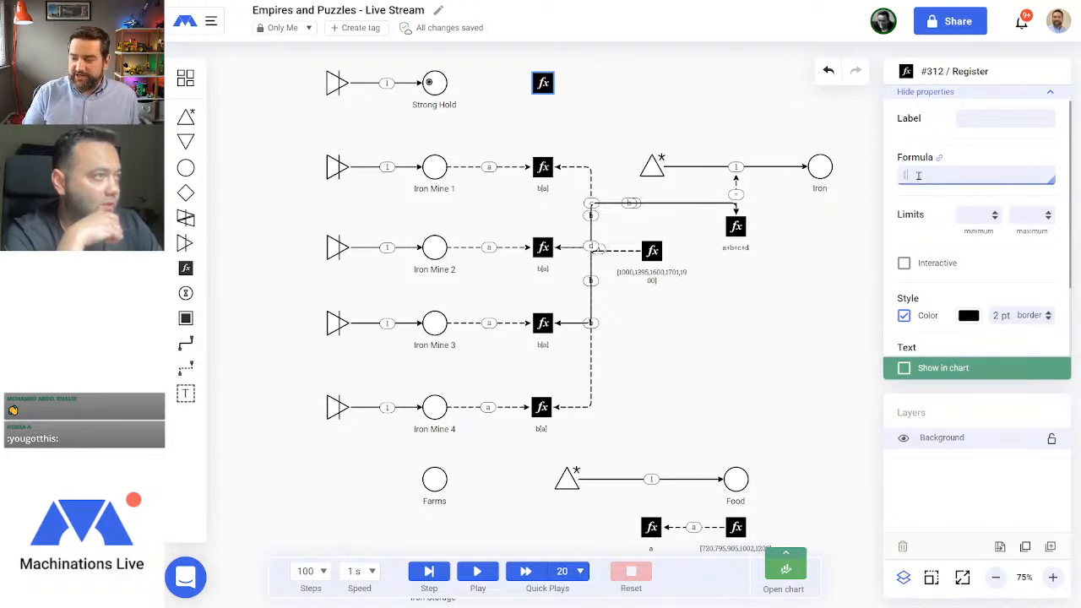
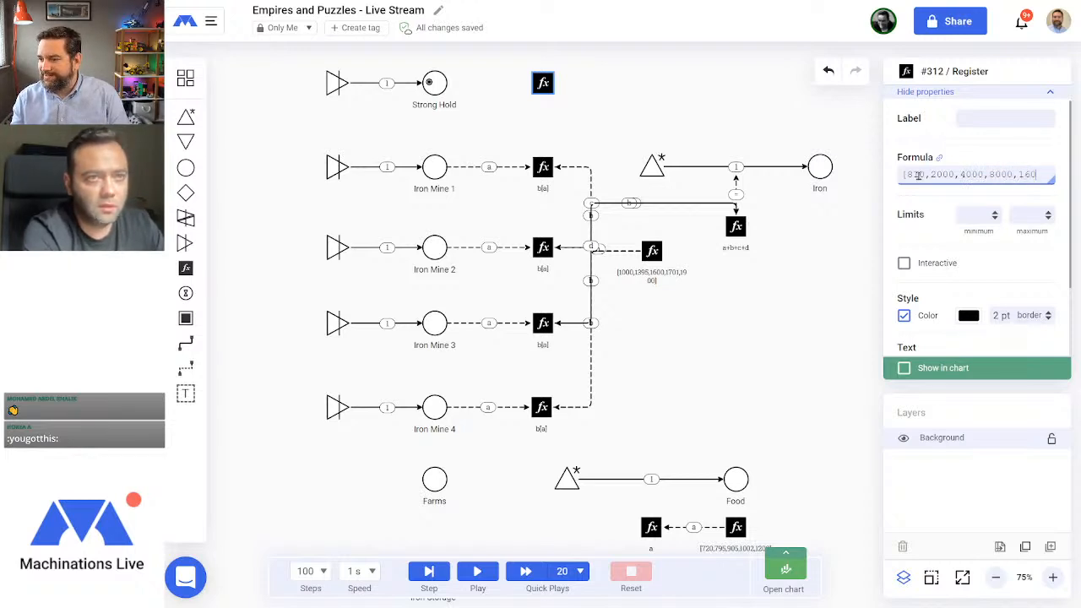
left_click(918, 175)
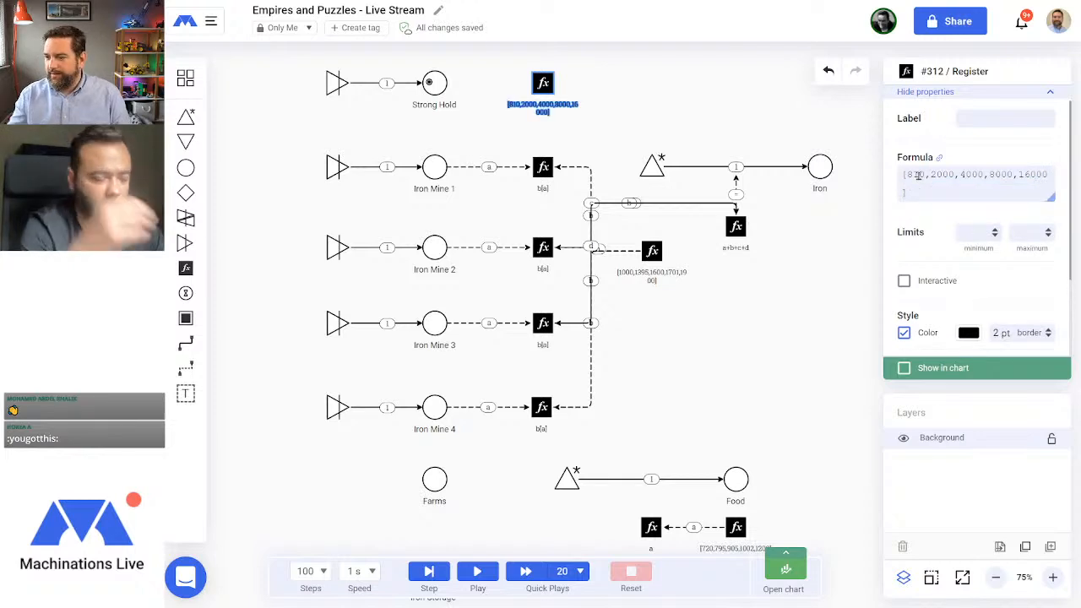
left_click_drag(972, 174, 967, 174)
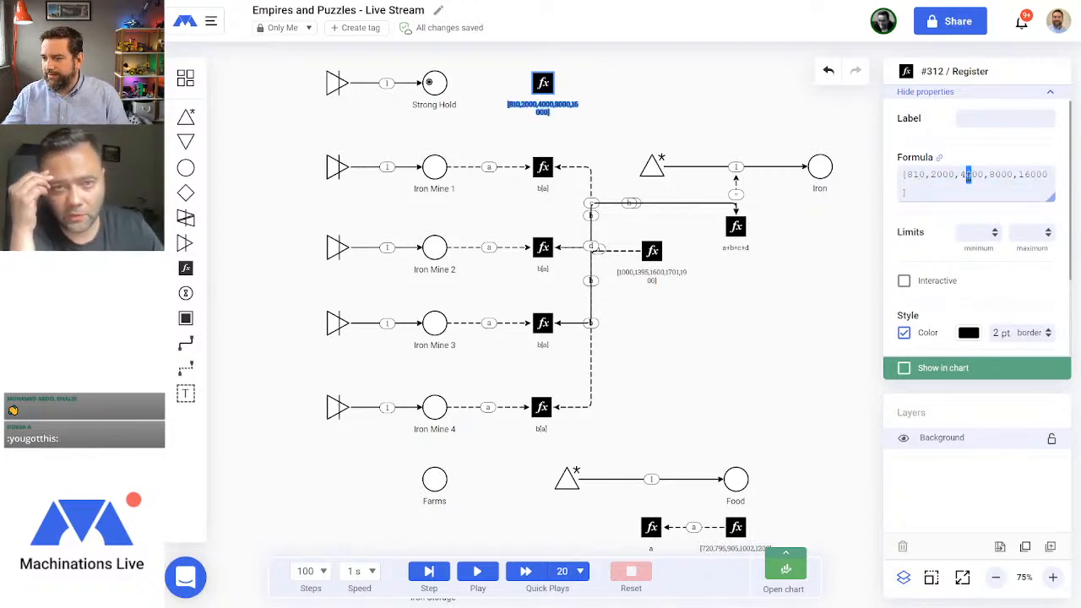
type("4")
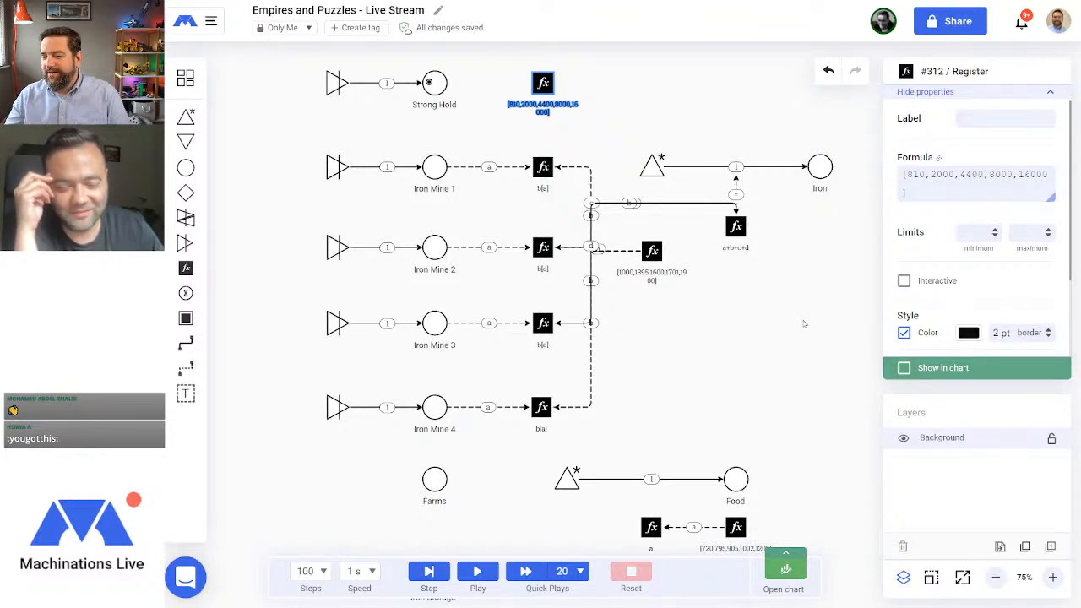
left_click(760, 314)
Step: Add another register between the Strong Hold and Iron Mine 1 pools
left_click(386, 167)
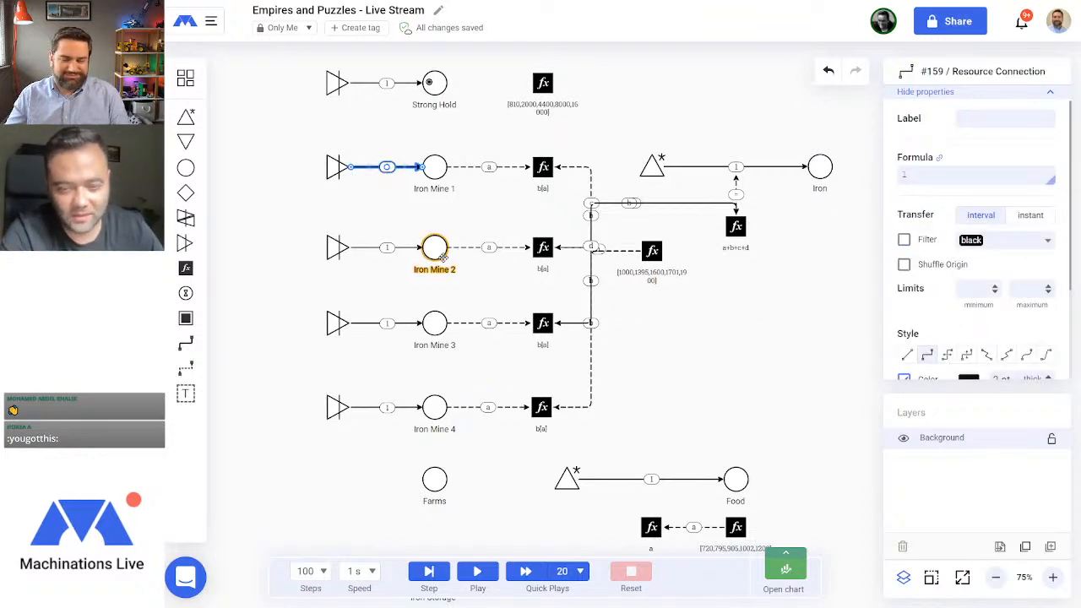
left_click(996, 576)
left_click(700, 325)
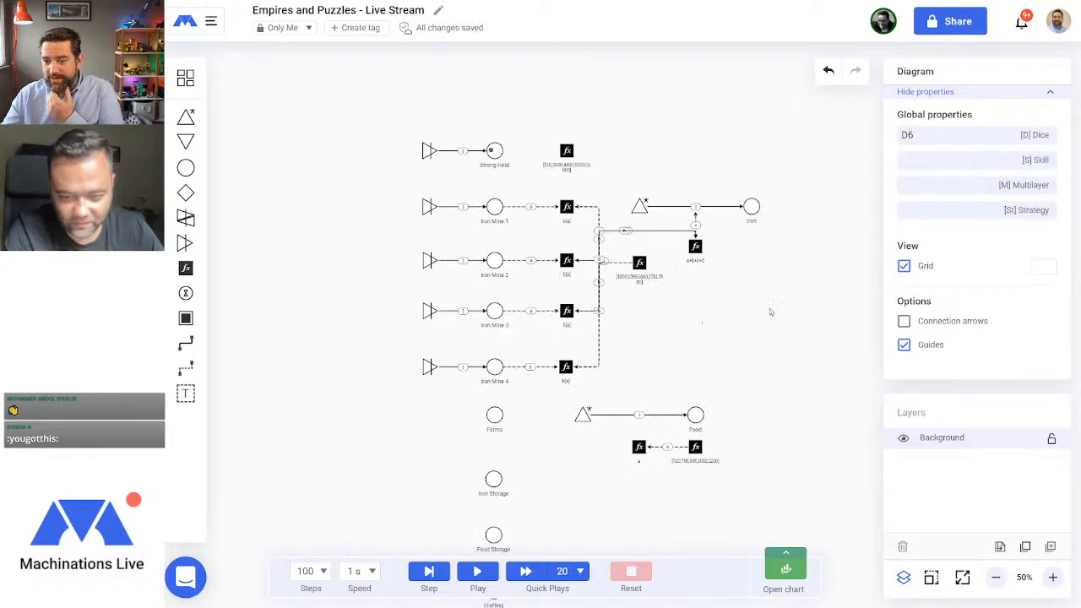
left_click(566, 149)
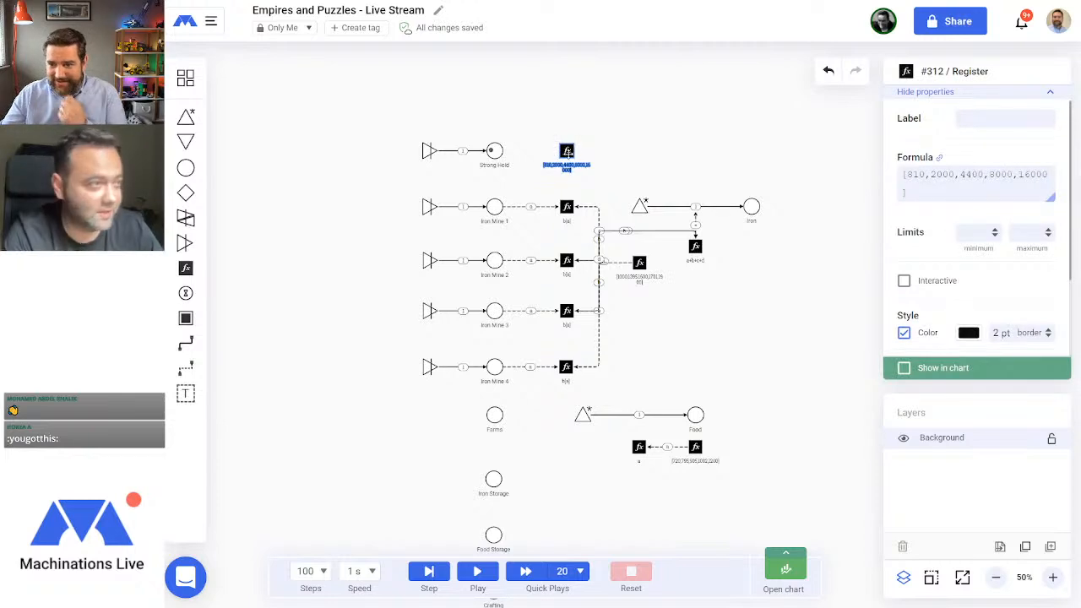
left_click(186, 268)
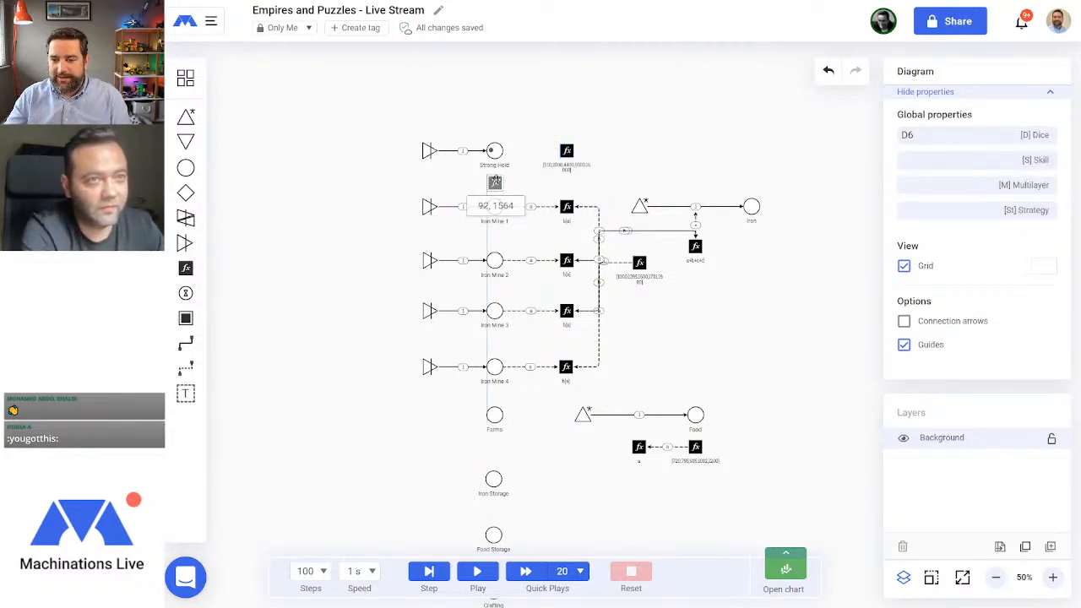
left_click(495, 182)
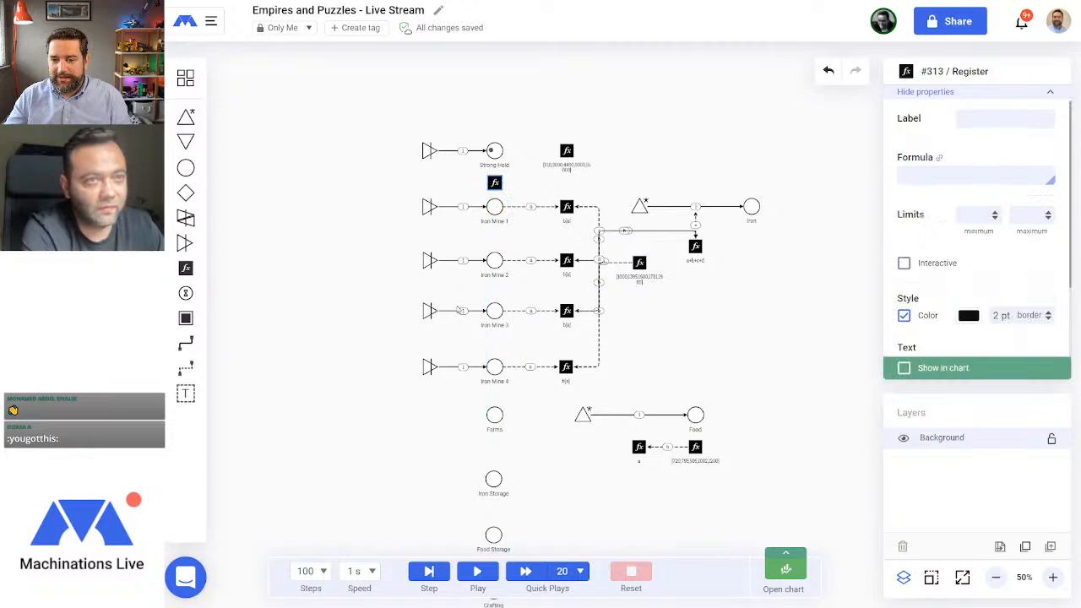
Step: Link the register beside Strong Hold to the register above Iron Mine 1 with a state connection, routed clear of the Strong Hold pool
left_click(186, 369)
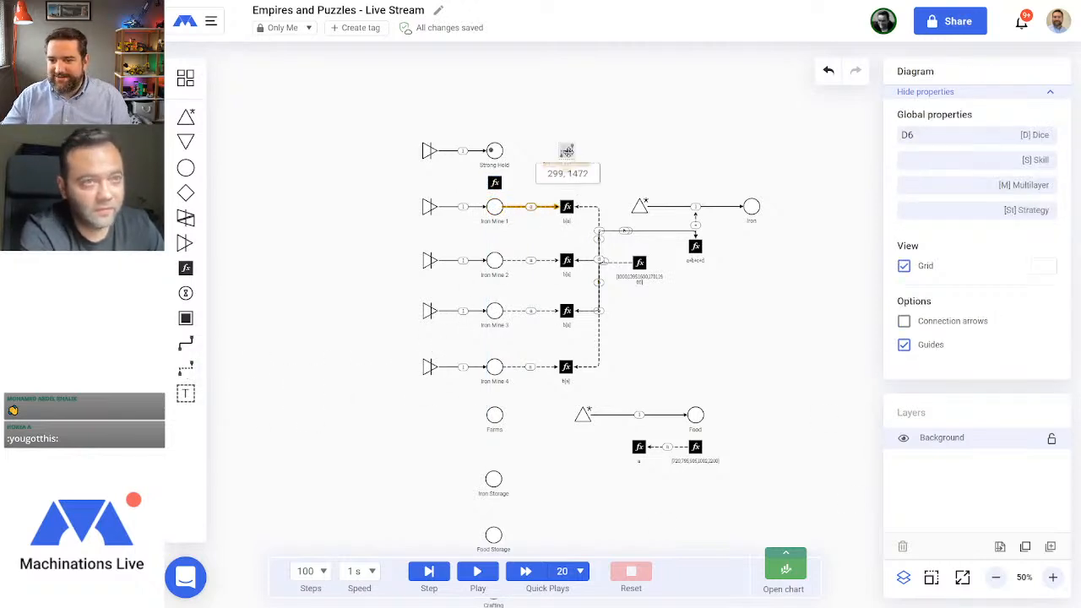
left_click_drag(567, 150, 495, 183)
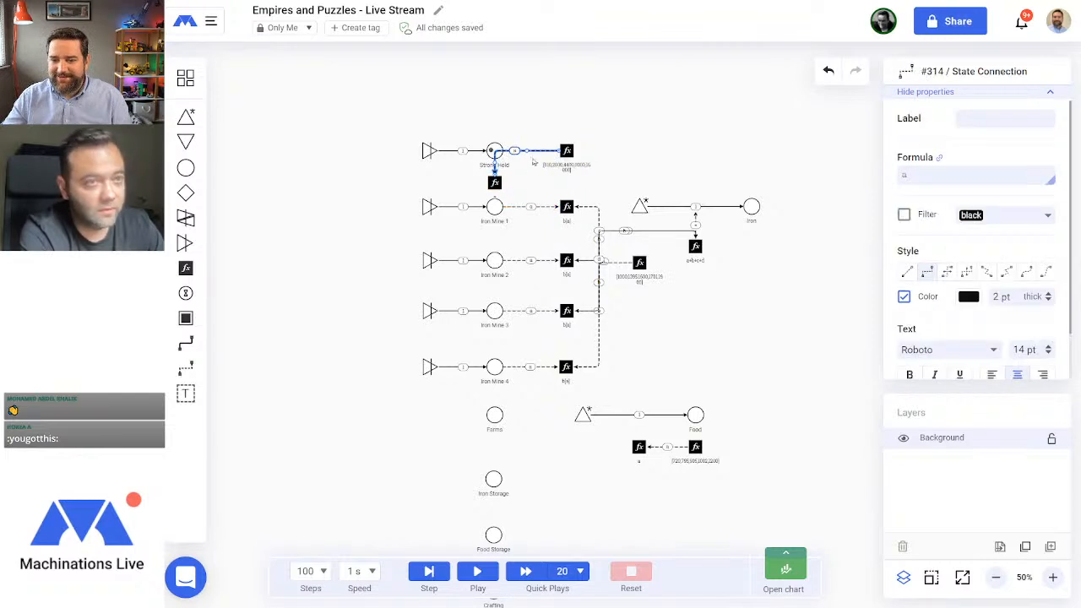
mouse_move(529, 150)
left_mouse_down()
mouse_move(532, 182)
mouse_move(463, 207)
left_mouse_up()
left_click(637, 175)
Step: Link the register above Iron Mine 1 to that mine's incoming resource connection with a state connection whose formula is =
left_click(186, 369)
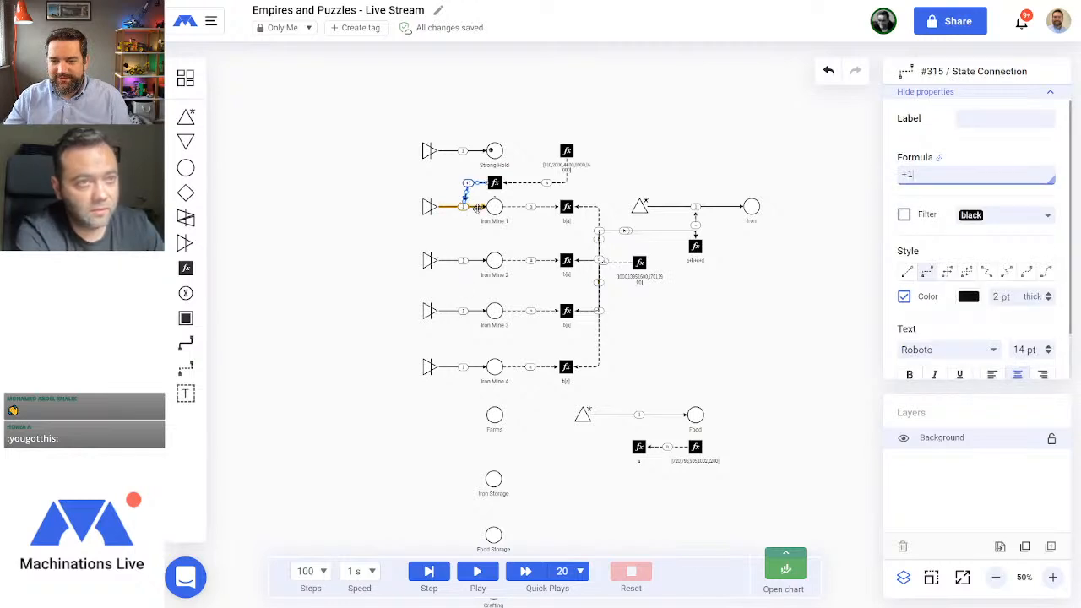
left_click_drag(926, 175, 869, 180)
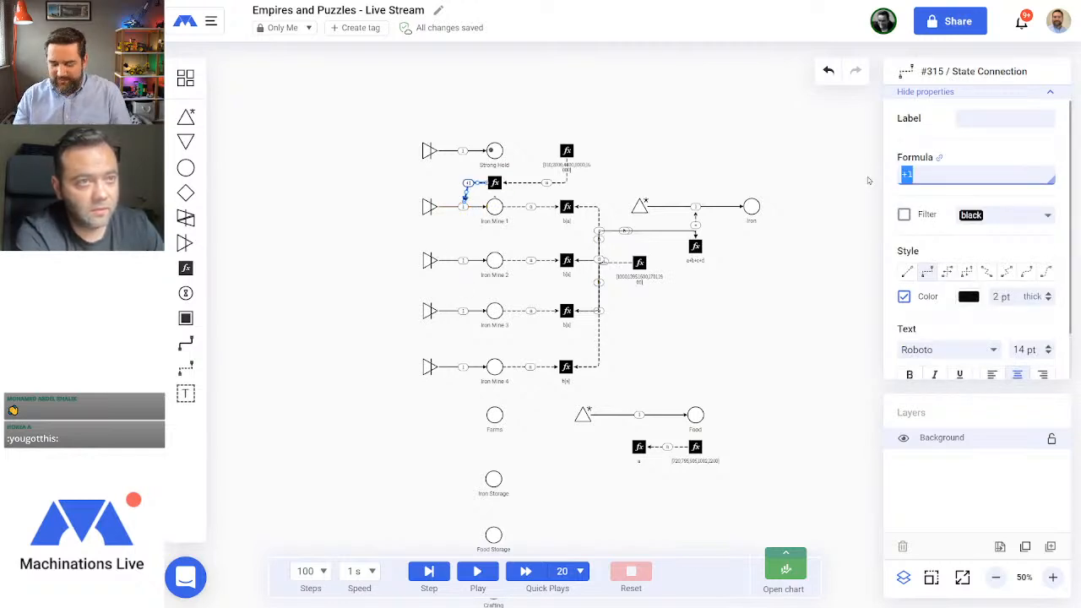
type("=")
left_click(721, 345)
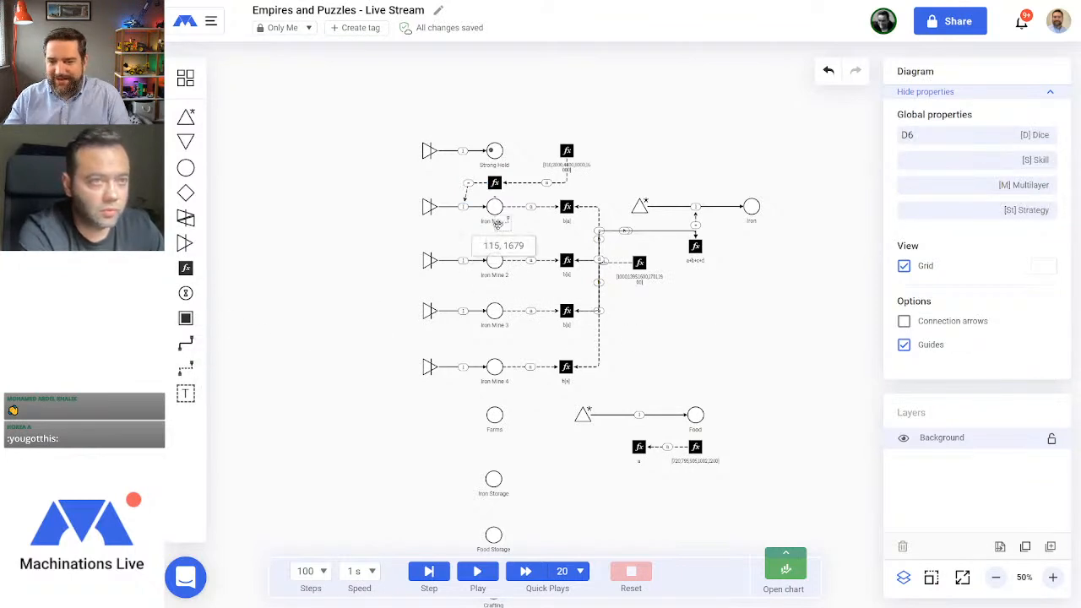
Step: Link Iron Mine 1 to the register above it with a state connection and set that register's formula to a[b+1]
left_click(496, 193)
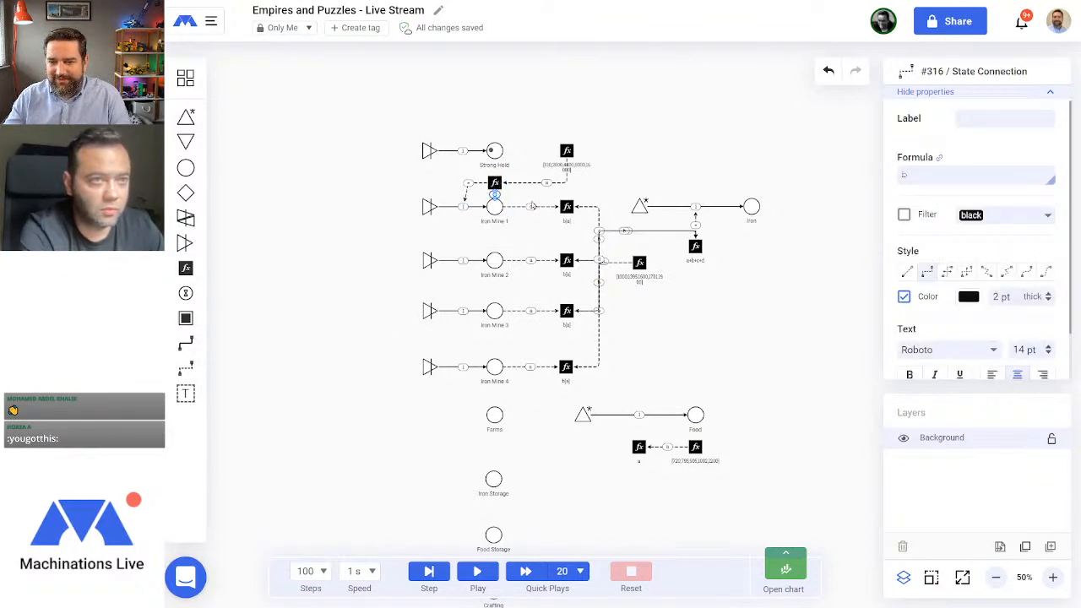
left_click(517, 196)
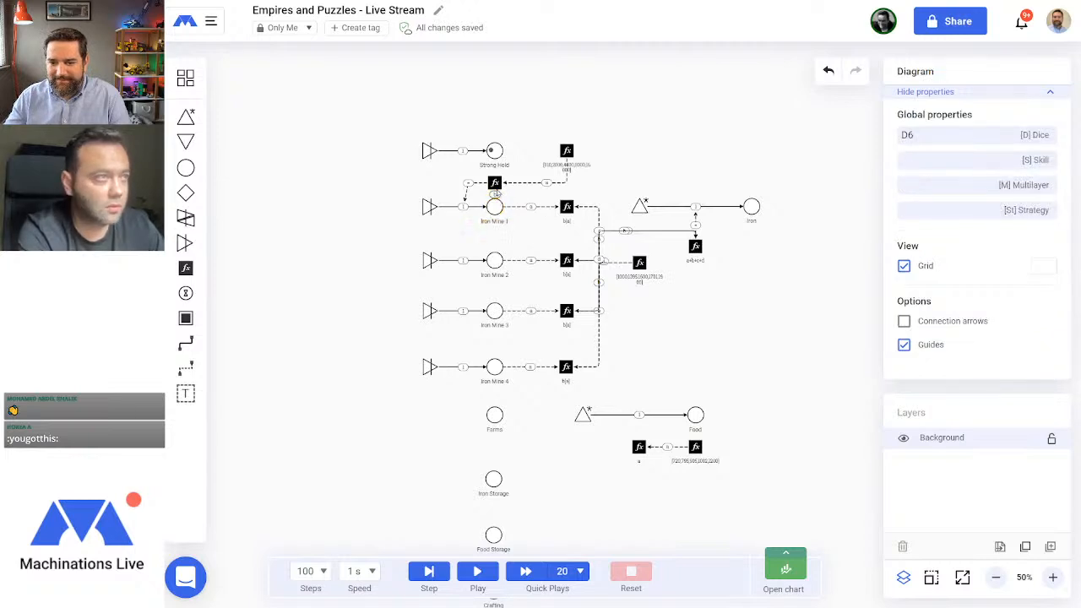
left_click(496, 184)
left_click(929, 177)
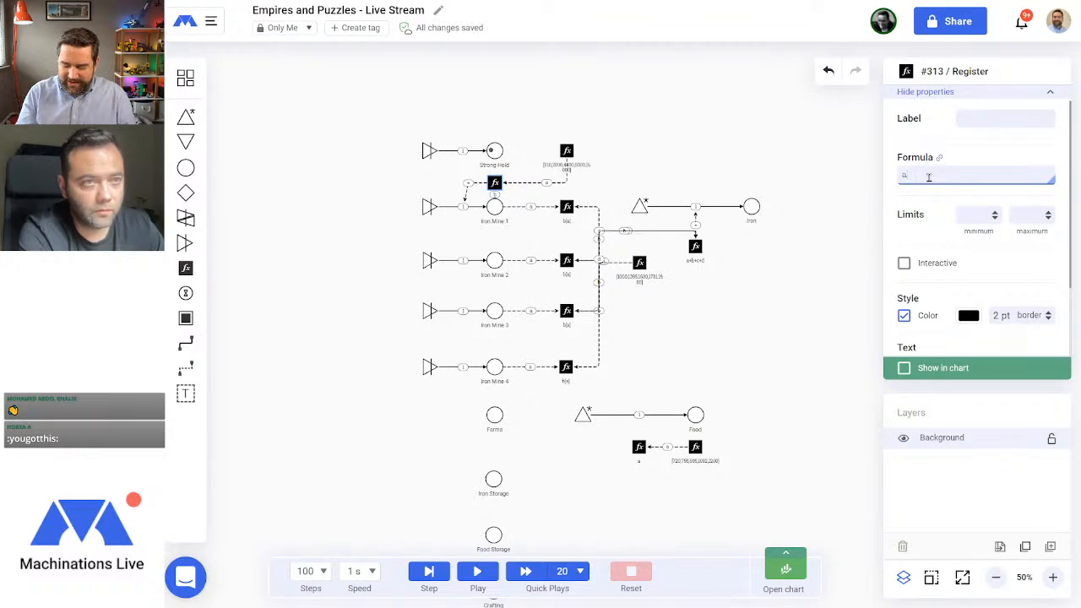
type("[b+c")
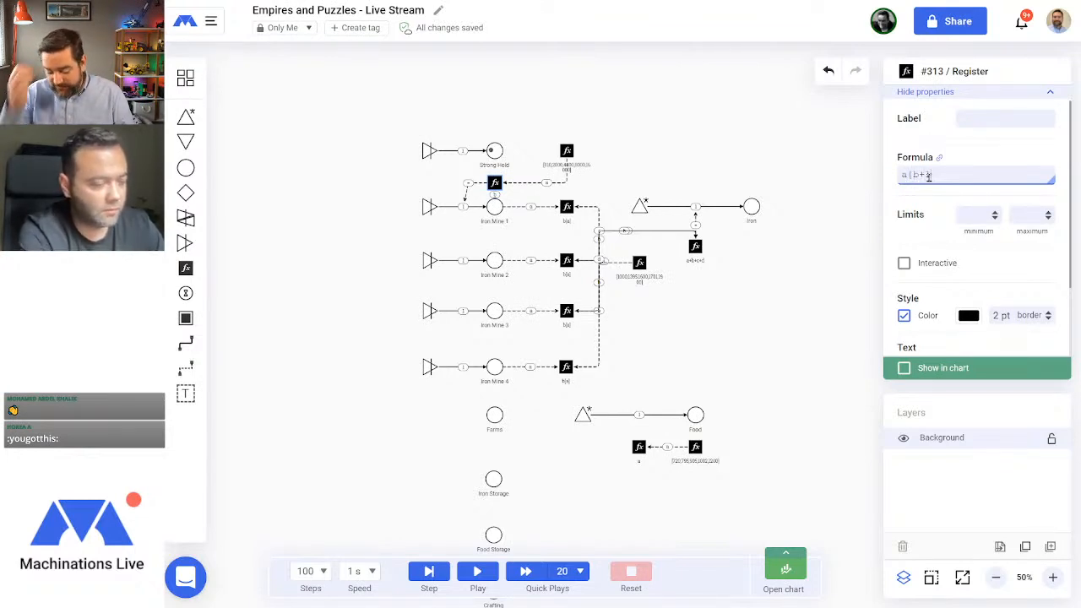
key("Return")
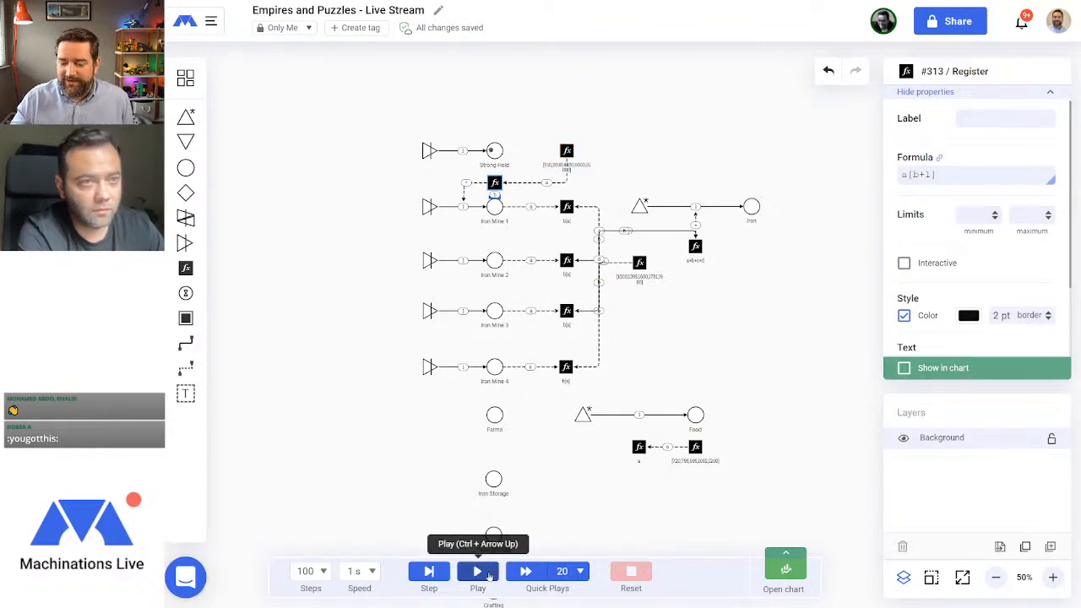
Step: Run the simulation briefly to check the output of the register above Iron Mine 1, and reset it
key("ctrl+z")
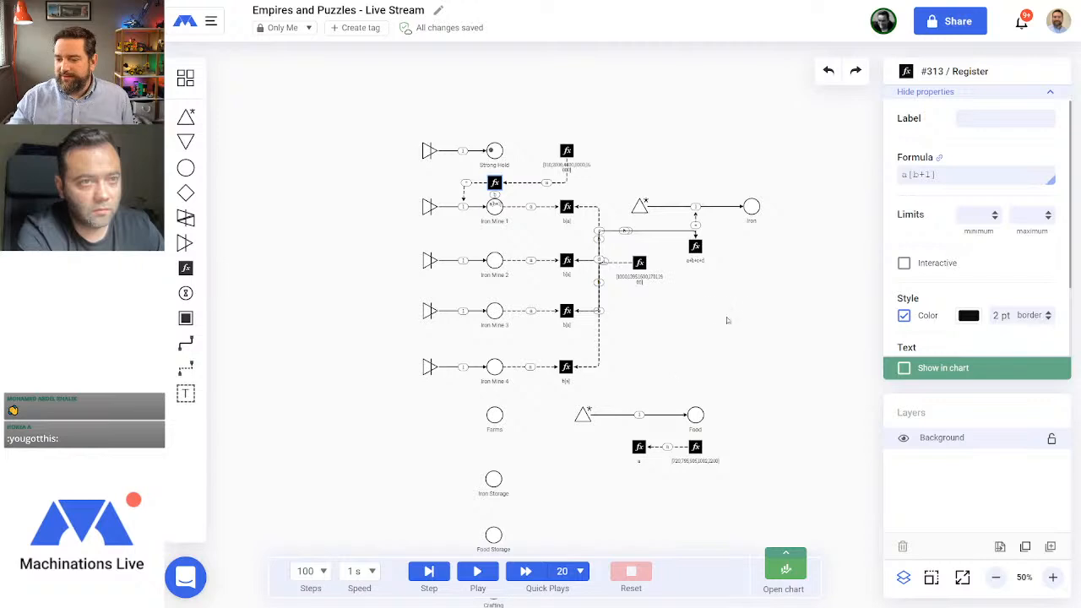
left_click(727, 320)
left_click(477, 571)
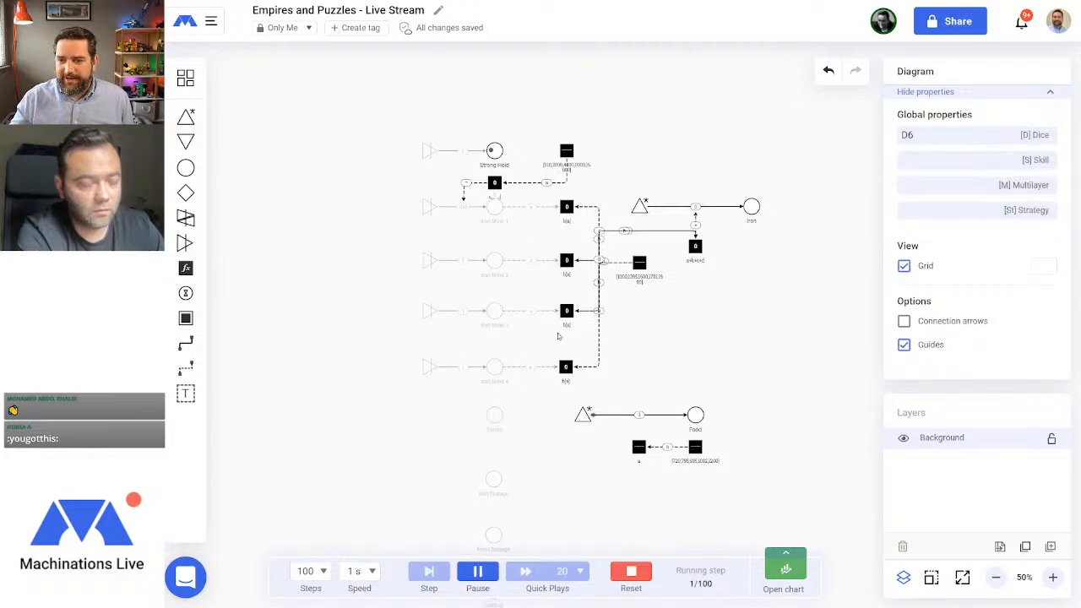
left_click(631, 572)
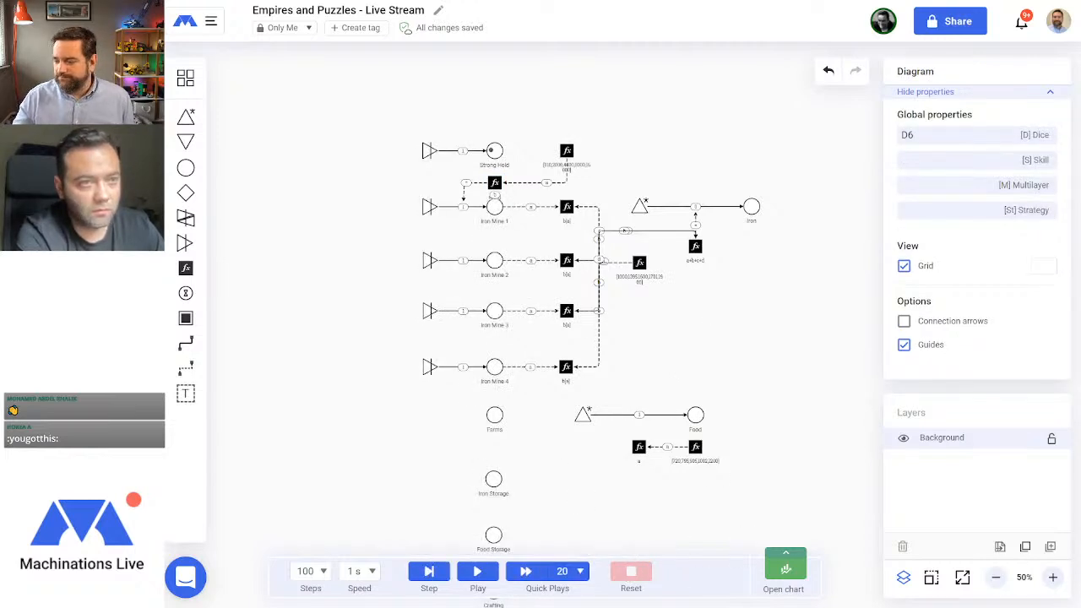
Step: Reroute the state connection from Iron Mine 1 to the register above it so it no longer covers the register's formula label
left_click(1053, 576)
left_click_drag(449, 171, 647, 393)
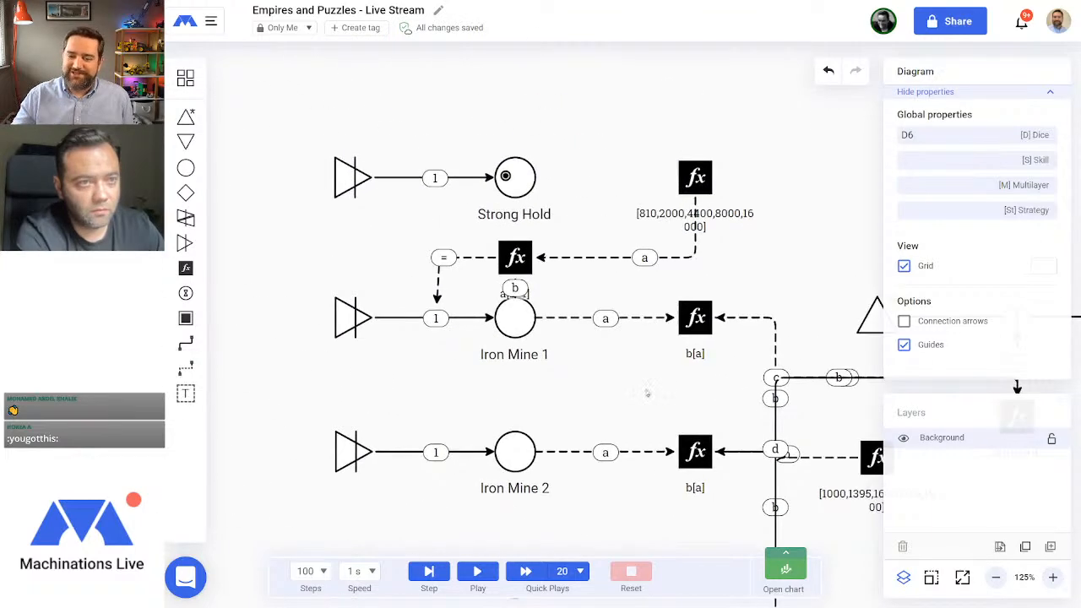
left_click(515, 288)
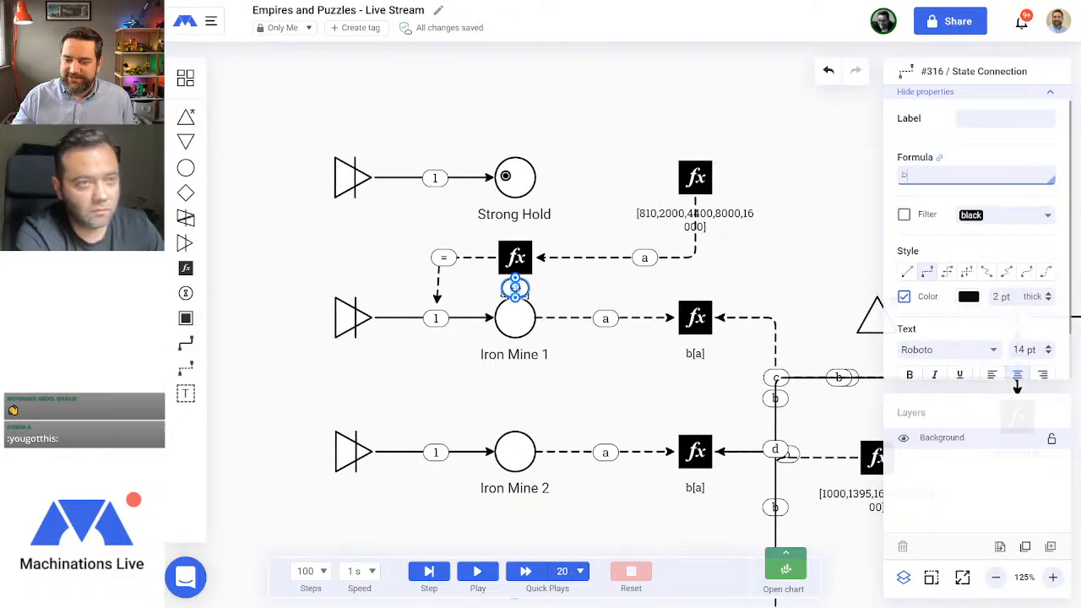
left_click_drag(515, 288, 575, 289)
left_click(628, 404)
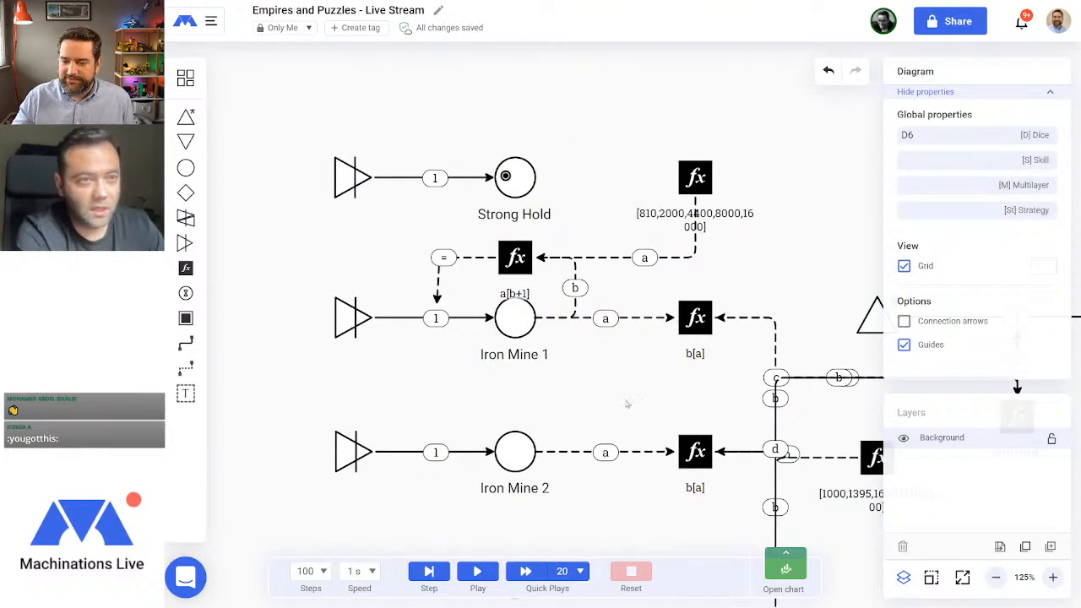
Step: Review the formula of the register above Iron Mine 1, then run the simulation briefly and reset it
left_click(515, 258)
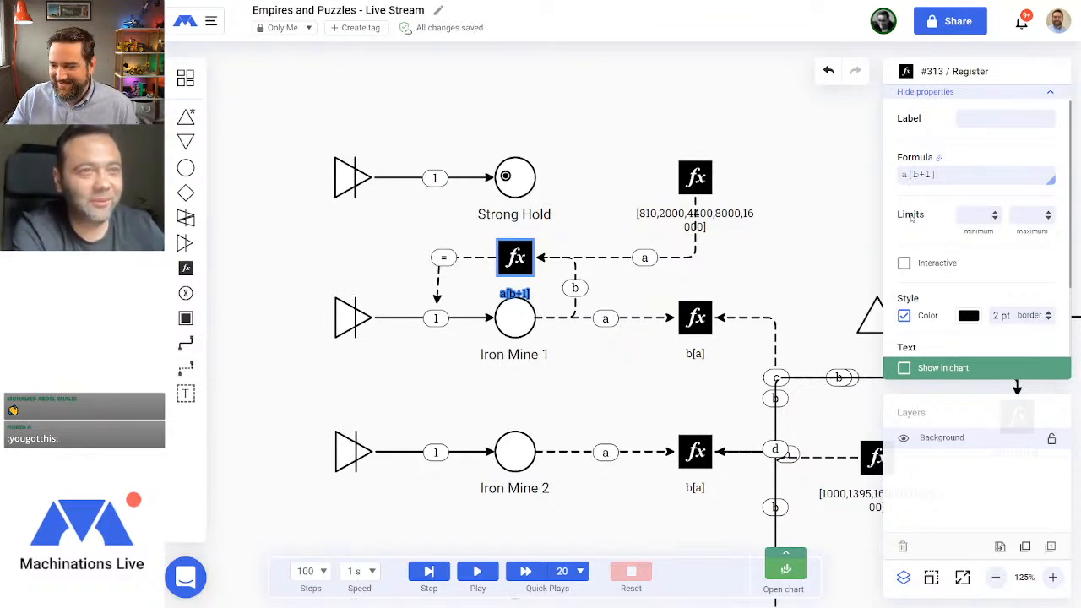
left_click(602, 403)
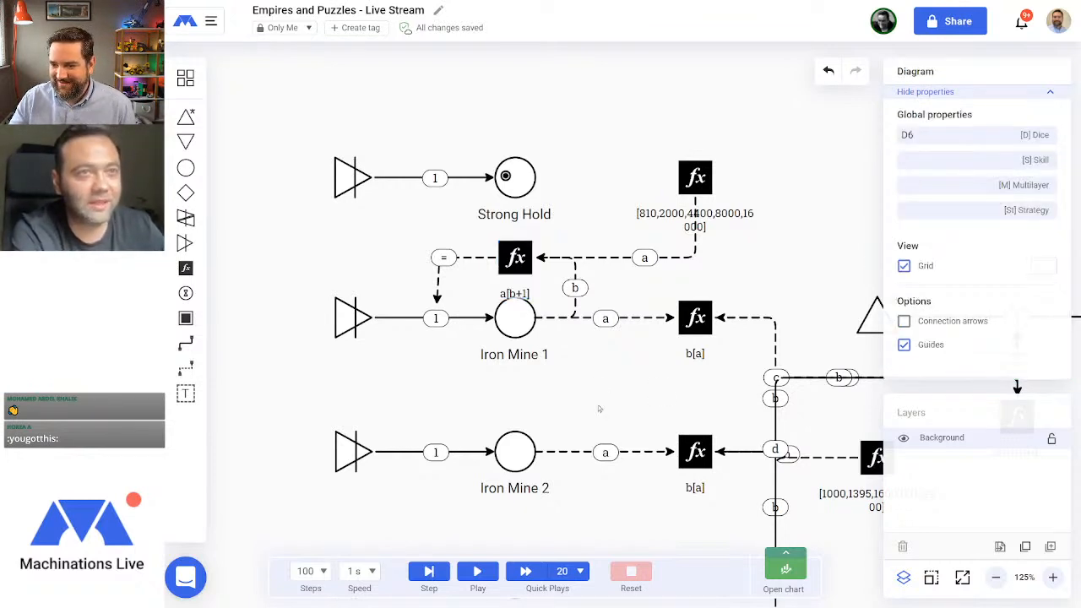
key("ctrl+Up")
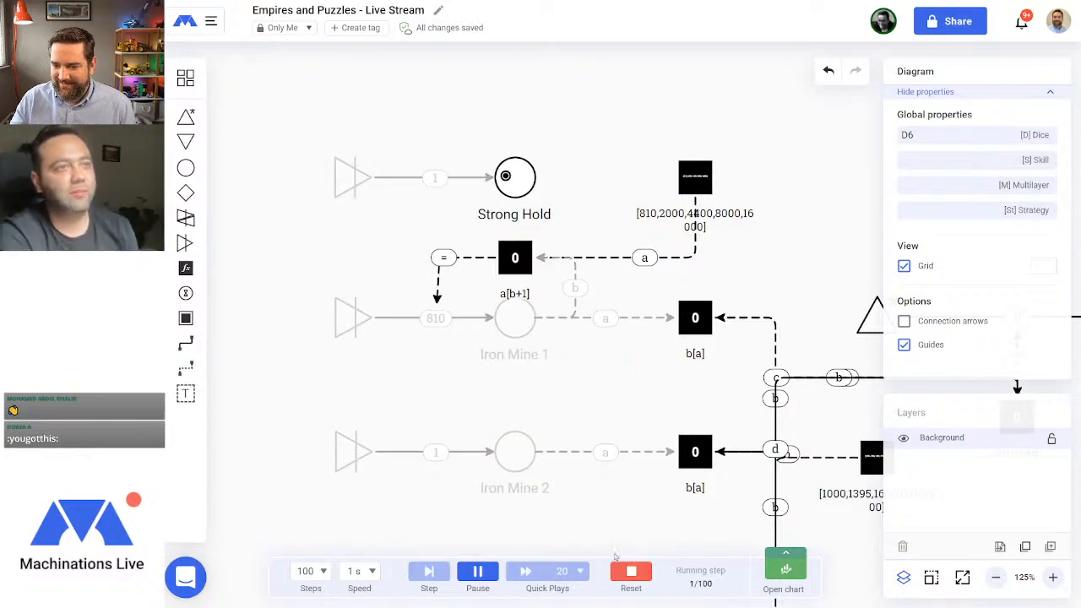
left_click(631, 572)
Step: Try the formula b+1[a] in the register above Iron Mine 1, test it with a short simulation run, and reset
left_click(515, 258)
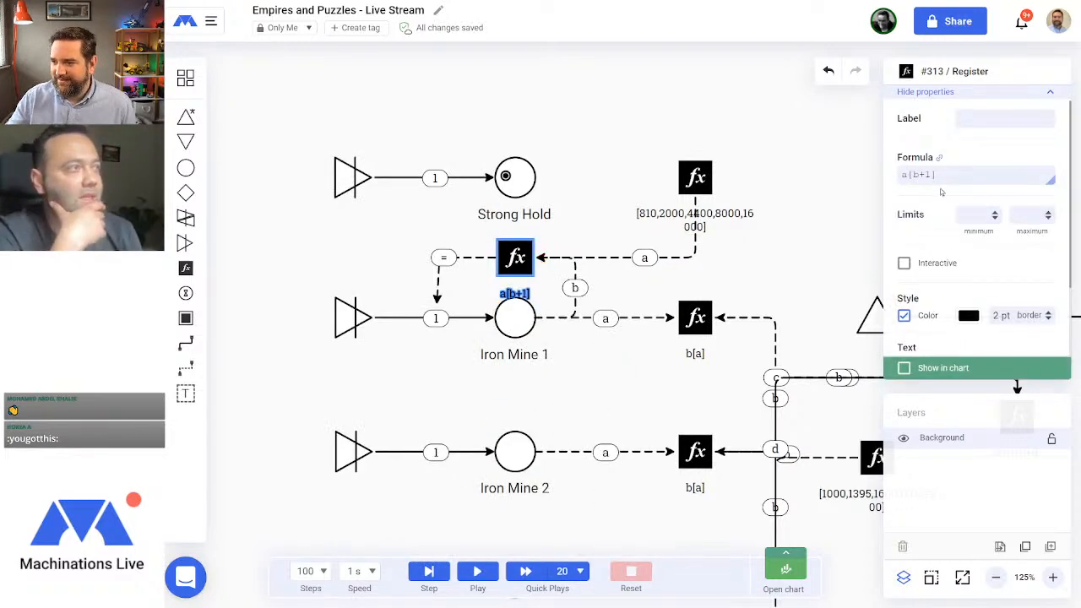
left_click(909, 174)
left_click_drag(932, 175, 912, 175)
key("BackSpace")
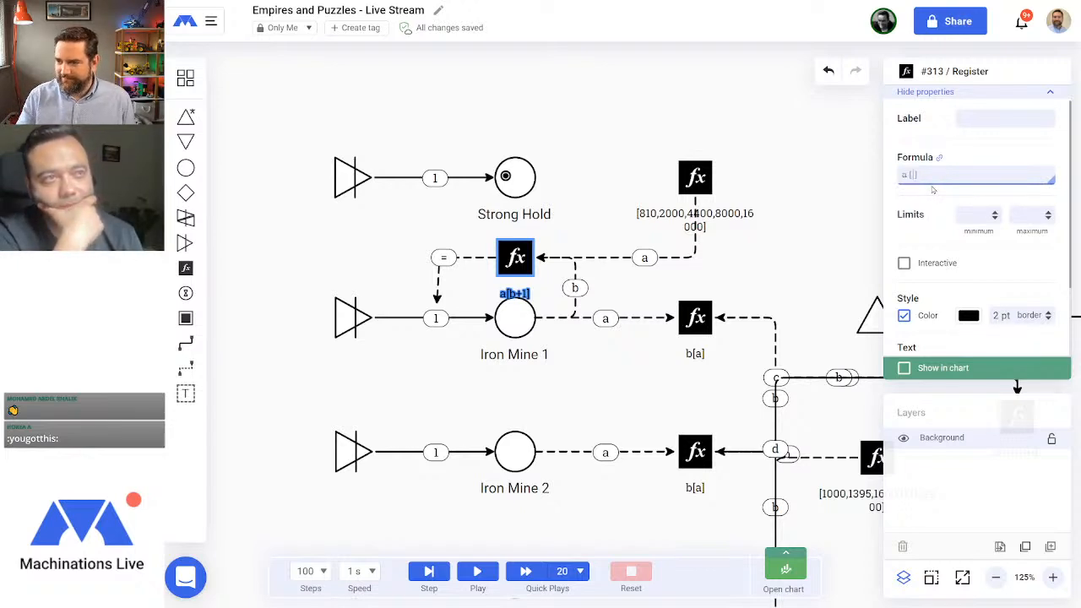
type("a")
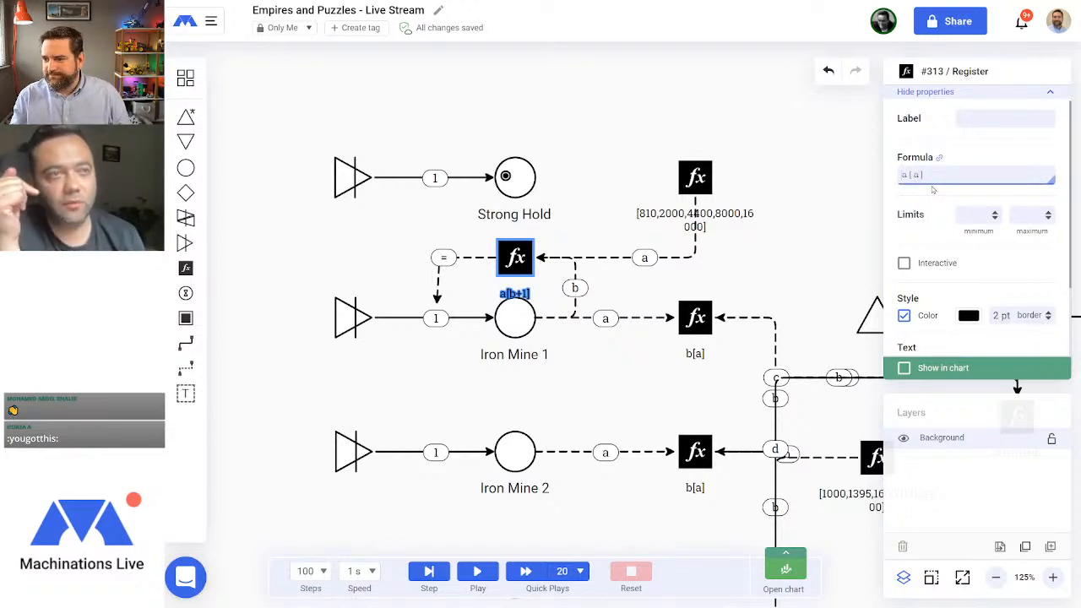
type("b+1")
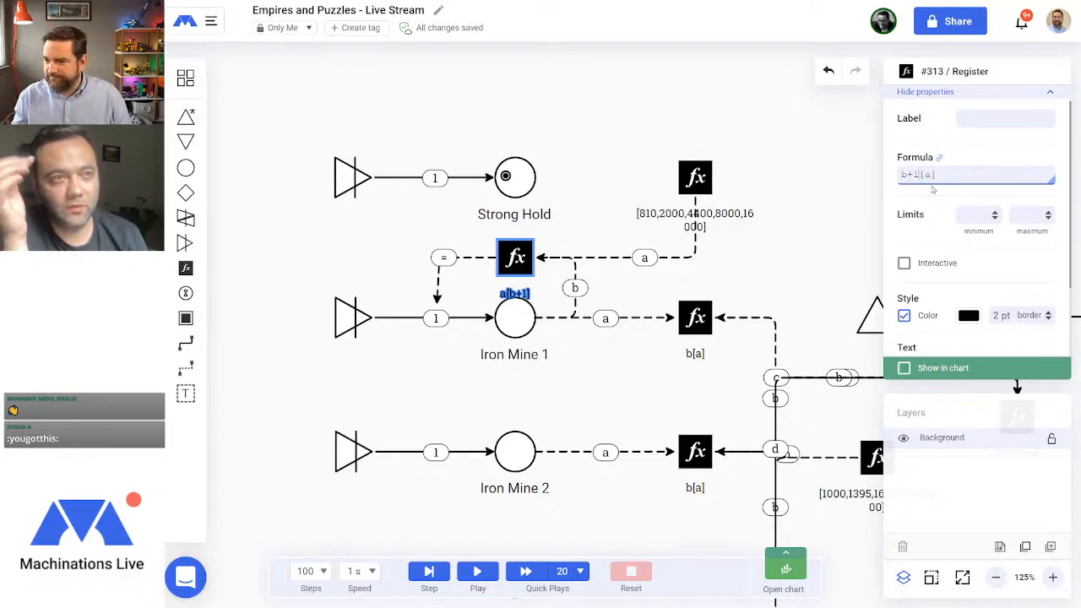
left_click(578, 391)
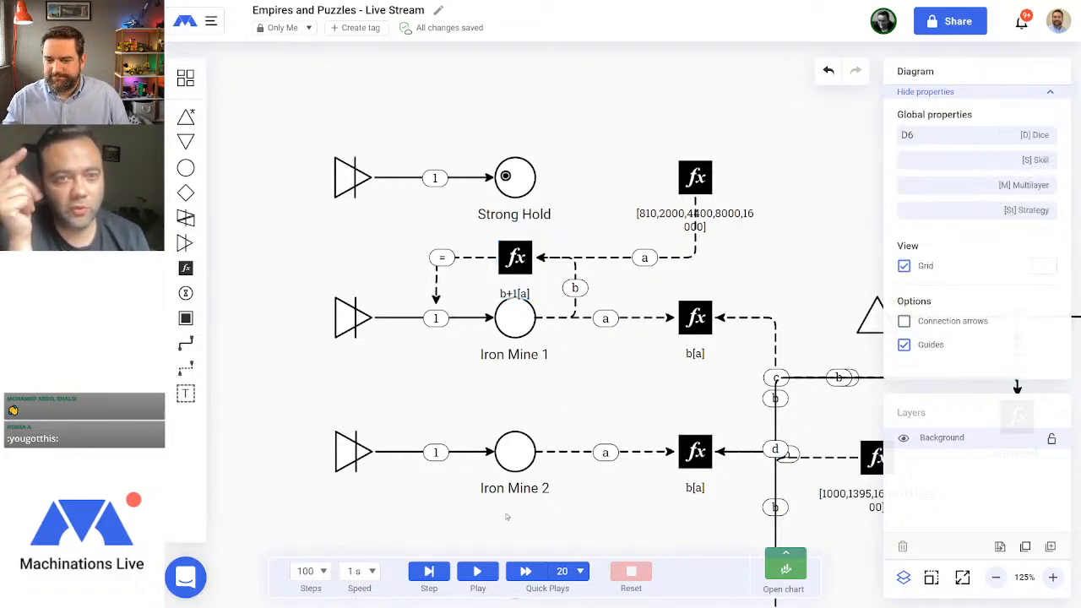
left_click(477, 571)
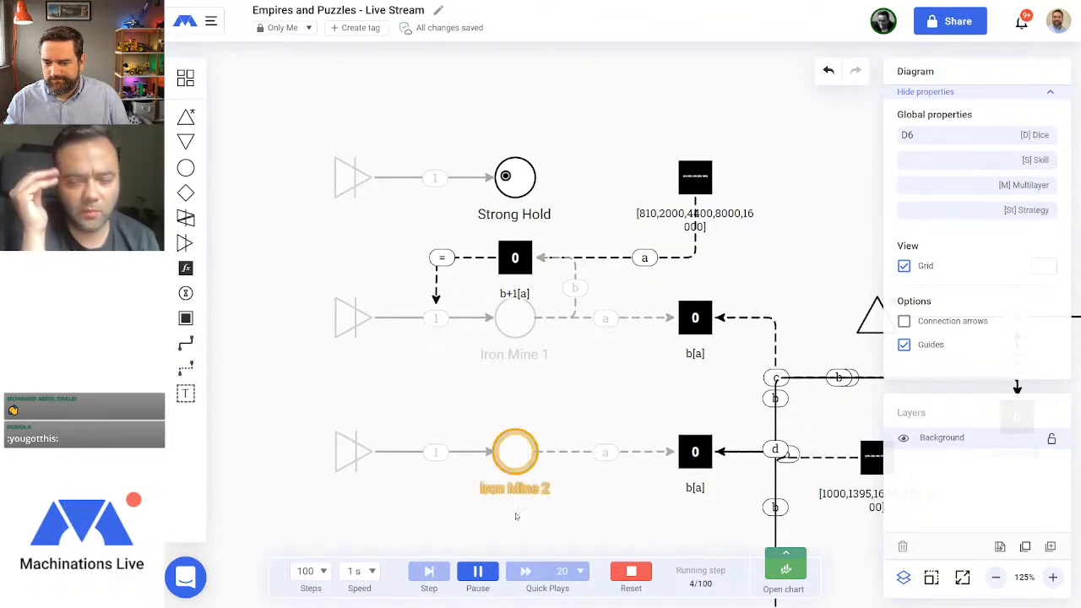
left_click(631, 571)
Step: Add a source beside Iron Mine 1's converter, draw a resource connection from it towards the converter, and make the source interactive
left_click_drag(393, 370, 572, 374)
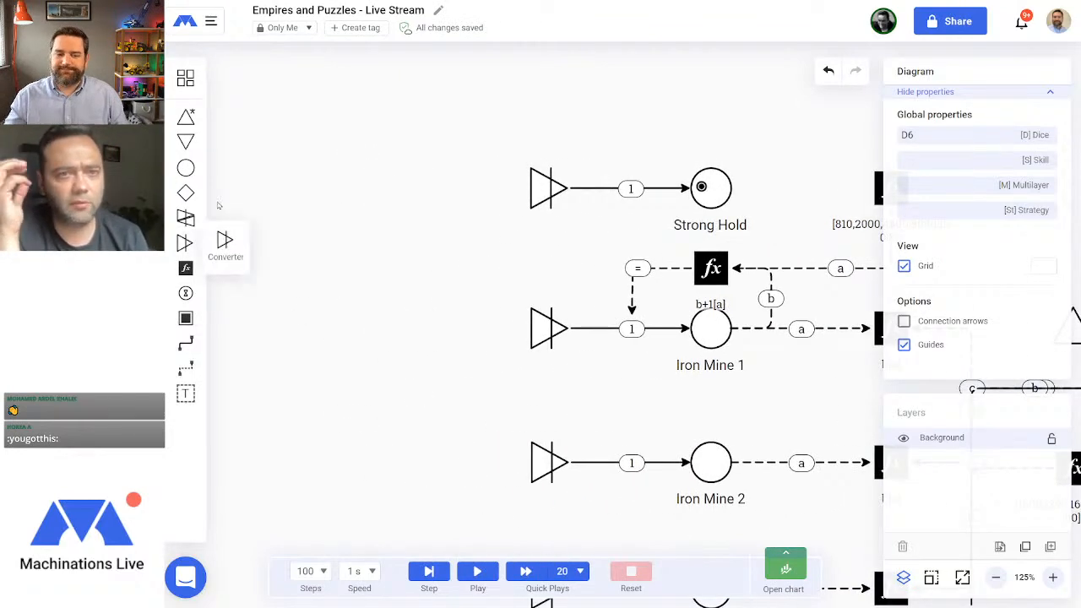
mouse_move(185, 116)
left_mouse_down()
mouse_move(411, 309)
mouse_move(391, 325)
mouse_move(502, 340)
mouse_move(551, 334)
left_mouse_up()
left_click(186, 342)
left_click(397, 336)
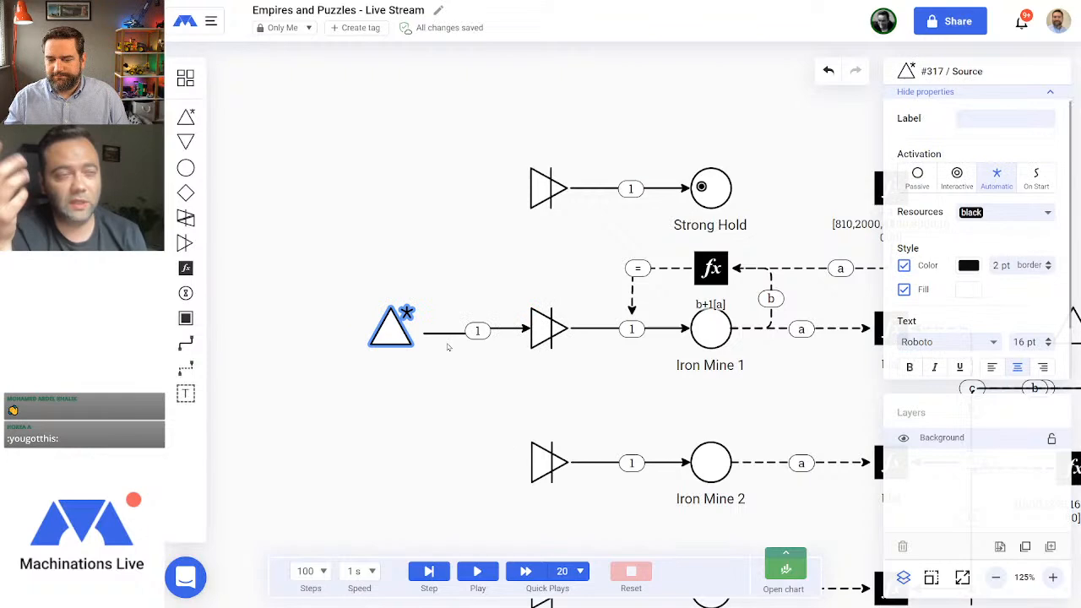
left_click(957, 176)
left_click(677, 412)
scroll(650, 412, "right", 3)
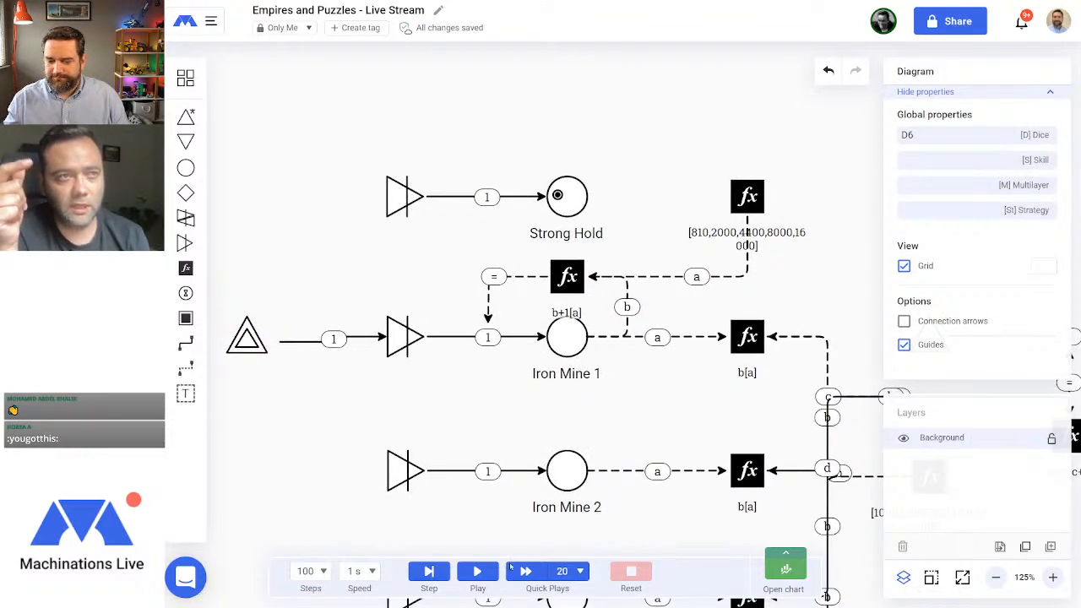
Step: Test-run and reset the simulation, and attach the loose start of the connection feeding Iron Mine 1's converter to the new source
left_click(477, 572)
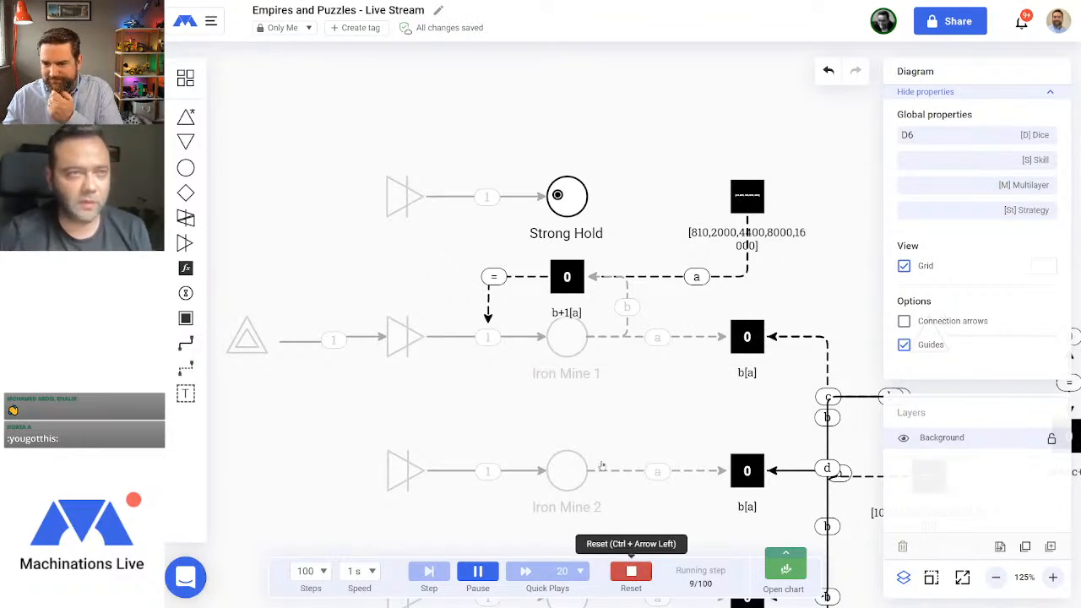
left_click(507, 337)
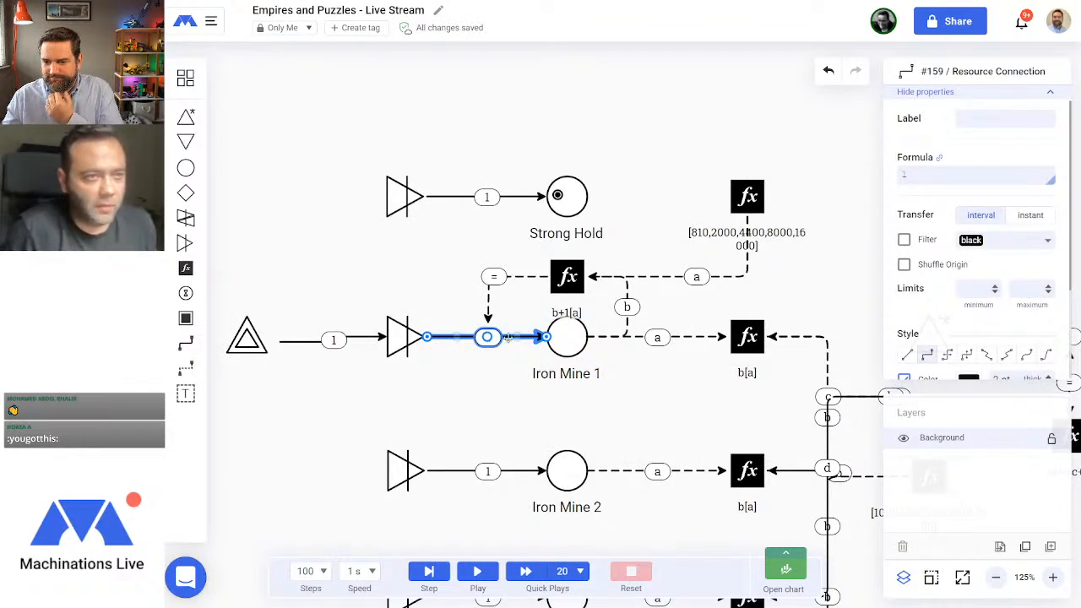
left_click(376, 343)
left_click(349, 342)
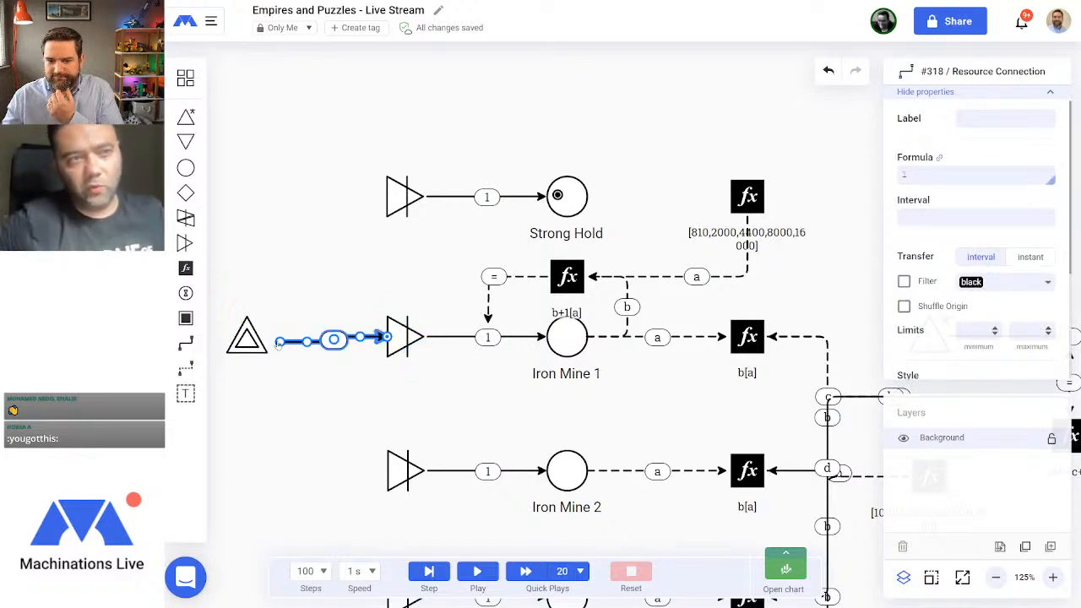
left_click_drag(279, 343, 244, 342)
left_click(477, 448)
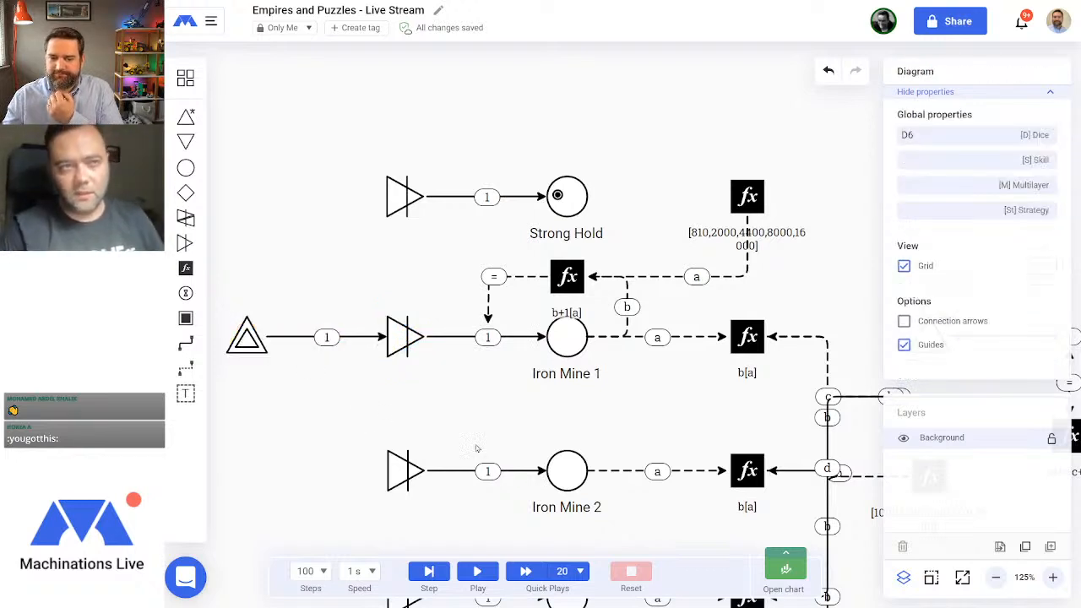
Step: Run the simulation, fire the interactive source once to check how Iron Mine 1 responds, and reset it
left_click(480, 572)
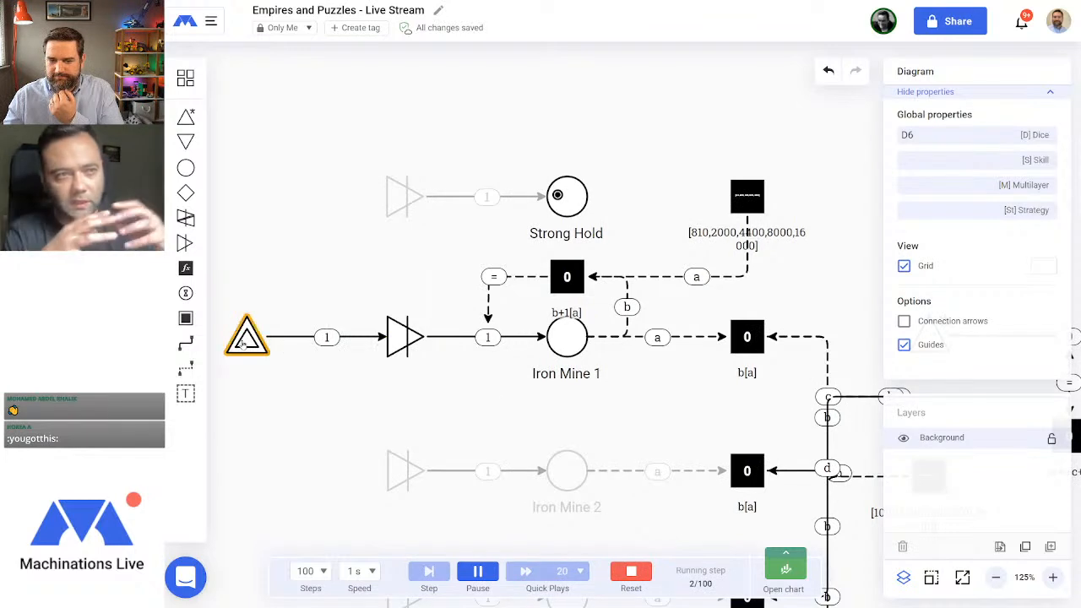
left_click(243, 343)
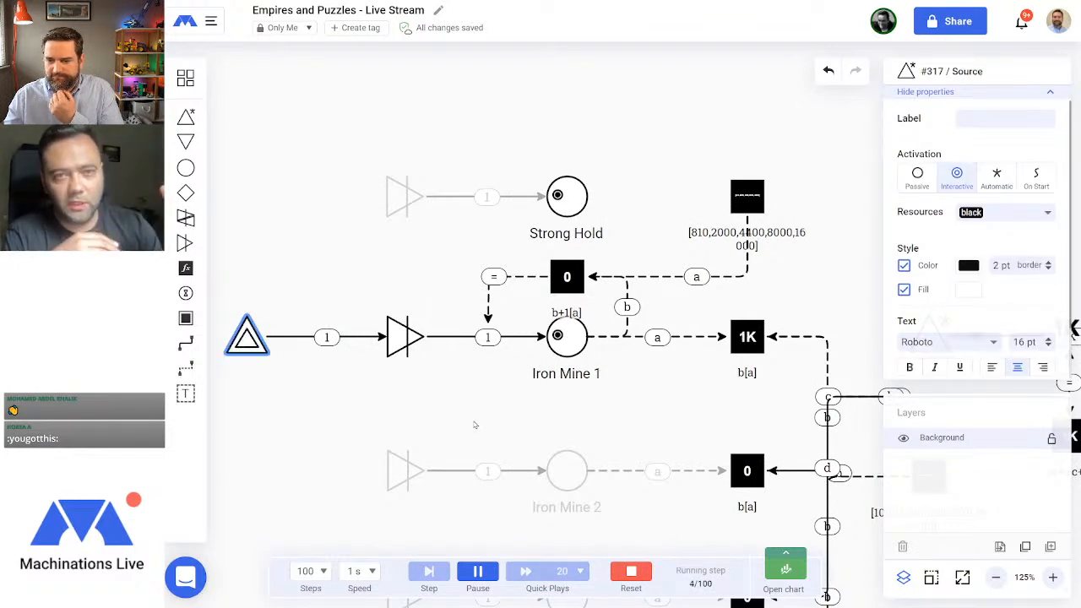
left_click(631, 573)
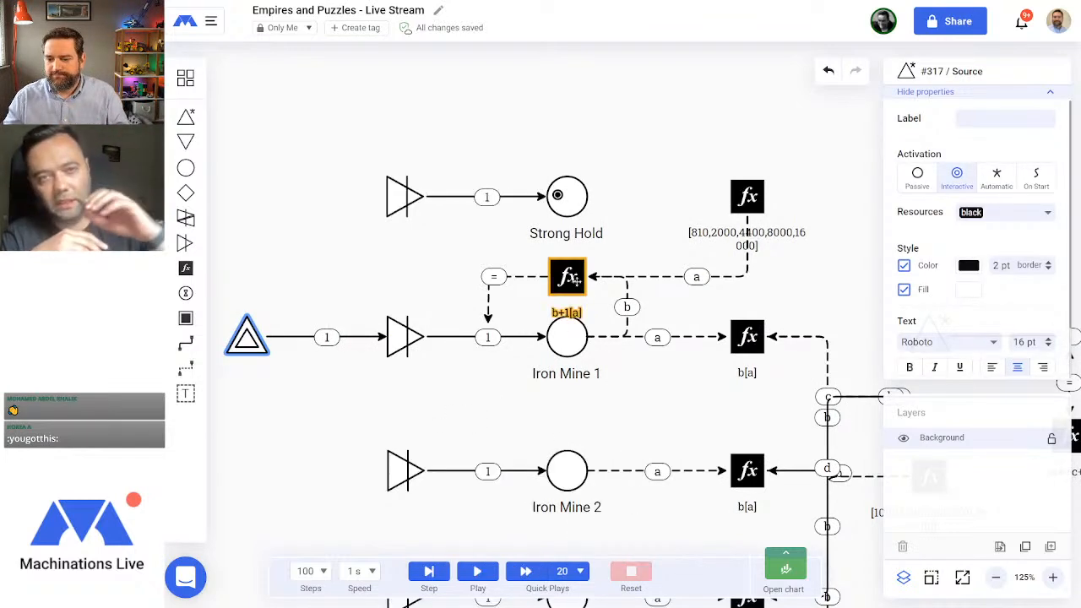
Step: Set the formula of the register above Iron Mine 1 to a[b+1]
left_click(566, 277)
double_click(929, 174)
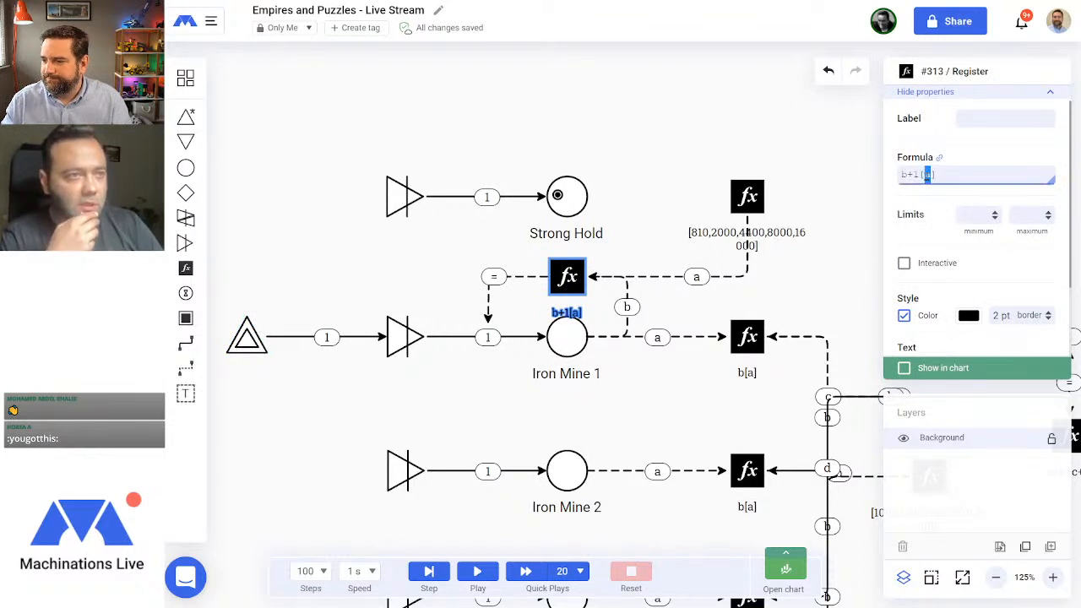
type("b+1")
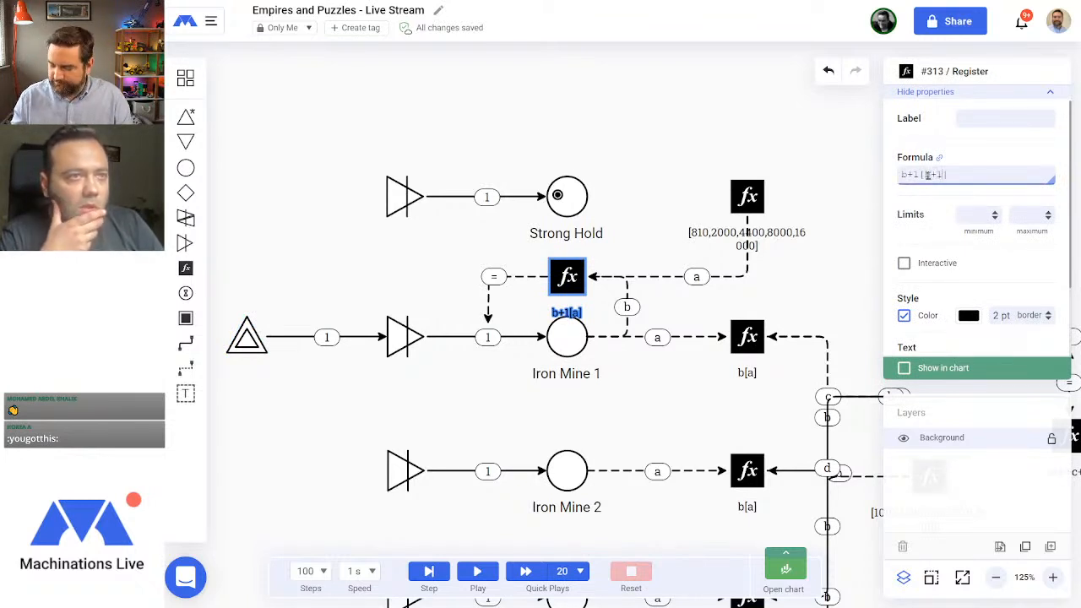
key("Delete")
key("Delete")
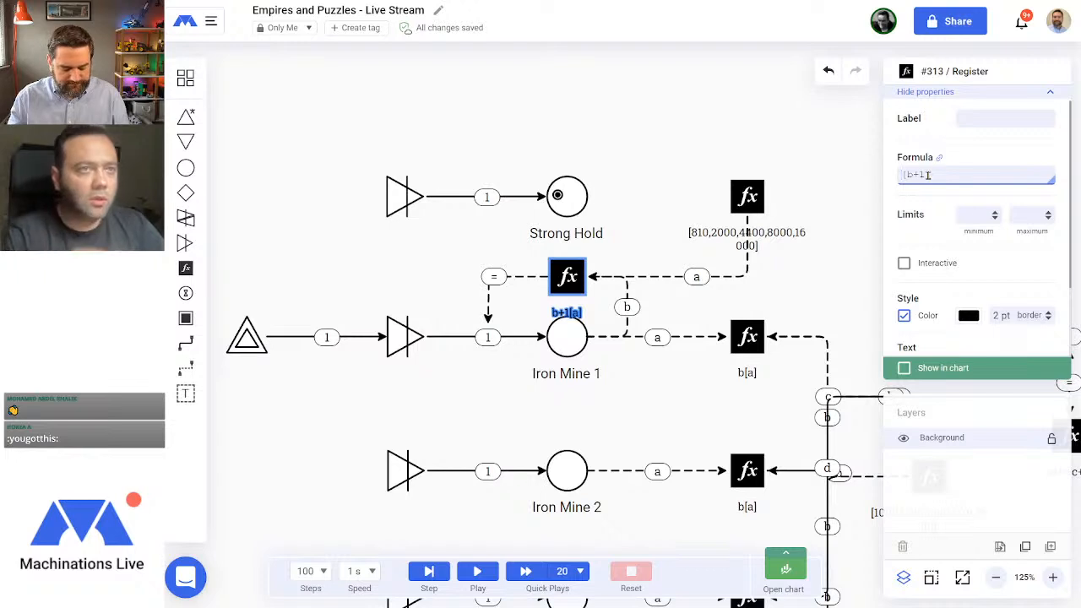
type("a")
left_click(647, 411)
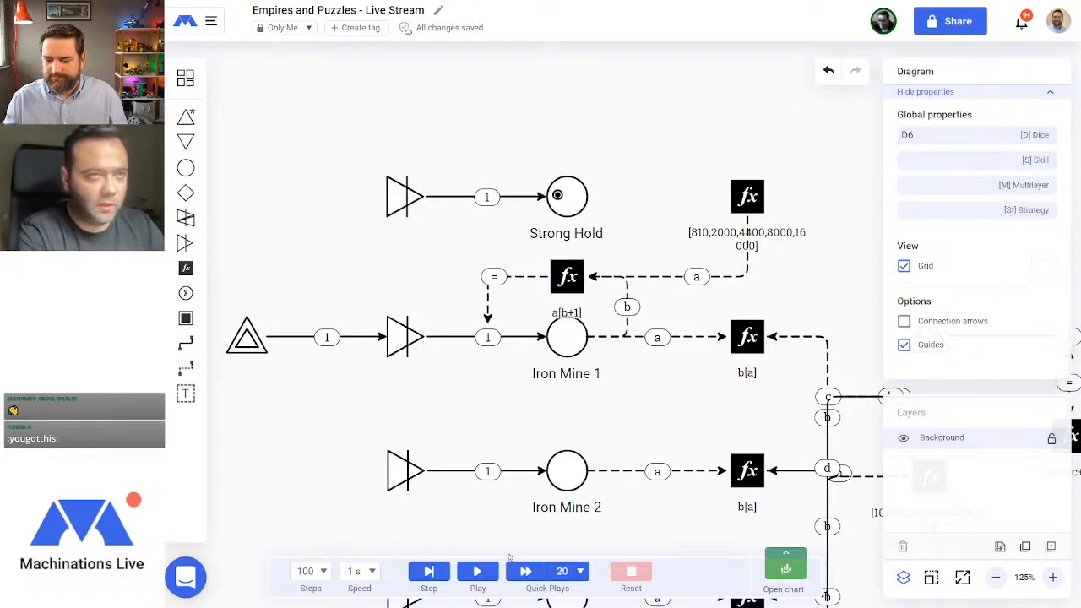
Step: Run the simulation with the a[b+1] formula, fire the interactive source twice to check Iron Mine 1, and reset it
left_click(477, 571)
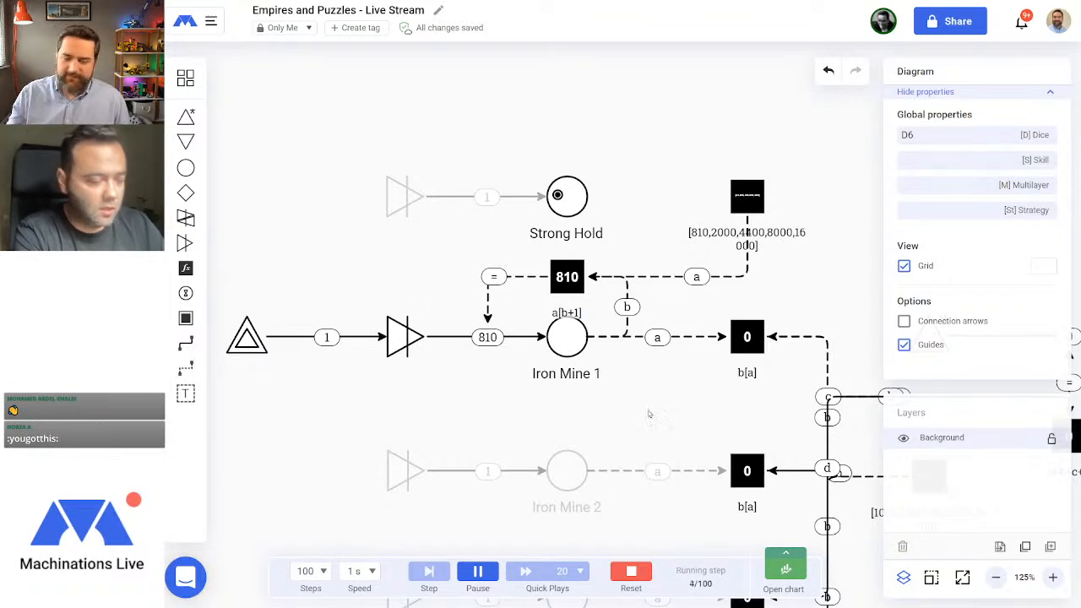
left_click(245, 344)
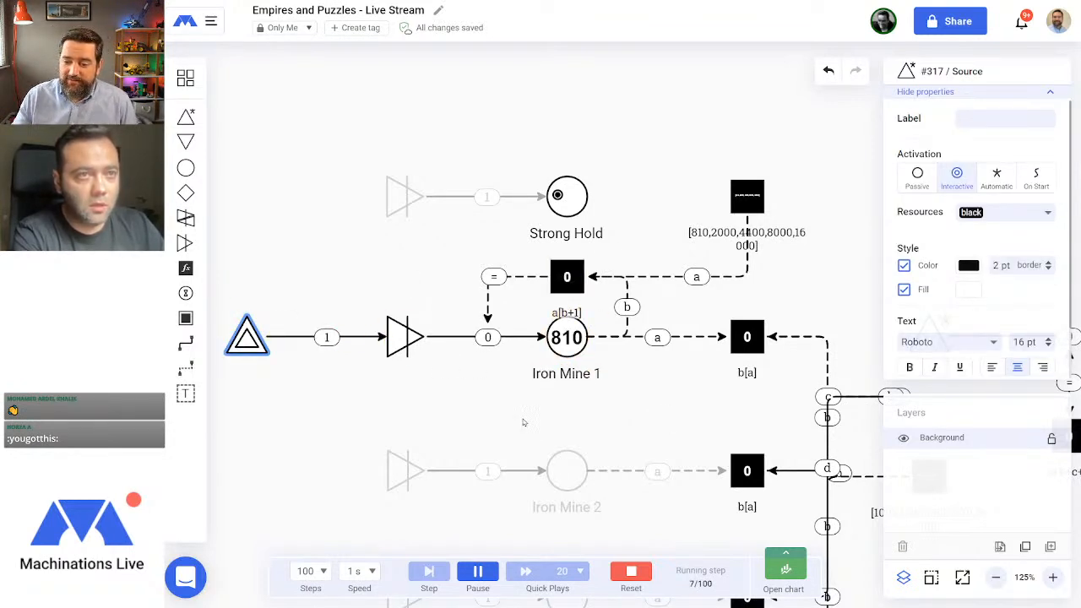
left_click(249, 342)
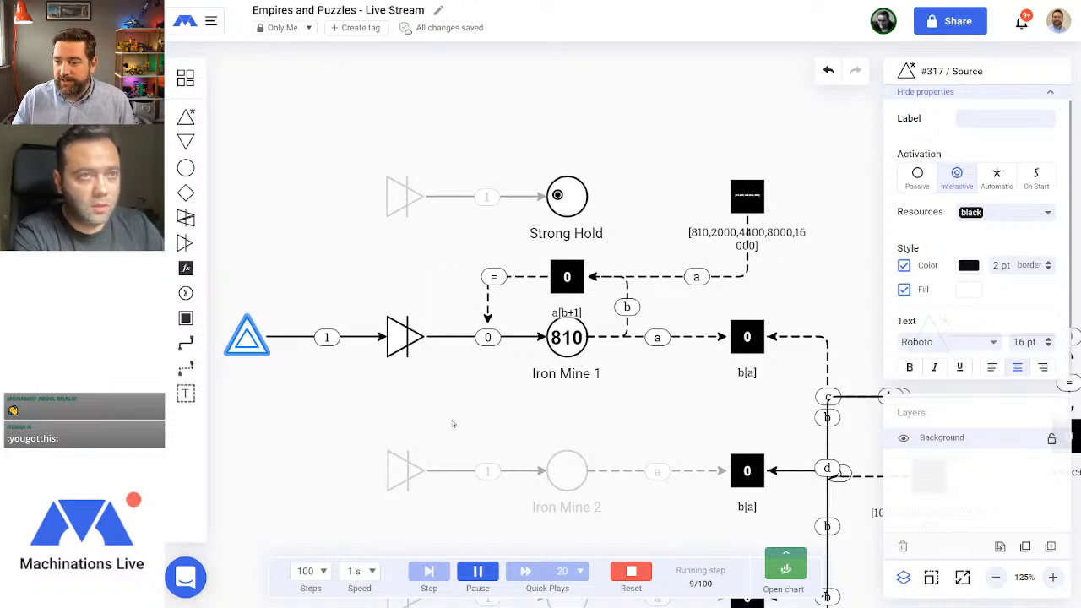
left_click(631, 571)
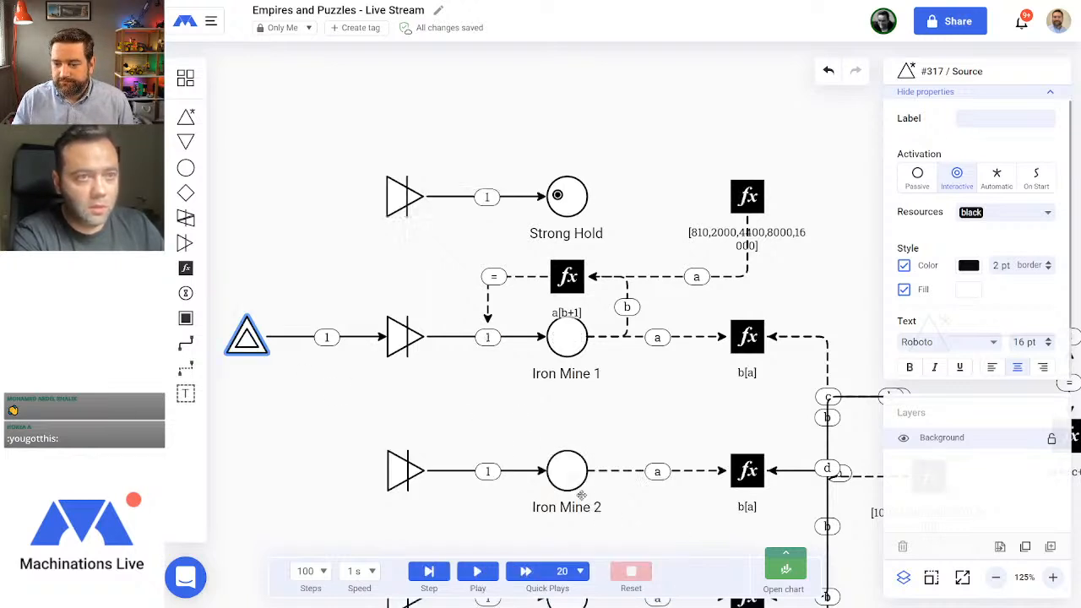
Step: Recheck the register's formula between a short run and a second simulation run, firing the interactive source twice in the second
left_click(477, 571)
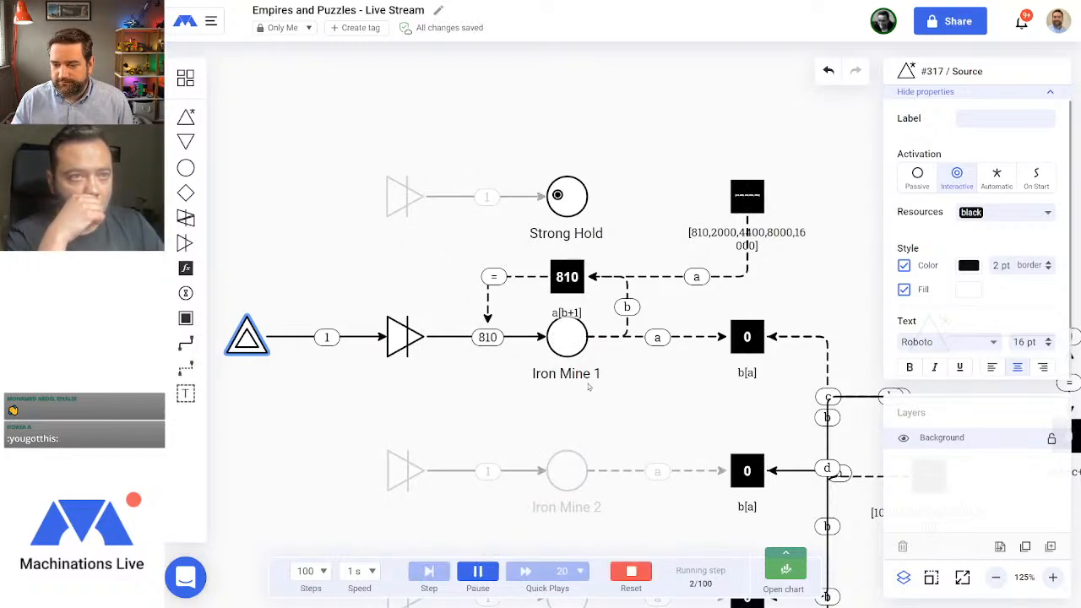
left_click(631, 572)
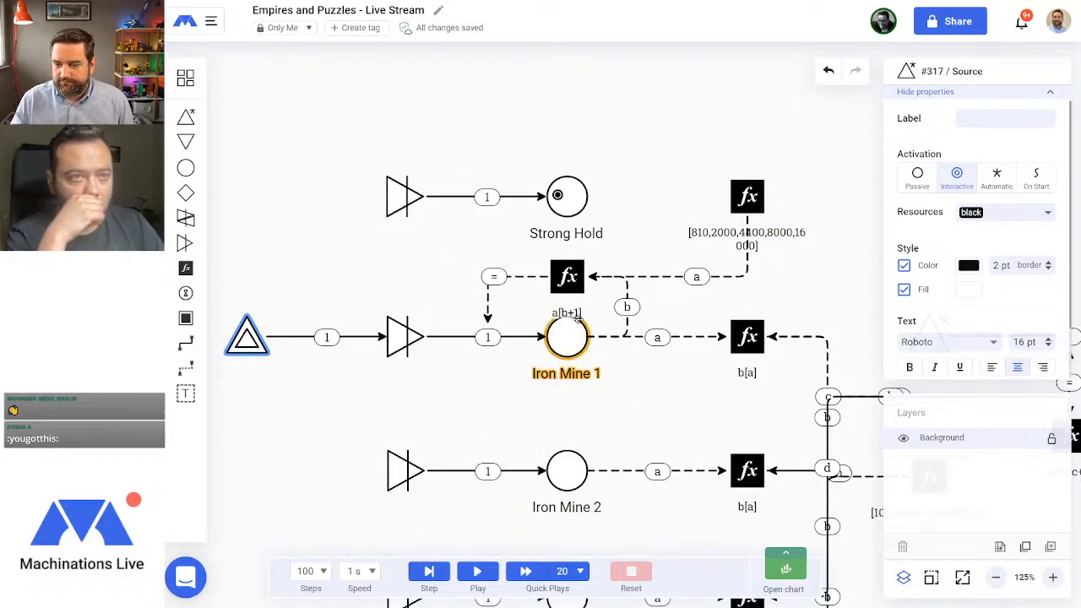
left_click(572, 311)
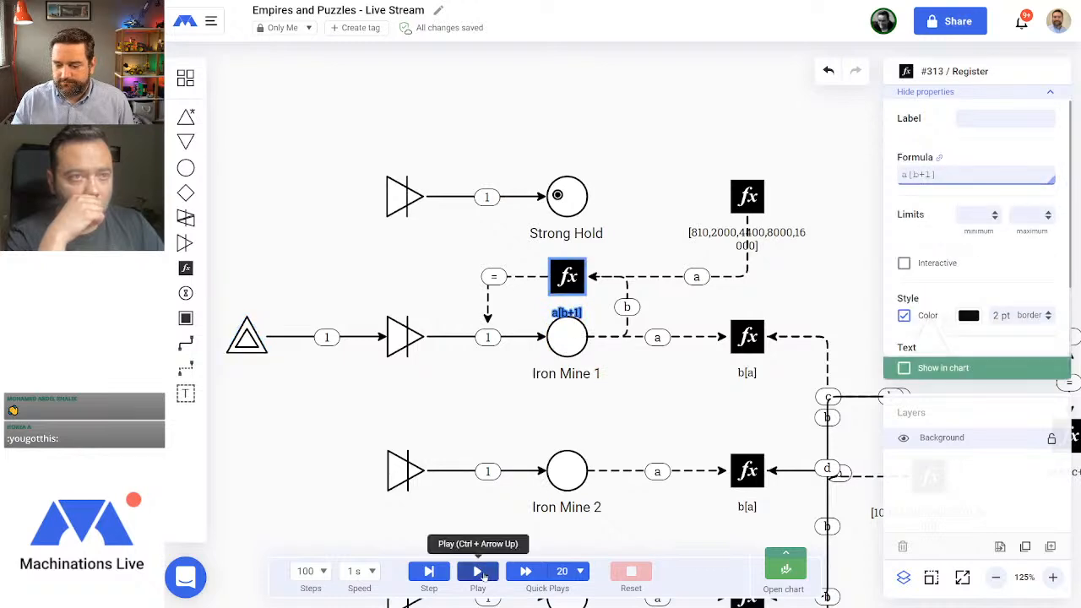
left_click(477, 572)
left_click(247, 342)
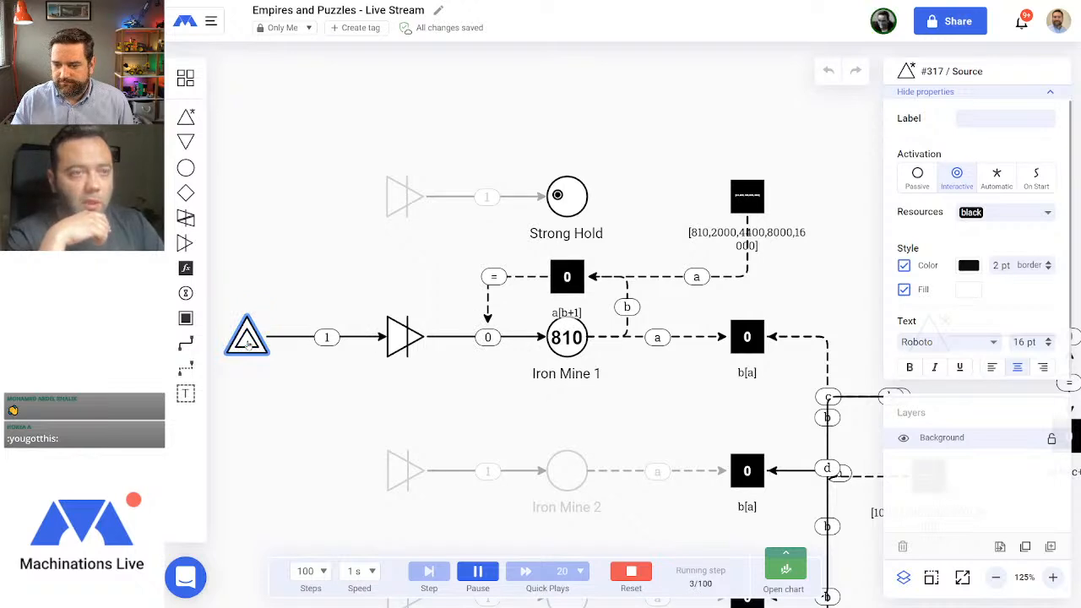
left_click(247, 342)
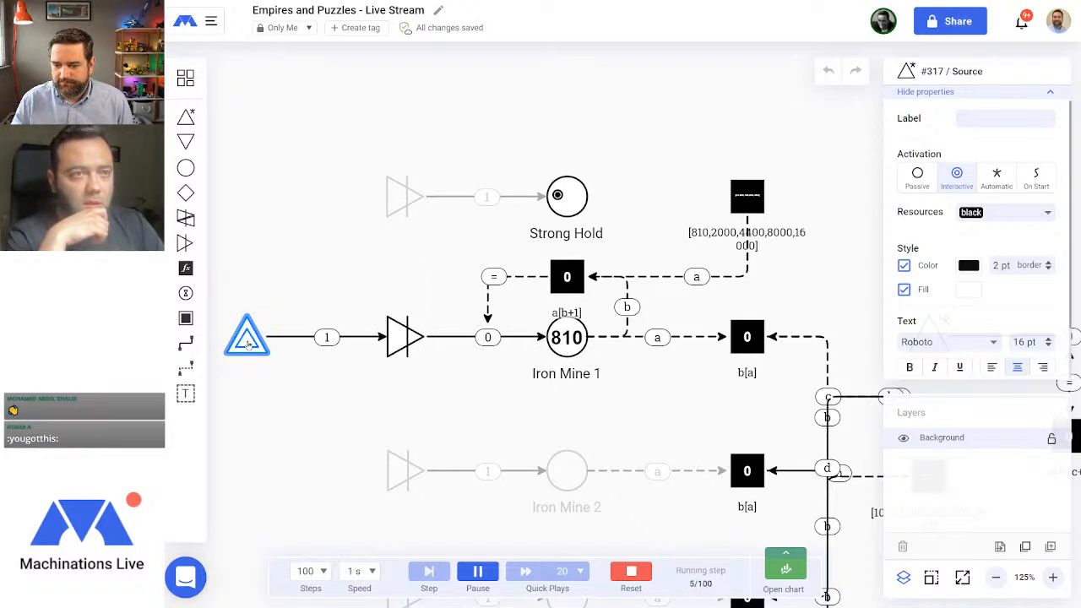
Step: Reset the simulation and examine the formulas of the lookup register above Iron Mine 1 and the cost list register feeding it
left_click(630, 573)
left_click(576, 427)
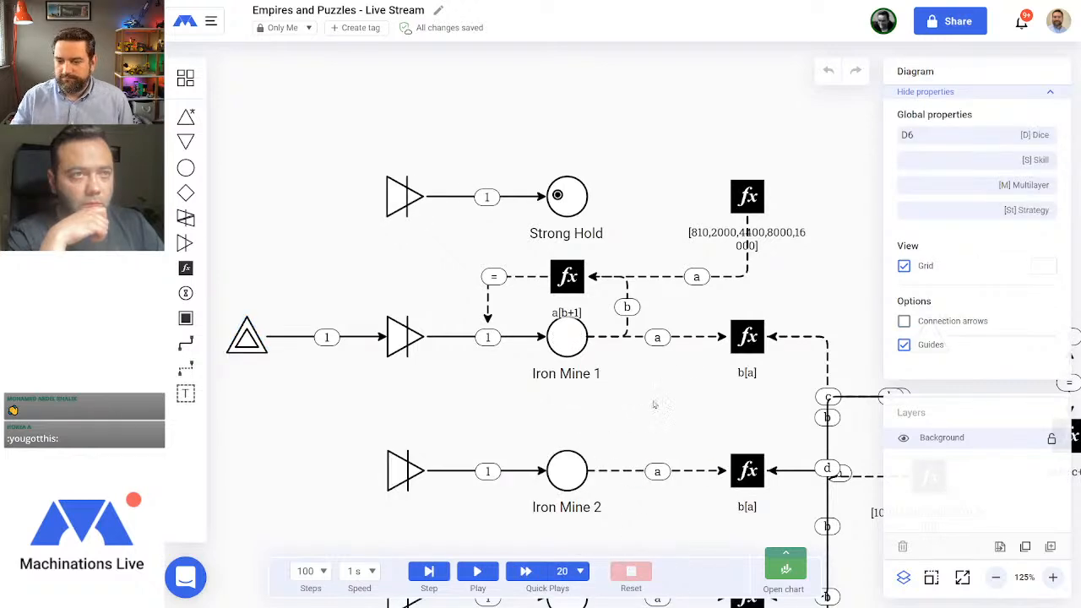
left_click(565, 278)
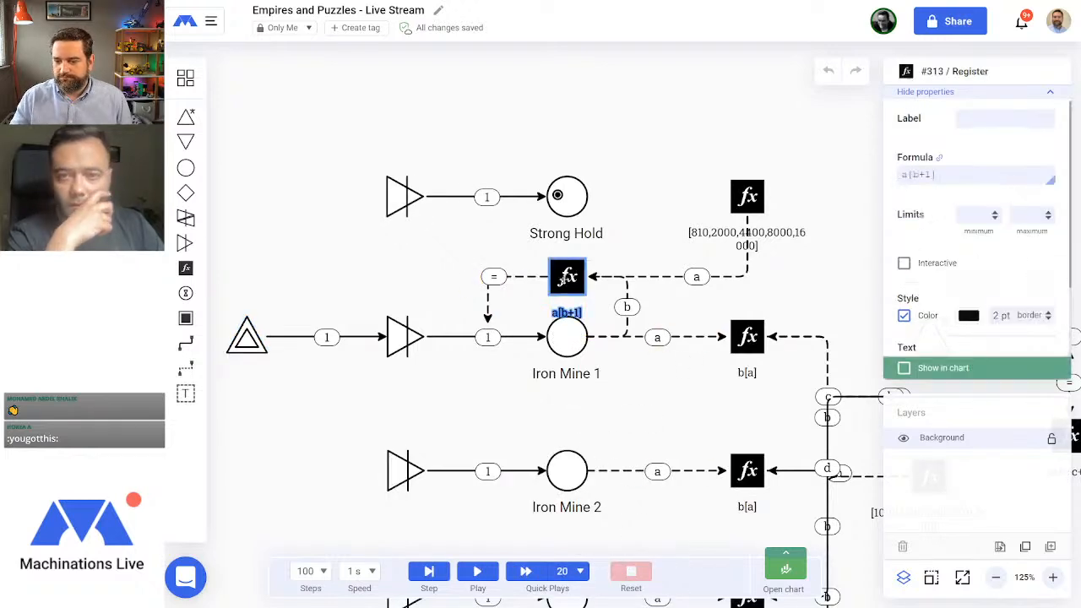
left_click(749, 197)
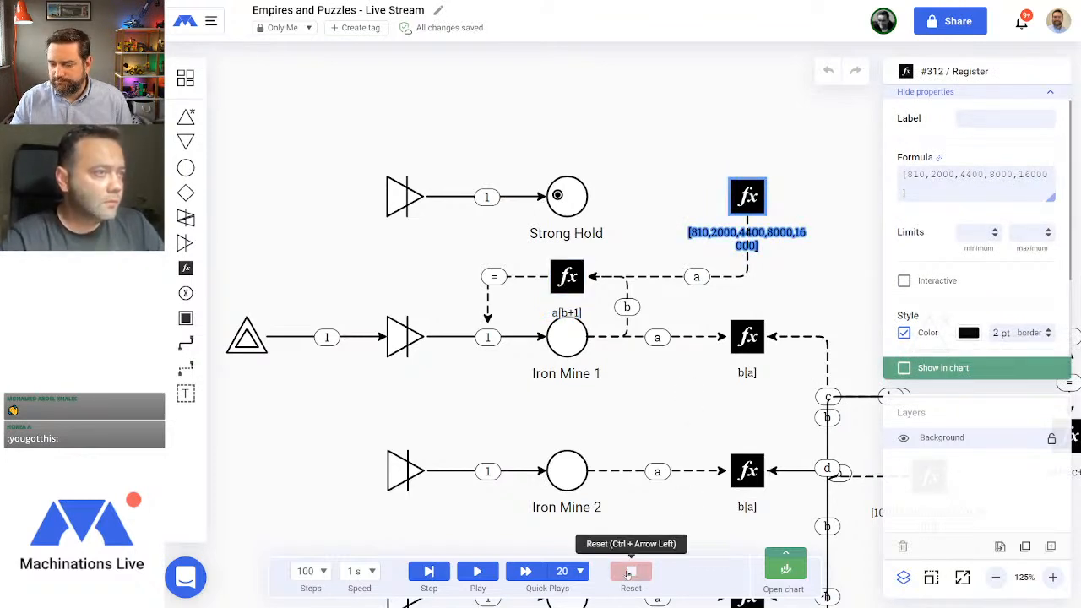
left_click(634, 422)
Step: Move the Farms, Iron Storage, Food Storage, Crafting, Training Camp and Food elements together further down, away from the iron mines
scroll(707, 414, "right", 4)
scroll(707, 414, "down", 2)
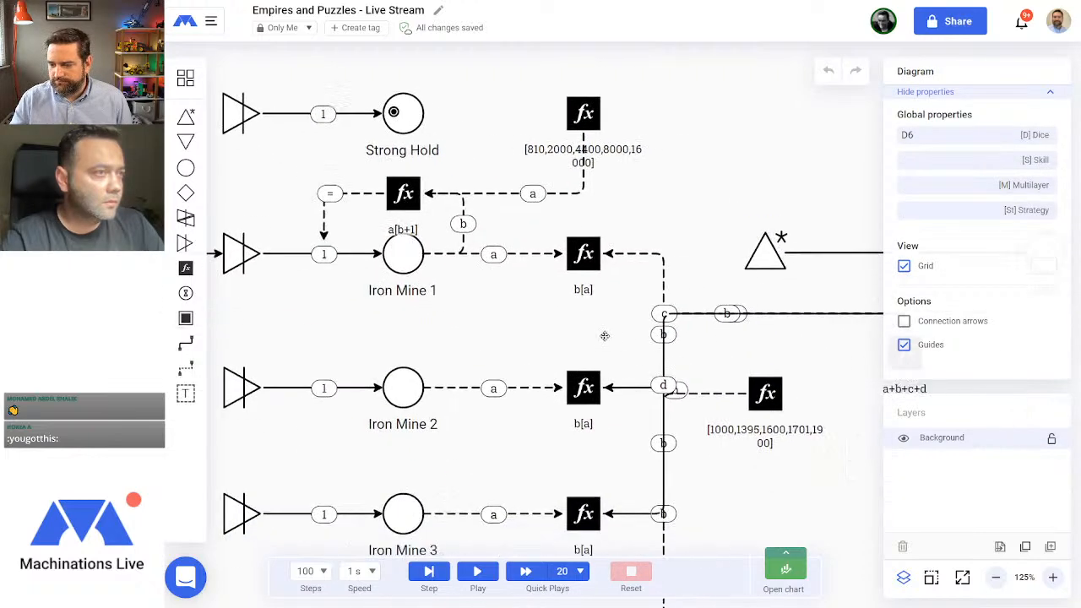
left_click(996, 577)
left_click(996, 578)
left_click(996, 578)
left_click_drag(746, 401, 712, 215)
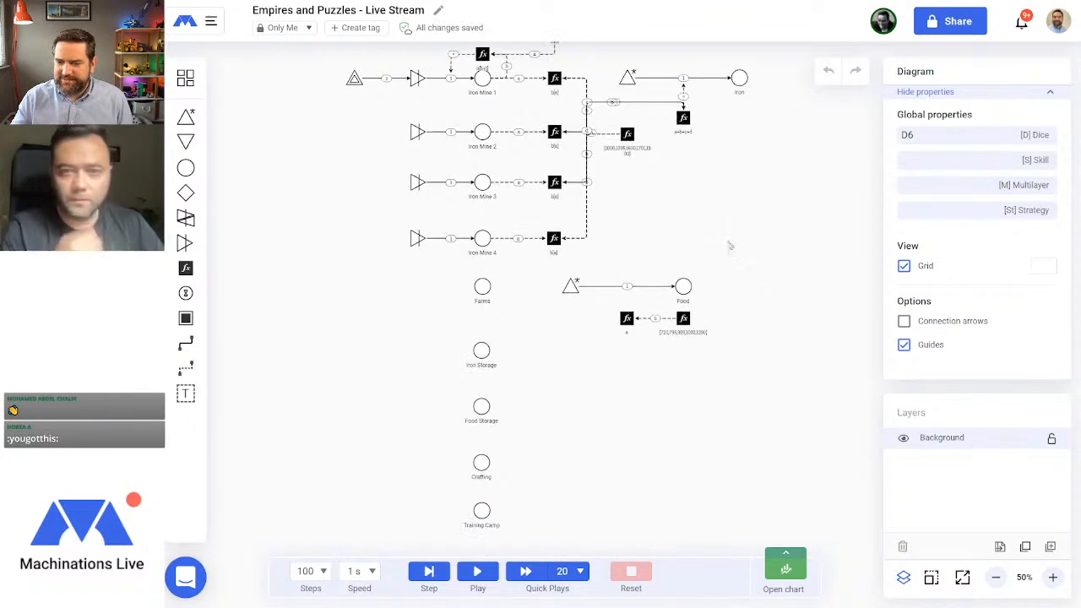
left_click_drag(793, 270, 341, 578)
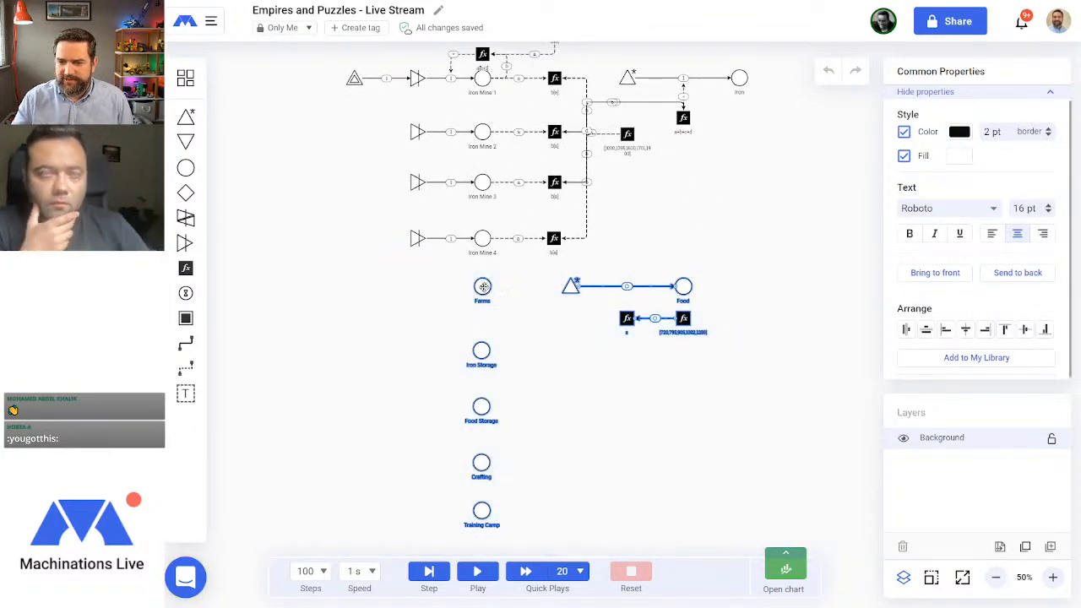
left_click_drag(482, 287, 483, 465)
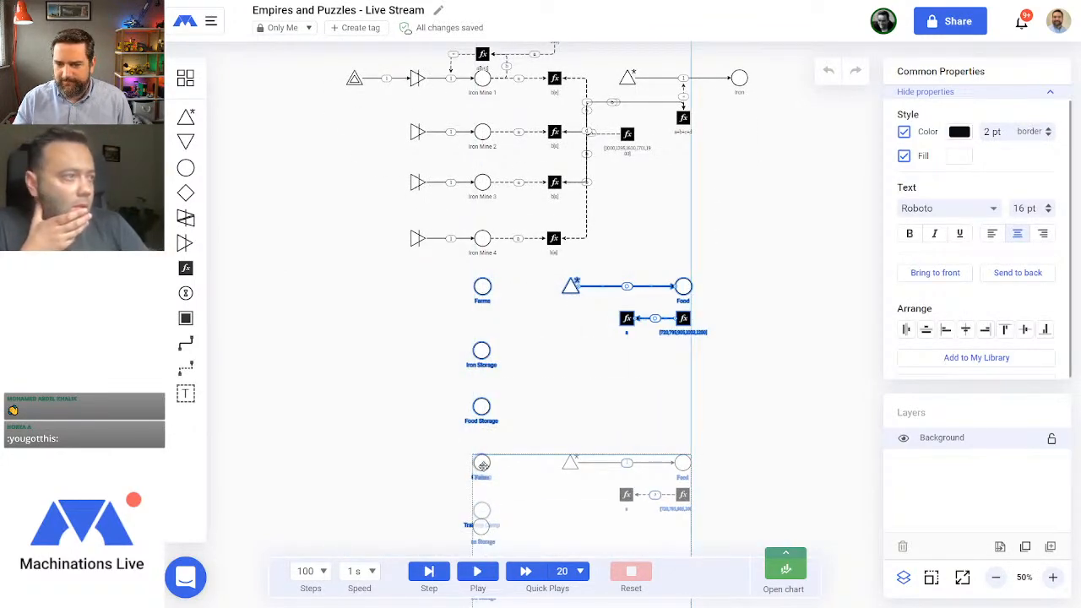
Step: Try the formula a[b] in the register above Iron Mine 1 with a brief simulation run, and reset the run
scroll(704, 302, "up", 3)
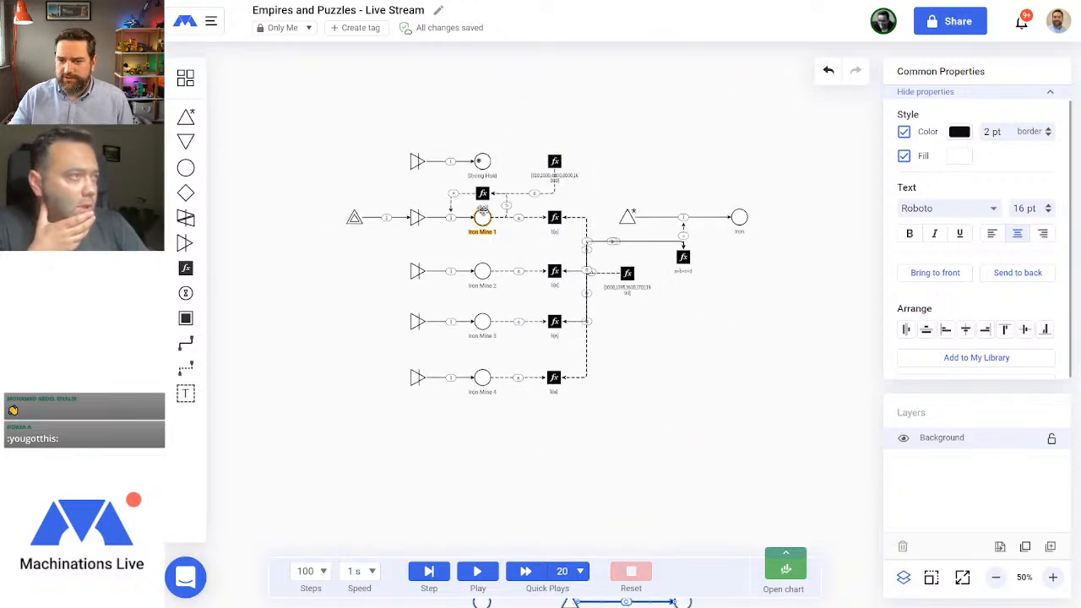
left_click(482, 193)
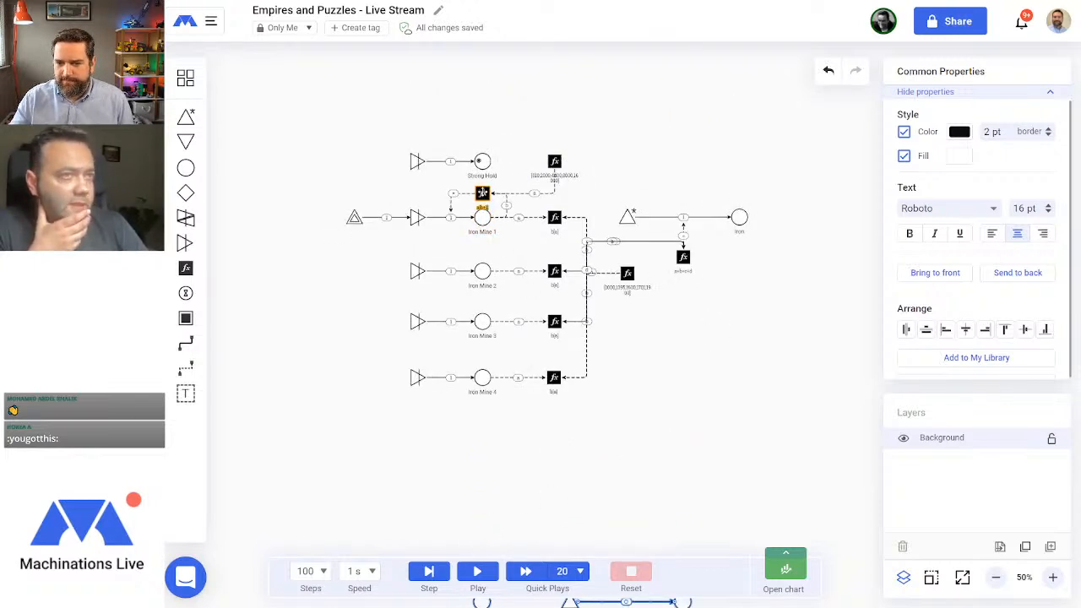
left_click_drag(933, 174, 920, 176)
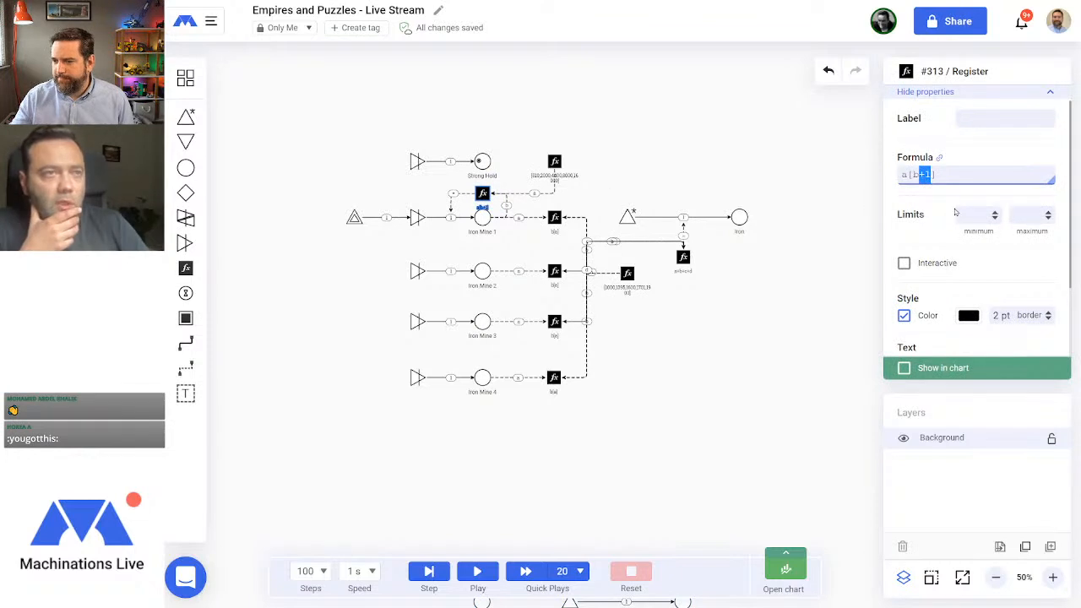
key("BackSpace")
key("Return")
left_click(739, 357)
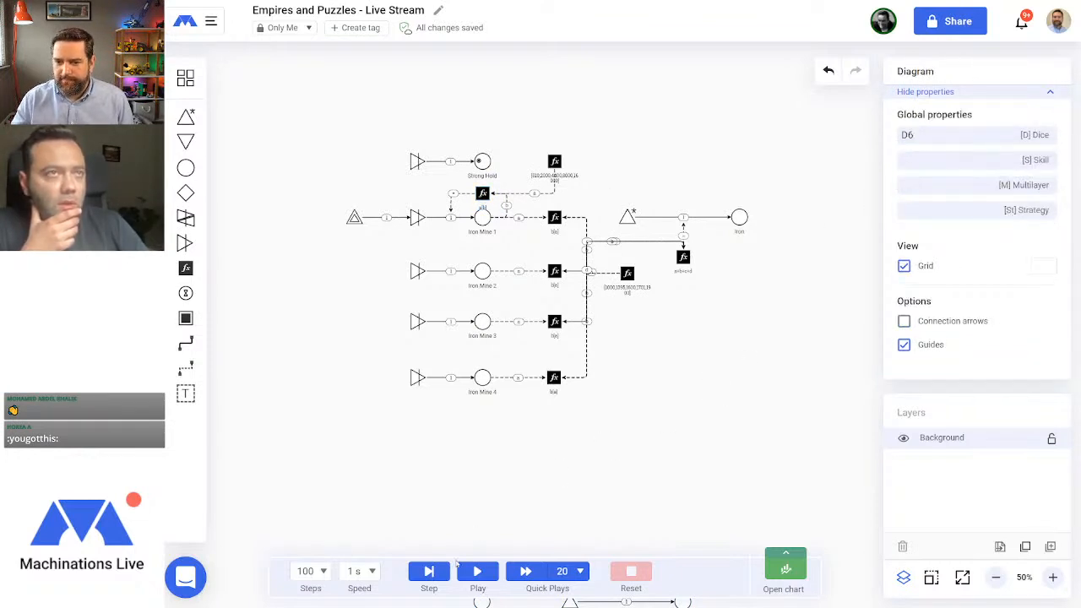
left_click(477, 572)
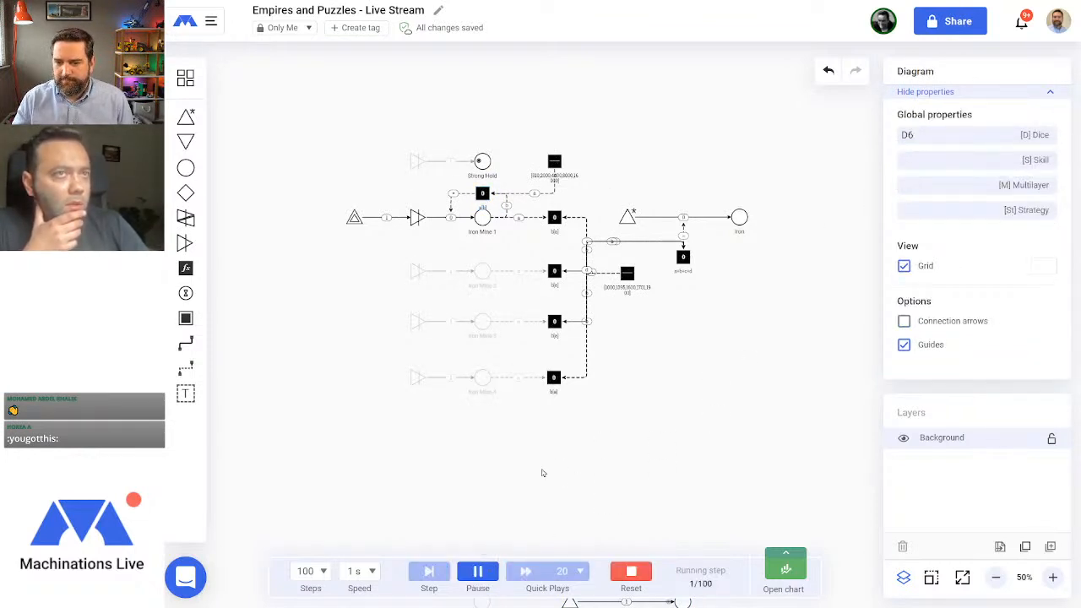
left_click(631, 572)
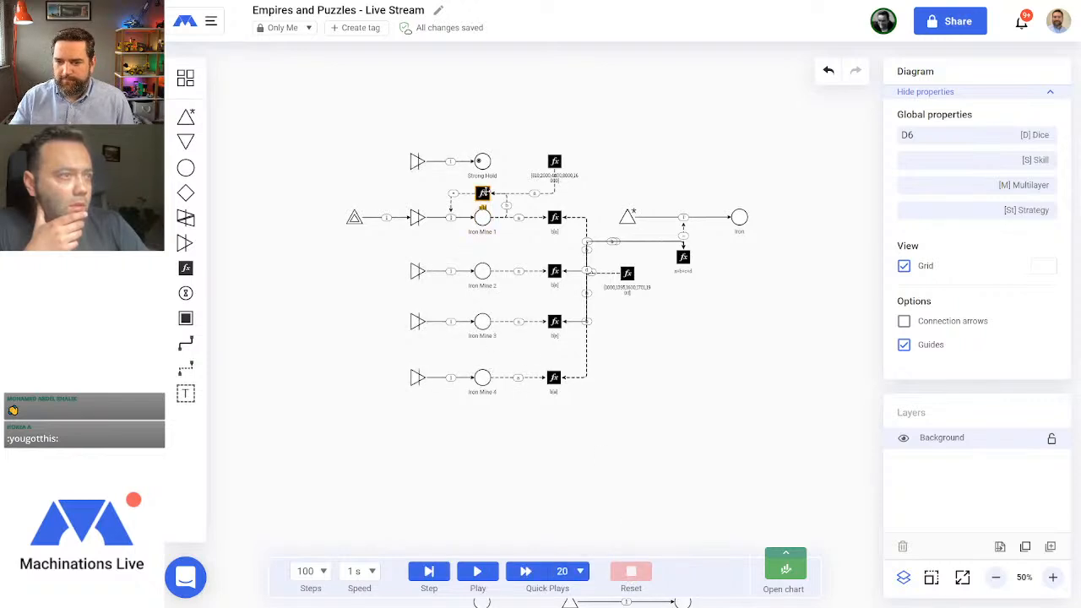
Step: Restore the formula a[b+1] in the register above Iron Mine 1
left_click(484, 193)
left_click(920, 175)
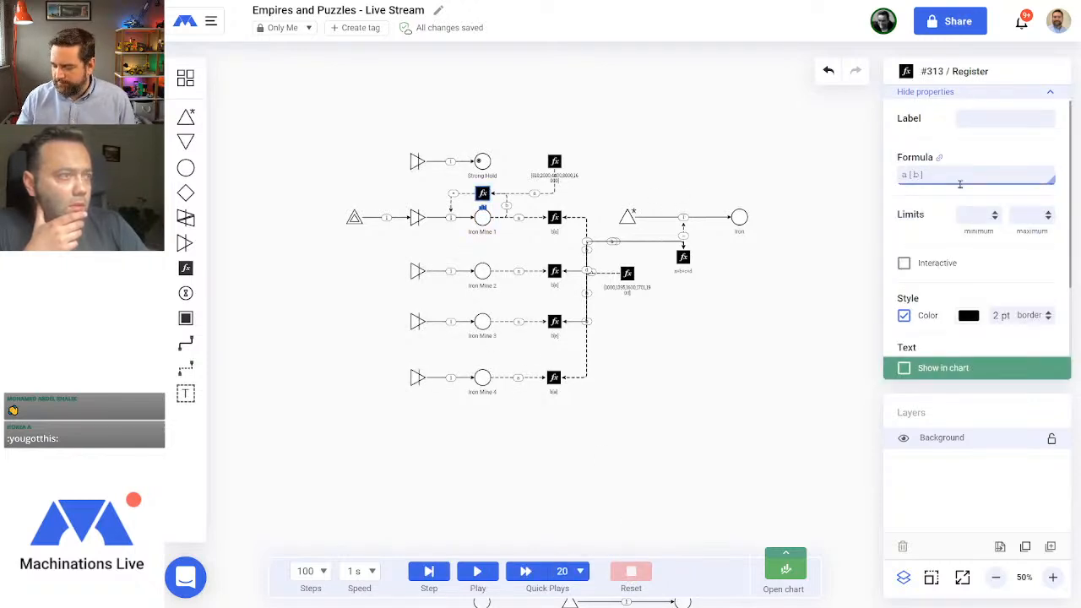
left_click(722, 360)
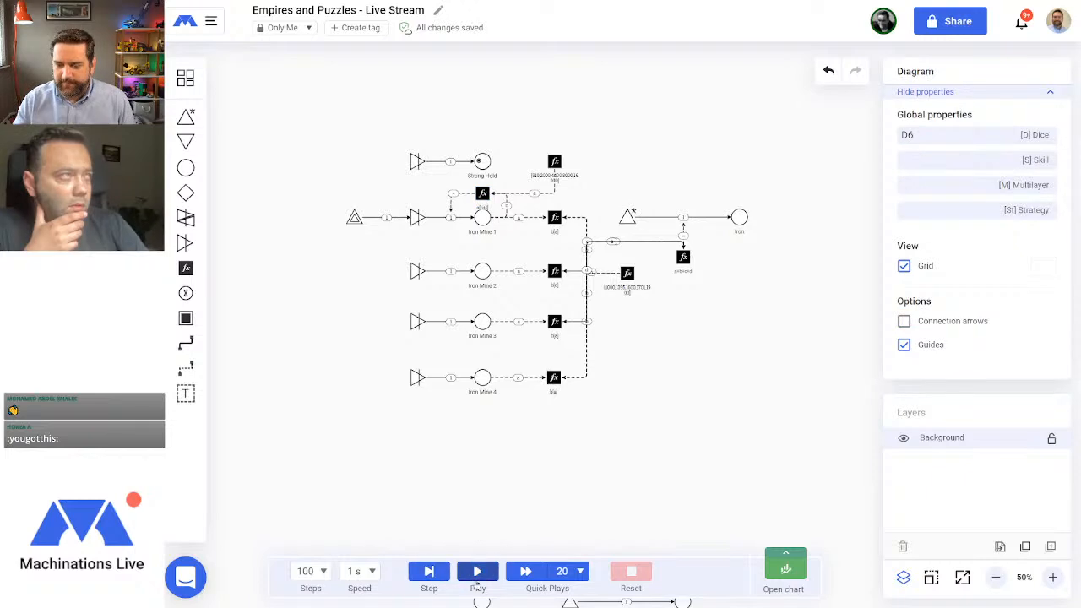
Step: Run the simulation, fire the interactive source, inspect the state connection from Iron Mine 1 to its cost register, and reset
left_click(490, 572)
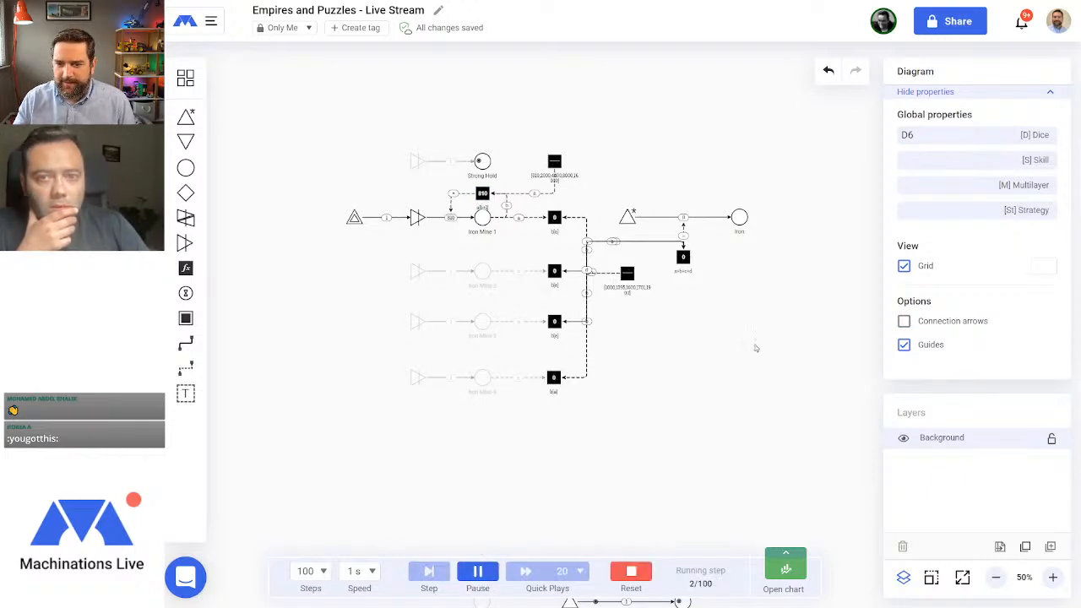
left_click(354, 218)
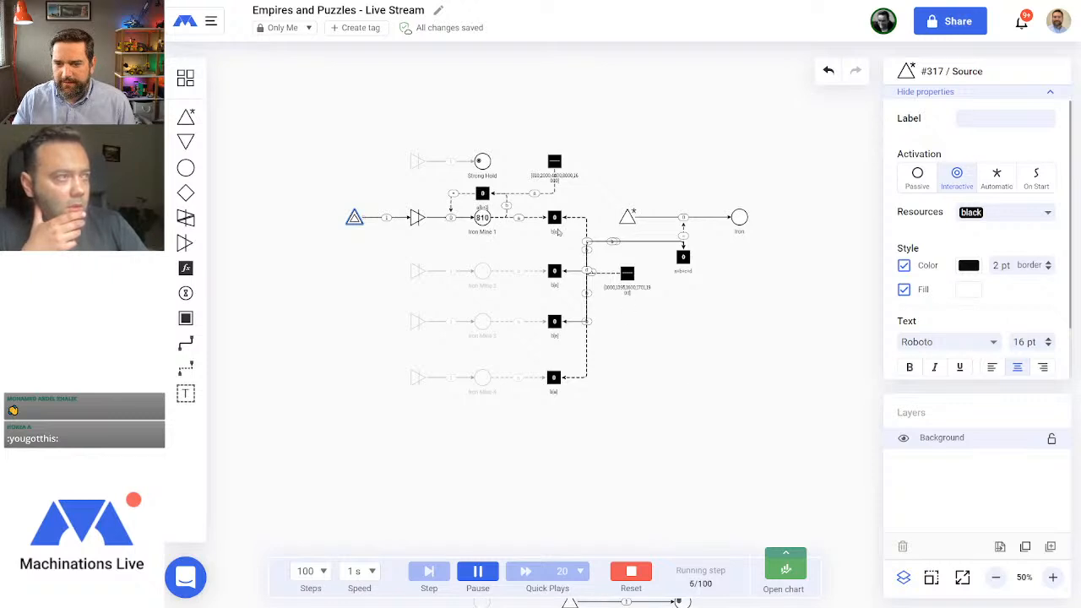
left_click(505, 206)
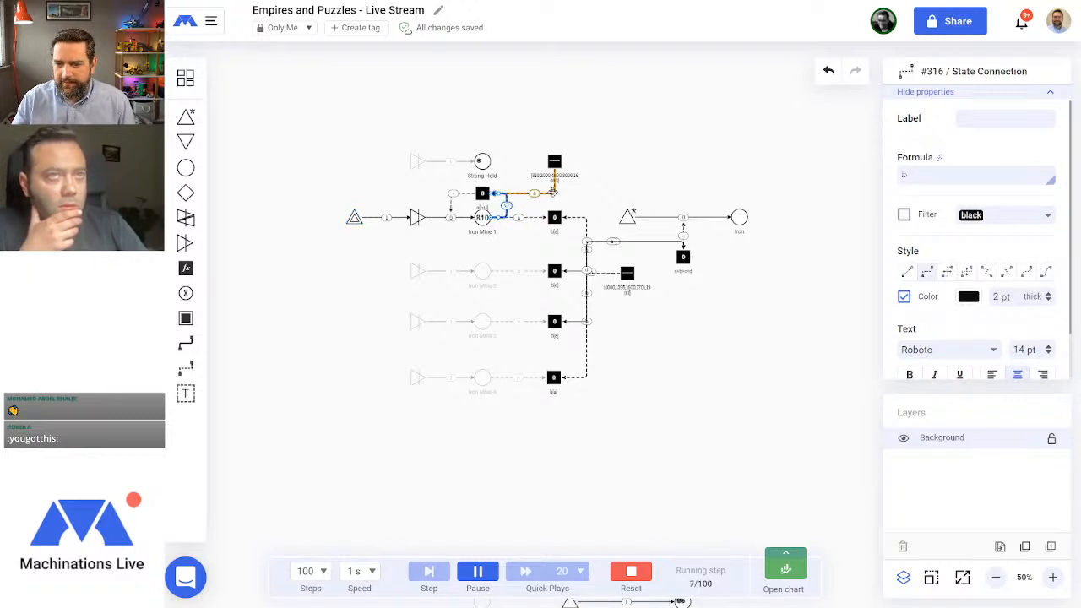
left_click(715, 371)
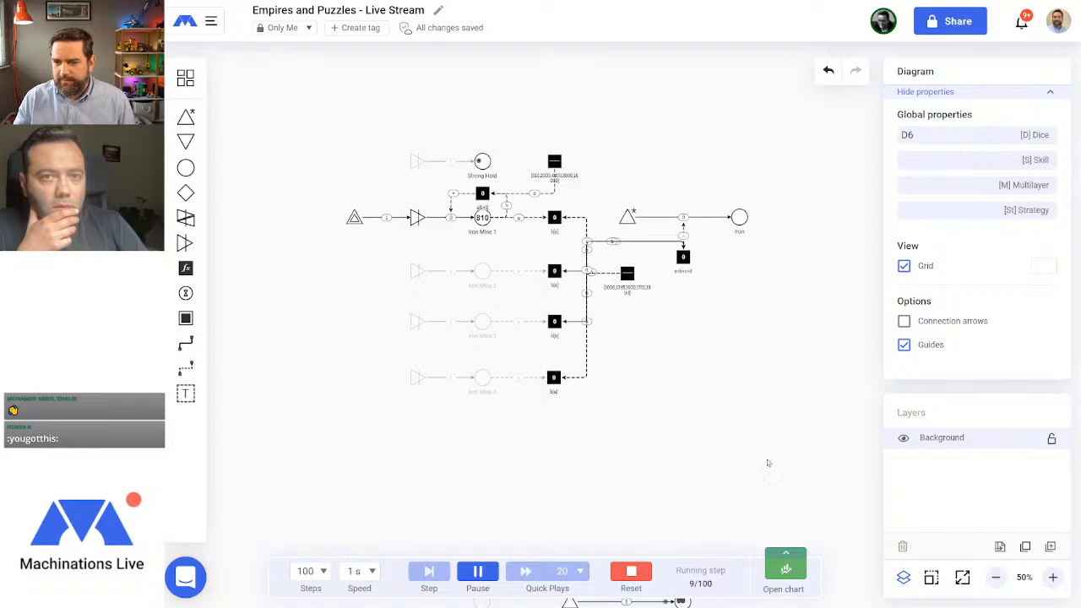
left_click(631, 572)
Step: Move Strong Hold and its converter higher to free space above the Iron Mine 1 cost registers
left_click_drag(366, 117, 482, 113)
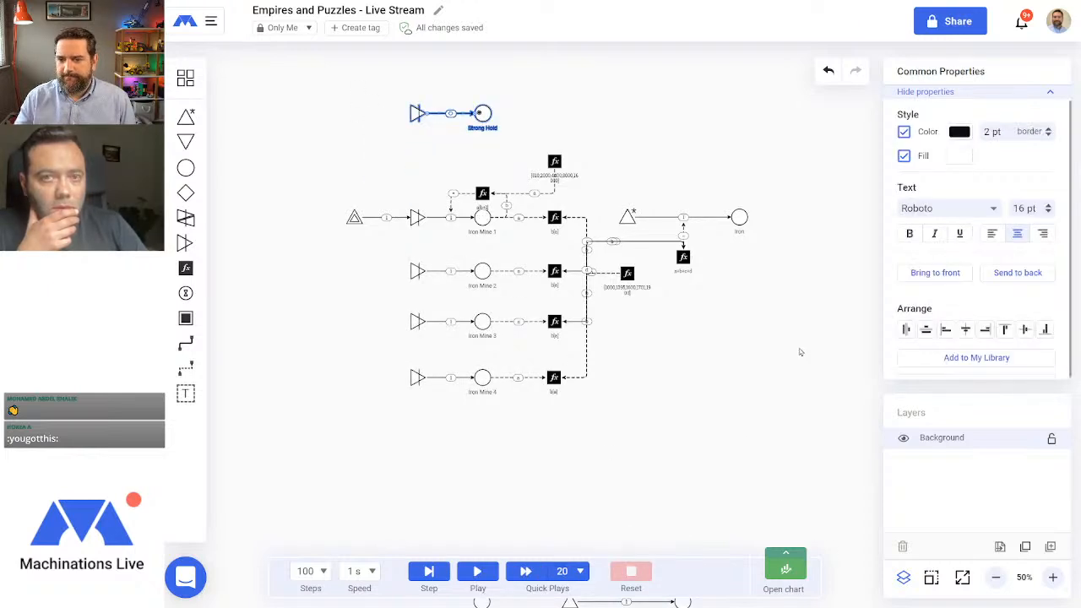
left_click(800, 353)
left_click_drag(803, 149, 273, 441)
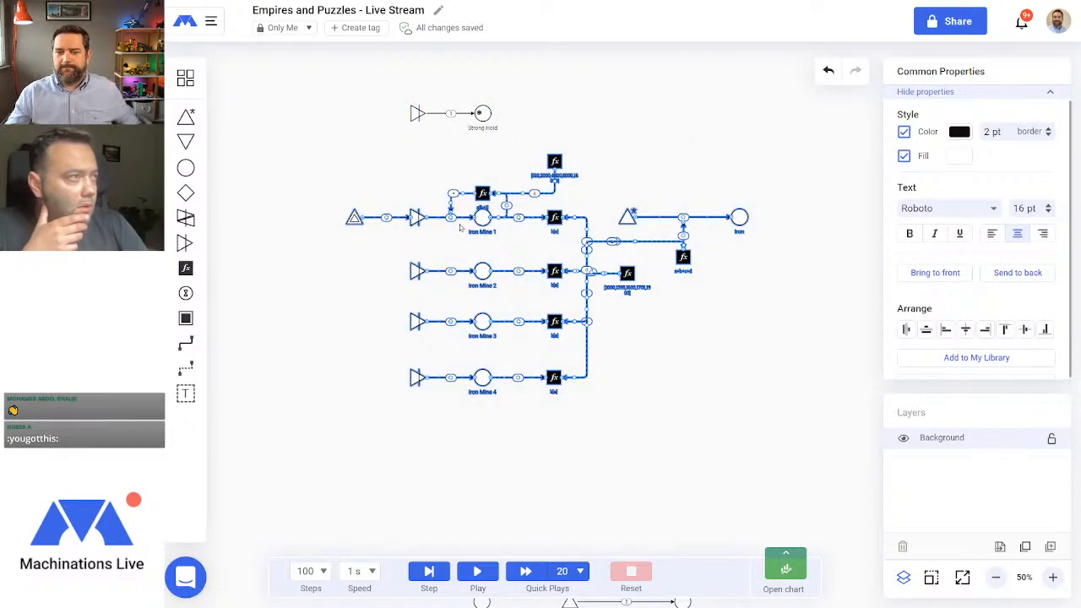
right_click(479, 221)
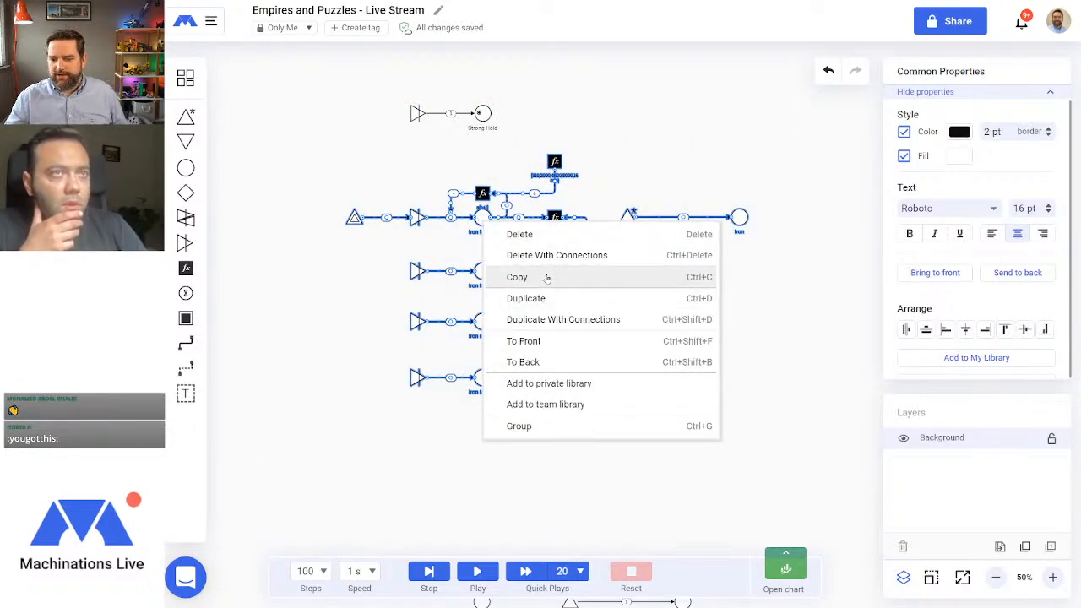
left_click(824, 315)
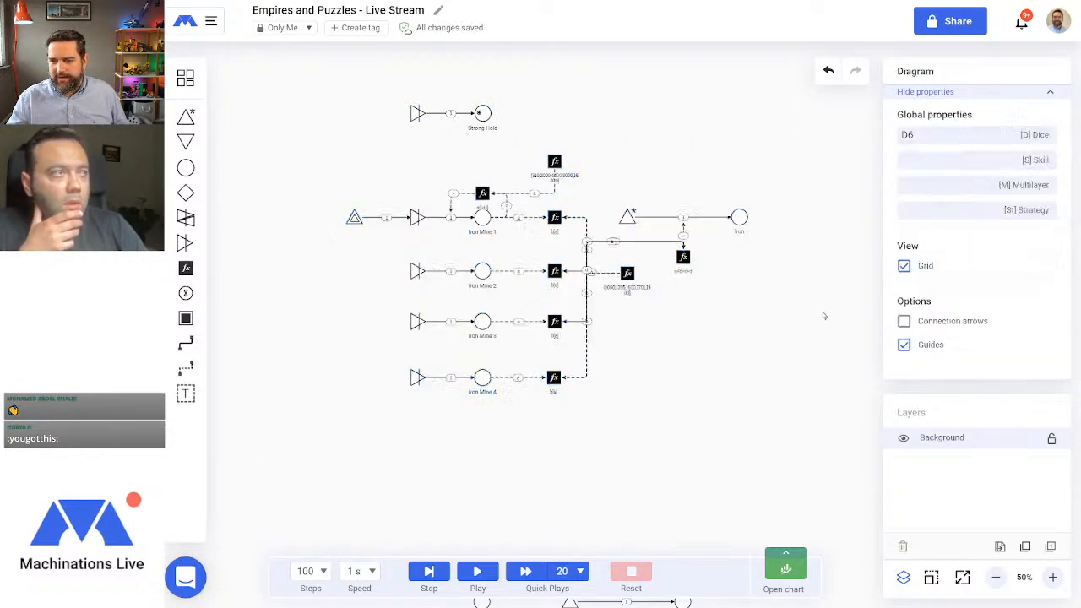
Step: Move the a[b+1] register slightly higher above Iron Mine 1 and realign the cost list's state connection with it
left_click(482, 196)
left_click(1053, 578)
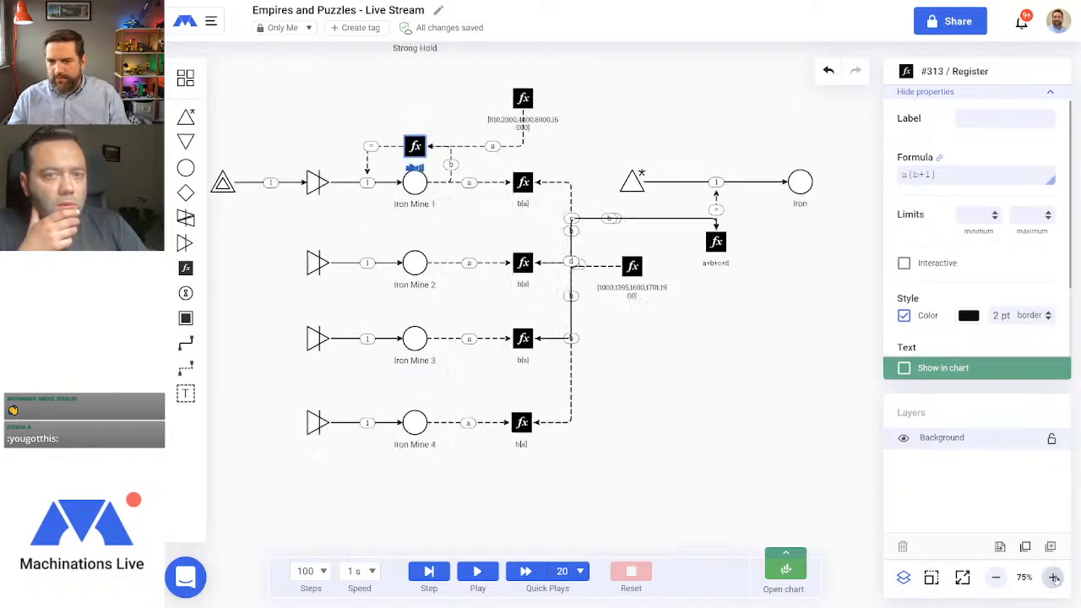
left_click(1053, 577)
left_click_drag(410, 205, 628, 357)
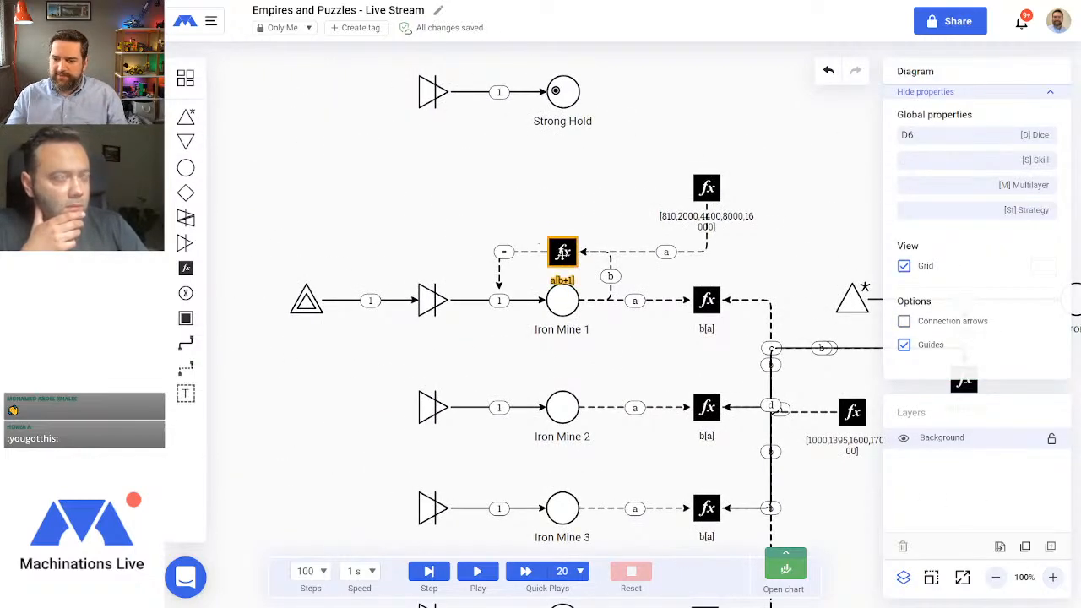
left_click(562, 252)
left_click_drag(562, 252, 593, 237)
left_click(610, 276)
left_click(632, 251)
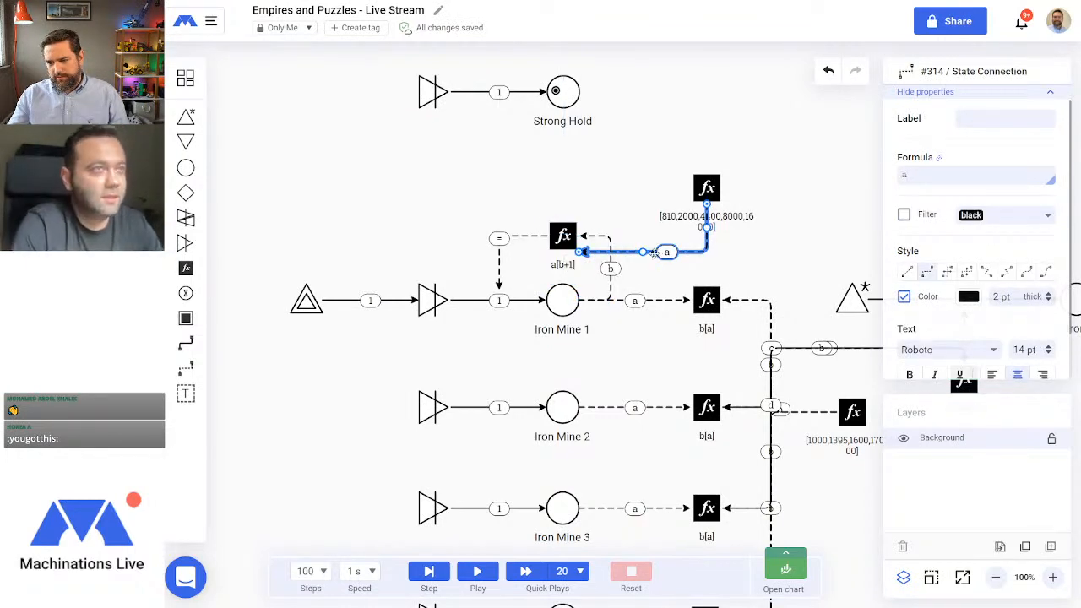
left_click_drag(653, 253, 650, 237)
left_click(779, 244)
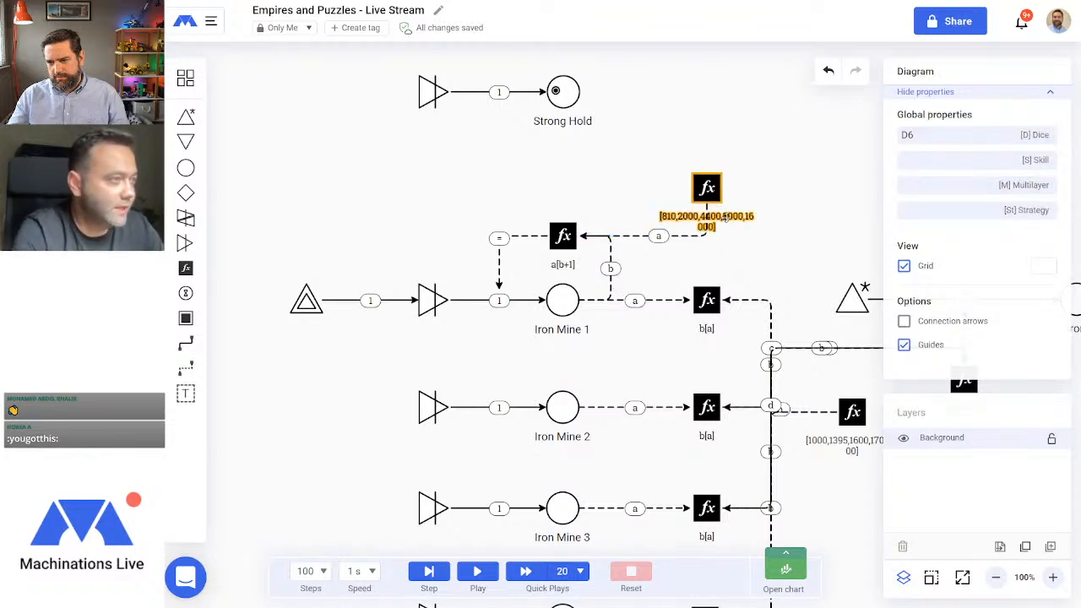
Step: Place the cost list register's formula label to the right of the register and check the state connection modifying Iron Mine 1's input
left_click_drag(728, 220, 799, 183)
left_click(811, 226)
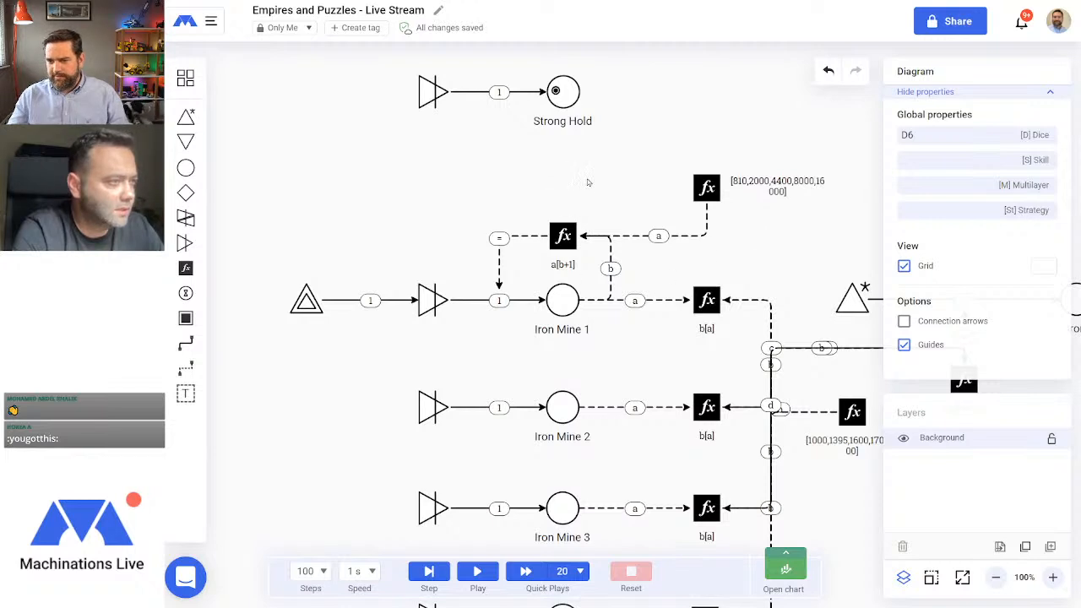
left_click(506, 279)
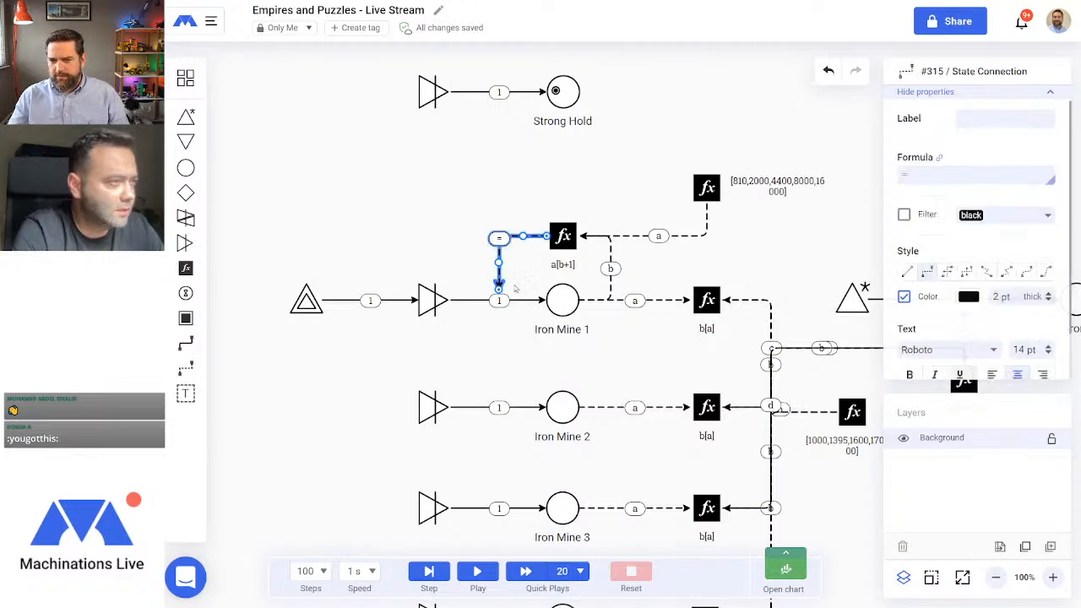
left_click(381, 196)
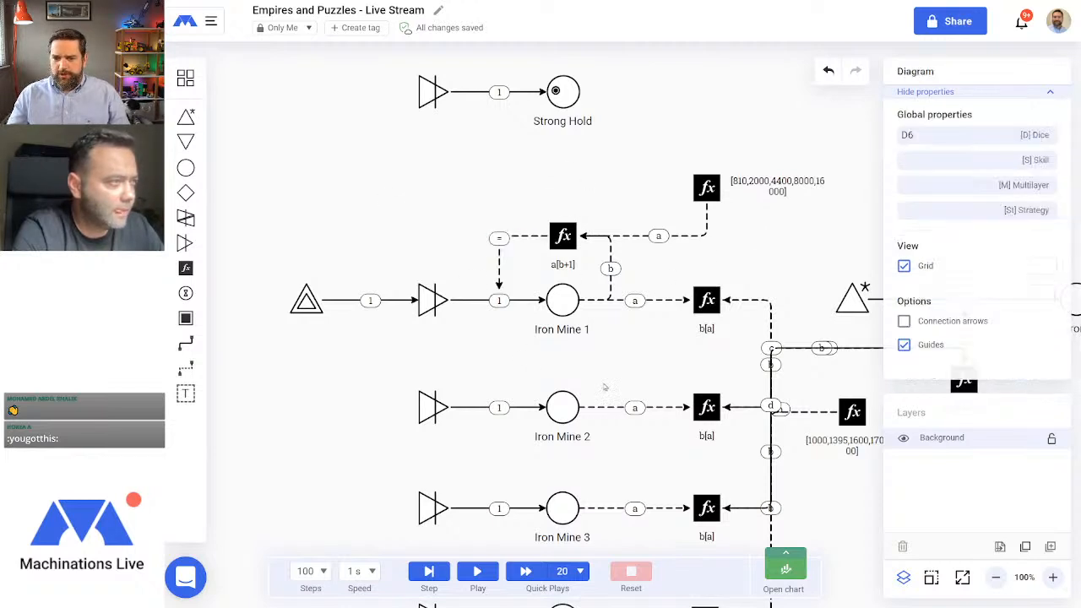
Step: Set the converter feeding Iron Mine 1 to automatic activation with the pull-all action, and test it in a short simulation run
left_click(449, 311)
left_click(997, 174)
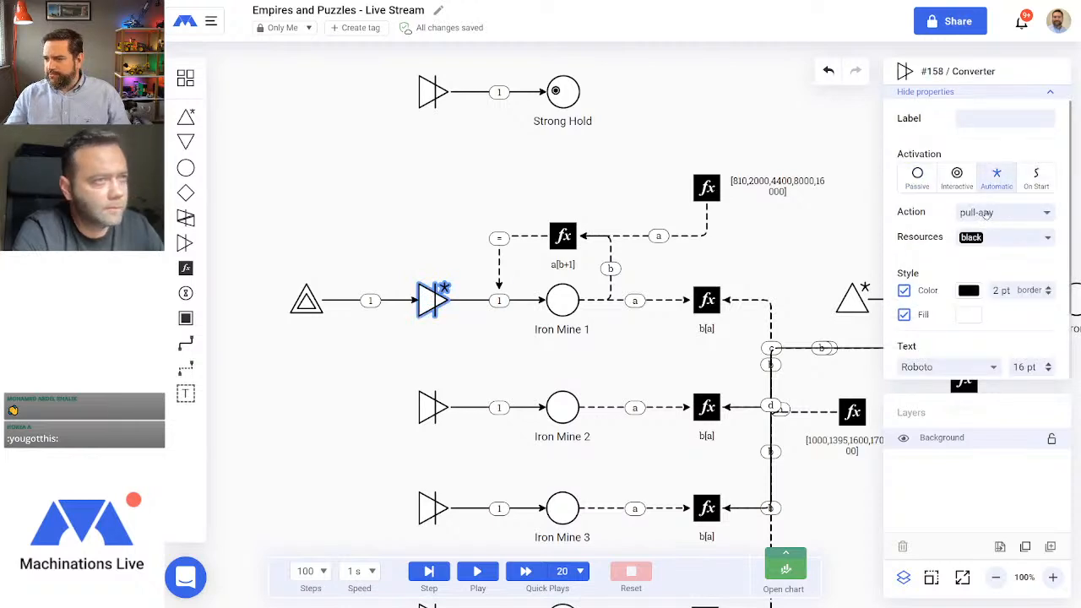
left_click(986, 213)
left_click(980, 258)
left_click(639, 361)
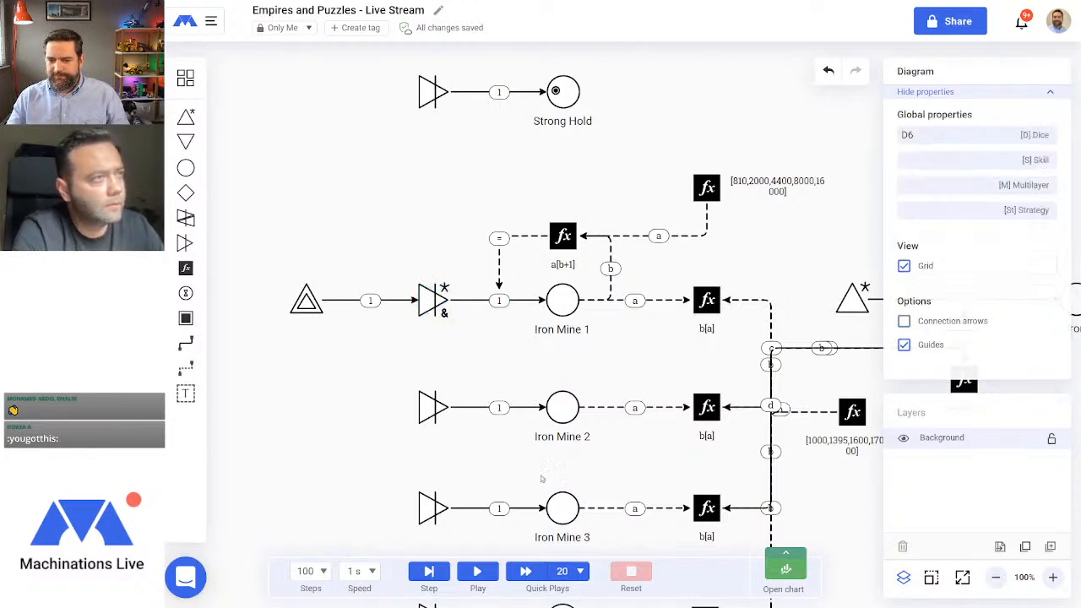
left_click(478, 574)
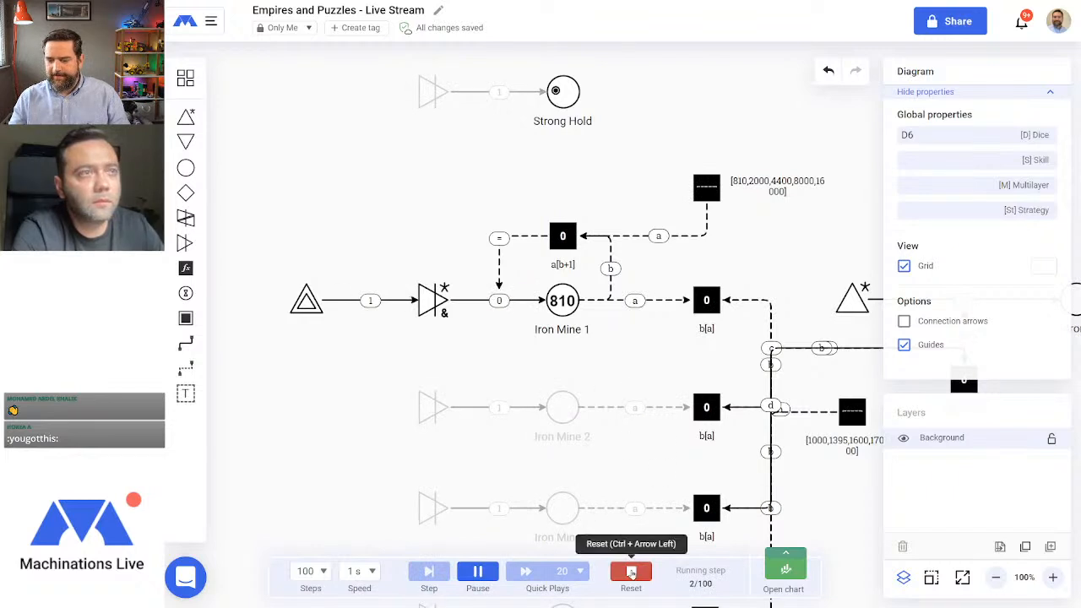
left_click(630, 572)
Step: Set the converter feeding Iron Mine 1 to passive activation and test it by firing the interactive source during a simulation run
left_click(433, 300)
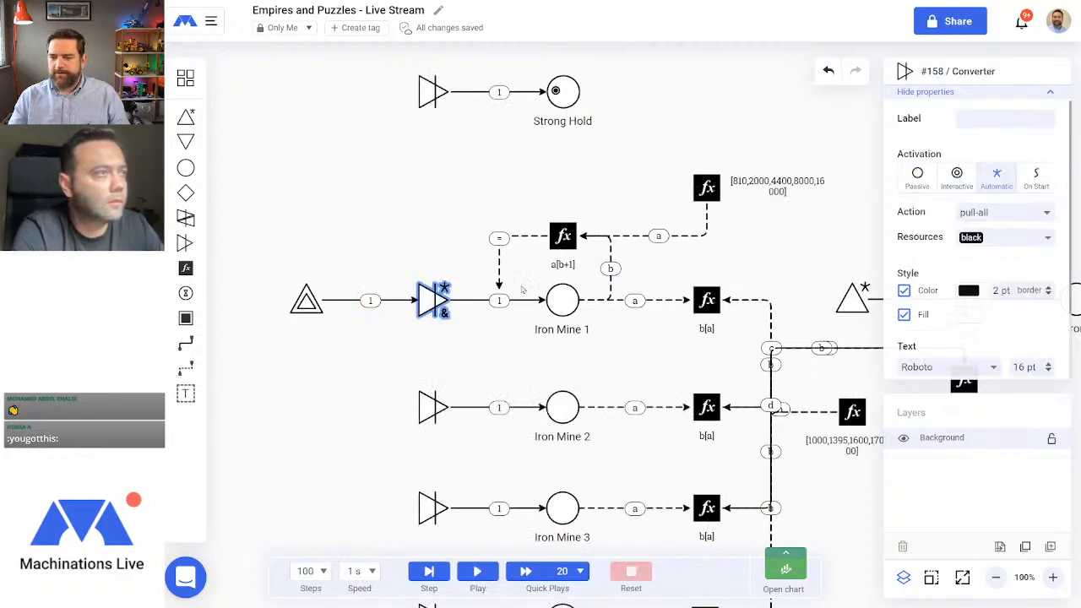
left_click(569, 361)
left_click(477, 572)
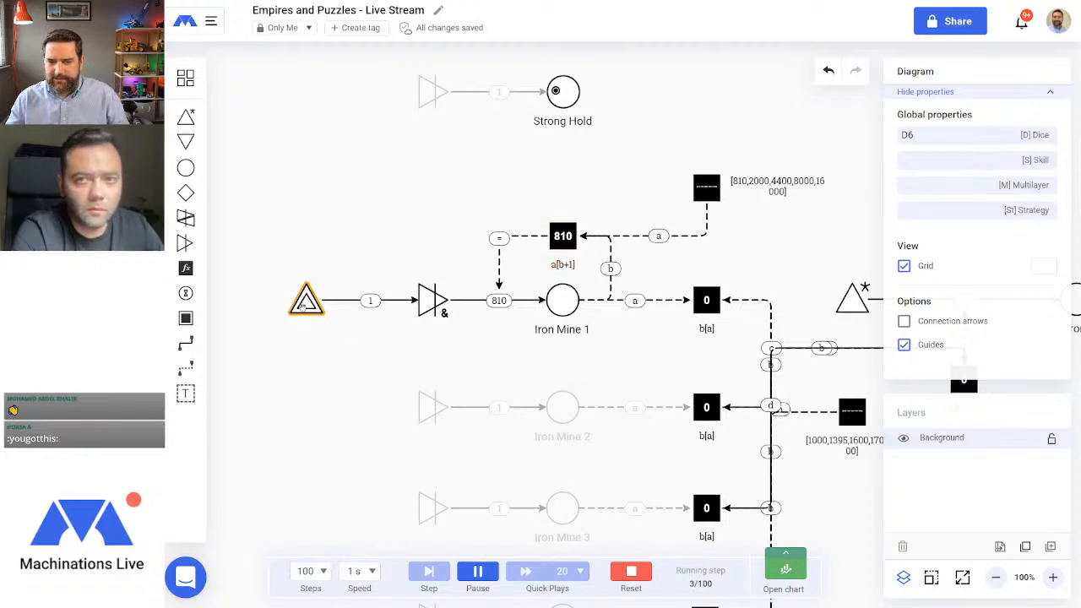
left_click(304, 302)
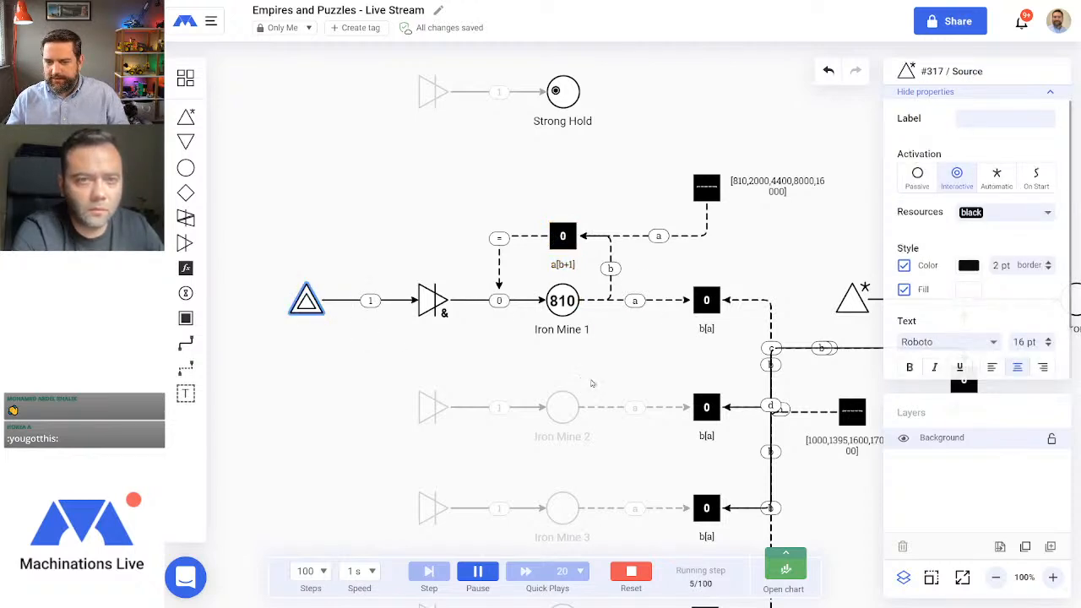
left_click(638, 578)
Step: Redirect the a[b+1] register's state connection to the link between the source and converter, and test it in a simulation run
left_click(500, 253)
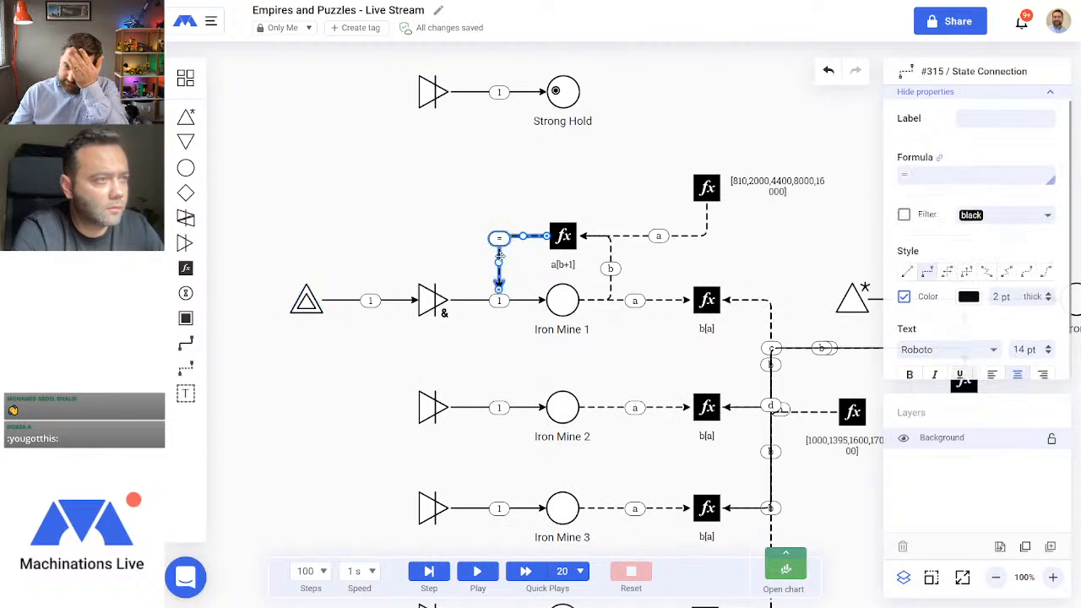
left_click_drag(499, 292, 367, 302)
left_click(533, 302)
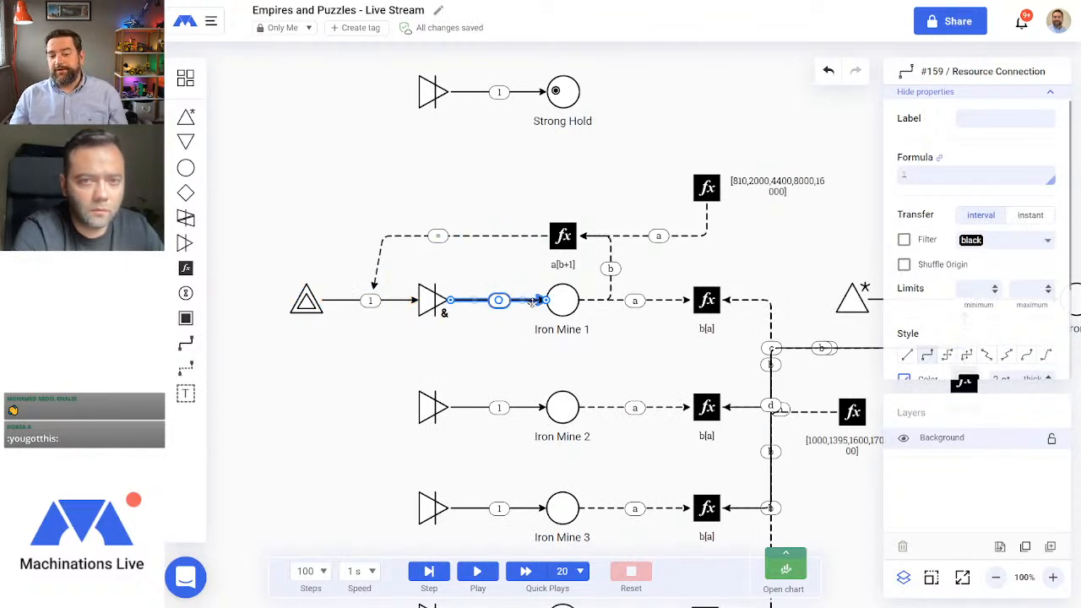
left_click(486, 369)
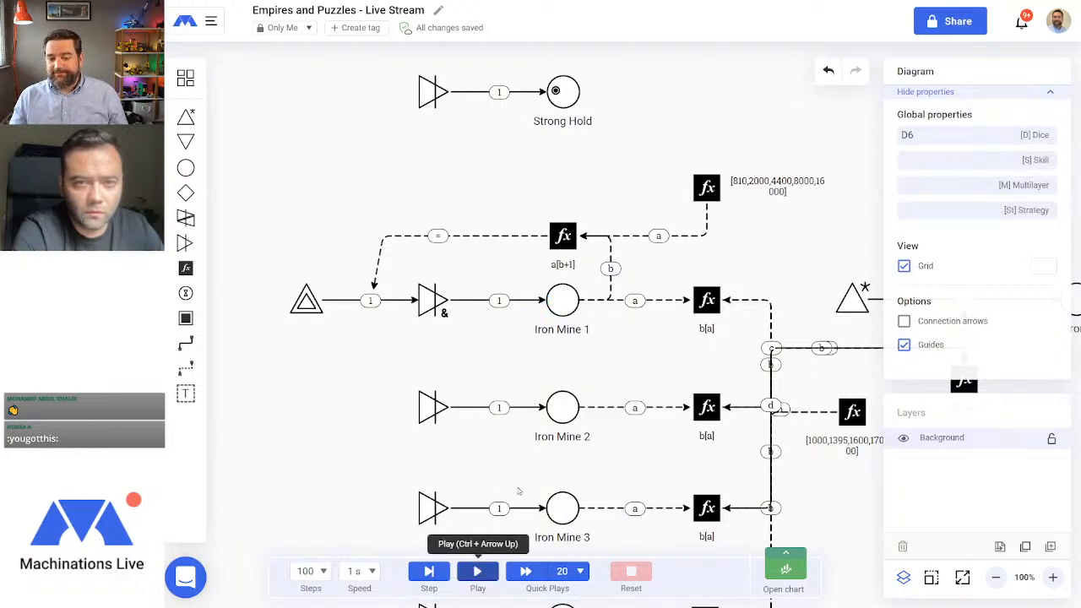
left_click(305, 306)
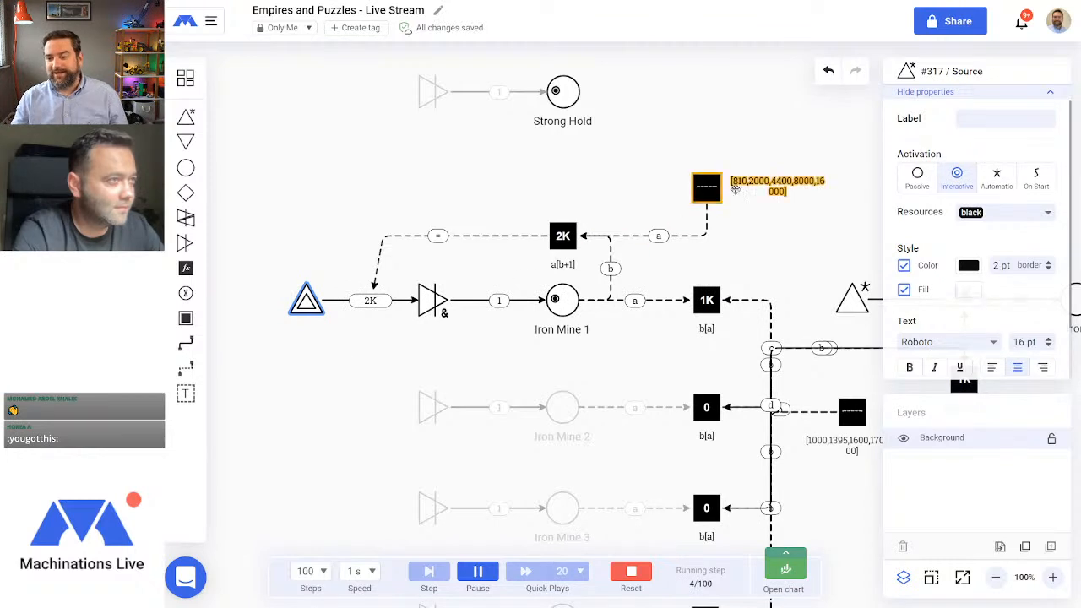
left_click(631, 572)
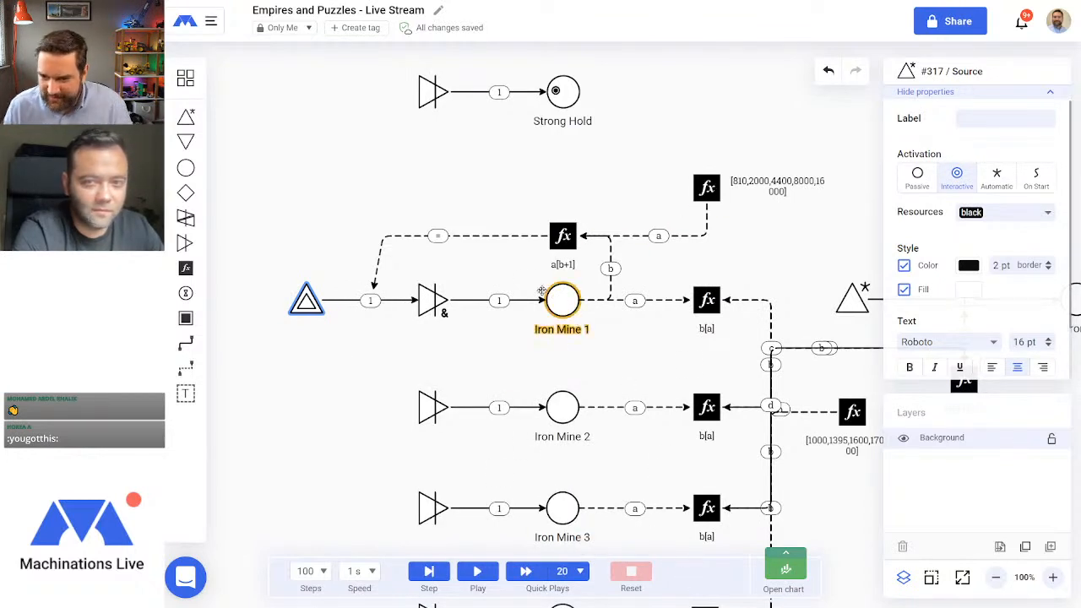
Step: Place a new register directly above Iron Mine 2
left_click(186, 268)
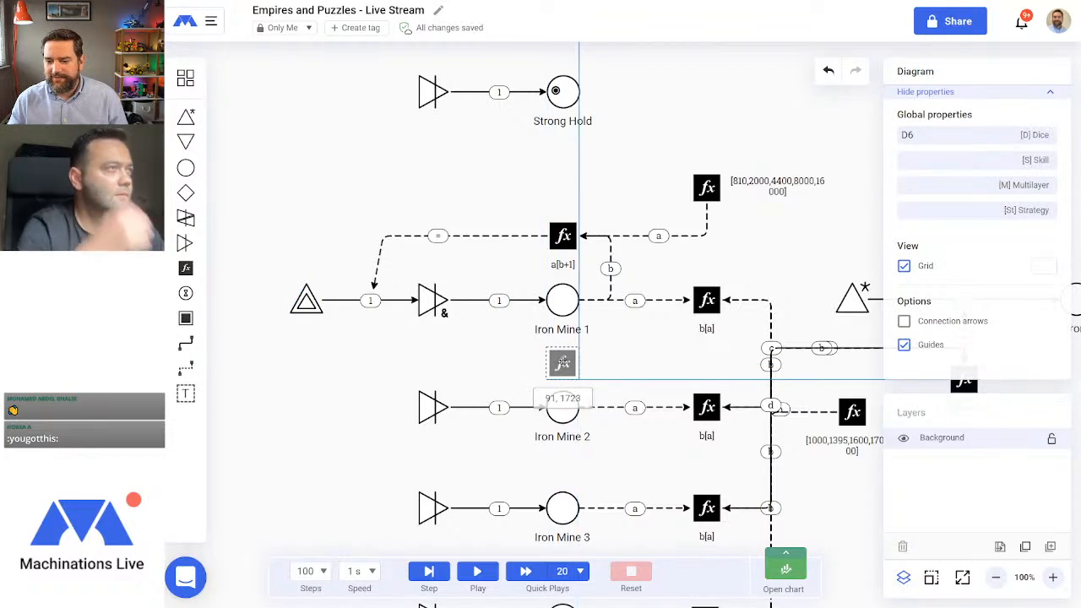
left_click(563, 363)
left_click(639, 367)
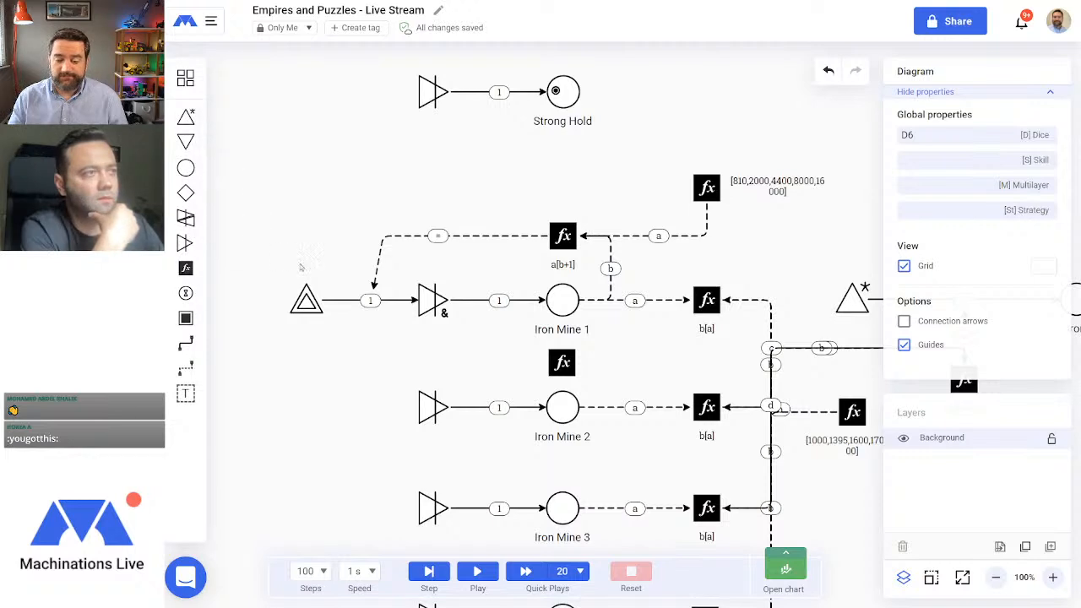
Step: Delete the interactive source and the resource connection leading from it to Iron Mine 1's converter
left_click(306, 298)
key("Delete")
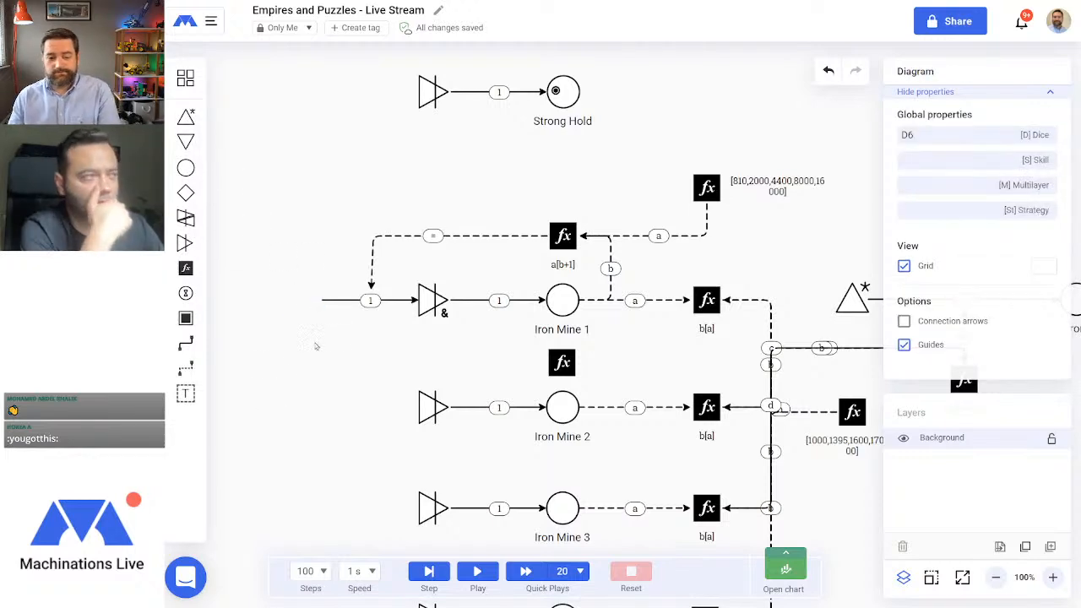
left_click(342, 300)
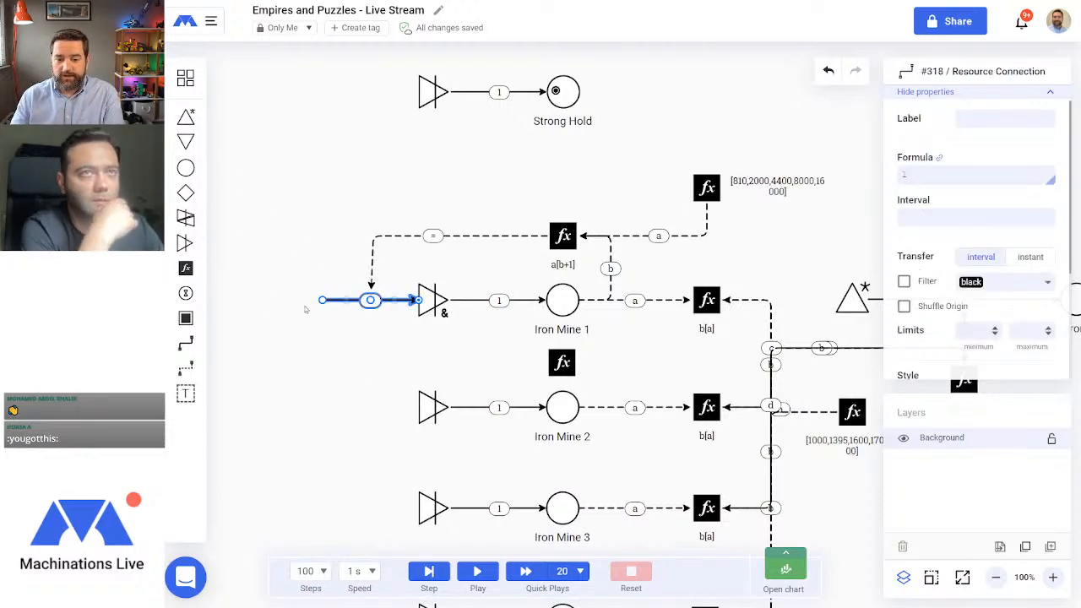
key("Delete")
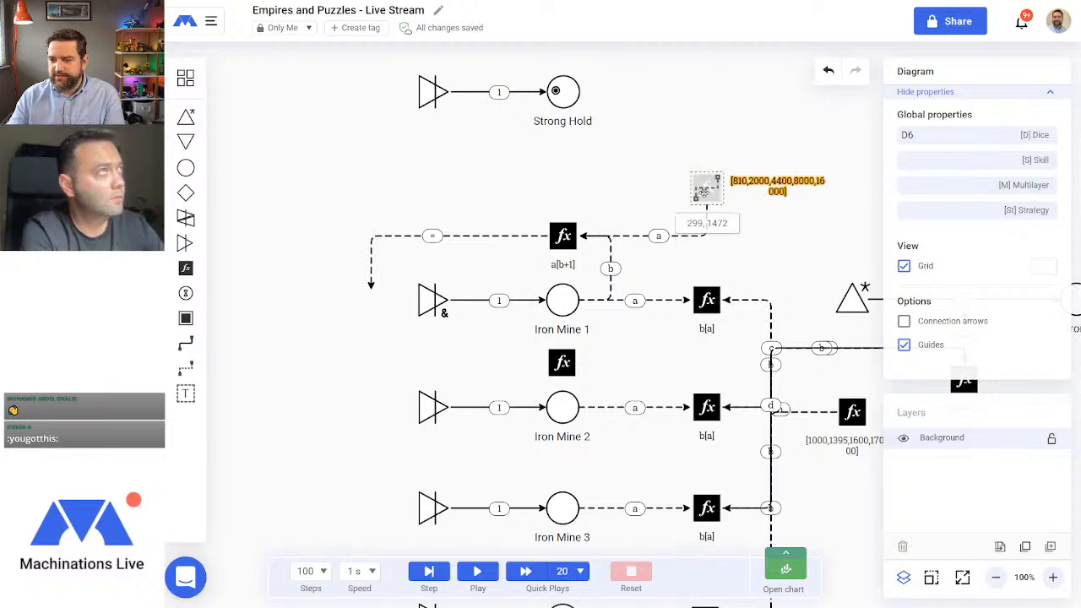
Step: Connect the cost list register to Iron Mine 2's new register with a state connection, and route both cost list connections along one vertical line
left_click_drag(701, 202, 561, 364)
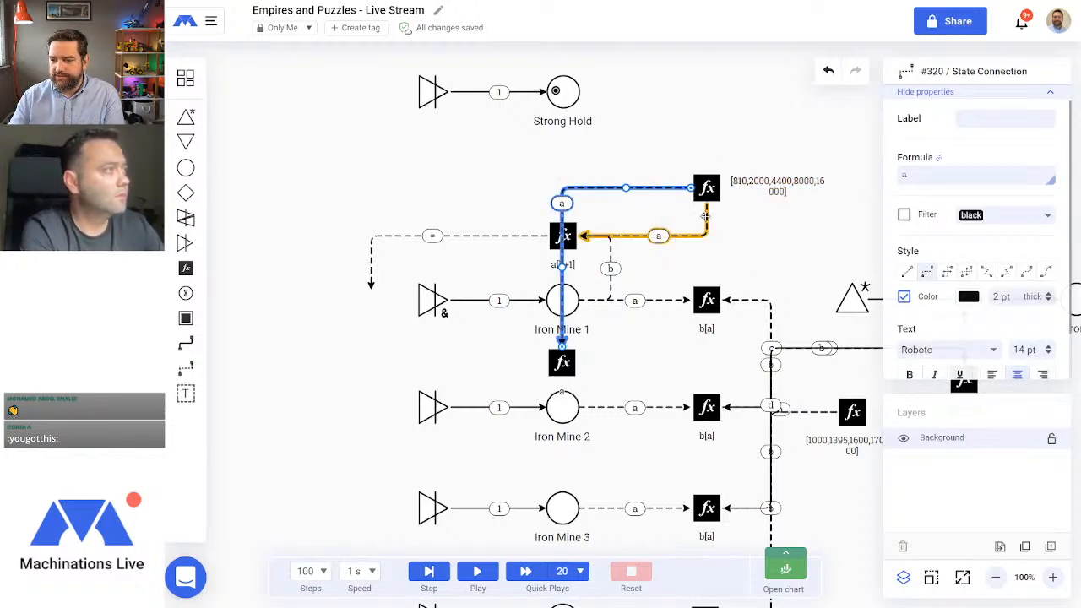
left_click(707, 215)
left_click_drag(707, 220, 656, 228)
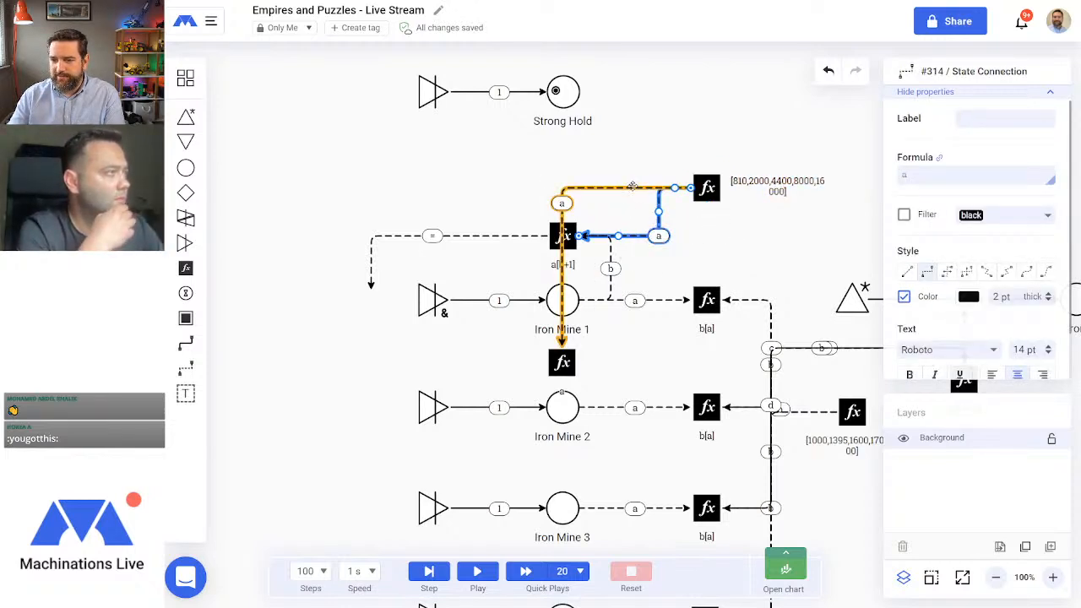
left_click(632, 188)
left_click_drag(561, 302, 661, 300)
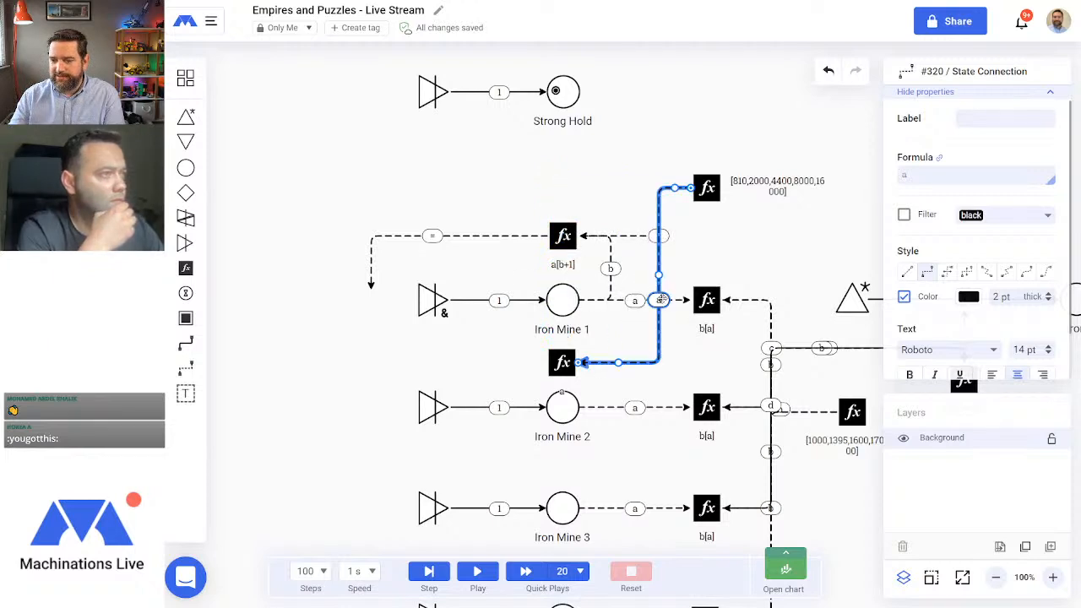
left_click(691, 358)
Step: Add a state connection from the Iron Mine 2 pool to the register above it
left_click(186, 369)
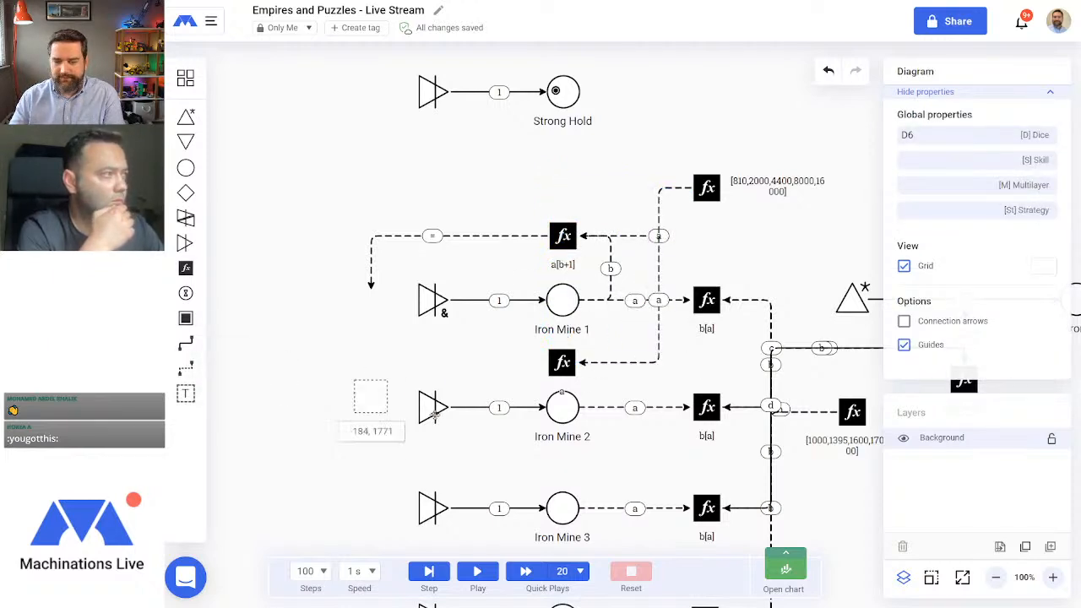
mouse_move(564, 408)
left_mouse_down()
mouse_move(562, 361)
mouse_move(627, 389)
mouse_move(601, 362)
left_mouse_up()
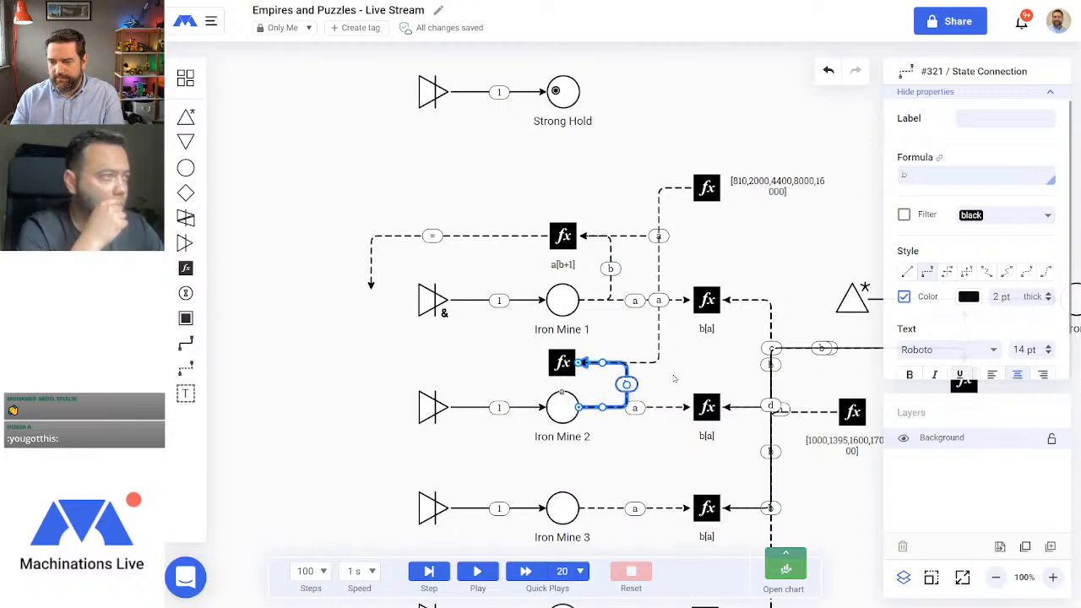
left_click(674, 379)
Step: Copy the formula a[b+1] from Iron Mine 1's register into the register above Iron Mine 2
left_click(554, 361)
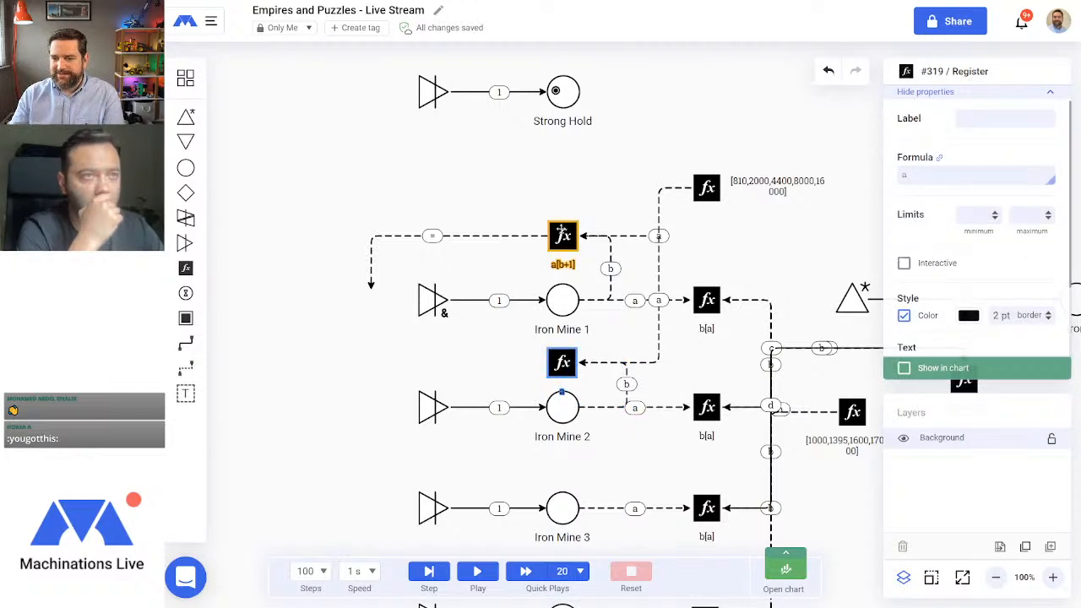
left_click(562, 235)
left_click(886, 180)
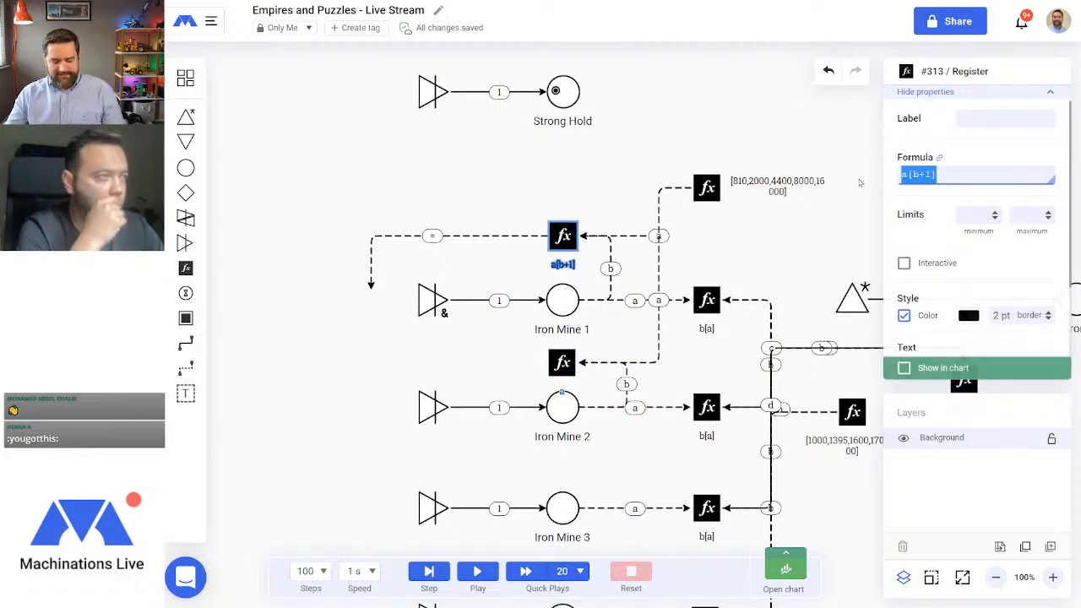
left_click(561, 363)
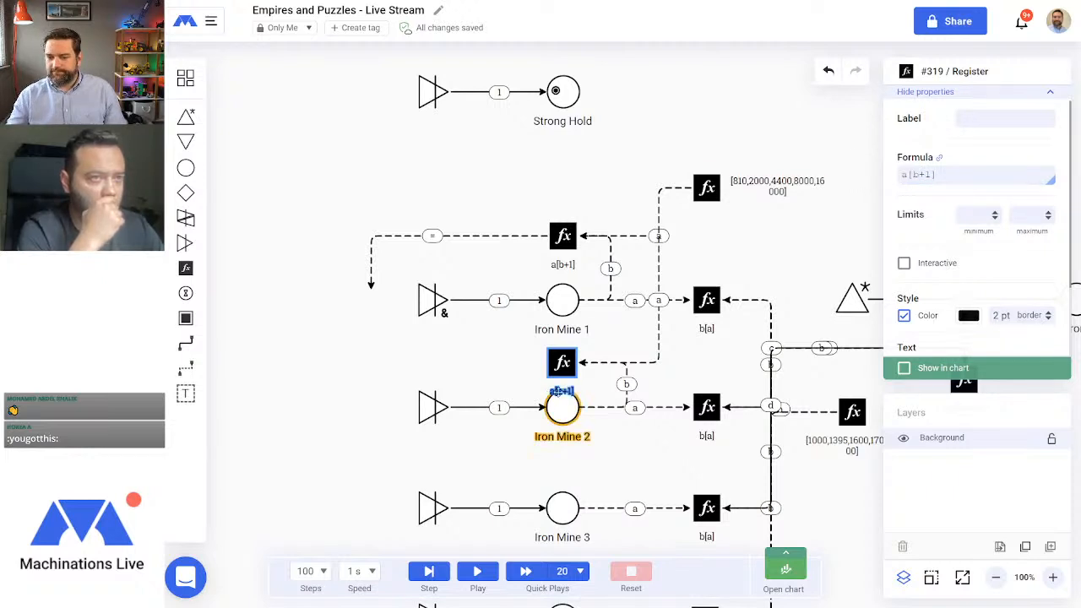
Step: Place a new register directly above Iron Mine 3
scroll(592, 390, "down", 1)
left_click(186, 268)
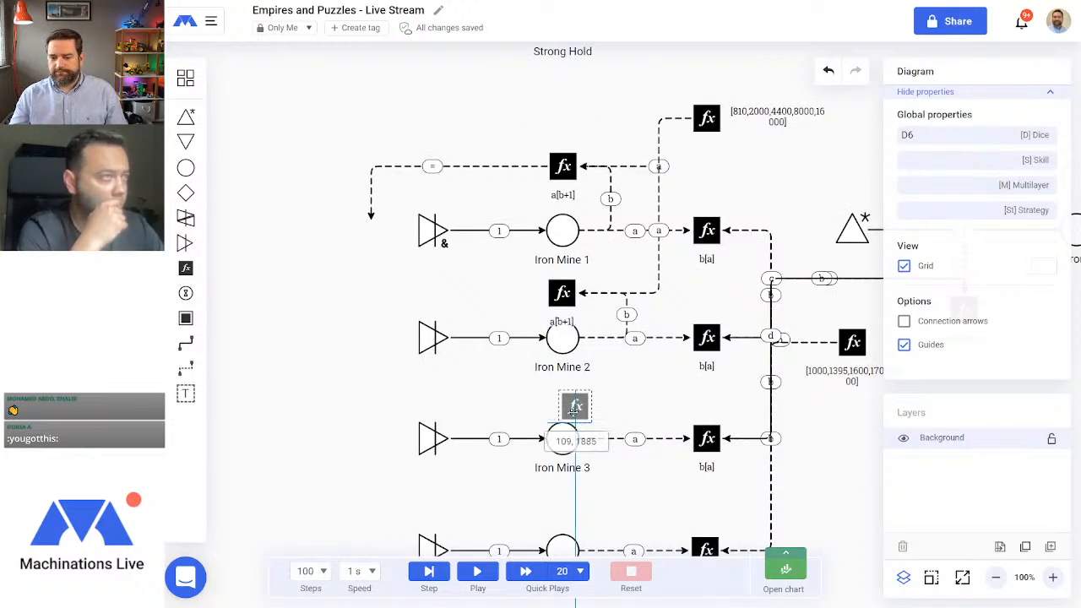
left_click(562, 390)
left_click(618, 412)
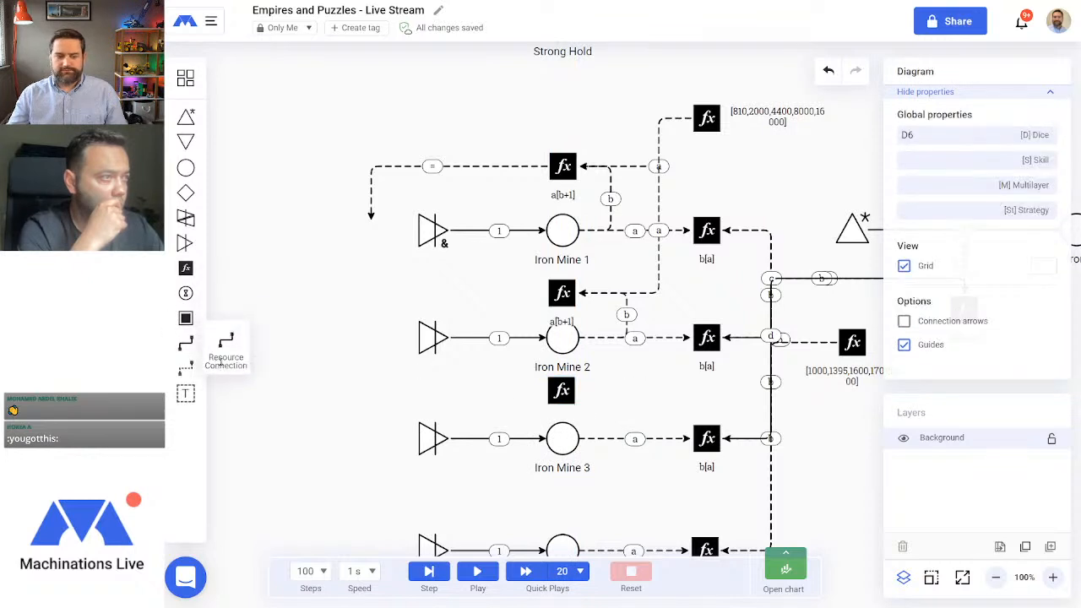
Step: Connect the cost list register to Iron Mine 3's register with a state connection routed along the shared vertical line
left_click_drag(186, 368, 610, 210)
left_click(706, 120)
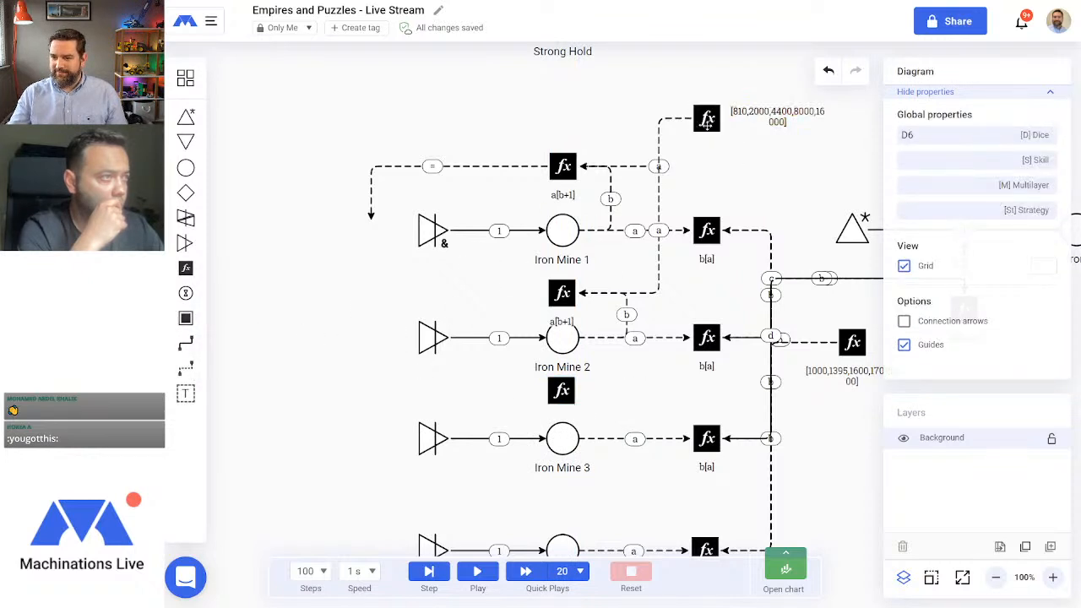
left_click(564, 380)
left_click_drag(561, 247, 659, 252)
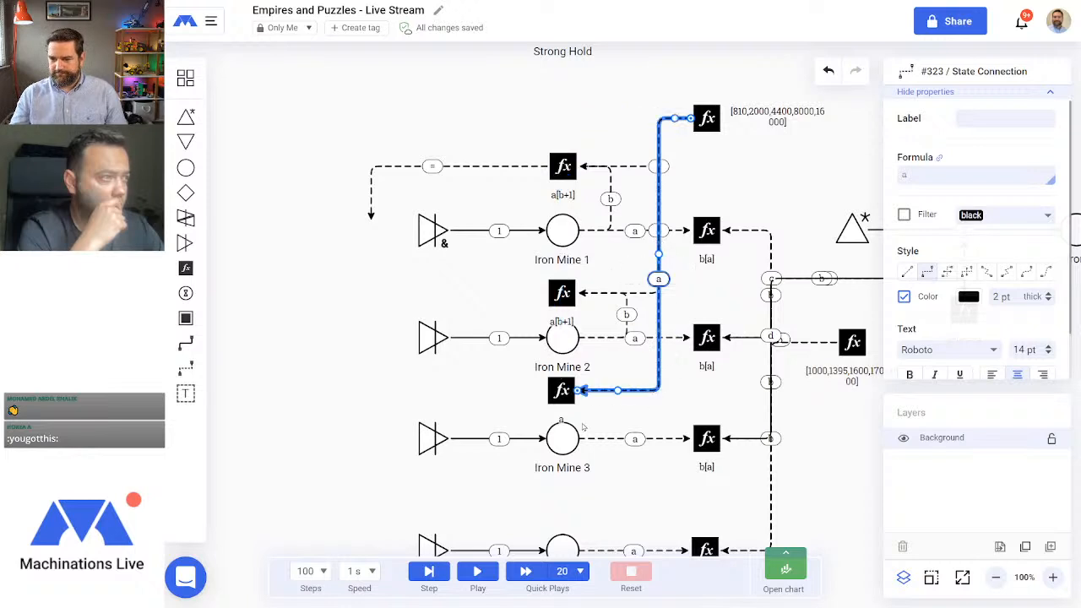
Step: Align Iron Mine 1's b state connection vertically with the b connection of Iron Mine 2
left_click(625, 314)
left_click(610, 199)
left_click_drag(610, 198, 626, 201)
left_click(704, 383)
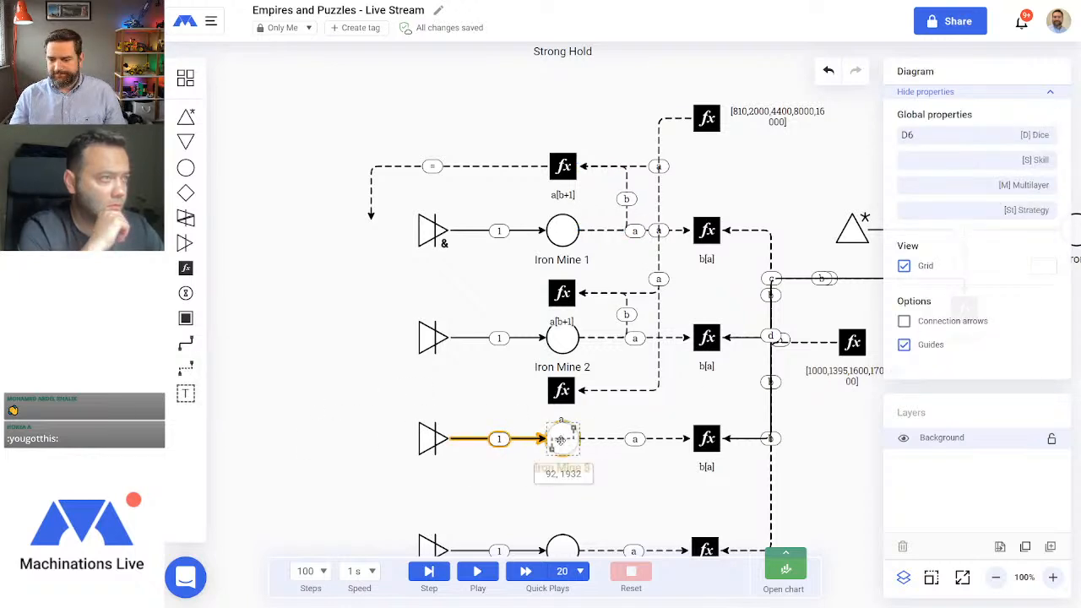
Step: Add a state connection from Iron Mine 3 to its register, offsetting the register so the connection can be routed around the pool's output side
left_click_drag(560, 434, 560, 390)
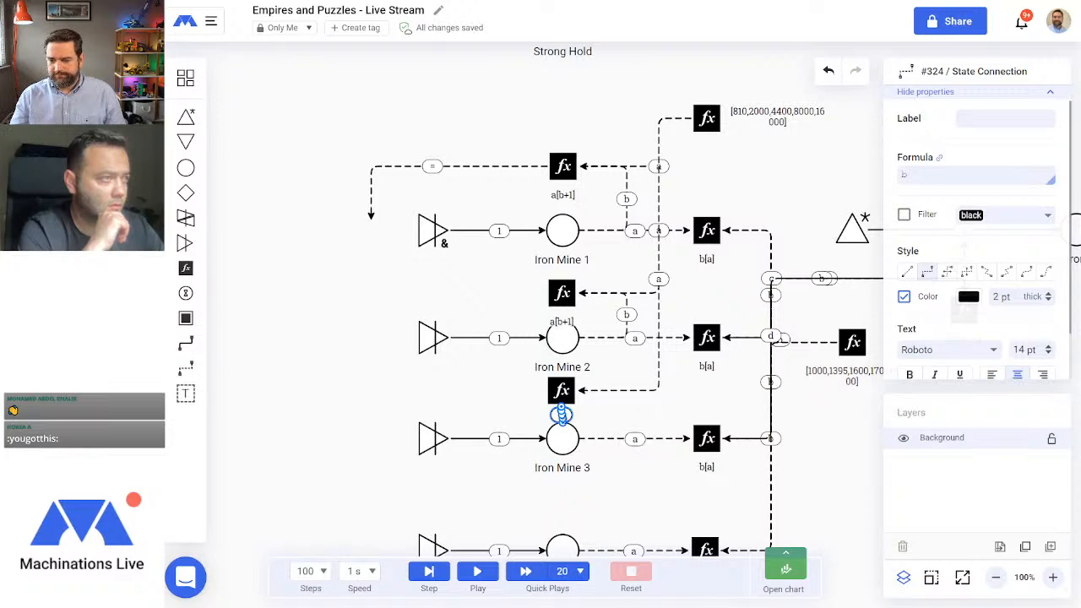
left_click_drag(562, 415, 525, 370)
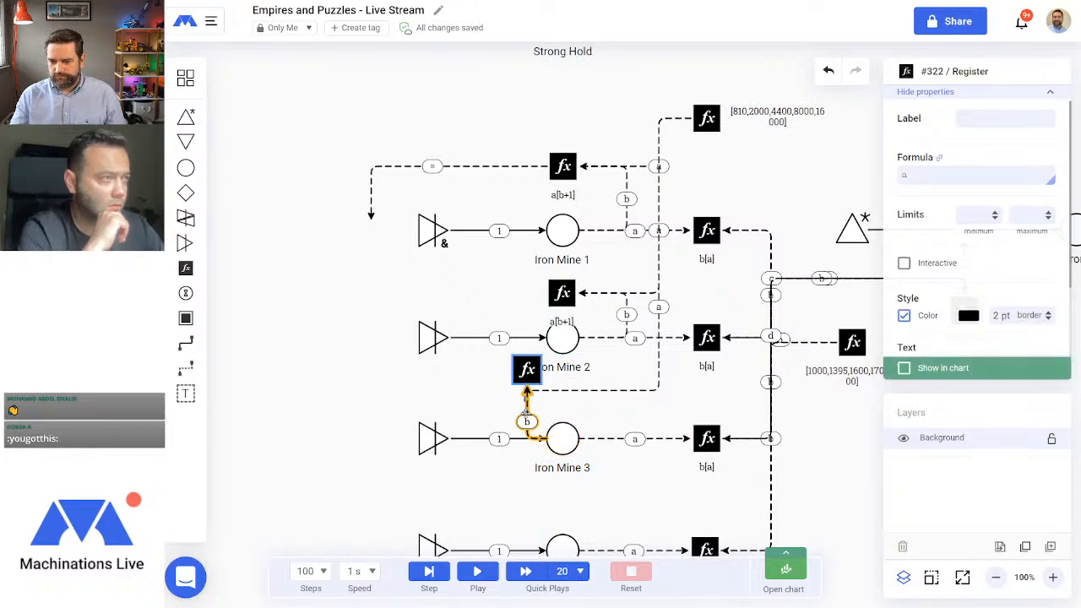
left_click(530, 416)
left_click_drag(545, 438, 618, 413)
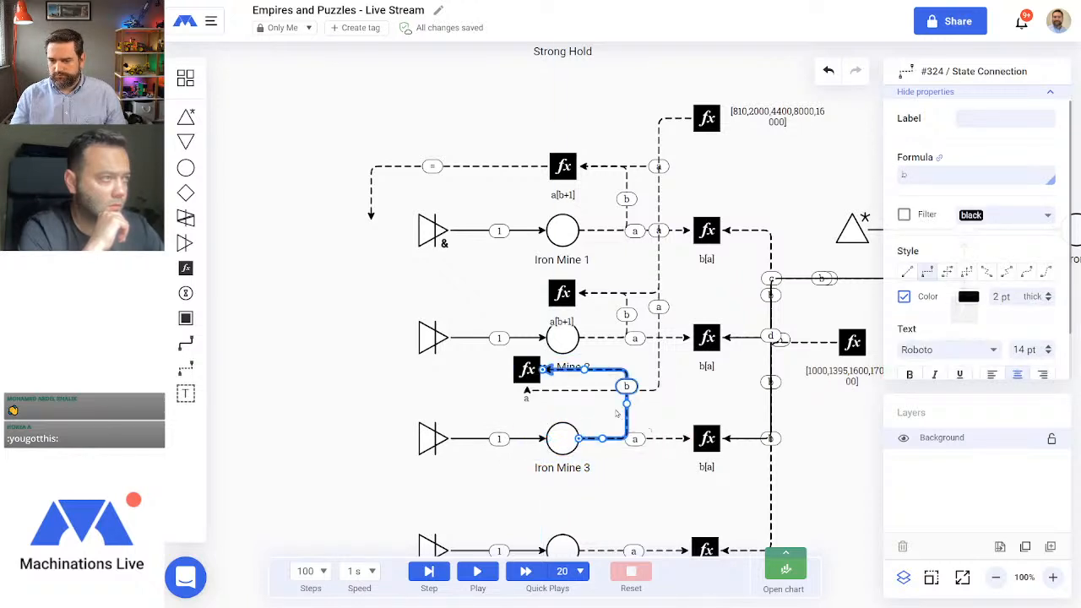
Step: Move the offset register back above Iron Mine 3 and align its a and b state connections at the register's height
left_click_drag(528, 370, 561, 386)
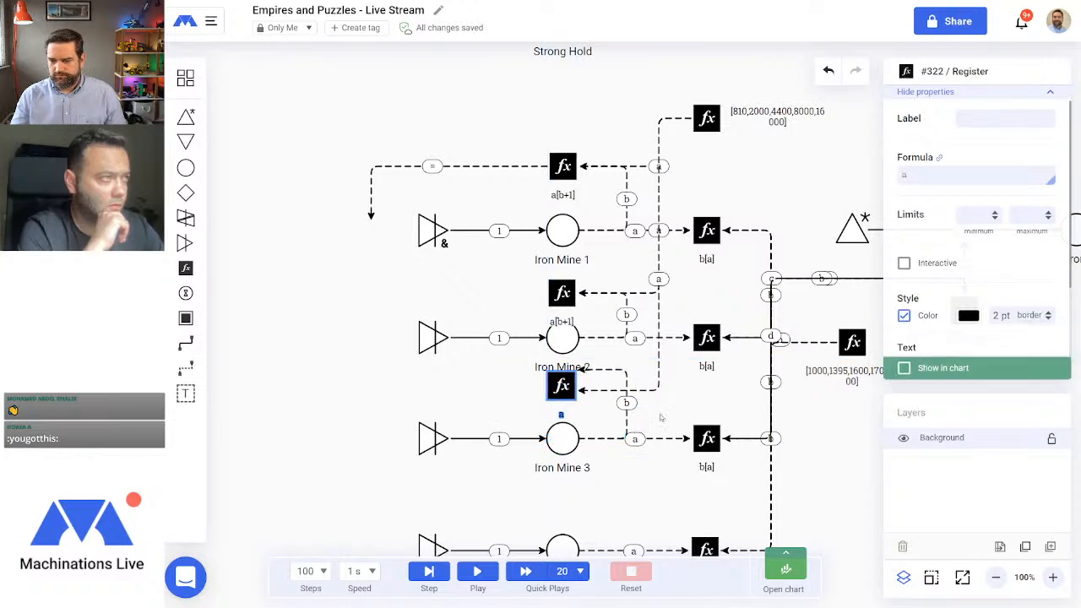
left_click(605, 371)
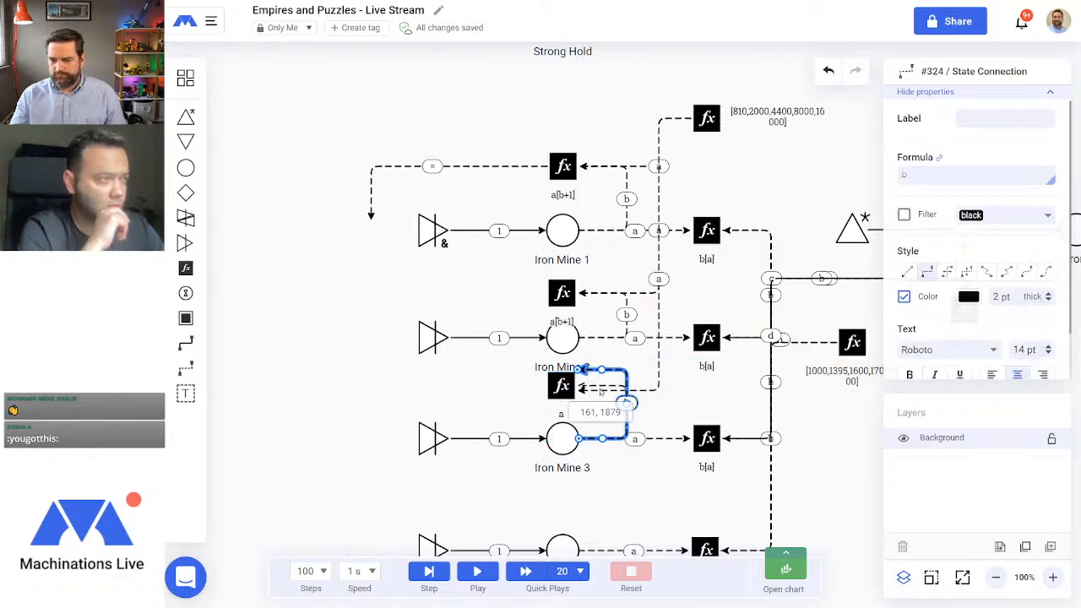
left_click(618, 390)
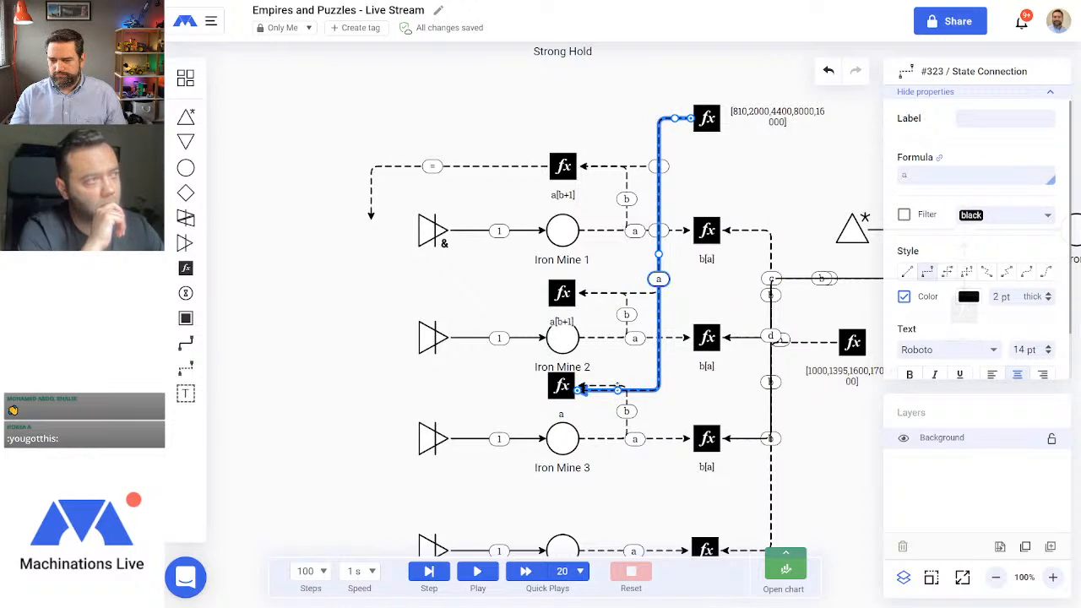
mouse_move(618, 387)
left_mouse_down()
mouse_move(610, 422)
mouse_move(615, 386)
left_mouse_up()
left_click(708, 395)
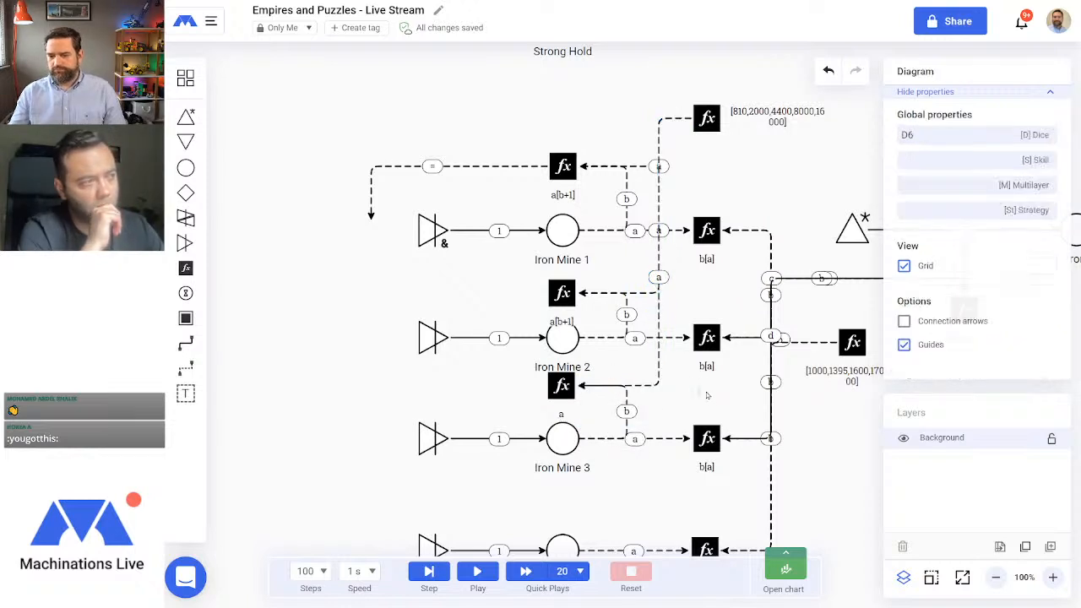
Step: Place a new register directly above Iron Mine 4
scroll(625, 361, "down", 3)
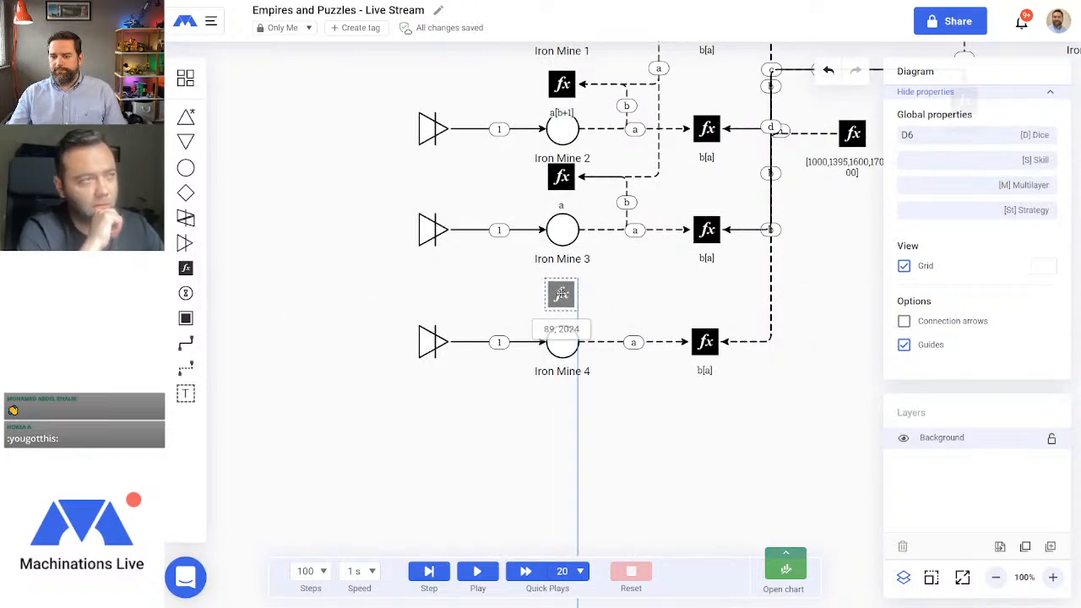
left_click(560, 293)
left_click(632, 297)
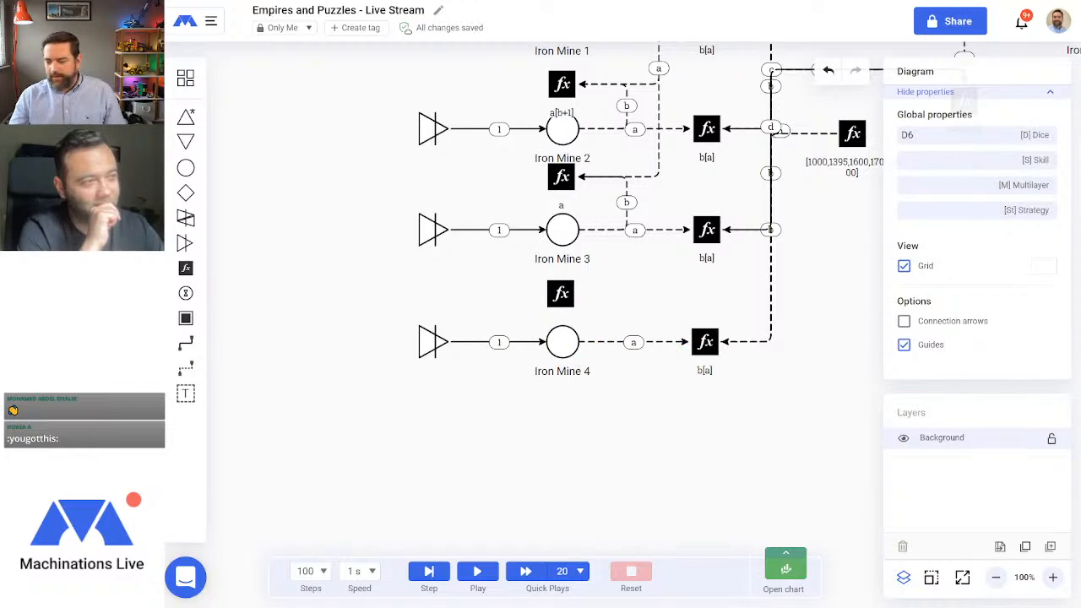
Step: Add a state connection from the upgrade cost list register to Iron Mine 4's new register, routed along the existing vertical cost line
left_click(996, 577)
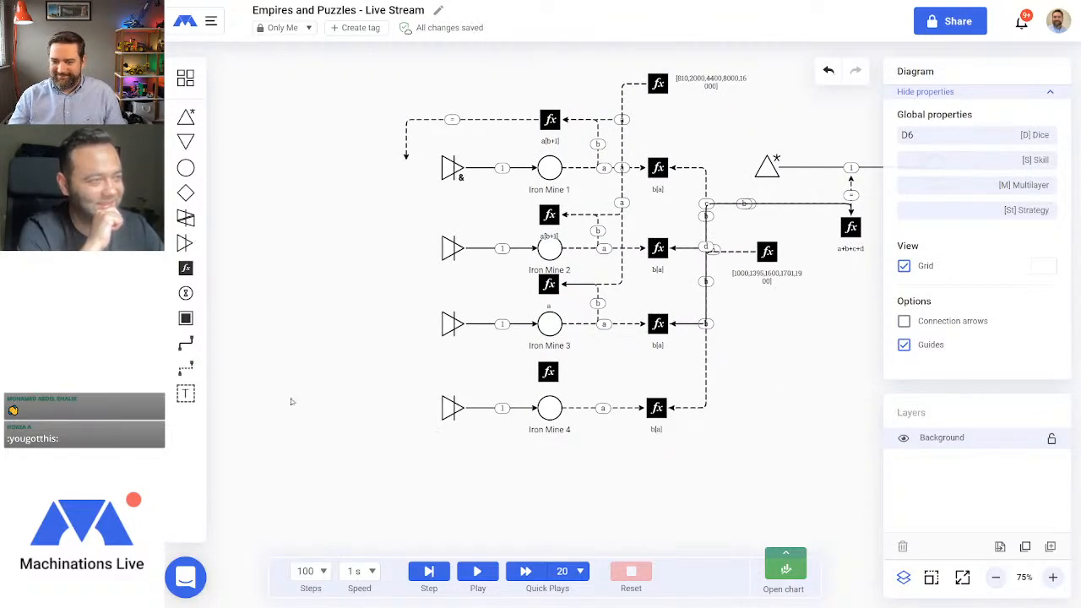
left_click(185, 368)
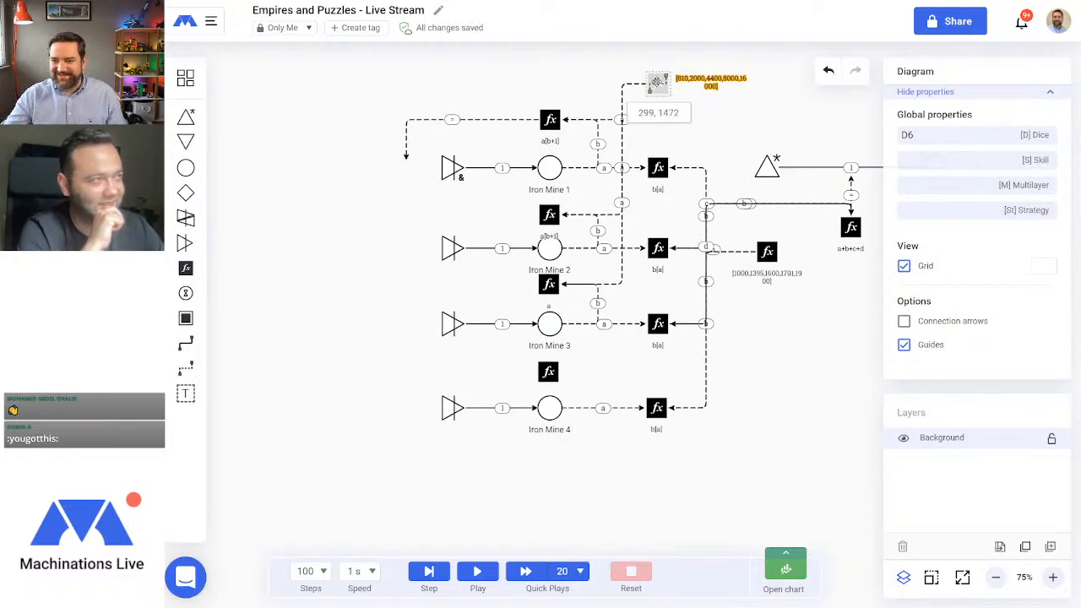
left_click_drag(657, 83, 548, 371)
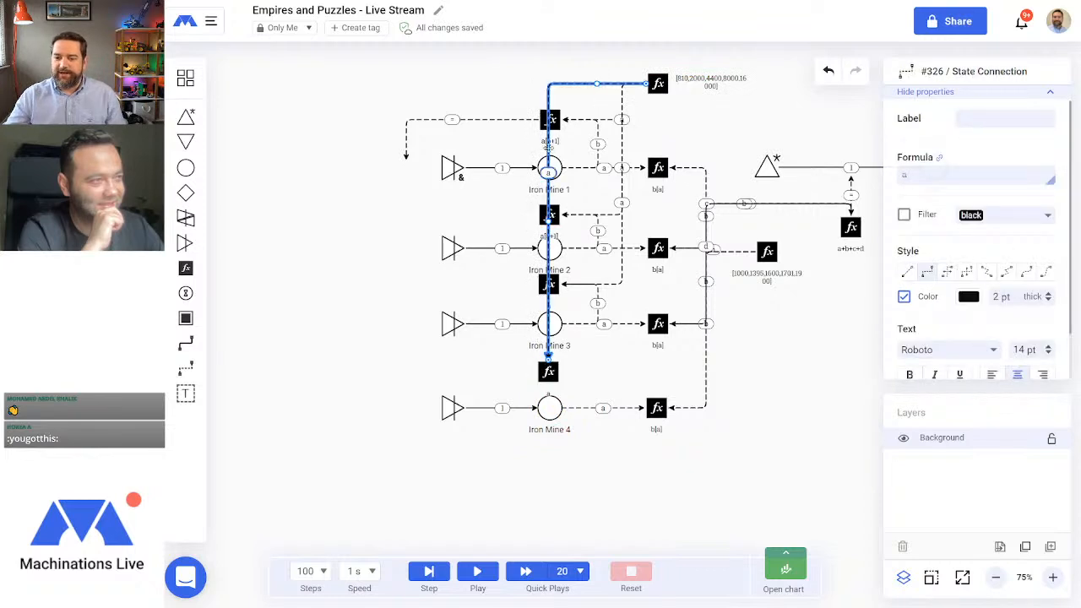
left_click_drag(596, 83, 582, 372)
left_click_drag(658, 233, 627, 245)
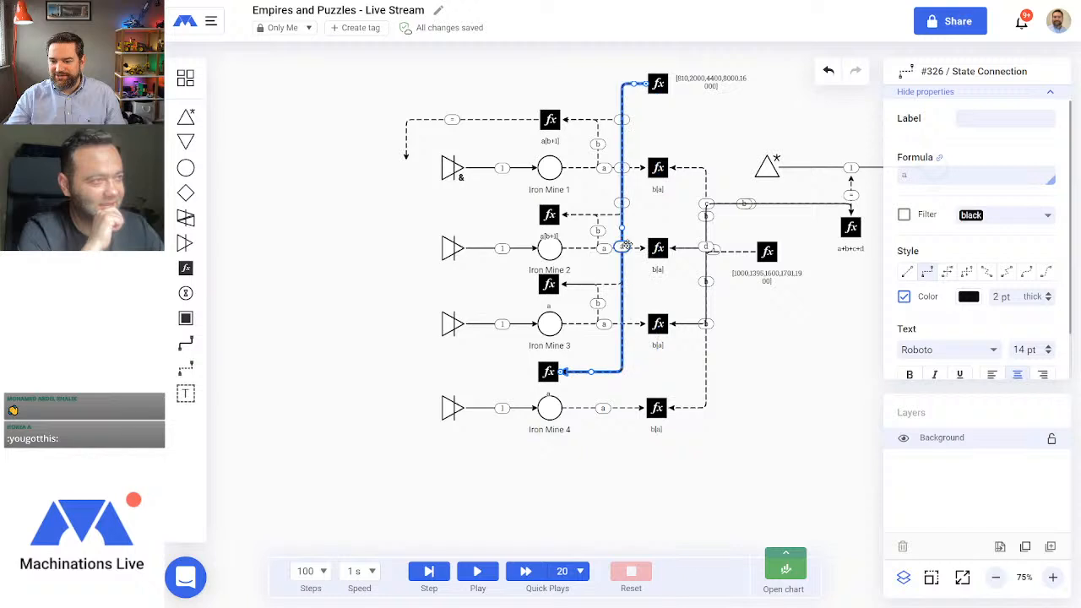
left_click(807, 382)
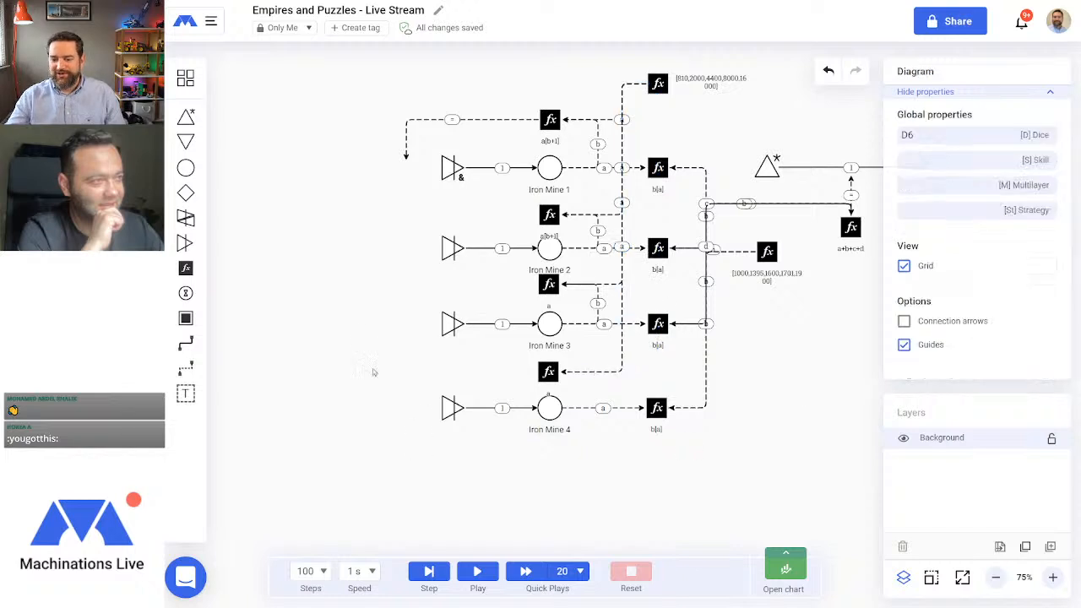
Step: Add a state connection from the Iron Mine 4 pool to the register above it, routed around the pool's output side
left_click(186, 367)
left_click_drag(549, 406, 548, 376)
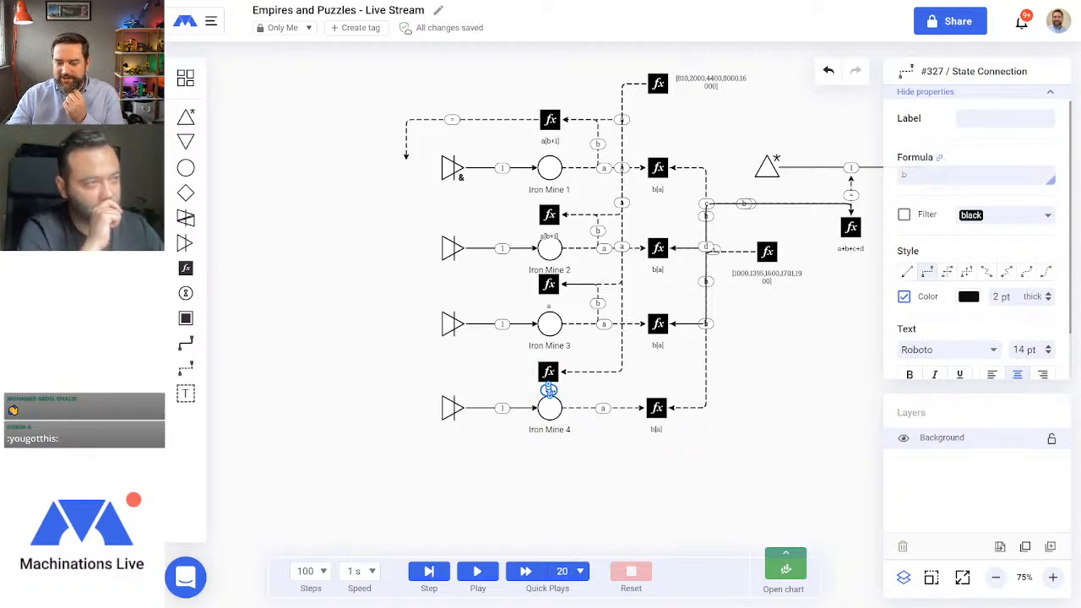
left_click_drag(548, 390, 580, 372)
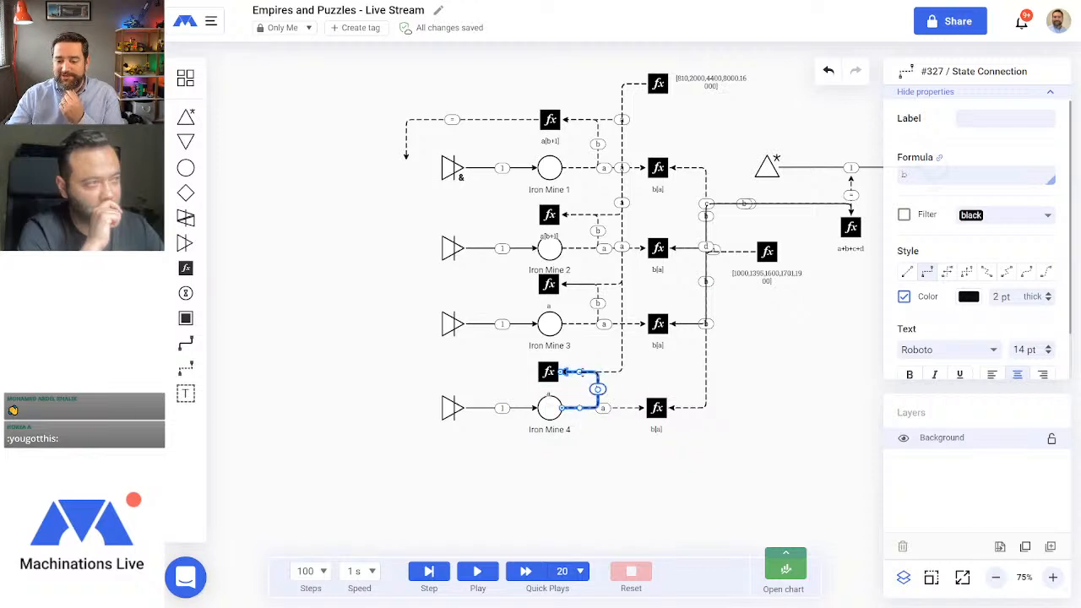
left_click(673, 371)
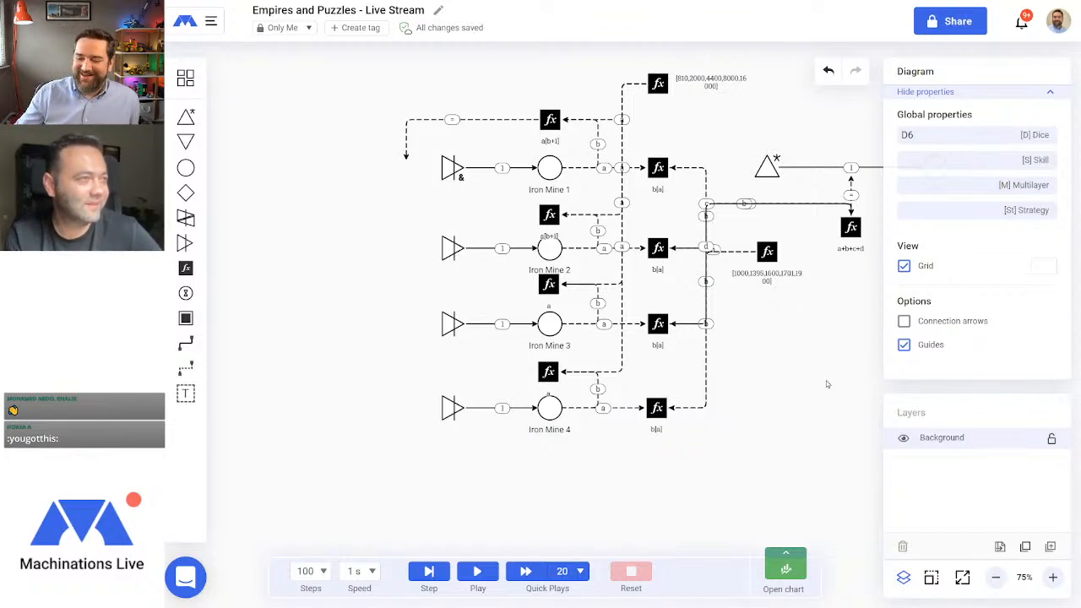
Step: Select the entire Iron Mine section below Strong Hold, including all four mines, their registers and the Iron production chain
left_click(997, 578)
left_click_drag(717, 439, 612, 441)
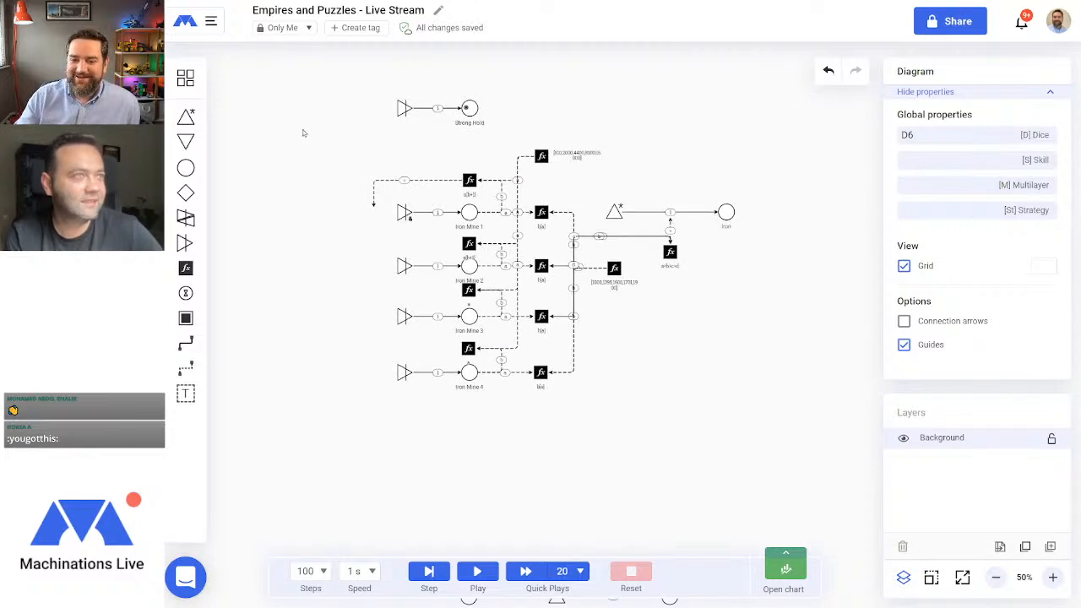
left_click_drag(303, 128, 777, 435)
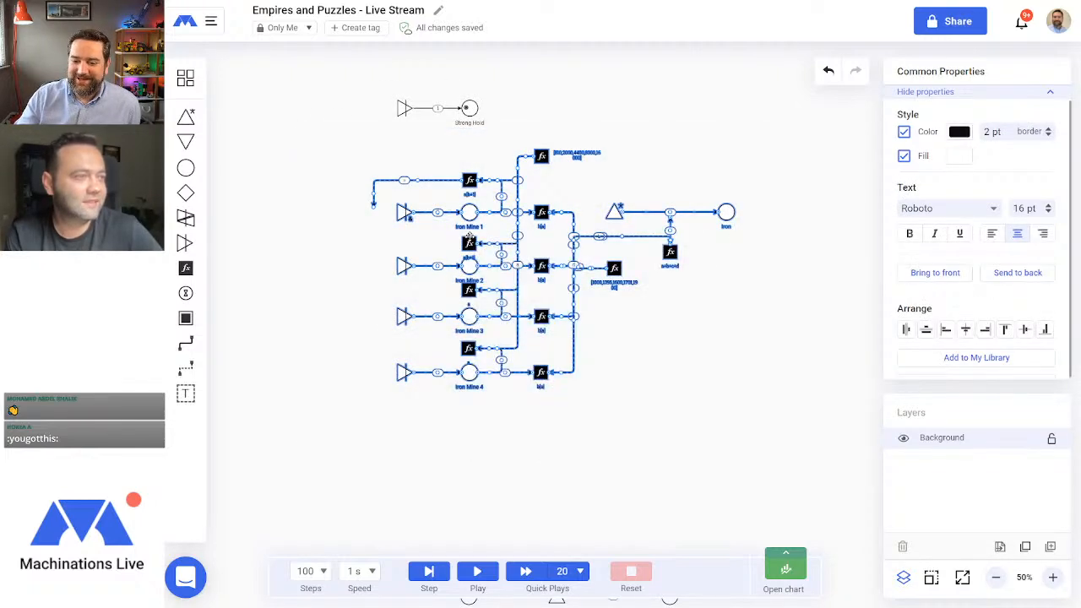
Step: Duplicate the selected iron mine network and place the copy directly below the original
right_click(469, 239)
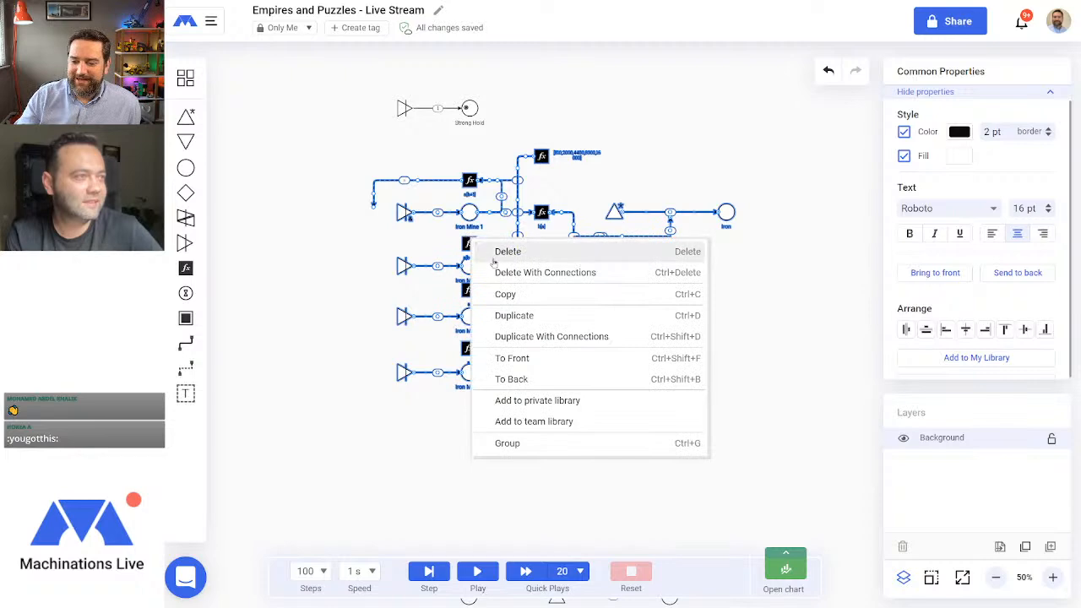
left_click(531, 321)
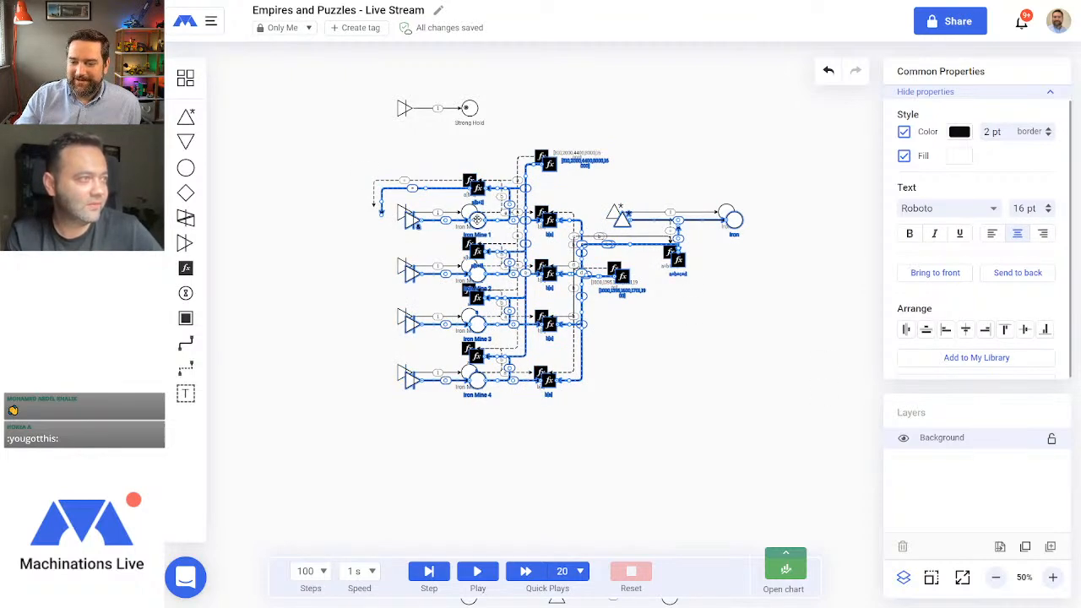
left_click_drag(477, 220, 469, 491)
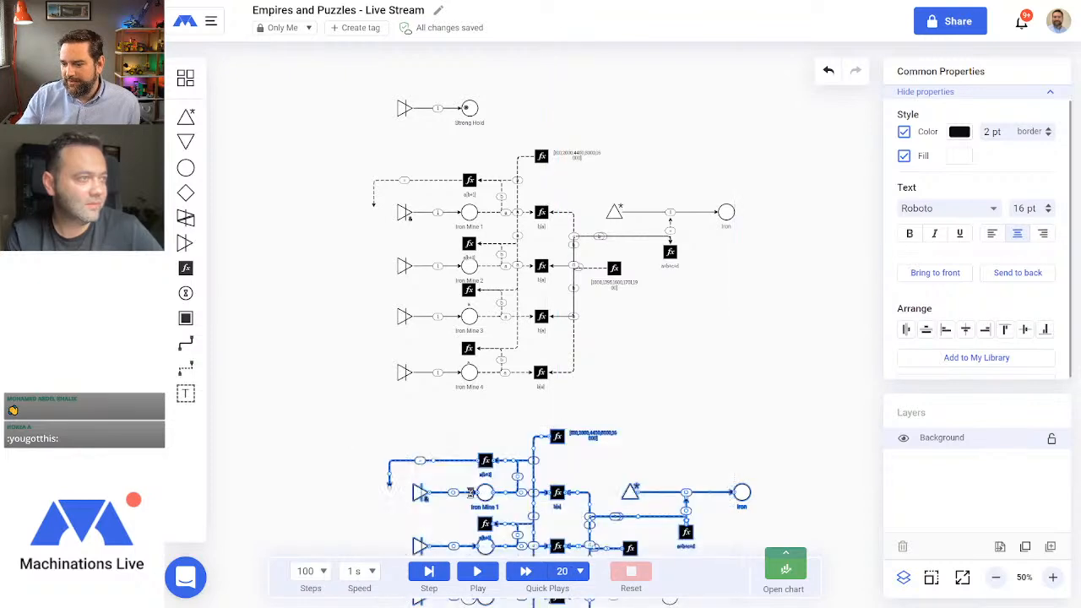
scroll(688, 382, "down", 3)
left_click(726, 419)
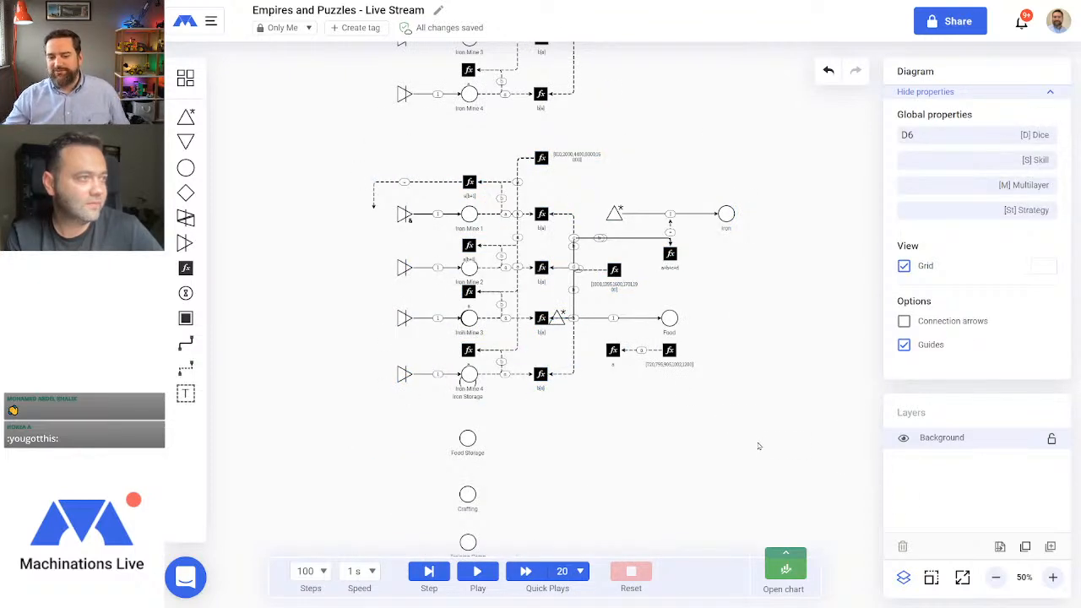
Step: Move the Iron Storage pool out from under the duplicated Iron Mine 4 pool, to clear space below it
left_click(1051, 576)
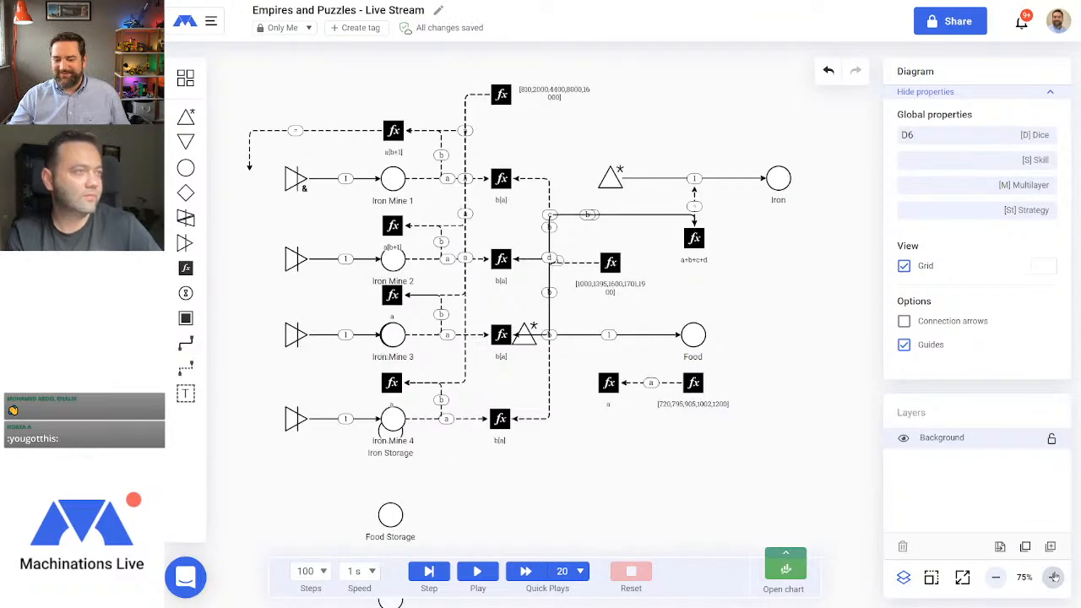
left_click(1051, 577)
left_click_drag(490, 409, 601, 304)
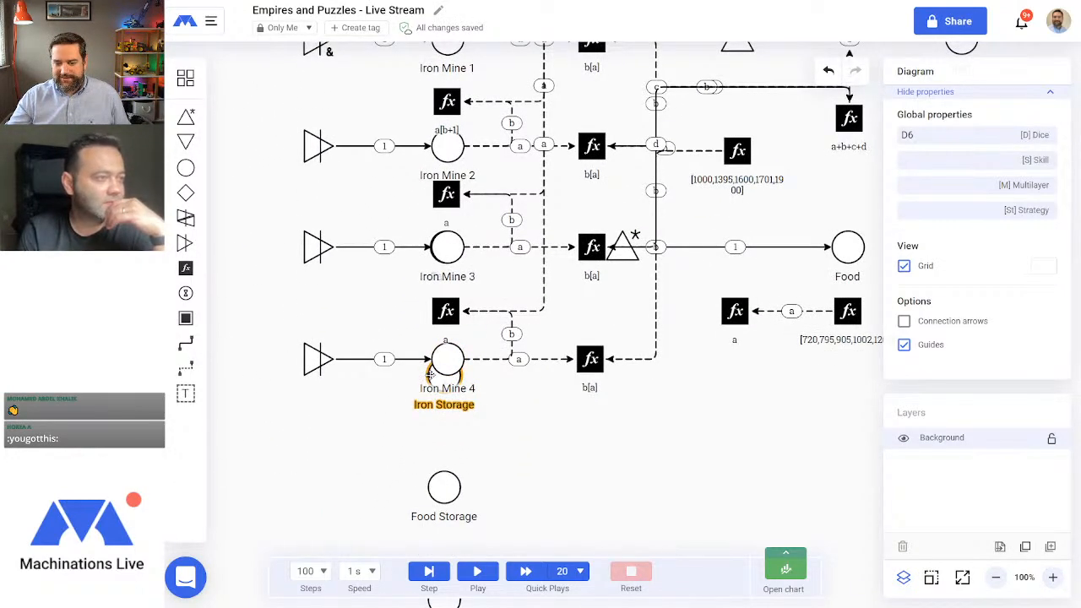
left_click_drag(432, 373, 304, 481)
scroll(507, 355, "up", 3)
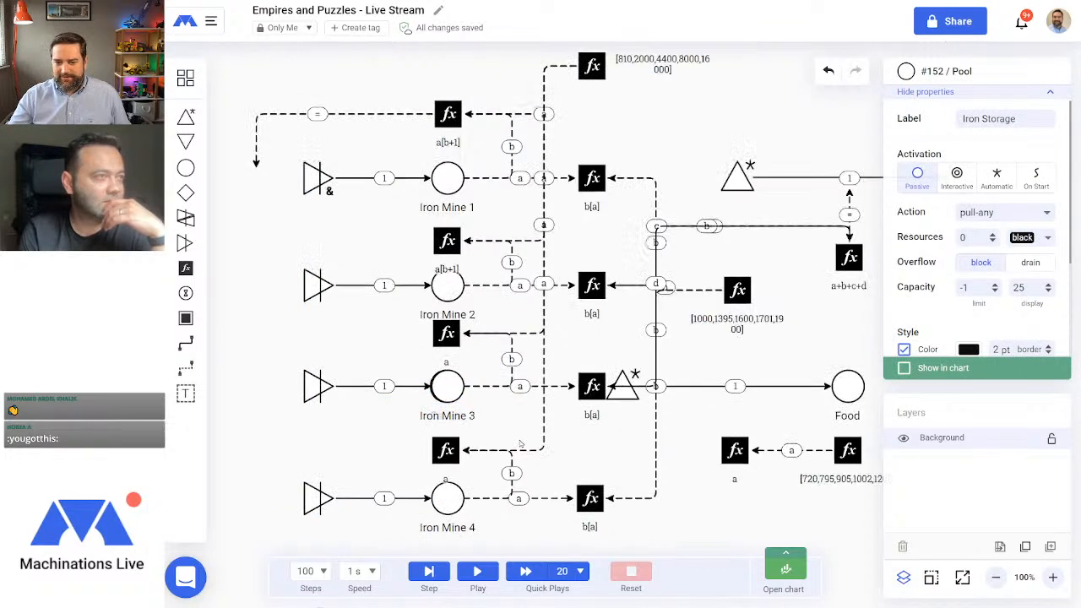
Step: Rename the duplicated network's Iron Mine 1 pool as Farm 1
left_click(453, 177)
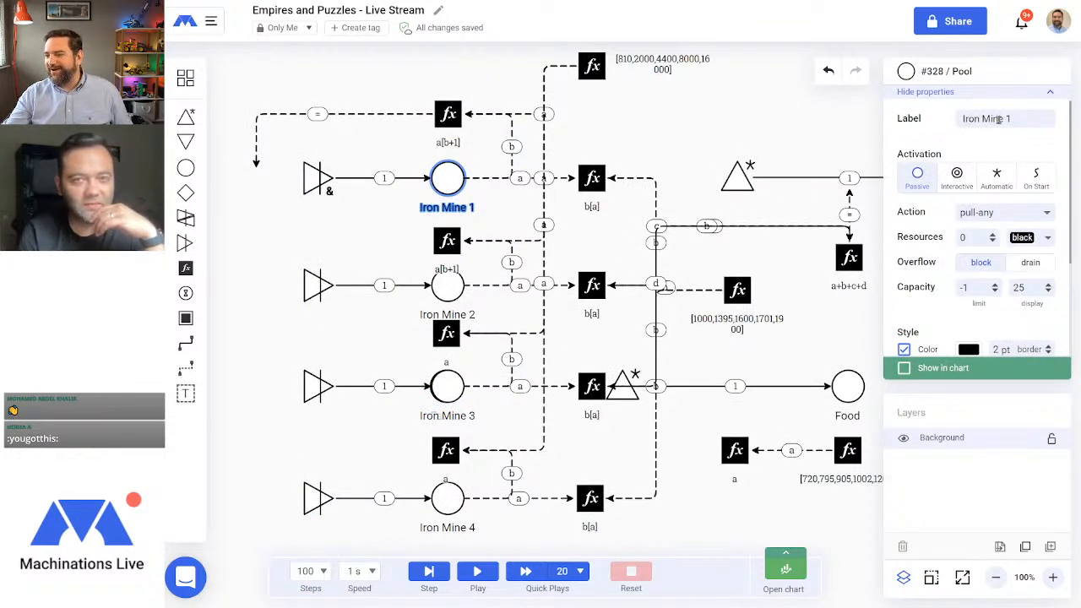
left_click_drag(1005, 119, 910, 123)
type("Fa")
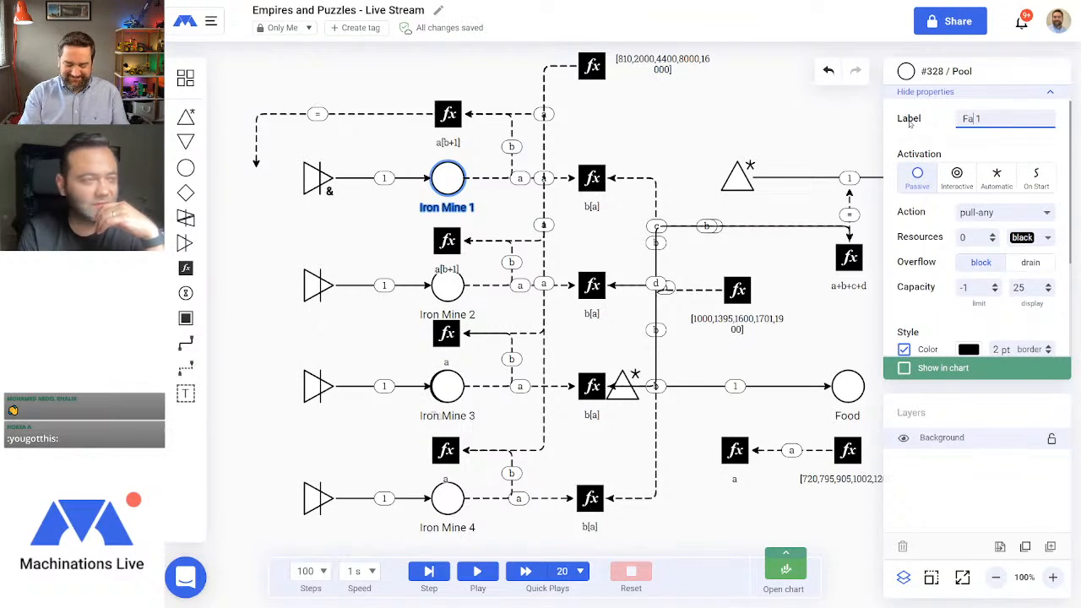
type("rm")
Step: Rename the duplicated network's Iron Mine 2 pool as Farm 2
left_click(448, 285)
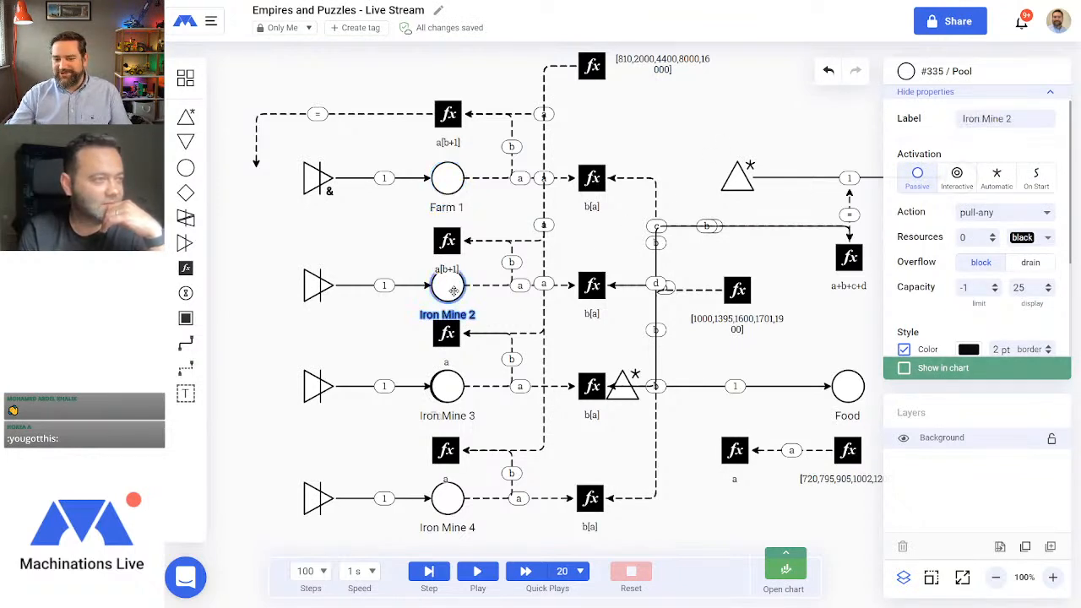
left_click_drag(1004, 118, 909, 118)
type("Farm 2")
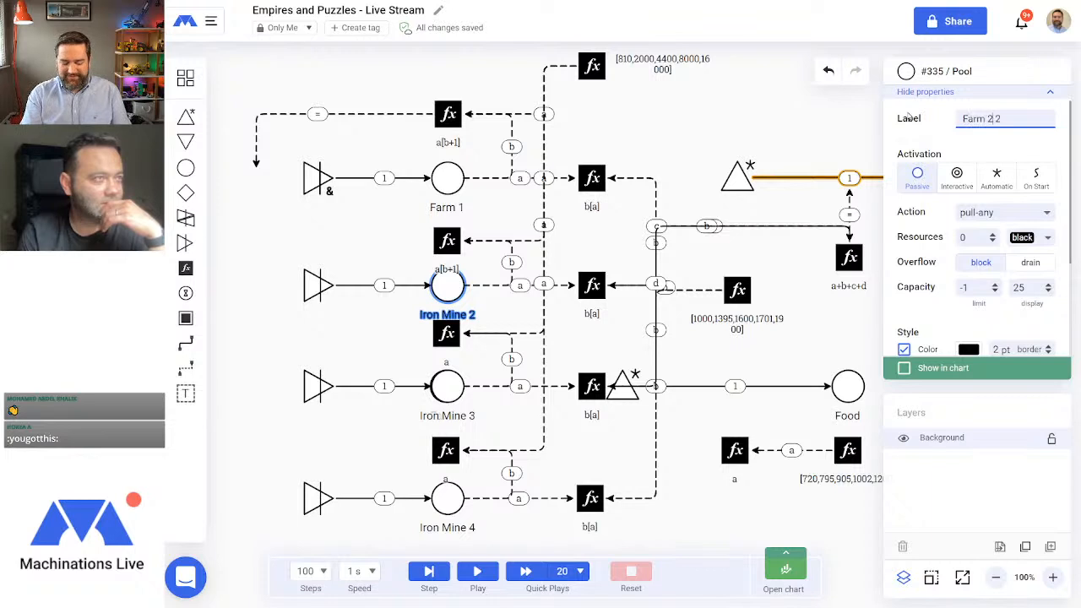
key("Return")
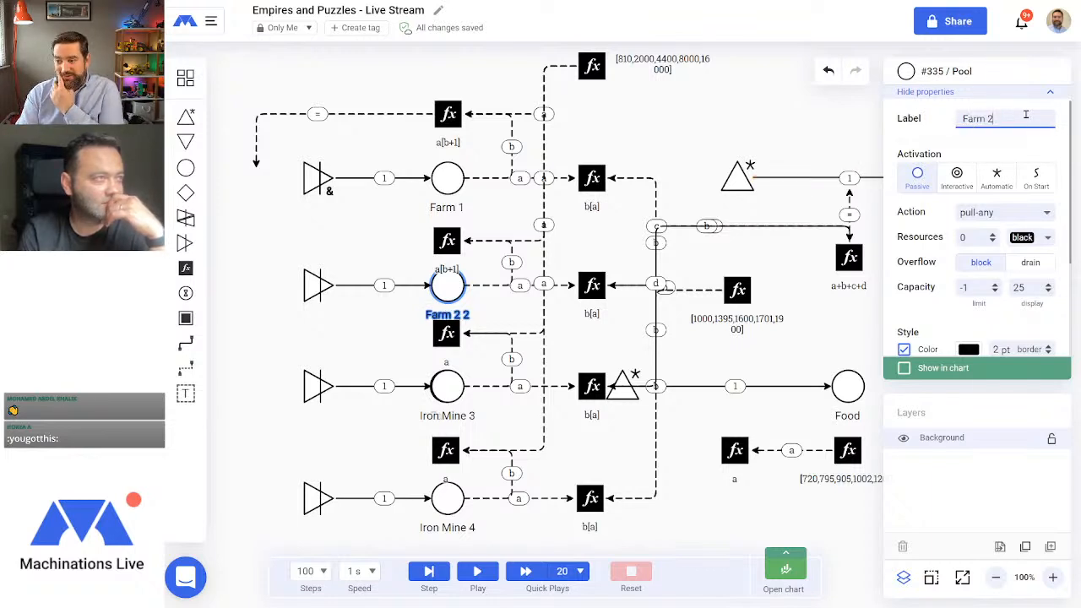
key("Return")
Step: Rename the duplicated network's Iron Mine 3 pool as Farm 3
left_click(447, 386)
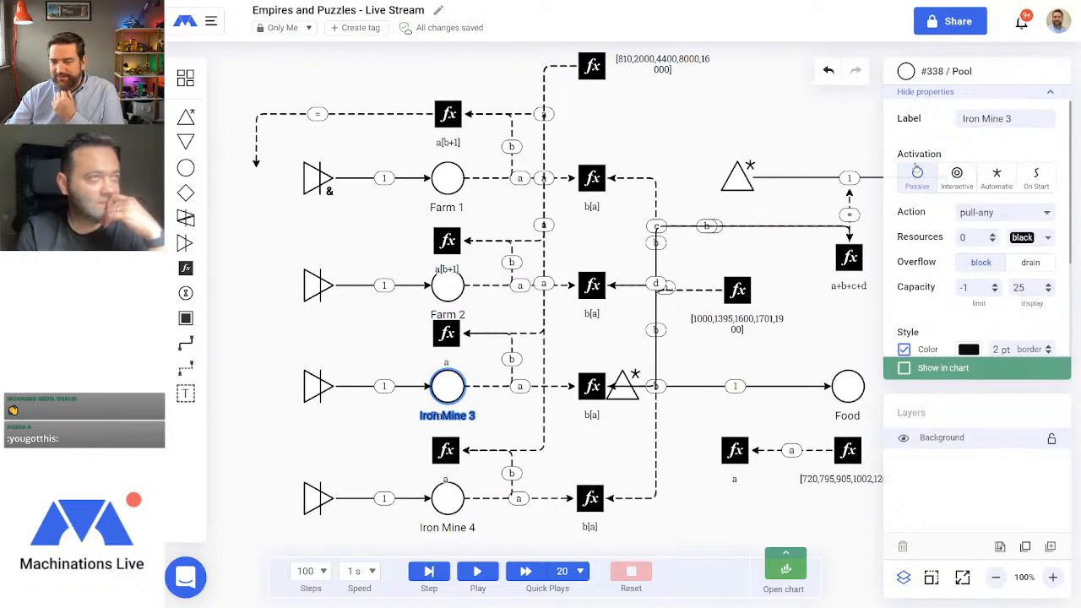
left_click_drag(1045, 112, 890, 127)
type("F")
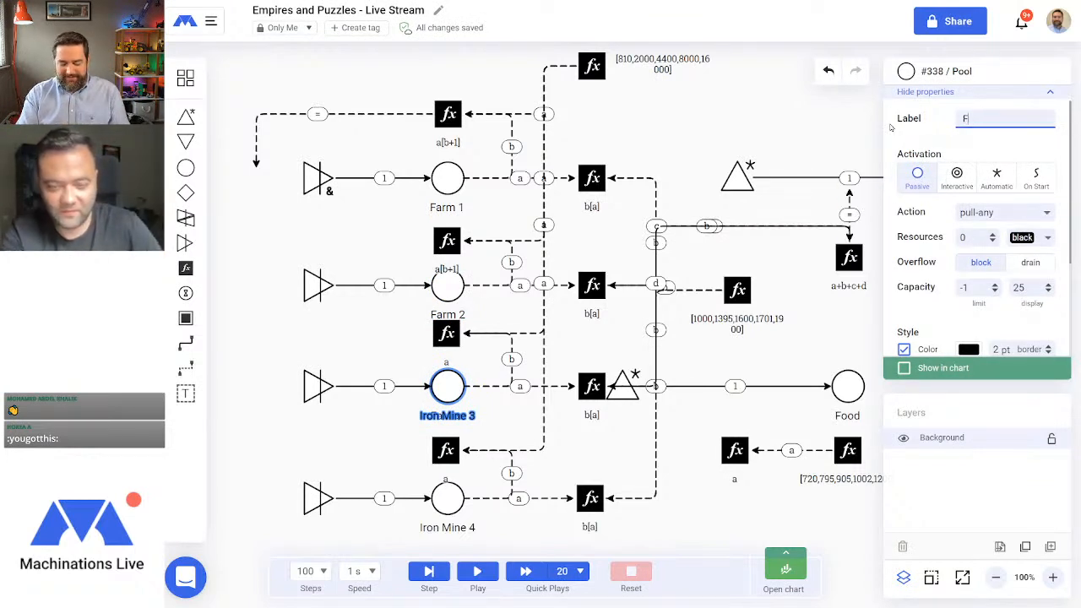
type("arm 3")
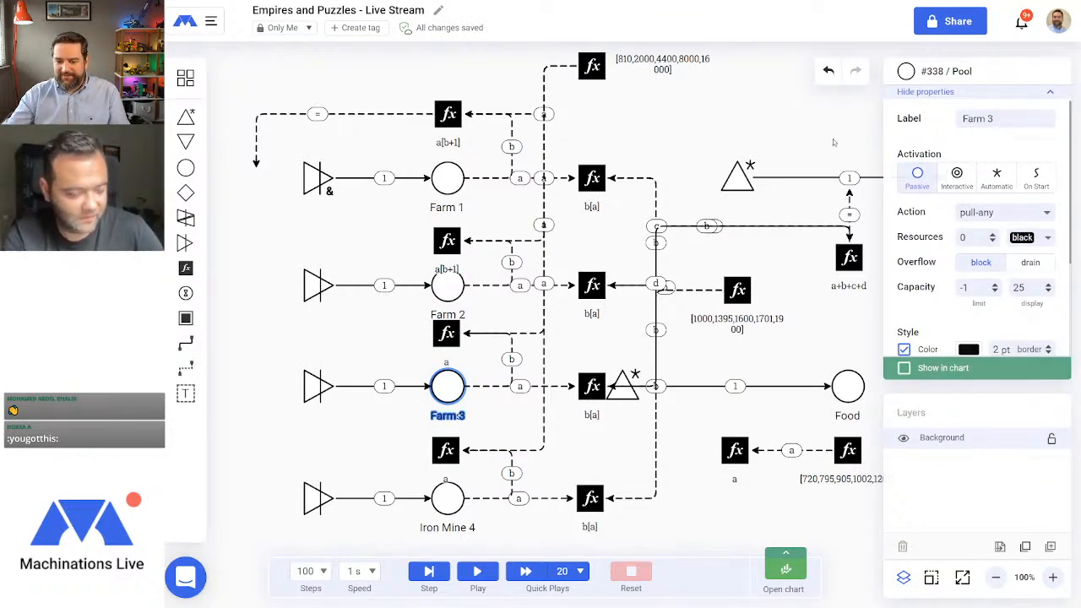
Step: Move the old Farms pool from beneath Farm 3 to below the network, keeping Farm 3 aligned with its row
left_click_drag(453, 386, 390, 350)
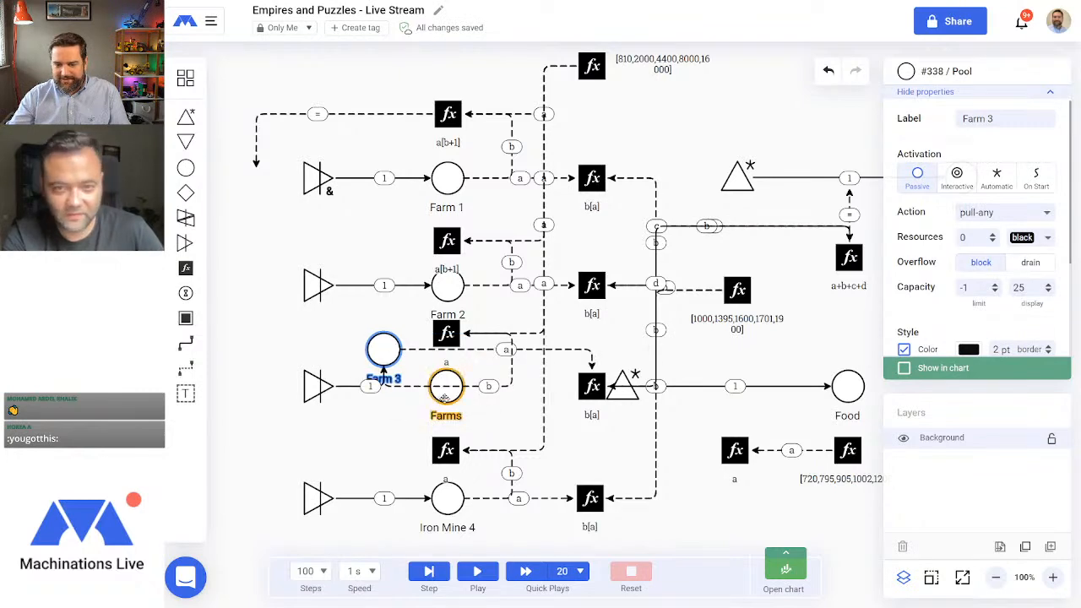
left_click_drag(446, 392, 573, 367)
scroll(694, 448, "up", 3)
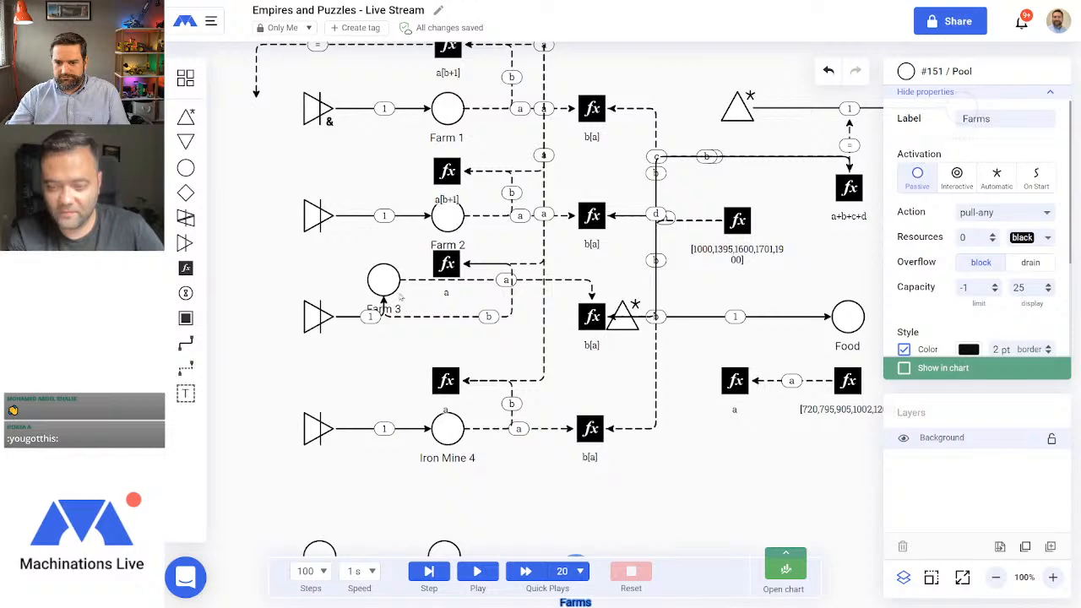
left_click_drag(389, 287, 448, 323)
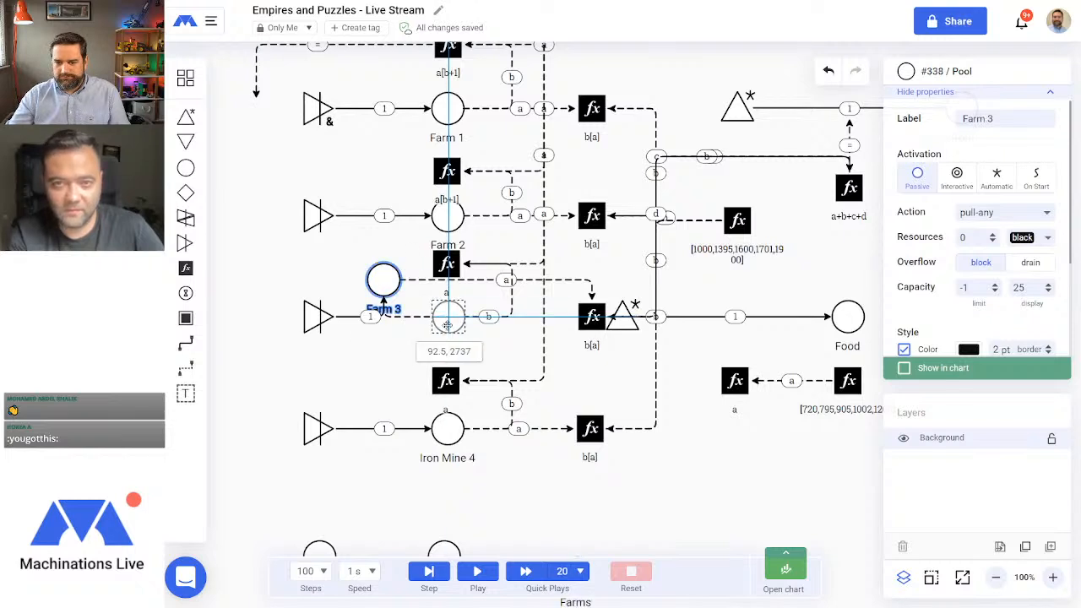
Step: Rename the duplicated network's Iron Mine 4 pool as Farm 4
left_click(446, 434)
left_click_drag(1020, 123, 850, 124)
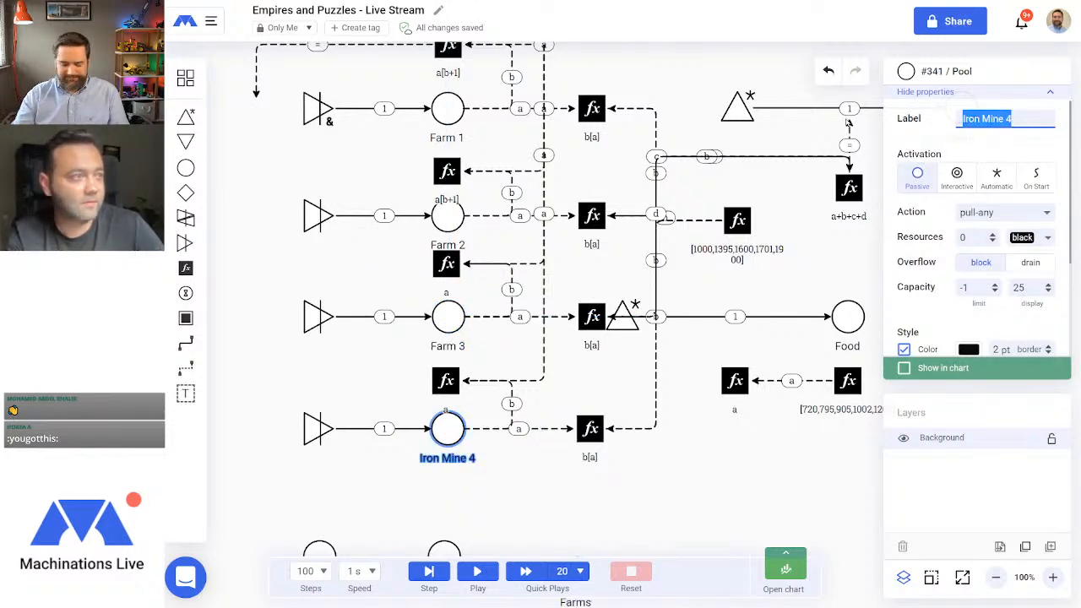
type("Farm 4")
key("Return")
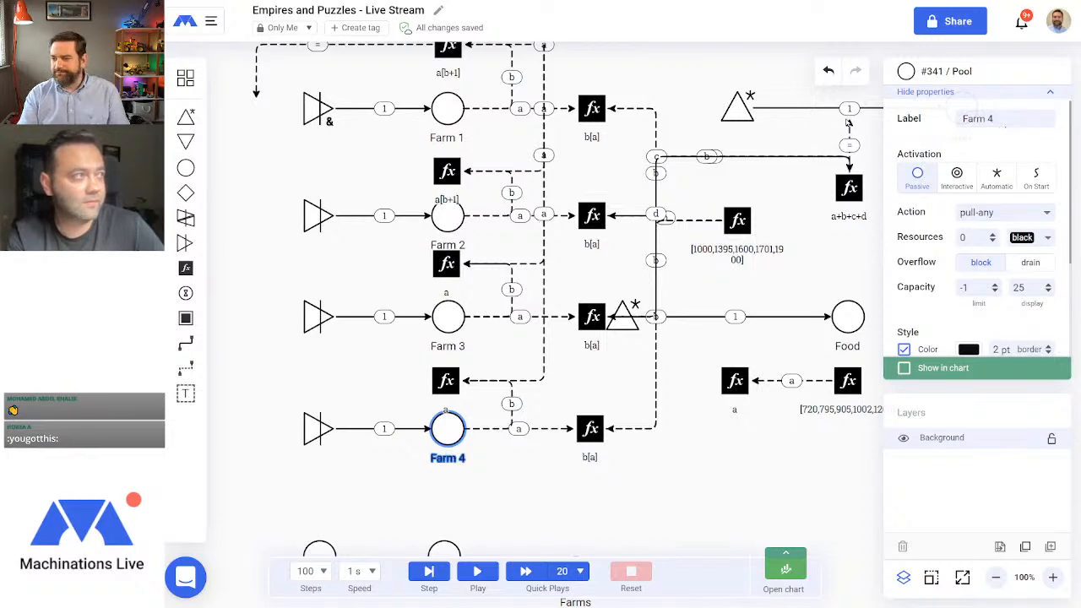
left_click(762, 469)
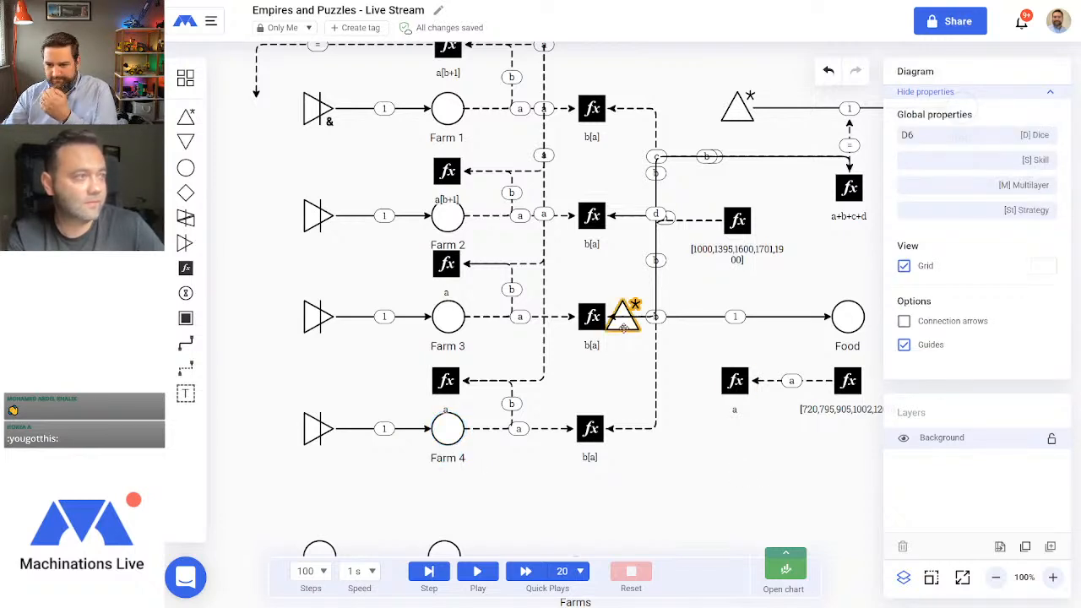
Step: Move the old food source and its Food pool out of the farm network to the free area below it
left_click_drag(624, 315, 670, 517)
left_click(848, 316)
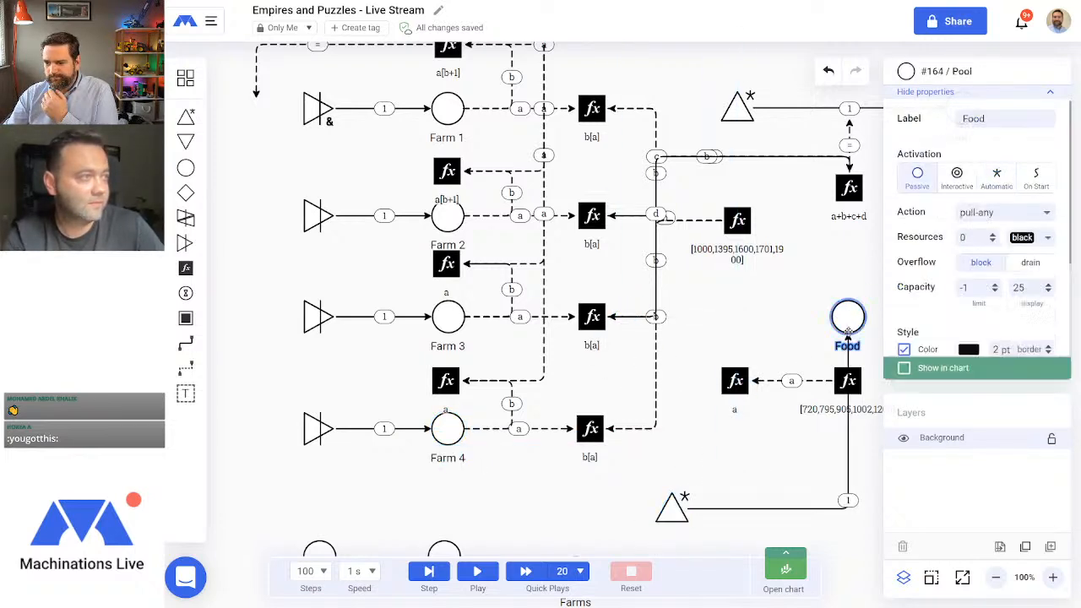
left_click_drag(848, 317, 817, 525)
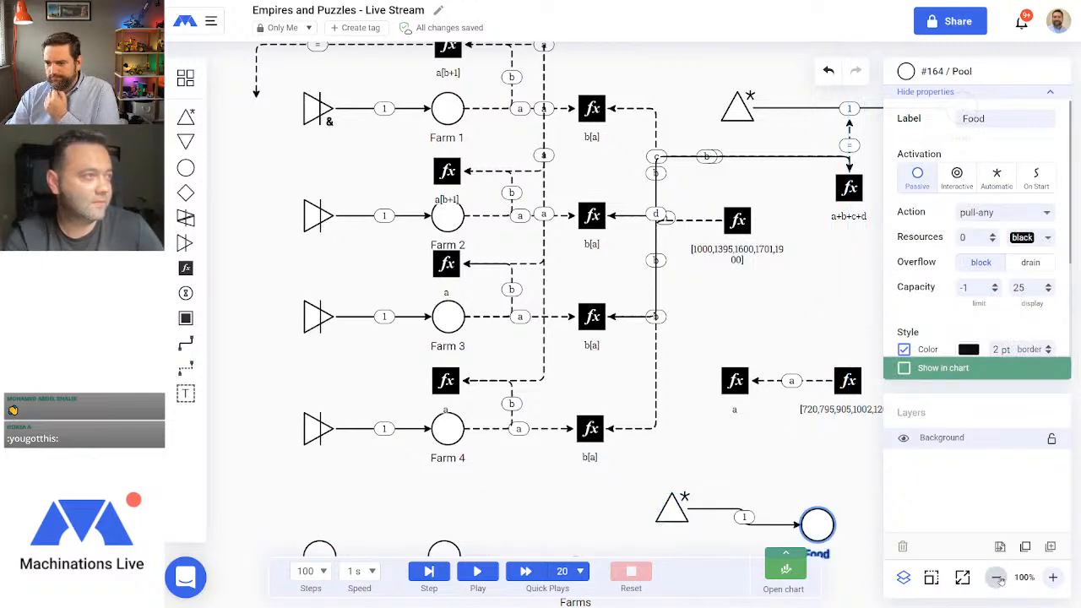
Step: Rename the Iron pool at the end of the farm network as Food
left_click(996, 577)
left_click_drag(805, 279, 777, 435)
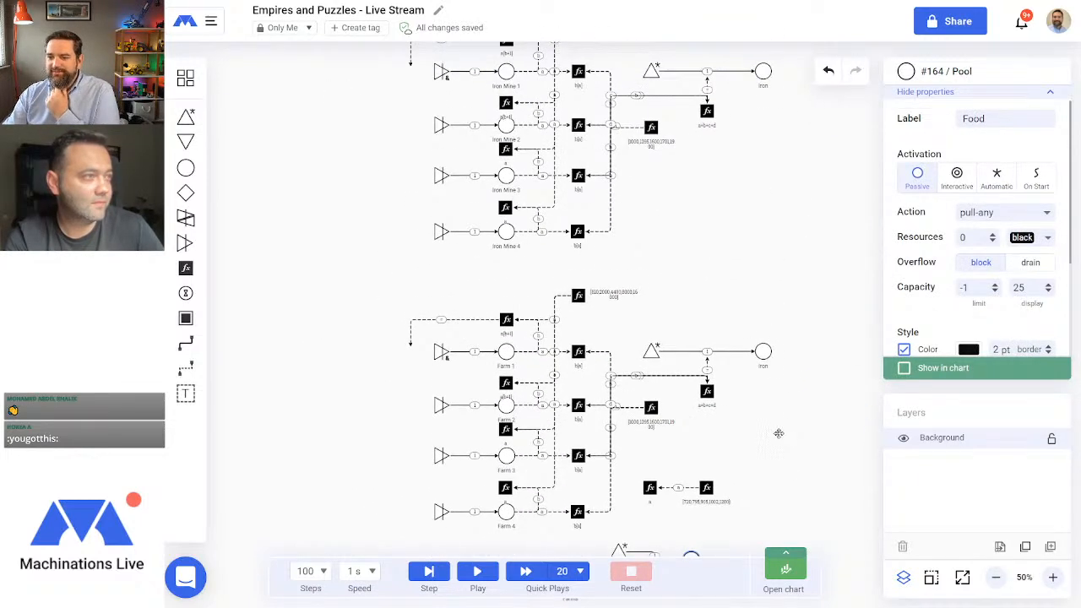
left_click(761, 351)
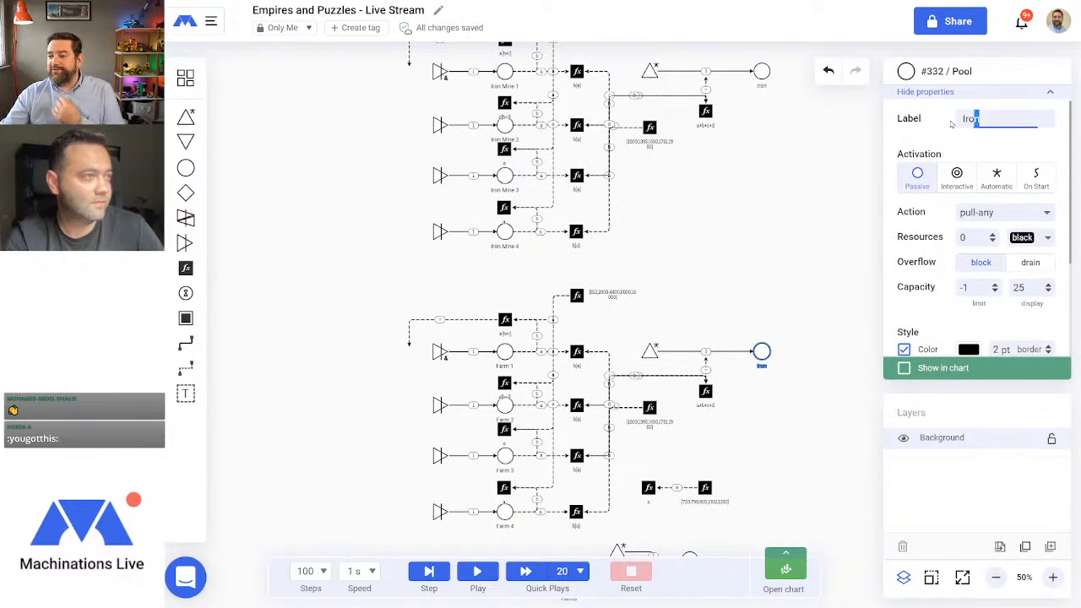
left_click_drag(951, 124, 901, 121)
type("Food")
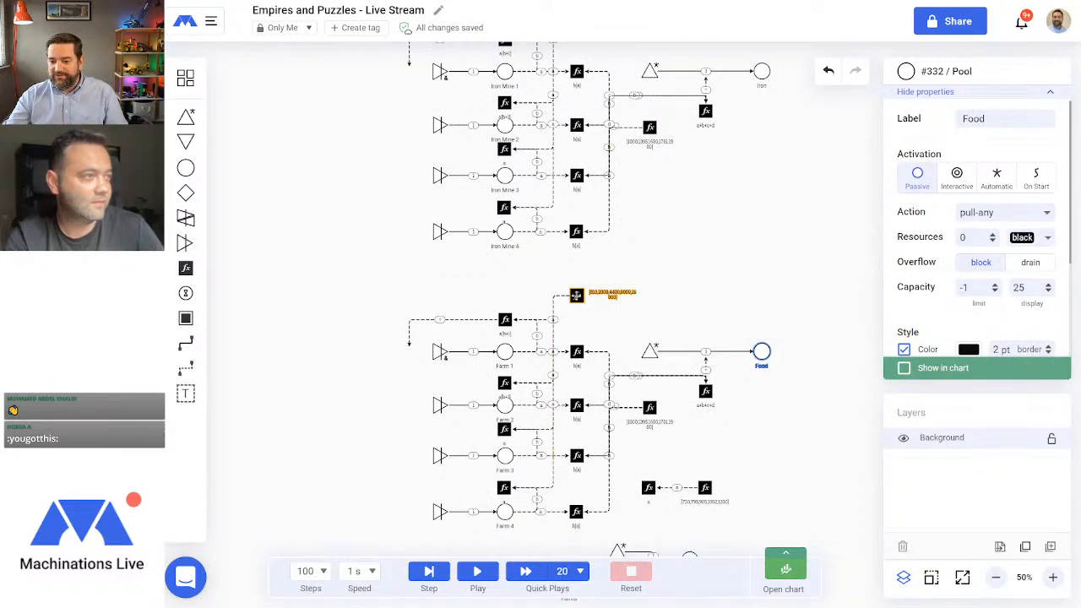
Step: Examine the formula of the register at the top of the farm network
left_click(576, 294)
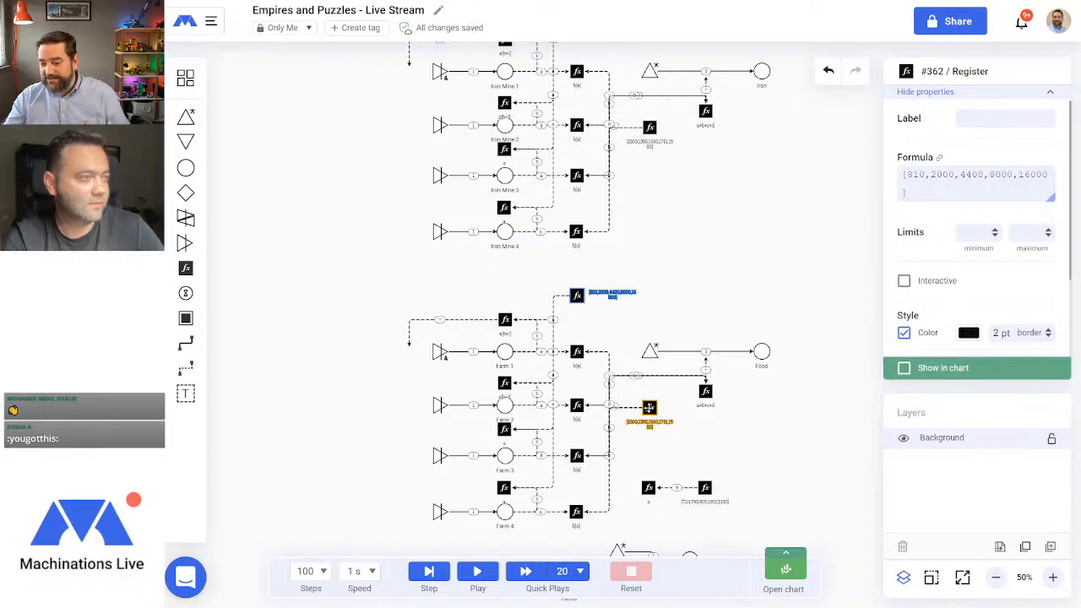
scroll(771, 259, "up", 2)
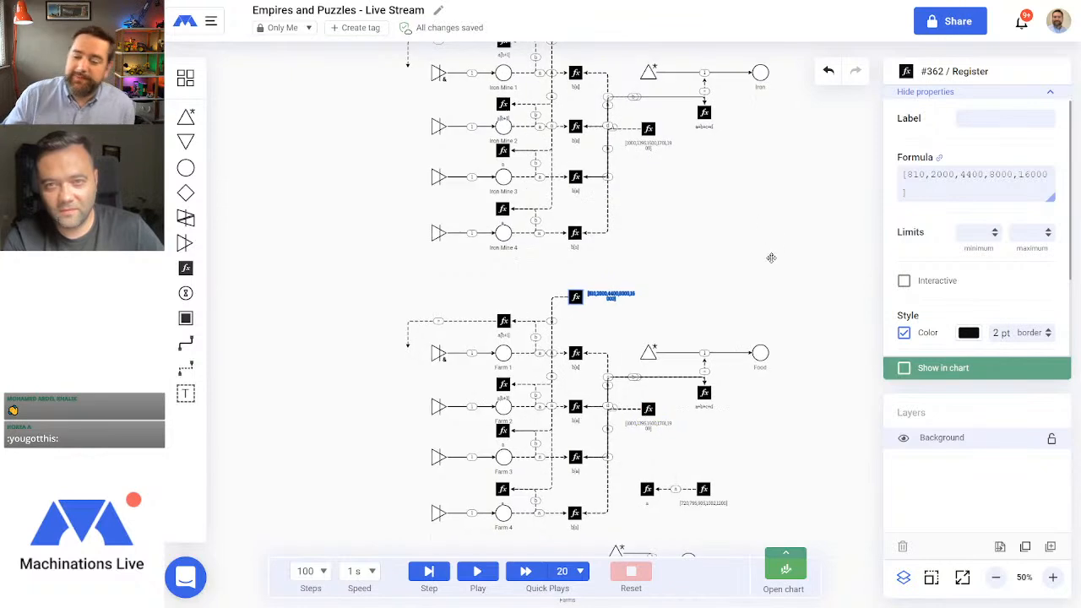
left_click(770, 305)
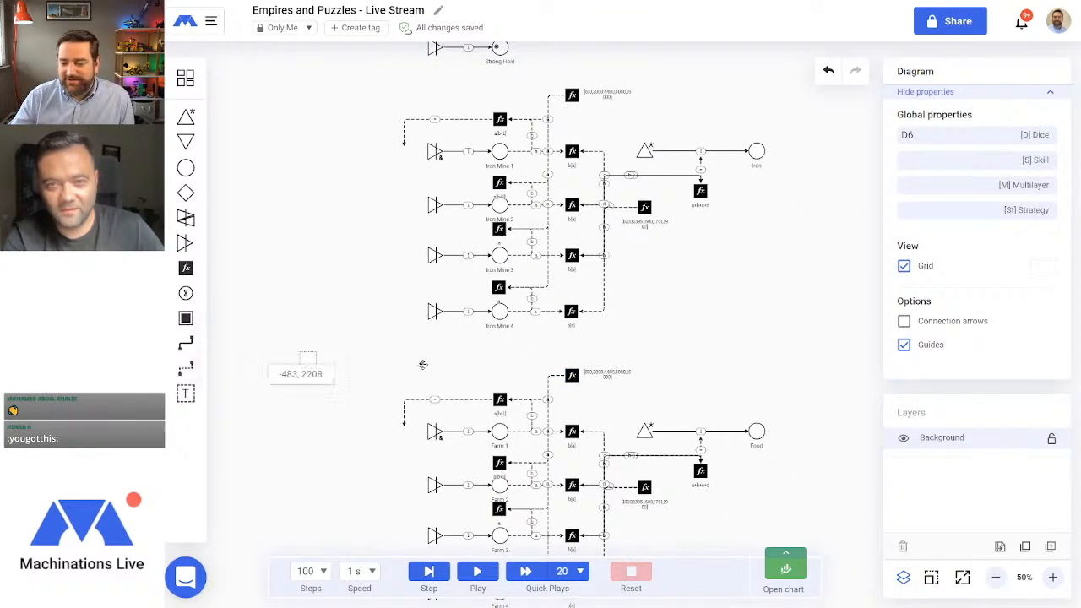
Step: Connect the farm network's Food pool to the Iron Mine 1 converter with a resource connection routed around the iron mine network
left_click_drag(758, 432, 434, 152)
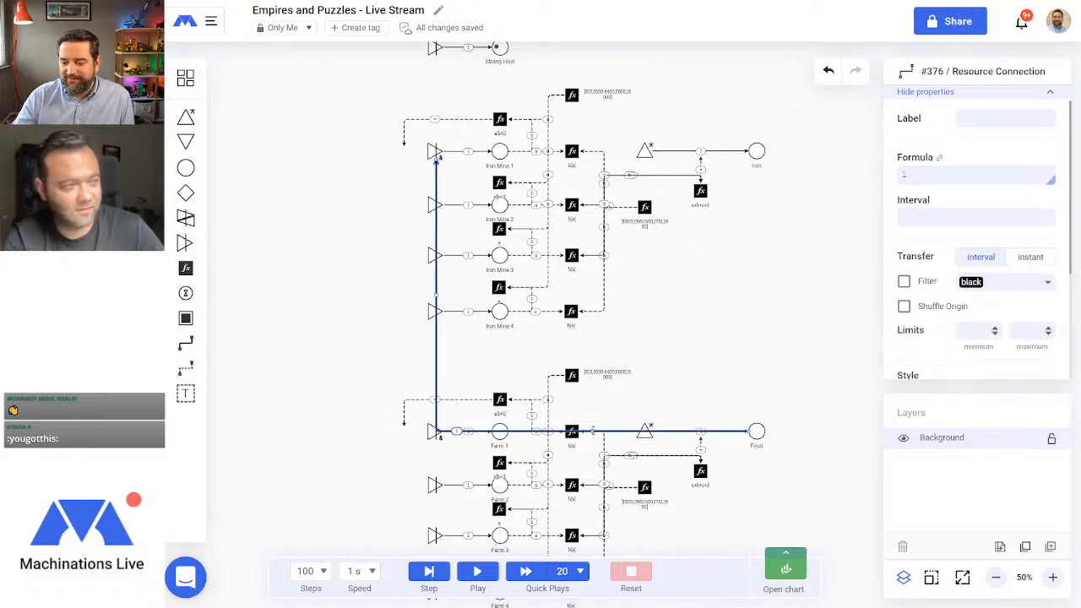
left_click_drag(595, 431, 591, 343)
left_click_drag(435, 249, 315, 246)
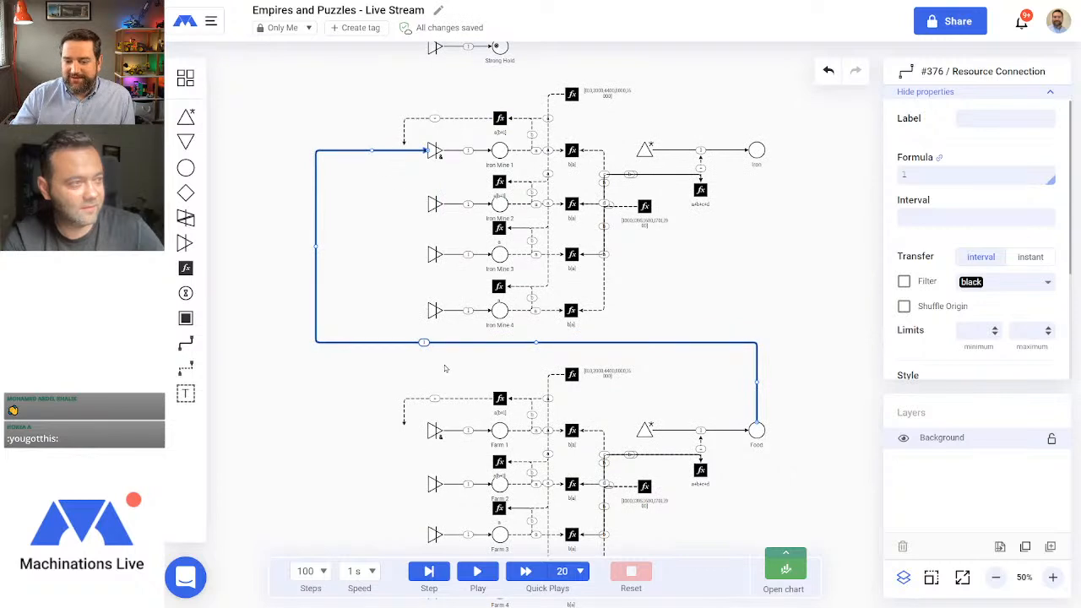
Step: Position the food connection's label beside the Iron Mine 1 converter and attach the a[b+1] register's state connection to it
left_click(280, 155)
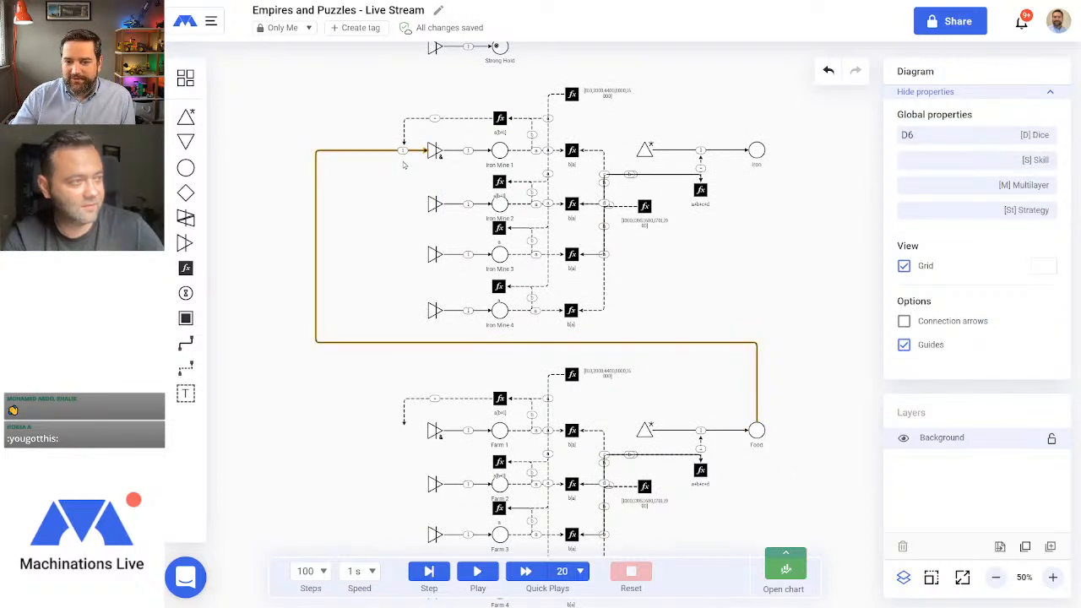
left_click(405, 128)
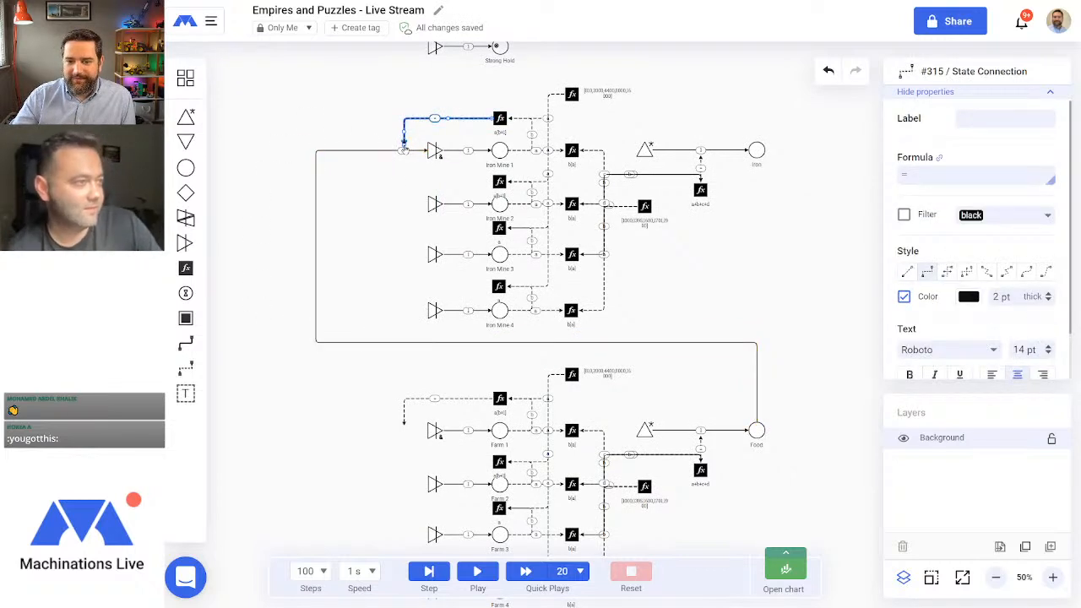
left_click(375, 237)
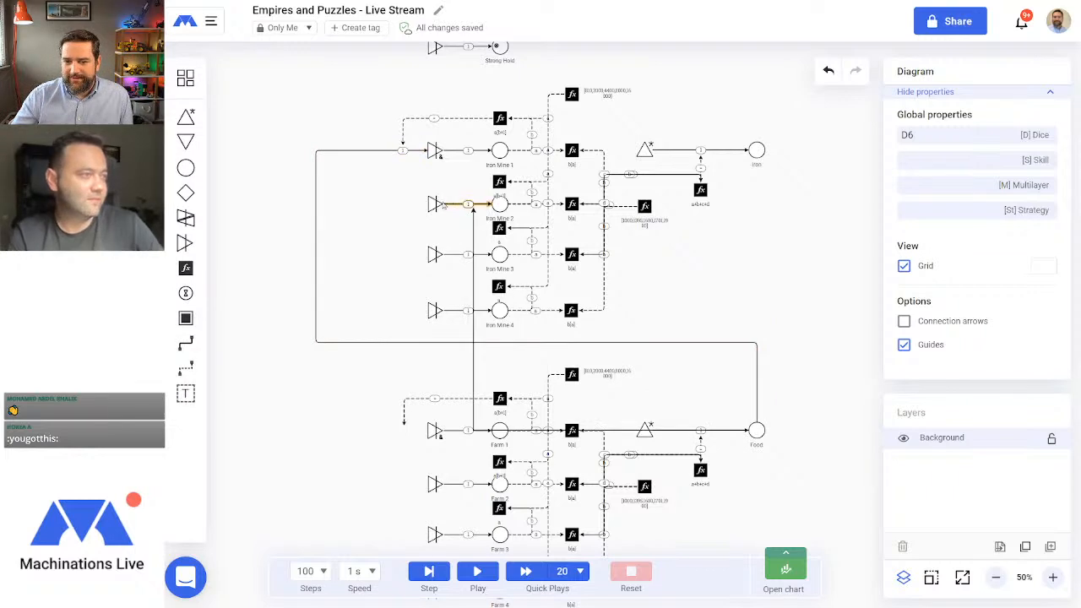
Step: Connect the Food pool to the Iron Mine 2 converter with a resource connection routed along the existing food line, its label beside the converter
left_click(435, 213)
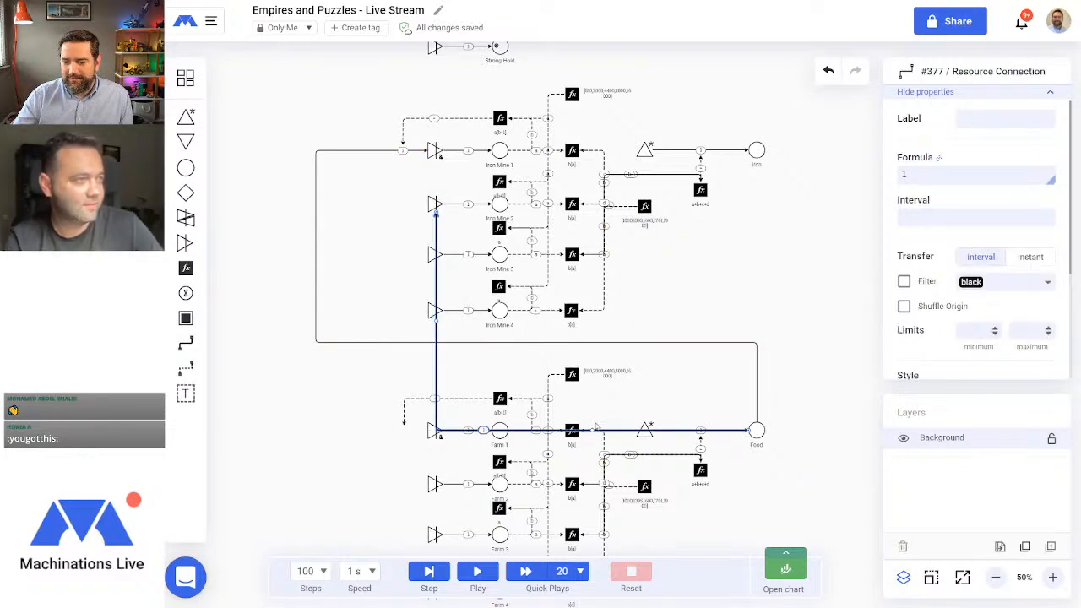
left_click_drag(591, 430, 591, 343)
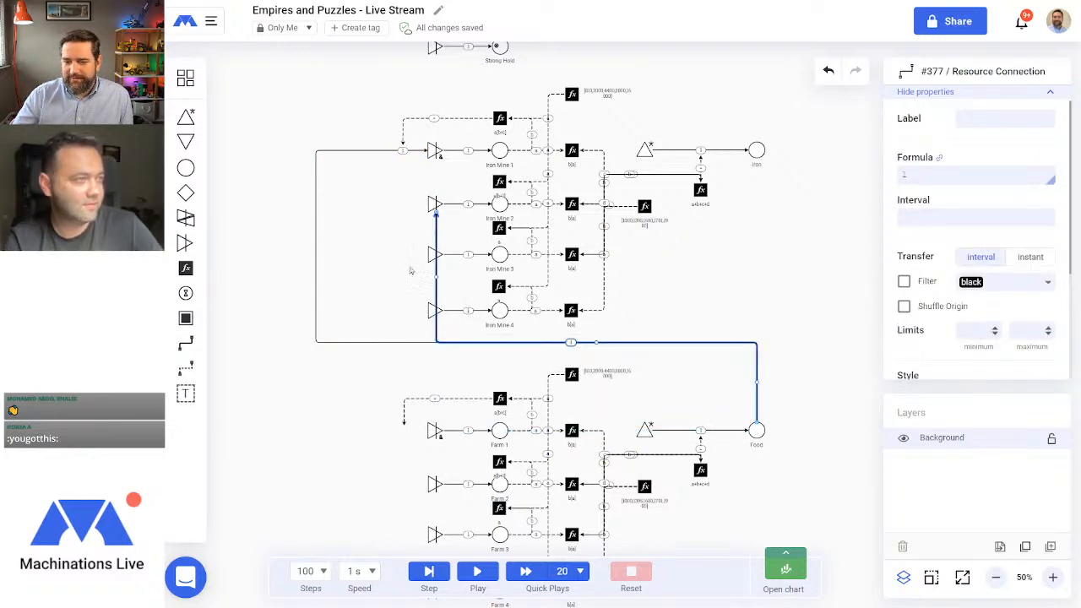
left_click_drag(437, 274, 325, 271)
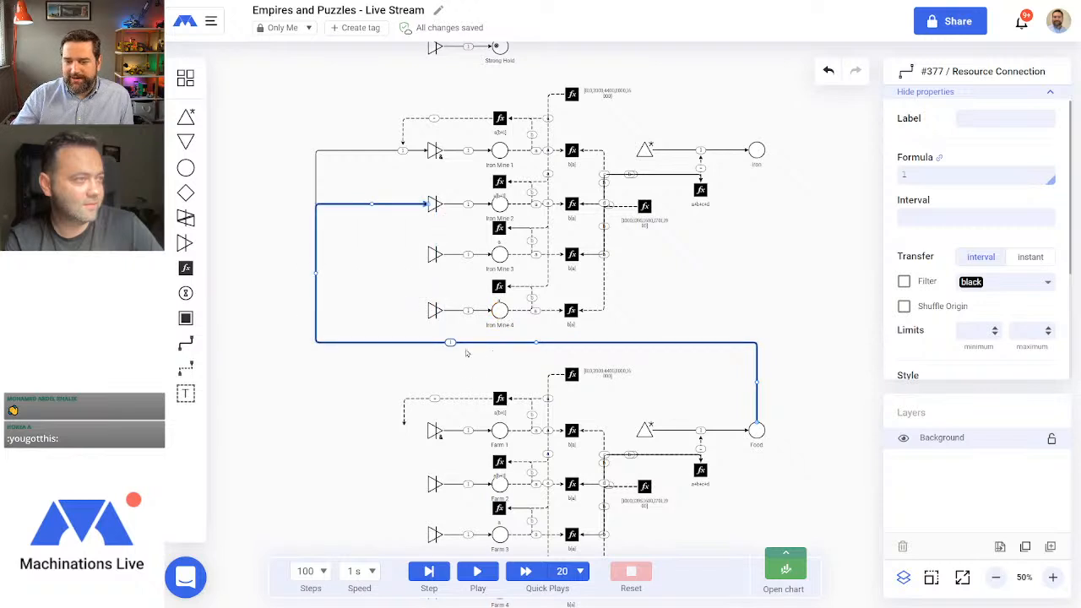
left_click(287, 285)
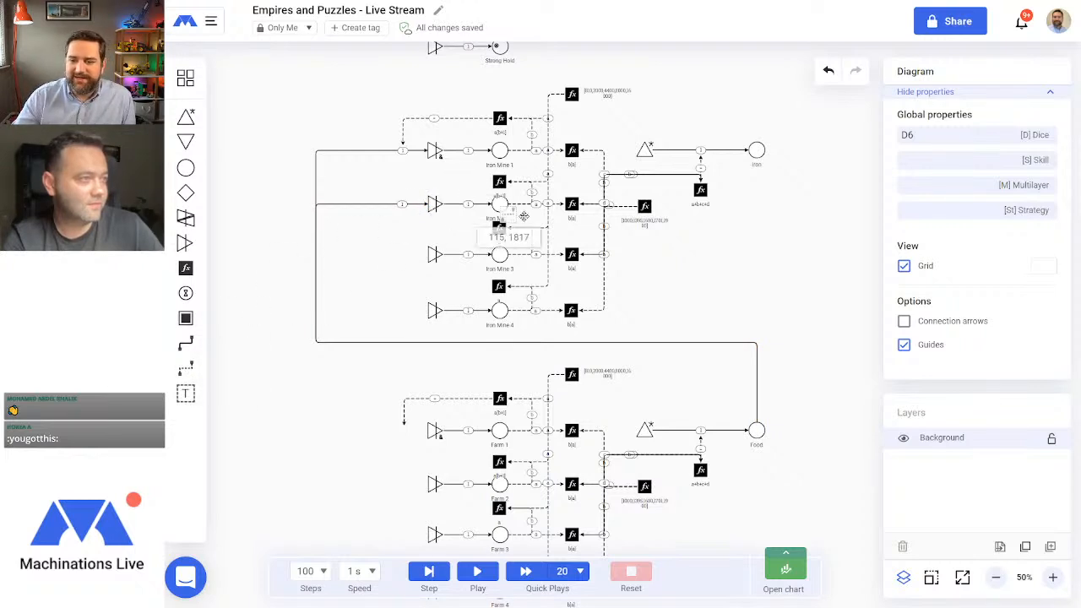
Step: Add a state connection from the register above Iron Mine 2 to its food connection and set its formula to =
left_click_drag(461, 184, 406, 203)
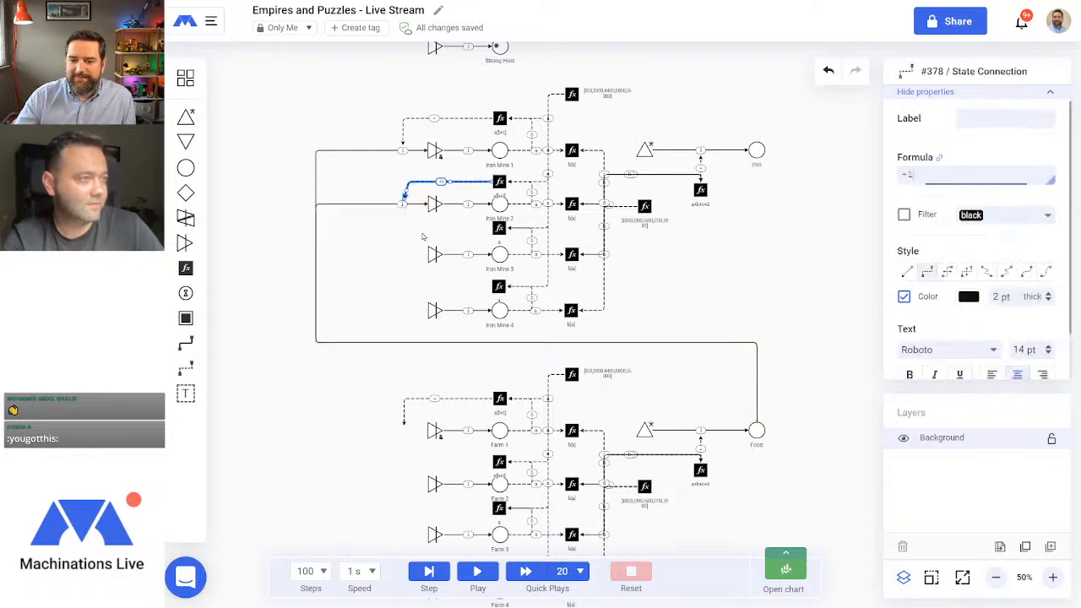
left_click(383, 270)
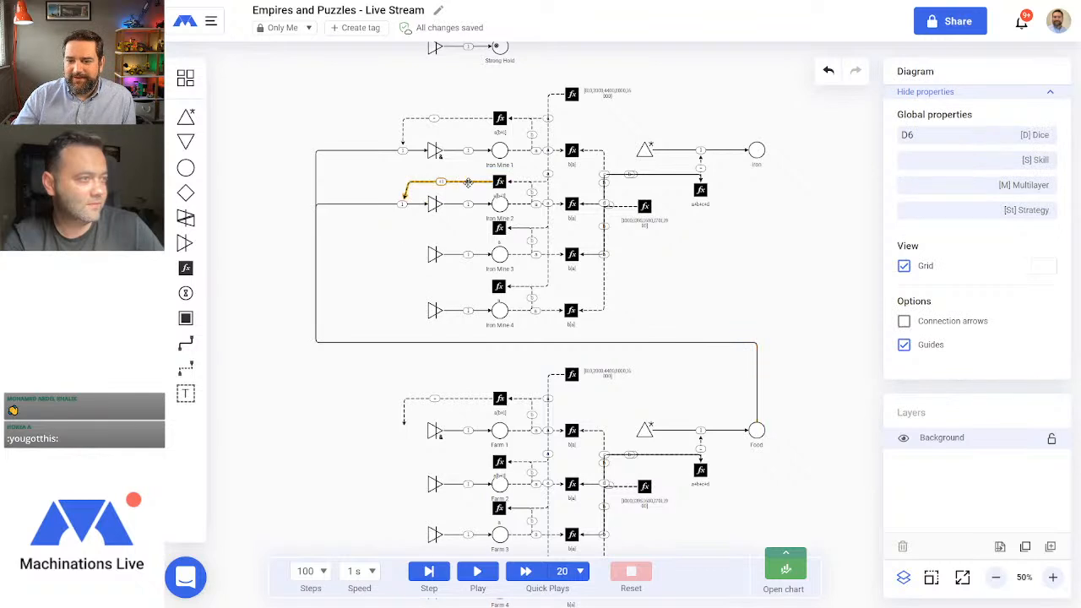
left_click(470, 182)
left_click_drag(916, 174, 845, 175)
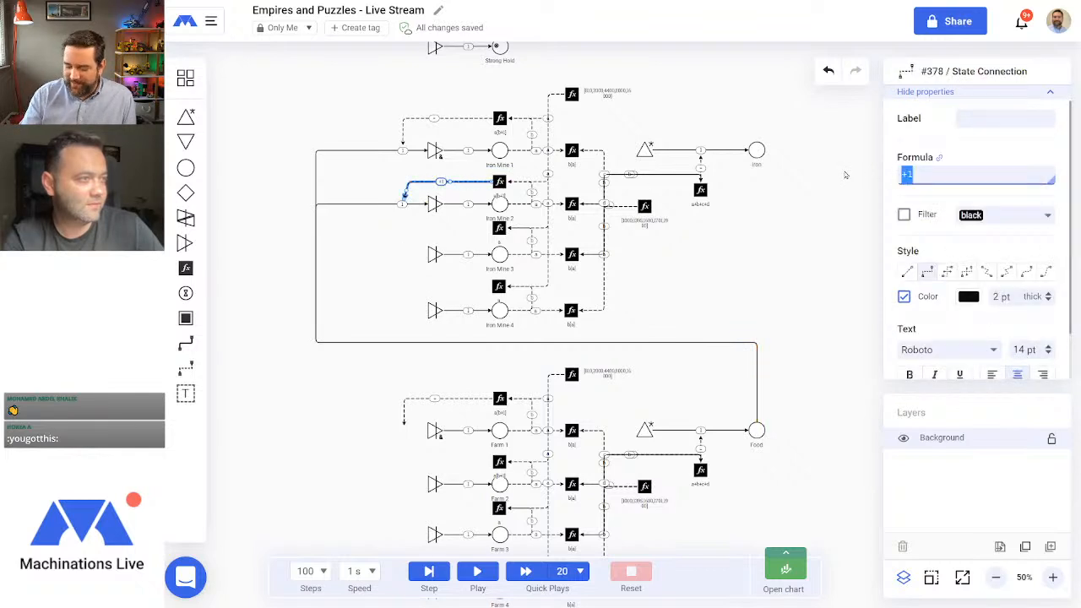
key("Return")
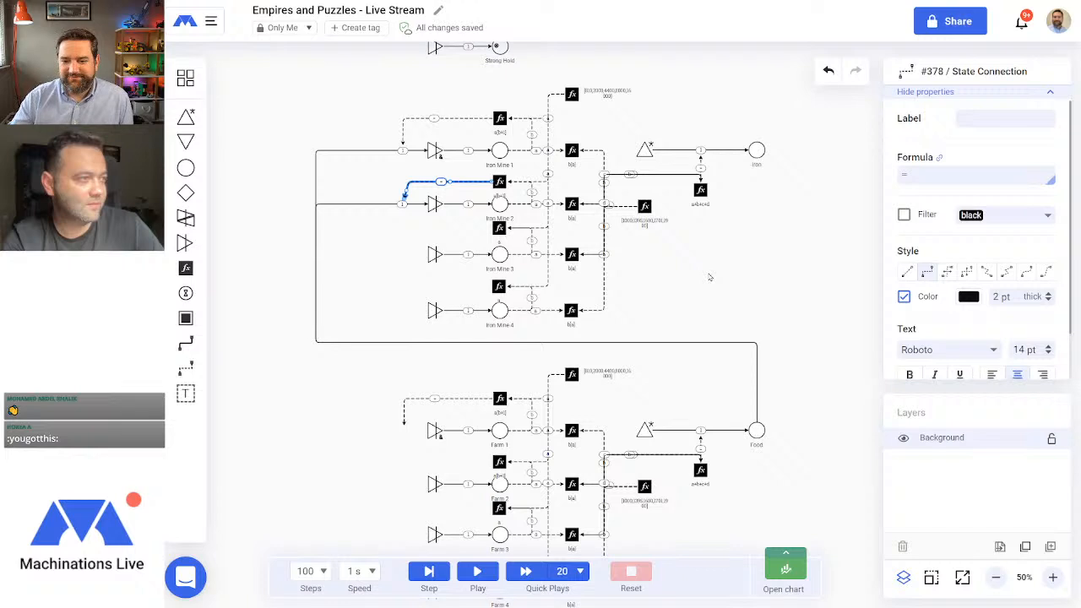
left_click(709, 277)
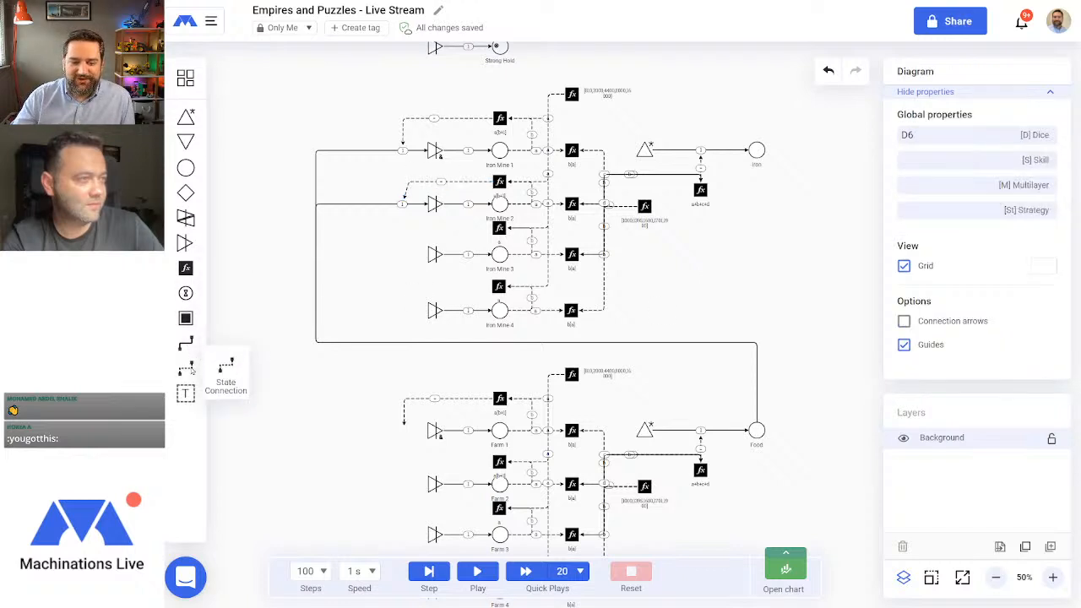
Step: Connect the Food pool to the Iron Mine 3 converter with a resource connection routed along the existing food line, its label beside the converter
left_click_drag(189, 346, 757, 431)
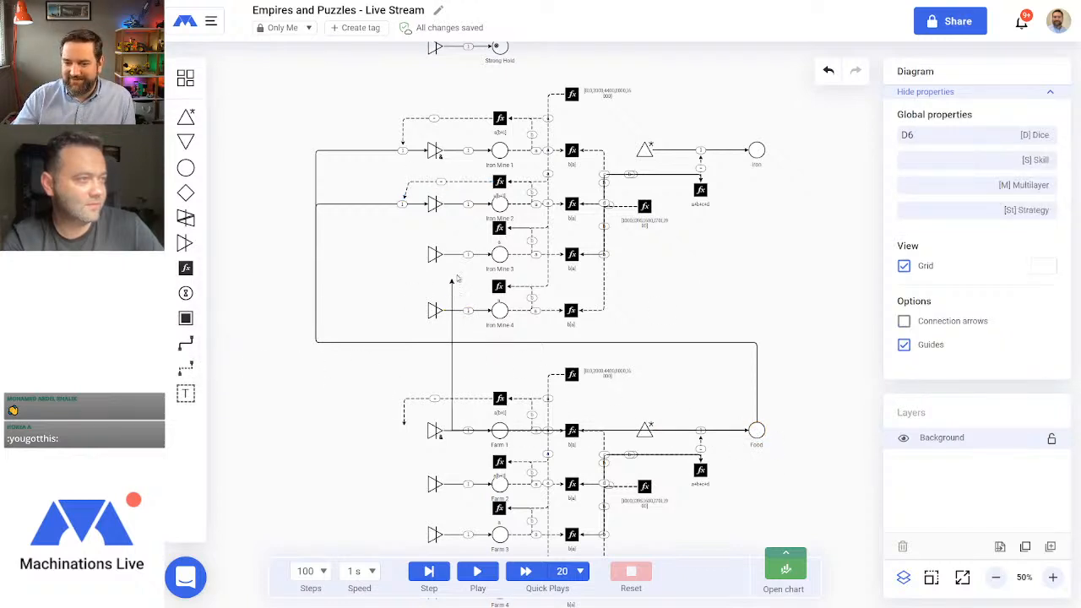
left_click(435, 255)
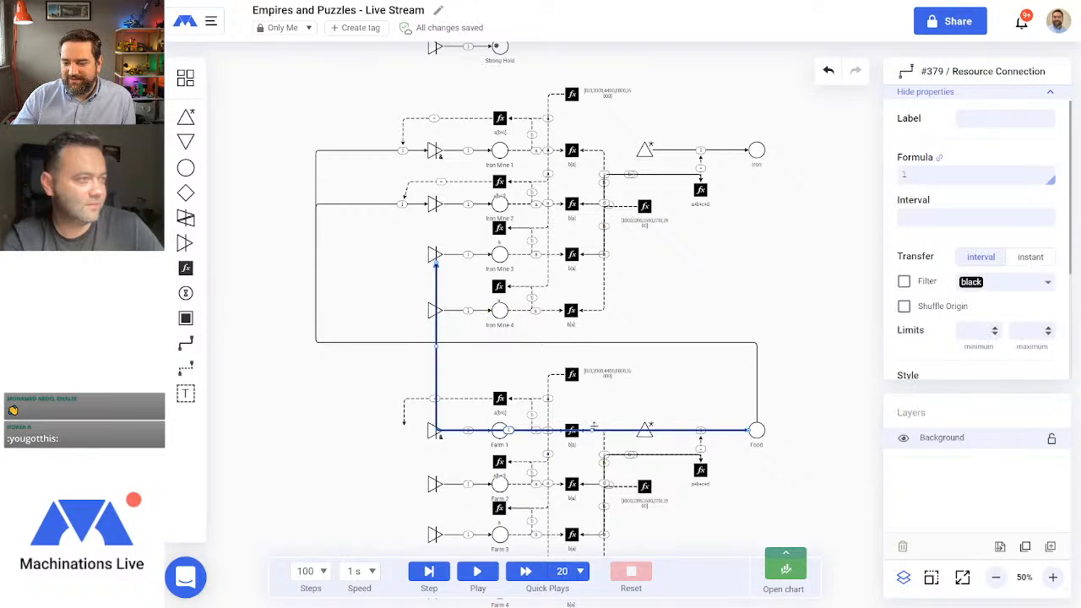
left_click_drag(593, 429, 597, 343)
left_click_drag(435, 303, 316, 308)
left_click_drag(474, 341, 438, 340)
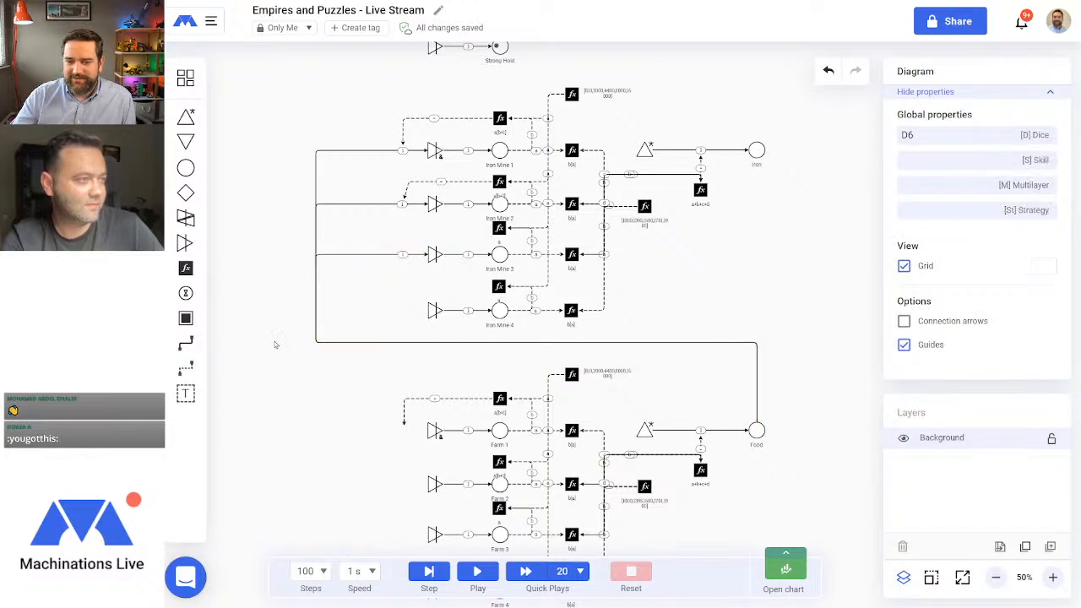
Step: Add a state connection from the register above Iron Mine 3 to its food connection with the formula =
left_click_drag(187, 368, 405, 252)
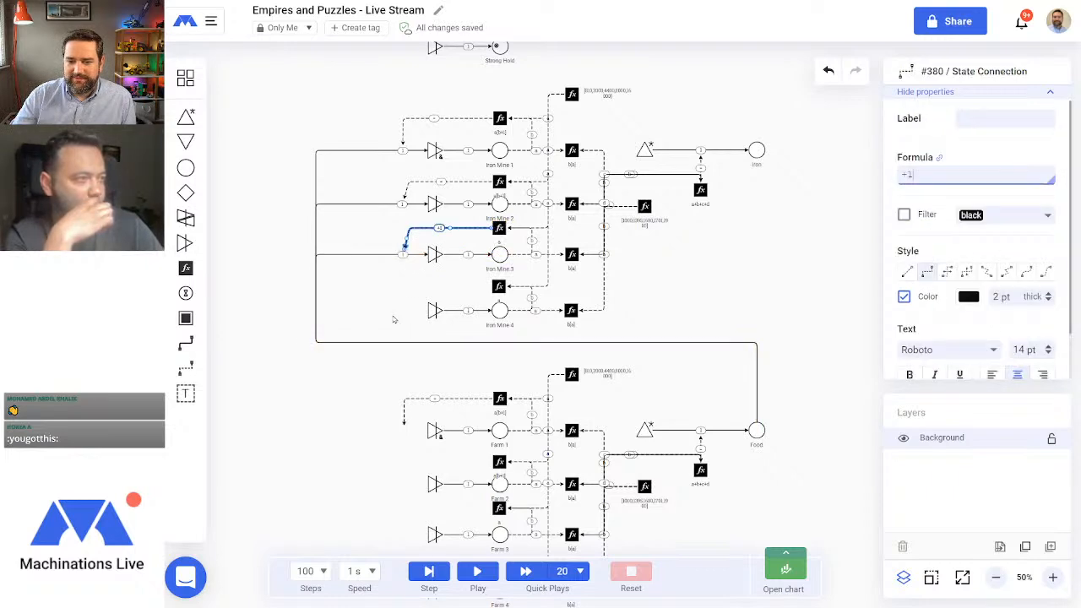
key("BackSpace")
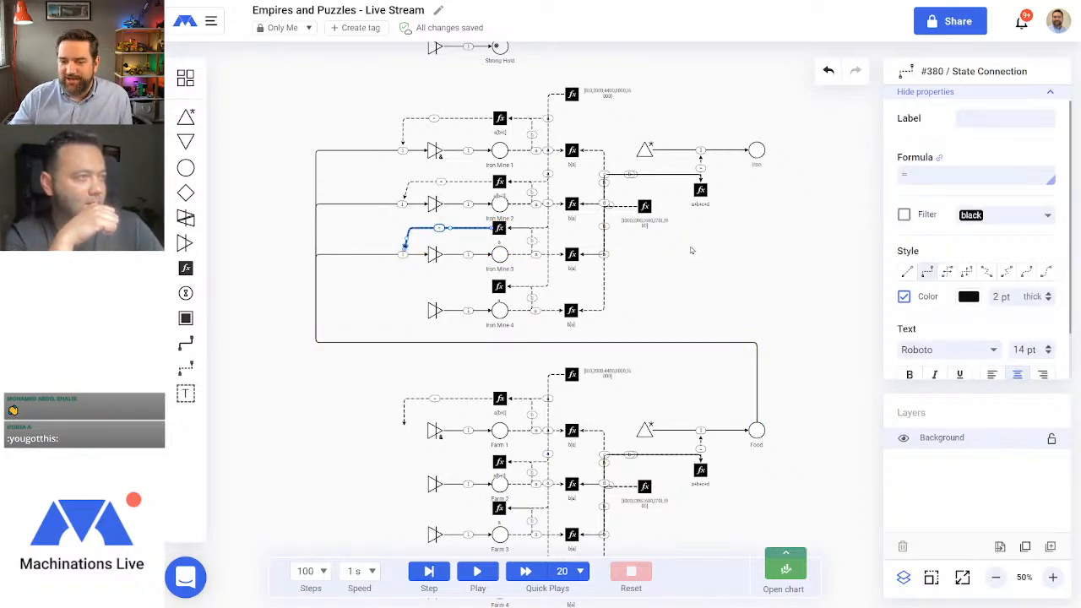
left_click(691, 250)
Step: Connect the Food pool to the Iron Mine 4 converter with a resource connection routed along the existing food line, its label beside the converter
left_click(192, 344)
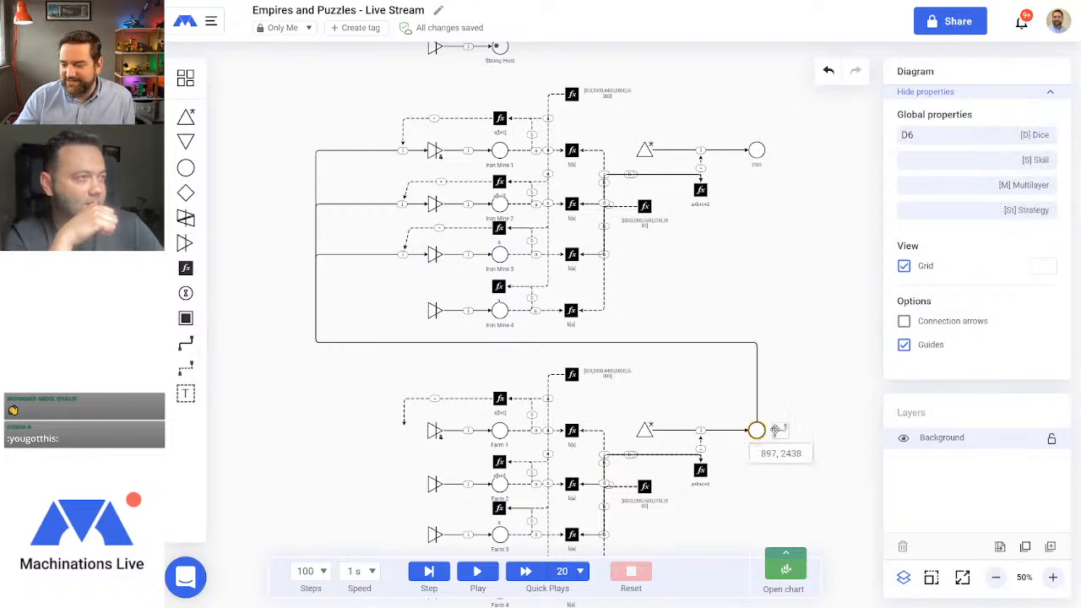
left_click_drag(757, 430, 434, 311)
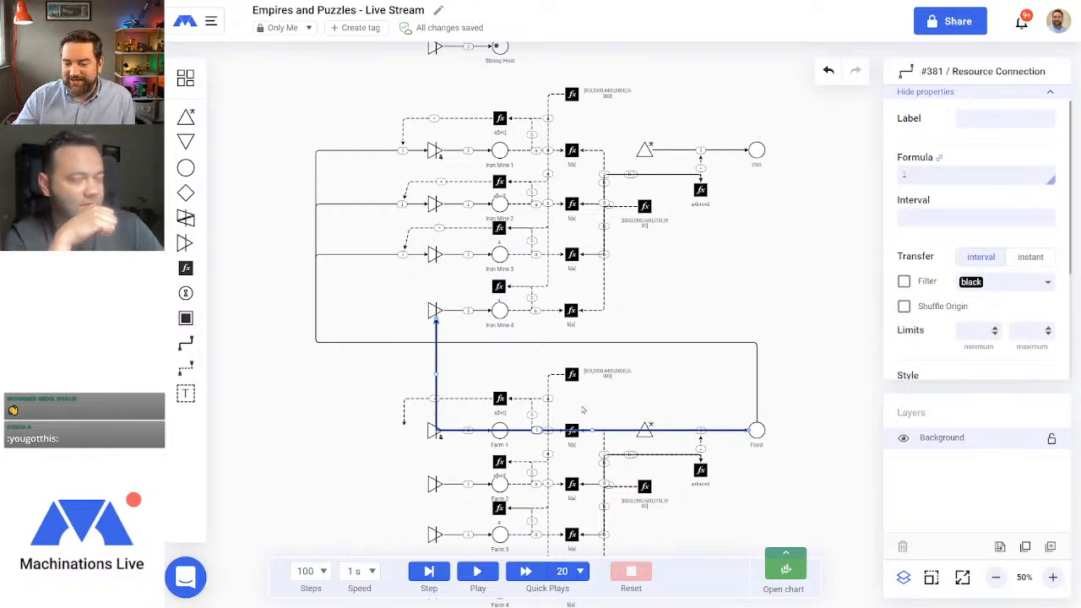
left_click_drag(603, 348, 315, 336)
left_click(606, 339)
left_click(598, 334)
left_click_drag(501, 342, 402, 310)
Step: Add a state connection from the register above Iron Mine 4 to its food connection with the formula =
left_click(193, 366)
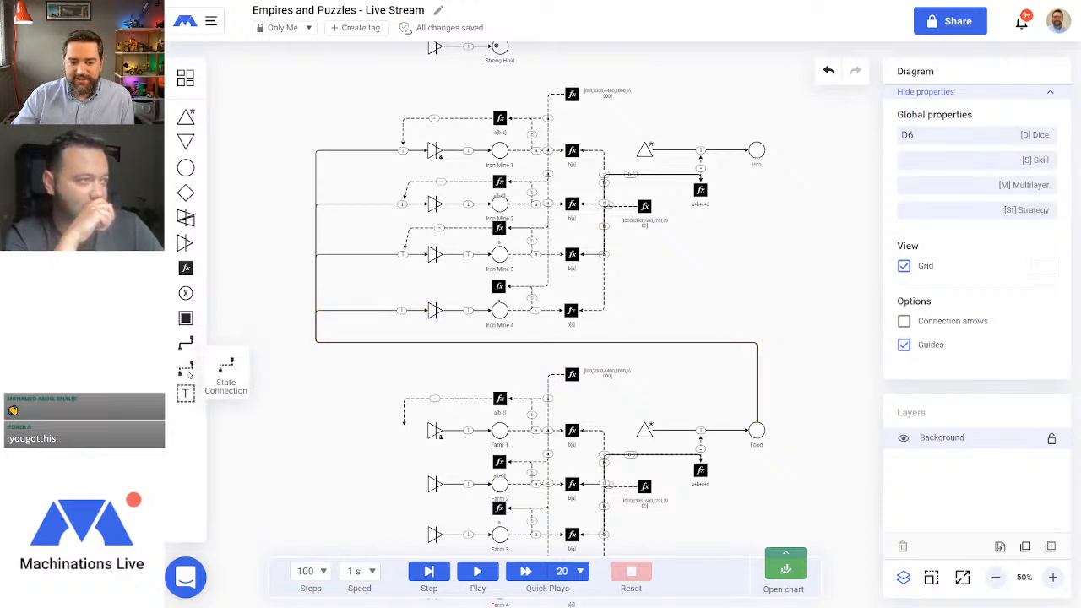
left_click_drag(499, 287, 402, 311)
left_click_drag(923, 178, 871, 183)
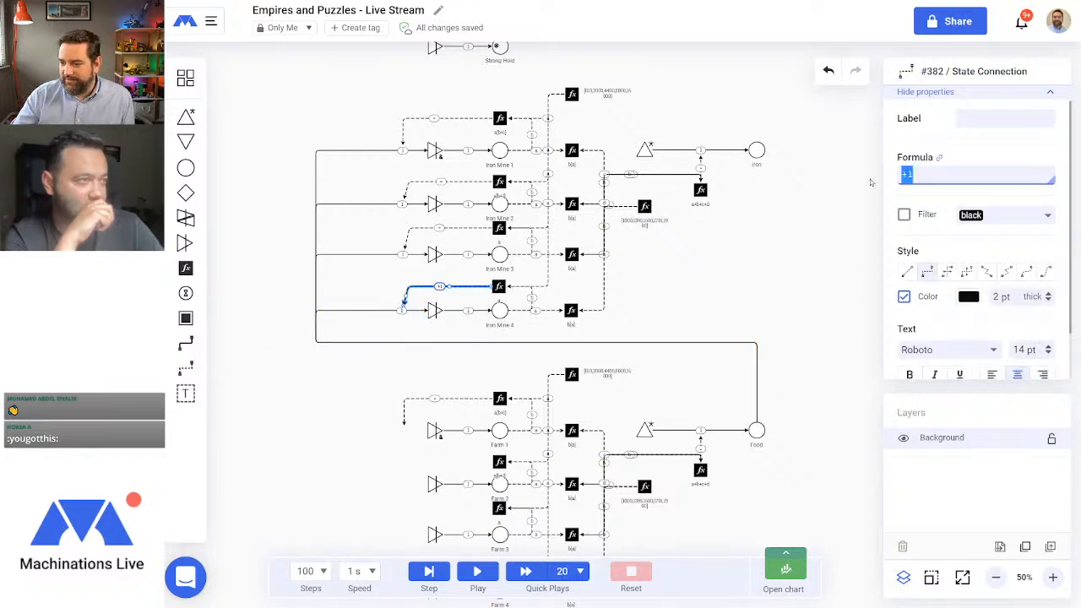
key("BackSpace")
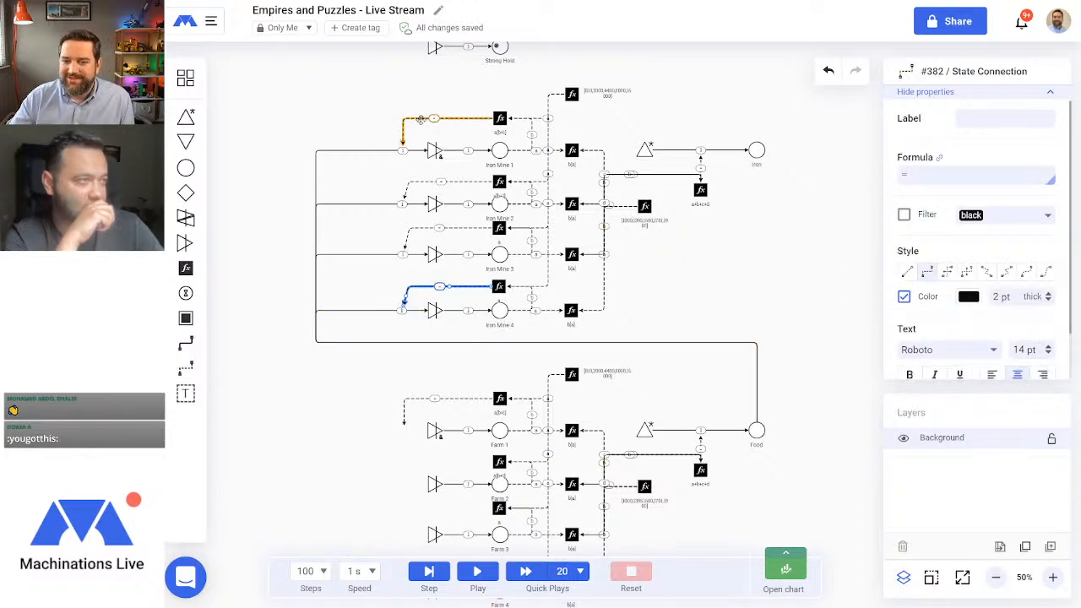
Step: Replace the state connection from the register above Iron Mine 1 to its food connection with a new one using the formula =
left_click(461, 118)
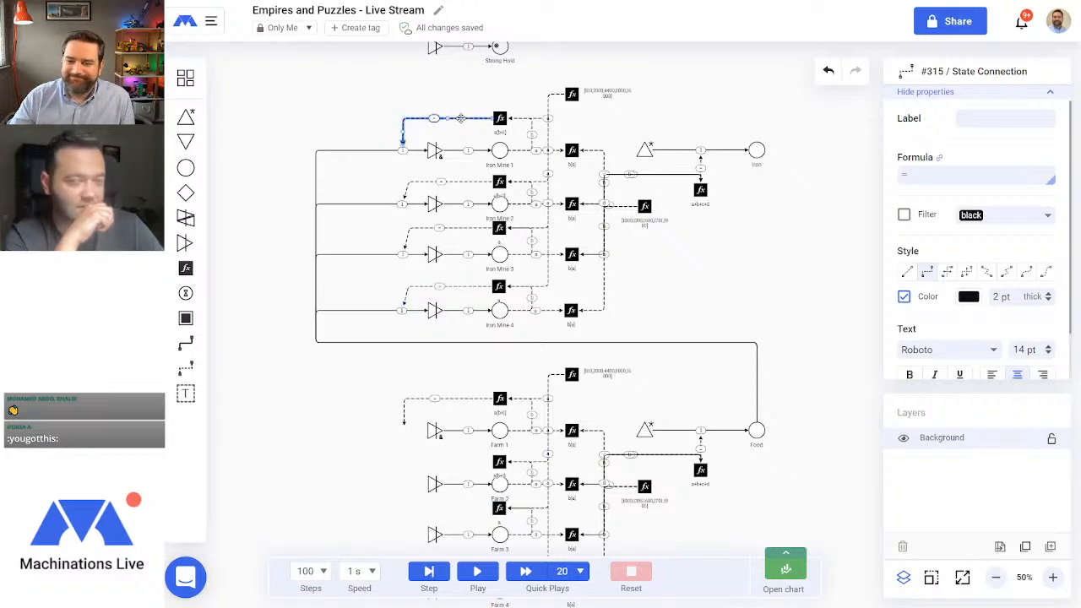
key("Delete")
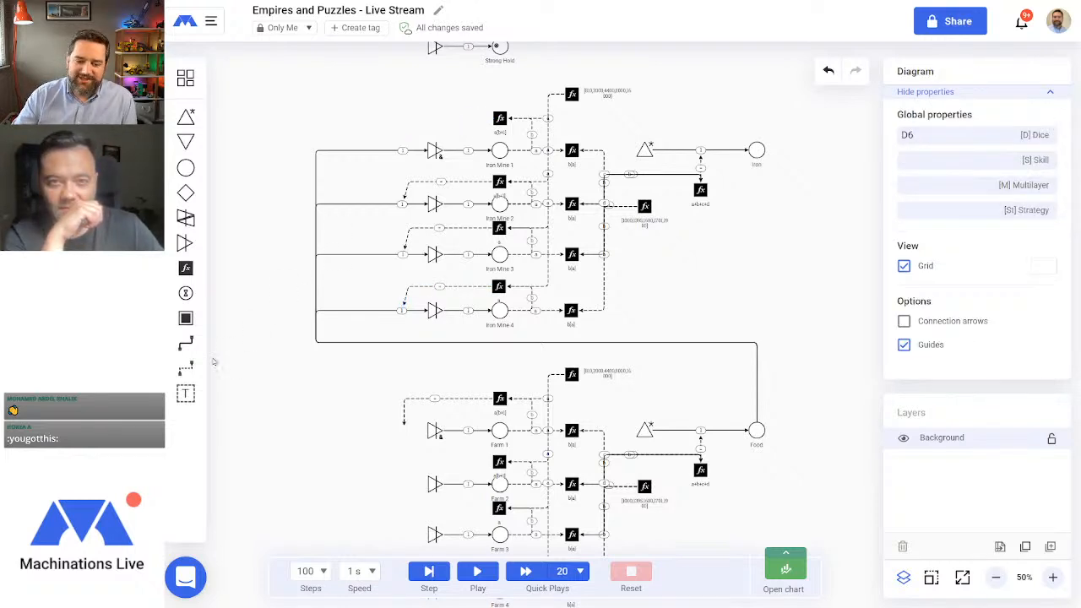
left_click(186, 367)
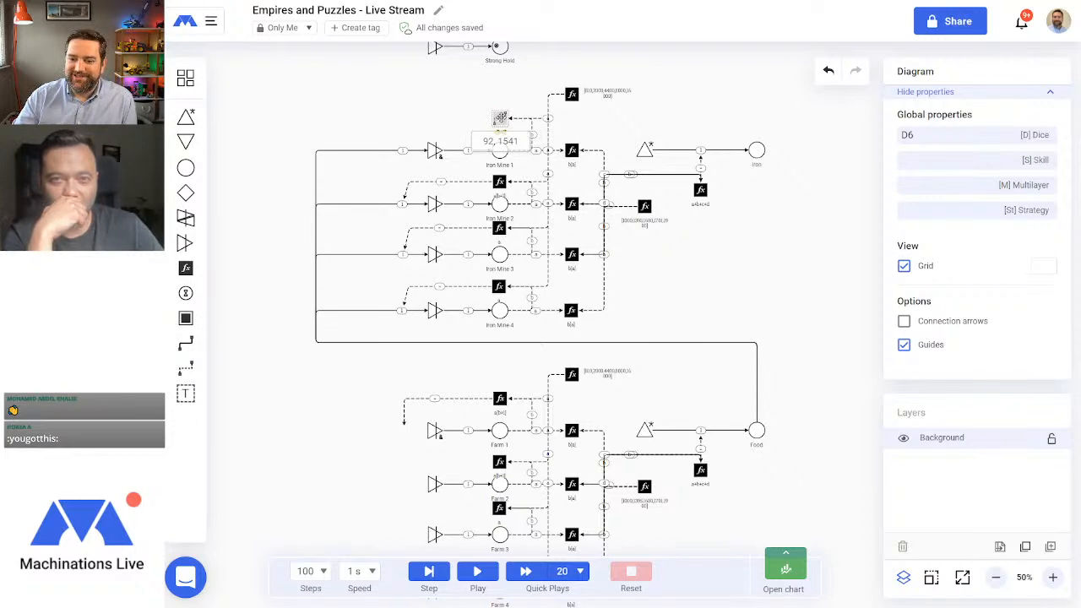
left_click_drag(499, 118, 405, 149)
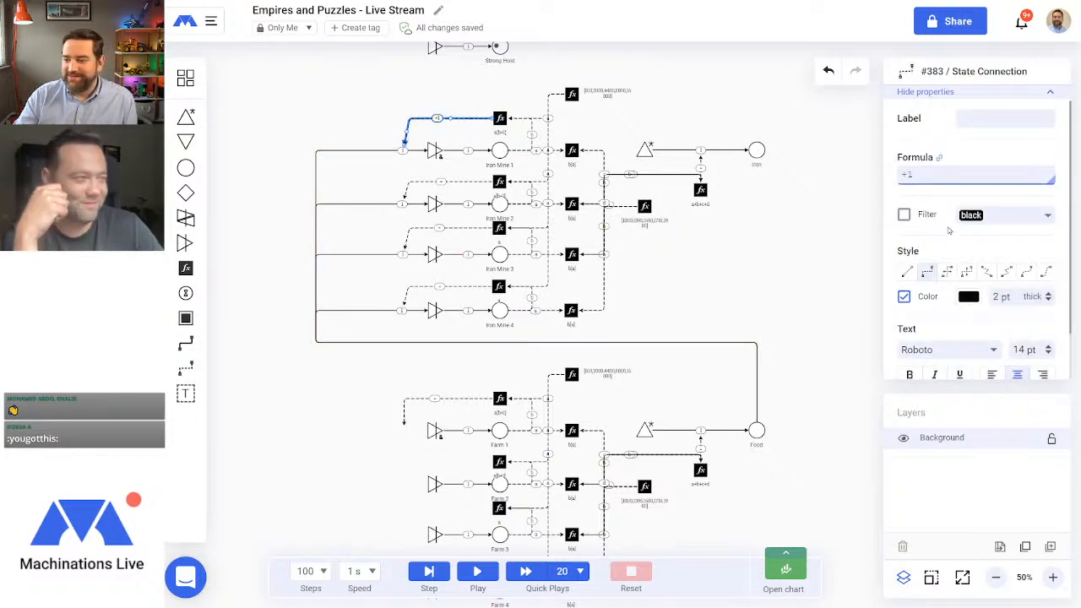
left_click_drag(928, 175, 881, 177)
type("=")
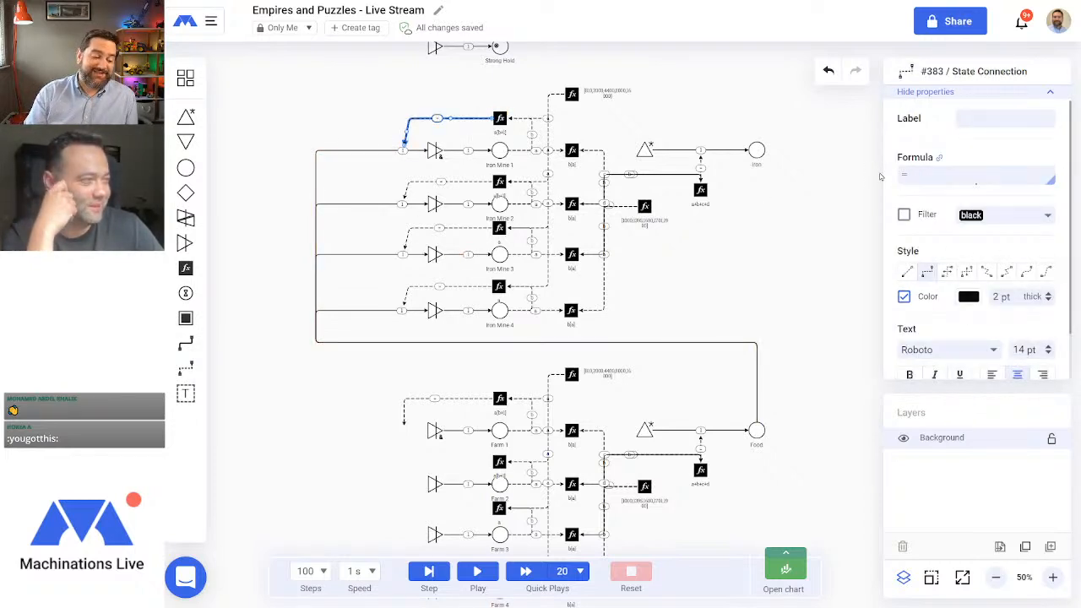
left_click(830, 266)
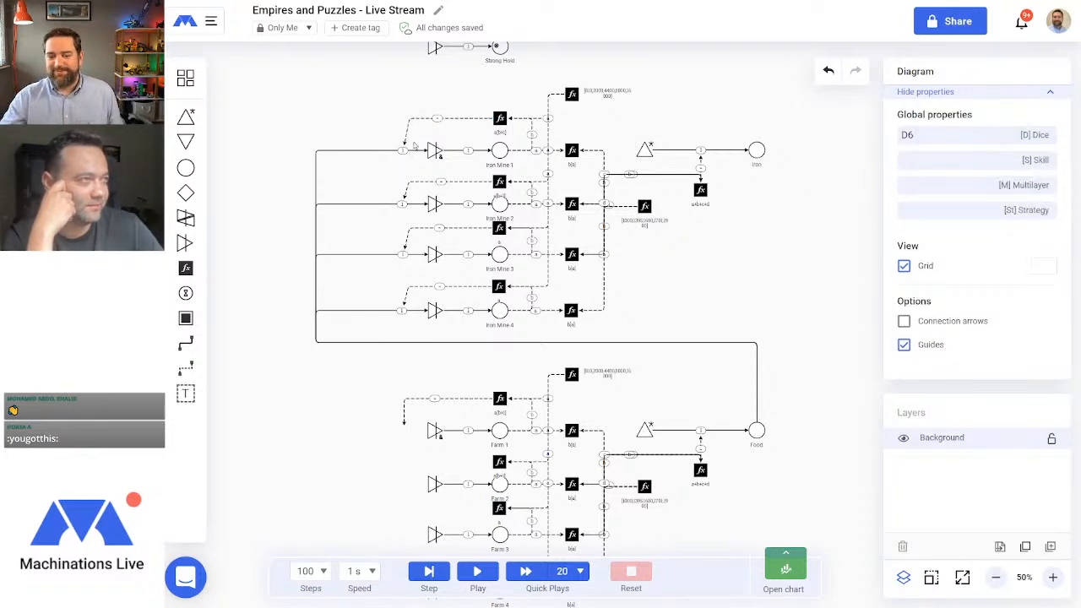
Step: Connect the Iron pool to the Farm 1 converter with a resource connection routed between the two networks, its label beside the converter
left_click_drag(811, 422, 799, 270)
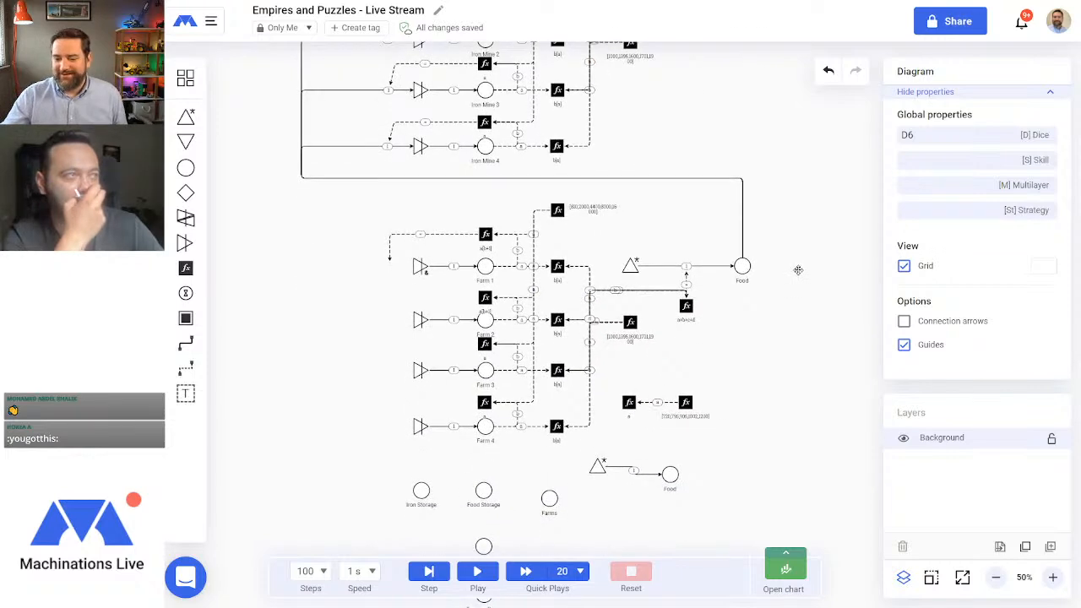
left_click(996, 577)
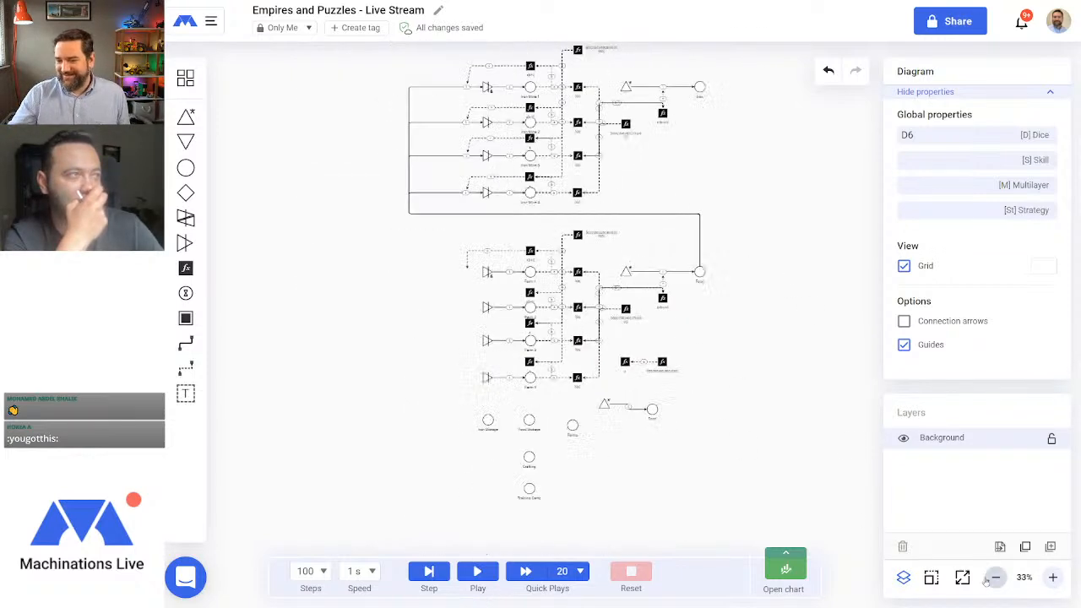
scroll(750, 302, "up", 1)
left_click(186, 344)
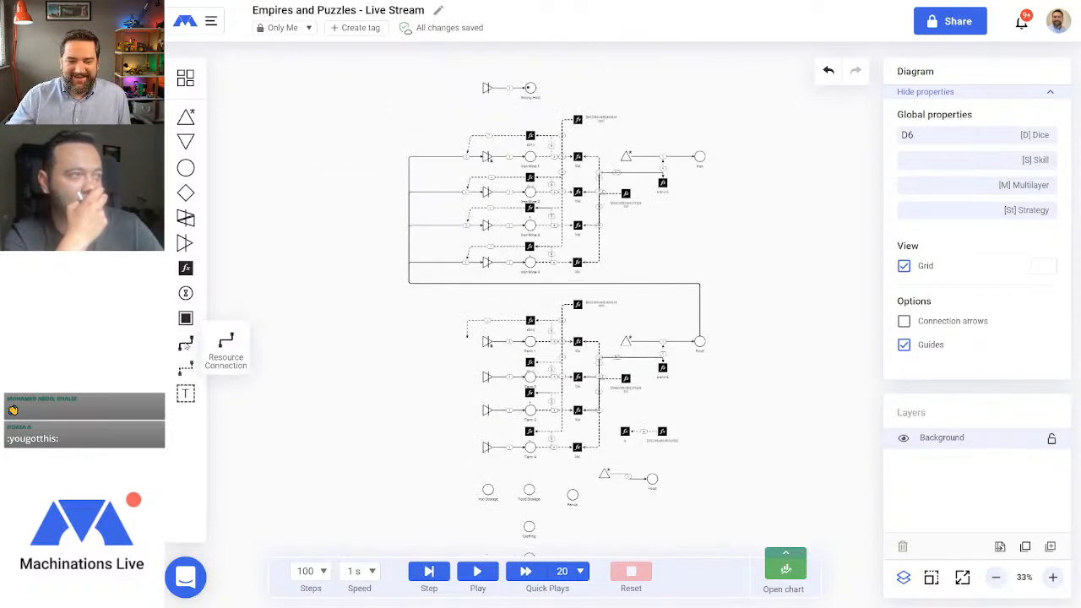
left_click_drag(699, 156, 487, 342)
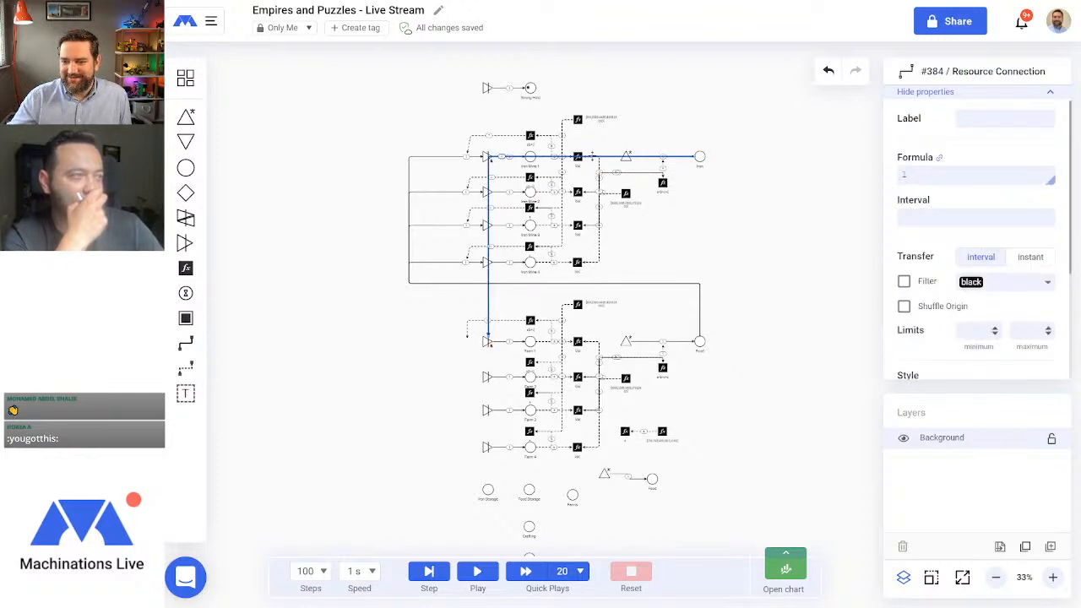
left_click_drag(583, 293, 583, 284)
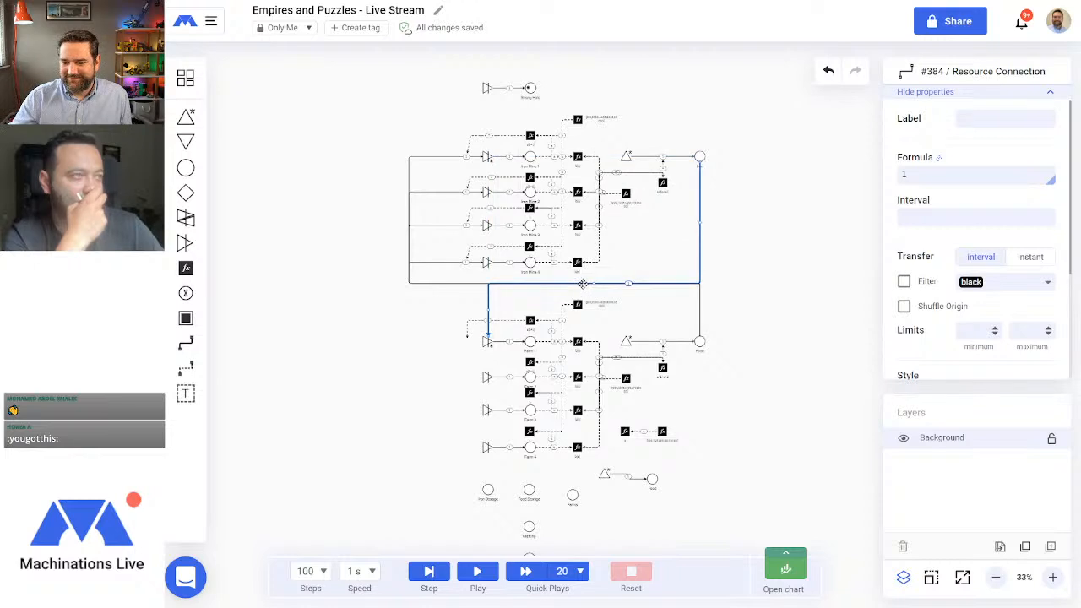
left_click_drag(486, 311, 409, 312)
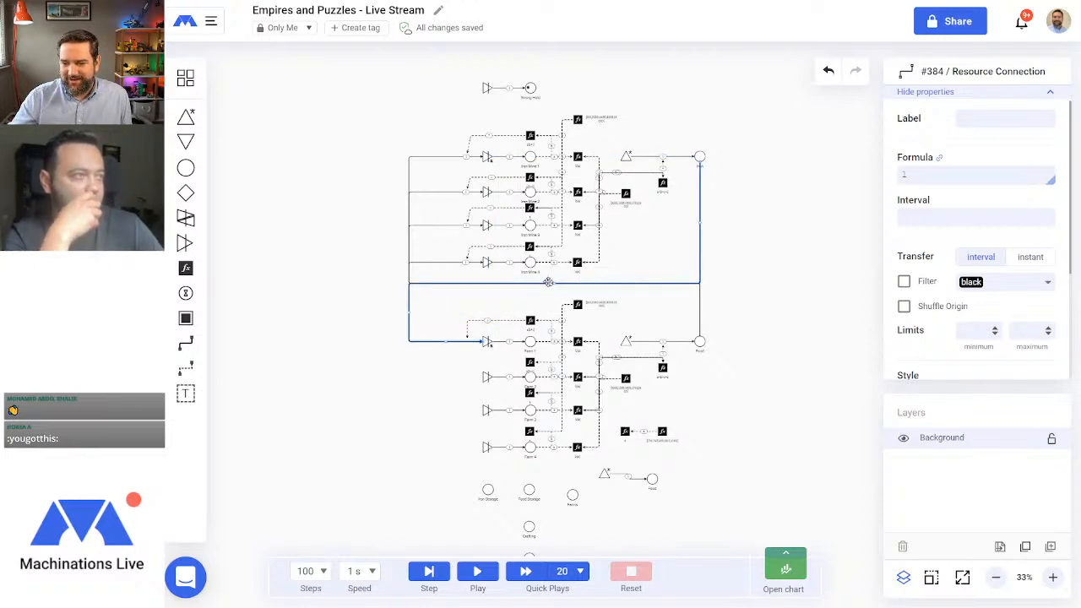
left_click(472, 282)
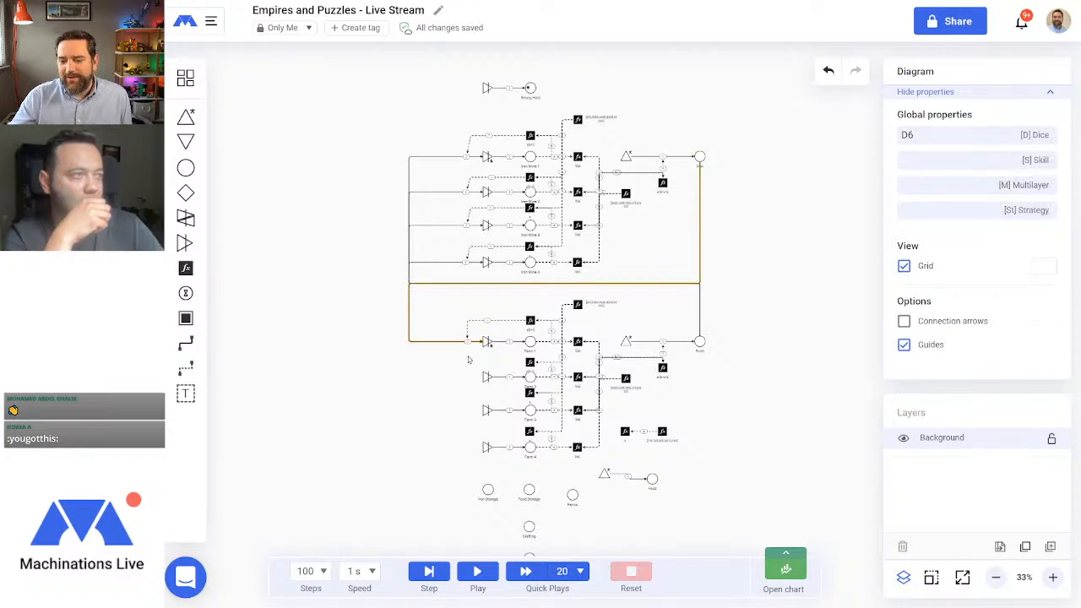
Step: Attach the state connection of the register above Farm 1 to the iron connection entering the Farm 1 converter
left_click(1053, 576)
left_click_drag(812, 476, 816, 444)
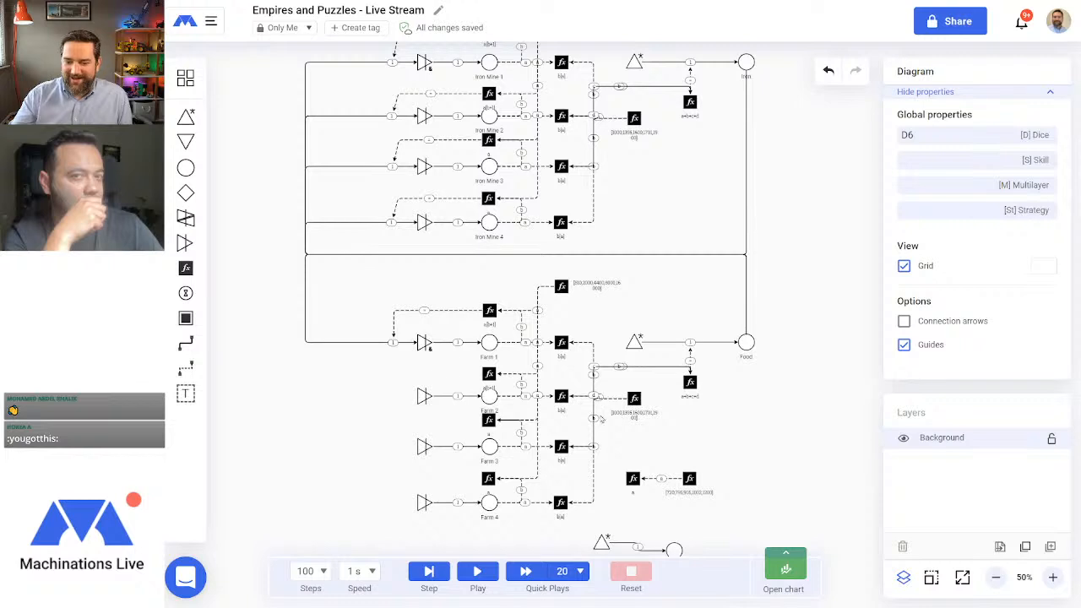
left_click(394, 325)
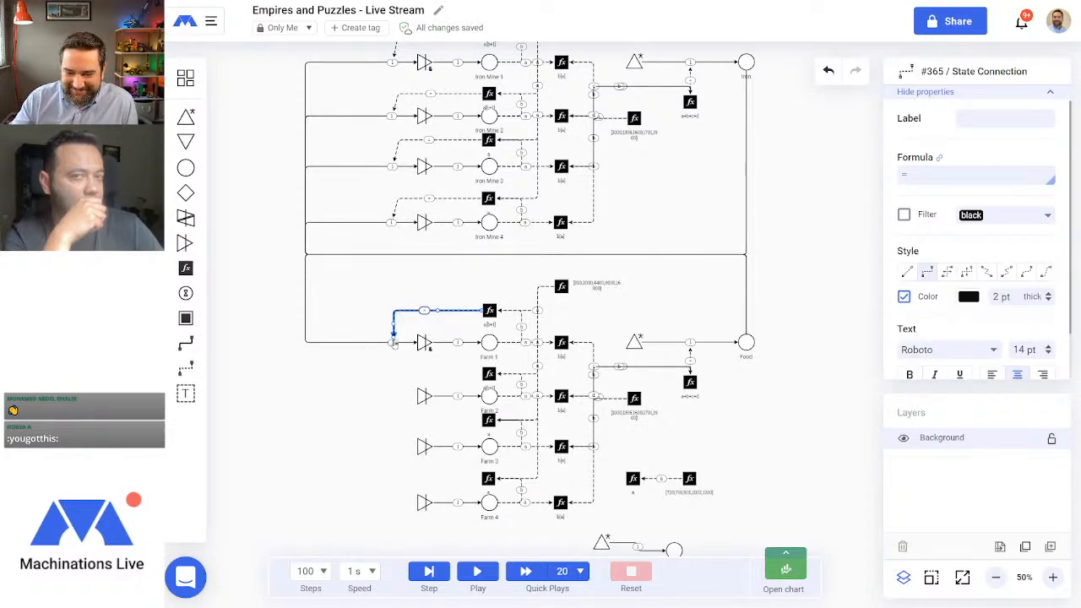
left_click(402, 386)
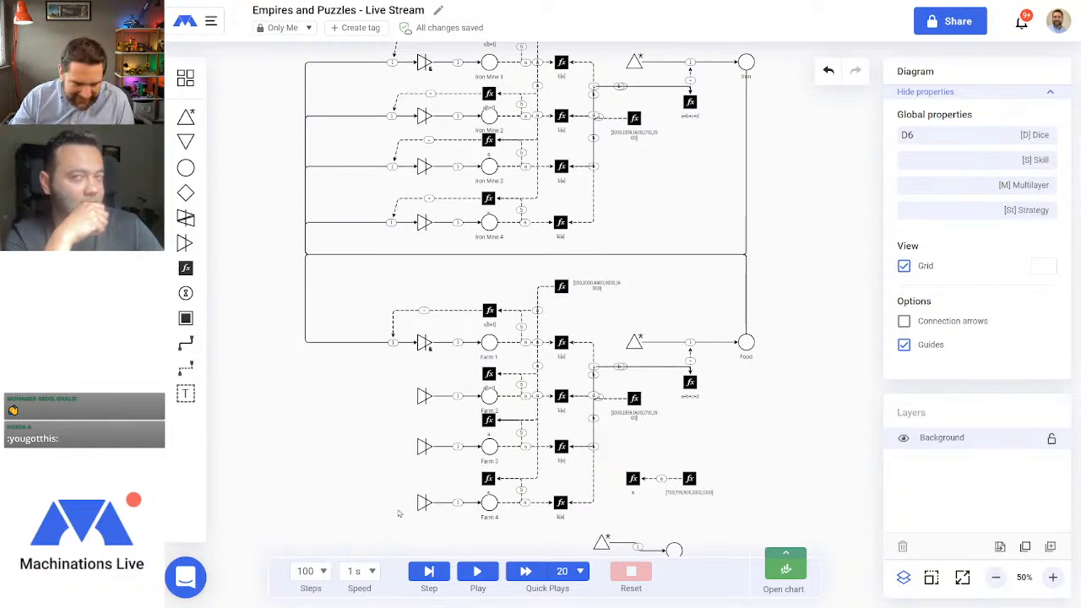
Step: Connect the Iron pool to the Farm 2 converter with a resource connection routed between the two networks, its label beside the converter
left_click(185, 344)
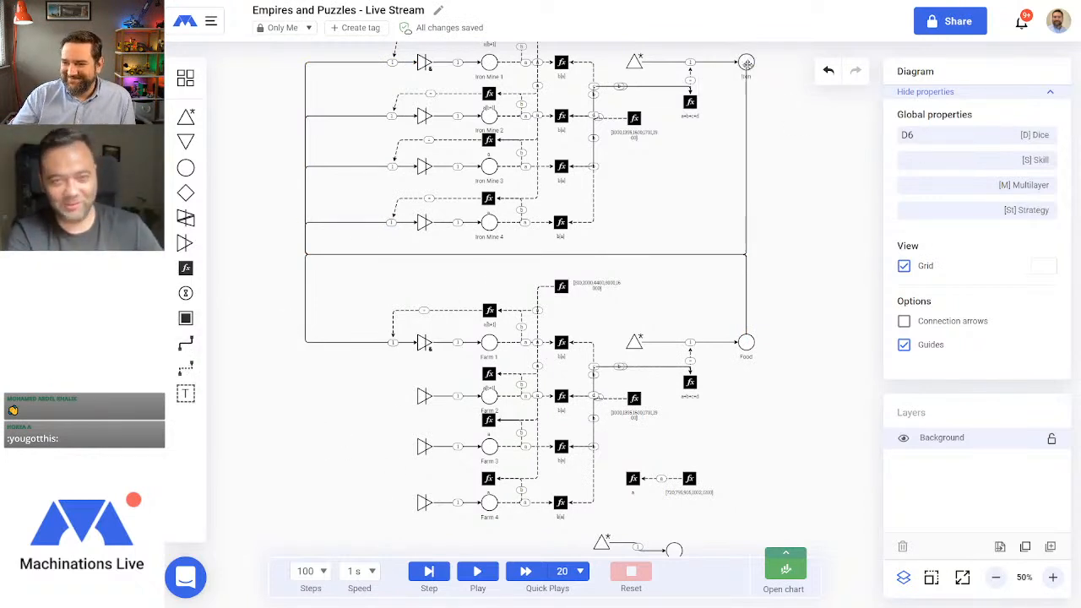
left_click_drag(746, 63, 423, 396)
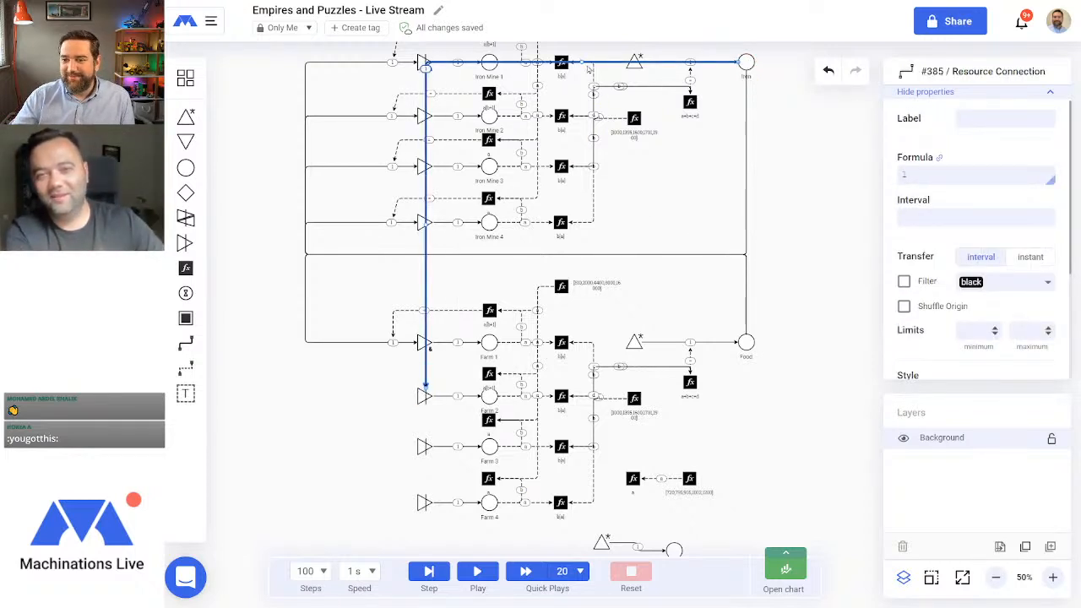
left_click_drag(581, 61, 581, 253)
left_click_drag(426, 322, 306, 342)
left_click(325, 450)
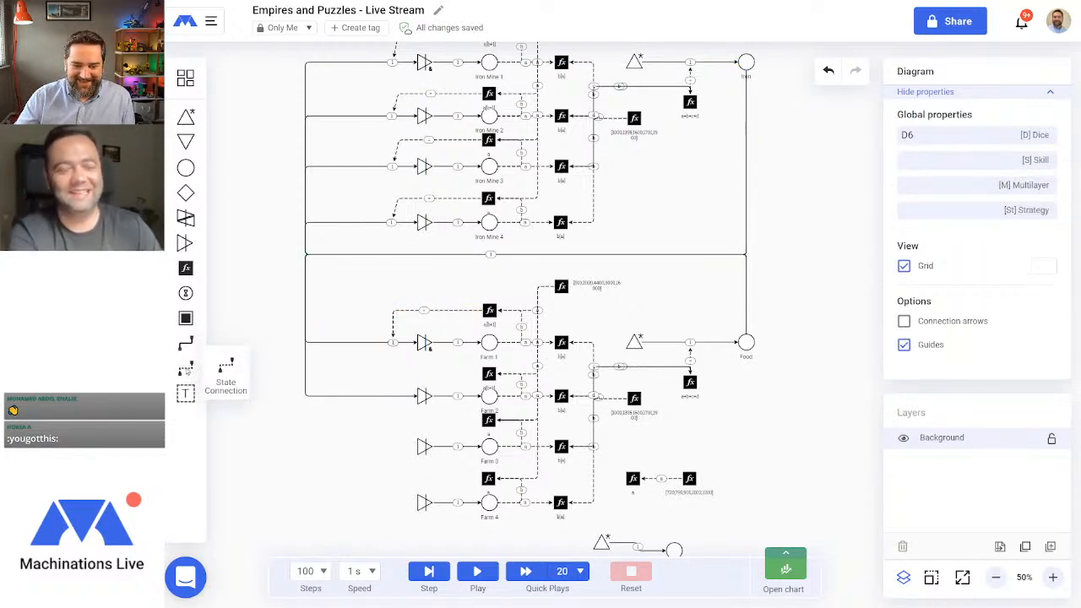
left_click_drag(190, 370, 490, 253)
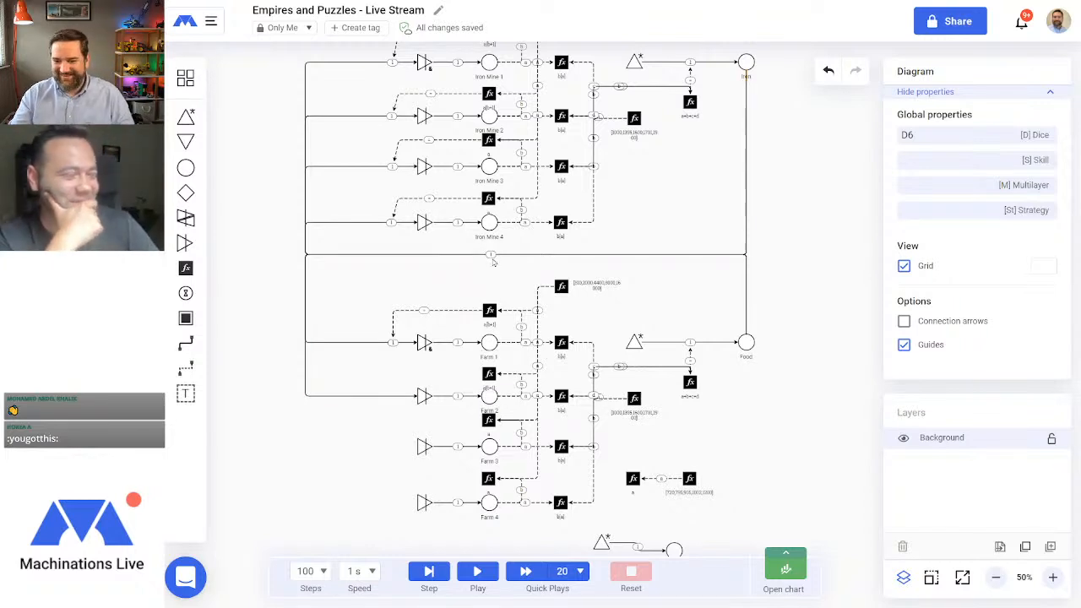
Step: Add a state connection from the register above Farm 2 to the iron connection entering its converter, with the formula =
left_click_drag(186, 369, 471, 376)
left_click(394, 396)
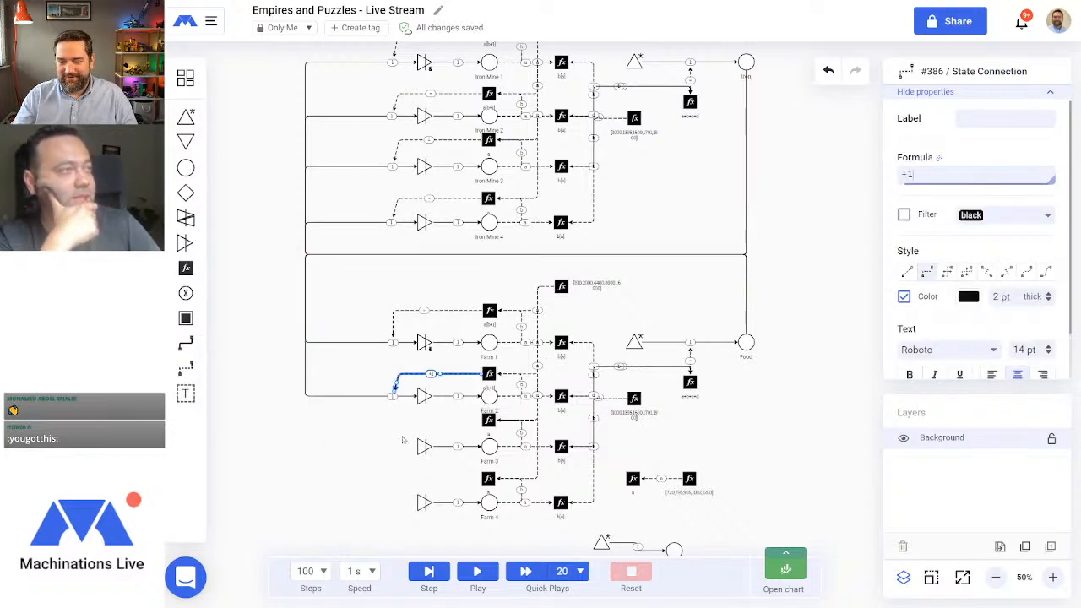
left_click(399, 439)
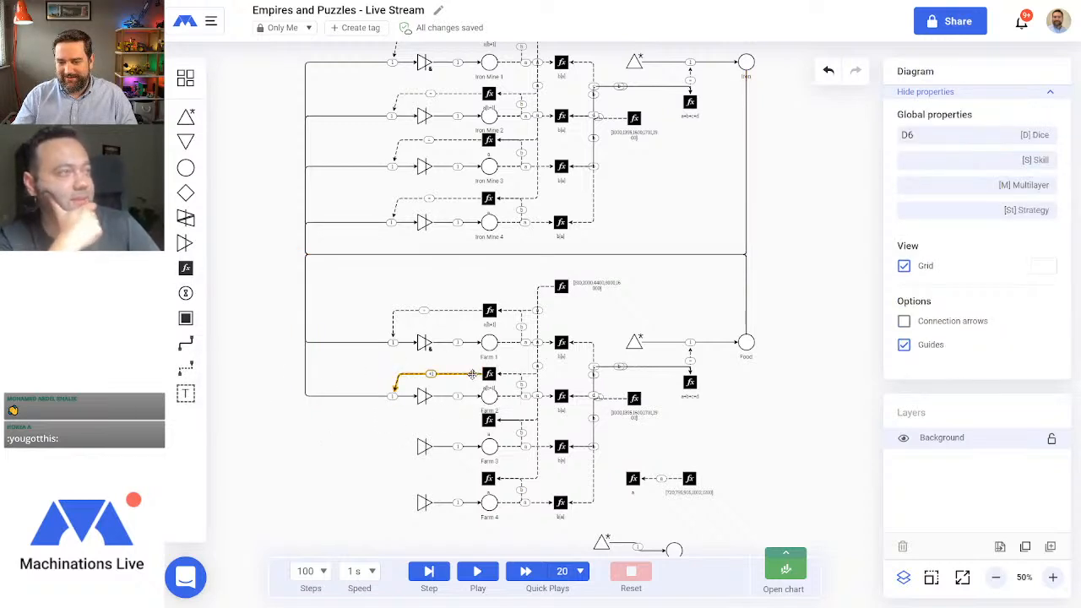
left_click(474, 374)
left_click_drag(923, 175, 881, 179)
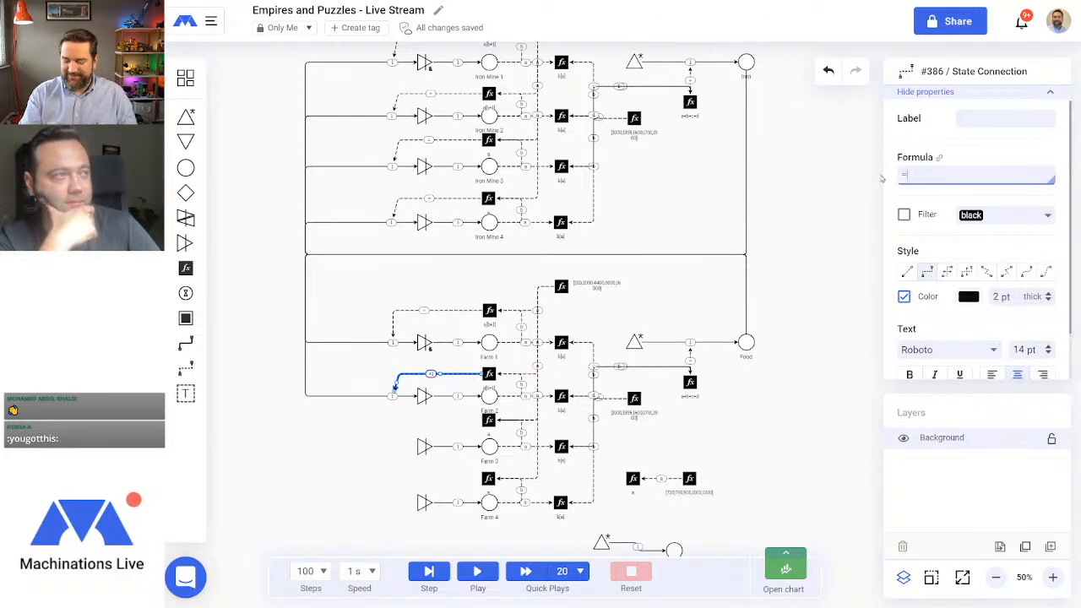
key("Return")
left_click(799, 422)
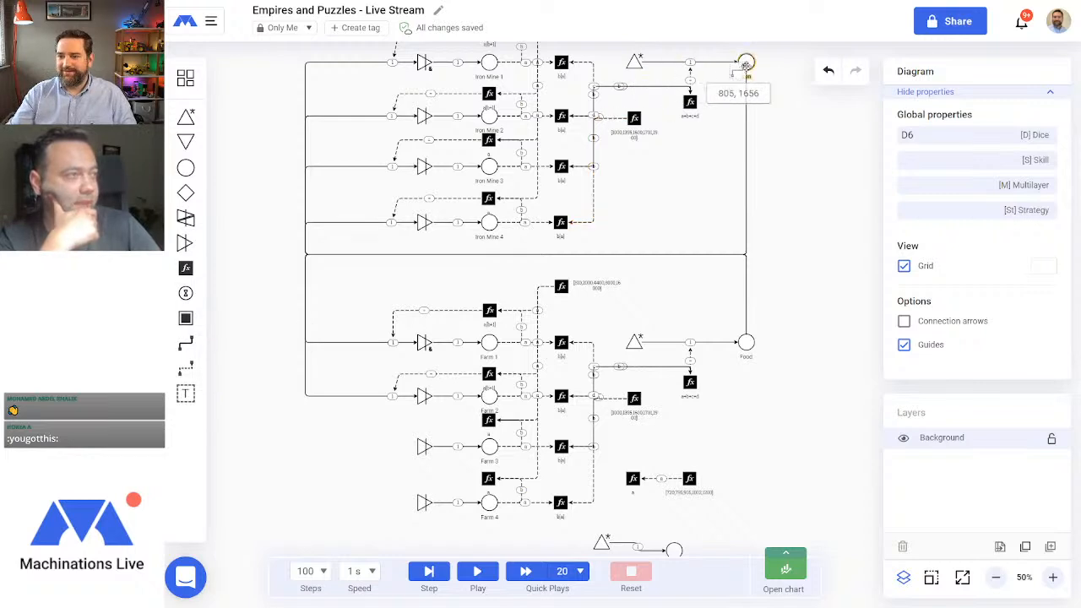
Step: Connect the Iron pool to the Farm 3 converter with a resource connection along the shared route, its label beside the converter
mouse_move(748, 61)
left_mouse_down()
mouse_move(507, 430)
mouse_move(424, 441)
left_mouse_up()
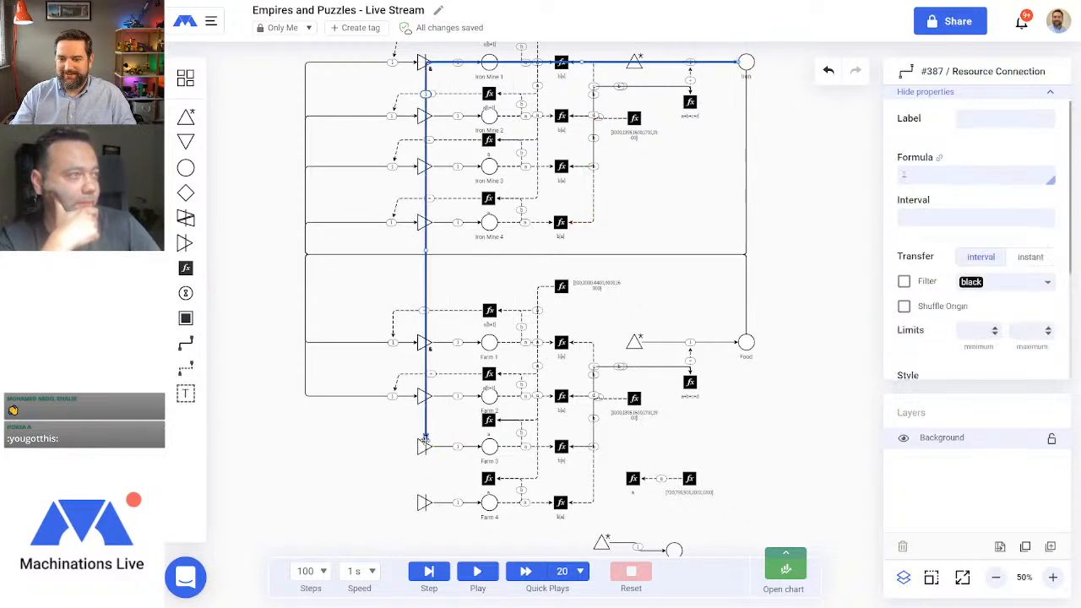
left_click_drag(580, 62, 586, 254)
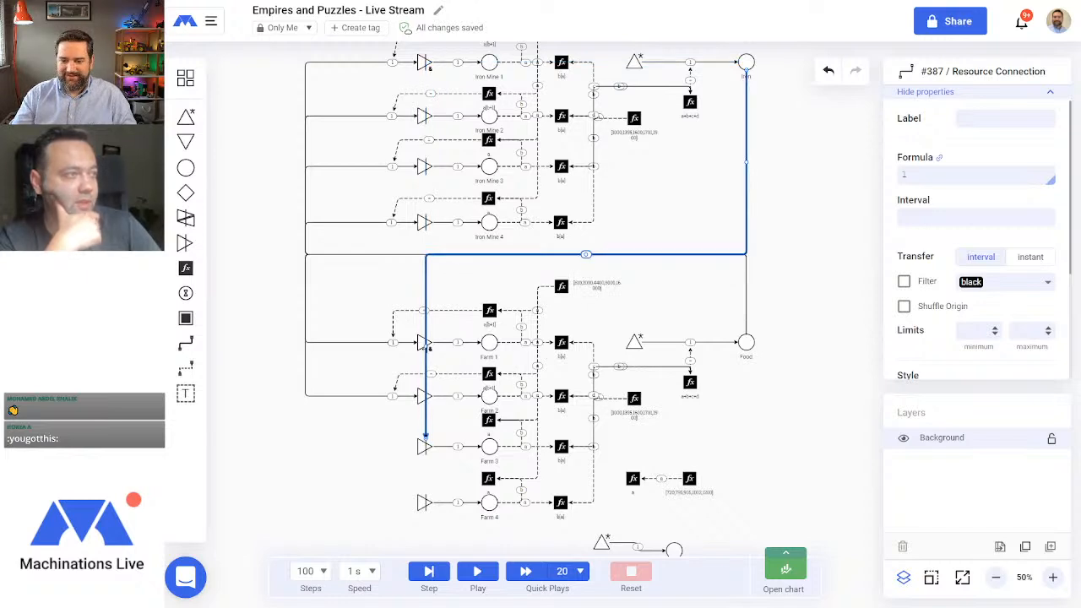
left_click_drag(426, 347, 306, 376)
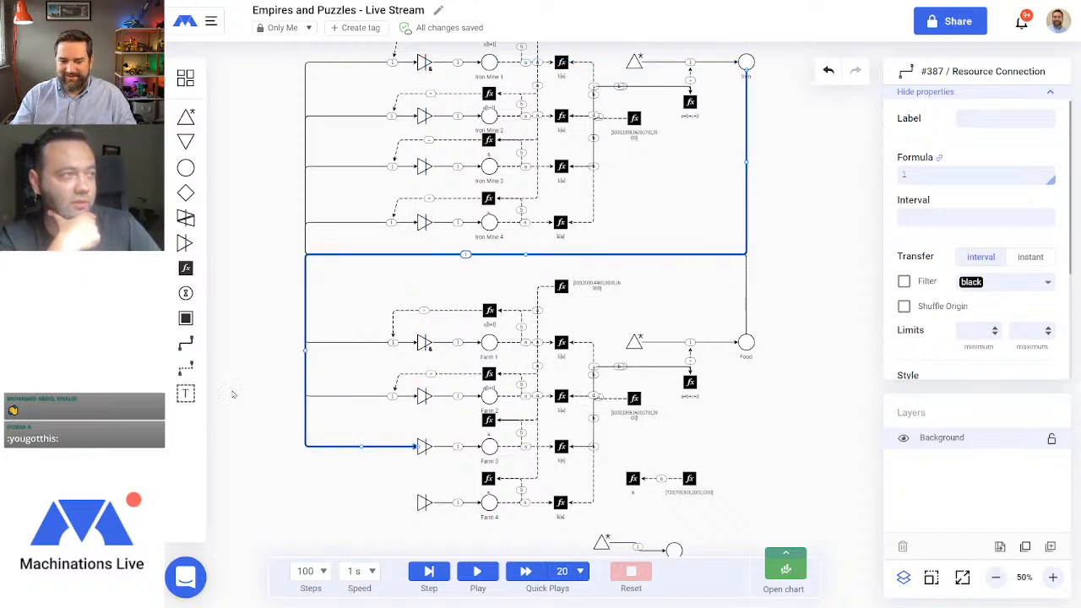
left_click(323, 422)
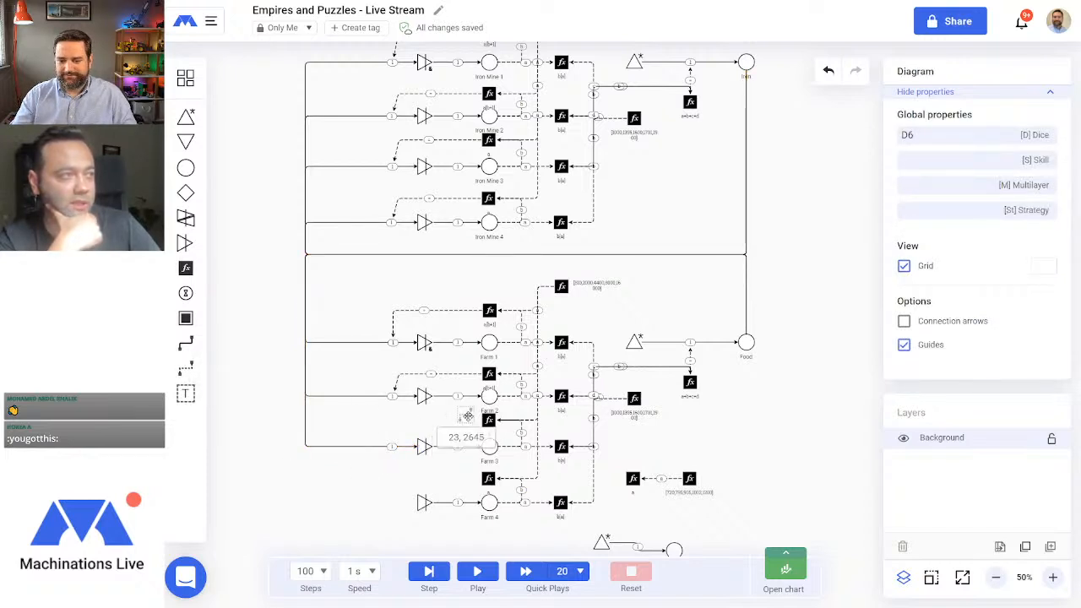
Step: Add a state connection from the register above Farm 3 to the iron connection entering its converter, with the formula =
left_click(394, 448)
left_click_drag(929, 174, 870, 180)
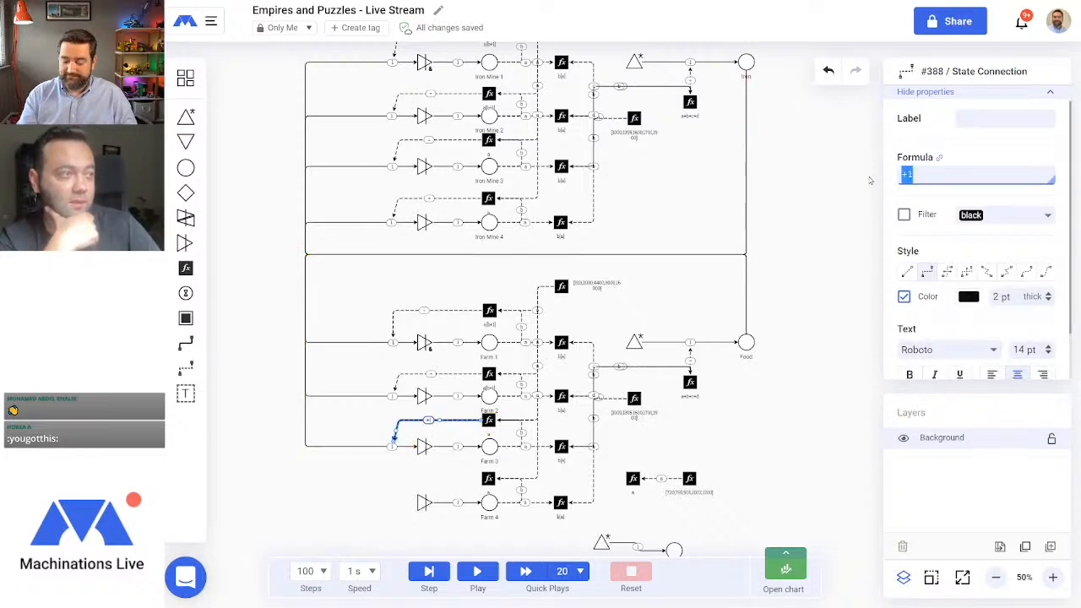
key("BackSpace")
left_click(792, 411)
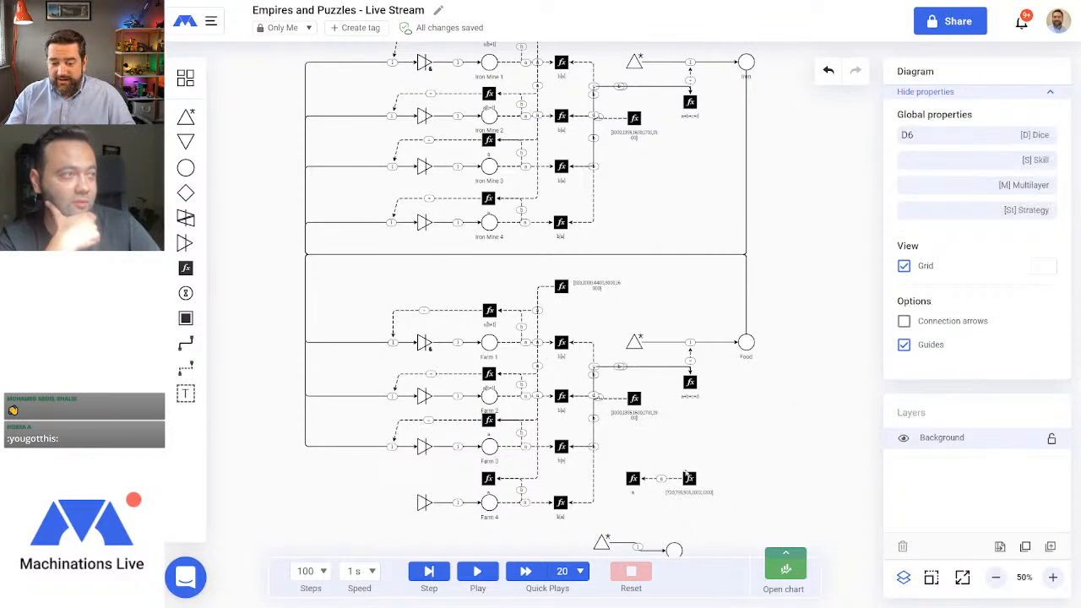
Step: Connect the Iron pool to the Farm 4 converter with a resource connection along the shared route, its label beside the converter
left_click(185, 343)
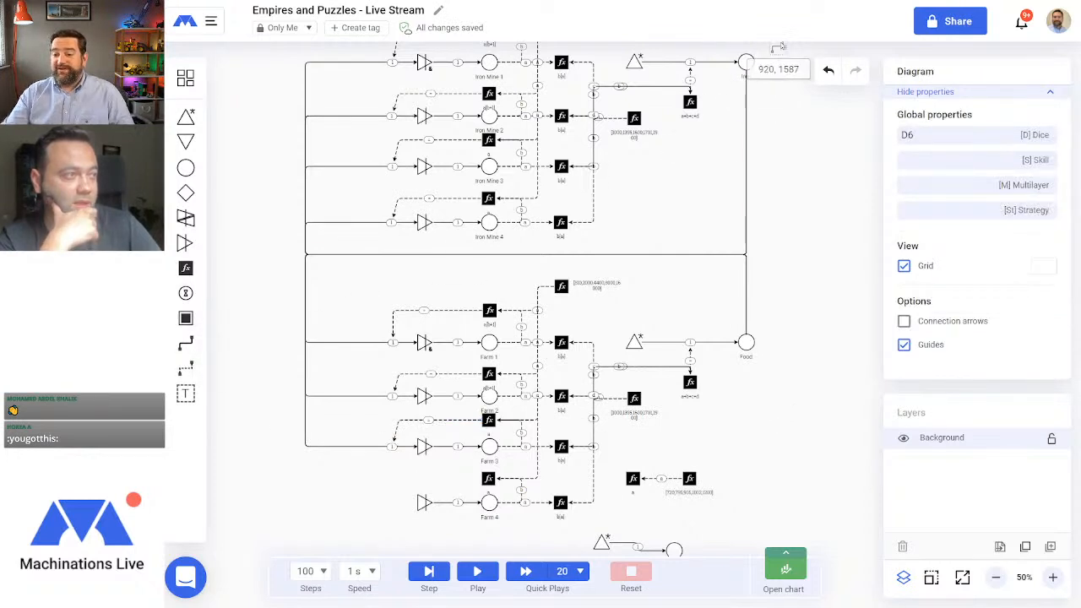
left_click_drag(748, 61, 422, 500)
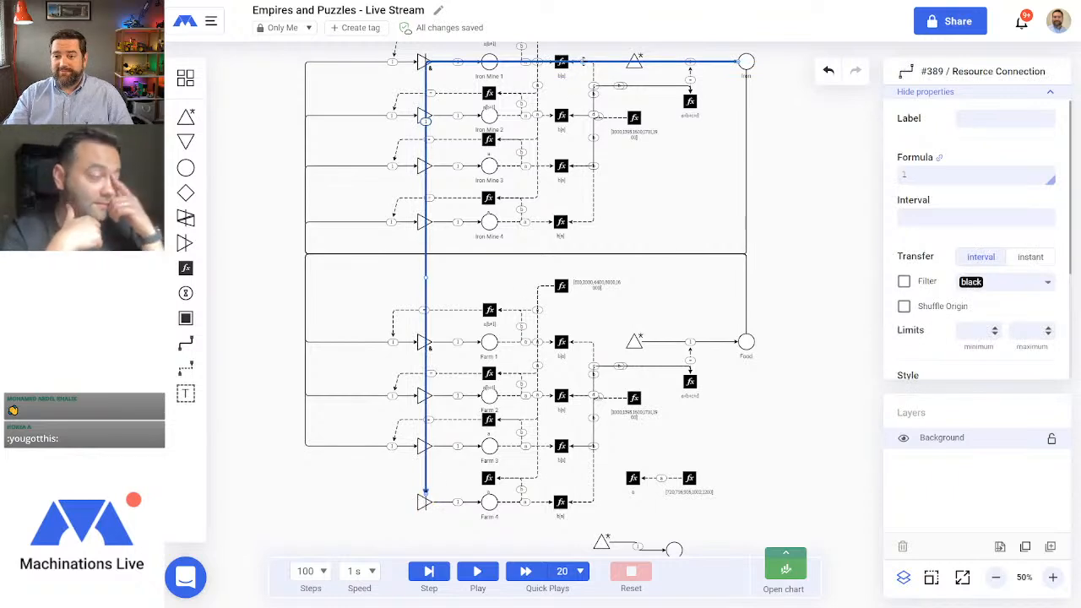
left_click_drag(593, 244, 595, 257)
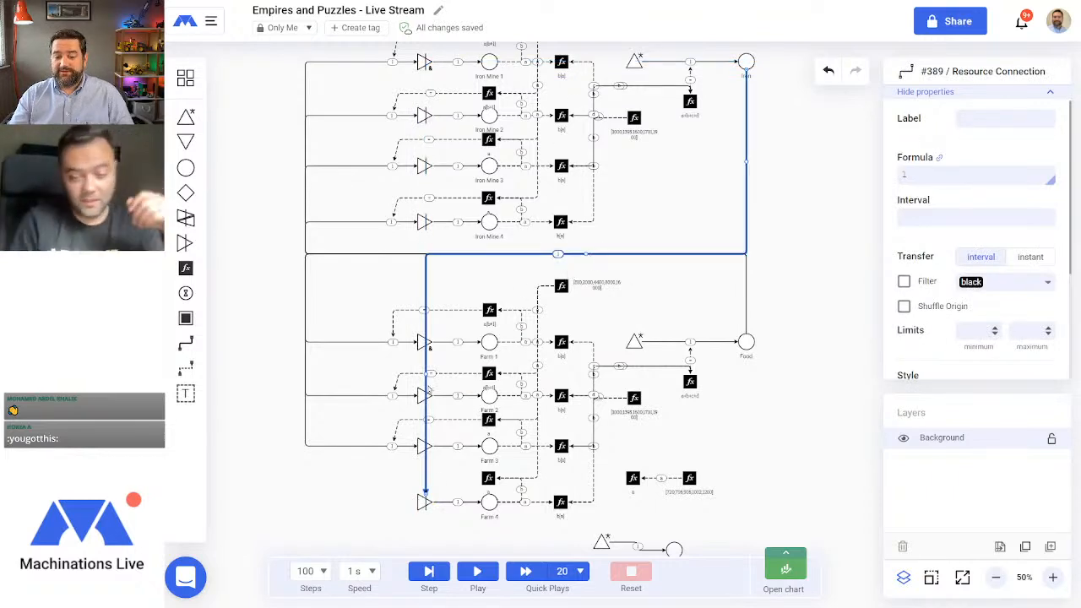
left_click_drag(427, 344, 302, 381)
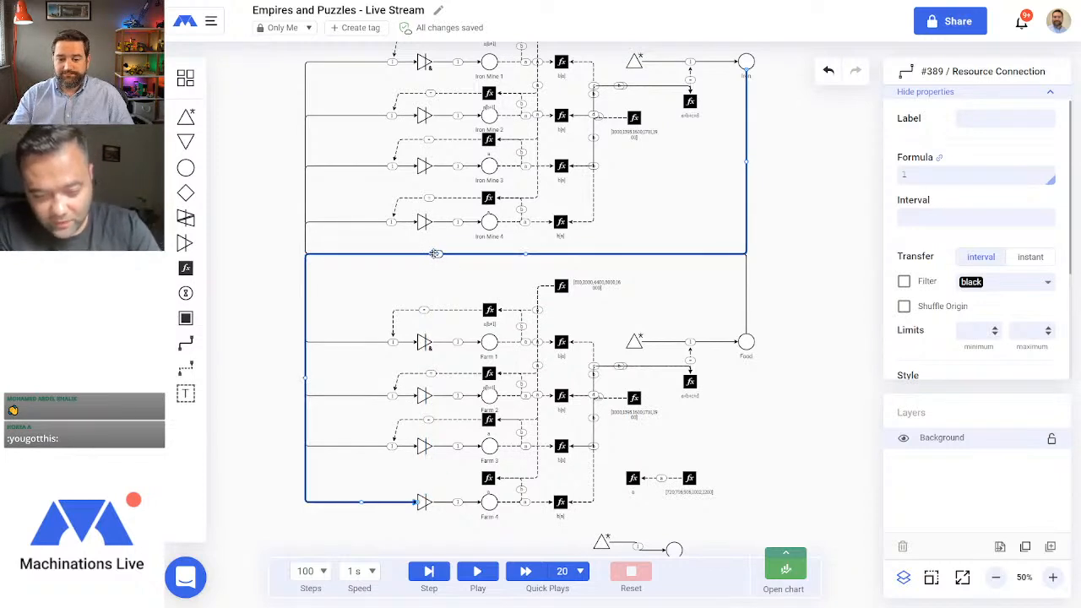
left_click_drag(434, 253, 390, 530)
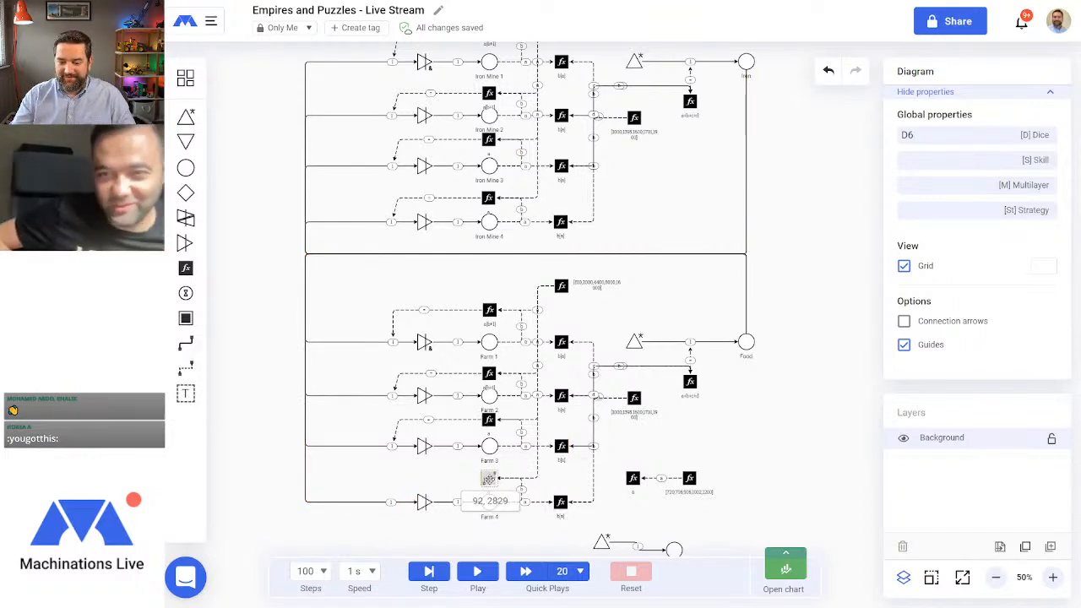
Step: Add a state connection from the register above Farm 4 to the iron connection entering its converter, with the formula =
mouse_move(487, 479)
left_mouse_down()
mouse_move(399, 486)
mouse_move(391, 501)
left_mouse_up()
left_click(406, 540)
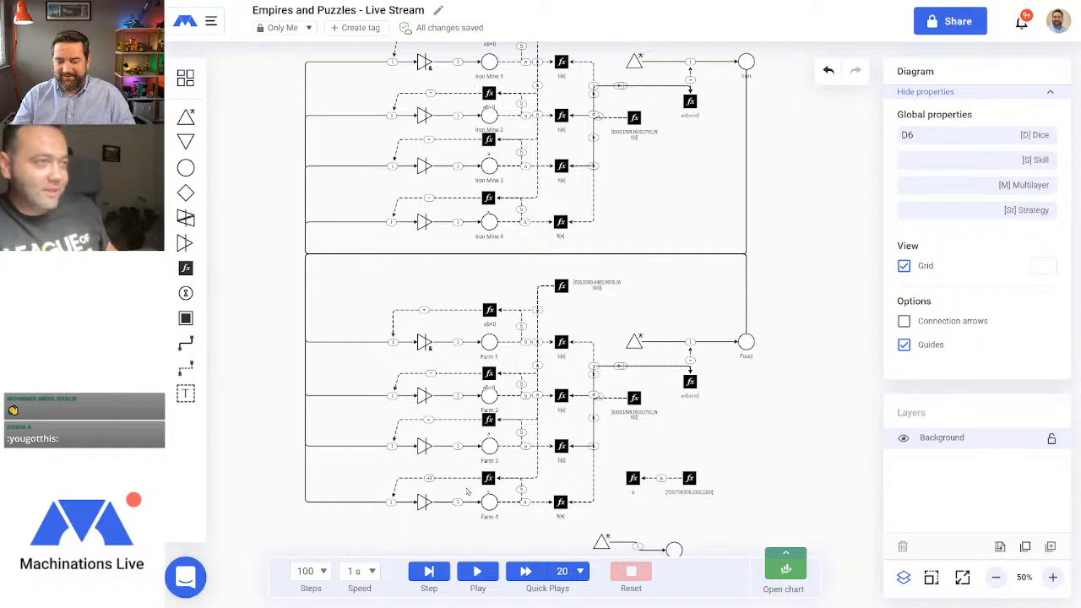
left_click(466, 478)
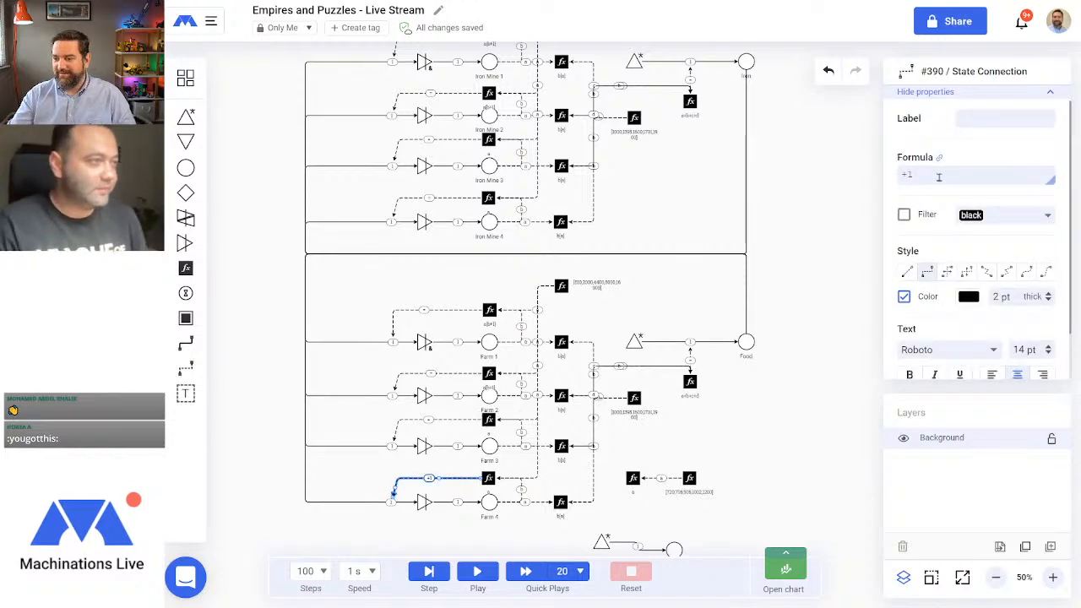
left_click_drag(938, 176, 875, 181)
key("BackSpace")
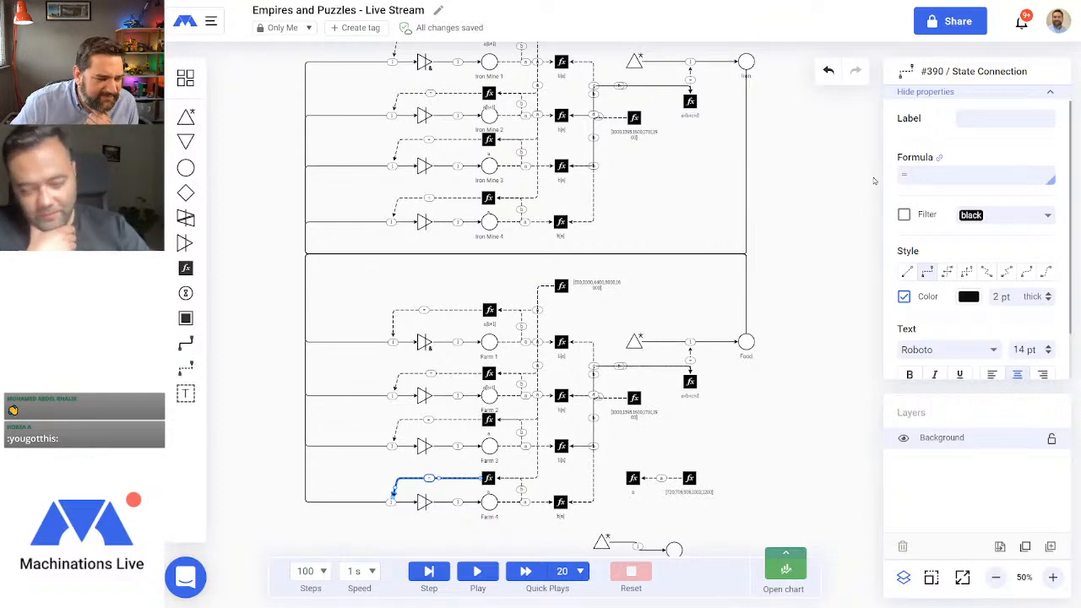
left_click(818, 399)
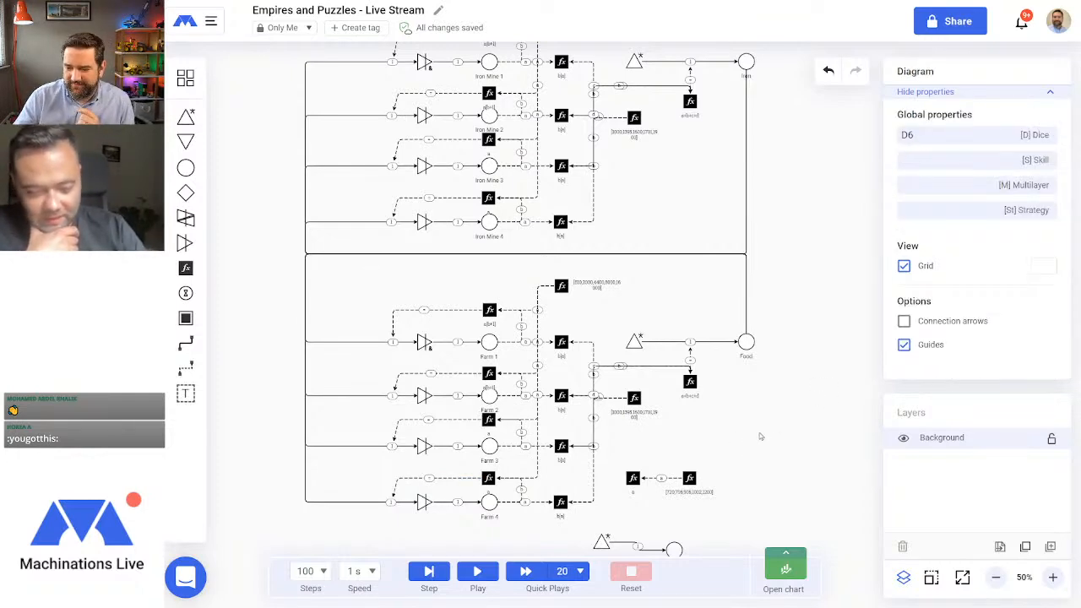
Step: Move the separate pair of linked registers out of the farm network to the empty area below the loose Food pool
left_click_drag(759, 415, 550, 390)
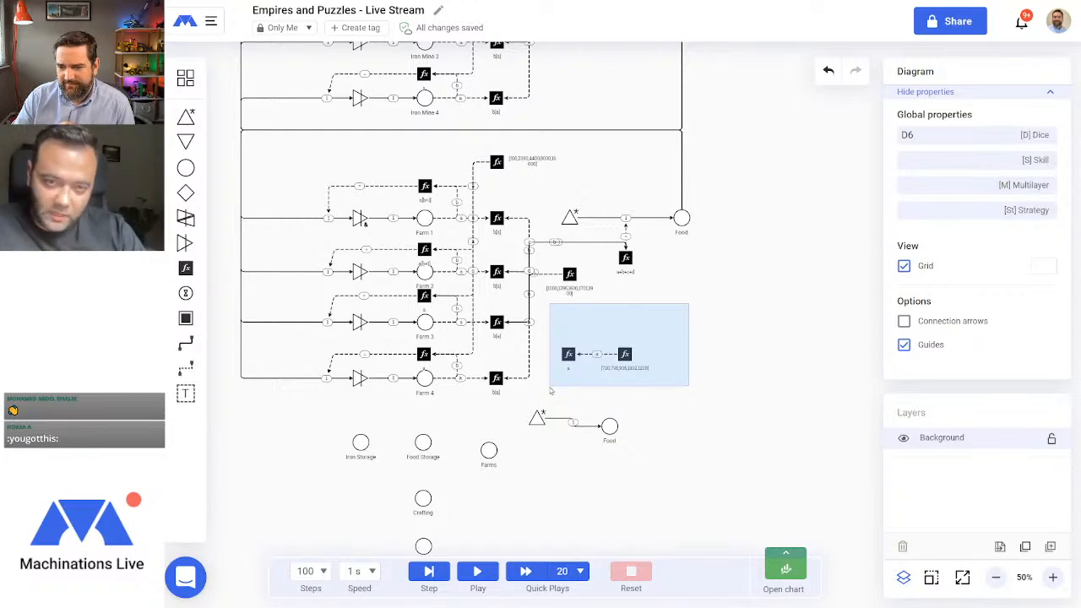
left_click_drag(550, 391, 651, 325)
scroll(736, 423, "up", 5)
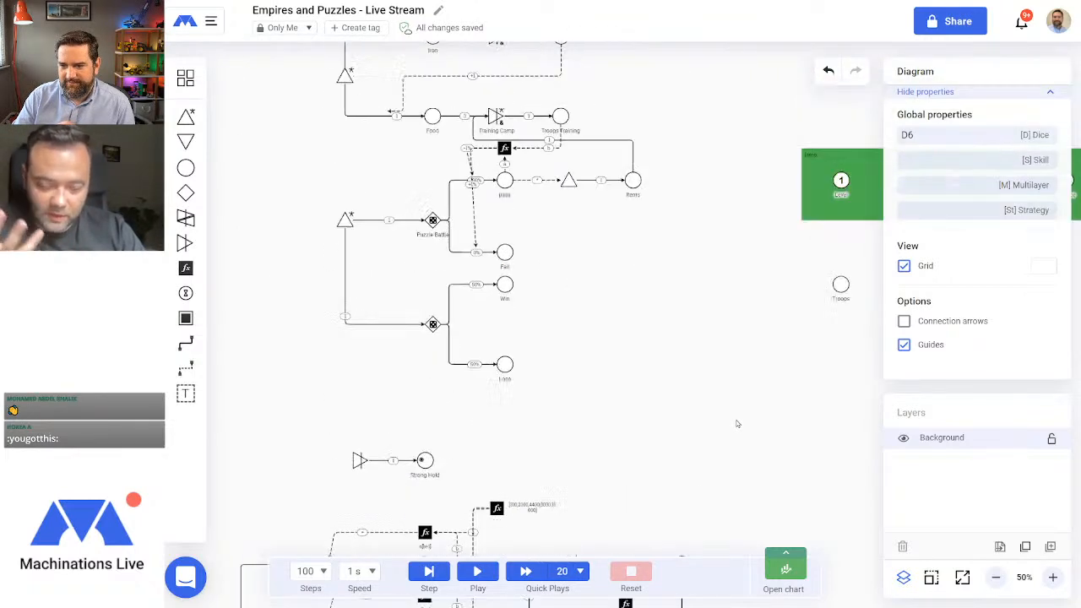
scroll(736, 423, "down", 5)
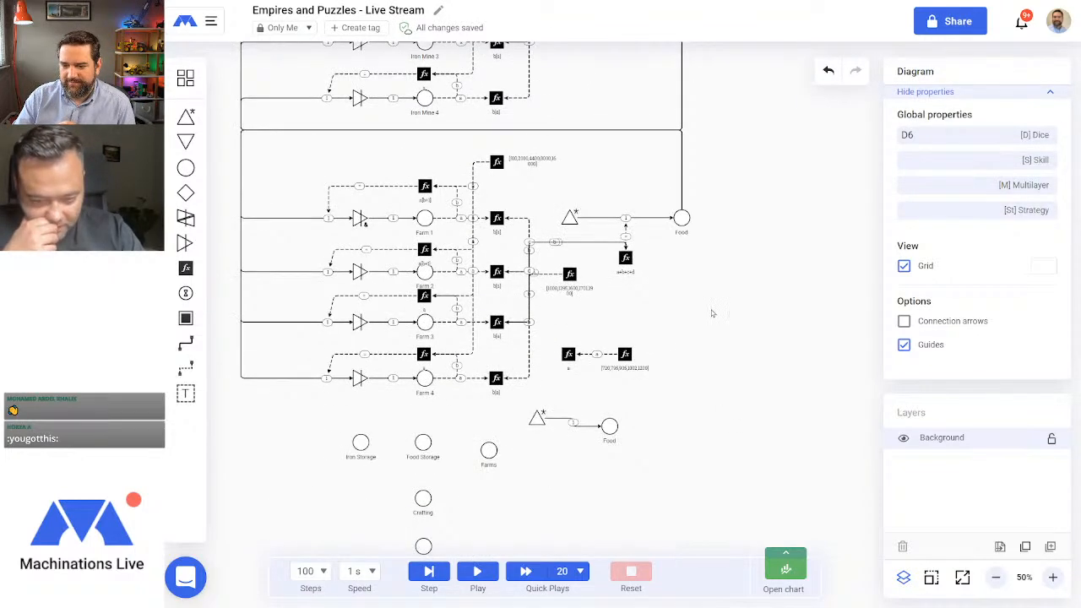
left_click_drag(712, 314, 542, 422)
left_click_drag(569, 353, 536, 514)
scroll(716, 436, "down", 2)
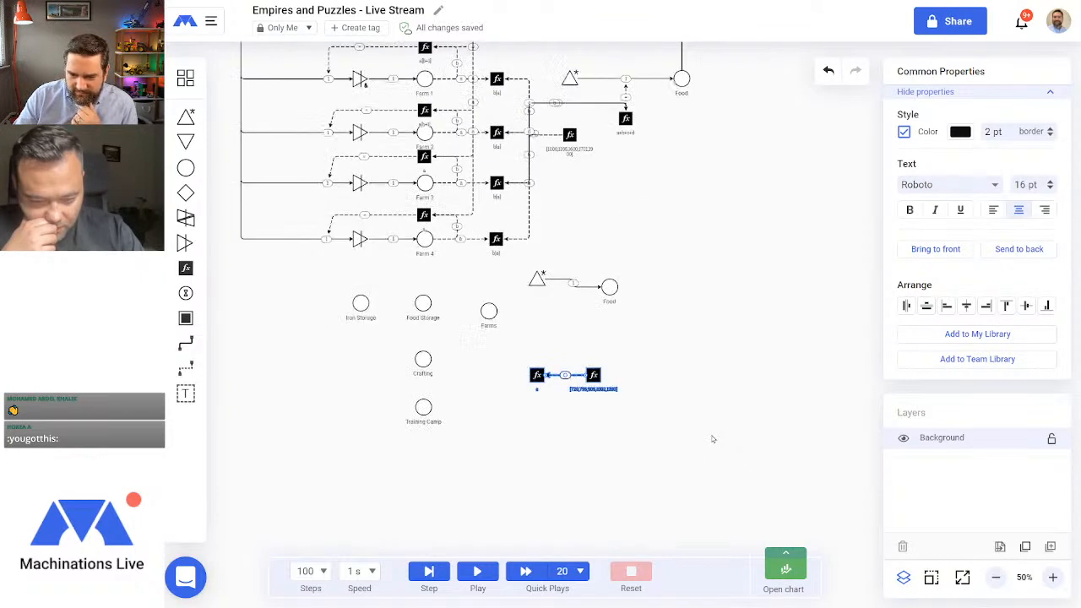
Step: Recolor all nodes and internal connections of the iron mine network, including the Iron pool, light blue
scroll(713, 438, "up", 4)
left_click(995, 577)
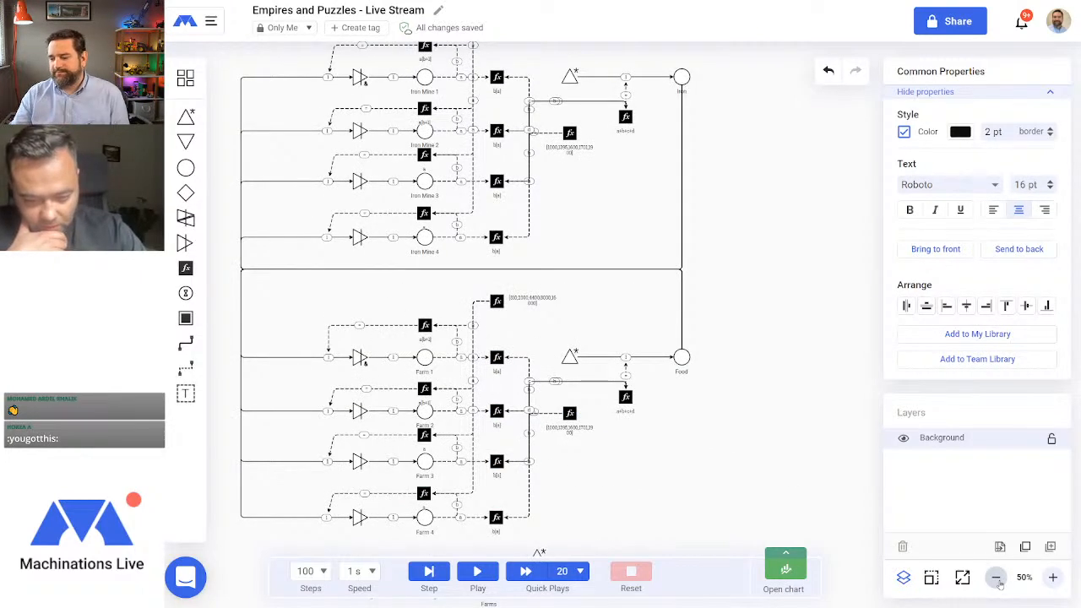
left_click(741, 316)
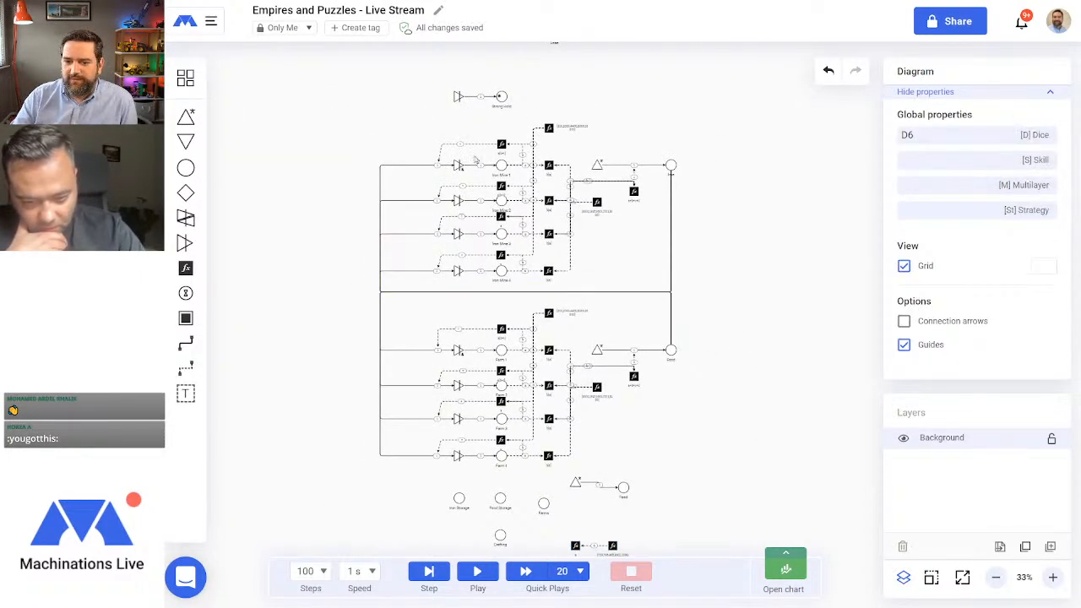
left_click_drag(426, 109, 760, 305)
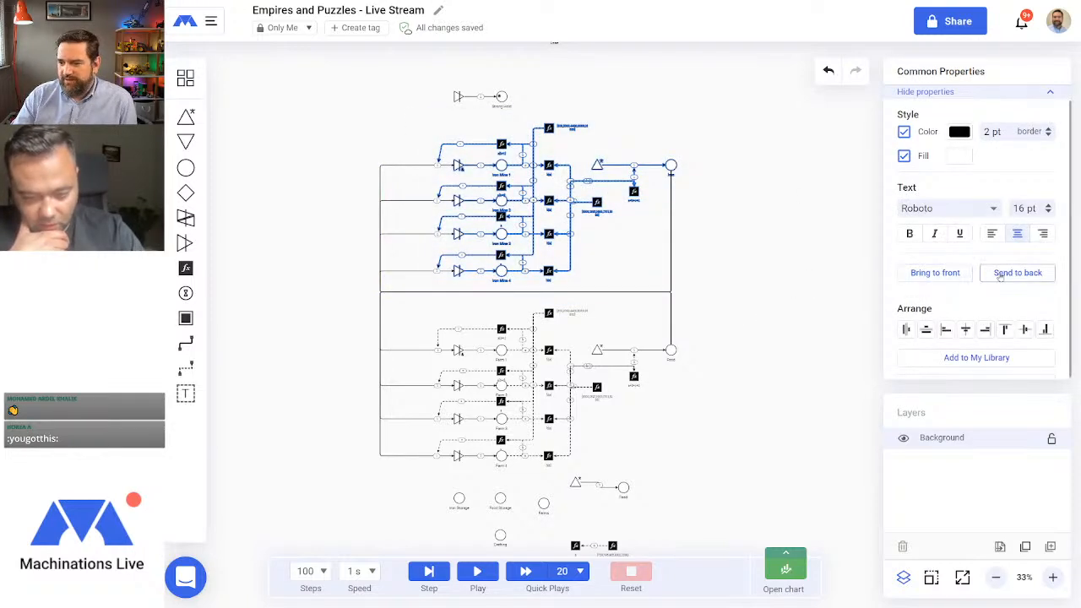
left_click(958, 132)
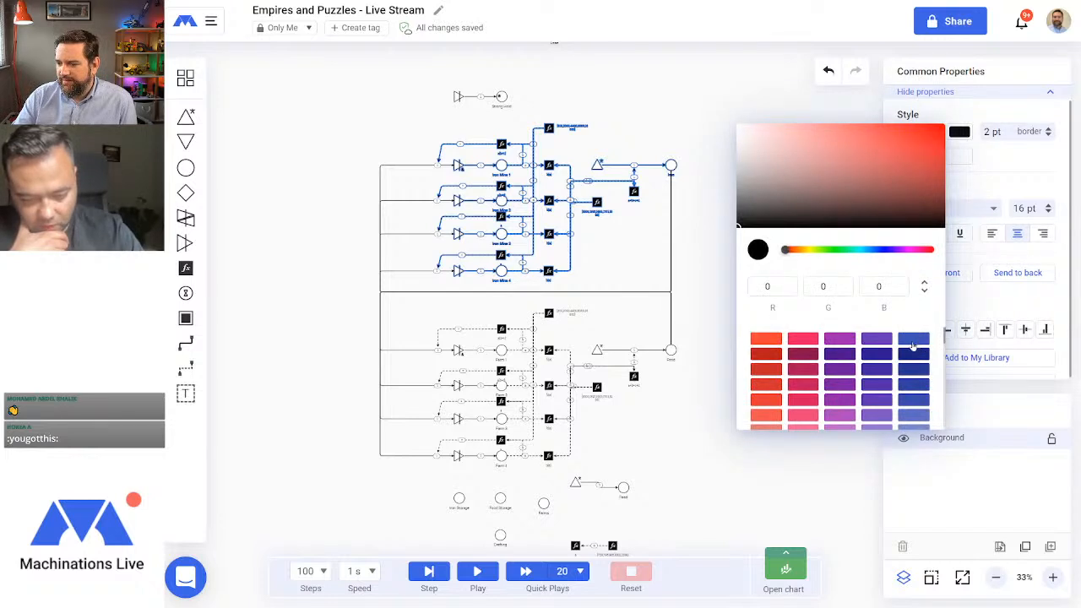
scroll(908, 351, "down", 2)
scroll(824, 380, "up", 2)
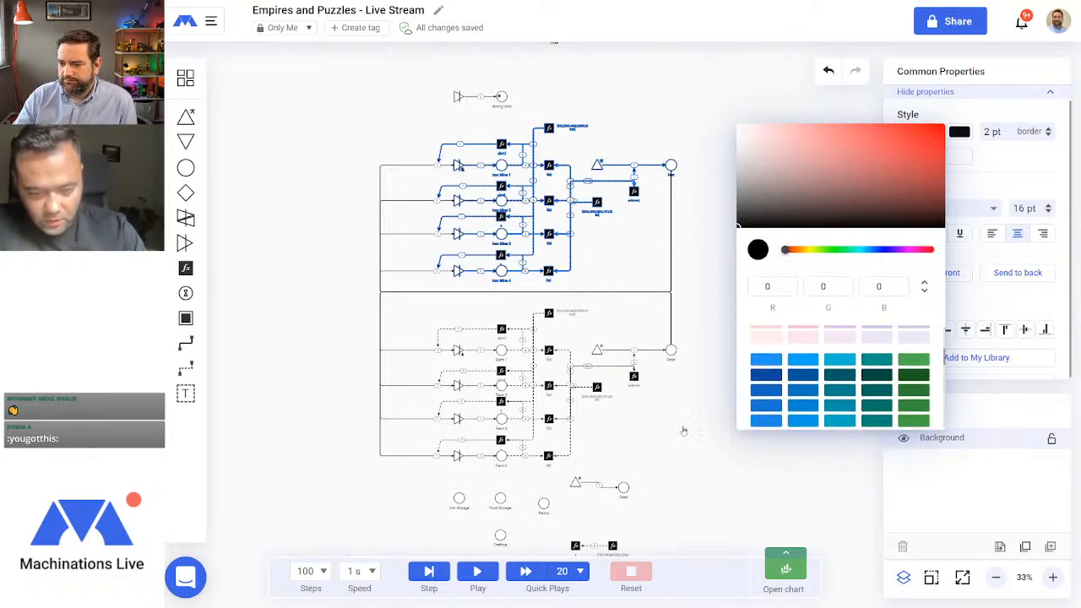
left_click(684, 431)
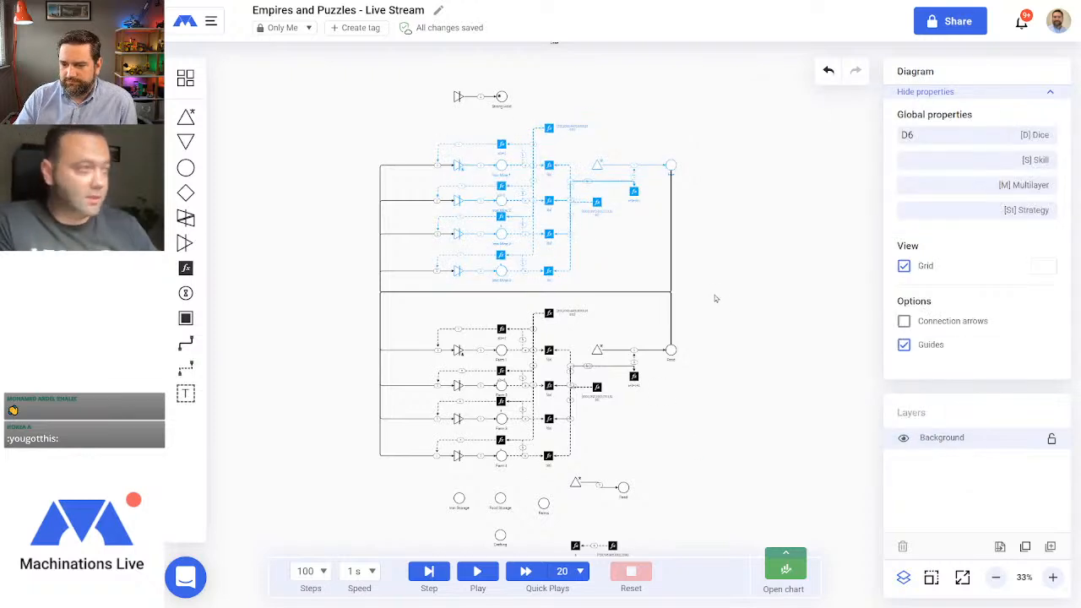
Step: Recolor all nodes and internal connections of the farm network, including its Food pool, pinkish red
left_click_drag(715, 298, 417, 483)
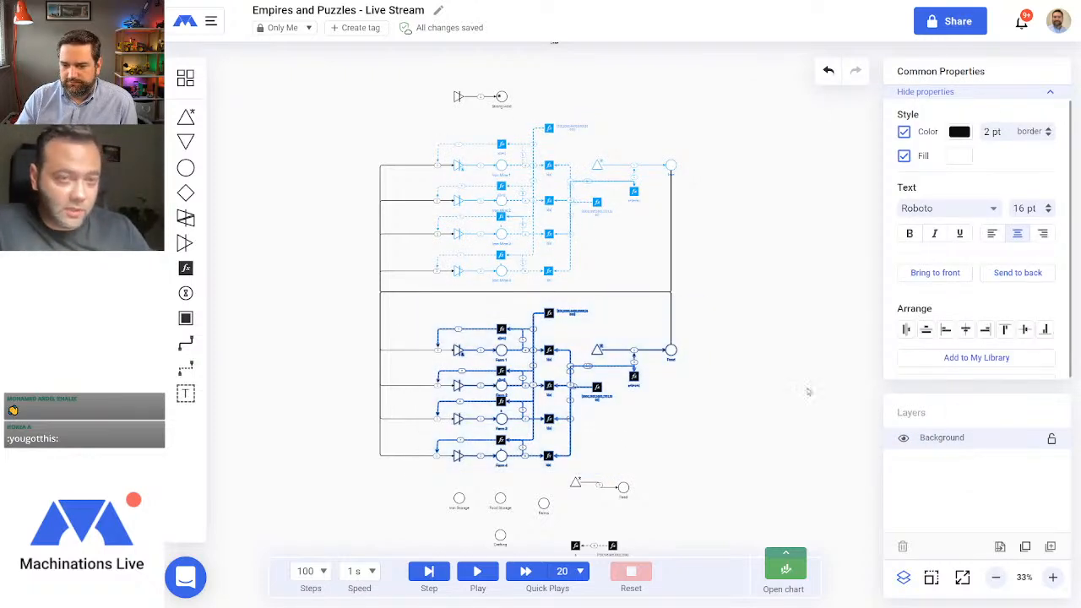
left_click(961, 131)
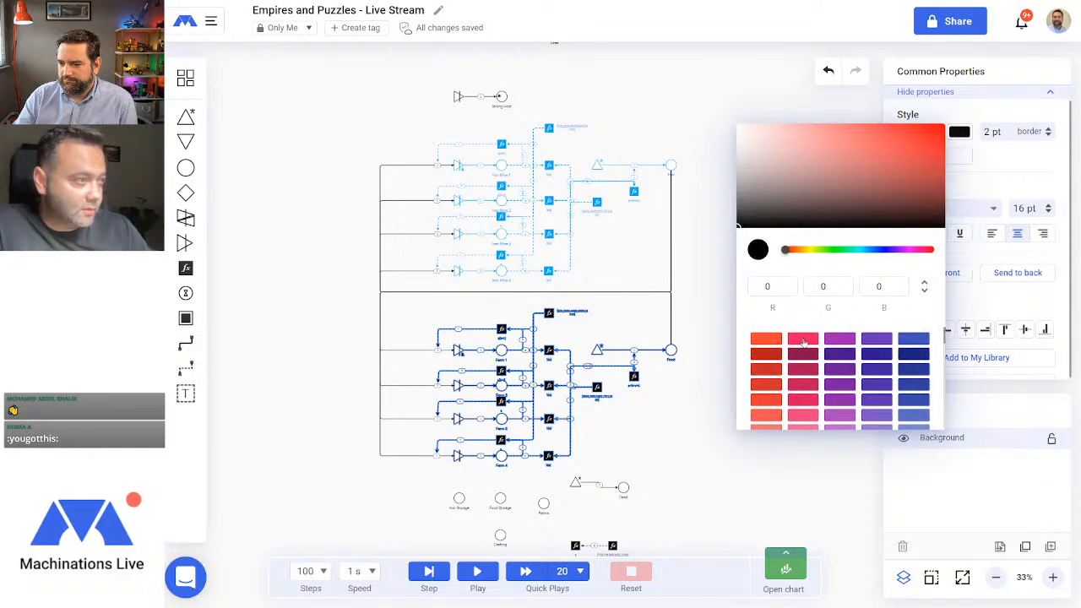
left_click(636, 453)
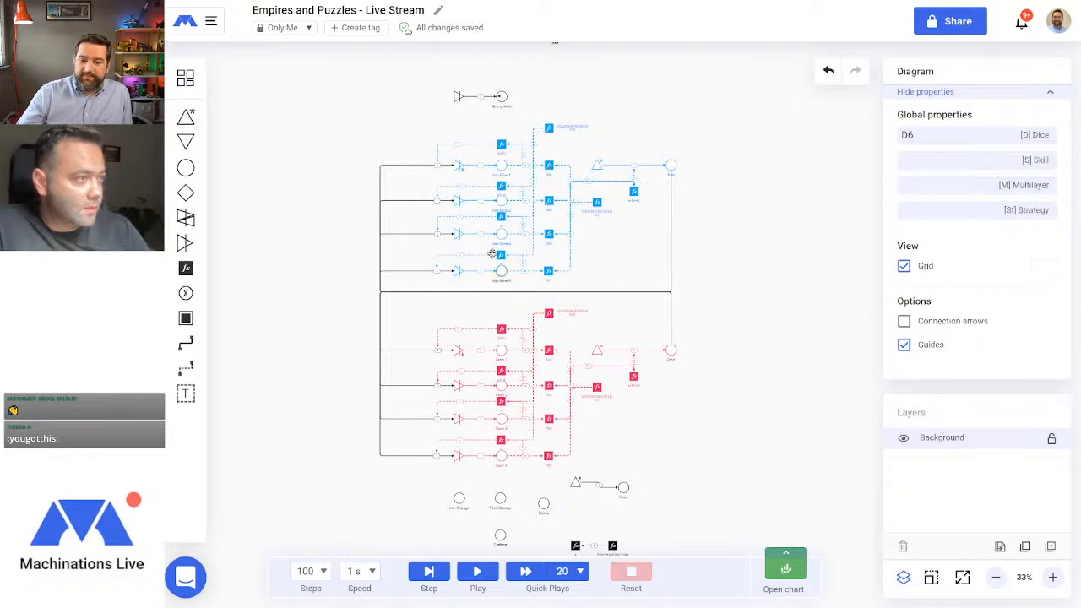
Step: Set all four iron mine converters to automatic activation
left_click_drag(450, 159, 478, 295)
left_click(997, 137)
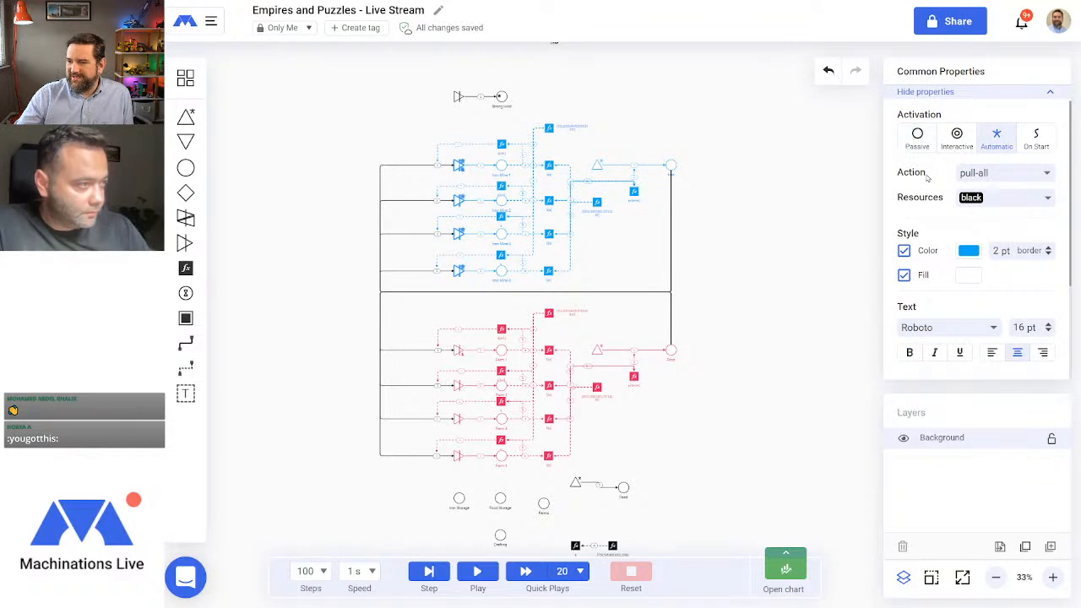
left_click(1003, 174)
left_click(797, 231)
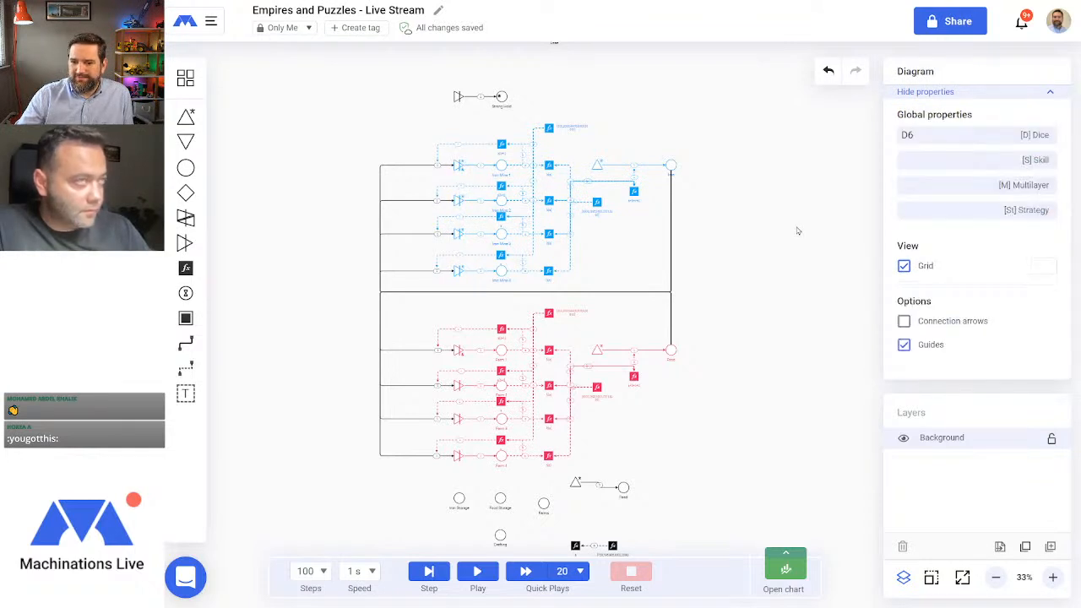
Step: Apply the pull-all action to all four iron mine converters, switching through pull-any so the setting reaches each of them
left_click_drag(445, 150, 478, 292)
left_click(999, 176)
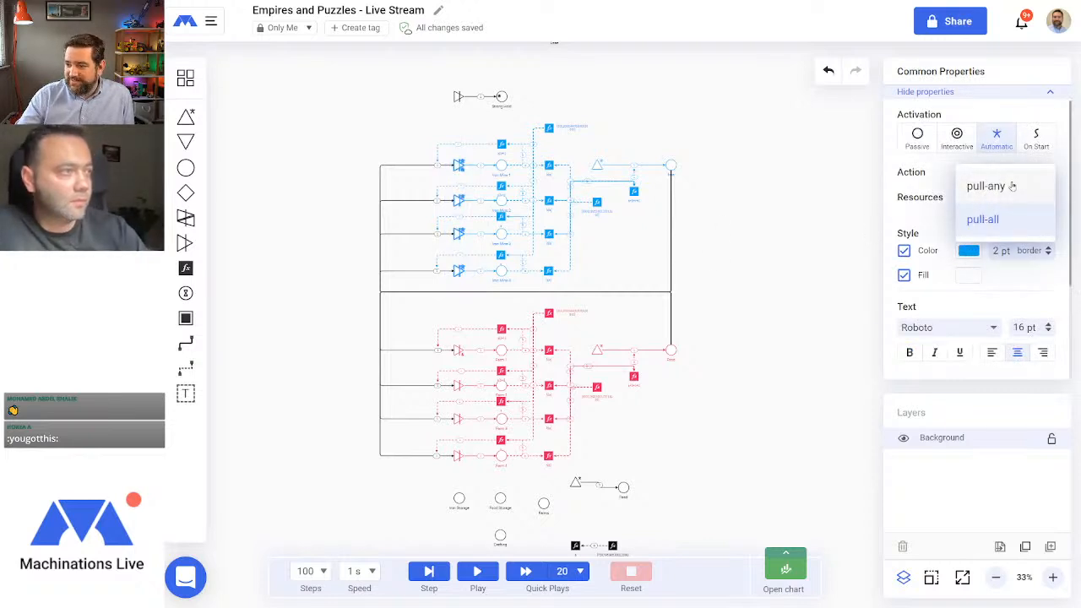
left_click(994, 223)
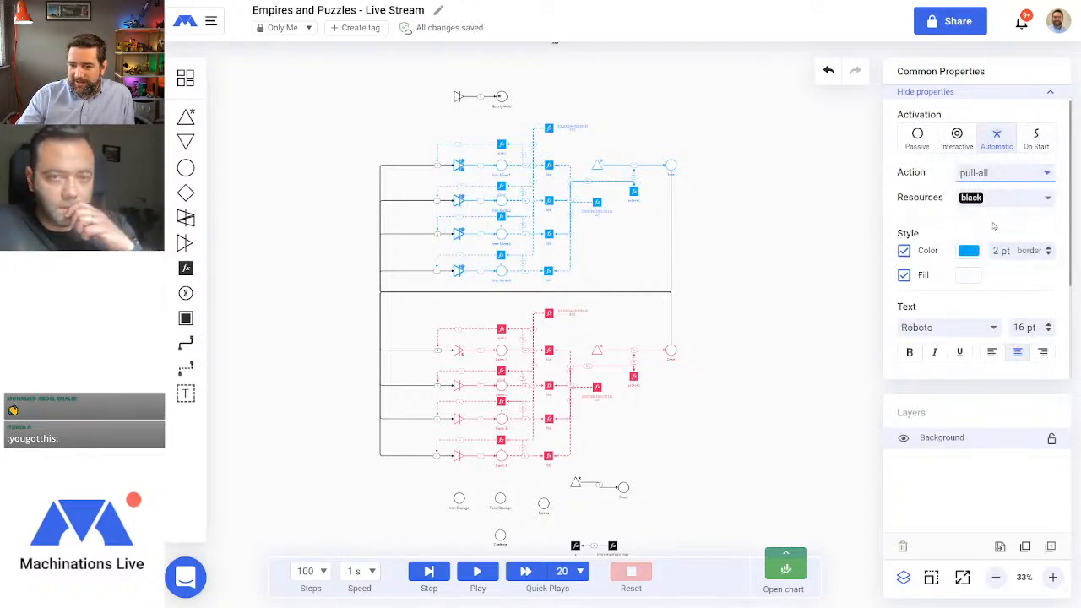
left_click(1003, 176)
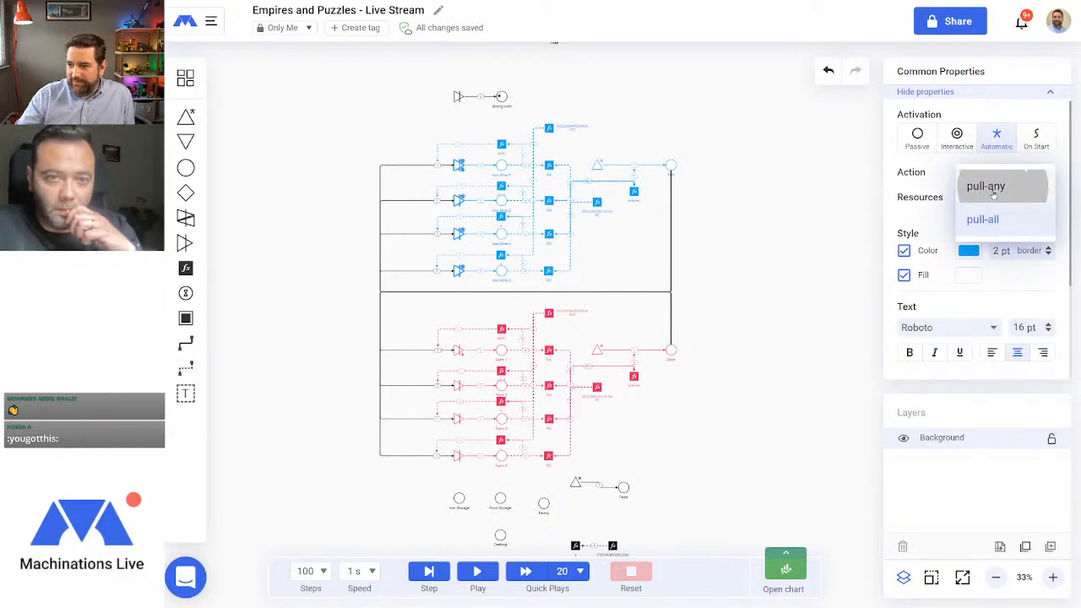
left_click(997, 186)
left_click(1002, 176)
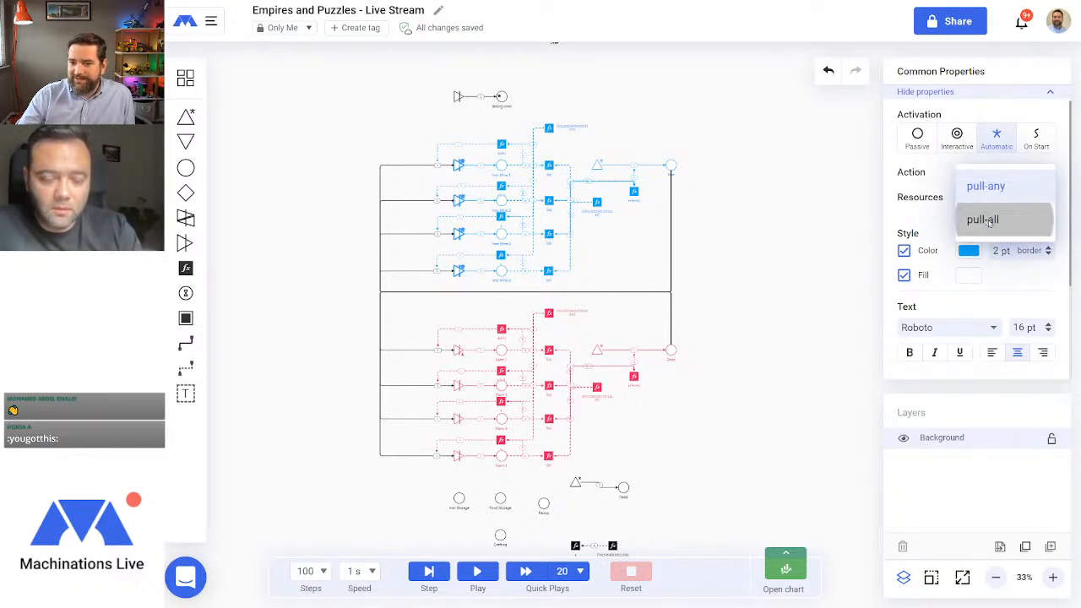
left_click(990, 221)
left_click(756, 246)
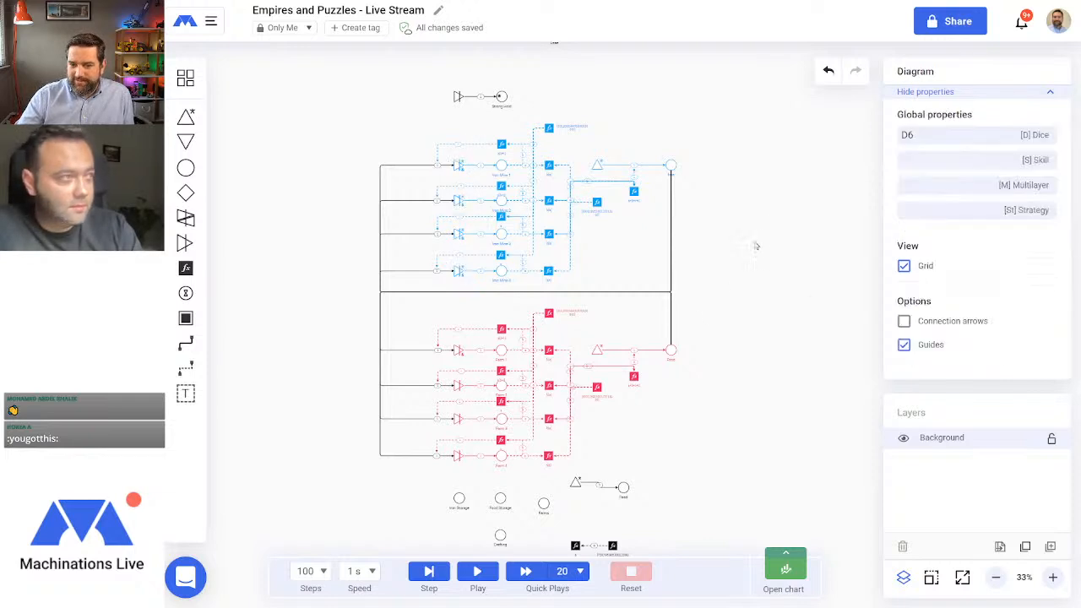
Step: Set all four farm converters to the pull-all action and automatic activation
left_click_drag(447, 337, 473, 473)
left_click(985, 172)
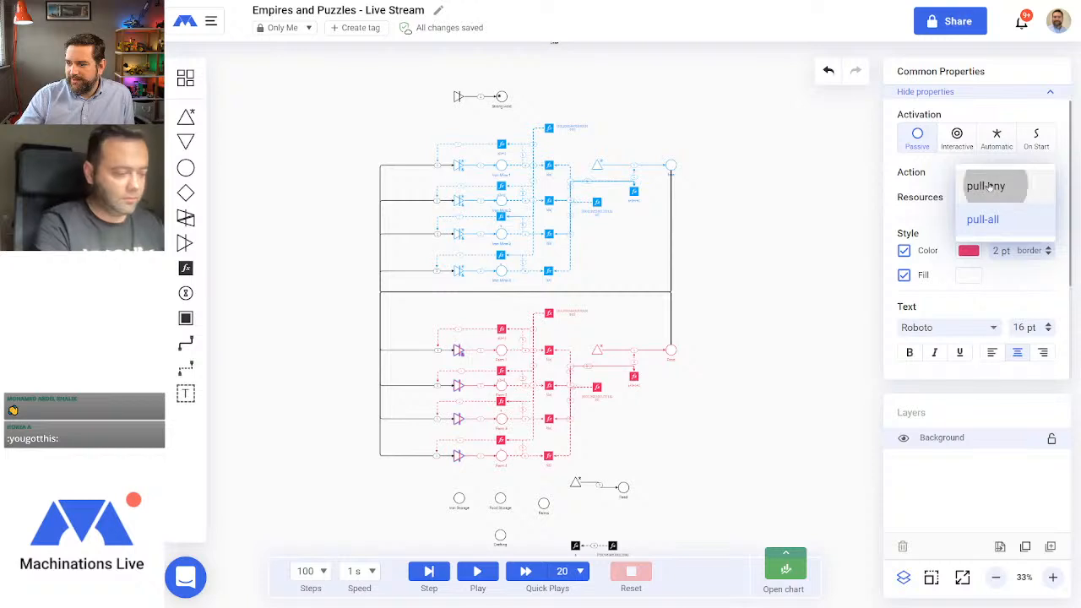
left_click(988, 184)
left_click(1003, 176)
left_click(983, 219)
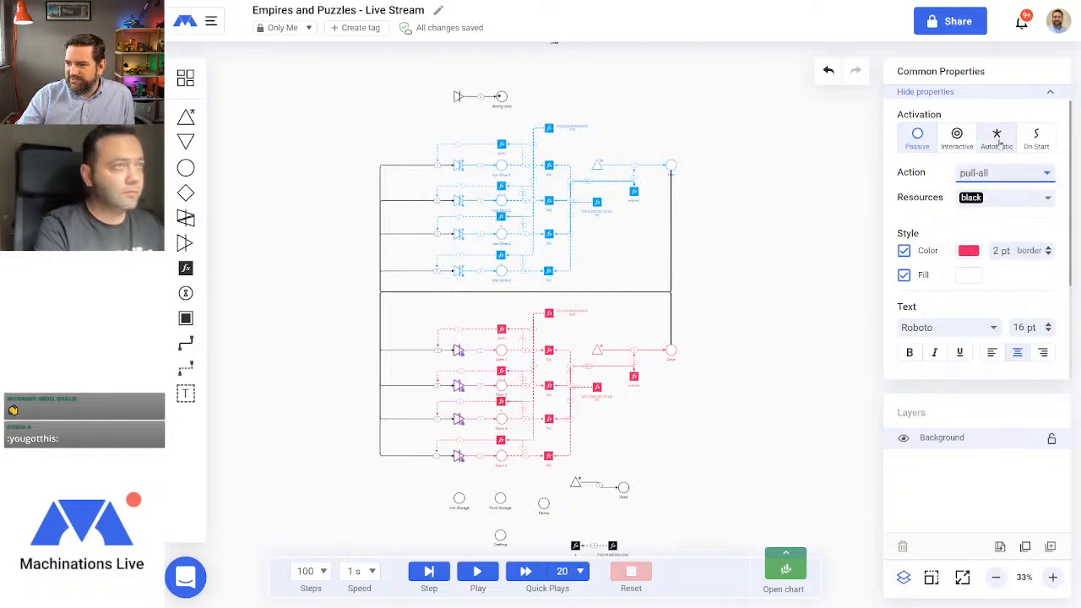
left_click(808, 330)
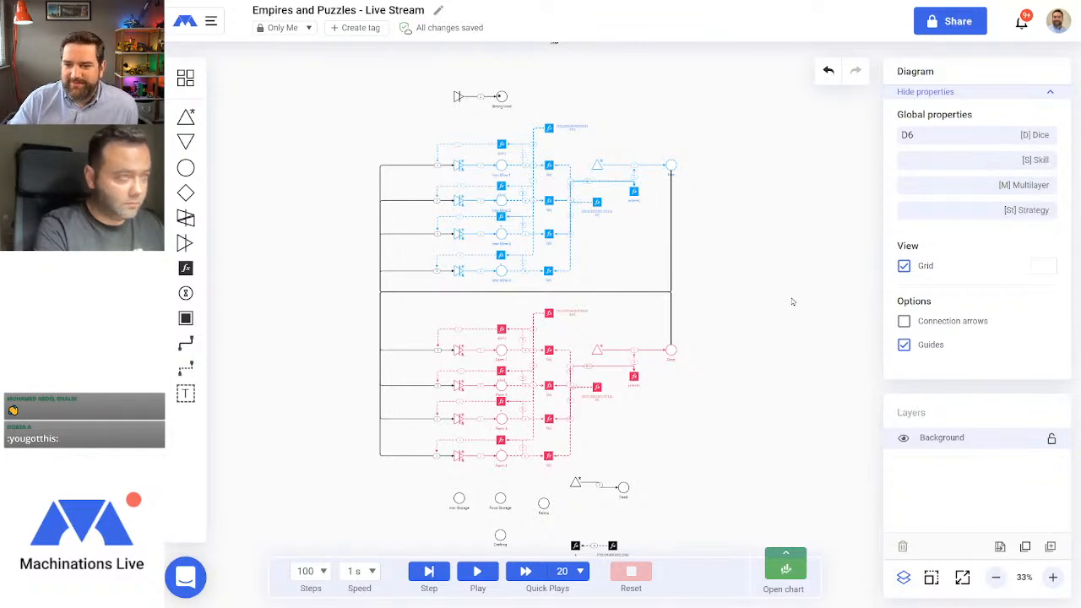
Step: Run the simulation for a few steps to test the linked networks, and reset it
left_click(475, 573)
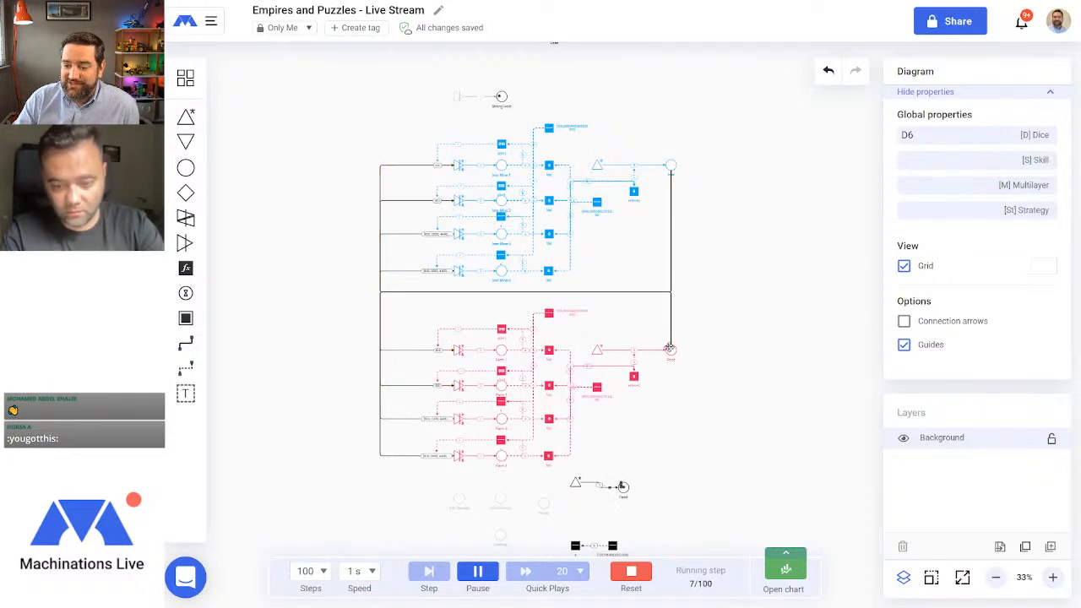
left_click(653, 570)
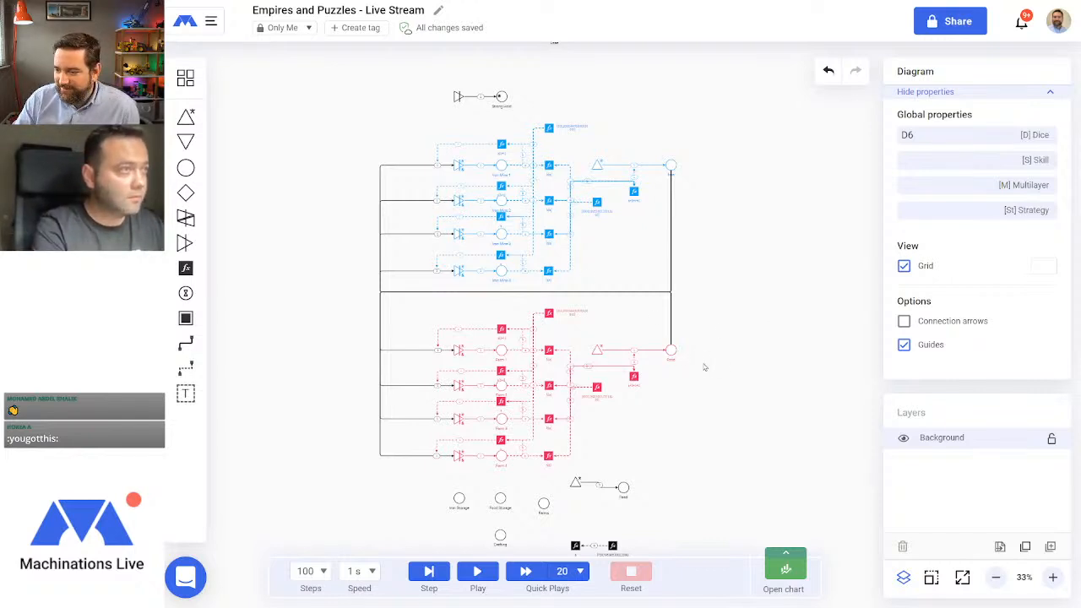
Step: Set the starting resources of the farm network's Food pool to 1000
left_click(672, 350)
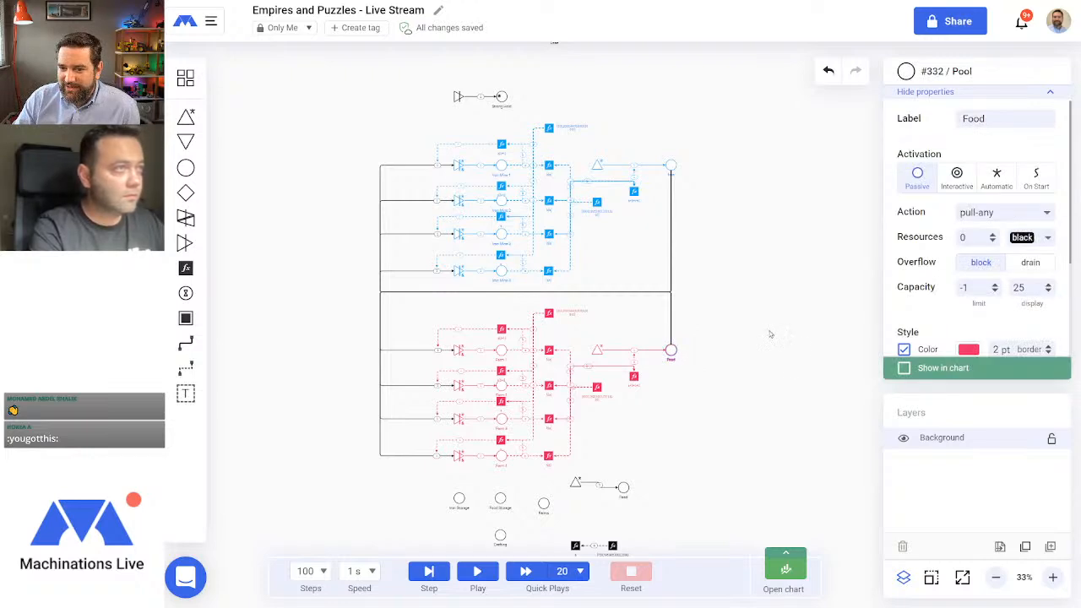
double_click(1053, 579)
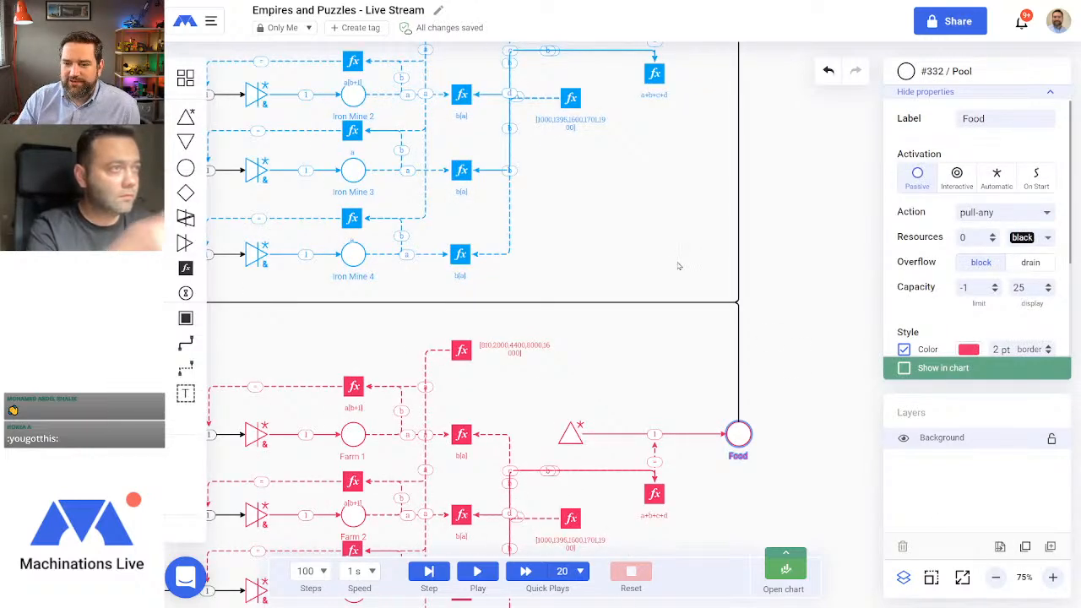
left_click_drag(674, 263, 635, 240)
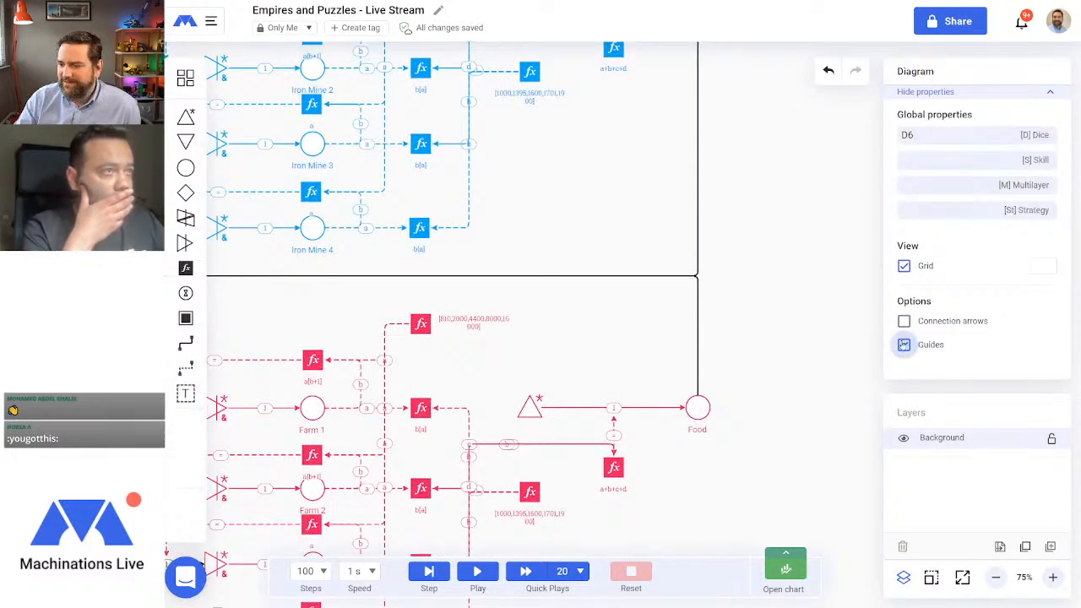
left_click(695, 406)
double_click(975, 237)
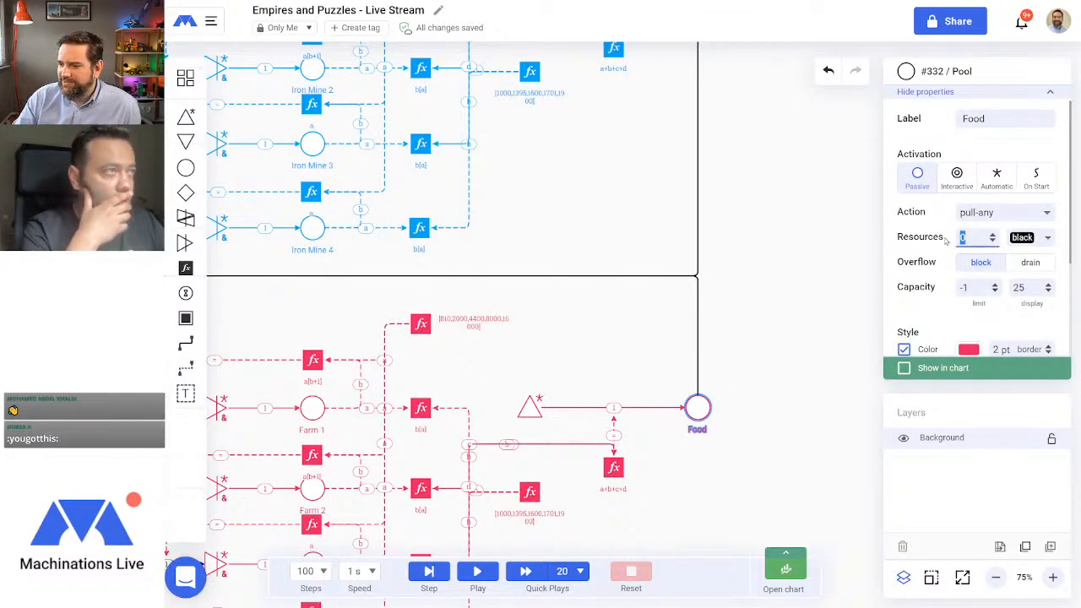
type("1000")
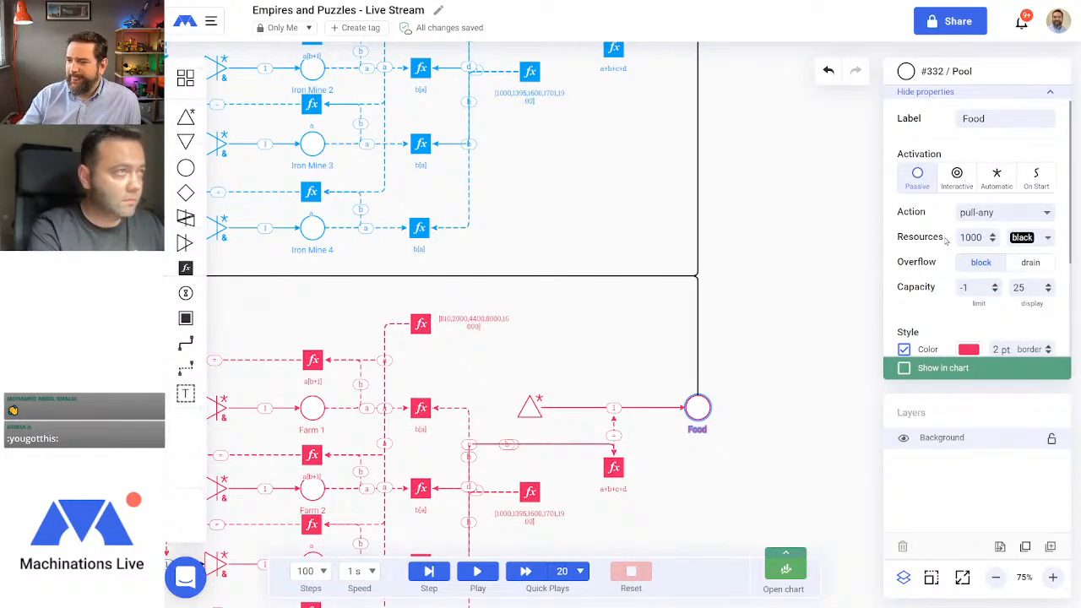
key("Return")
Step: Set the starting resources of the Iron pool to 1000
scroll(784, 338, "up", 4)
left_click(697, 336)
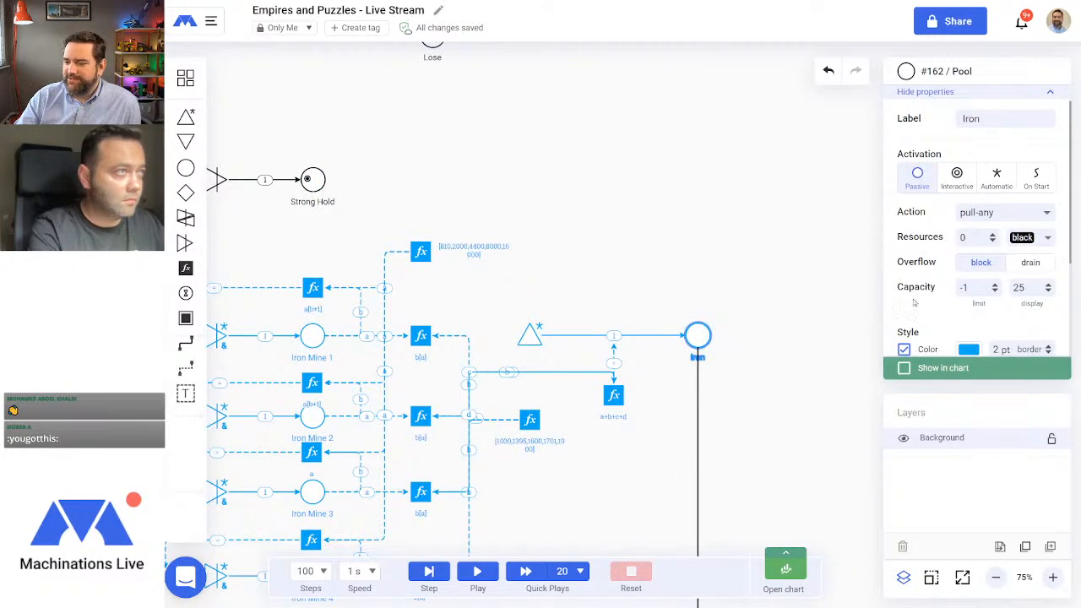
double_click(975, 239)
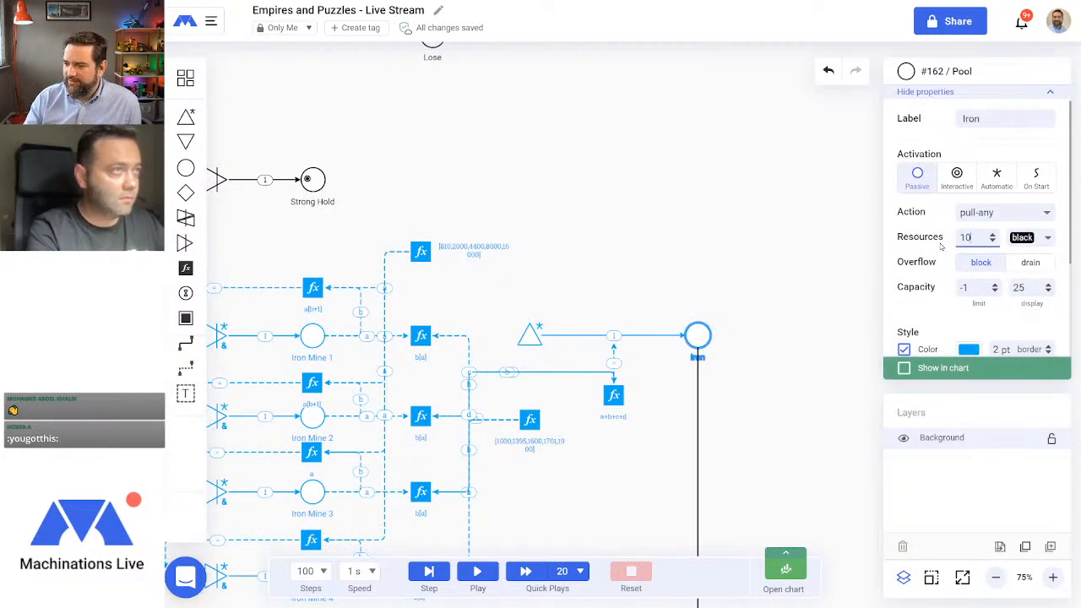
type("1000")
key("Return")
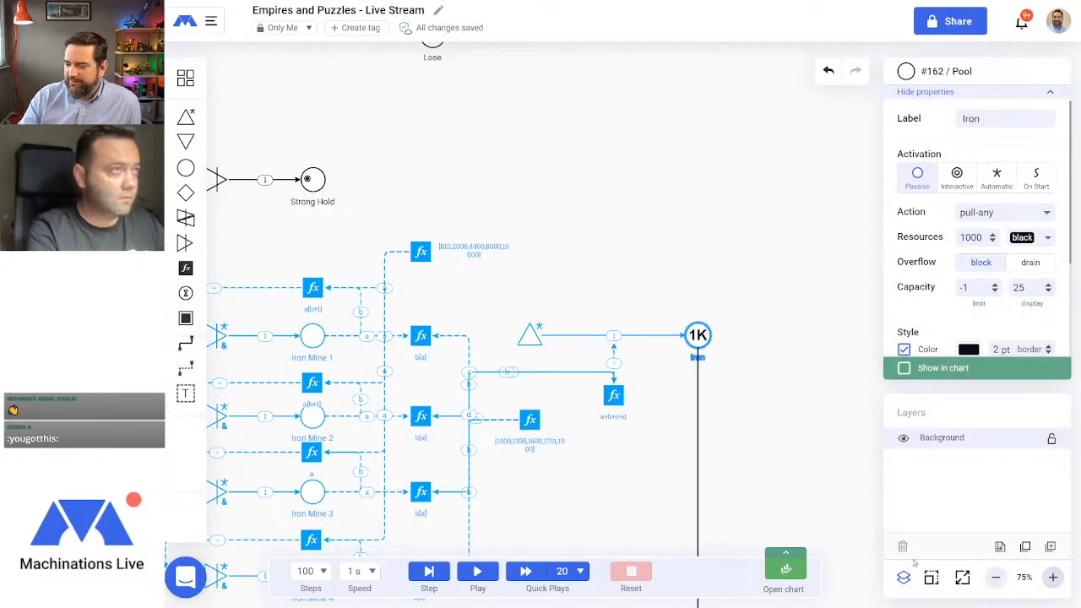
Step: Run the simulation with the new starting resources and examine how the iron mine levels and upgrade costs develop
right_click(758, 473)
left_click(749, 435)
left_click_drag(598, 553, 760, 264)
left_click(997, 580)
left_click(996, 580)
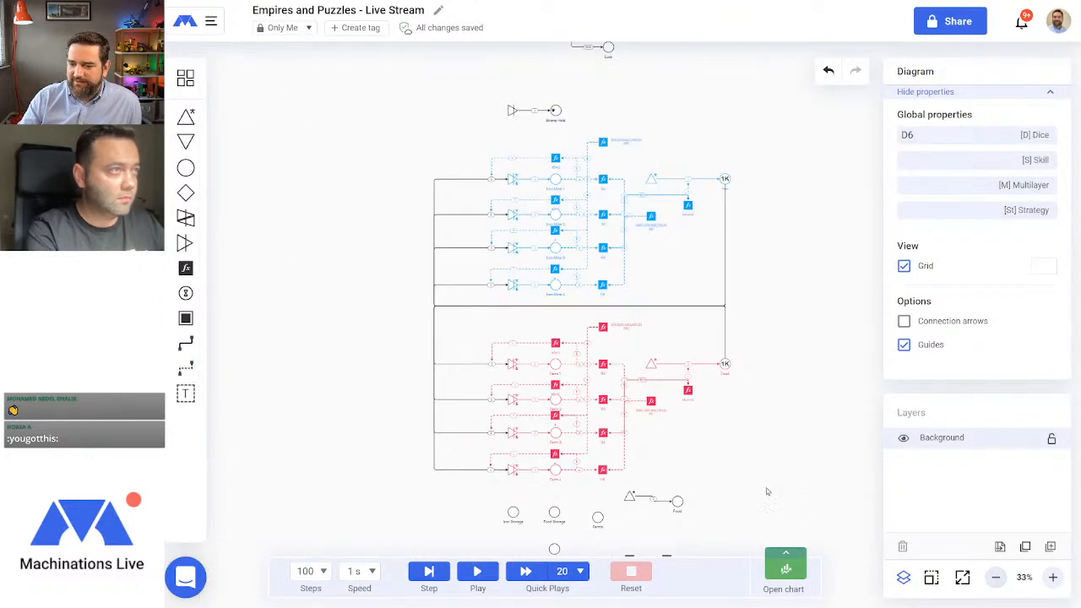
left_click_drag(762, 472, 736, 435)
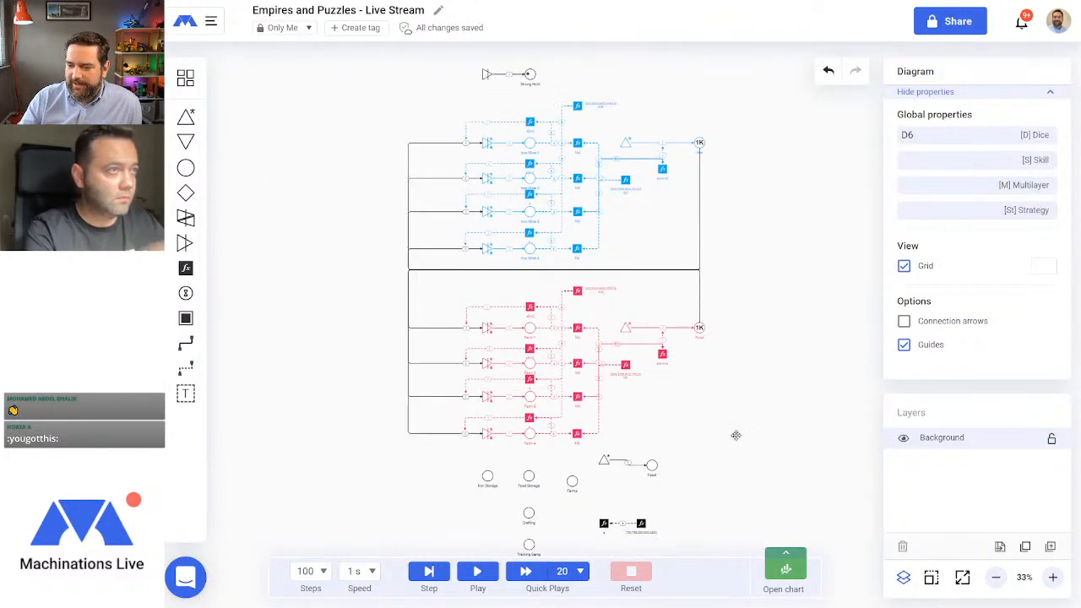
left_click(477, 572)
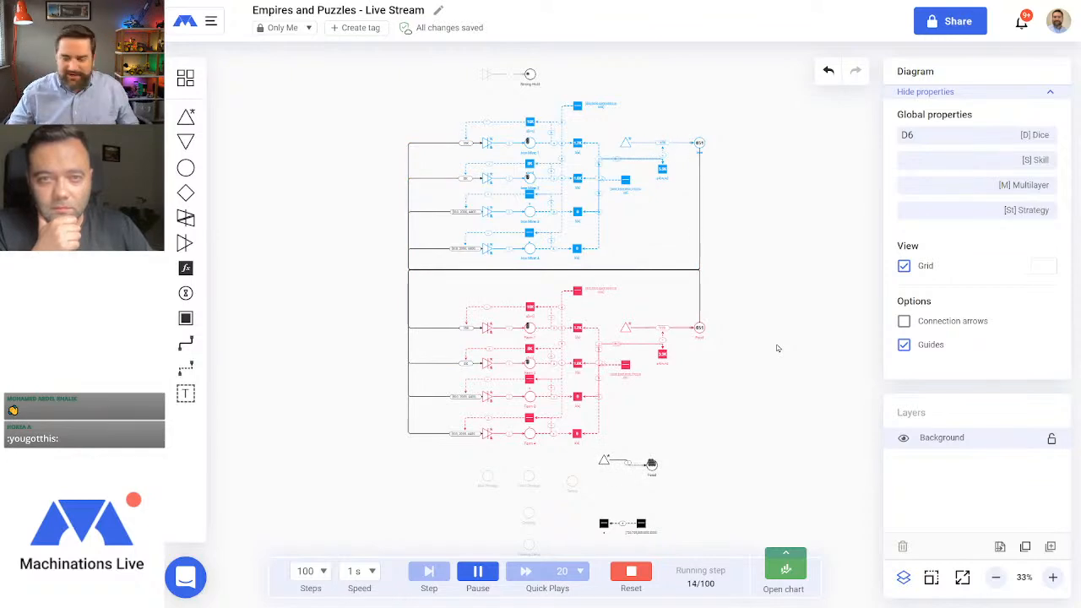
left_click(1052, 577)
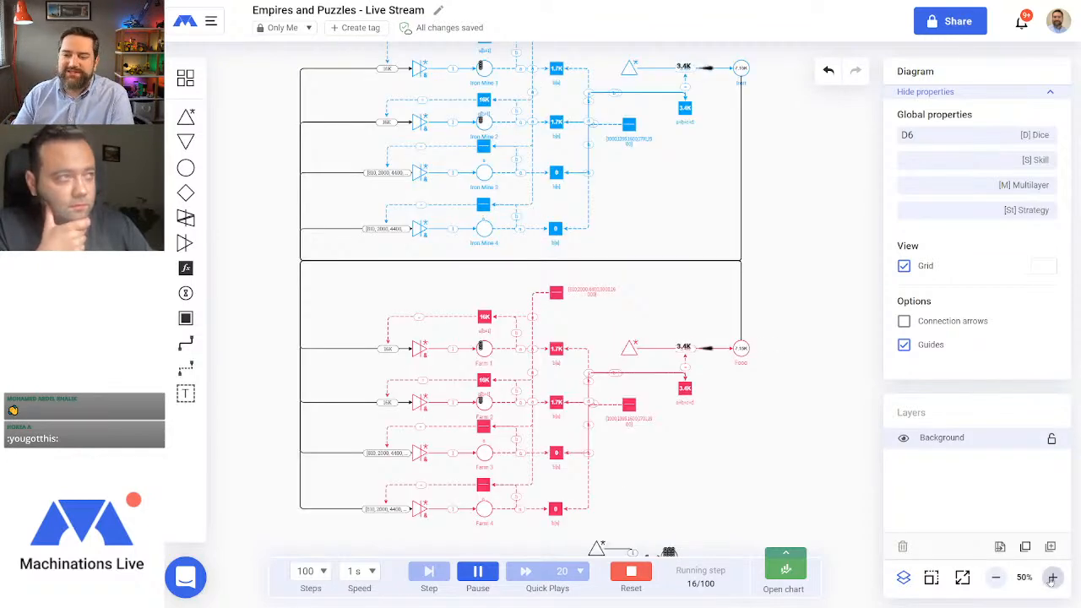
left_click(1052, 578)
left_click_drag(672, 211, 787, 385)
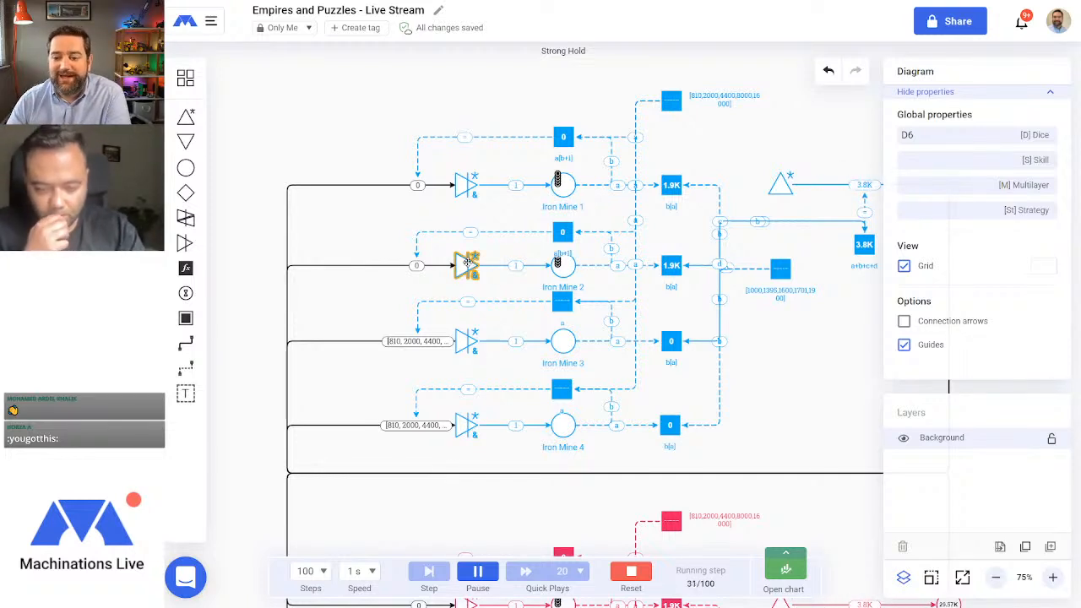
Step: Check the activation and action settings of the four iron mine converters during the run, and reset the simulation
left_click(458, 186)
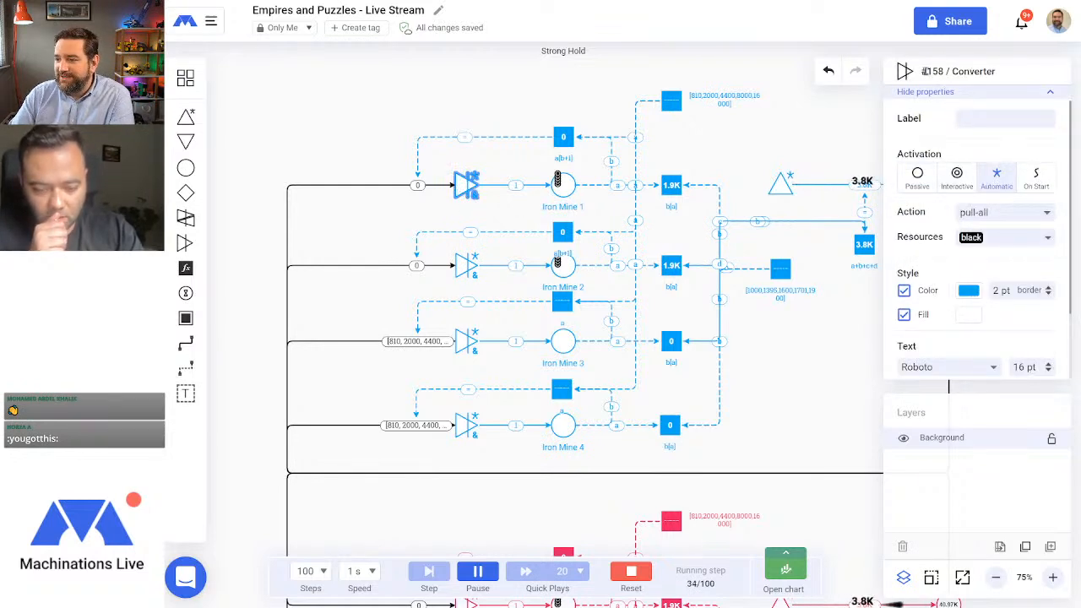
left_click(467, 265)
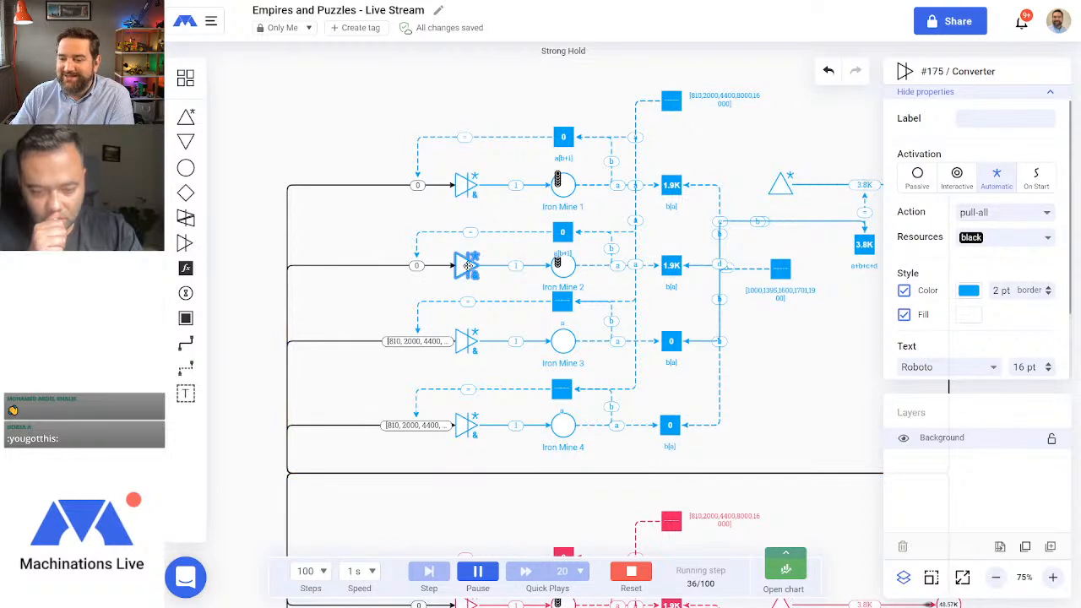
left_click(471, 340)
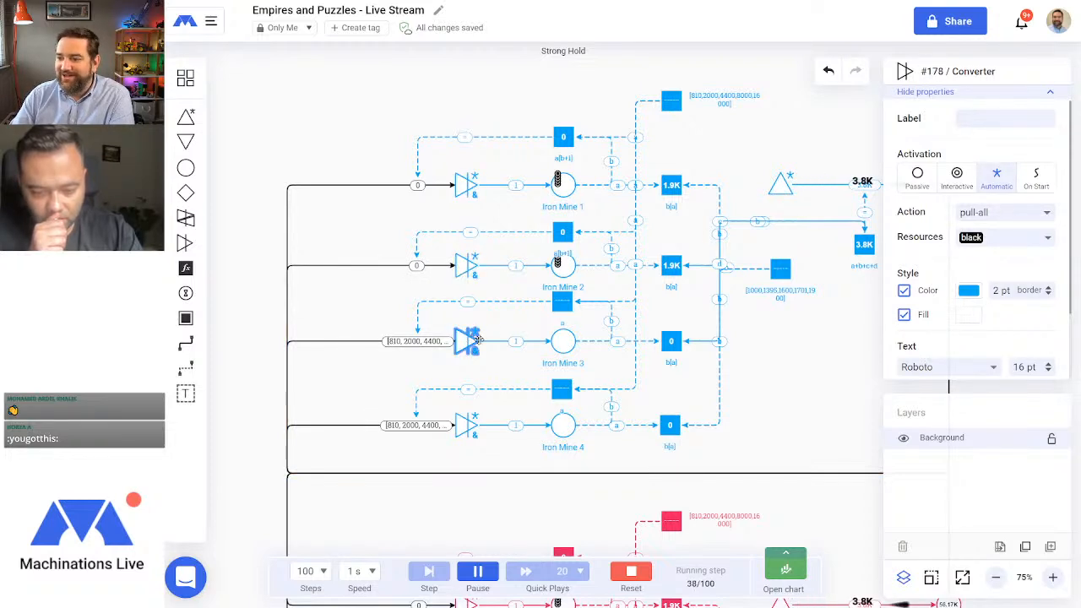
left_click(467, 424)
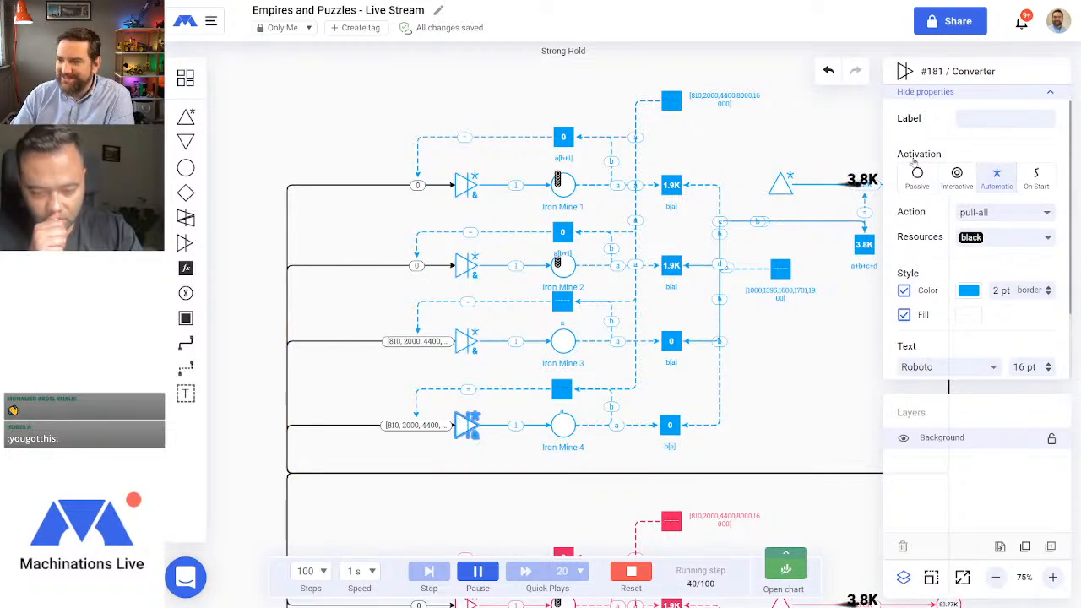
left_click(761, 358)
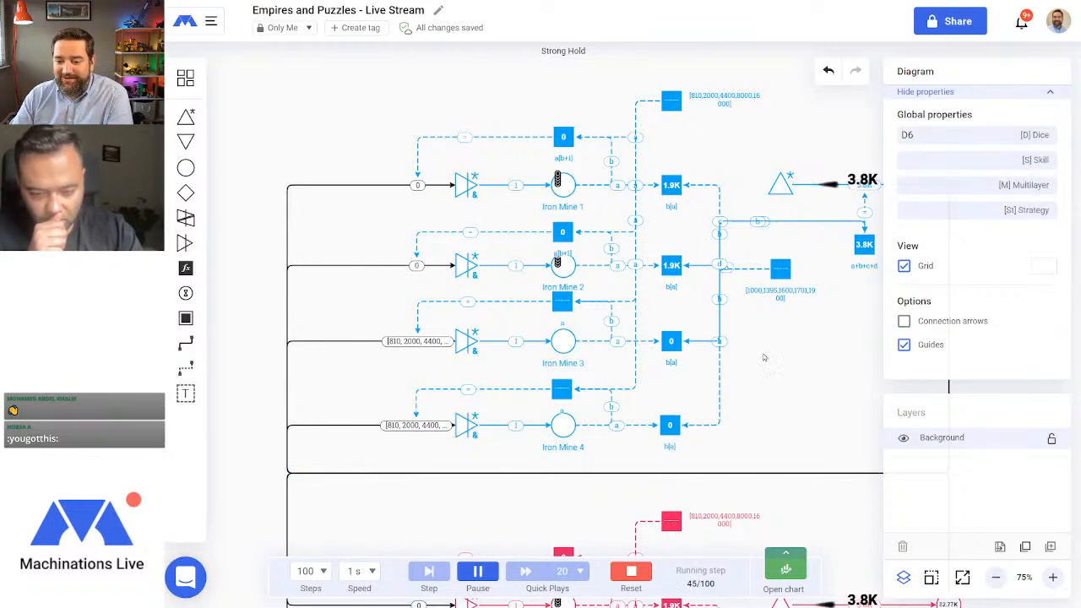
left_click(639, 574)
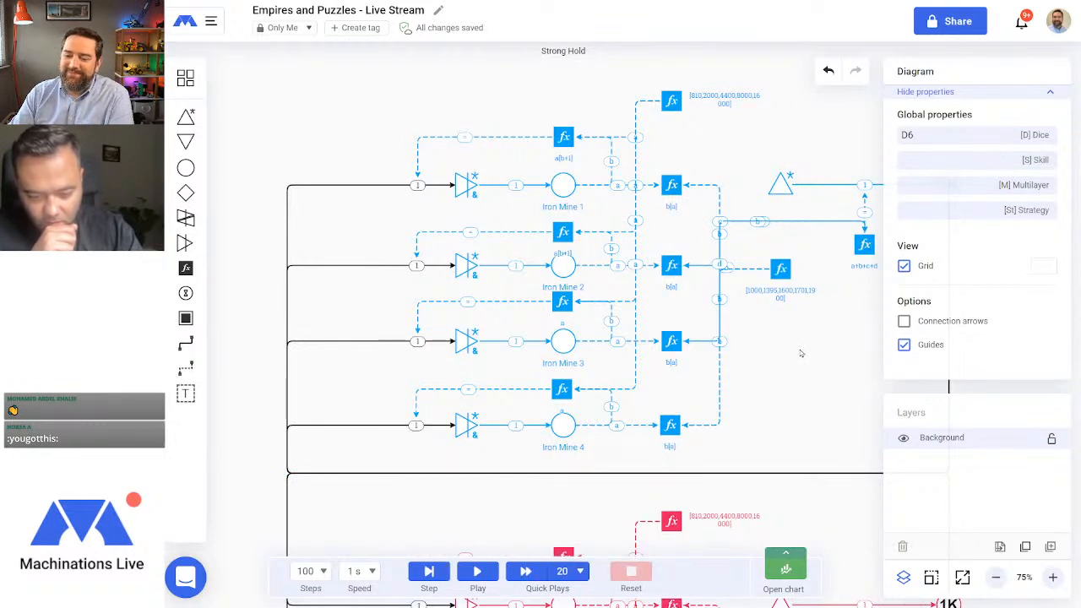
Step: Set the upgrade-cost registers above Iron Mine 3 and Iron Mine 4 to a[b+1], copying the formula from Iron Mine 2's register
left_click(611, 316)
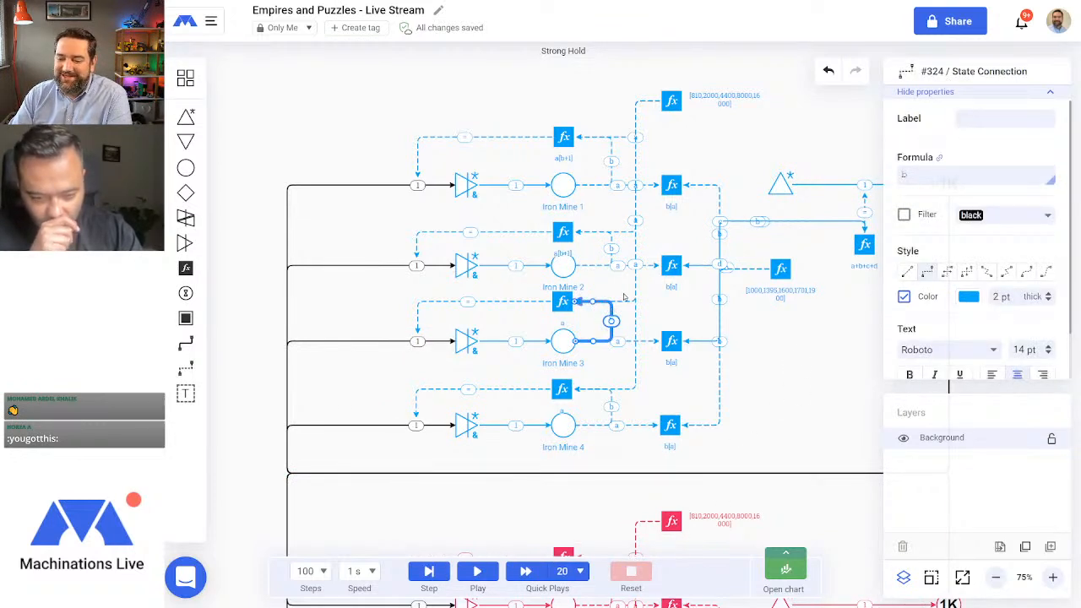
left_click(786, 368)
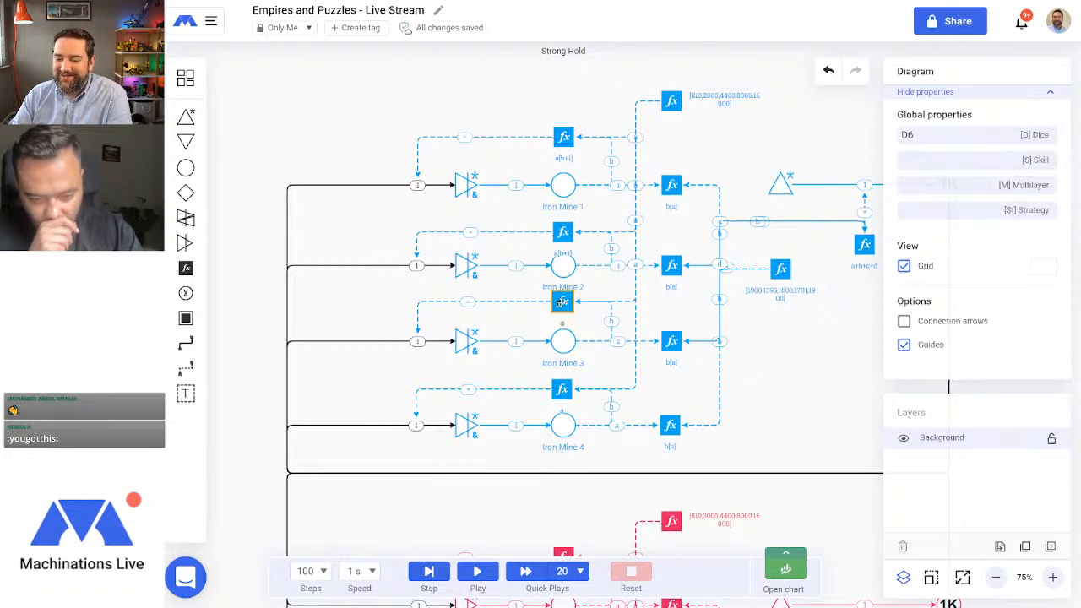
left_click(561, 302)
left_click(563, 231)
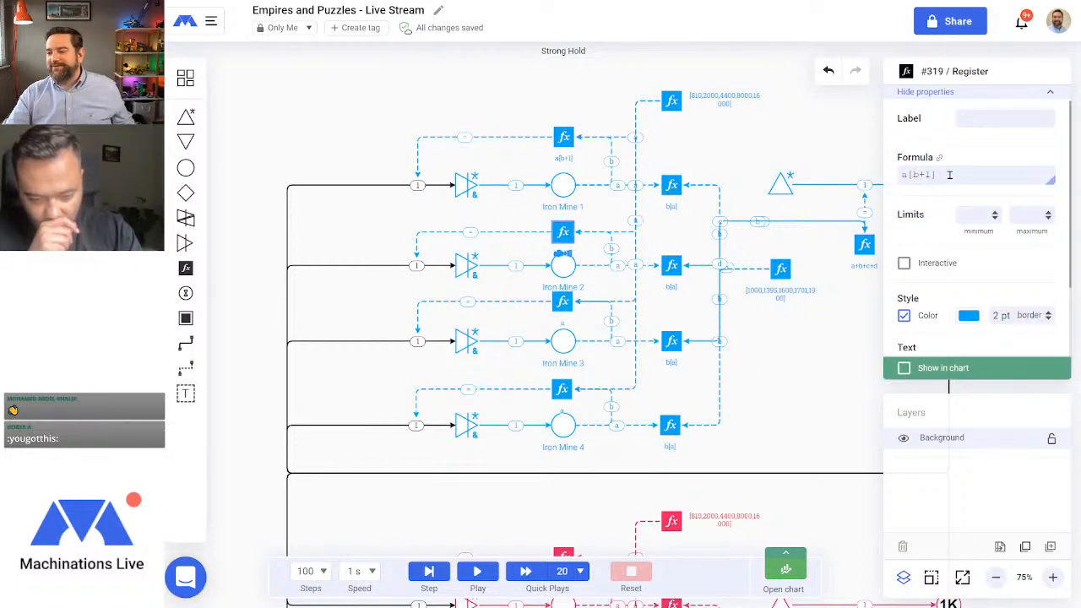
left_click_drag(950, 175, 845, 172)
key("ctrl+c")
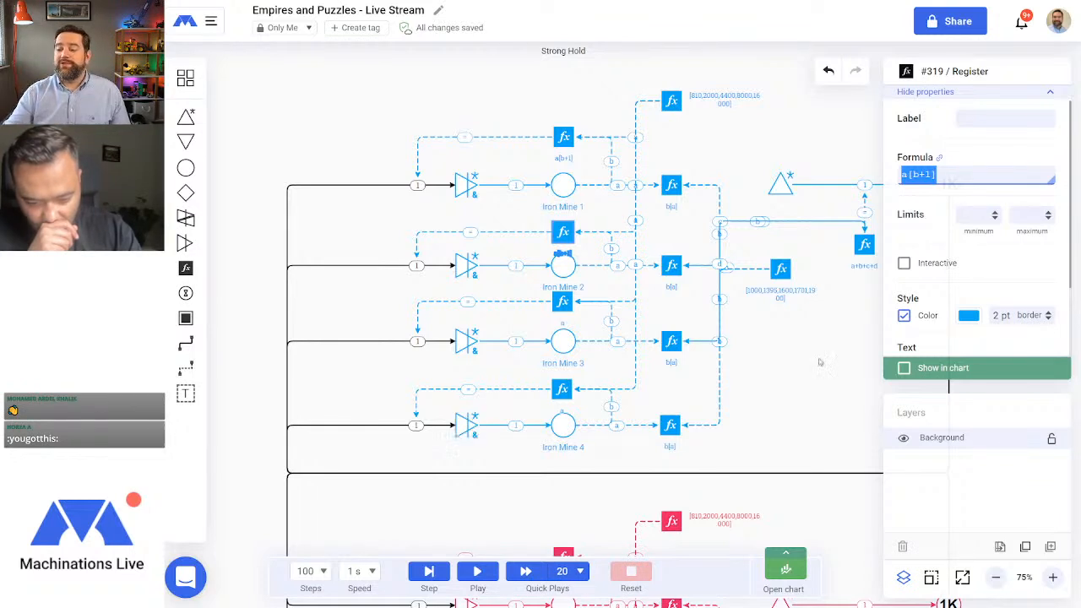
left_click(926, 204)
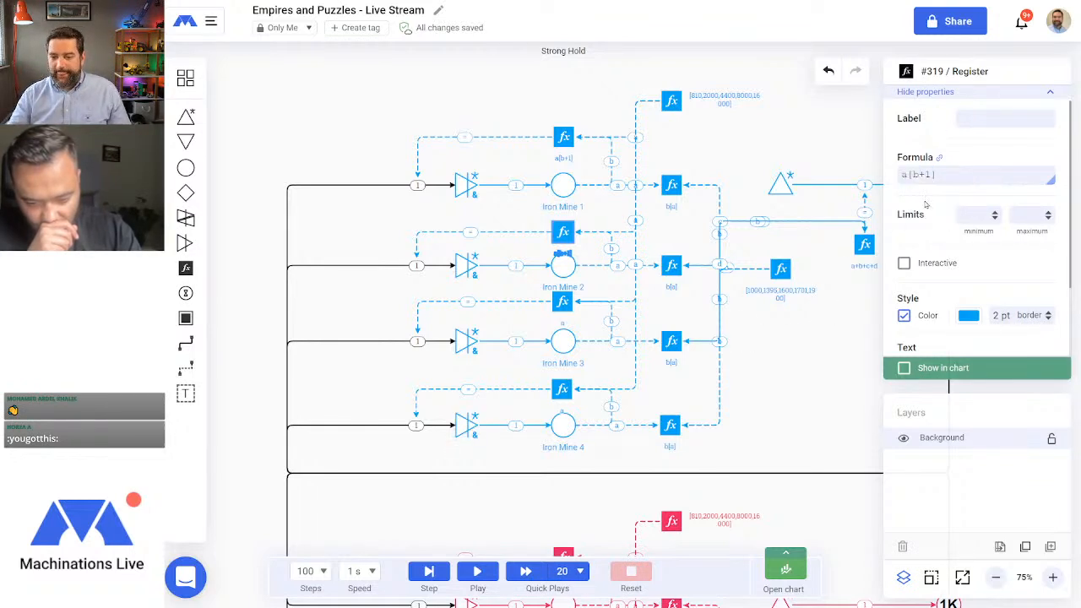
left_click(564, 302)
left_click(926, 174)
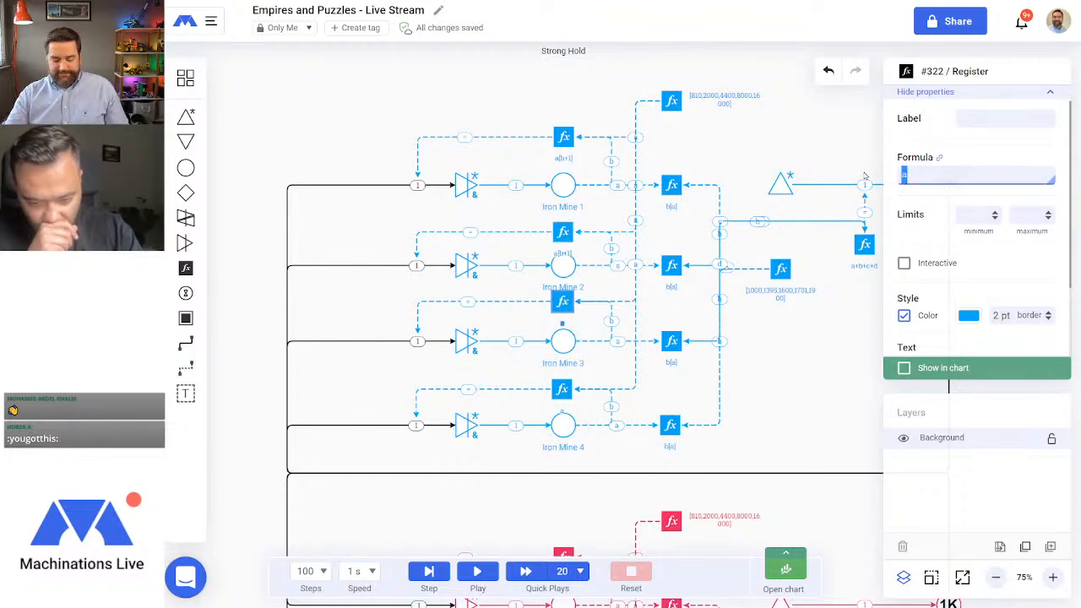
key("ctrl+v")
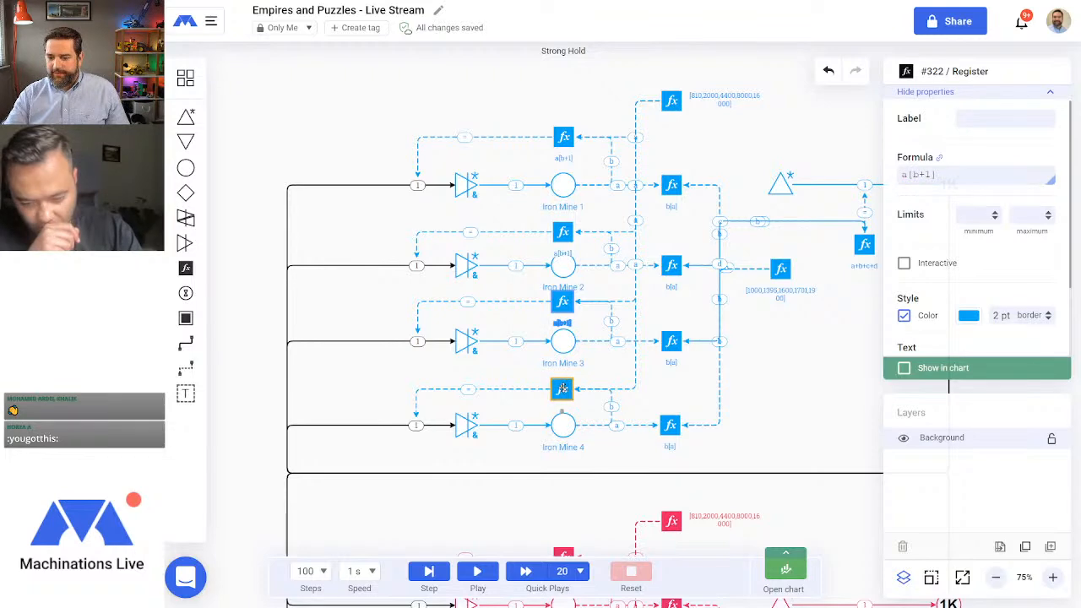
left_click(562, 389)
left_click(946, 172)
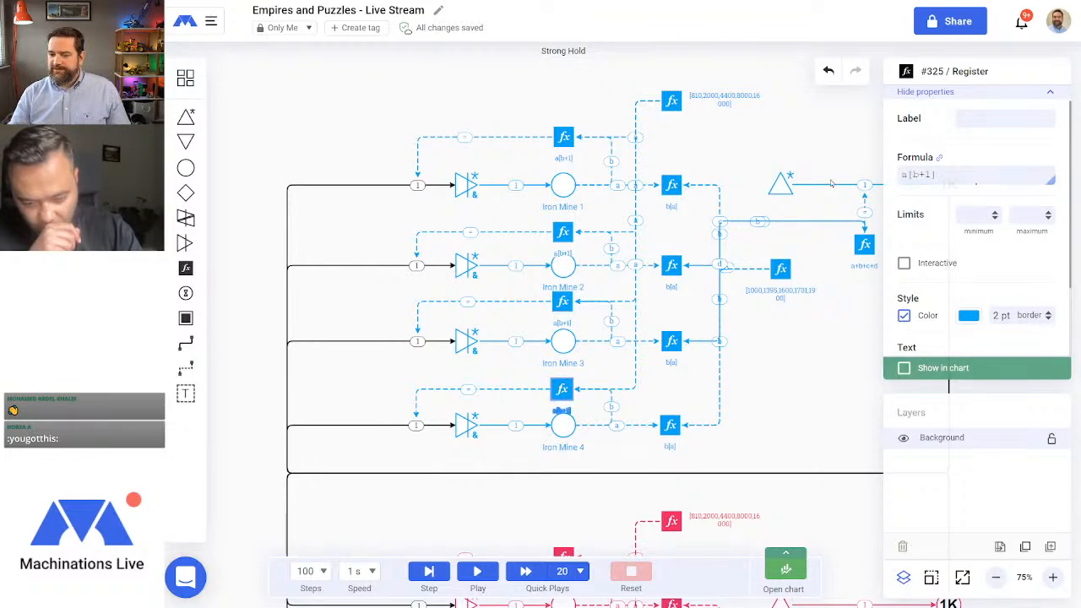
Step: Apply the same a[b+1] formula to the upgrade-cost registers above Farm 3 and Farm 4
scroll(652, 372, "down", 3)
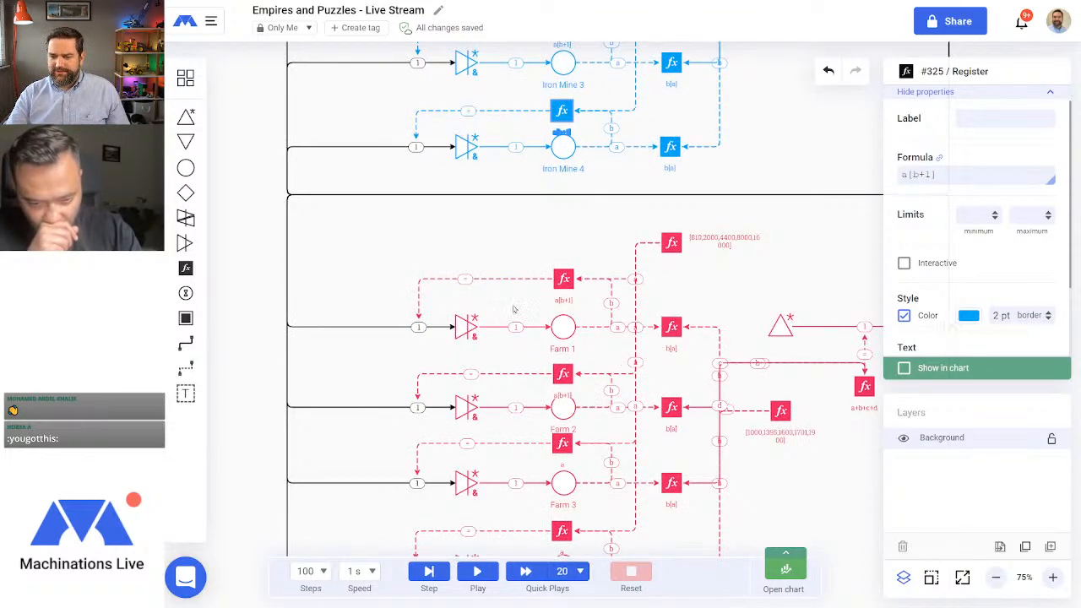
scroll(561, 371, "down", 2)
left_click(563, 307)
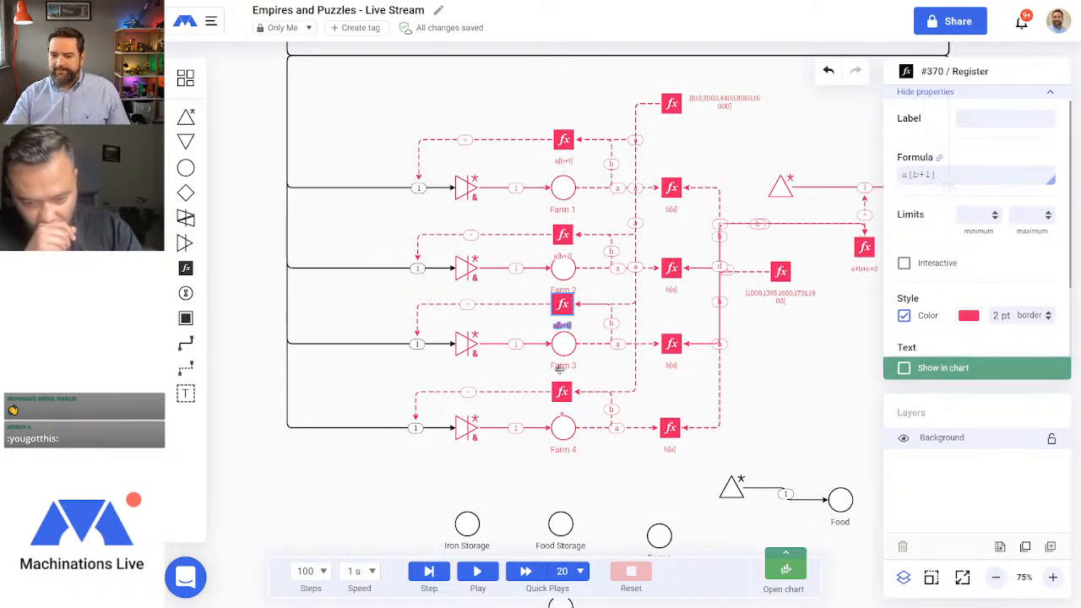
left_click(570, 390)
double_click(956, 176)
key("ctrl+v")
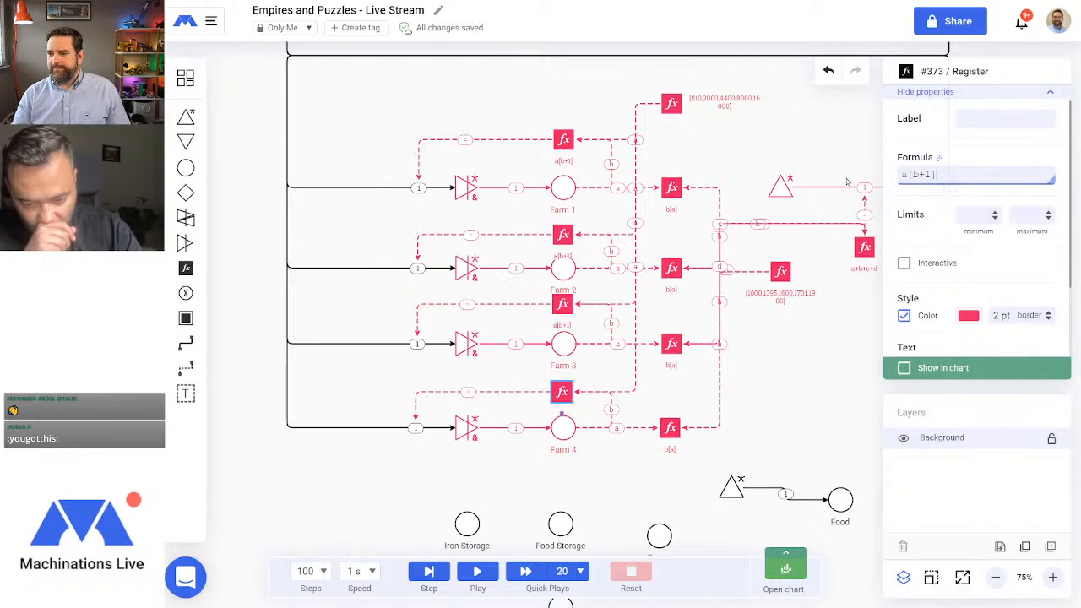
key("Return")
Step: Run the simulation with the corrected formulas, examine how all the mines and farms upgrade, and reset it
left_click(996, 577)
left_click(996, 577)
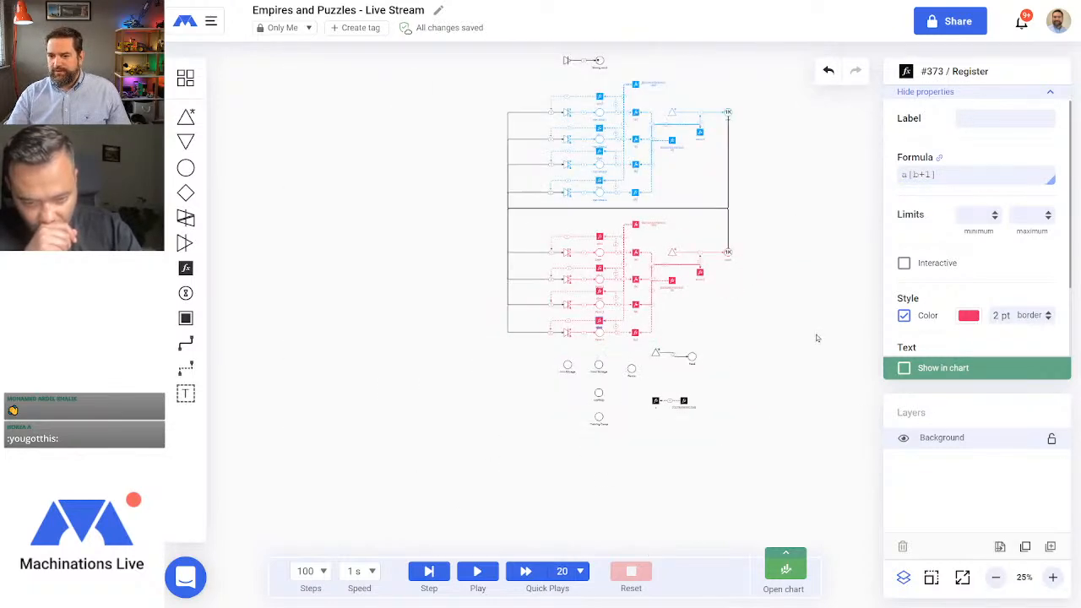
left_click(997, 576)
left_click(1052, 578)
left_click(1052, 578)
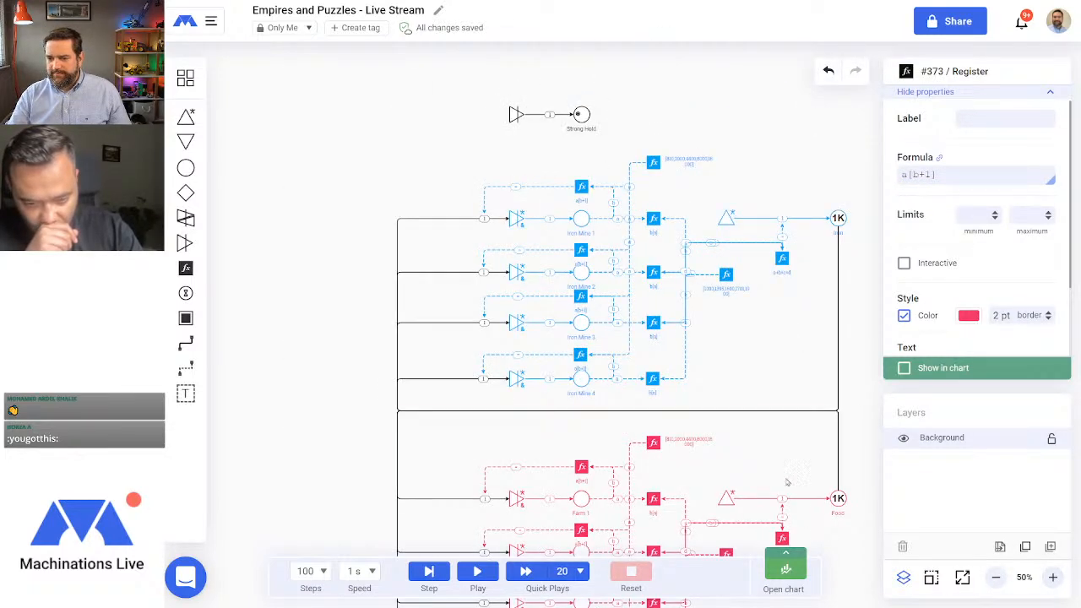
left_click_drag(742, 405, 707, 286)
left_click(706, 286)
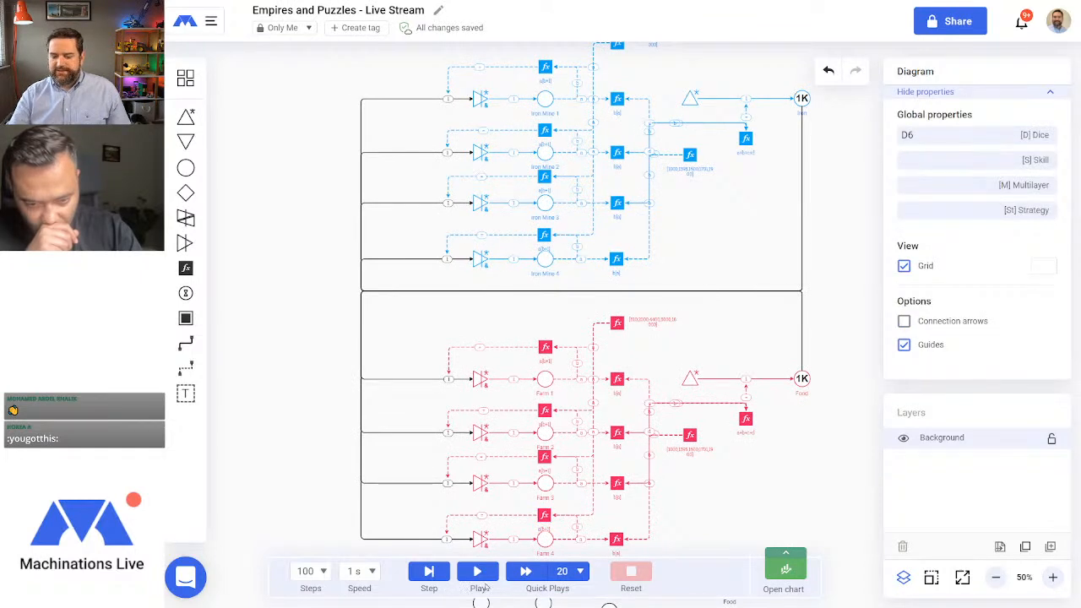
left_click(480, 576)
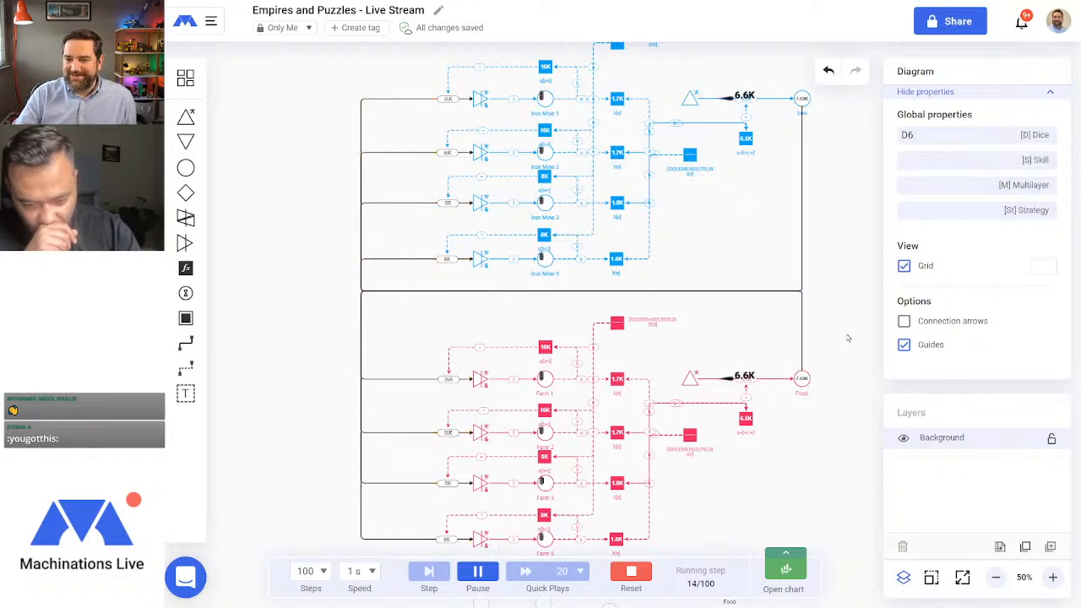
left_click(631, 572)
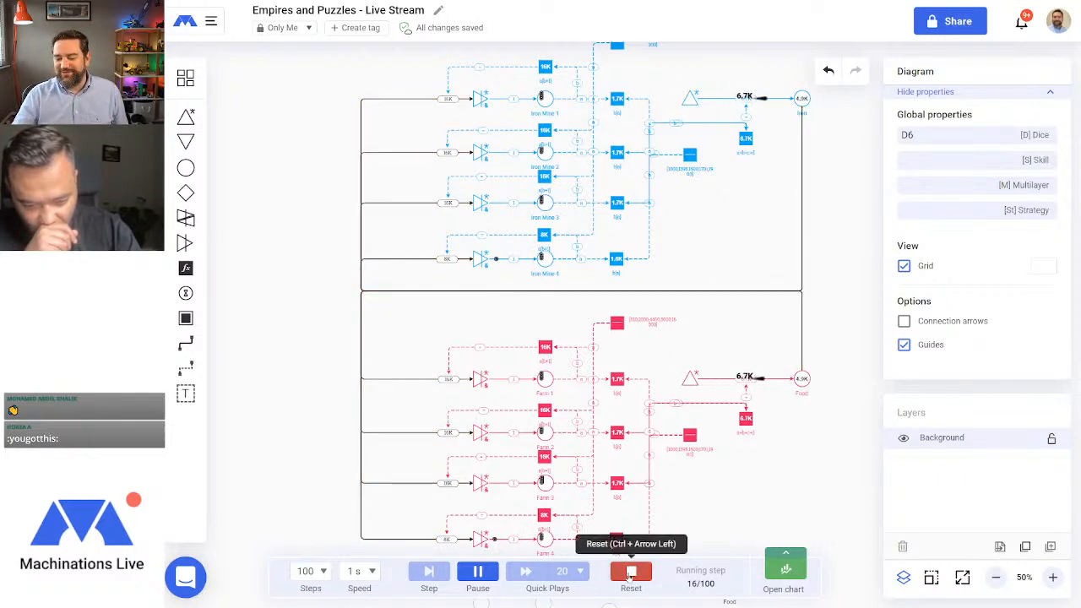
left_click(996, 579)
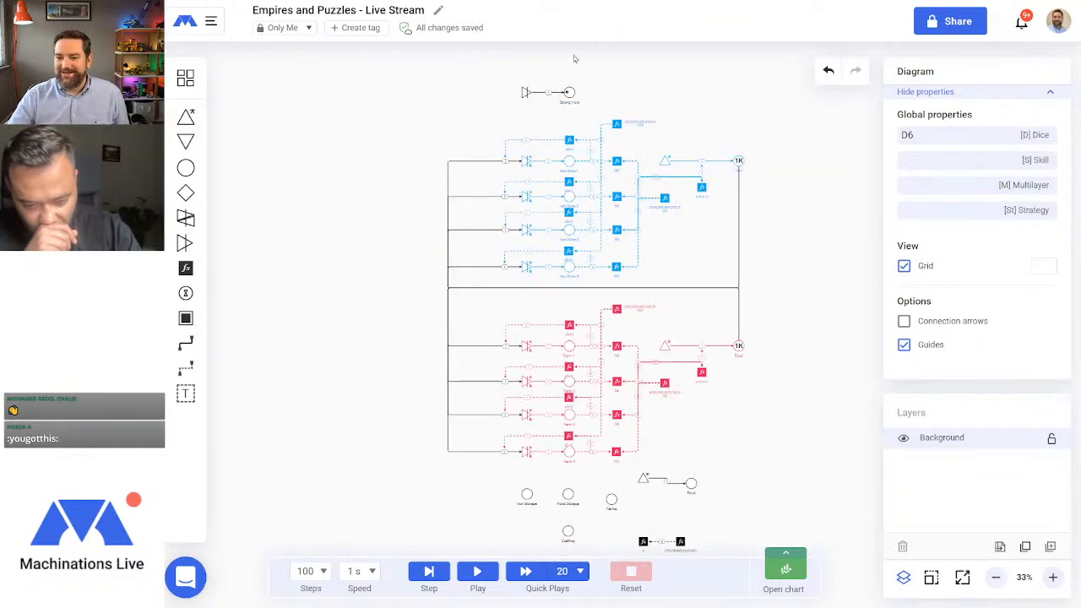
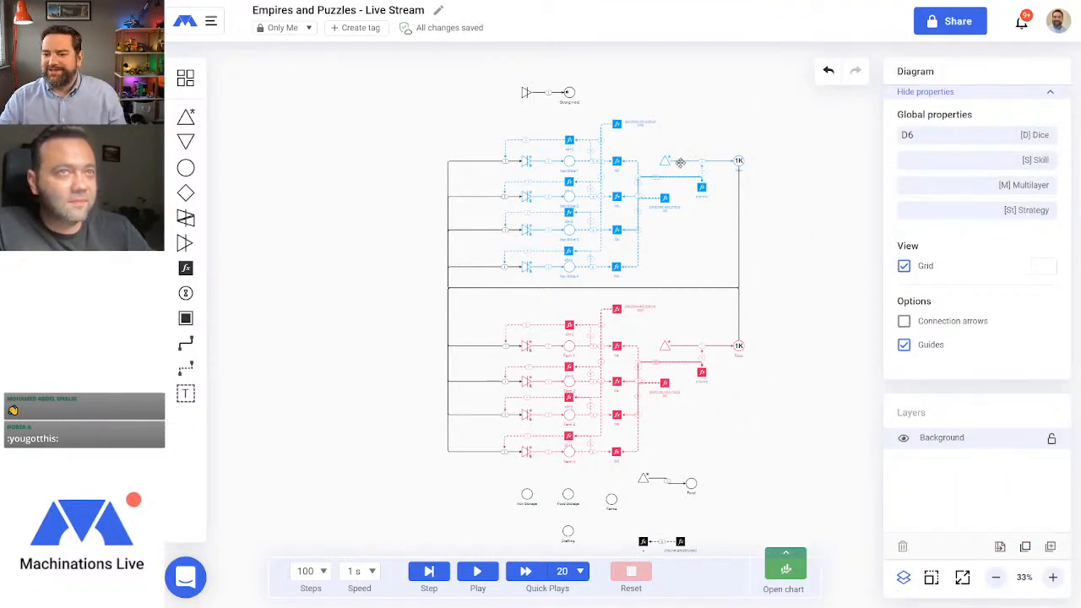
Step: Add a resource connection between the Strong Hold converter and the Iron pool, routing it above the Strong Hold nodes
left_click(1052, 577)
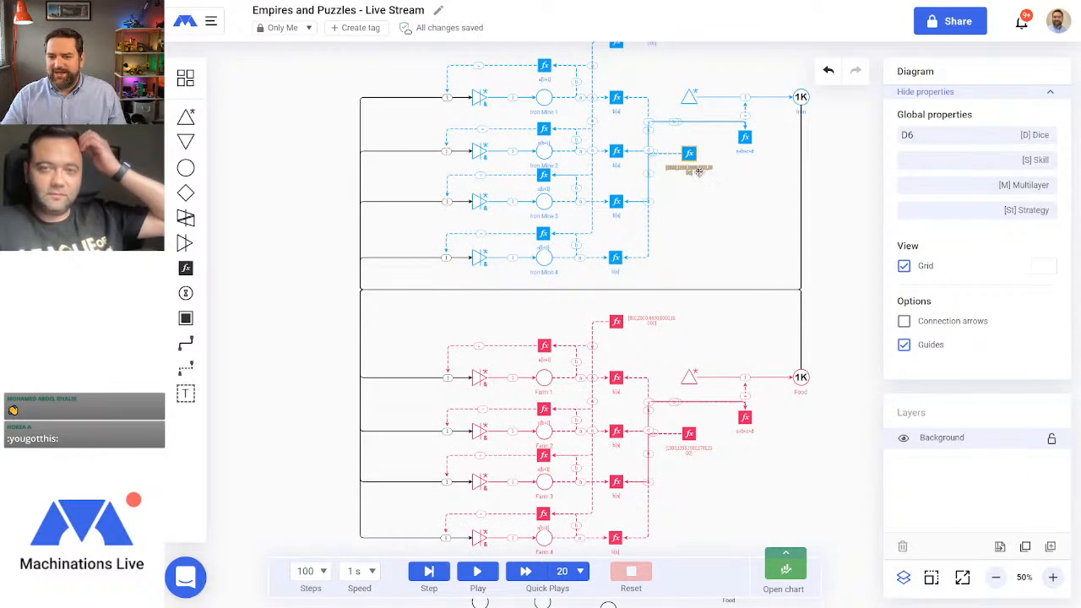
left_click_drag(754, 255, 784, 382)
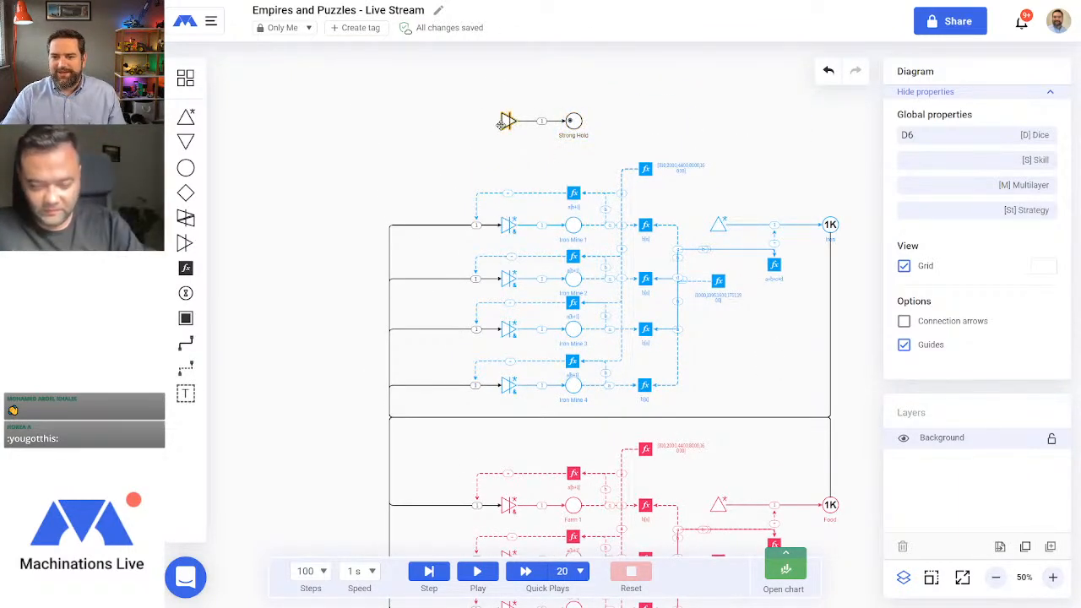
left_click_drag(186, 343, 506, 121)
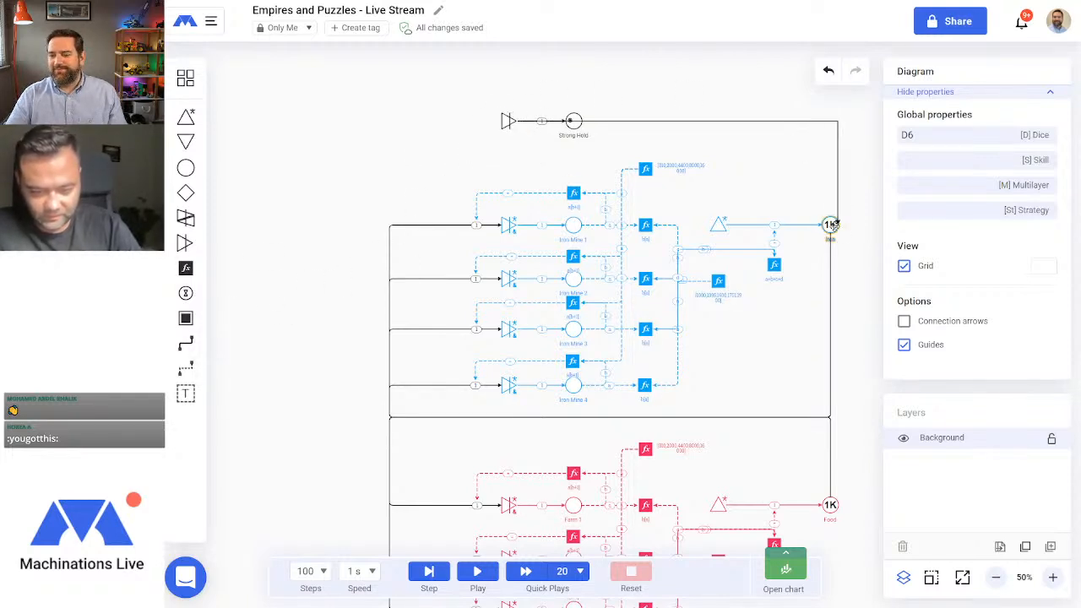
left_click_drag(819, 217, 828, 223)
left_click_drag(673, 120, 675, 78)
left_click_drag(508, 92, 389, 99)
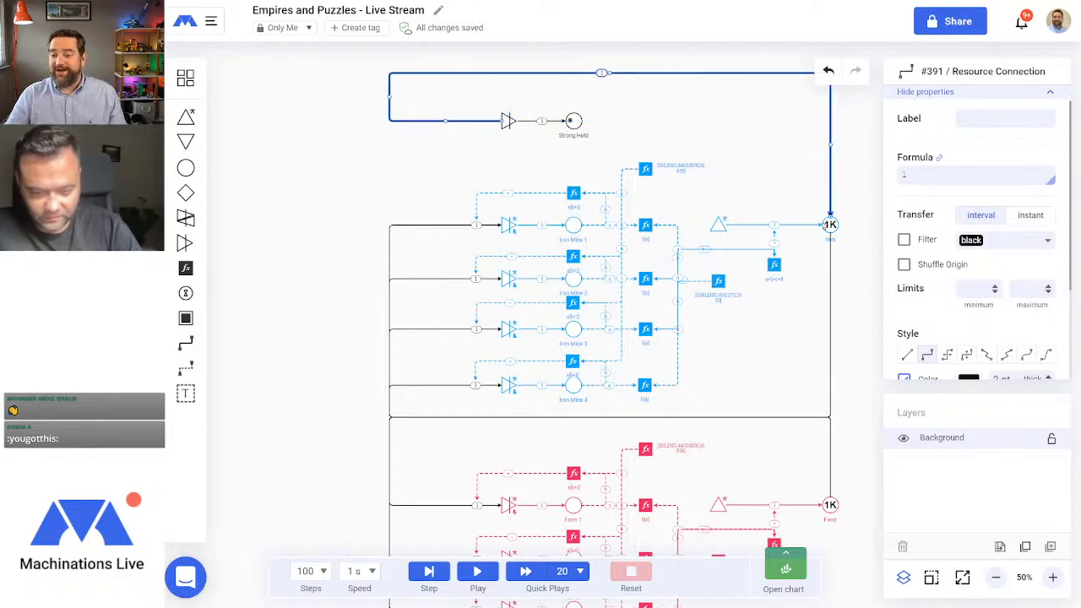
Step: Set the Strong Hold converter's activation to Automatic and its action to pull-all
left_click(489, 148)
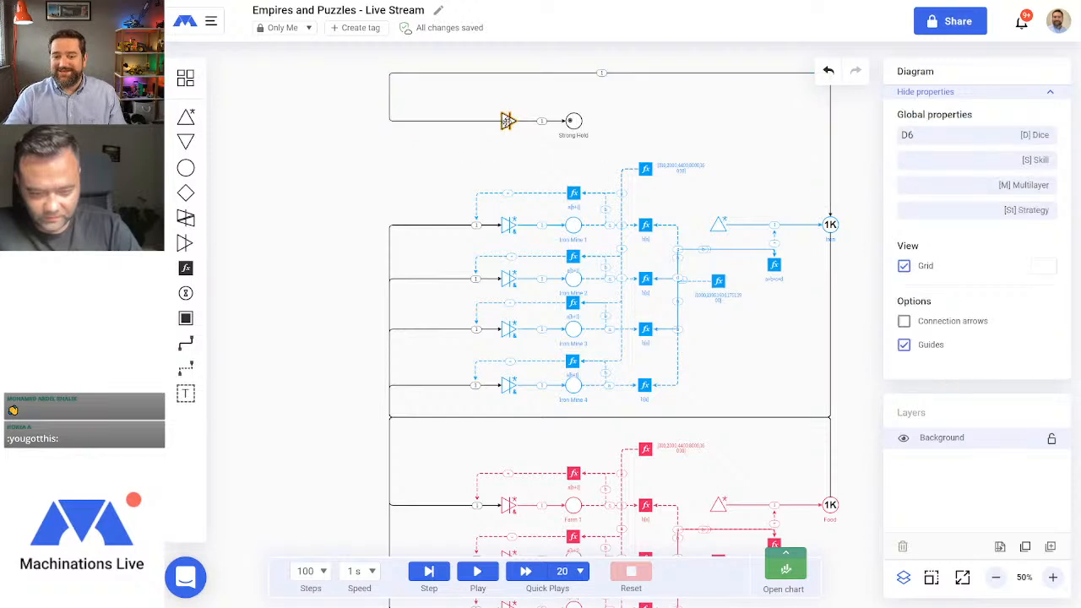
left_click(507, 121)
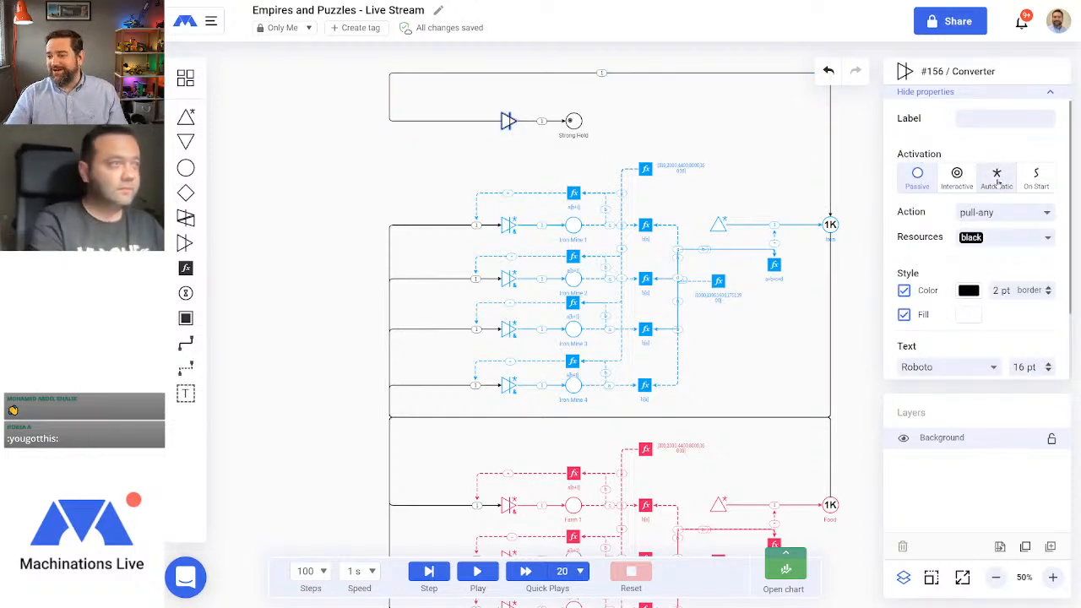
left_click(998, 178)
left_click(1003, 212)
left_click(982, 258)
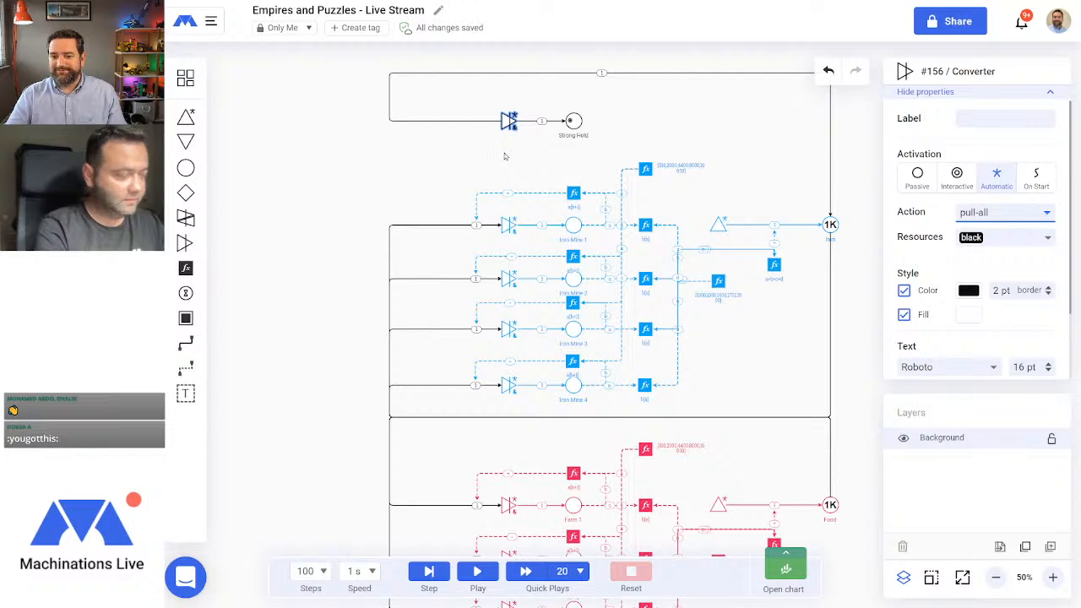
left_click(505, 155)
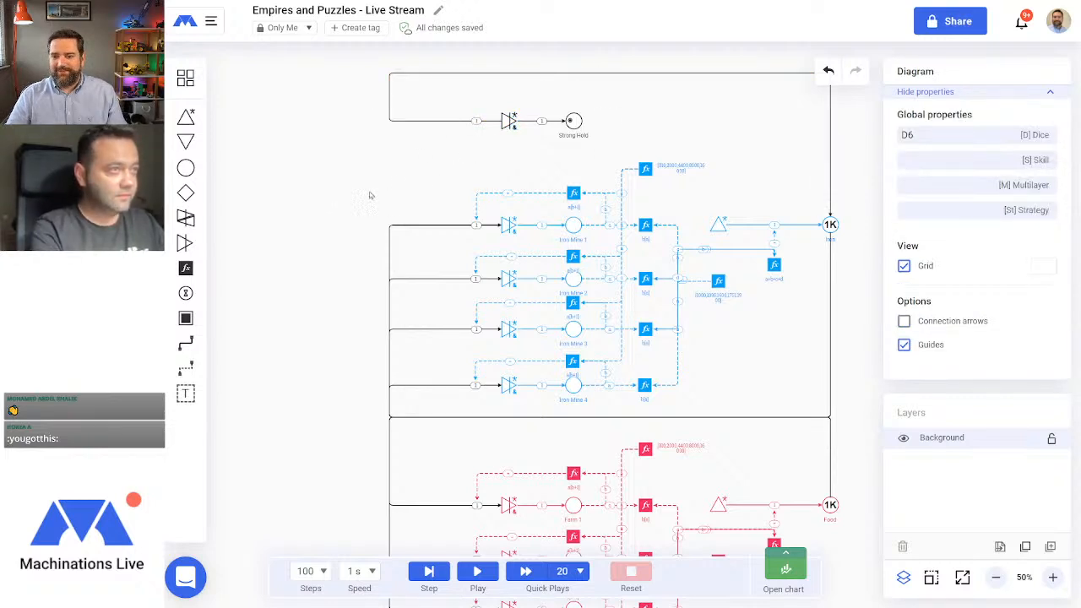
Step: Place two registers in the Strong Hold section, one above the converter and one above the Strong Hold pool
left_click(186, 266)
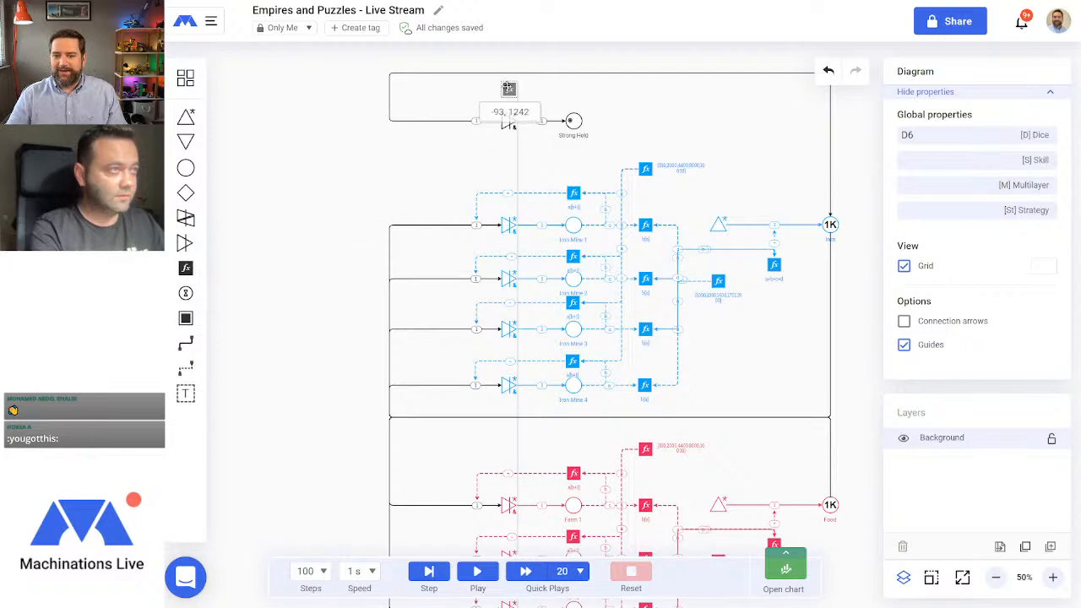
left_click(509, 89)
left_click(186, 267)
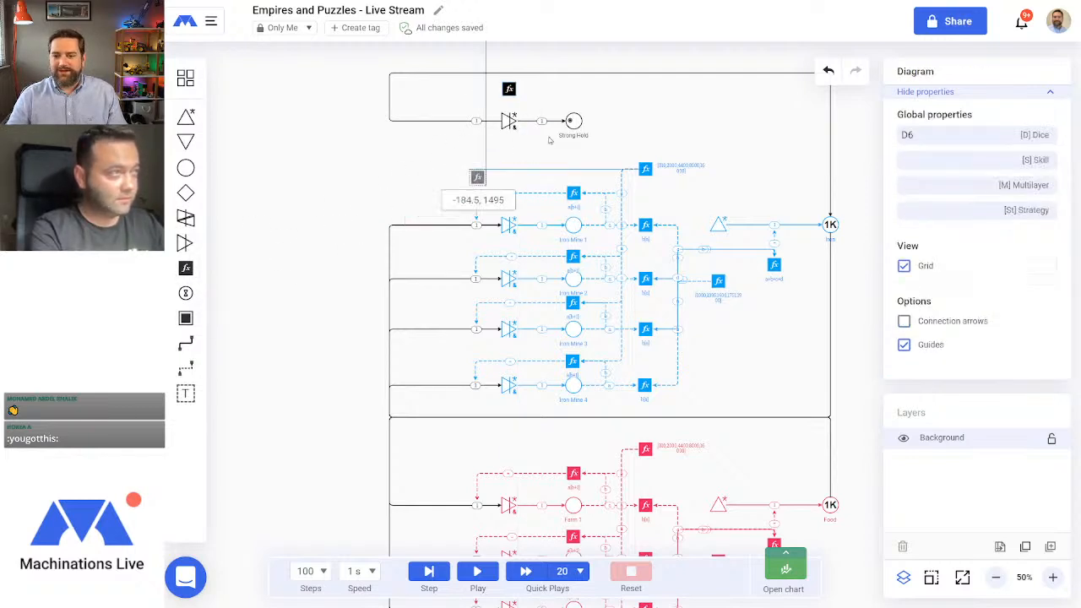
left_click(574, 90)
left_click(752, 112)
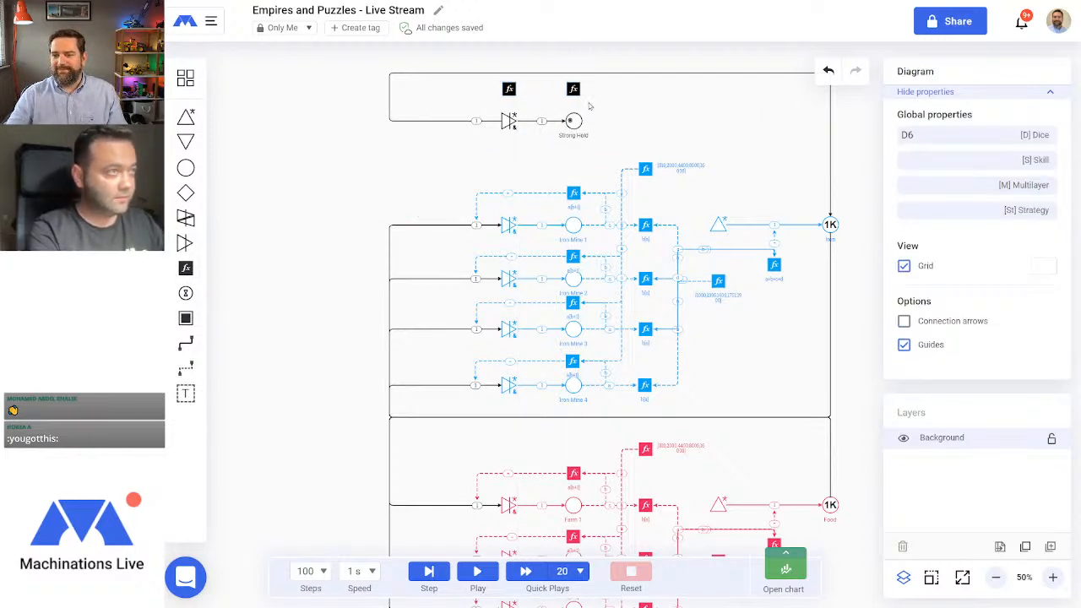
Step: Set the formula of the register above the Strong Hold pool to [6000,12000,18000,24000,32000]
left_click(569, 87)
left_click(929, 173)
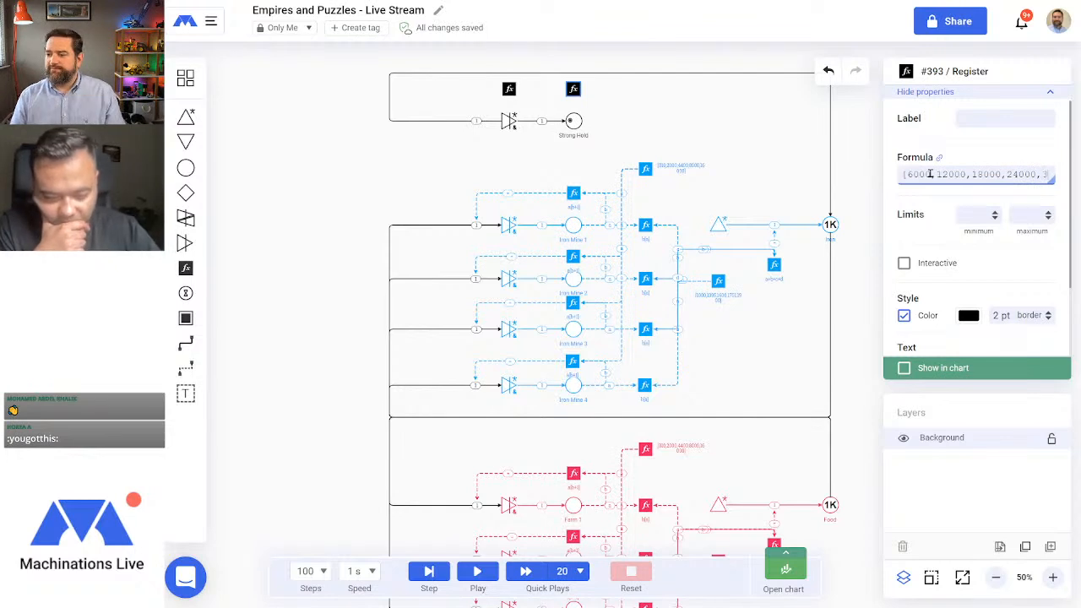
left_click(930, 174)
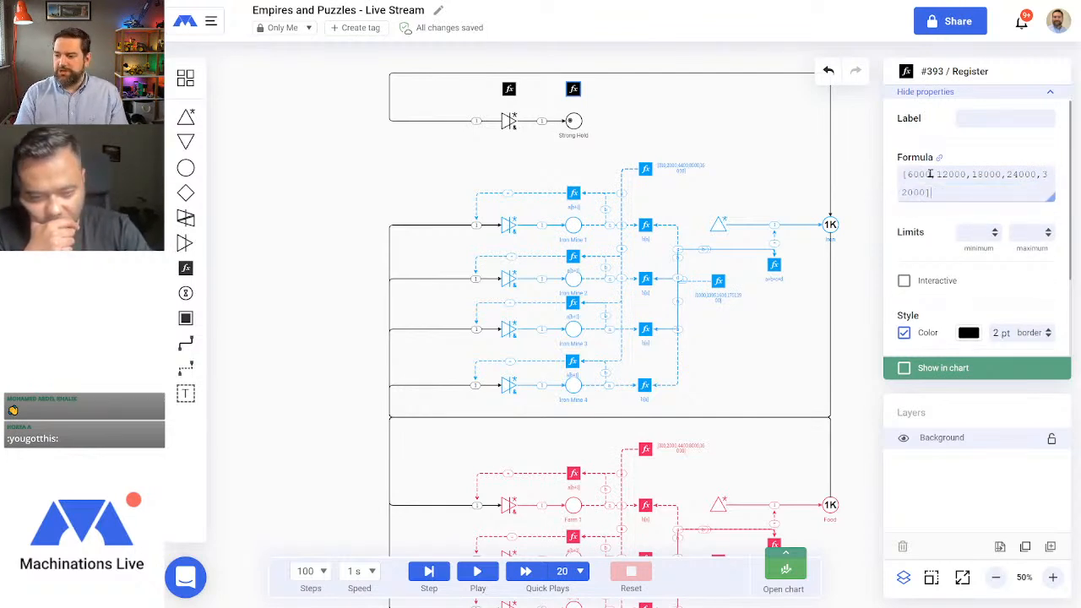
key("Return")
left_click(635, 142)
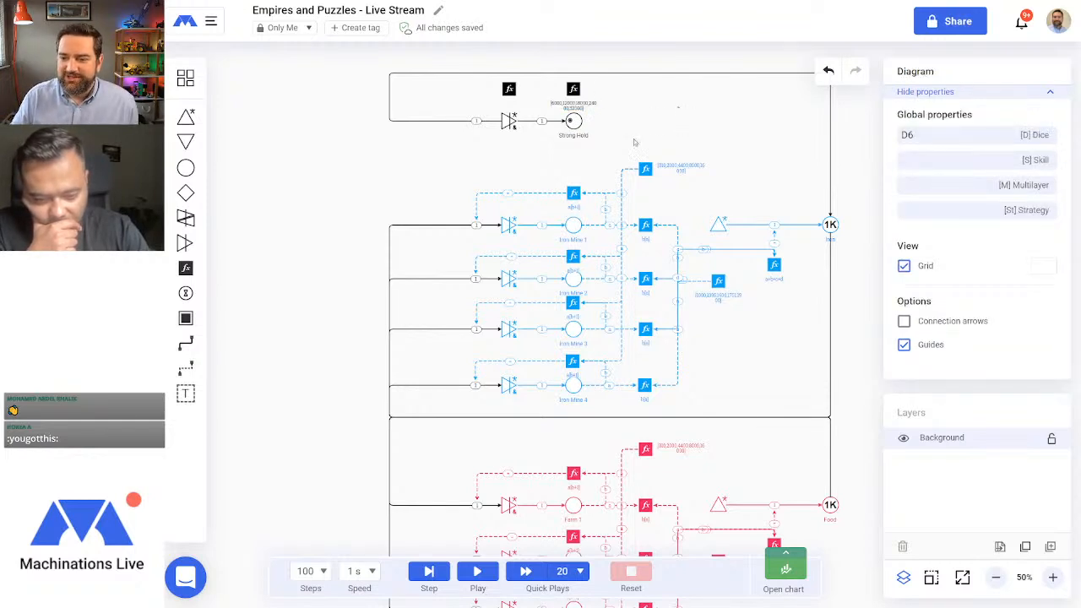
Step: Add state connections from the cost-array register and from the Strong Hold pool to the register above the converter
left_click(186, 368)
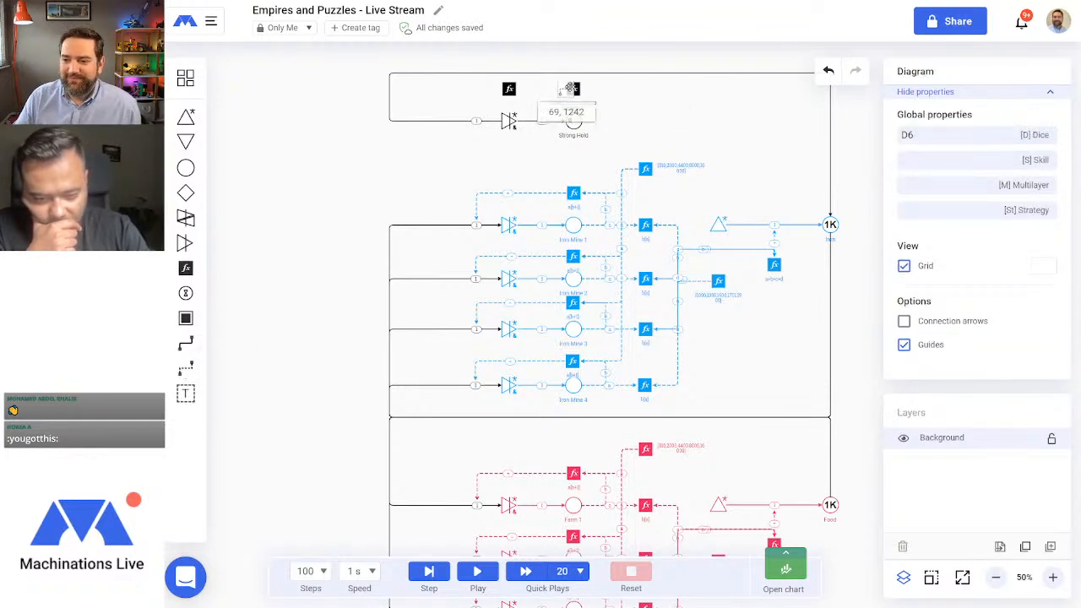
left_click_drag(574, 89, 509, 90)
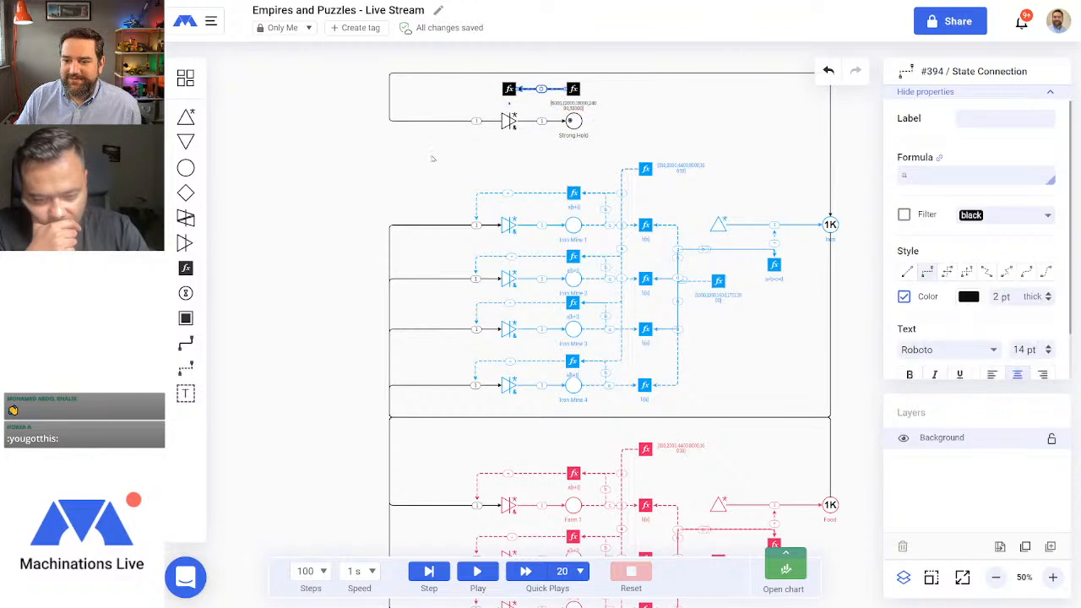
left_click(420, 195)
left_click(186, 368)
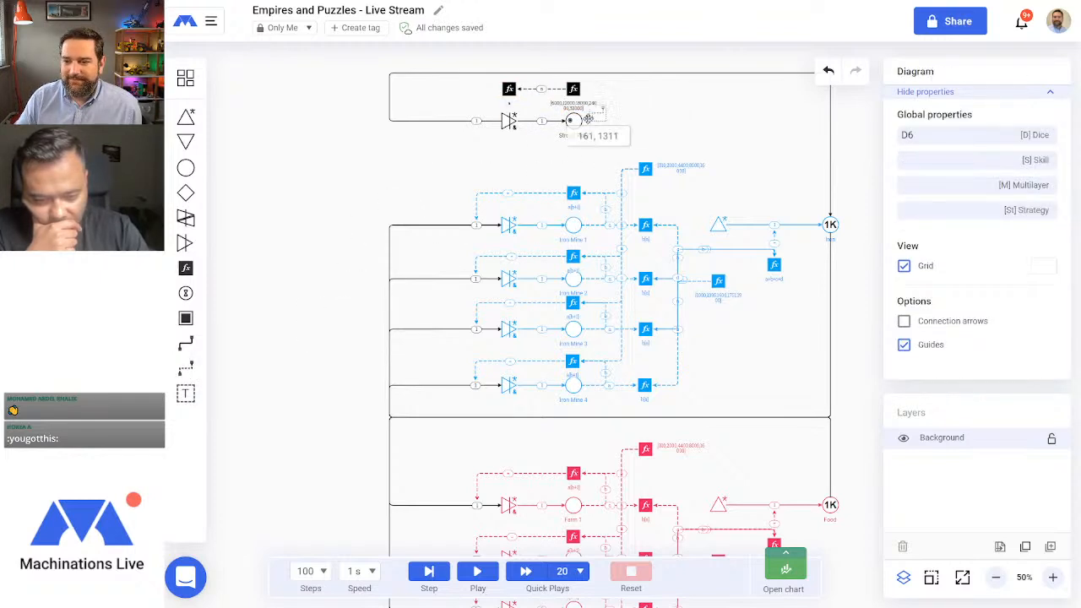
mouse_move(575, 122)
left_mouse_down()
mouse_move(536, 122)
mouse_move(509, 90)
left_mouse_up()
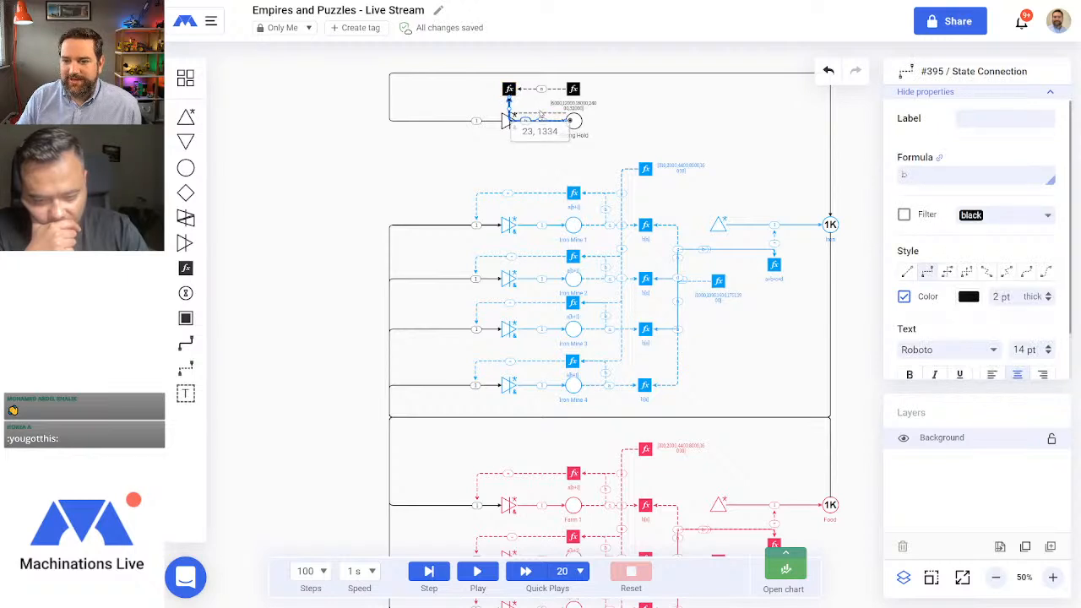
left_click(573, 120)
left_click(573, 119)
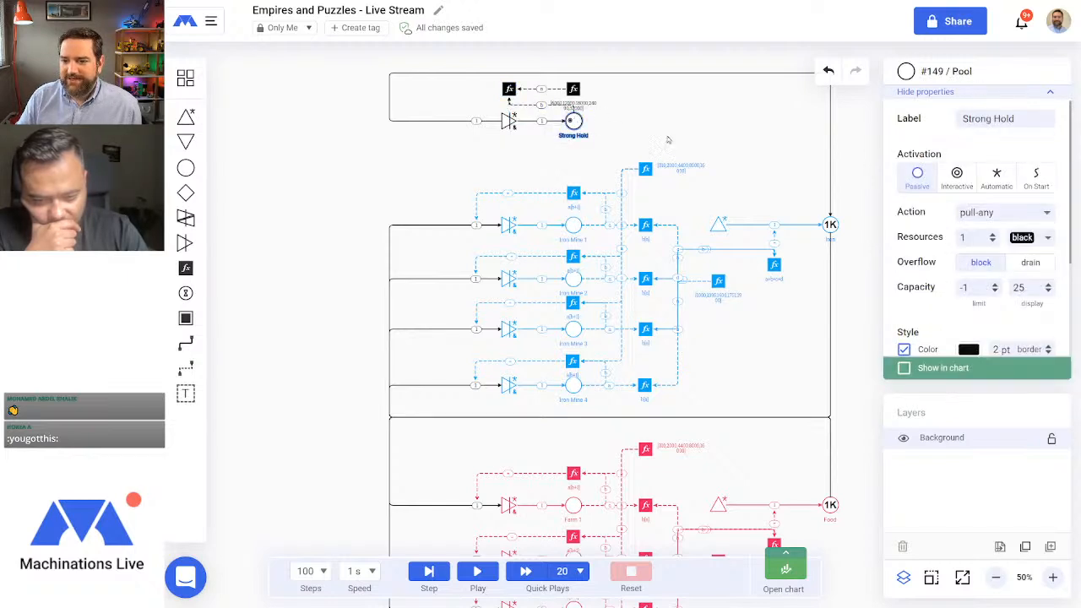
Step: Set the formula of the register above the Strong Hold converter to b[a]
left_click(511, 89)
double_click(922, 179)
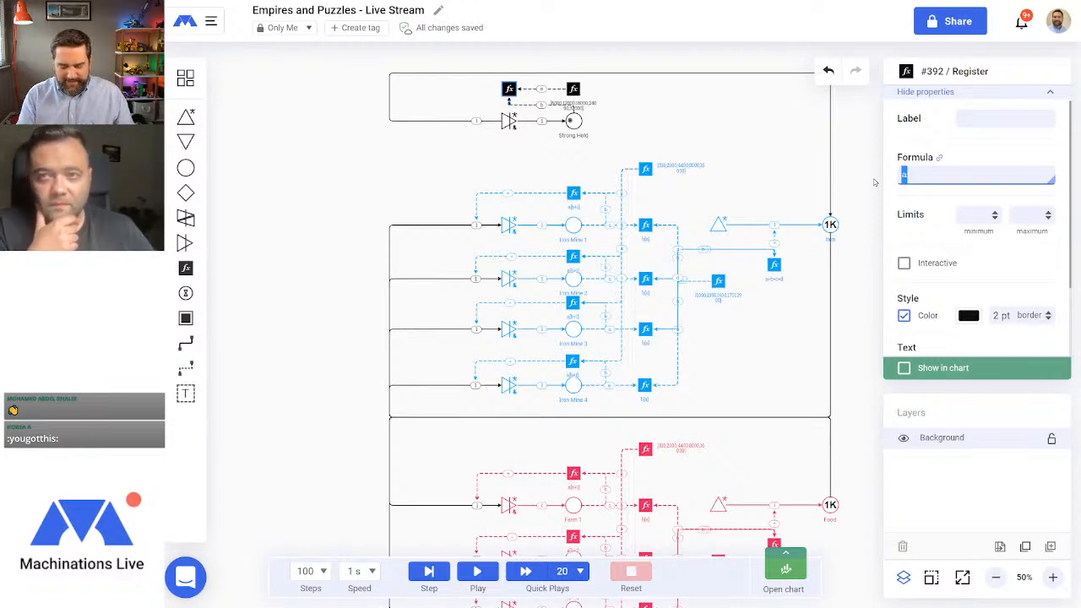
type("b")
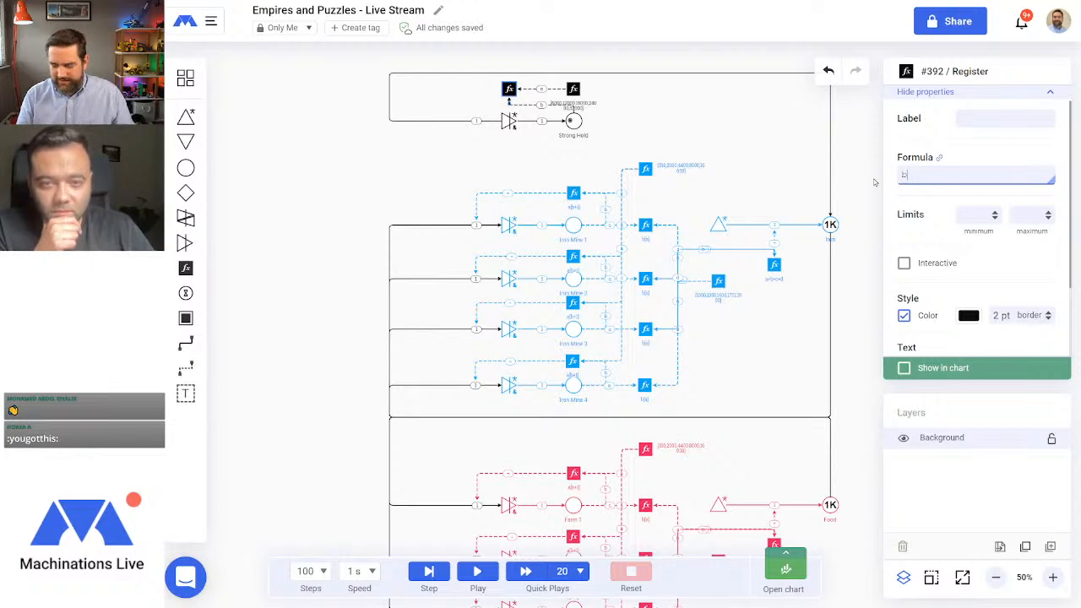
type("[a")
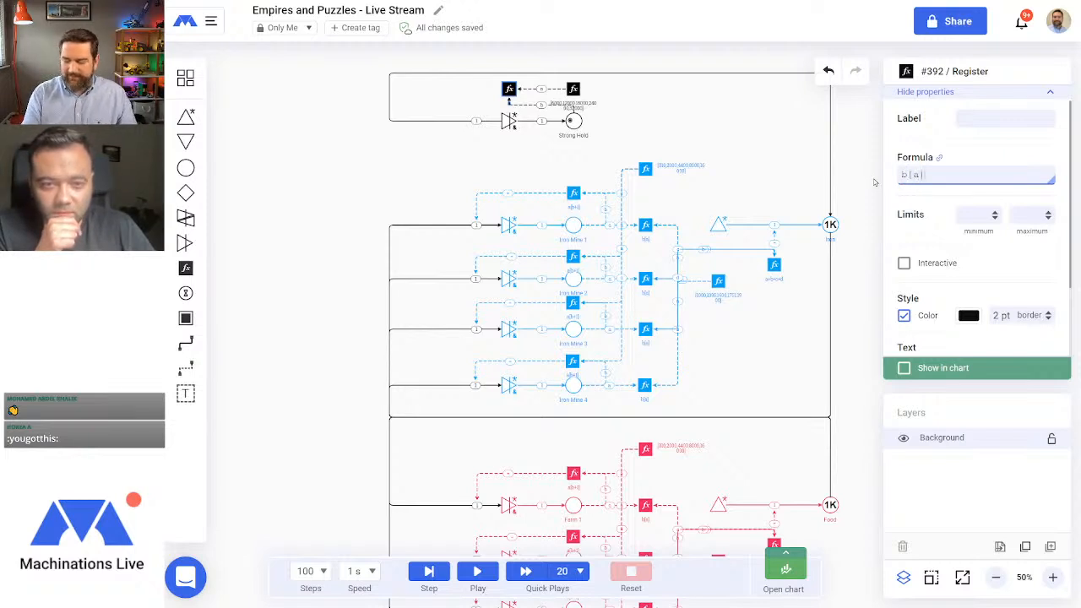
key("Return")
left_click(695, 118)
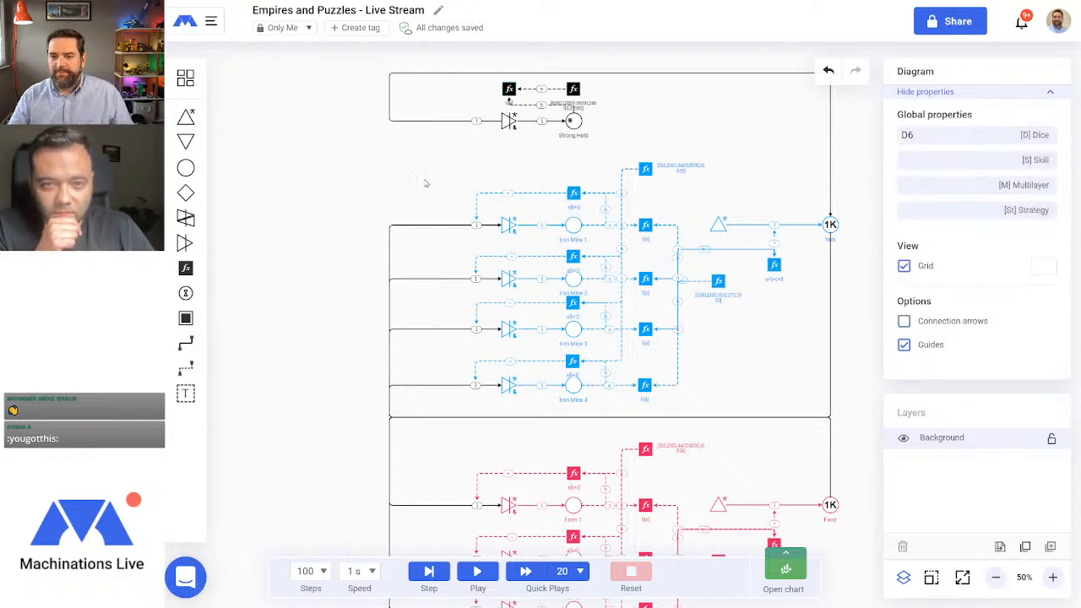
Step: Add a state connection from the b[a] register to the converter's Iron resource connection and set its formula to =
left_click(189, 371)
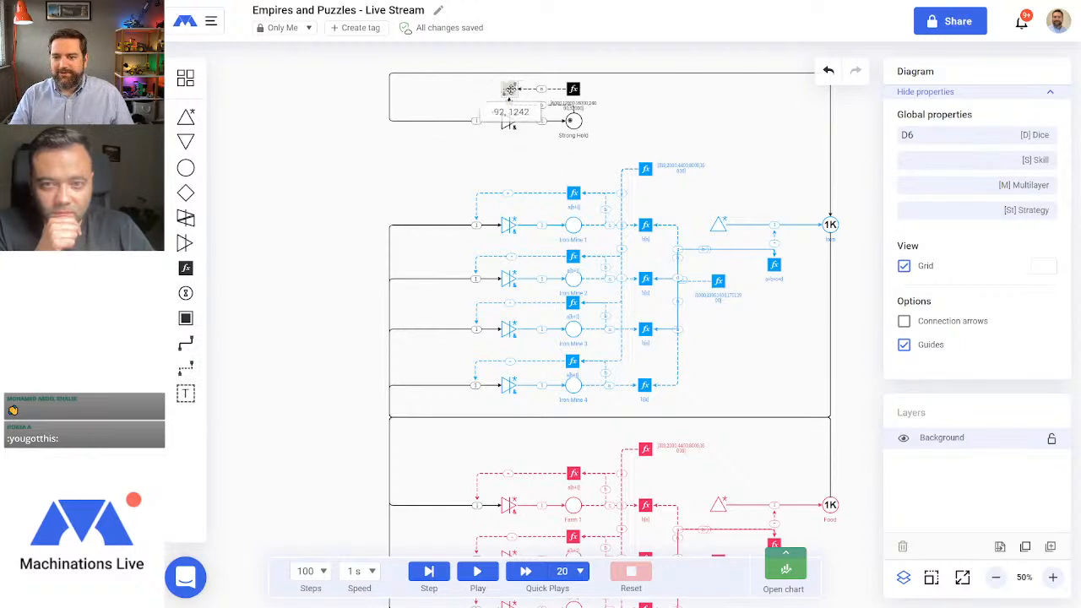
left_click(509, 89)
left_click(476, 120)
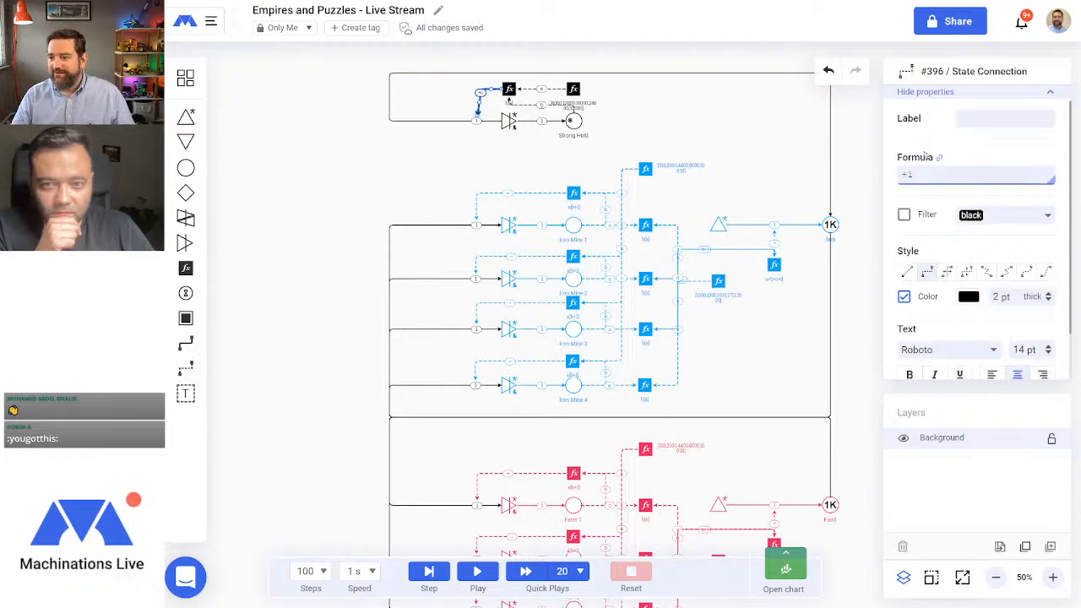
left_click_drag(925, 178, 896, 174)
type("=")
key("Return")
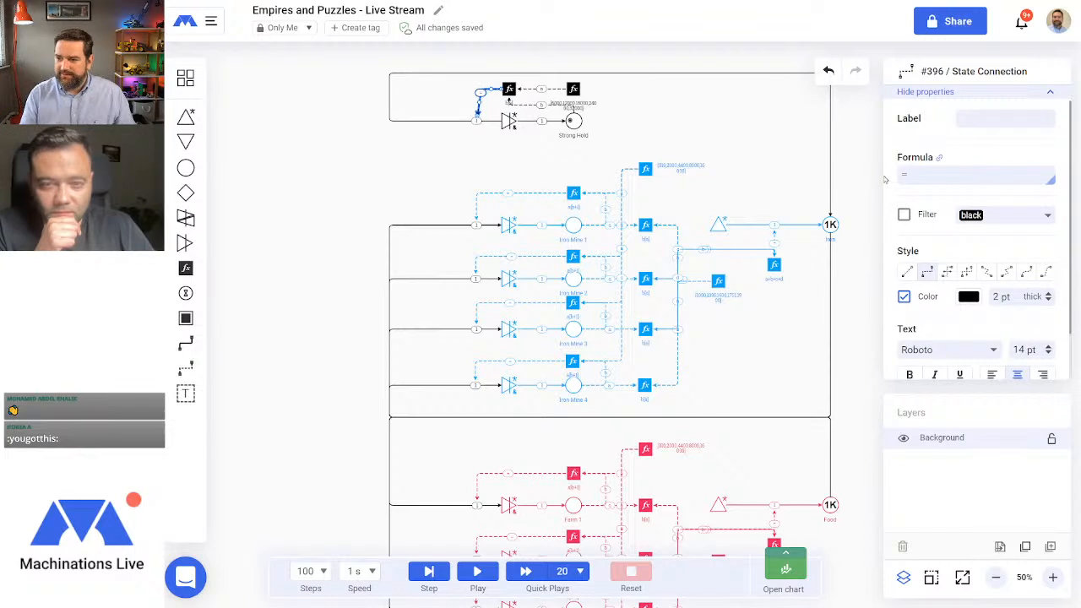
left_click(649, 193)
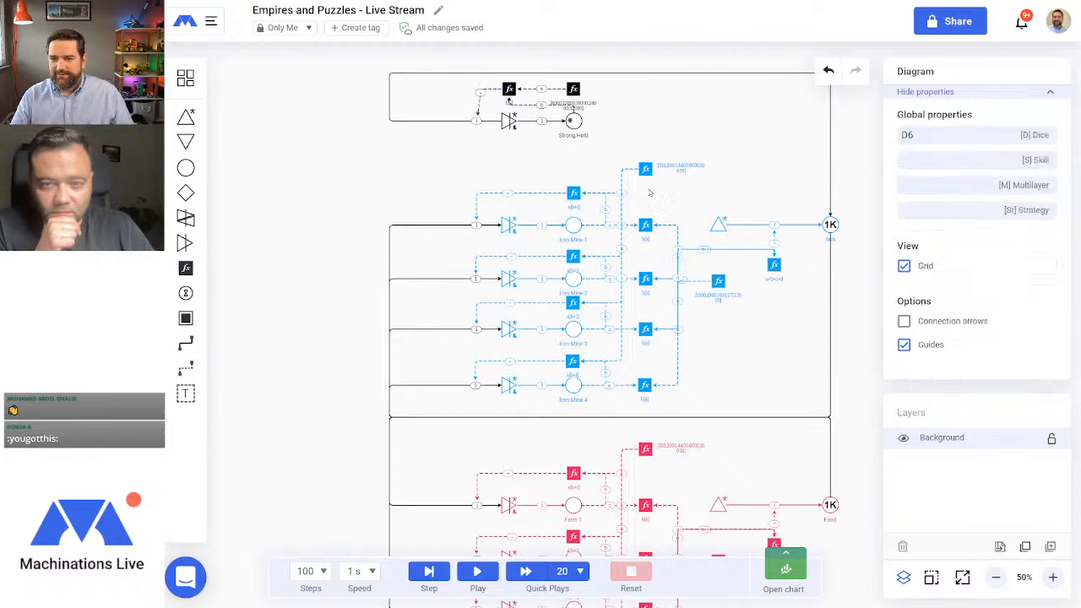
Step: Run and reset the simulation twice, examining the Strong Hold's cost register and converter against Iron Mine 1
left_click(477, 572)
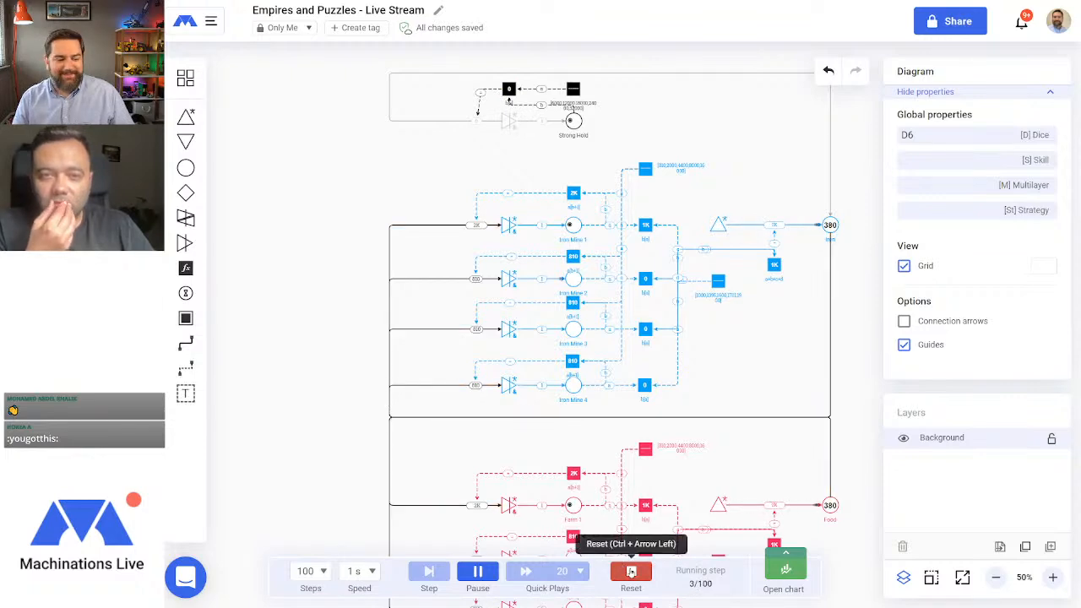
left_click(631, 572)
left_click_drag(635, 107, 699, 261)
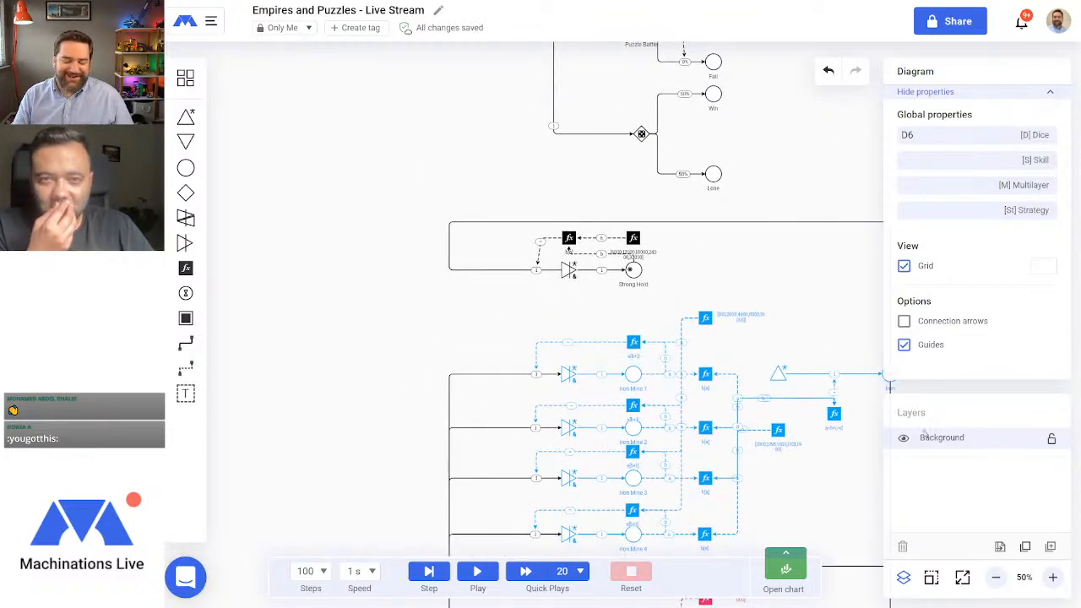
left_click(1053, 577)
left_click(1053, 576)
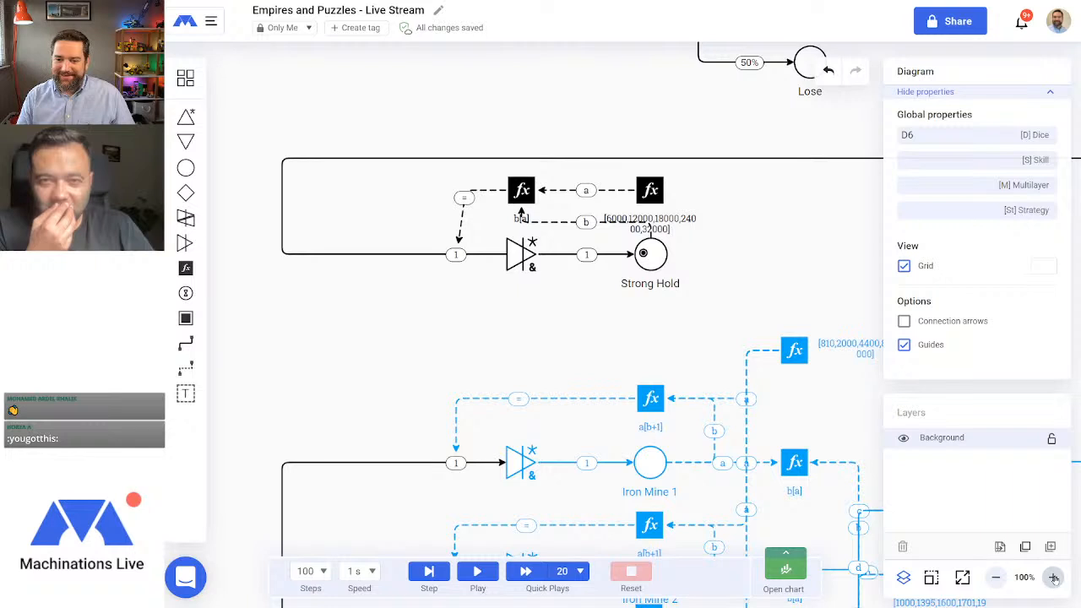
left_click(1053, 577)
left_click(500, 167)
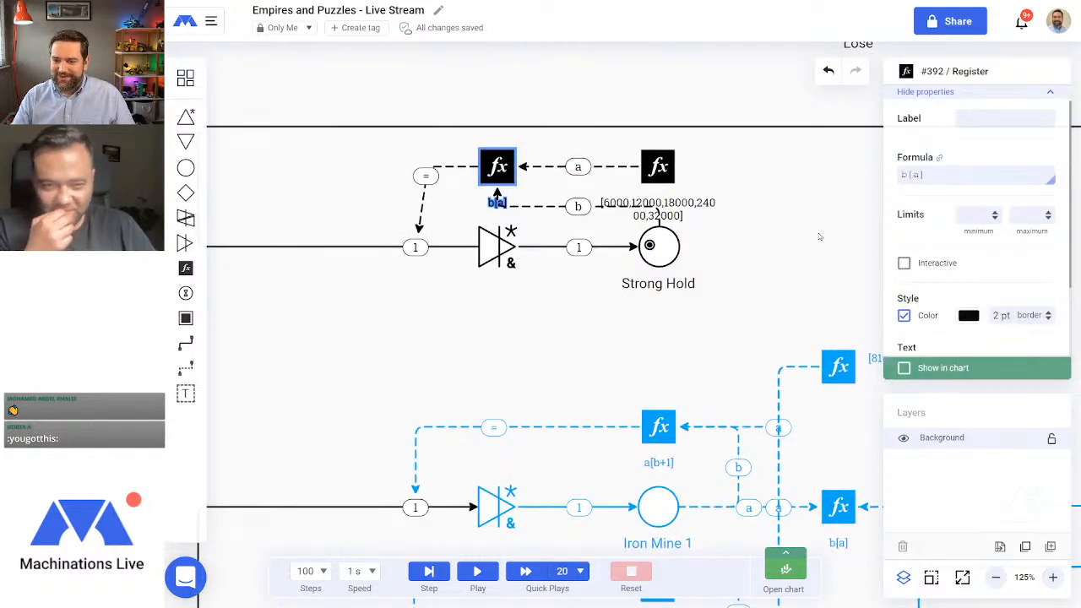
left_click(577, 367)
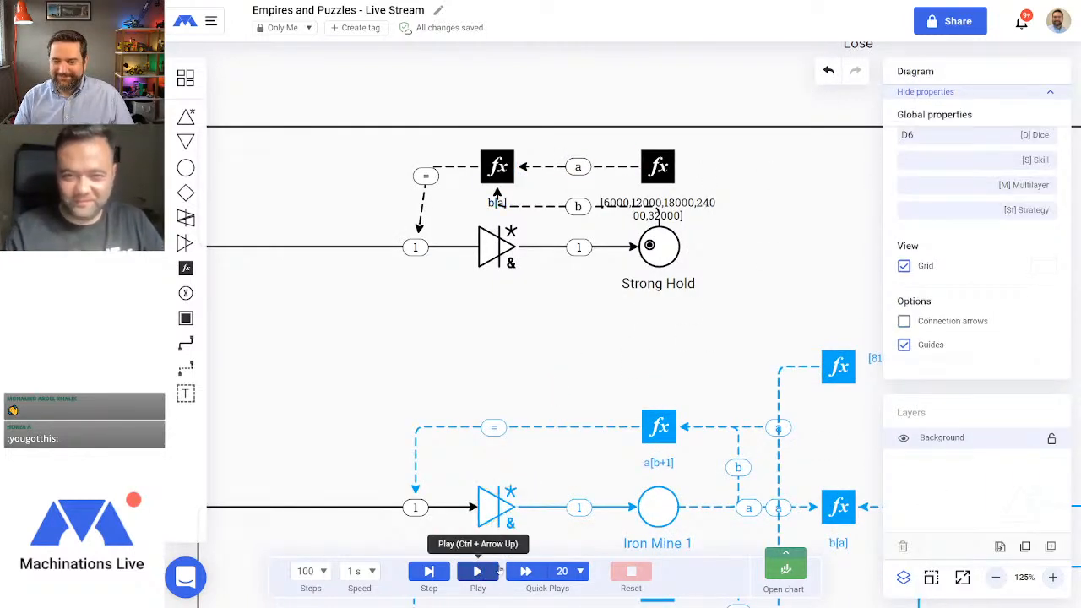
left_click(477, 571)
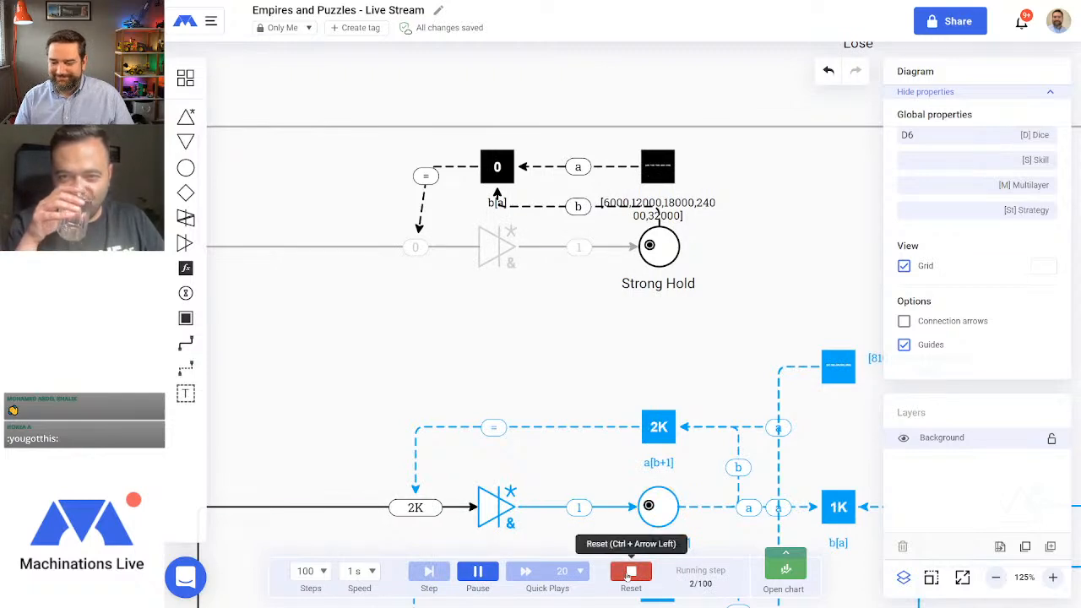
left_click(631, 571)
scroll(473, 333, "down", 2)
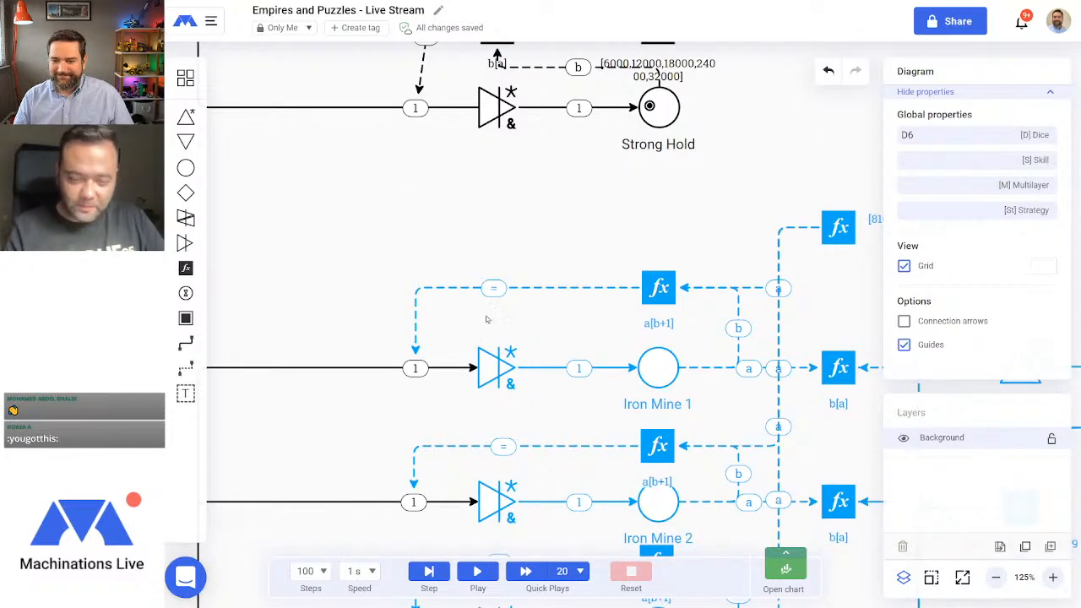
scroll(485, 320, "up", 2)
Step: Delete the resource connection between the Strong Hold converter and the Iron pool
left_click(463, 247)
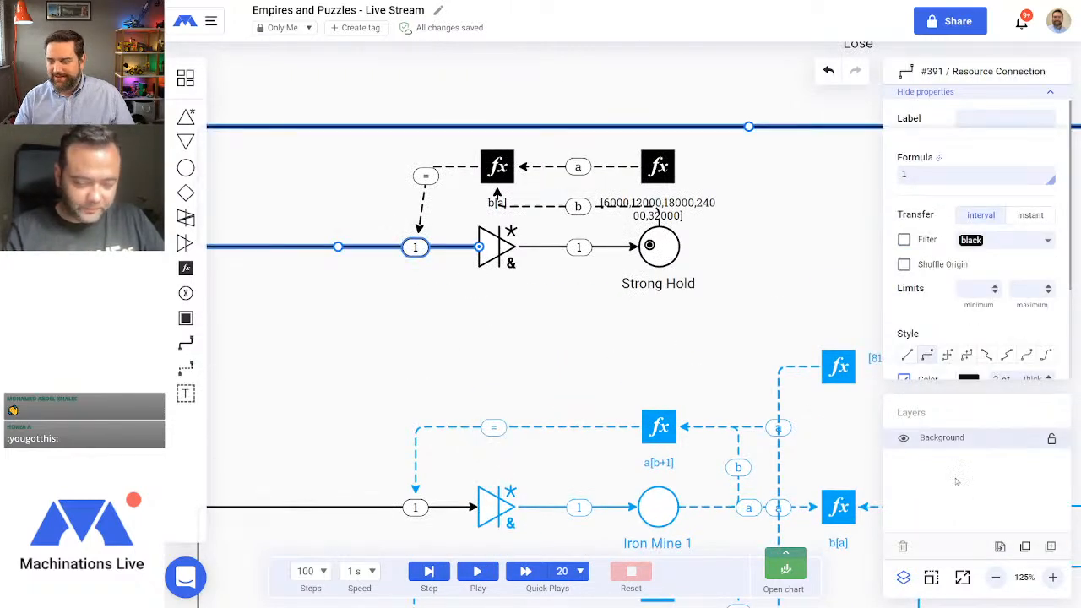
left_click(996, 577)
left_click(996, 577)
left_click(996, 577)
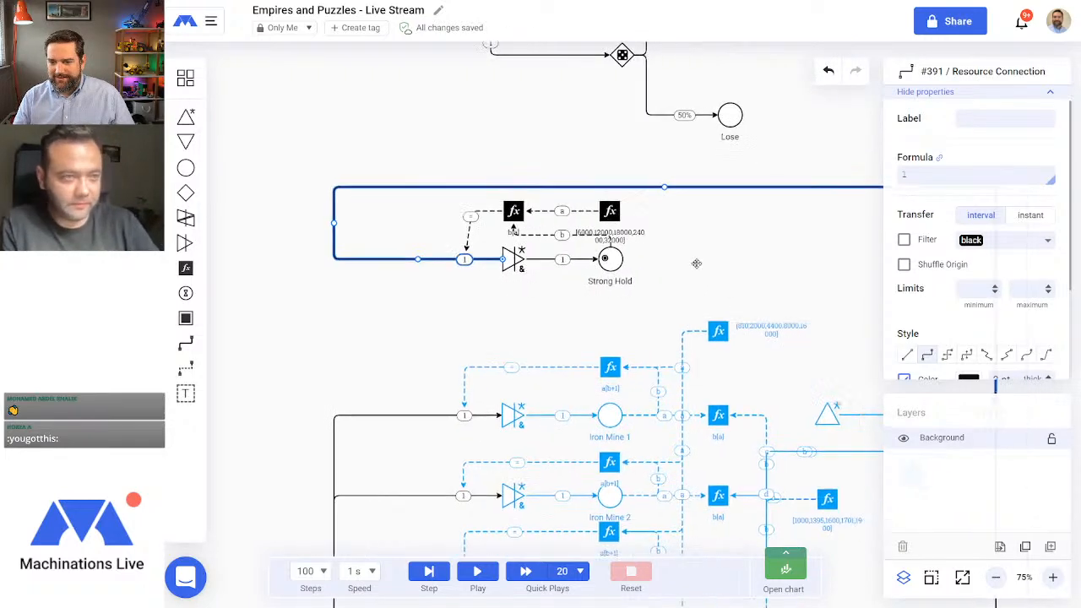
left_click_drag(696, 264, 490, 216)
left_click(757, 268)
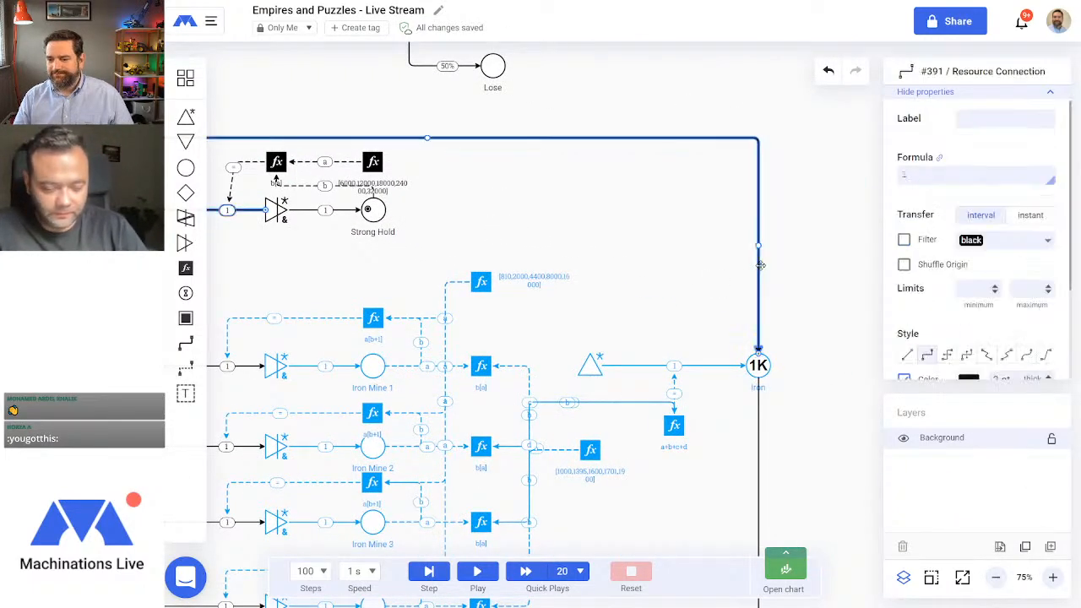
key("Delete")
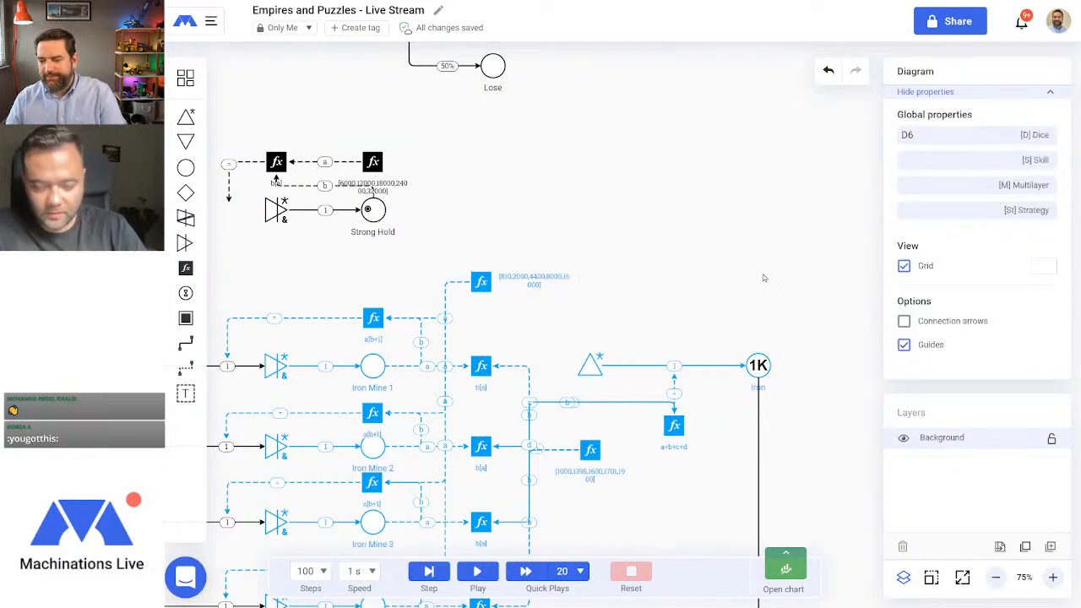
Step: Try to connect the Strong Hold converter to the Iron pool with a resource connection routed below the Strong Hold nodes
mouse_move(186, 344)
left_mouse_down()
mouse_move(290, 230)
mouse_move(276, 208)
mouse_move(757, 362)
left_mouse_up()
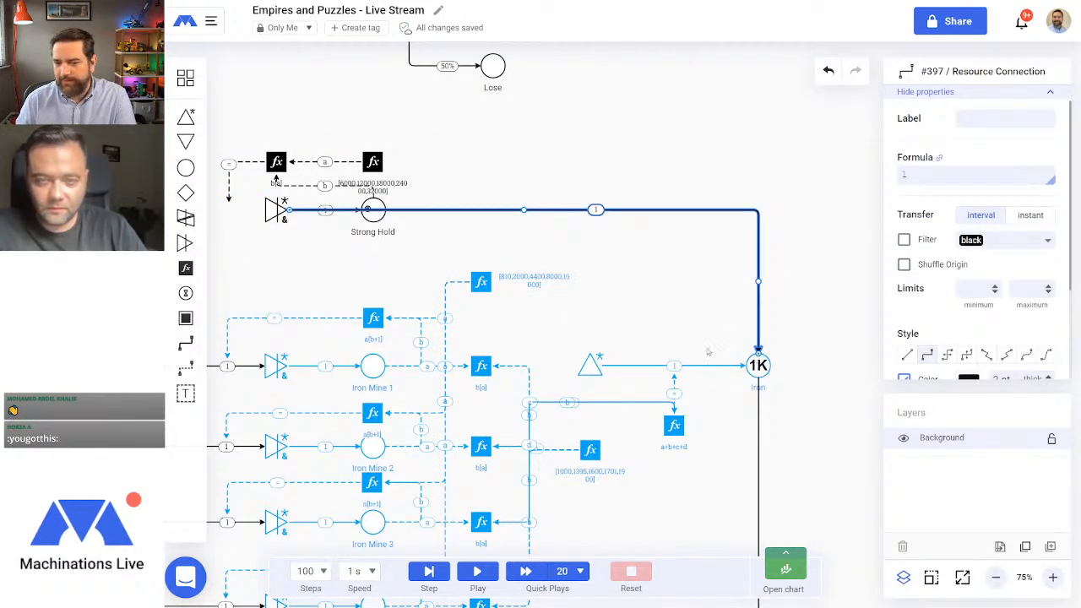
left_click_drag(523, 210, 531, 255)
left_click_drag(490, 174, 819, 154)
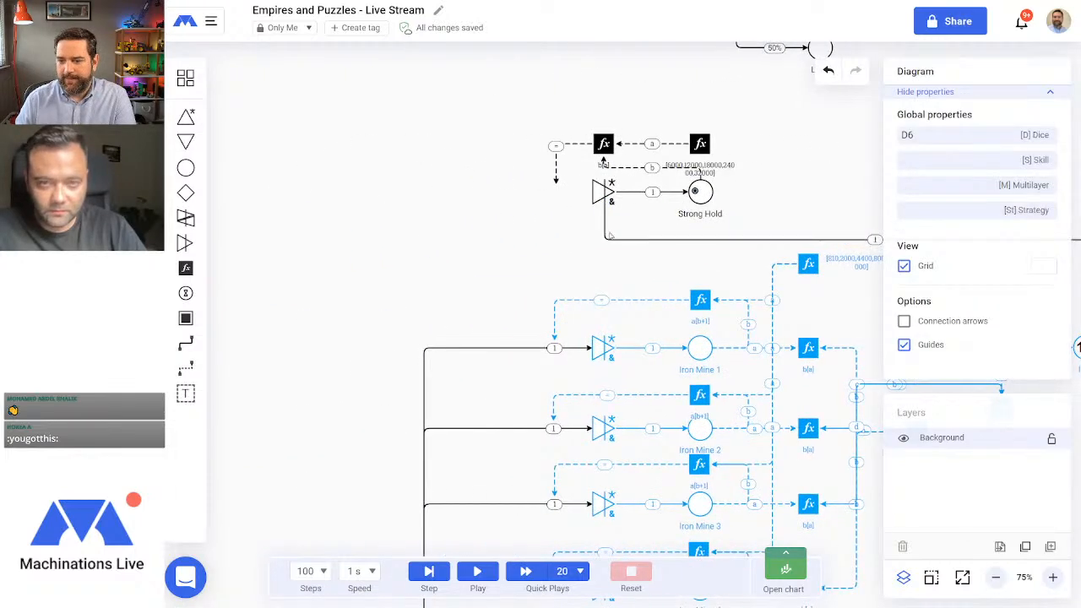
left_click(608, 237)
mouse_move(604, 222)
left_mouse_down()
mouse_move(417, 233)
mouse_move(429, 235)
left_mouse_up()
left_click_drag(695, 241, 547, 192)
Step: Reattach the "=" state connection to the redrawn resource connection, and test it with a short simulation run
left_click(556, 184)
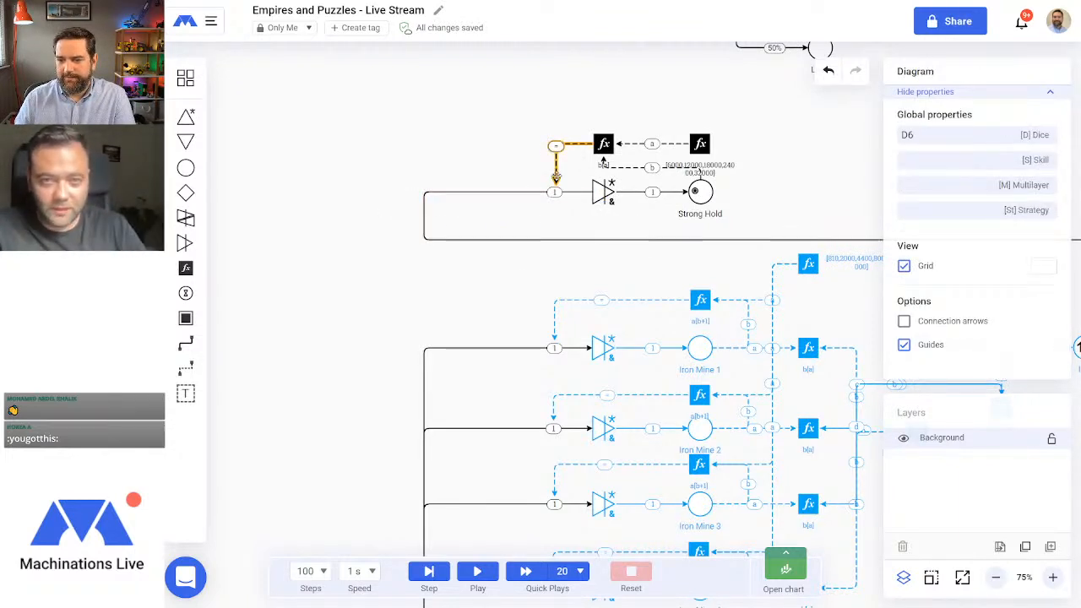
left_click_drag(555, 185, 555, 192)
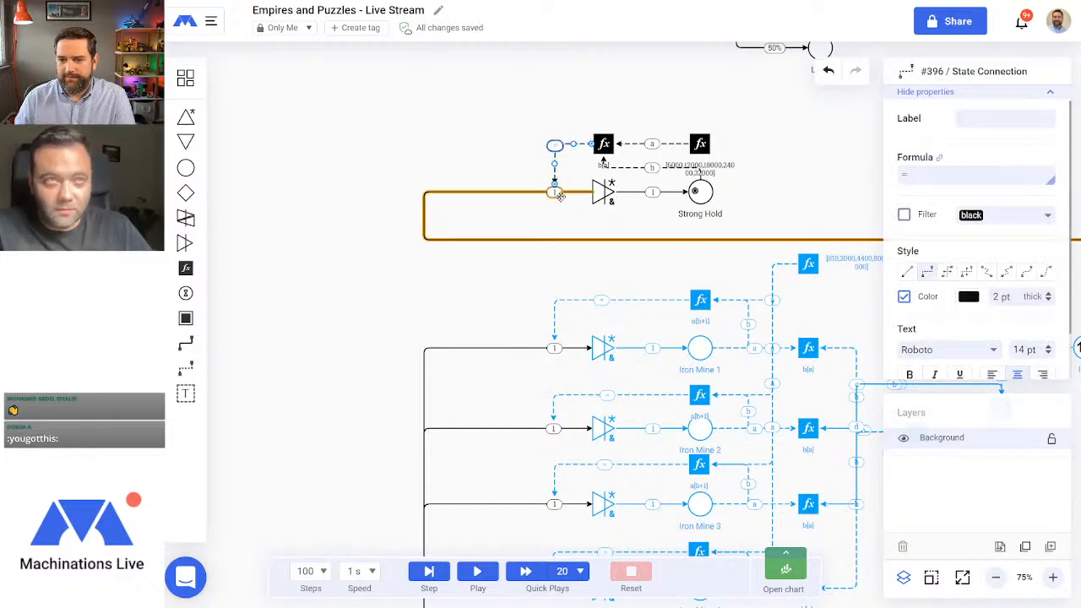
left_click(574, 226)
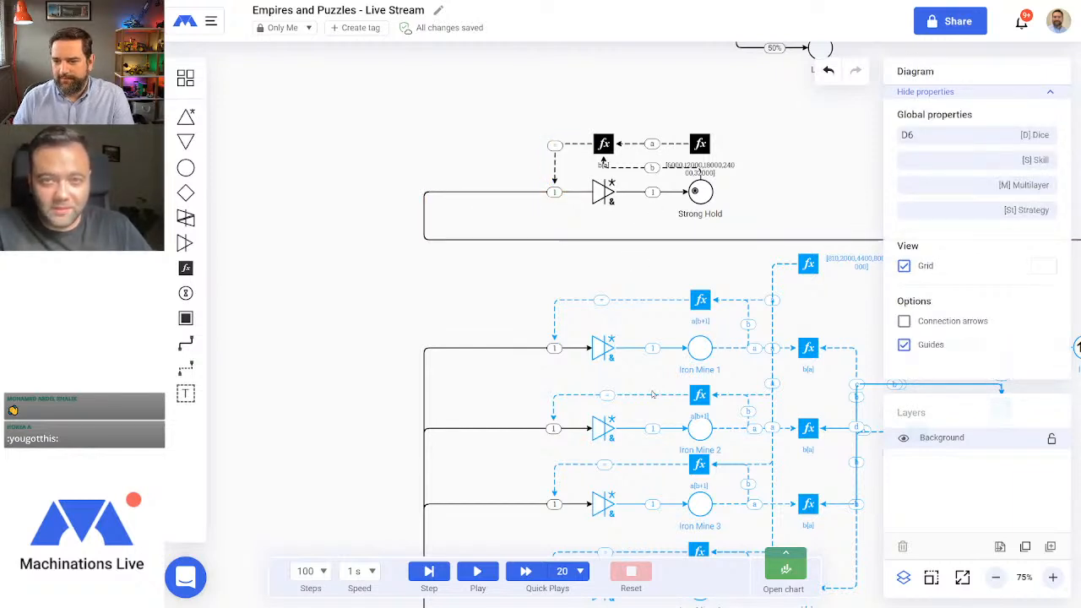
left_click(477, 571)
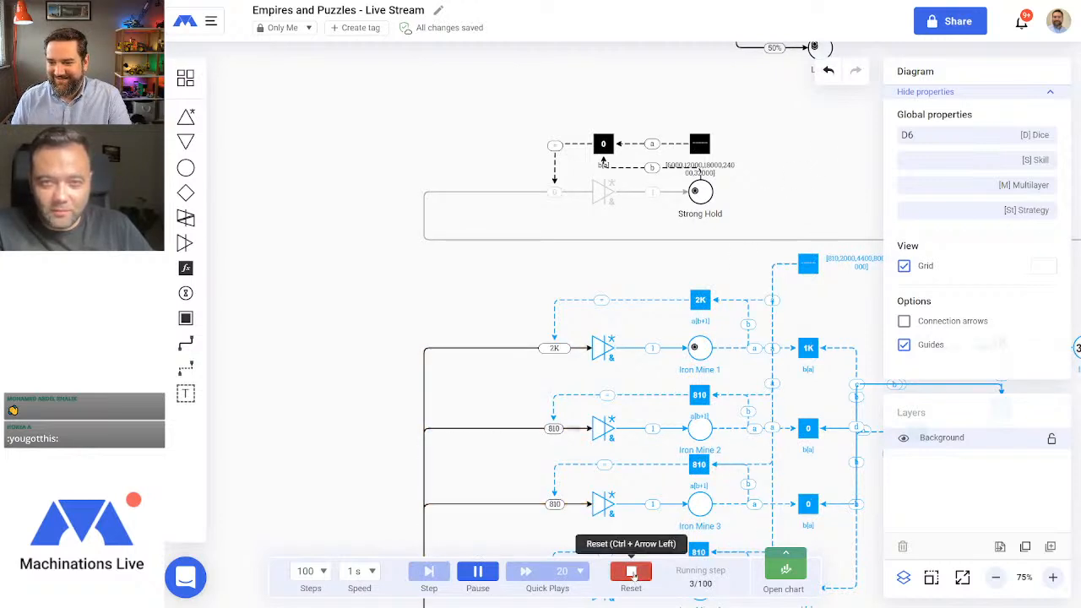
left_click(631, 575)
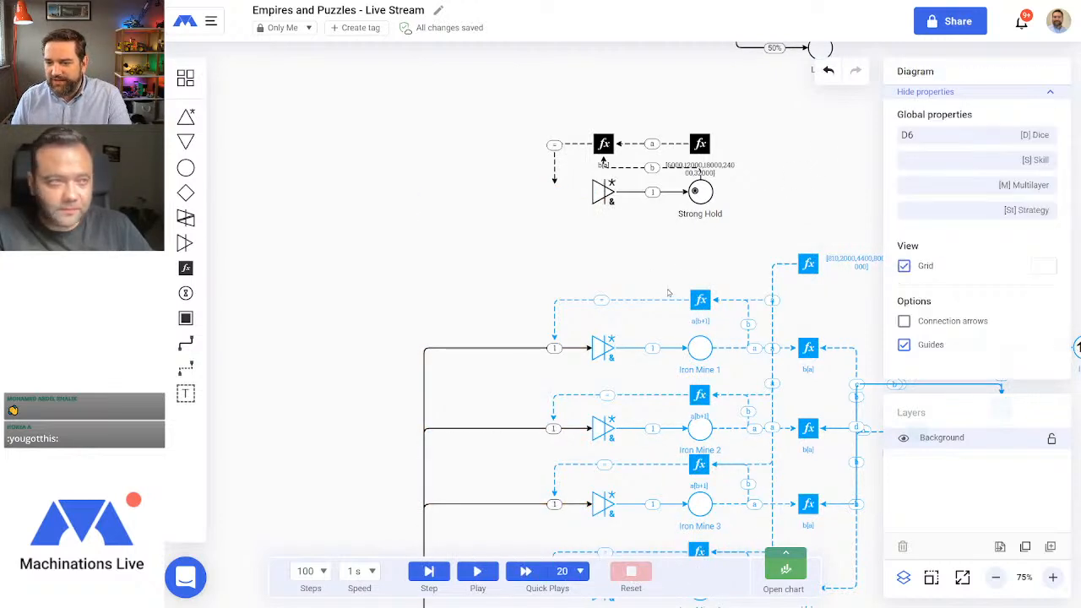
Step: Replace the redrawn connection with one from the Iron pool into the Strong Hold converter, routed below the Strong Hold nodes
left_click_drag(667, 292, 447, 232)
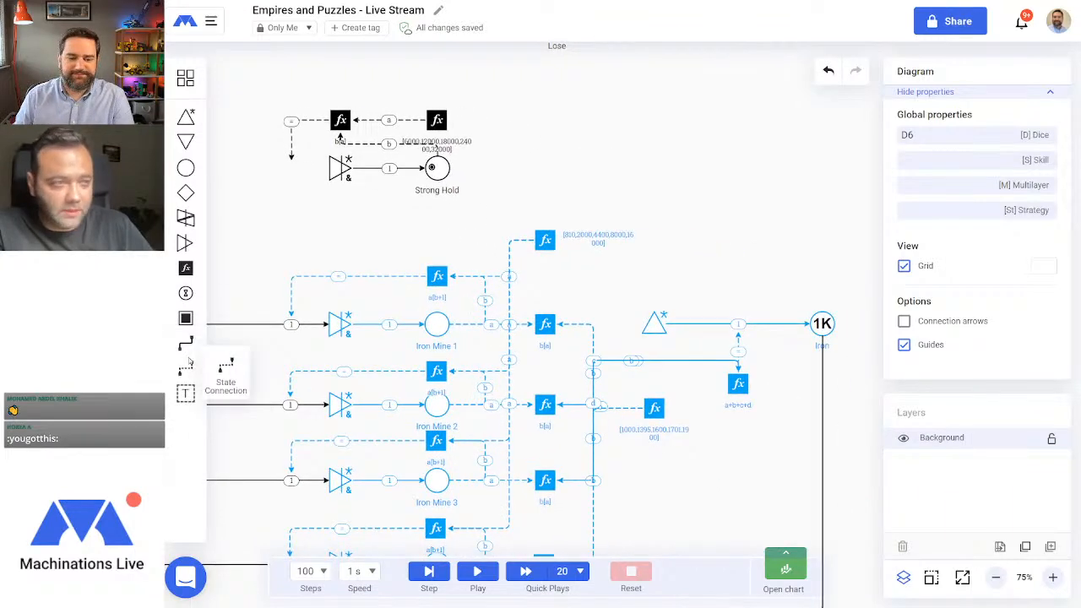
left_click_drag(199, 344, 809, 320)
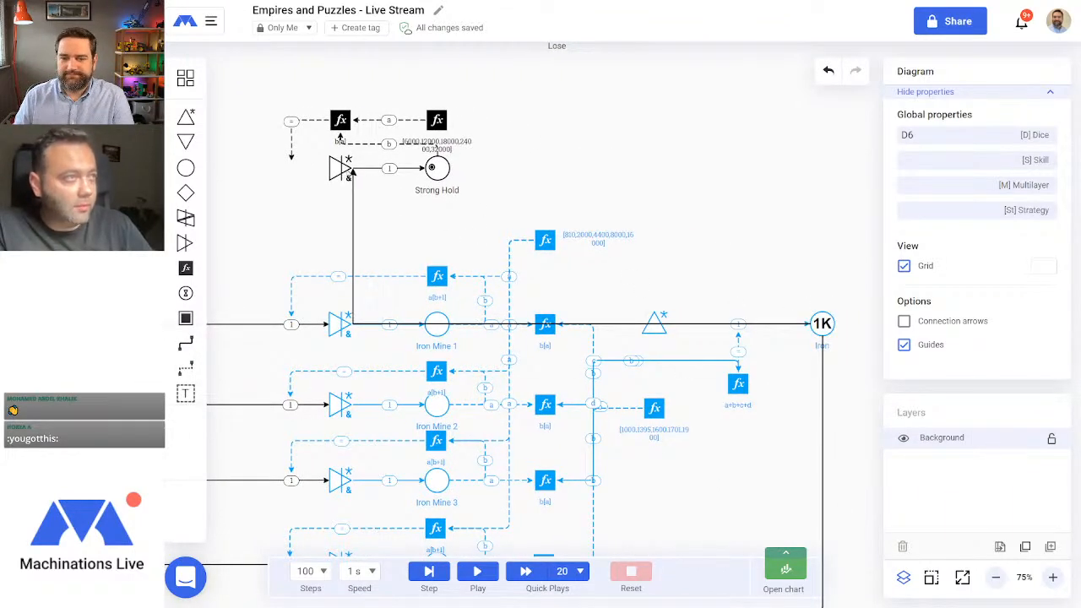
left_click(341, 172)
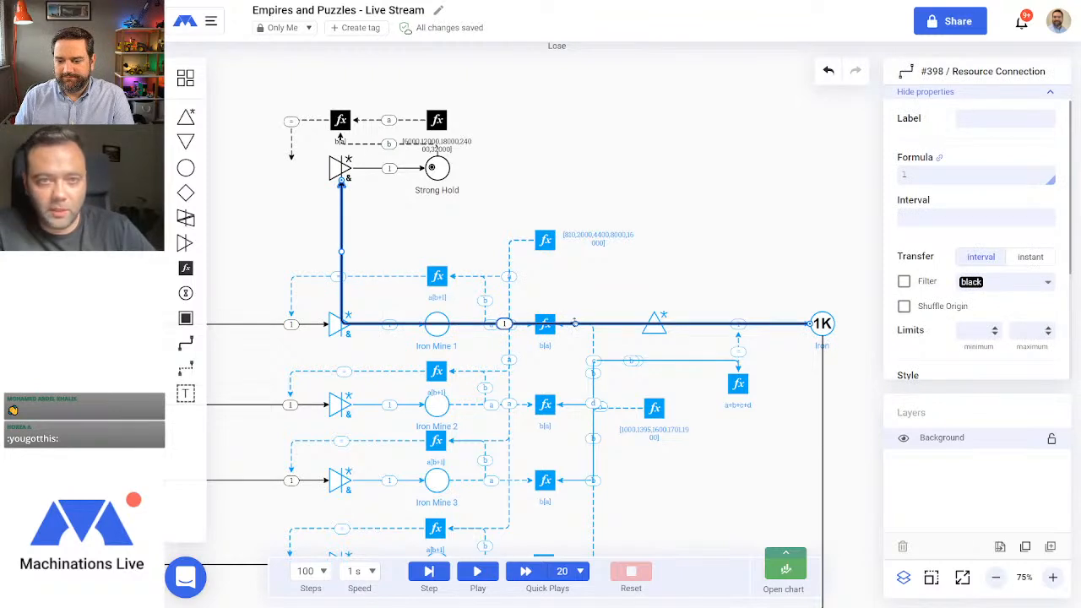
left_click_drag(575, 323, 606, 220)
left_click_drag(514, 174, 711, 188)
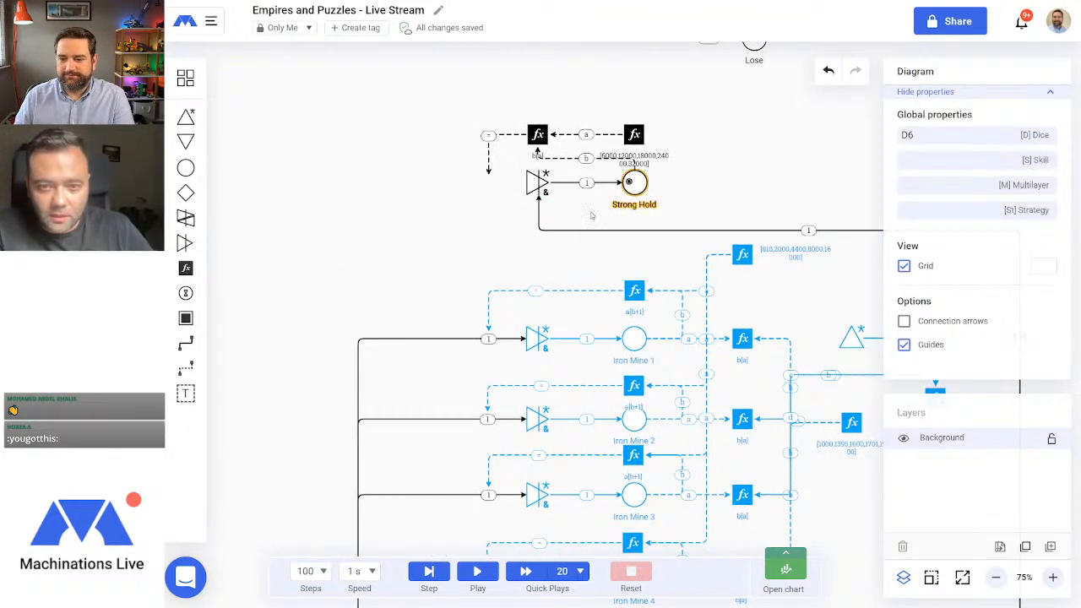
Step: Reroute the Iron connection into the Strong Hold converter's left side with the "=" state connection reattached, and test it with a short simulation run
left_click(540, 218)
left_click_drag(540, 218, 358, 220)
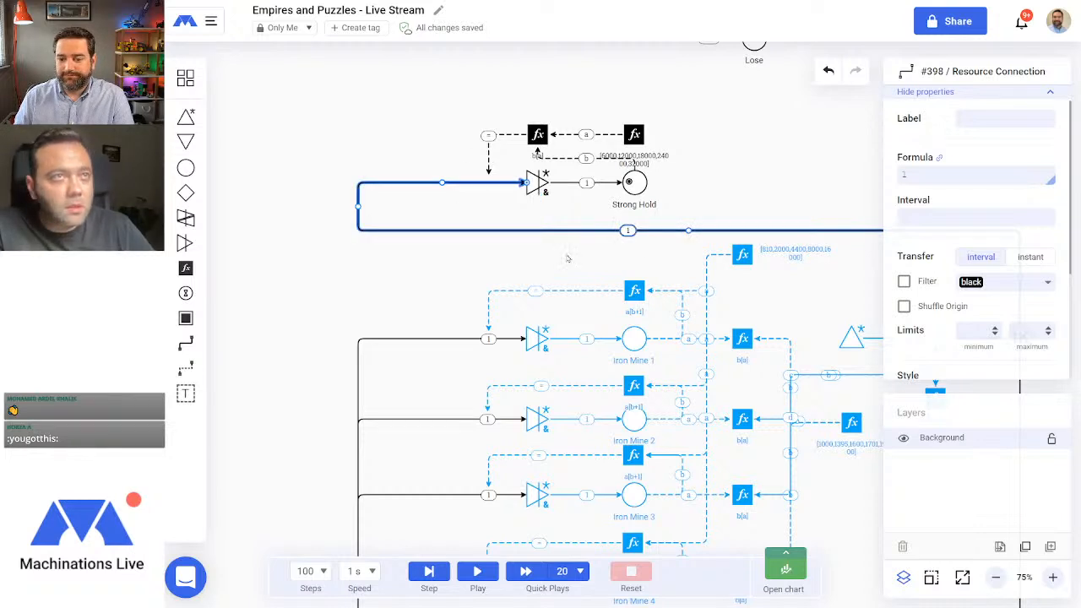
left_click(489, 167)
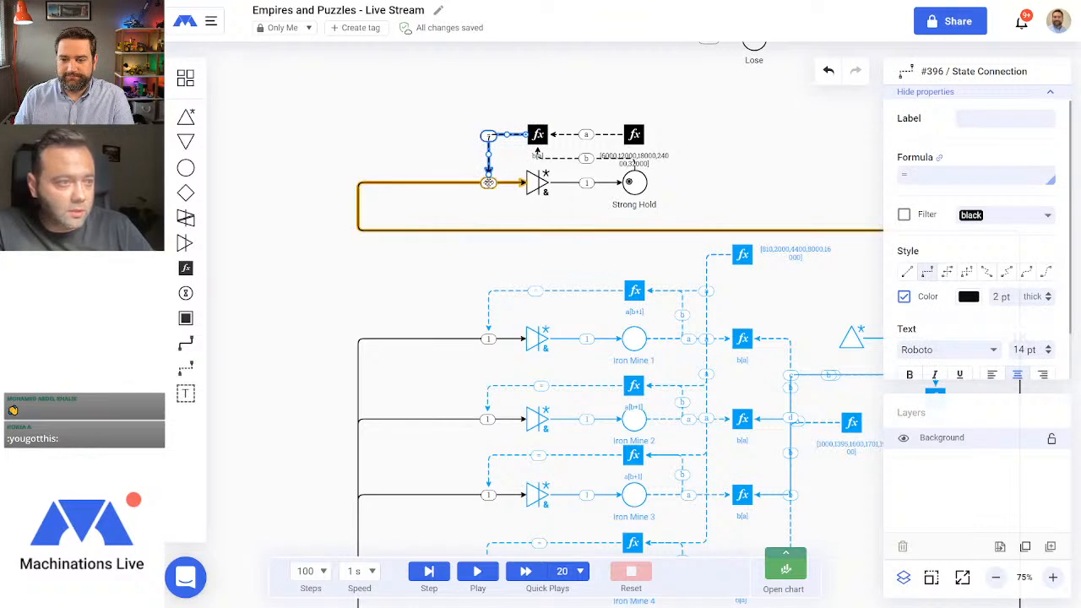
left_click(550, 270)
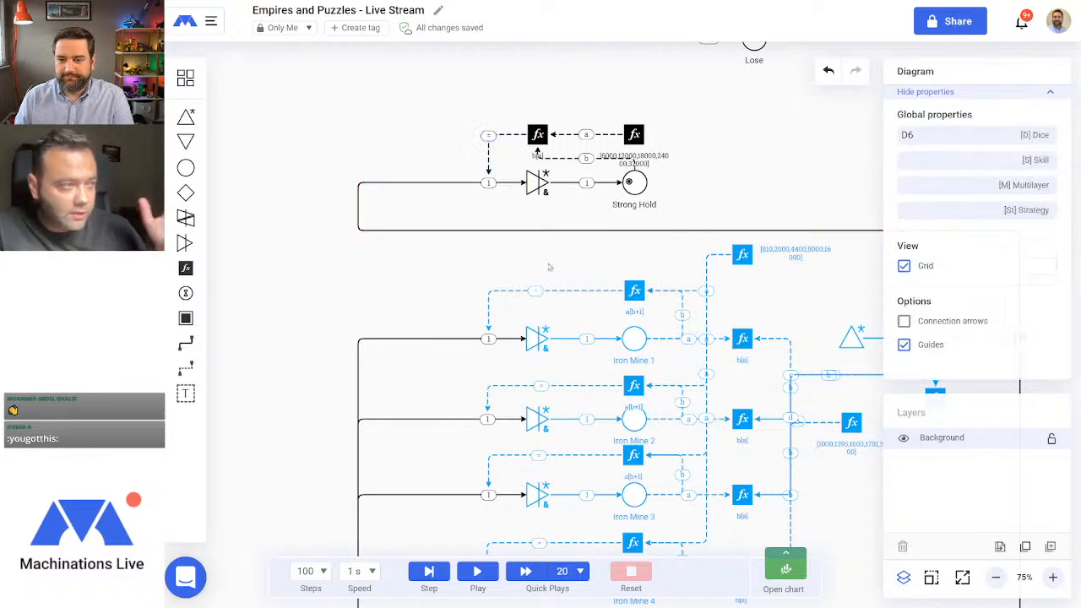
left_click(477, 571)
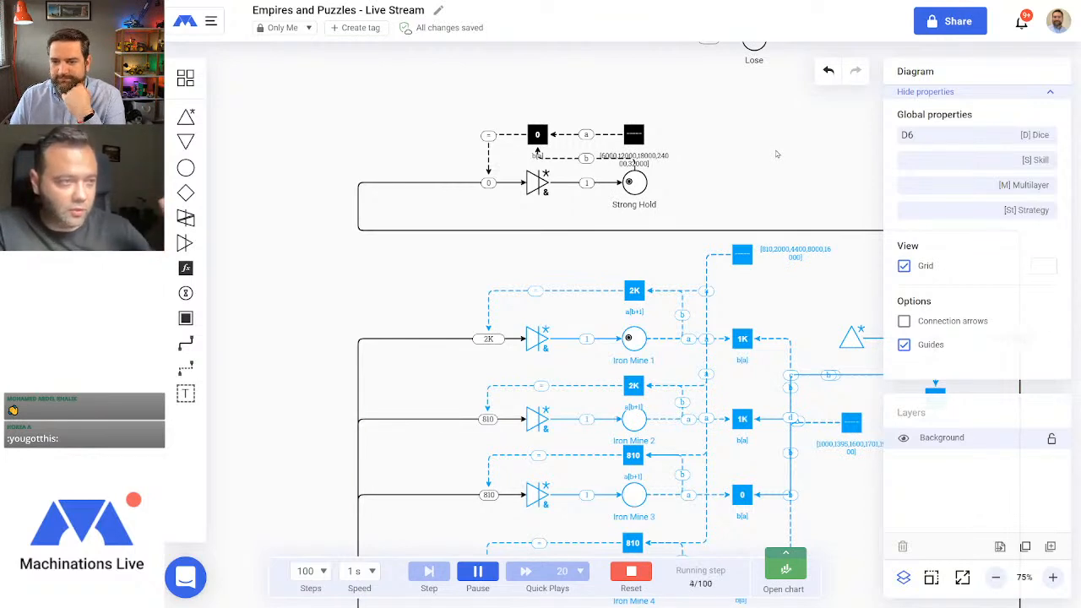
left_click(631, 573)
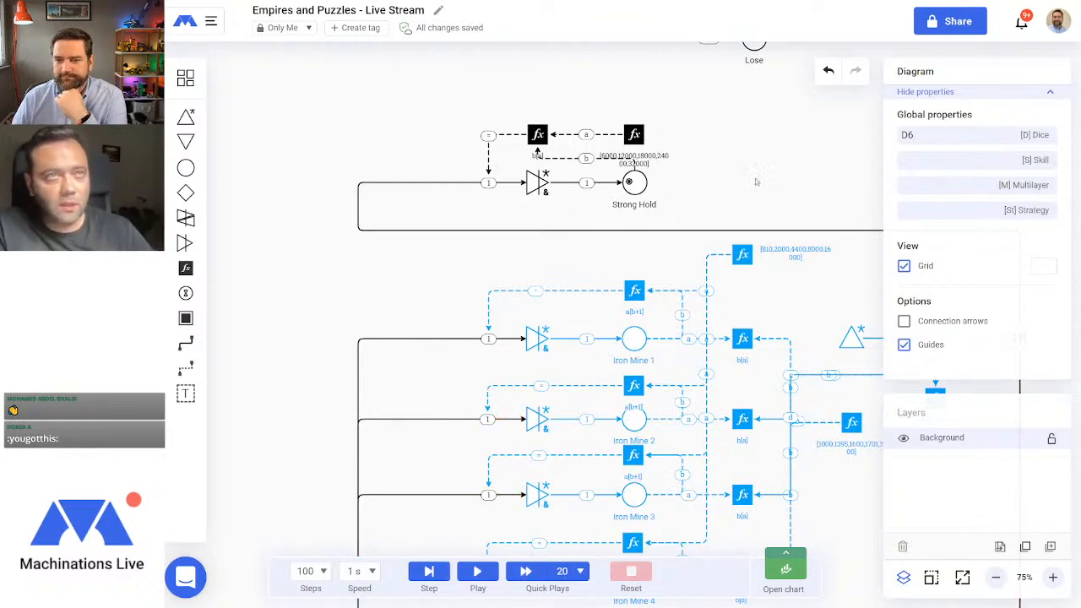
Step: Set the formula of the register above the Strong Hold converter to a[b], and test it with a short simulation run
left_click(538, 136)
left_click_drag(931, 176, 855, 178)
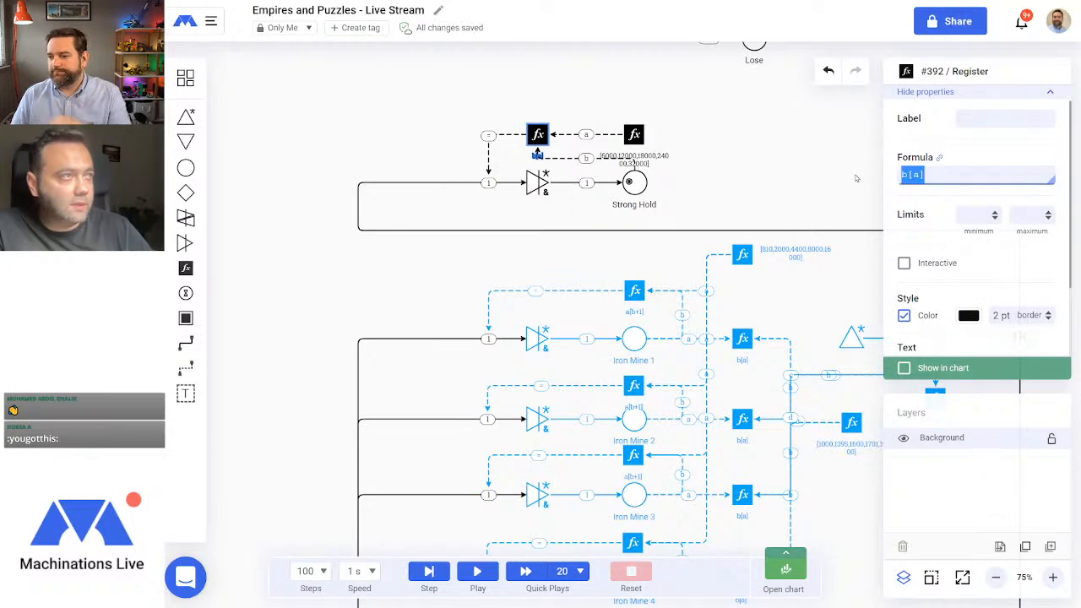
type("a[")
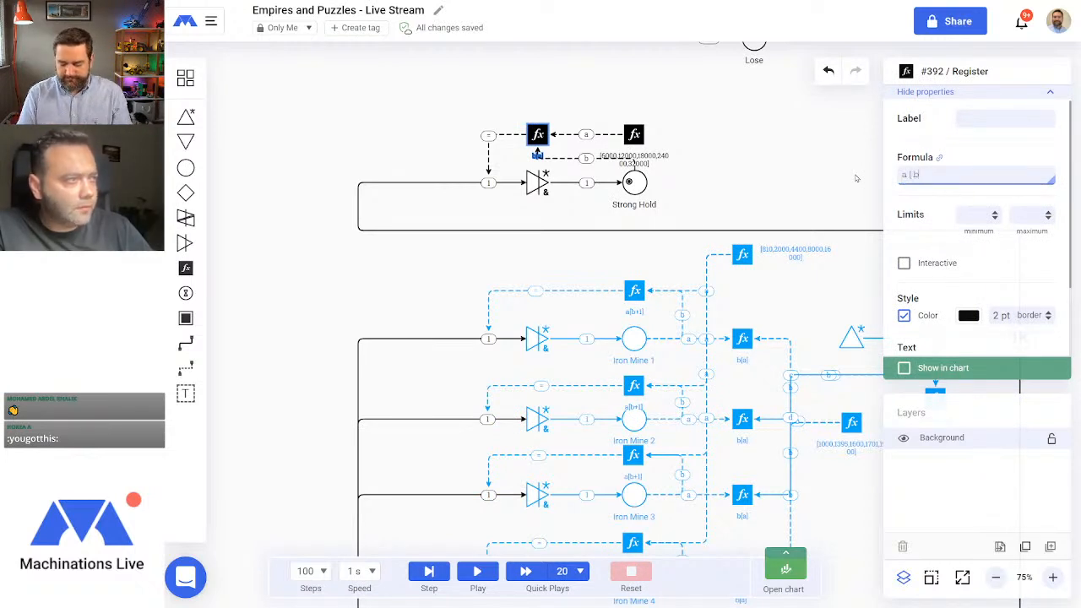
left_click(477, 571)
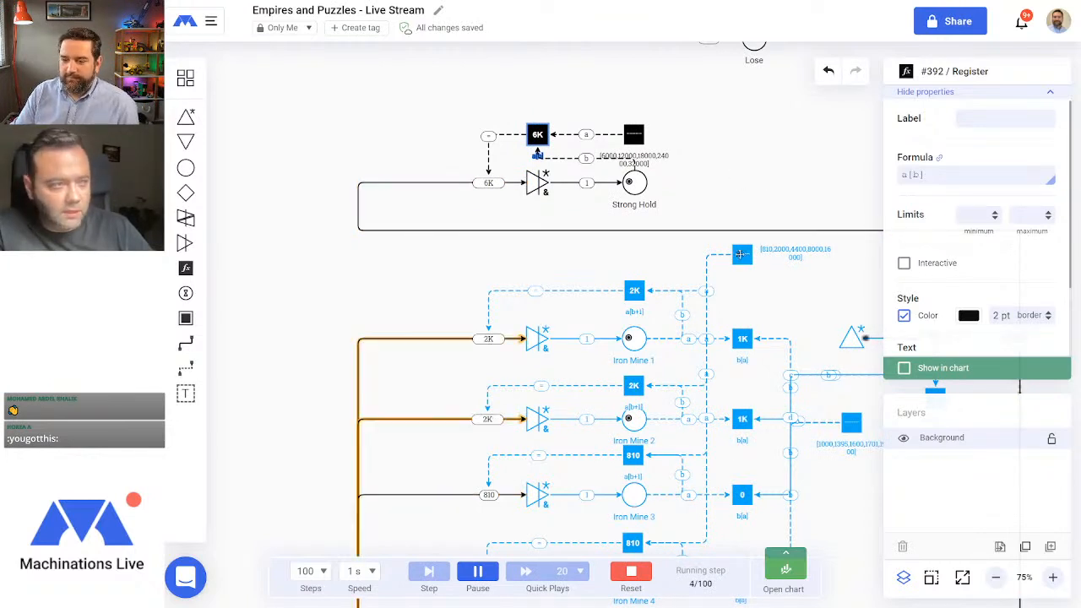
left_click(631, 572)
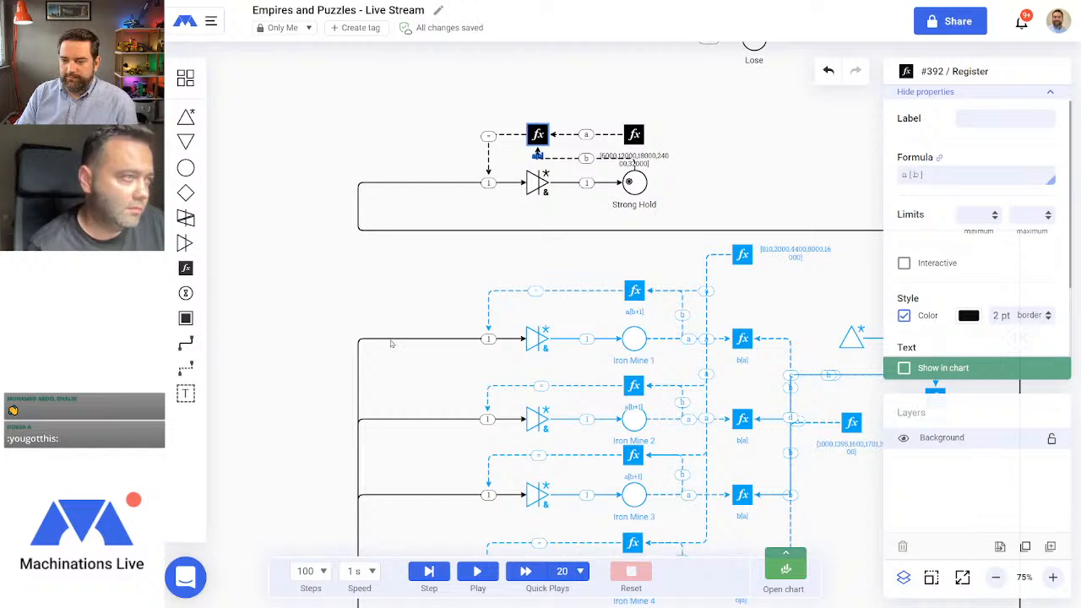
Step: Add a register up and to the left of the Iron Mine 1 converter, and link the Iron Mine 1 pool to it with a state connection
left_click(186, 268)
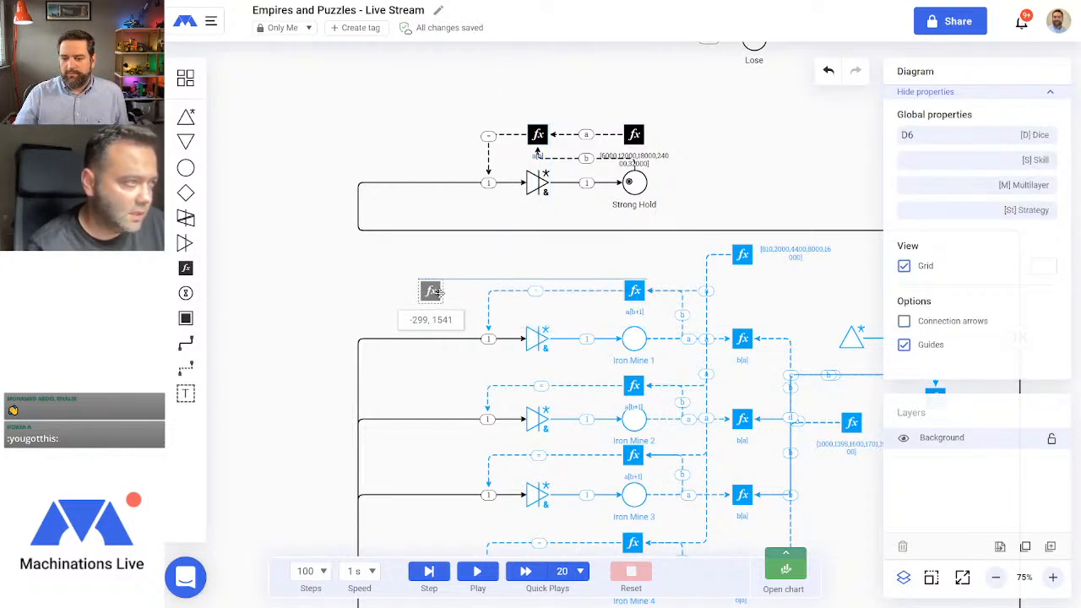
left_click(422, 295)
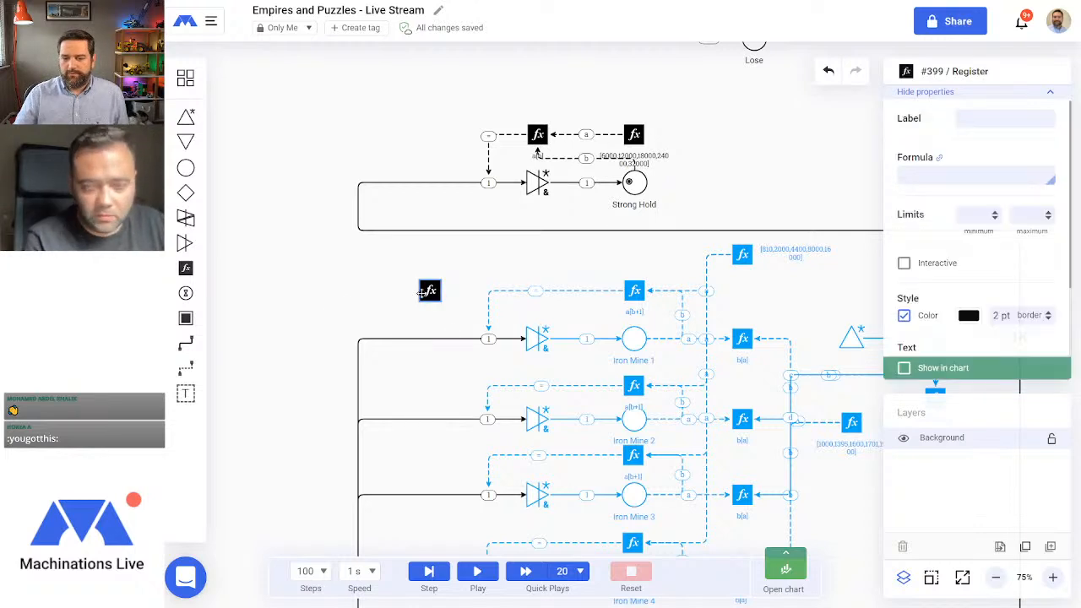
left_click(186, 370)
left_click(406, 337)
left_click(430, 291)
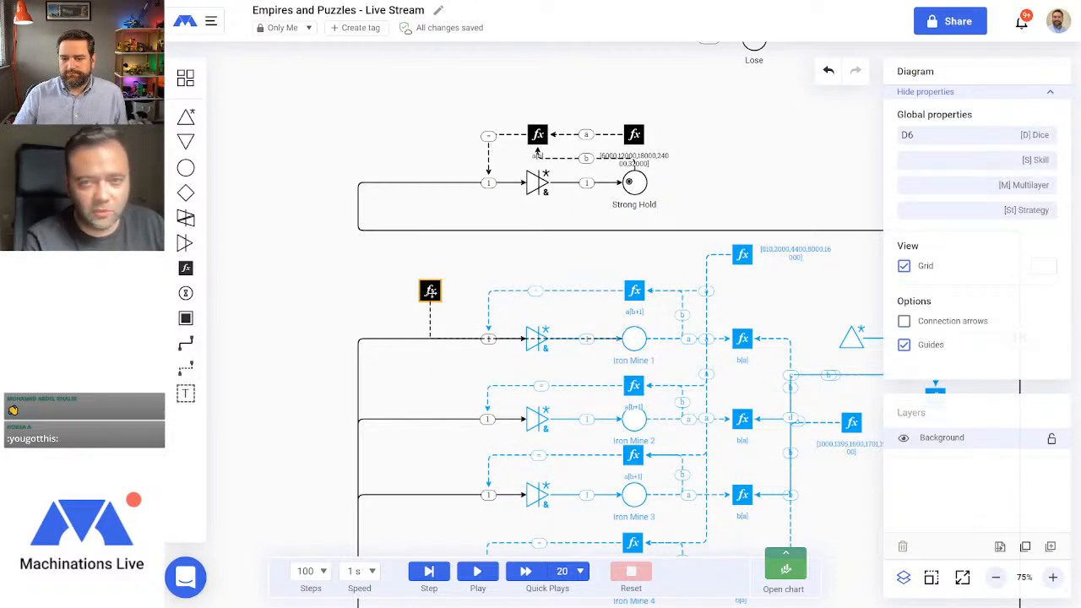
left_click_drag(525, 338, 535, 292)
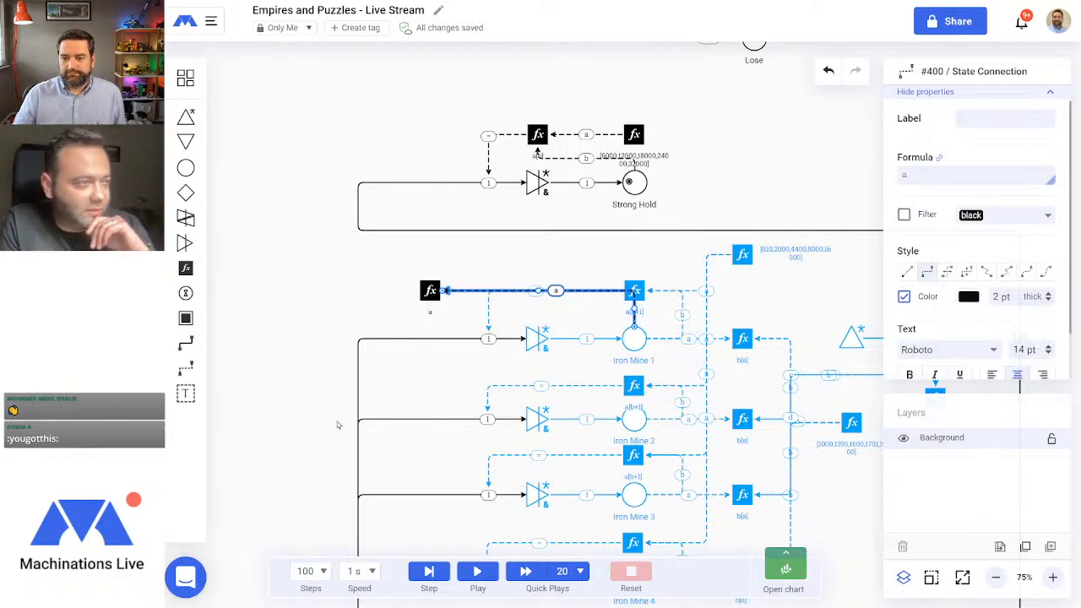
Step: Connect the Strong Hold pool to the new register with a state connection routed between the Strong Hold and Iron Mine 1 rows
left_click(185, 369)
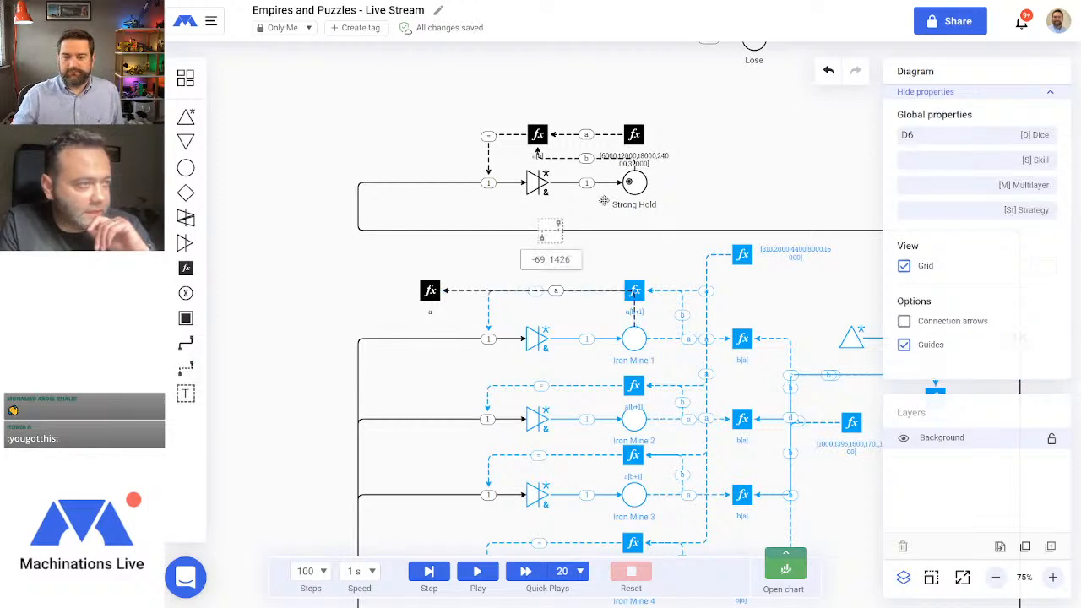
left_click(635, 184)
left_click(430, 287)
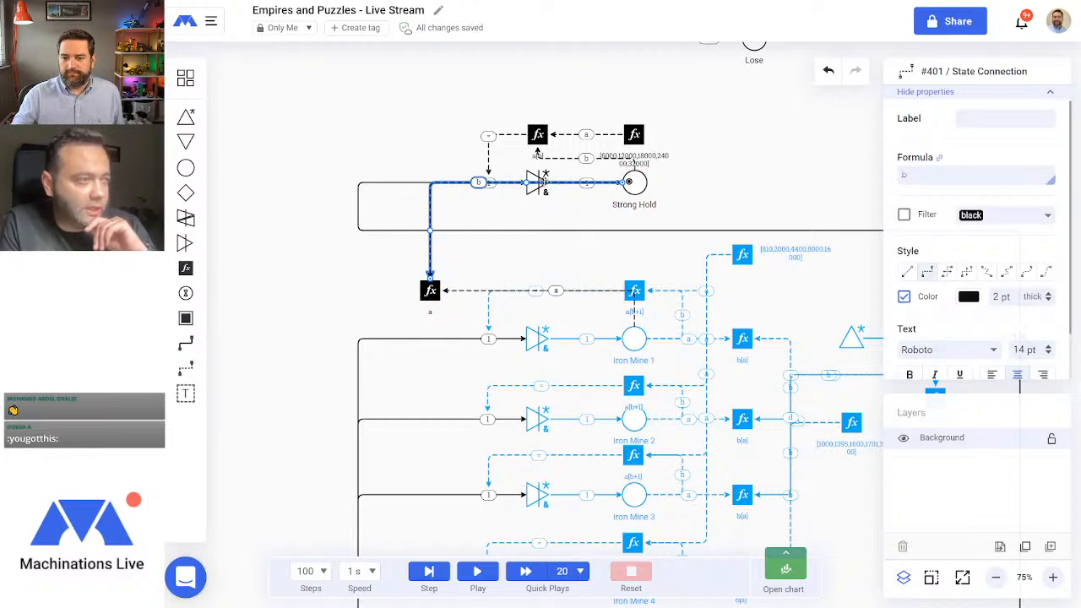
left_click_drag(537, 183, 541, 254)
Step: Reroute the new register's two incoming state connections so their vertical segments run between the converter and pool columns
left_click(633, 302)
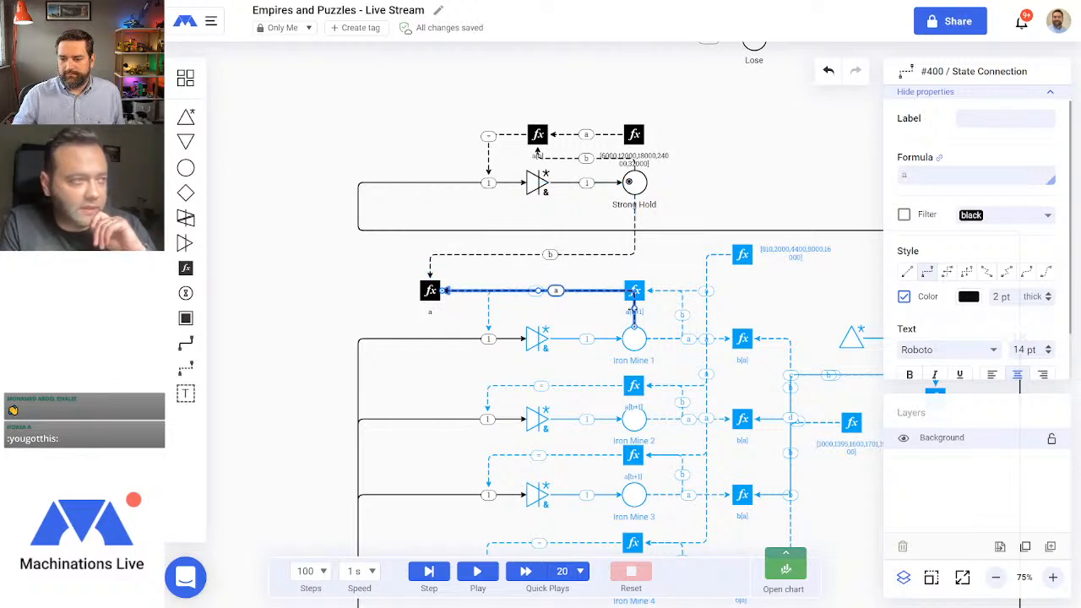
left_click_drag(634, 309, 575, 313)
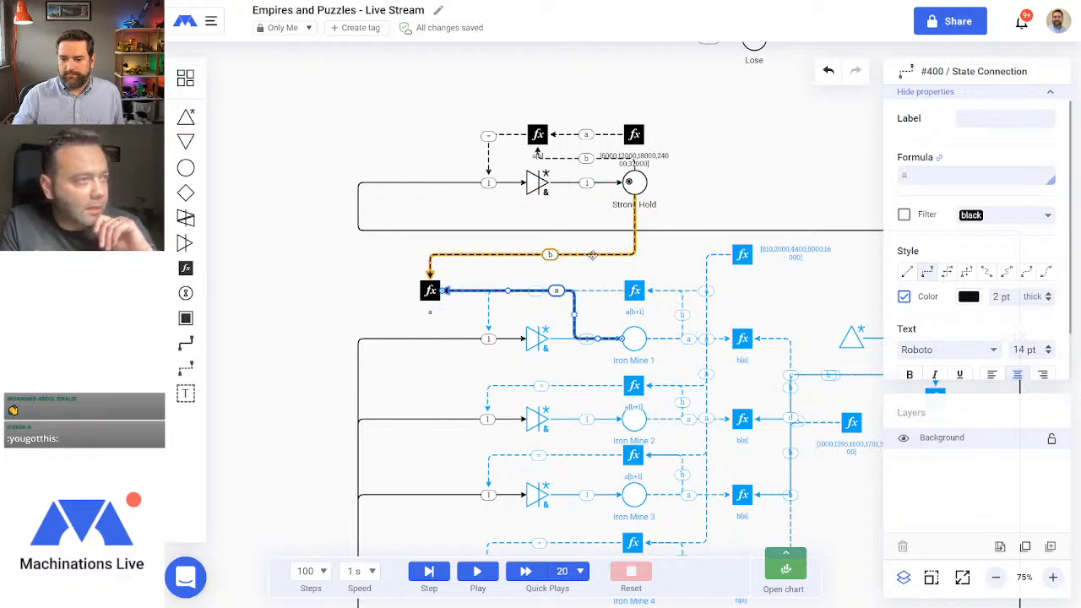
left_click(593, 254)
left_click_drag(635, 224, 575, 229)
left_click_drag(596, 183, 604, 218)
left_click(613, 262)
Step: Set the new register's formula to larger(b,a)
left_click(430, 290)
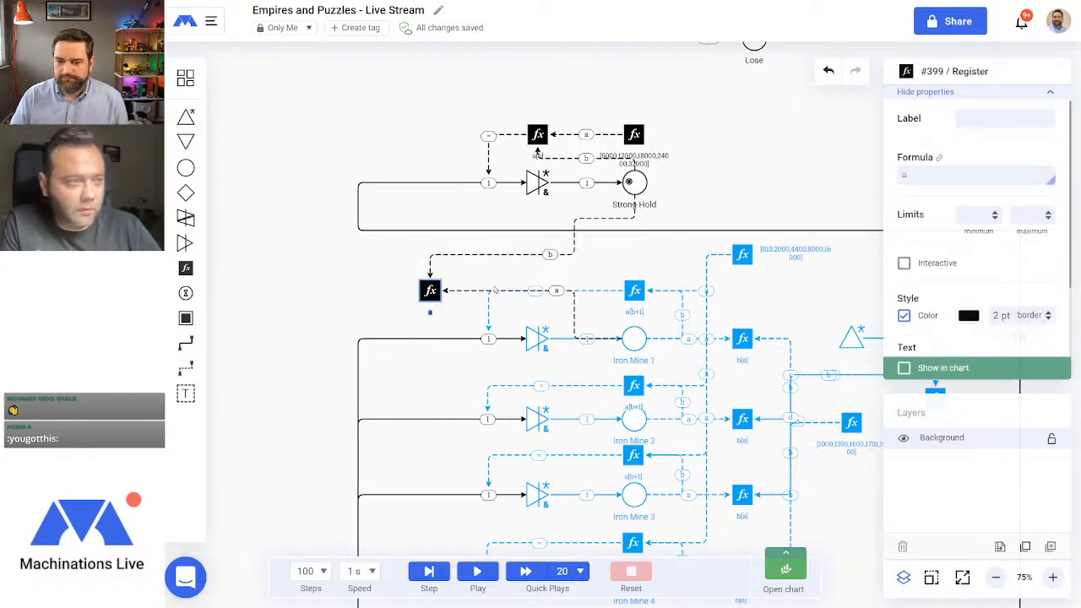
left_click(919, 175)
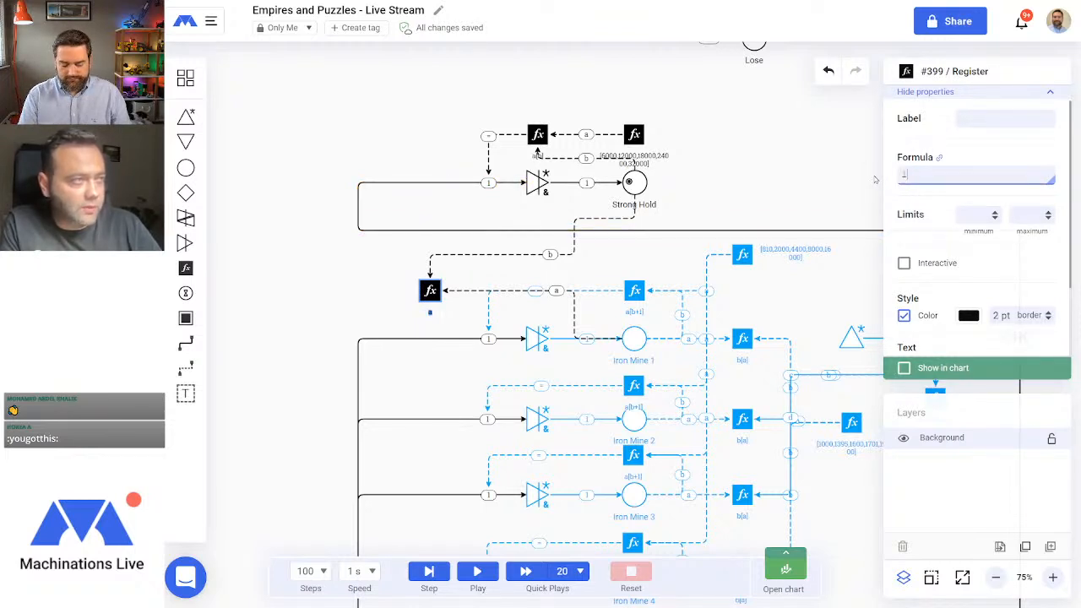
type("larger(b,a")
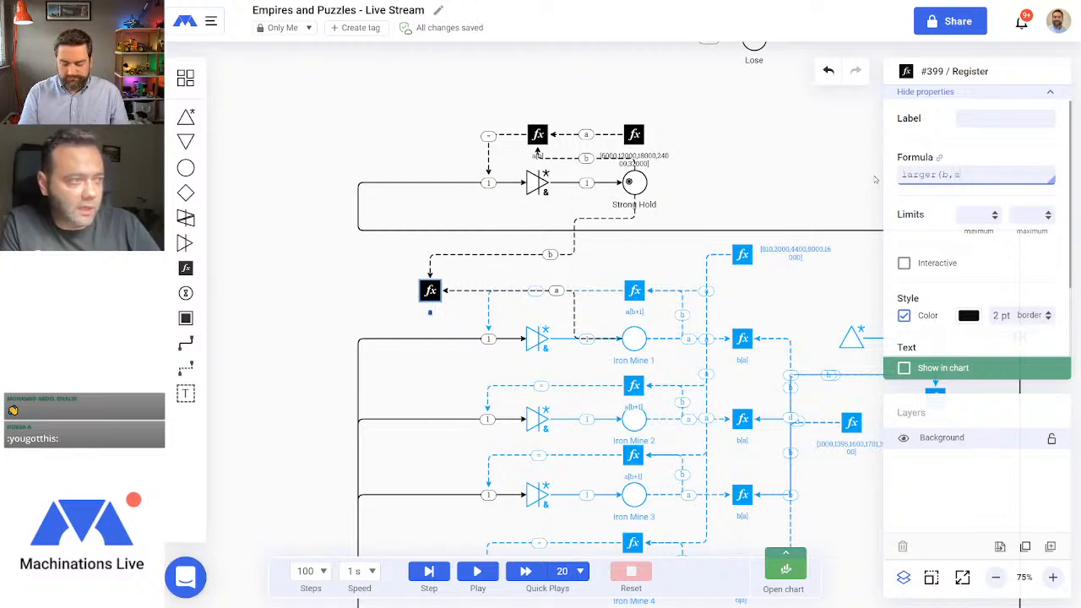
key("Return")
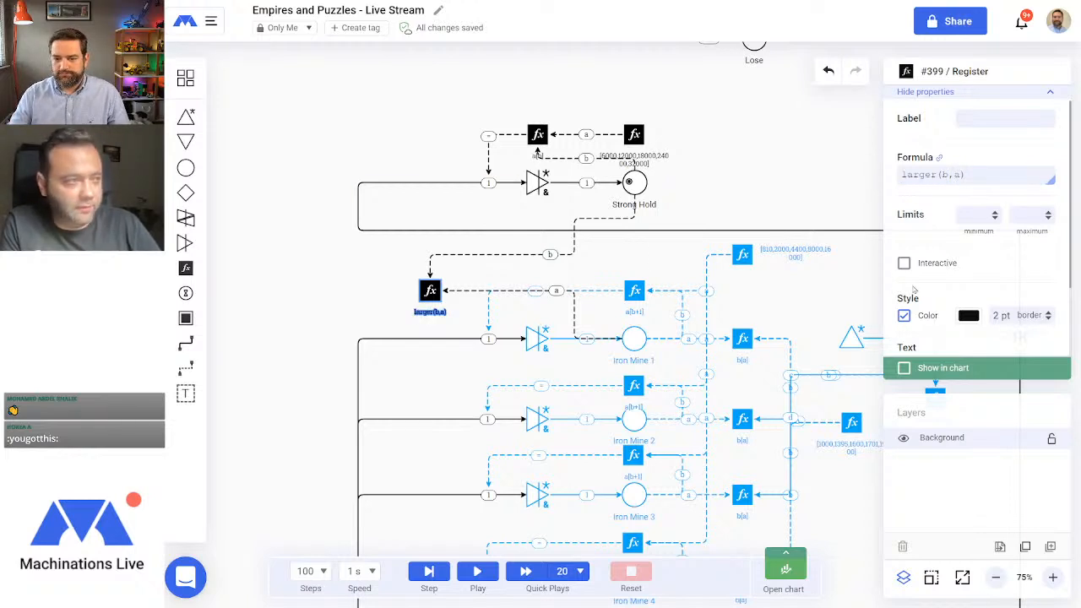
left_click(331, 281)
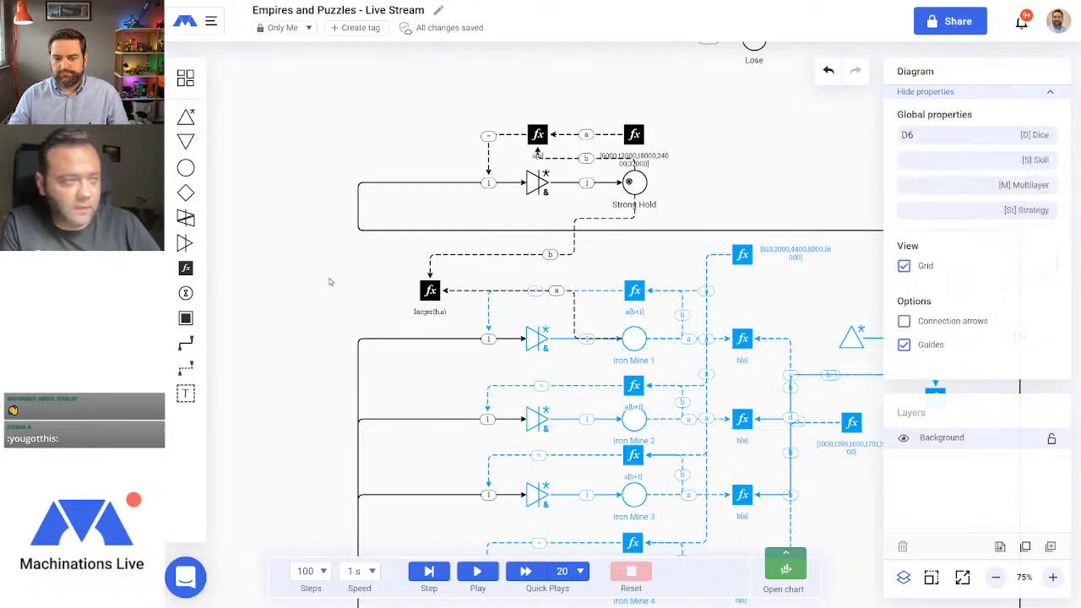
Step: Connect the larger(b,a) register to the Iron Mine 1 converter with a ">0" state connection routed below the register, and test it with a short run
left_click(189, 371)
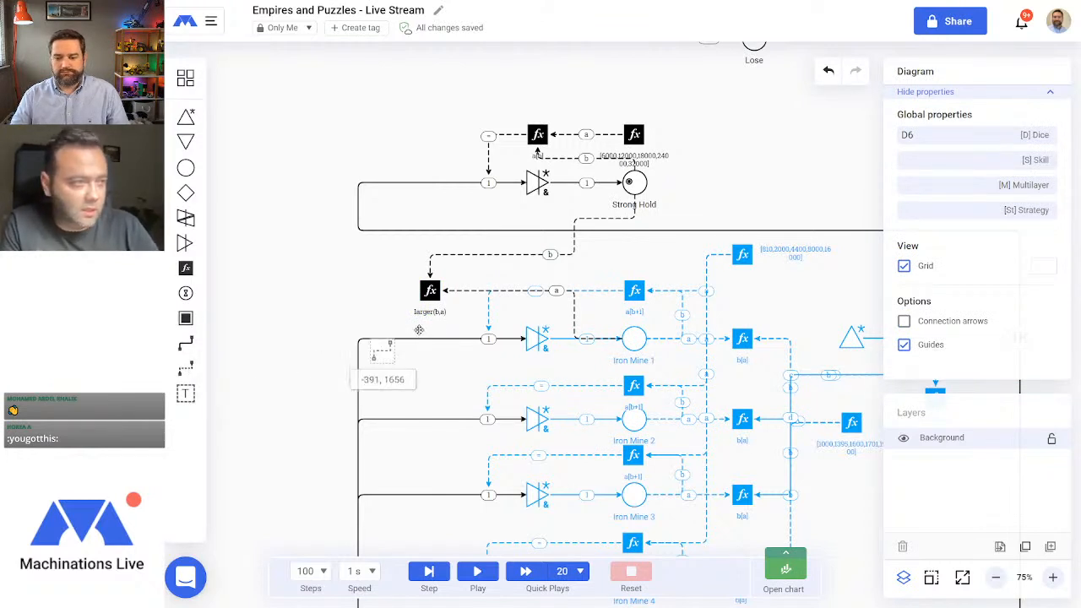
left_click(537, 339)
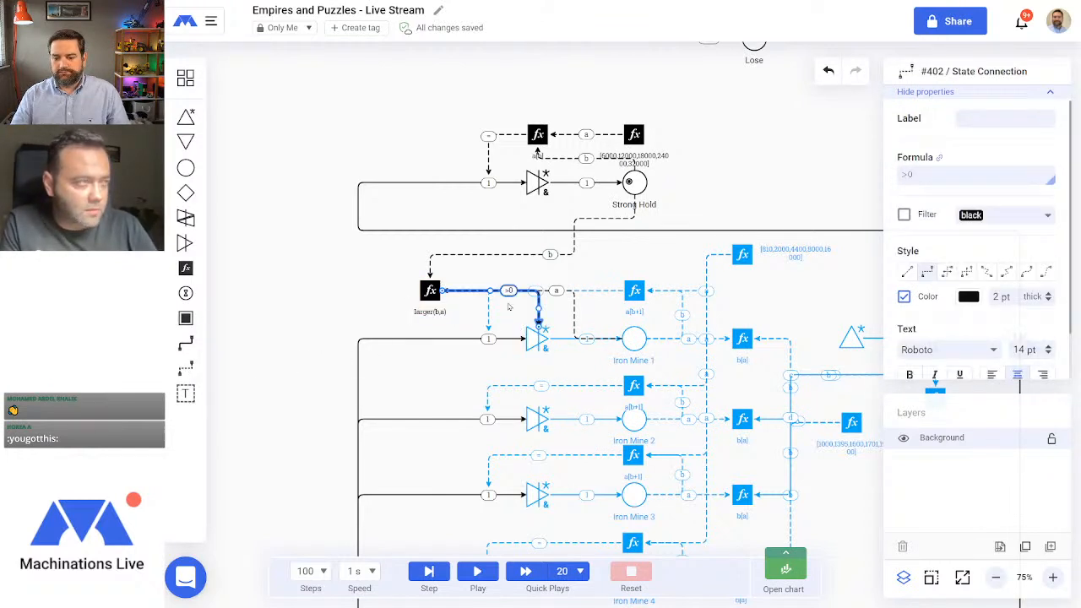
left_click_drag(491, 291, 488, 315)
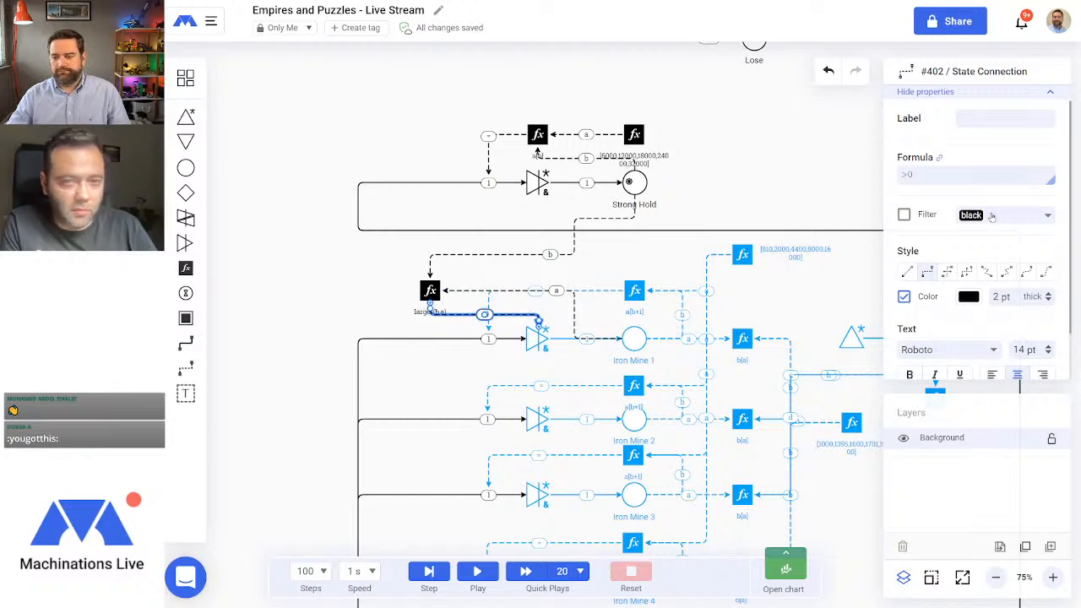
left_click(344, 289)
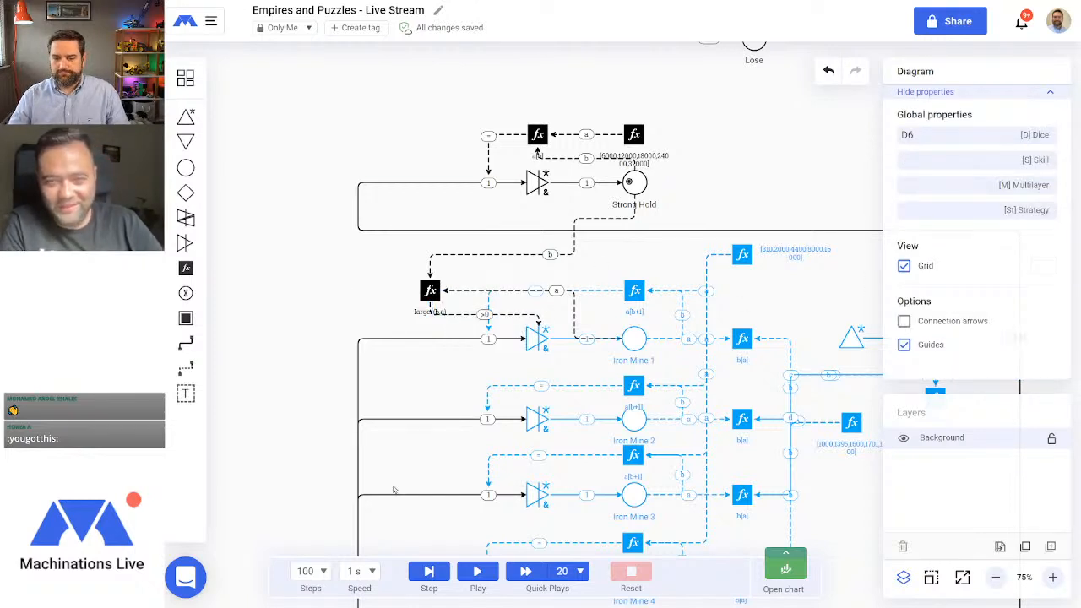
left_click(478, 572)
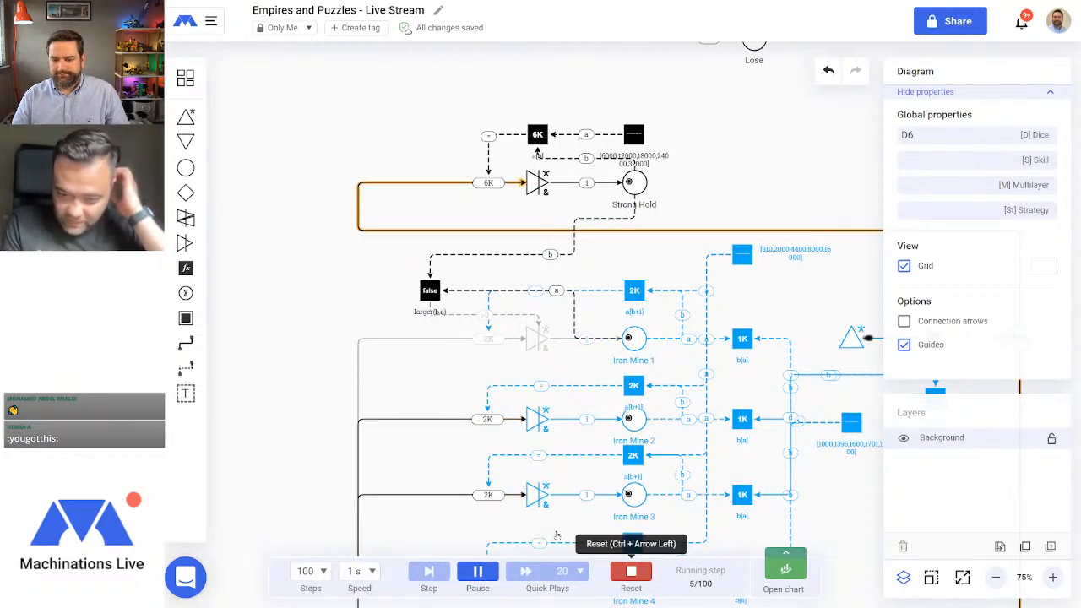
left_click(631, 572)
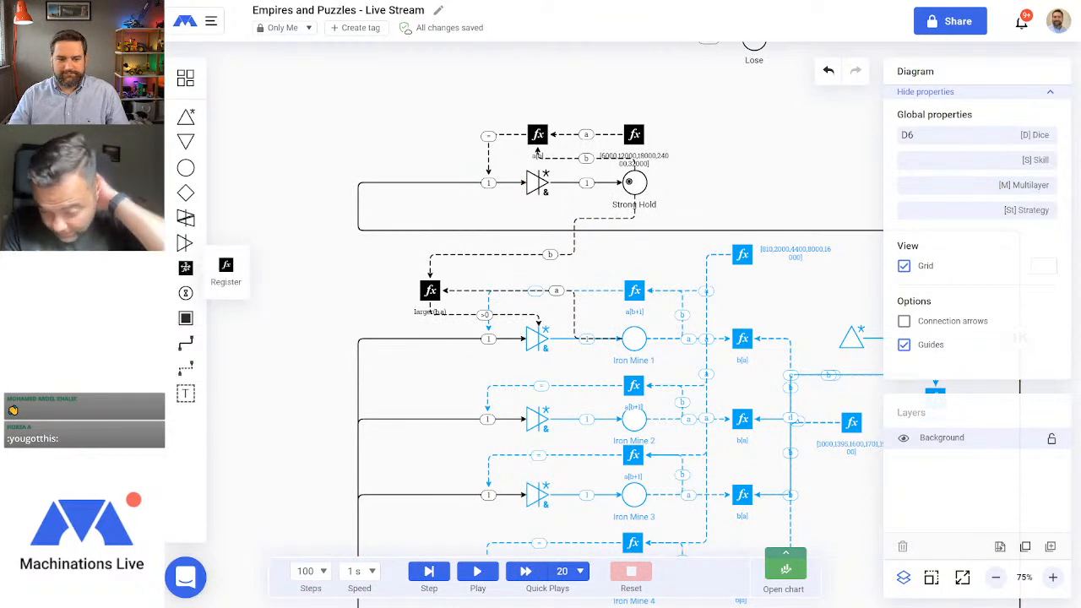
Step: Add a register up and to the left of the Iron Mine 2 converter, and link the Strong Hold pool to it with a state connection
left_click(186, 268)
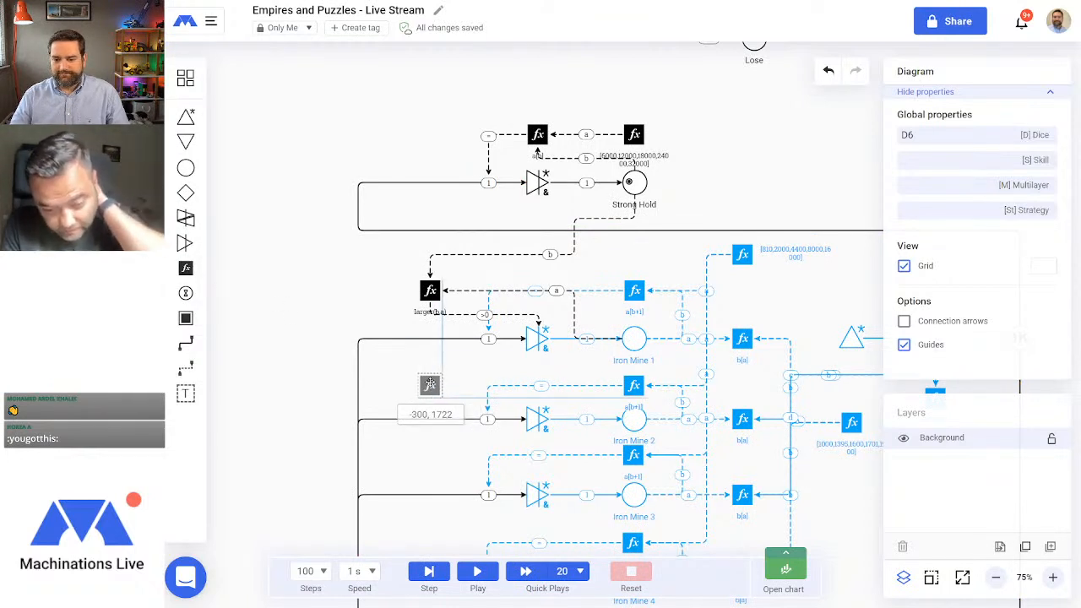
left_click(430, 384)
left_click(323, 385)
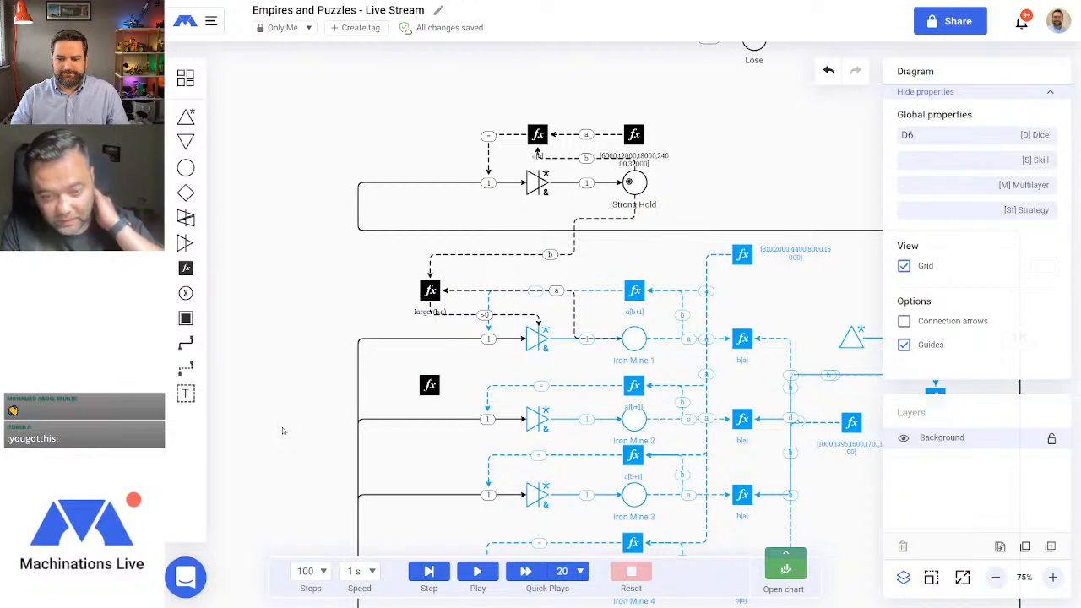
left_click(186, 369)
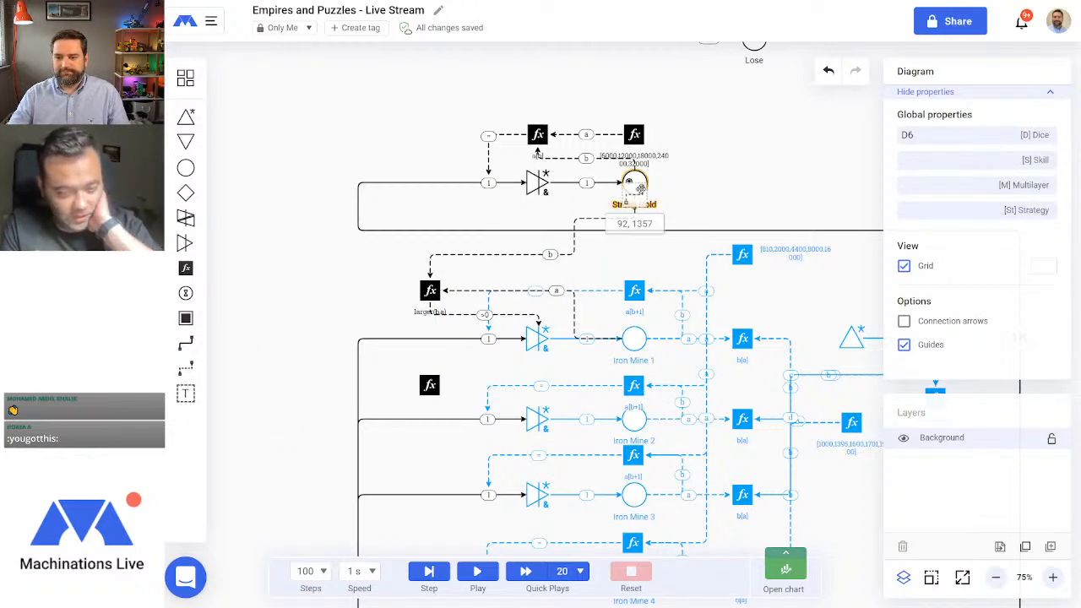
left_click(634, 182)
left_click(430, 384)
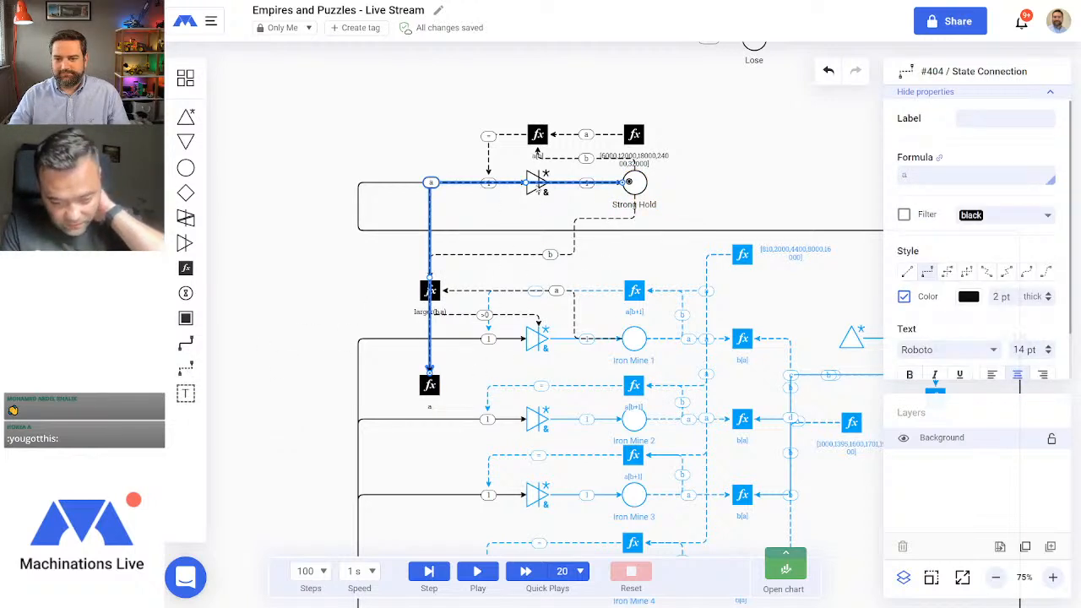
Step: Reroute the Strong Hold's state connection to the Iron Mine 2 register between the converter and pool columns, entering the register from above
left_click_drag(525, 182, 532, 363)
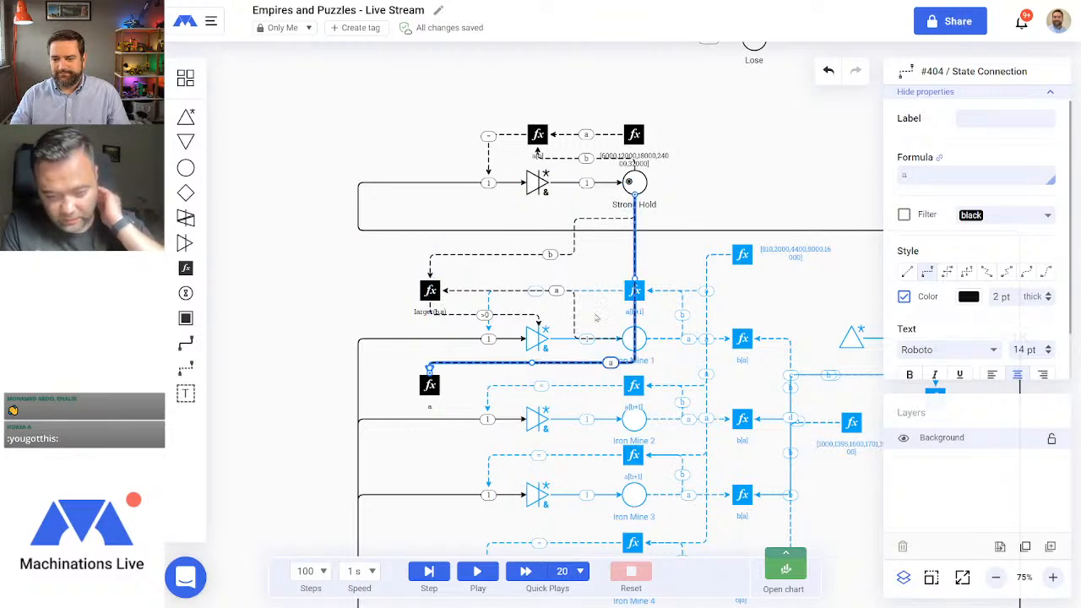
left_click_drag(634, 278, 573, 290)
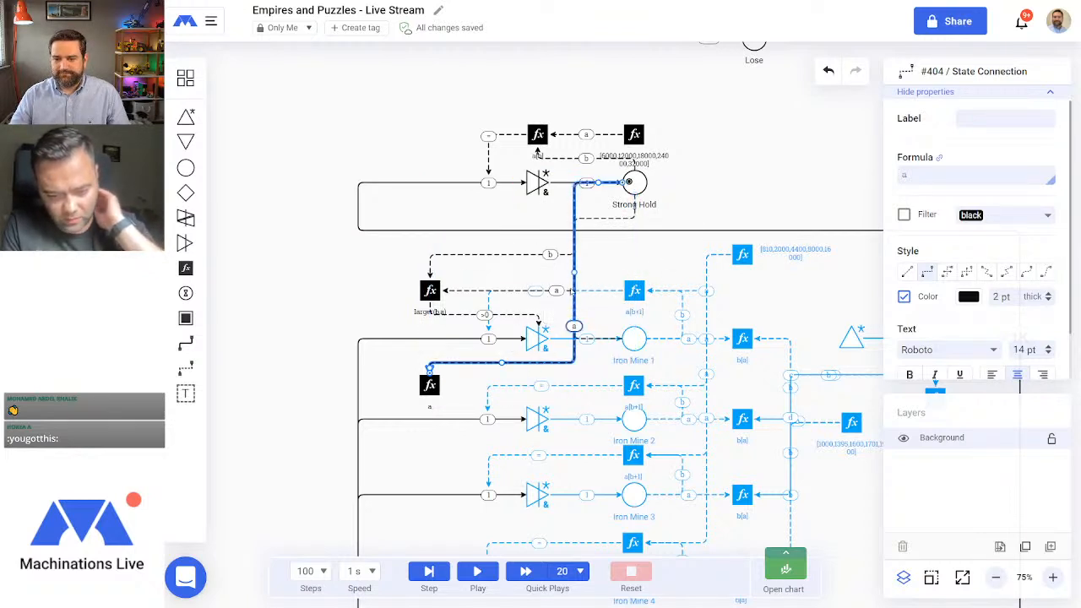
left_click_drag(597, 183, 603, 223)
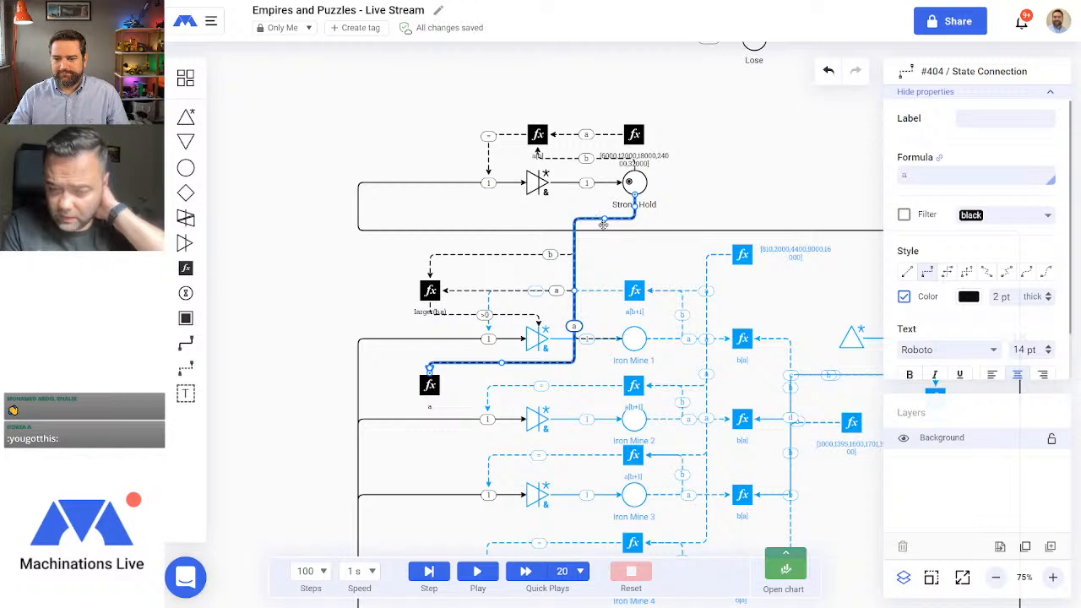
Step: Delete the state connection running from the Strong Hold pool to the Iron Mine 2 register
left_click(525, 254)
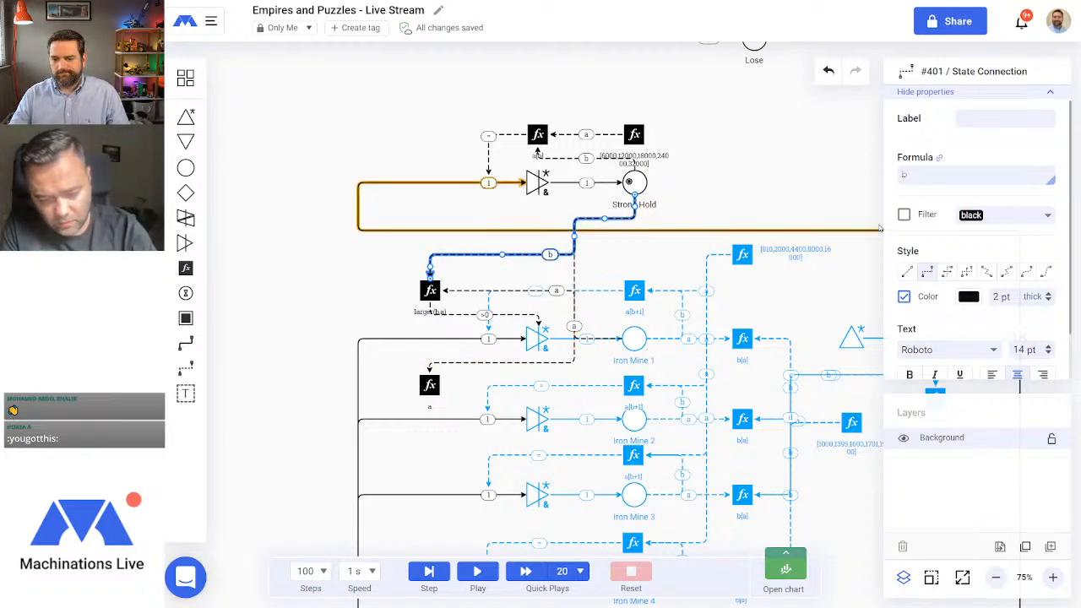
left_click(574, 275)
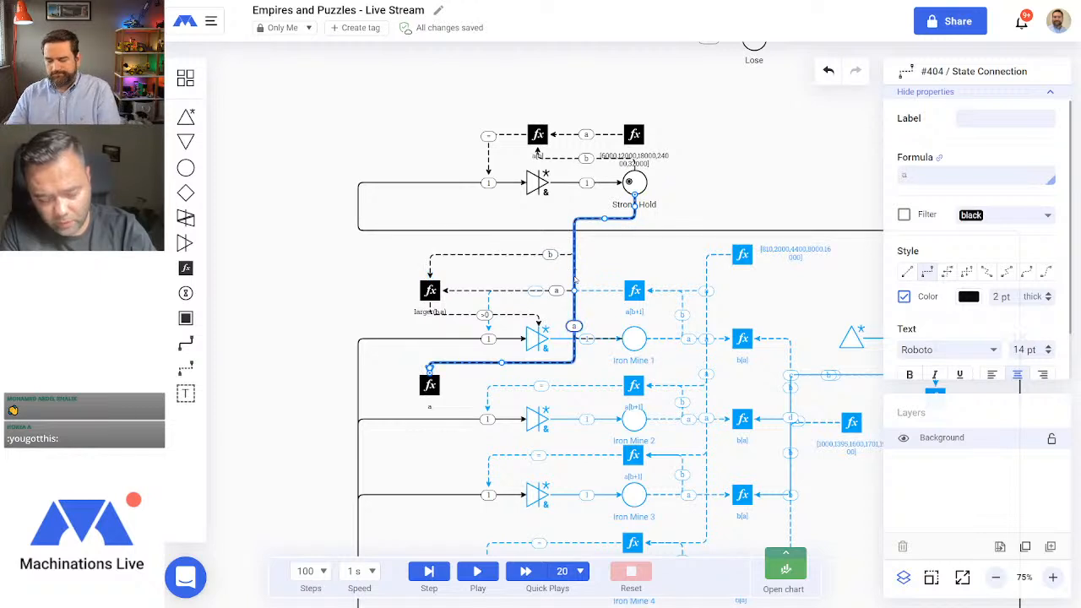
key("Delete")
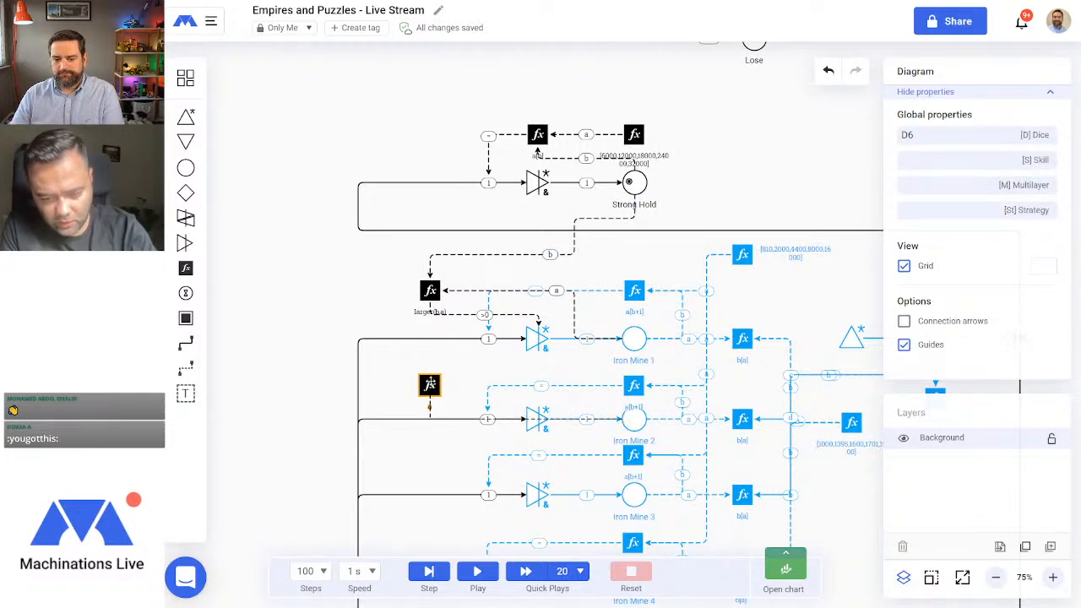
Step: Link the Iron Mine 2 pool to its register with a state connection routed between the converter and pool columns
left_click(431, 383)
left_click_drag(525, 419, 528, 391)
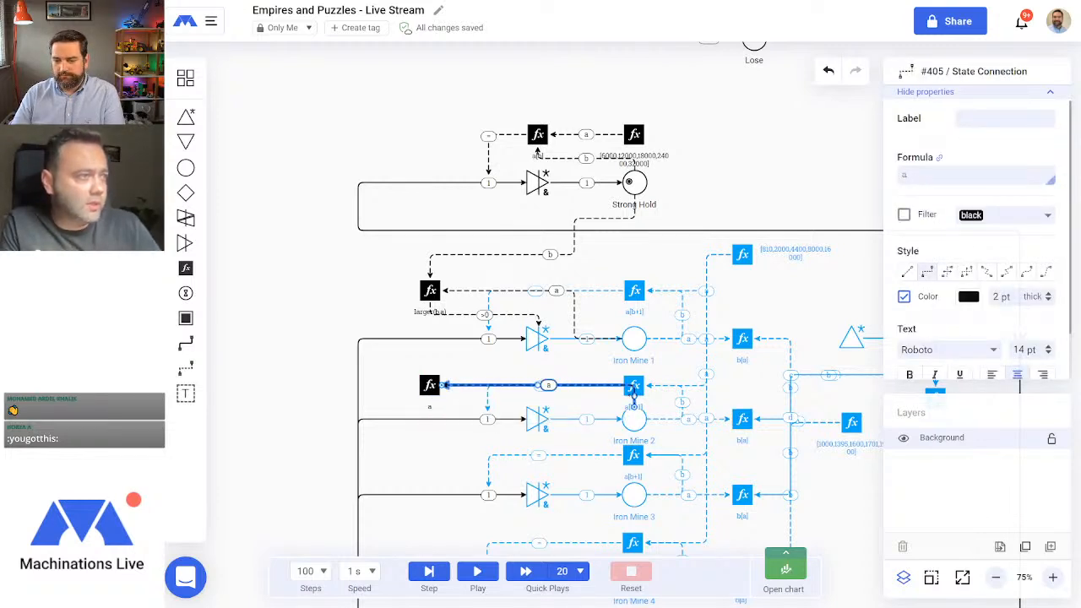
left_click_drag(634, 396, 580, 397)
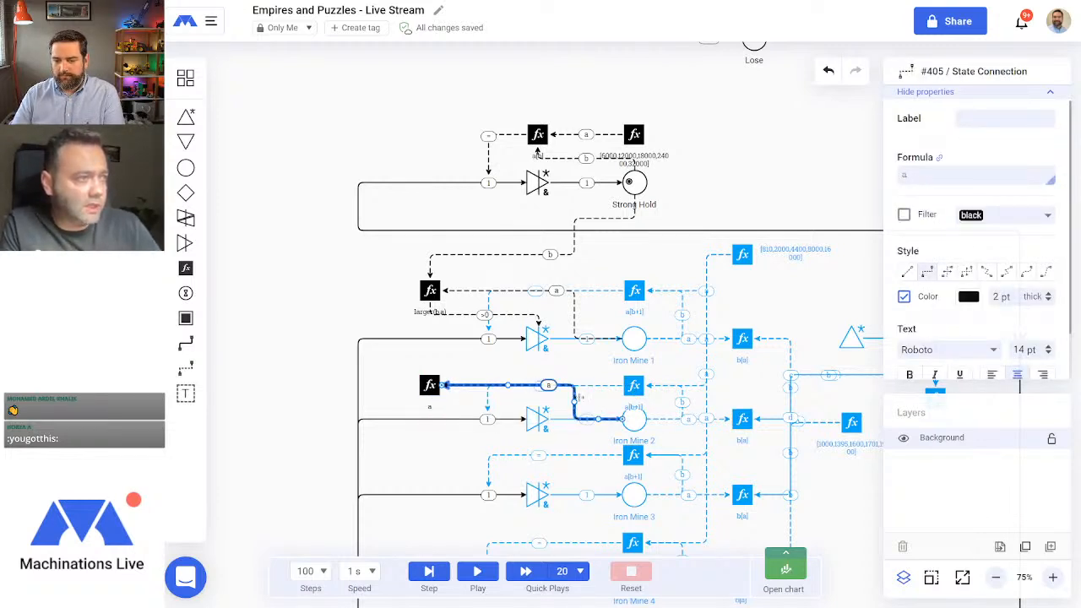
left_click(471, 365)
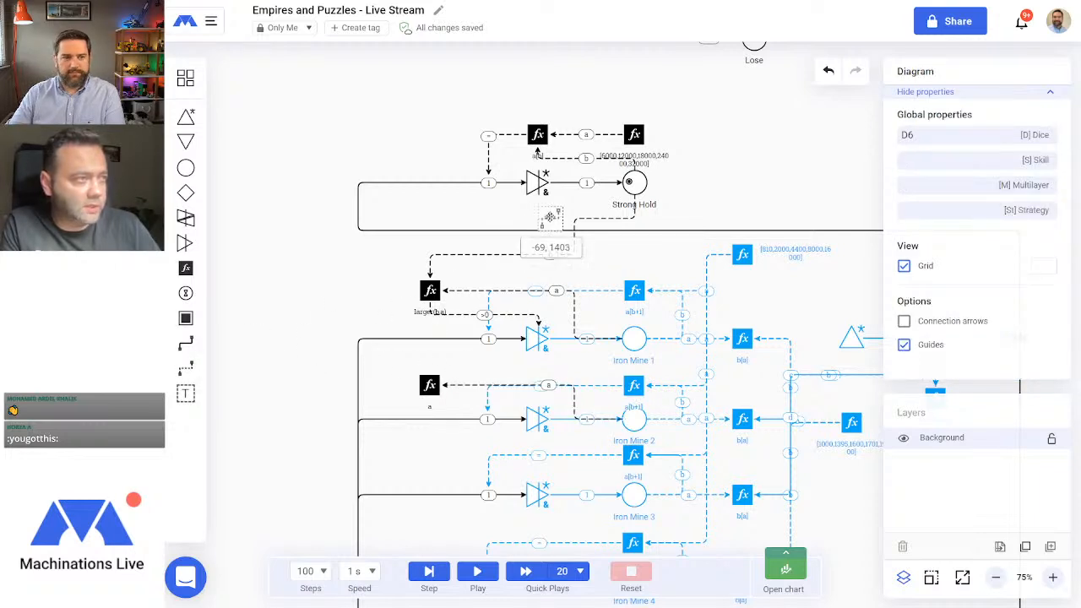
Step: Link the Strong Hold pool to the Iron Mine 2 register with a state connection routed down between the converter and pool columns
left_click_drag(638, 183, 430, 381)
left_click_drag(525, 183, 537, 385)
left_click_drag(639, 291, 574, 326)
left_click_drag(601, 183, 610, 234)
Step: Copy the larger(b,a) formula from the Iron Mine 1 register into the Iron Mine 2 register
left_click(430, 290)
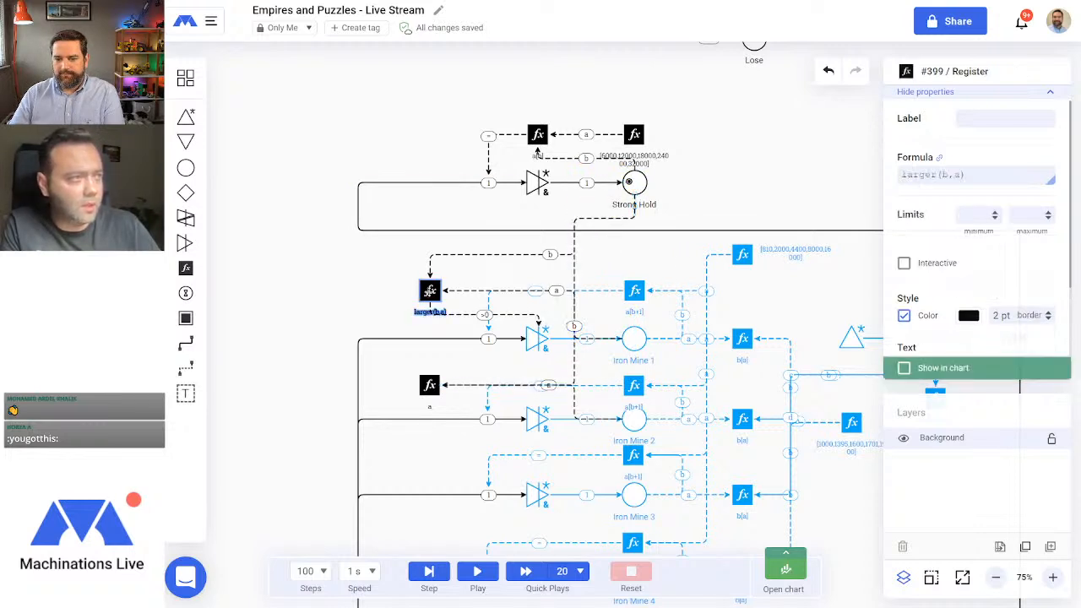
left_click_drag(986, 181, 843, 177)
key("ctrl+c")
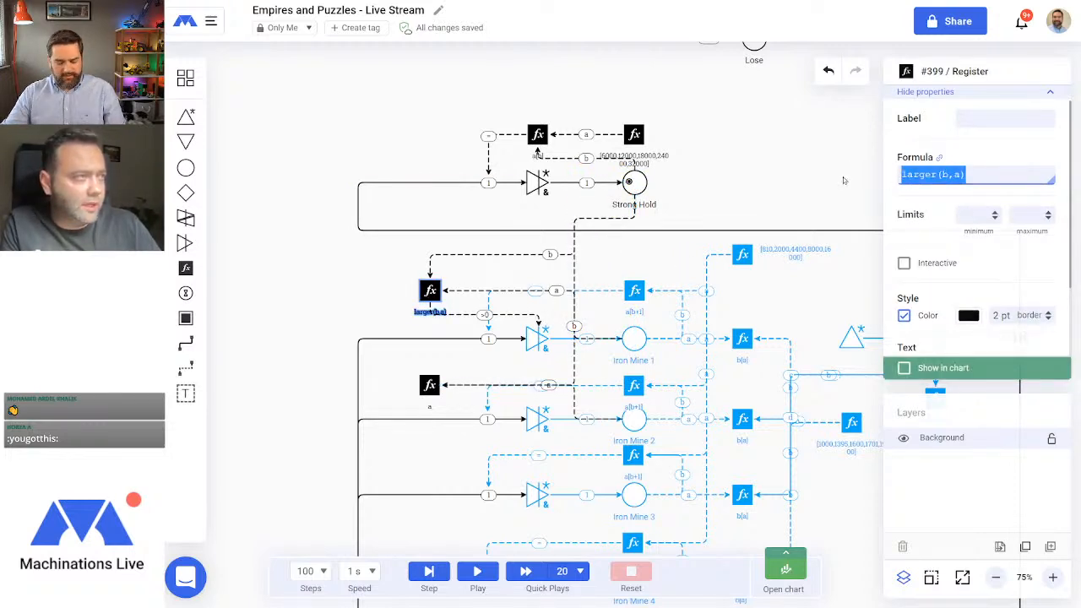
left_click(429, 385)
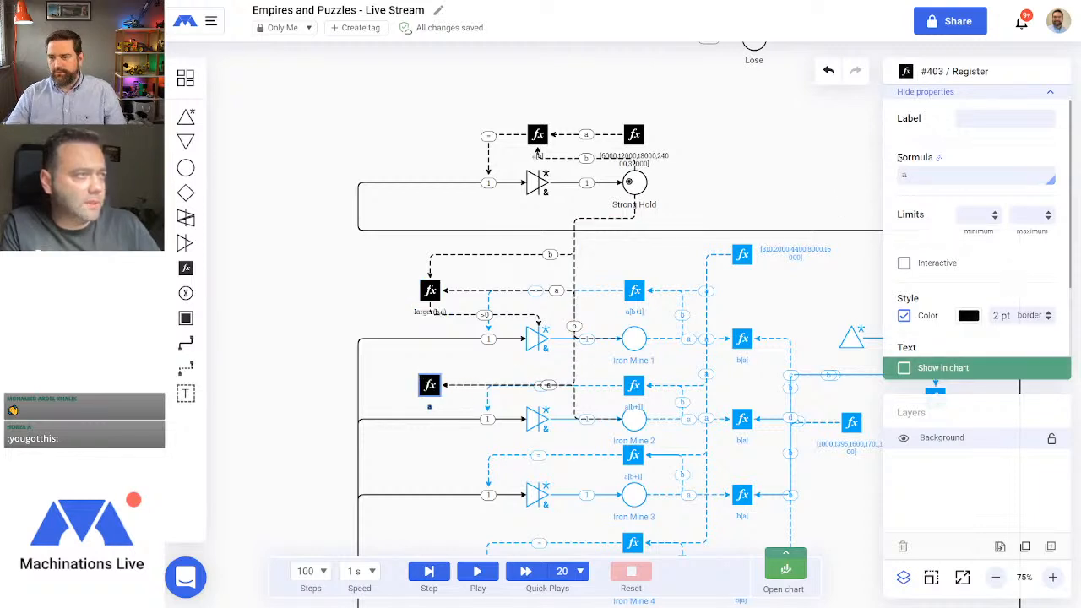
left_click_drag(925, 175, 872, 183)
key("ctrl+v")
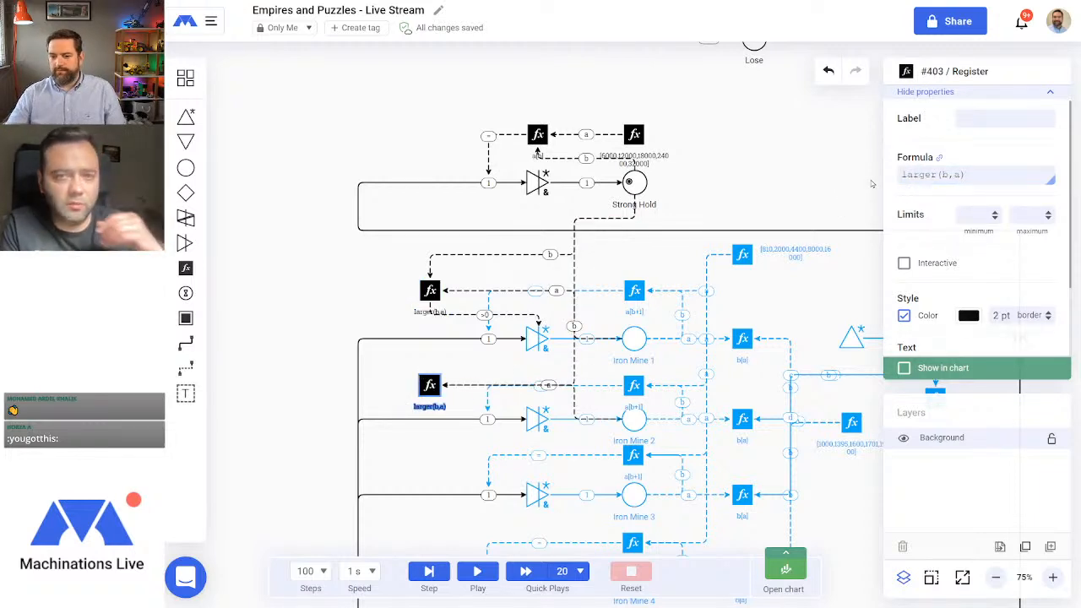
left_click(310, 374)
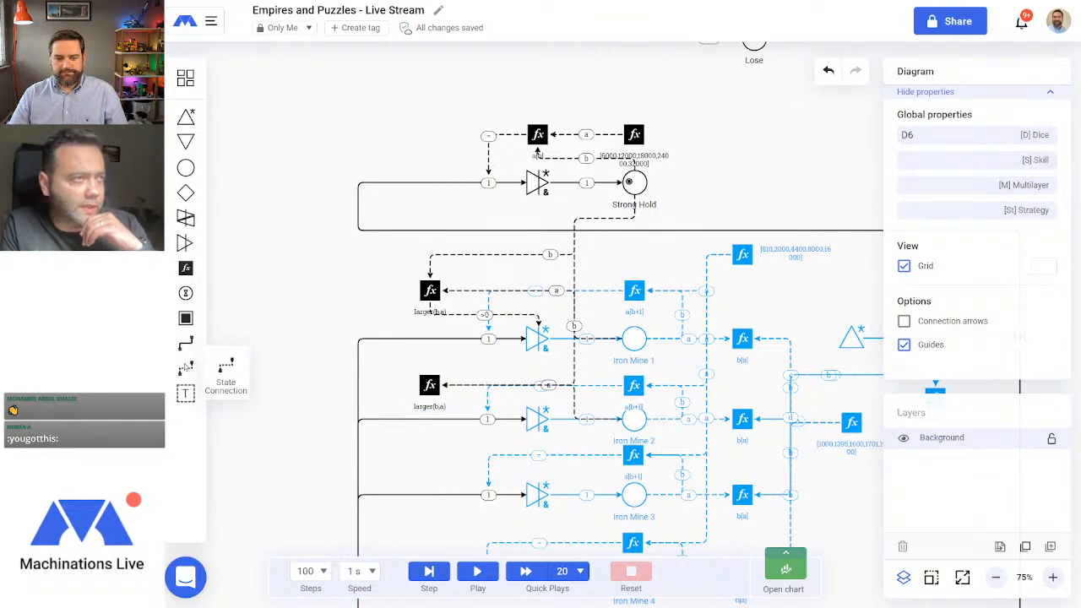
Step: Connect the Iron Mine 2 register to its converter with a ">0" state connection, and test the diagram with a short run
left_click_drag(185, 368, 430, 386)
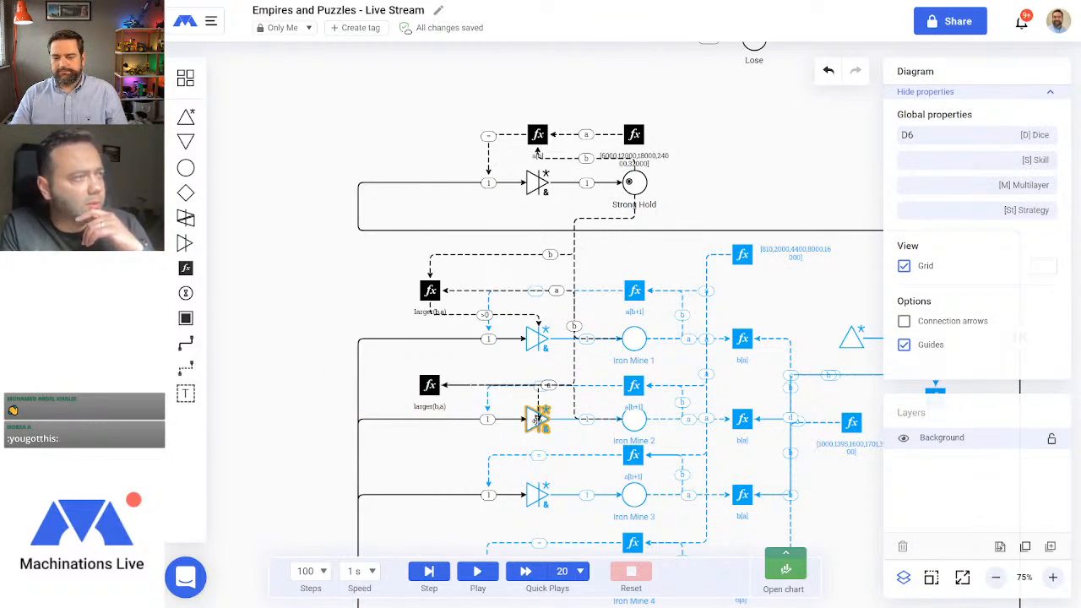
left_click(538, 419)
left_click(319, 388)
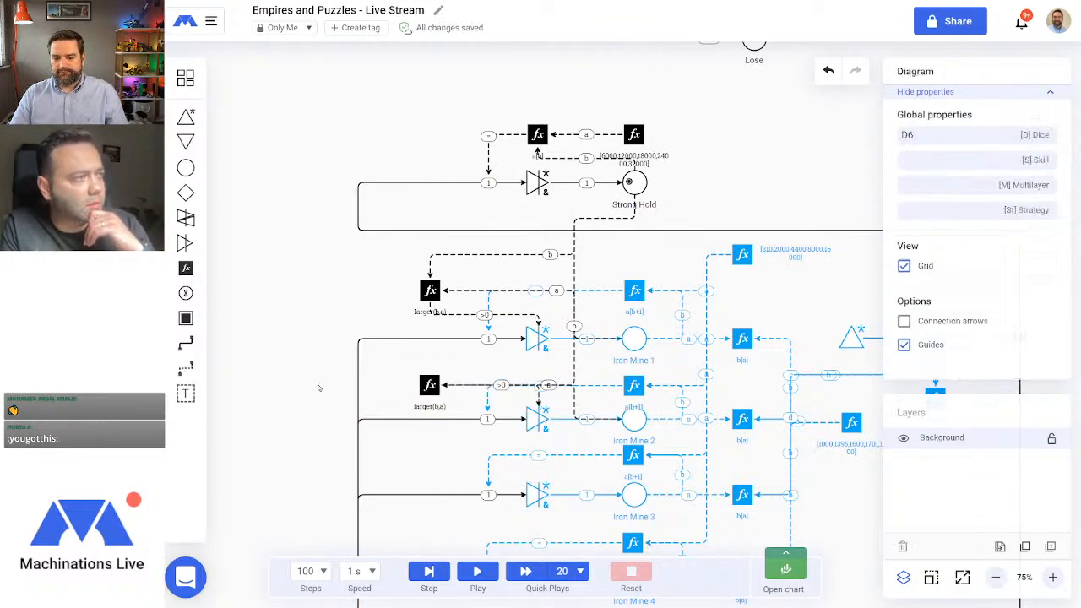
left_click(474, 570)
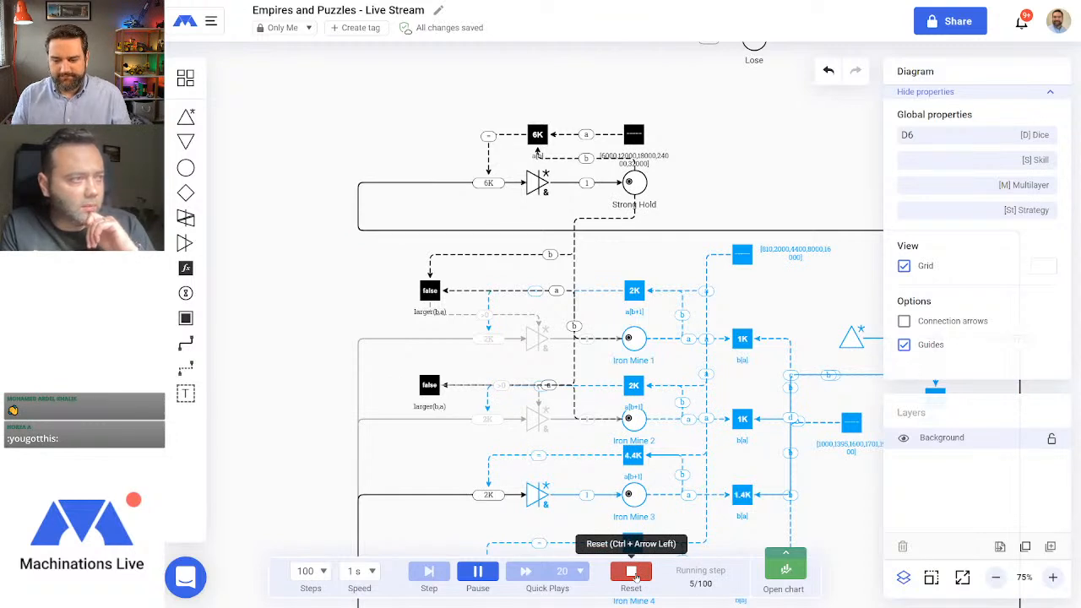
left_click(633, 574)
Step: Add a register up and to the left of the Iron Mine 3 converter, and link the Iron Mine 3 pool to it with a state connection
scroll(270, 333, "down", 3)
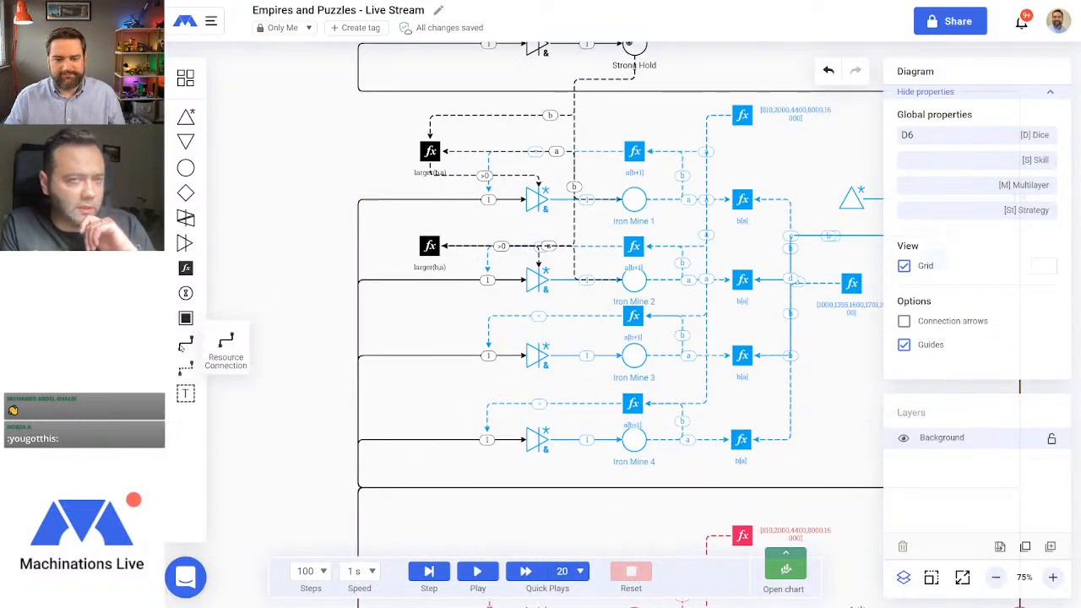
left_click_drag(186, 268, 431, 317)
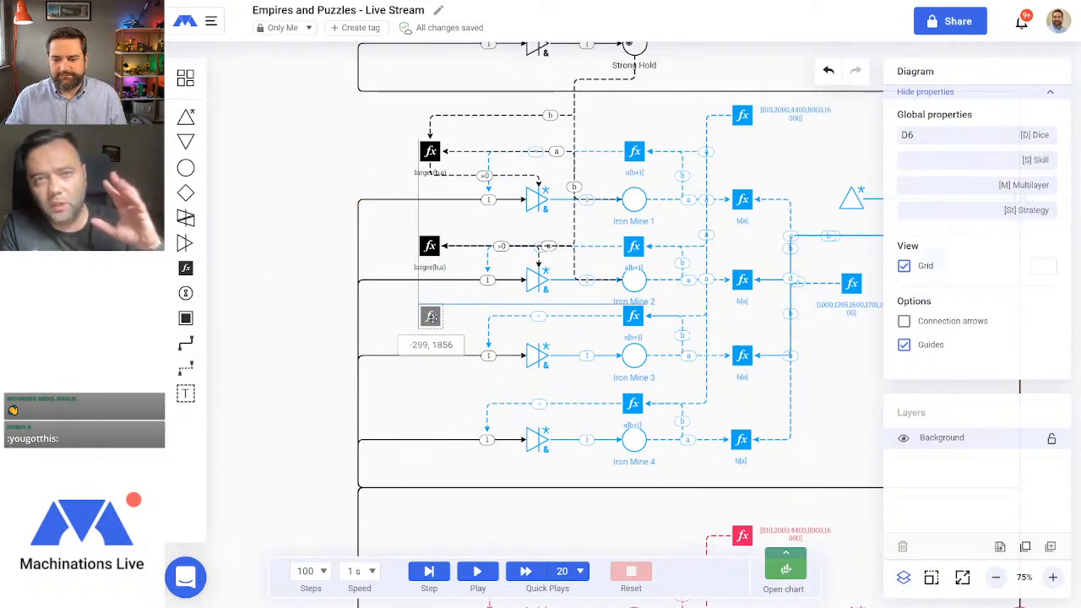
left_click(429, 316)
left_click(364, 327)
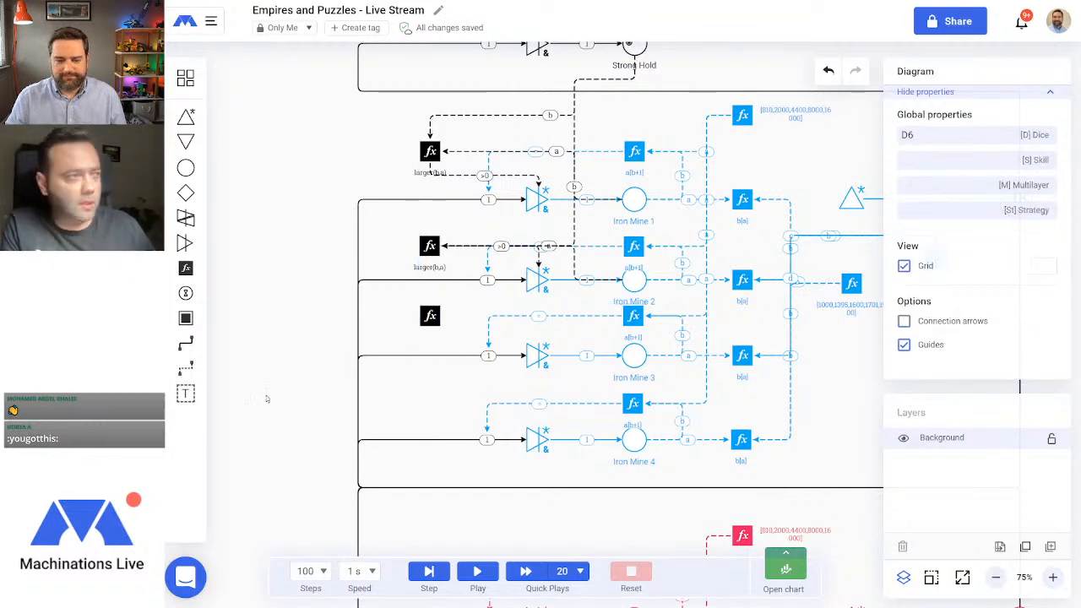
left_click_drag(186, 370, 430, 320)
left_click_drag(525, 356, 540, 316)
left_click_drag(634, 331, 575, 338)
Step: Link the Strong Hold pool to the Iron Mine 3 register with a state connection routed down between the converter and pool columns
left_click(188, 369)
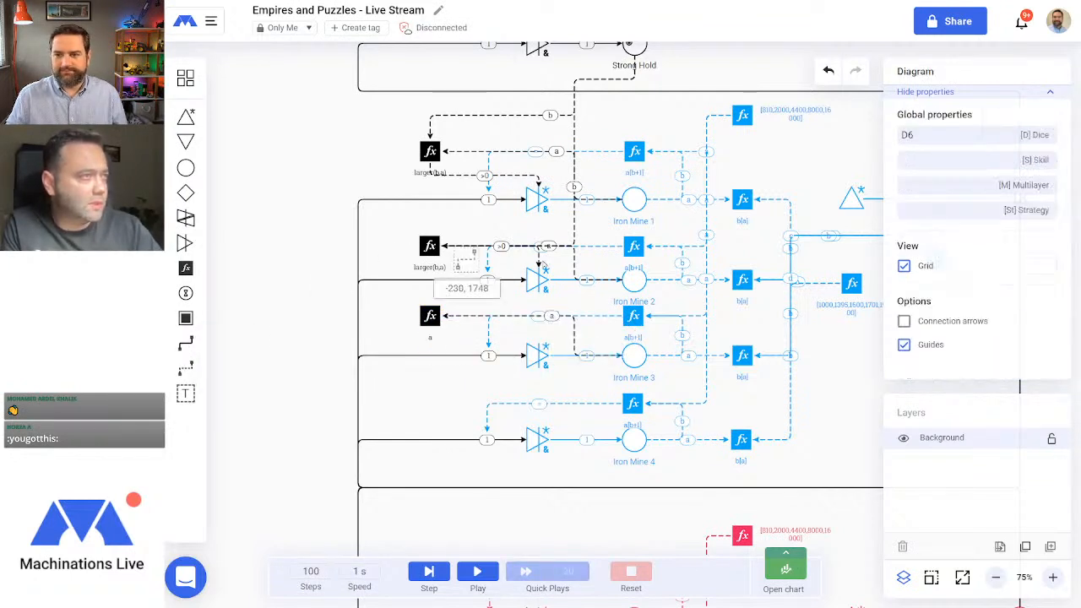
scroll(564, 268, "up", 1)
mouse_move(635, 115)
left_mouse_down()
mouse_move(434, 363)
mouse_move(430, 385)
left_mouse_up()
left_click_drag(525, 113, 532, 149)
left_click_drag(518, 269, 574, 271)
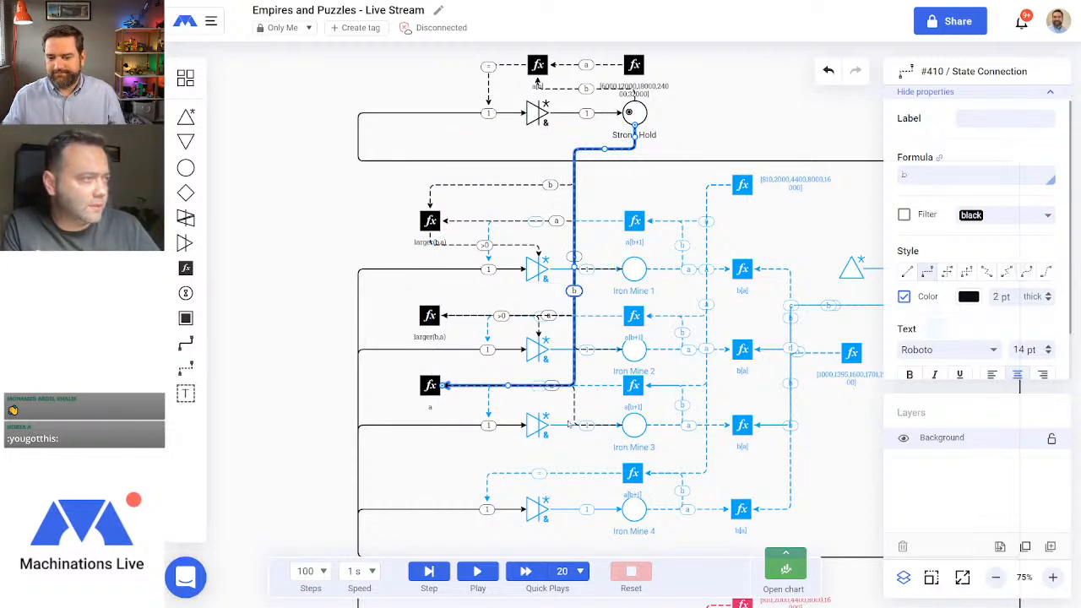
Step: Copy the larger(b,a) formula from the Iron Mine 2 register into the Iron Mine 3 register
left_click(429, 315)
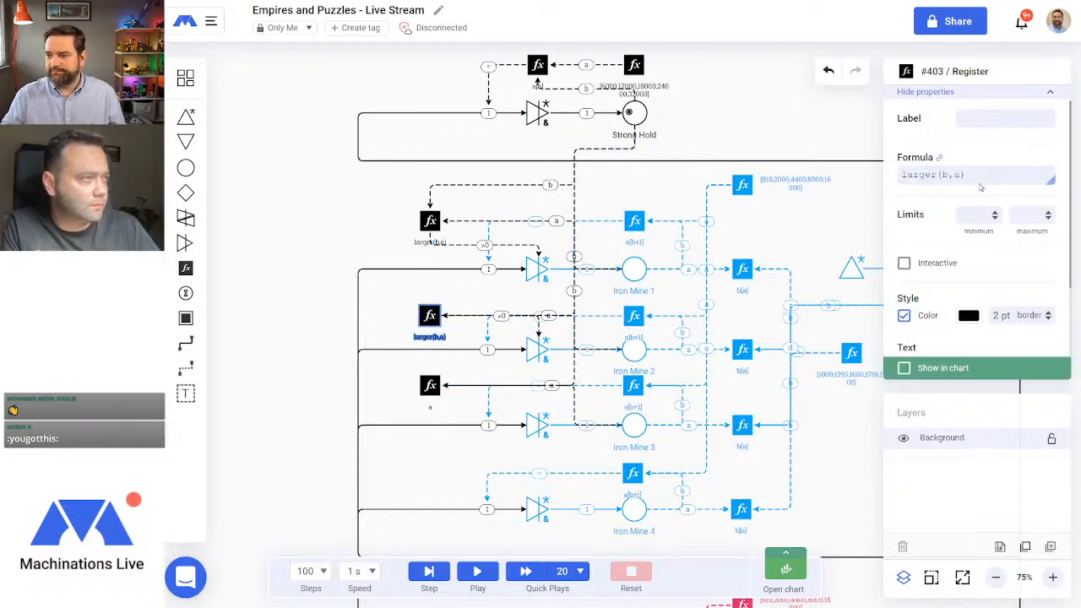
left_click_drag(988, 173, 850, 186)
key("ctrl+c")
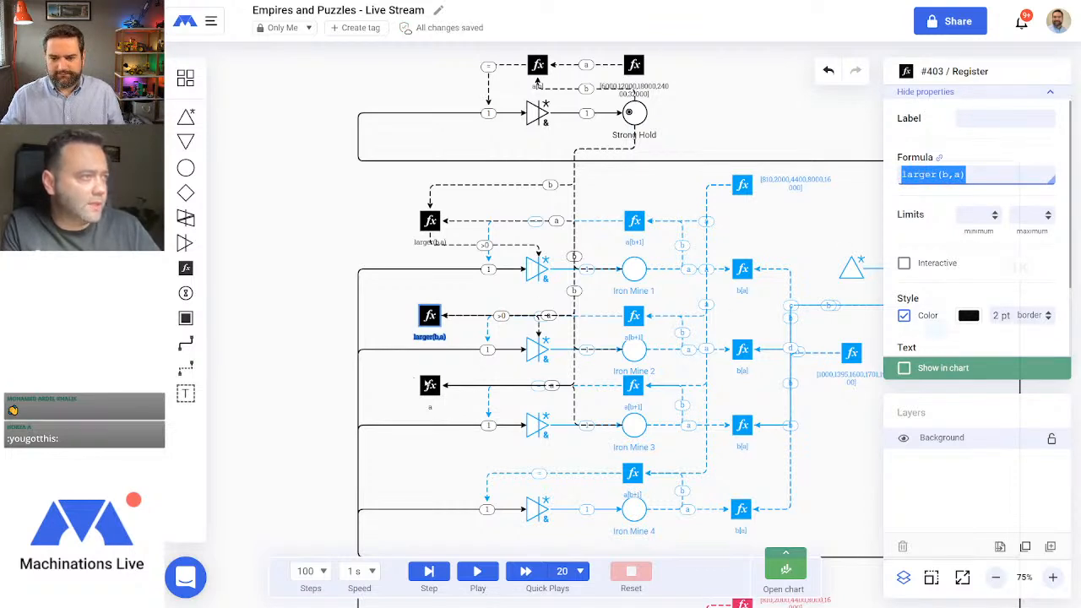
left_click(430, 385)
left_click_drag(925, 176, 874, 178)
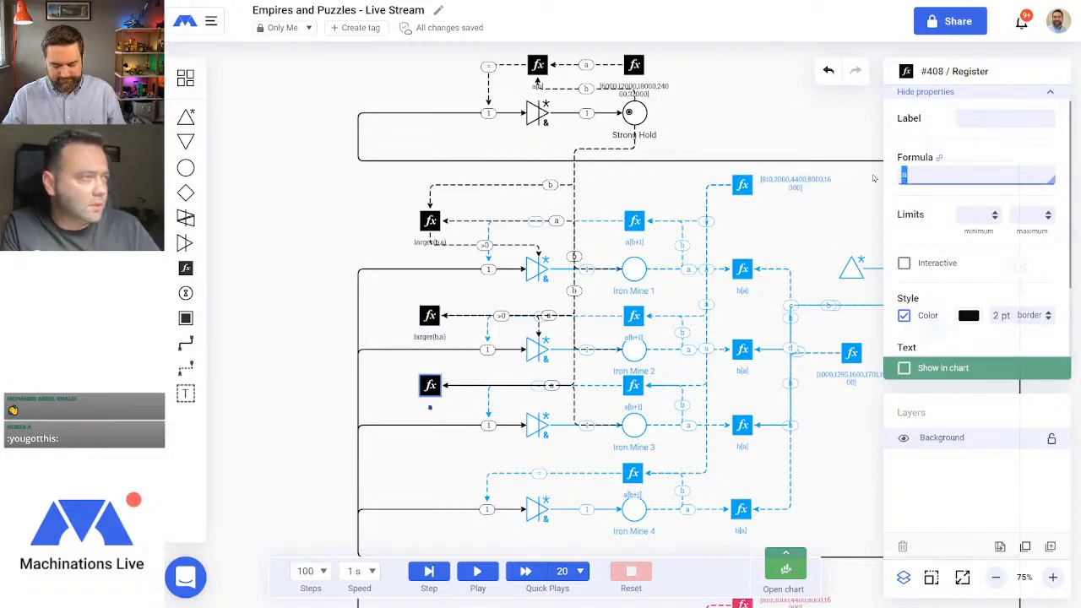
key("ctrl+v")
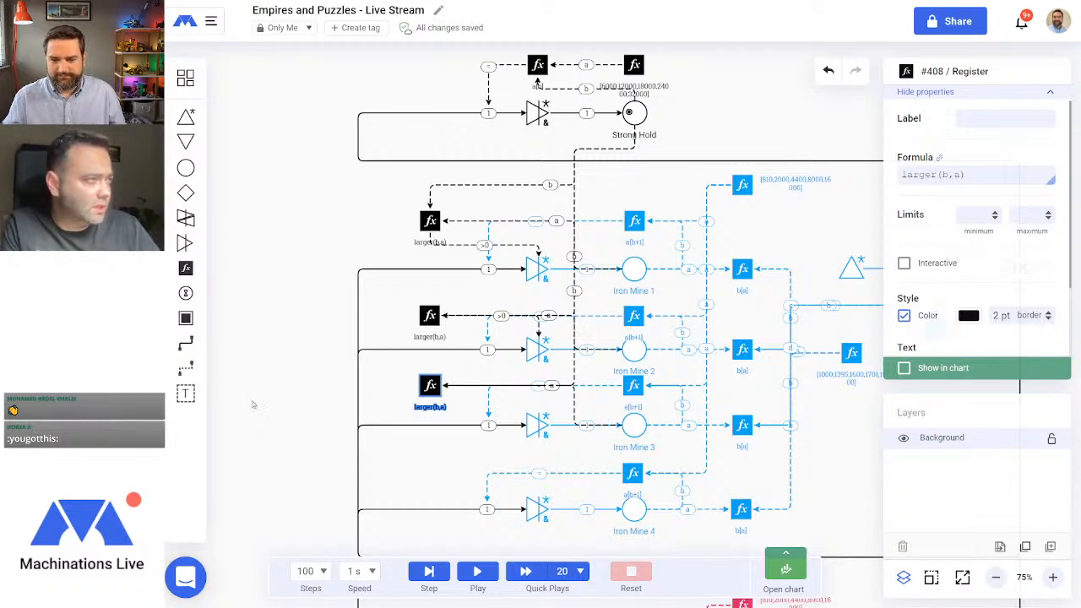
Step: Connect the Iron Mine 3 register to its converter with a ">0" state connection
left_click(385, 405)
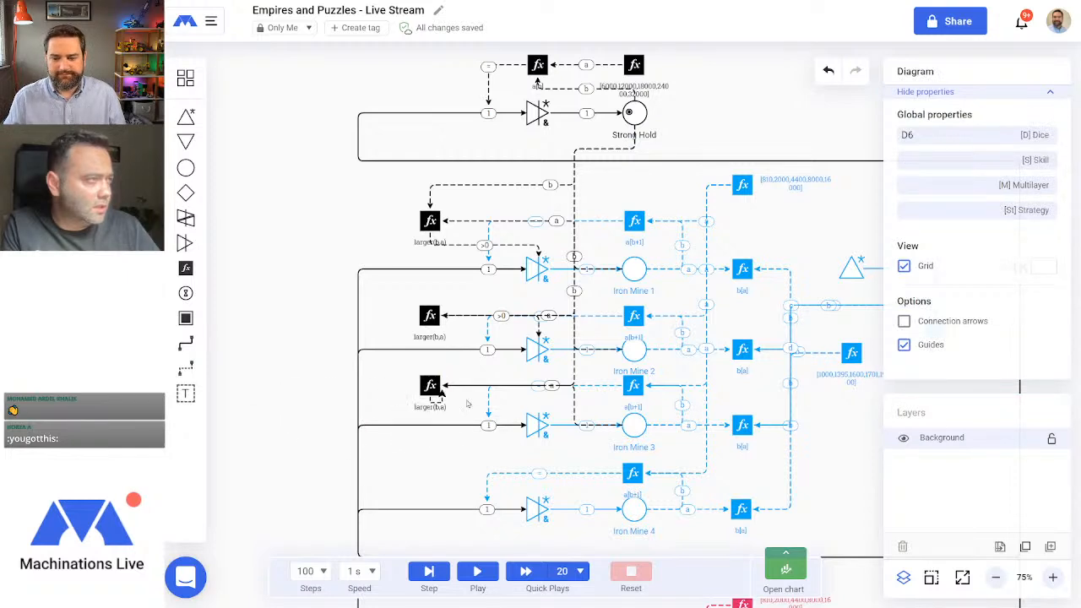
left_click_drag(468, 404, 540, 427)
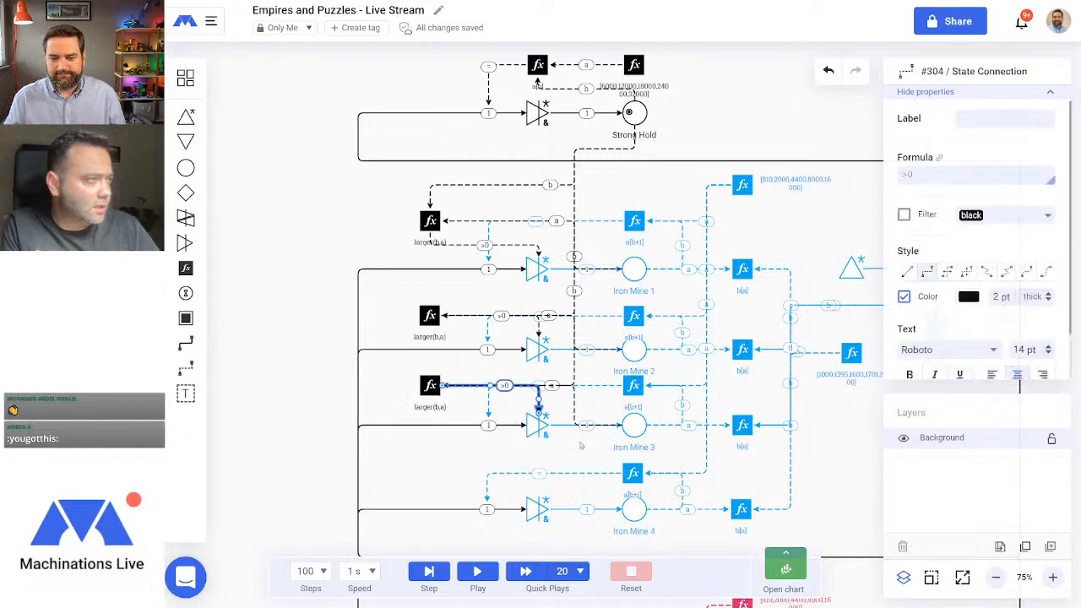
left_click(405, 478)
Step: Add a register up and to the left of the Iron Mine 4 converter, and link the Iron Mine 4 pool to it with a state connection
left_click(186, 268)
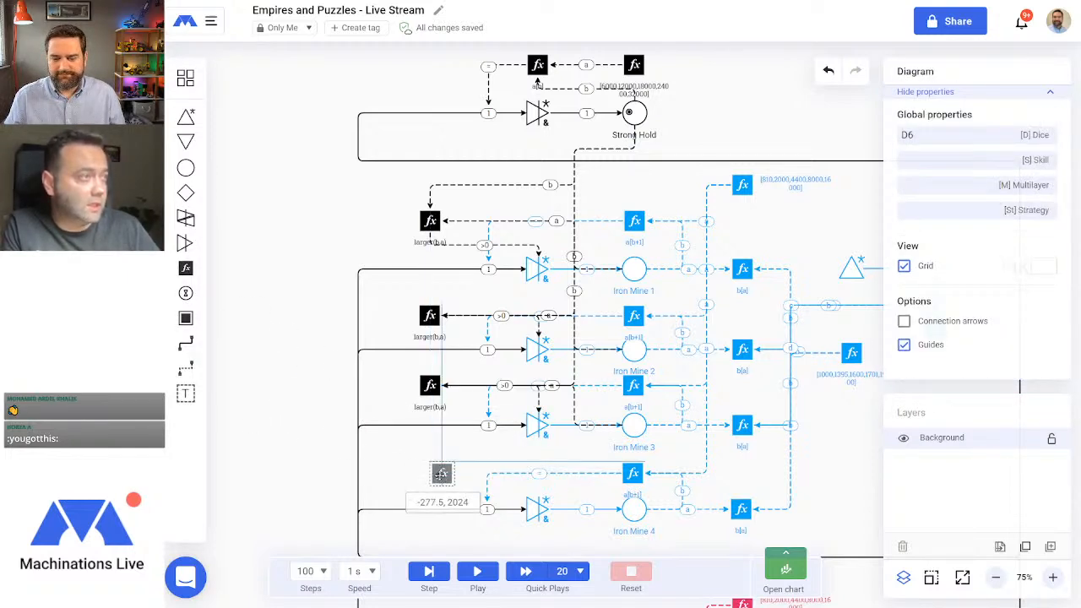
left_click(429, 473)
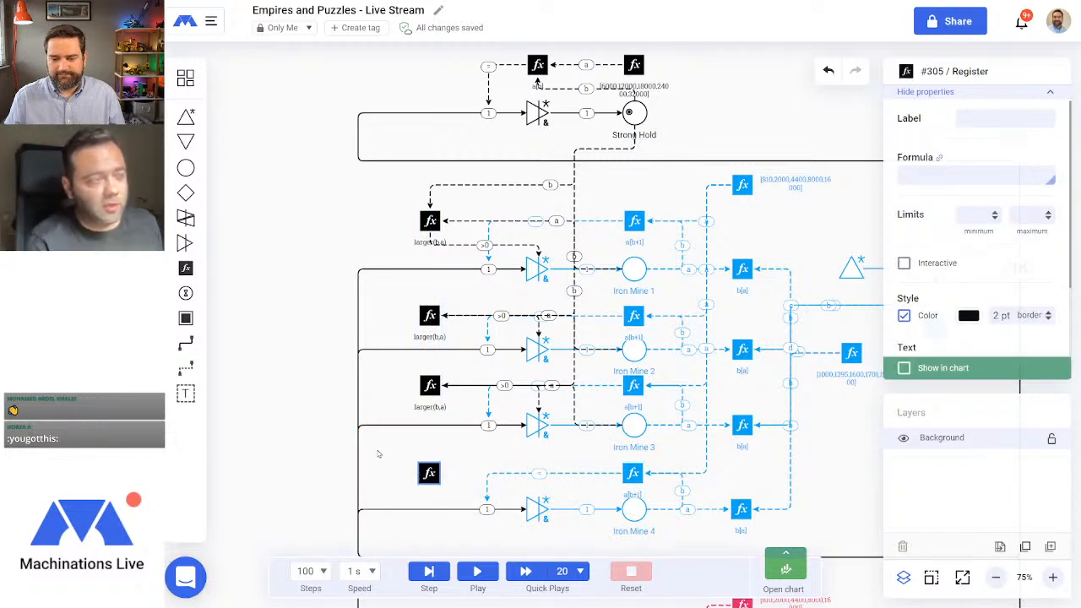
left_click(378, 453)
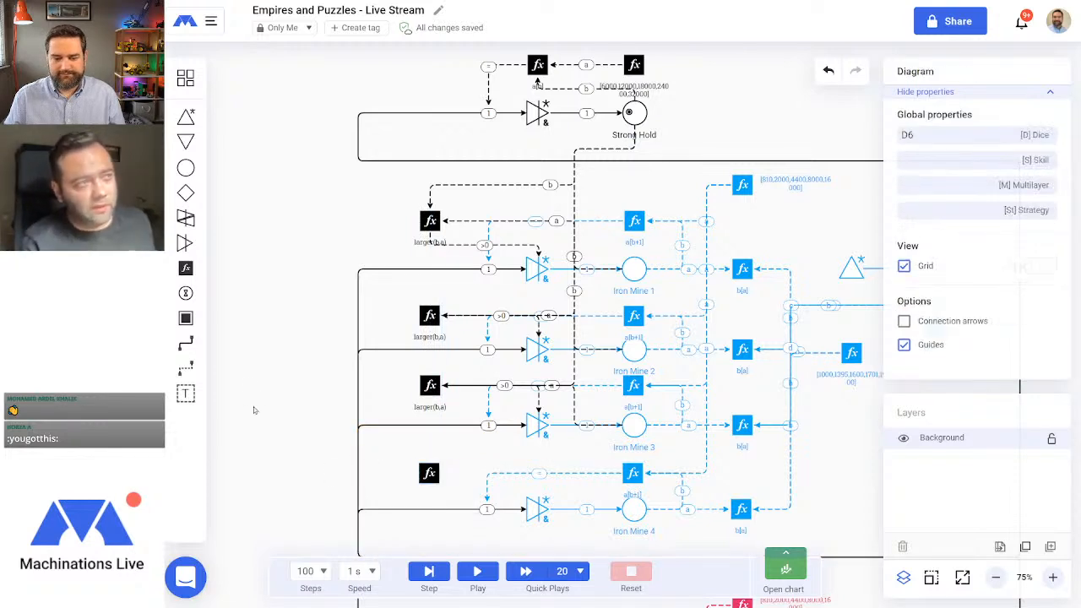
left_click(185, 370)
left_click_drag(635, 510, 427, 474)
left_click_drag(525, 510, 527, 477)
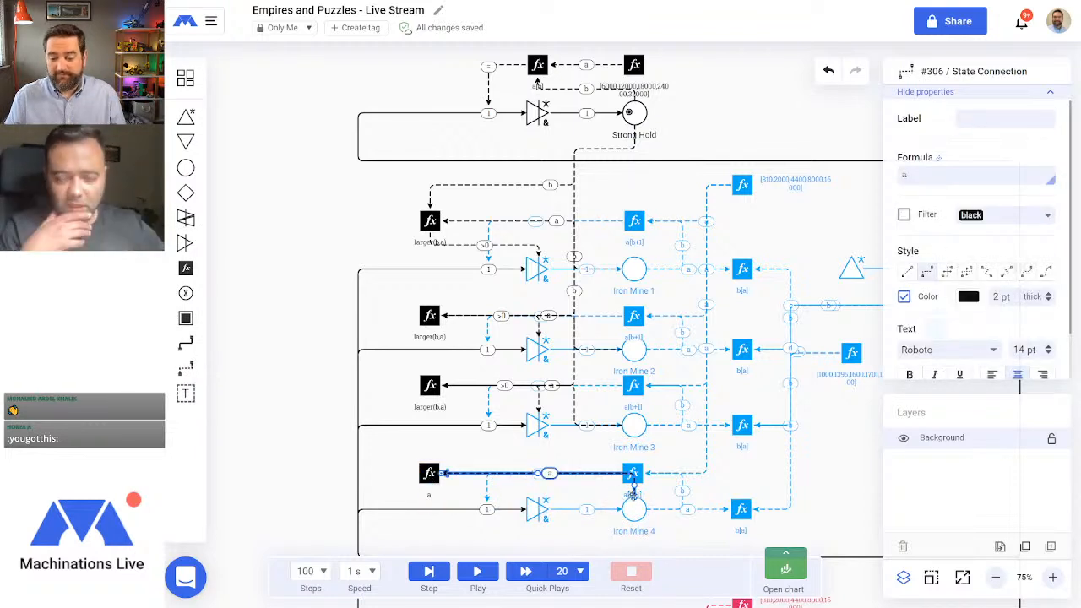
left_click_drag(634, 486, 578, 488)
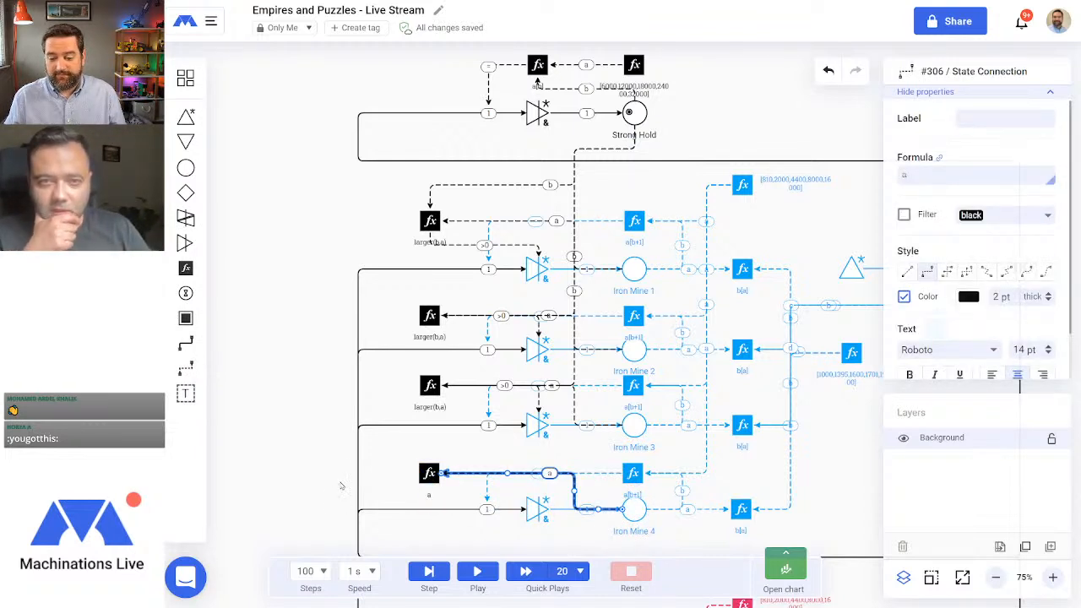
left_click(267, 437)
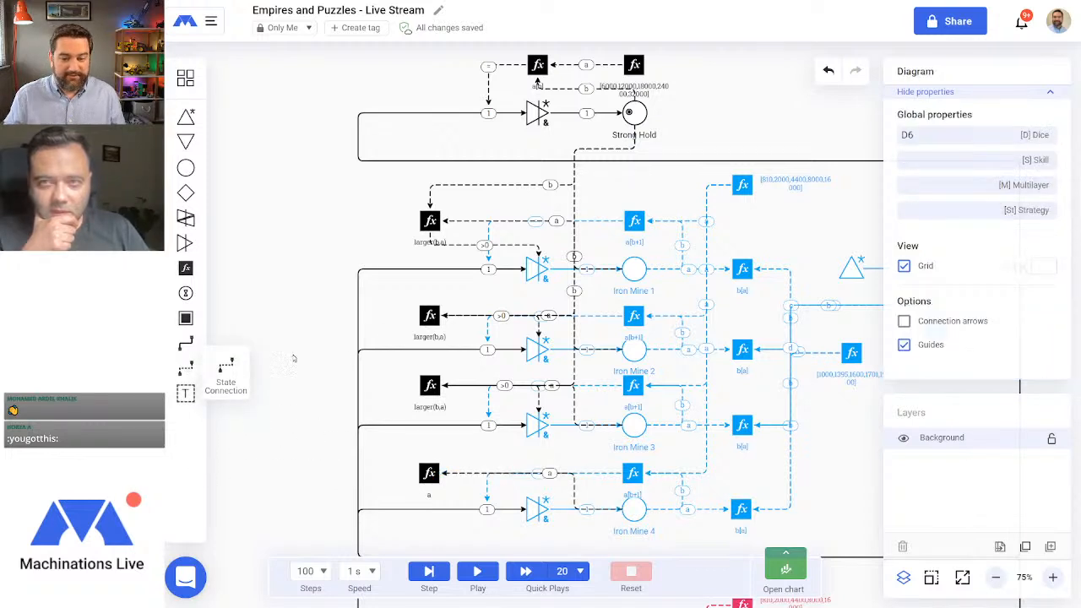
Step: Link the Strong Hold pool to the Iron Mine 4 register with a state connection routed down between the converter and pool columns
left_click_drag(634, 113, 428, 471)
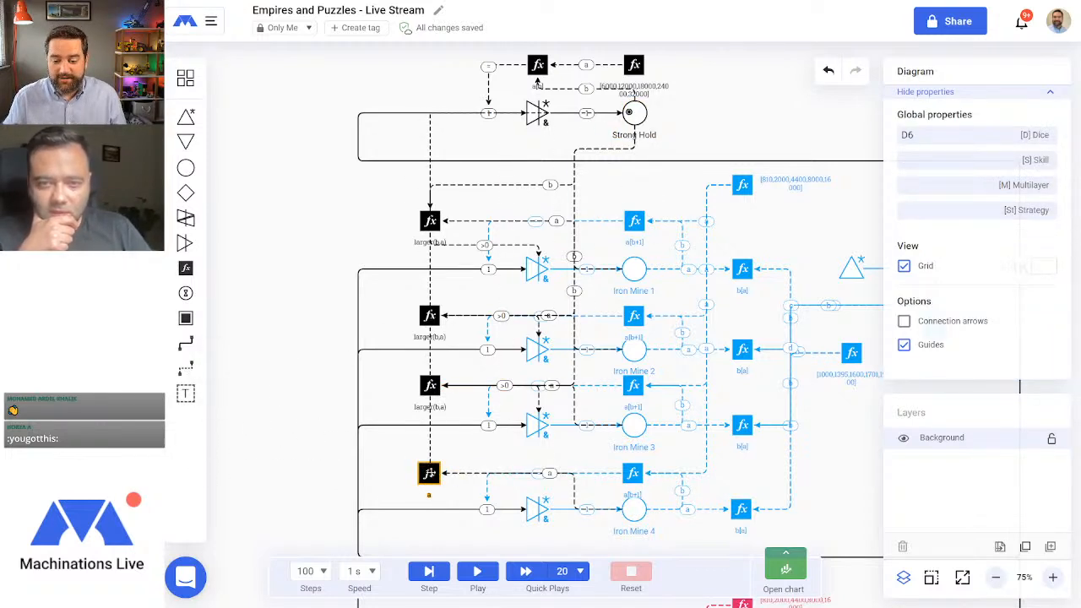
left_click_drag(526, 113, 538, 474)
left_click_drag(635, 301, 574, 312)
left_click_drag(599, 113, 602, 149)
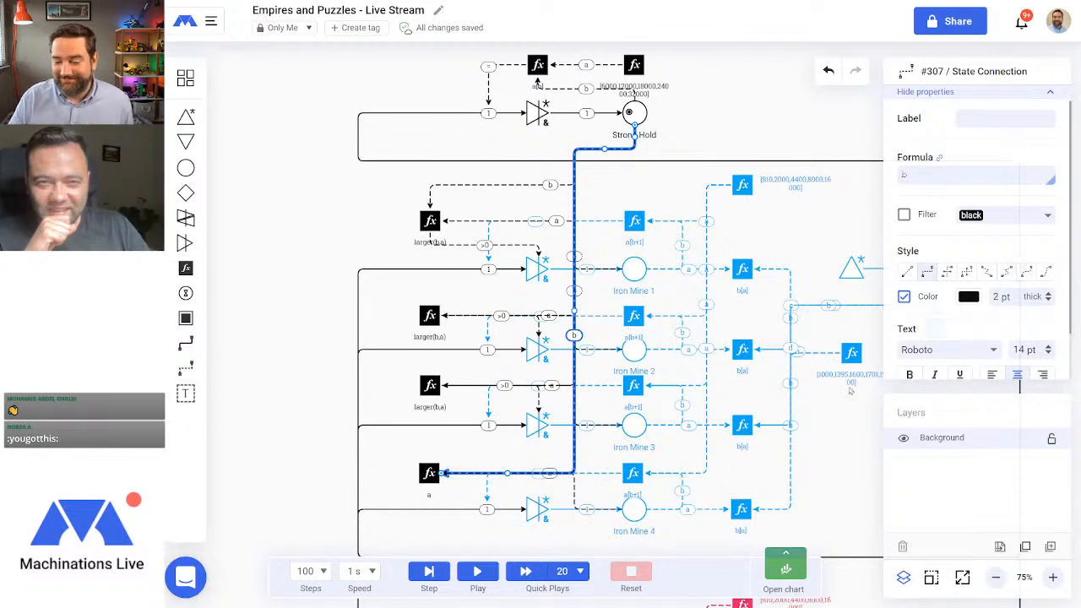
left_click(275, 411)
Step: Copy the larger(b,a) formula from the Iron Mine 3 register into the Iron Mine 4 register
left_click(429, 387)
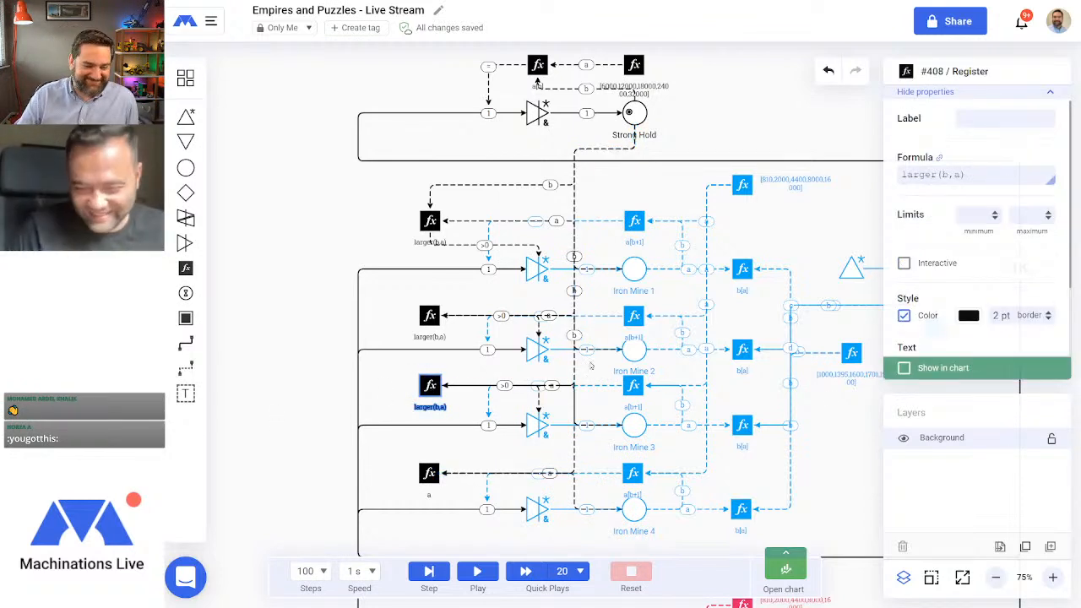
triple_click(936, 174)
right_click(936, 172)
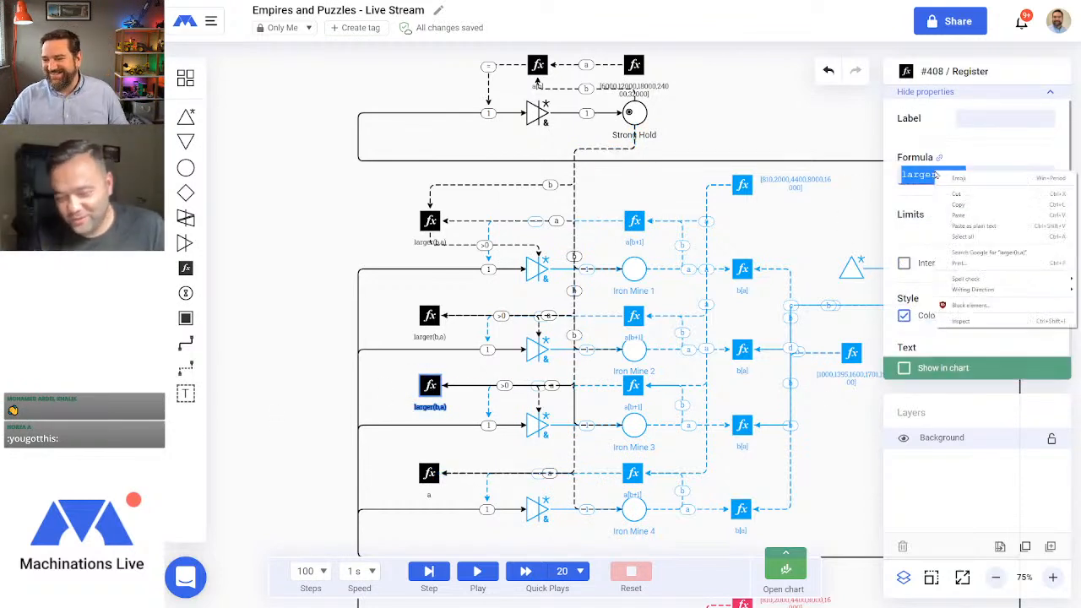
left_click(968, 206)
left_click(429, 473)
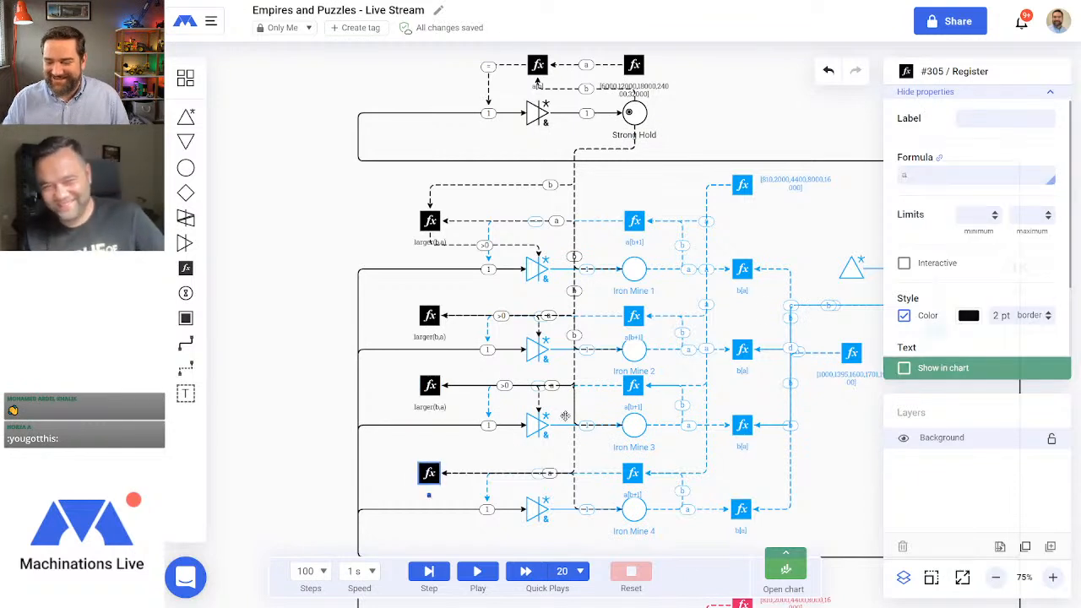
double_click(921, 174)
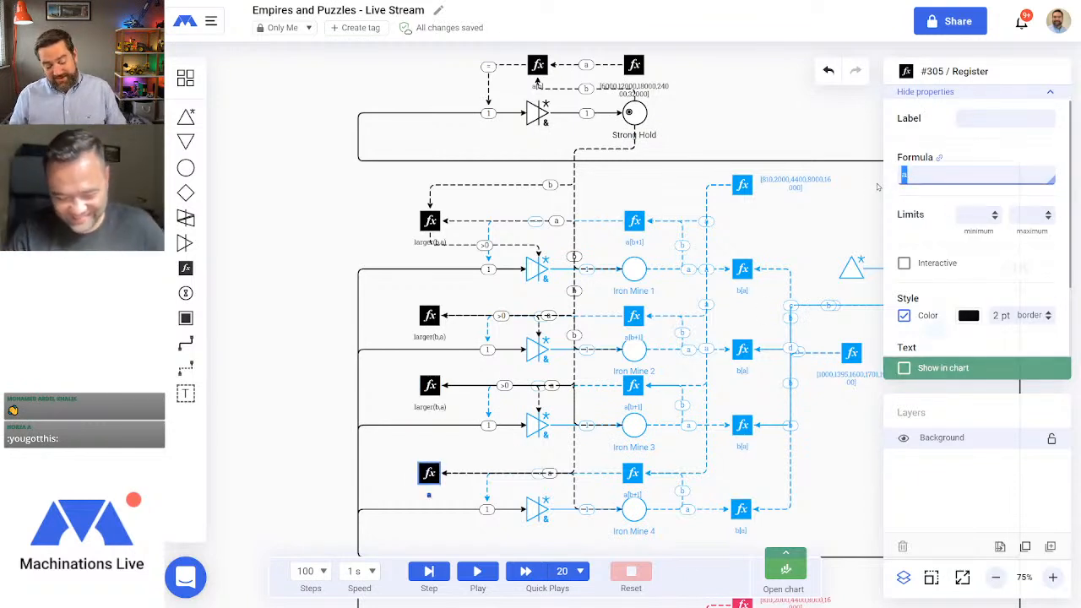
key("ctrl+v")
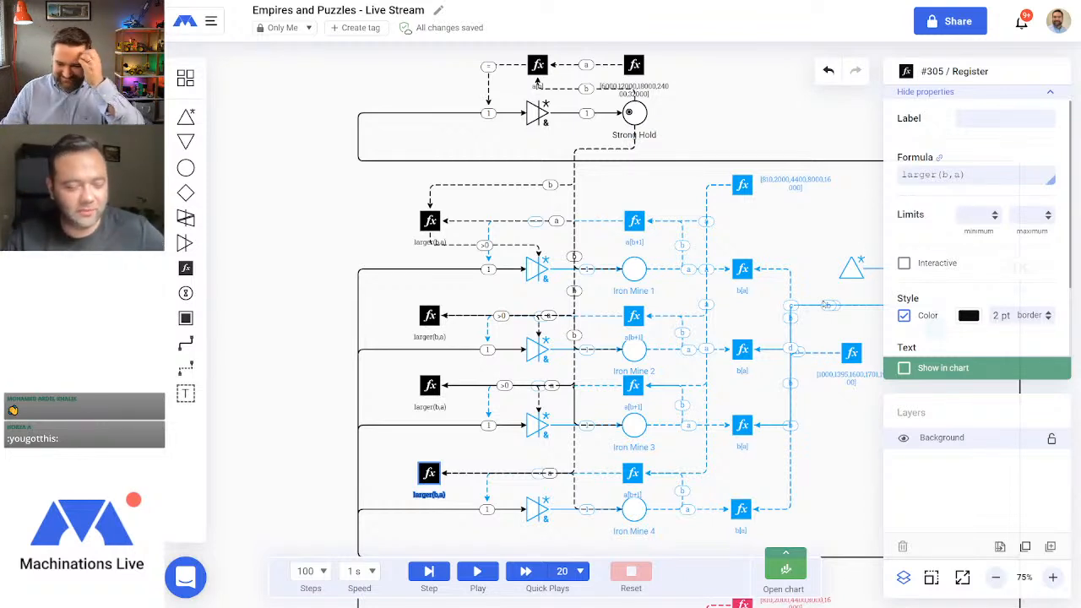
left_click(318, 413)
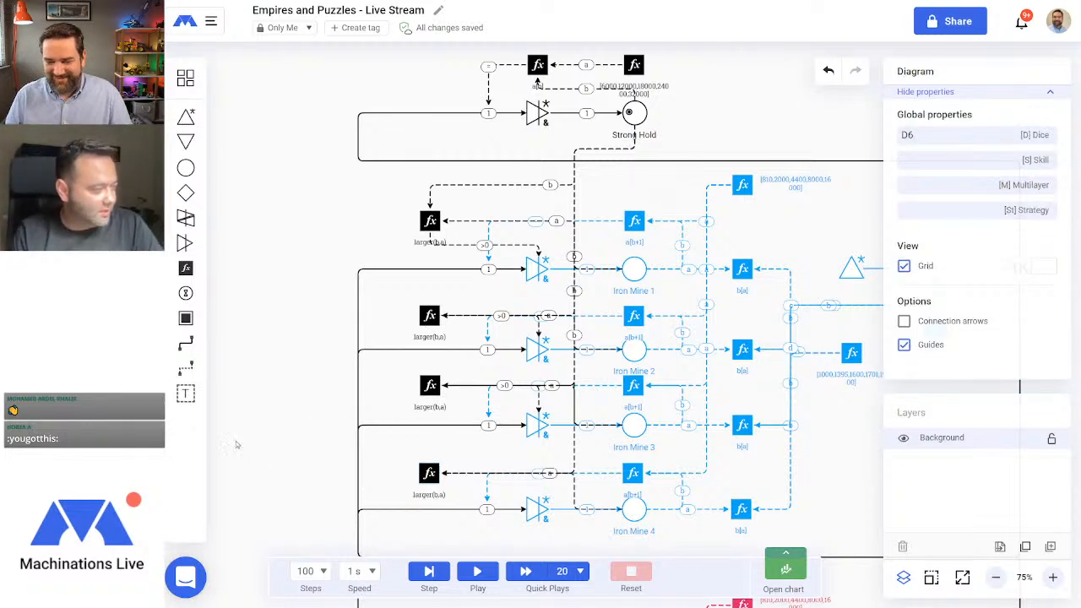
Step: Connect the Iron Mine 4 register to its converter with a ">0" state connection
left_click(185, 369)
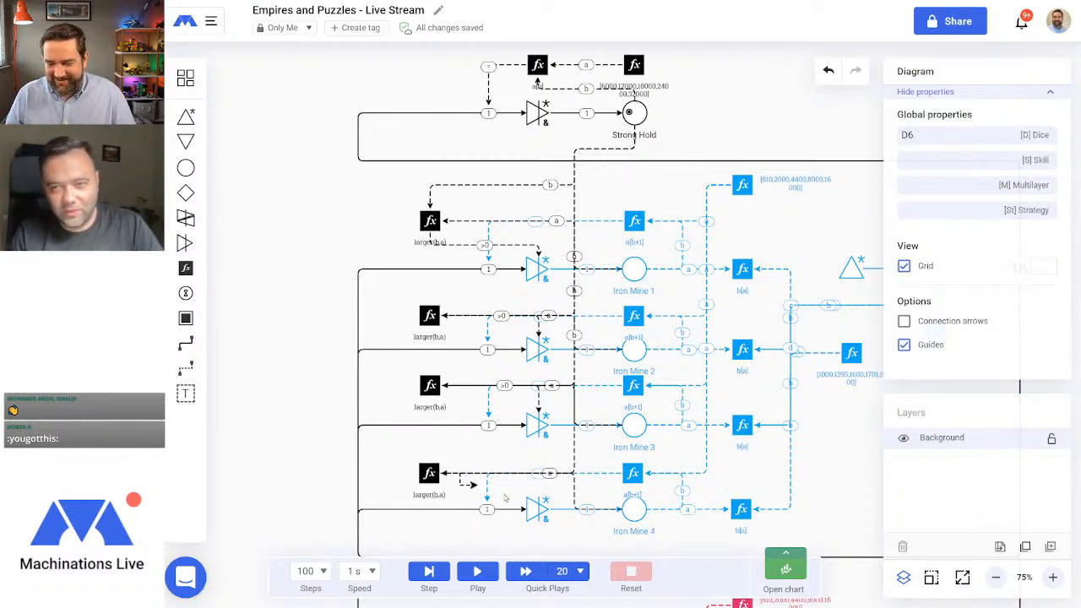
left_click_drag(463, 482, 538, 503)
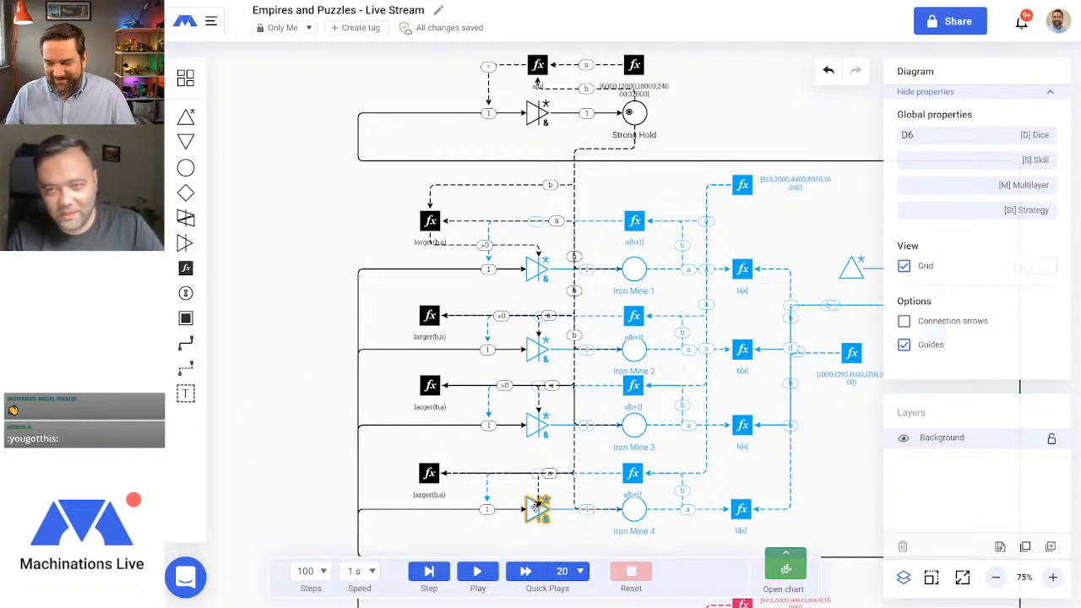
left_click(280, 364)
Step: Run the diagram for 100 steps and examine the Strong Hold, Iron Mine and Farm sections
left_click(996, 577)
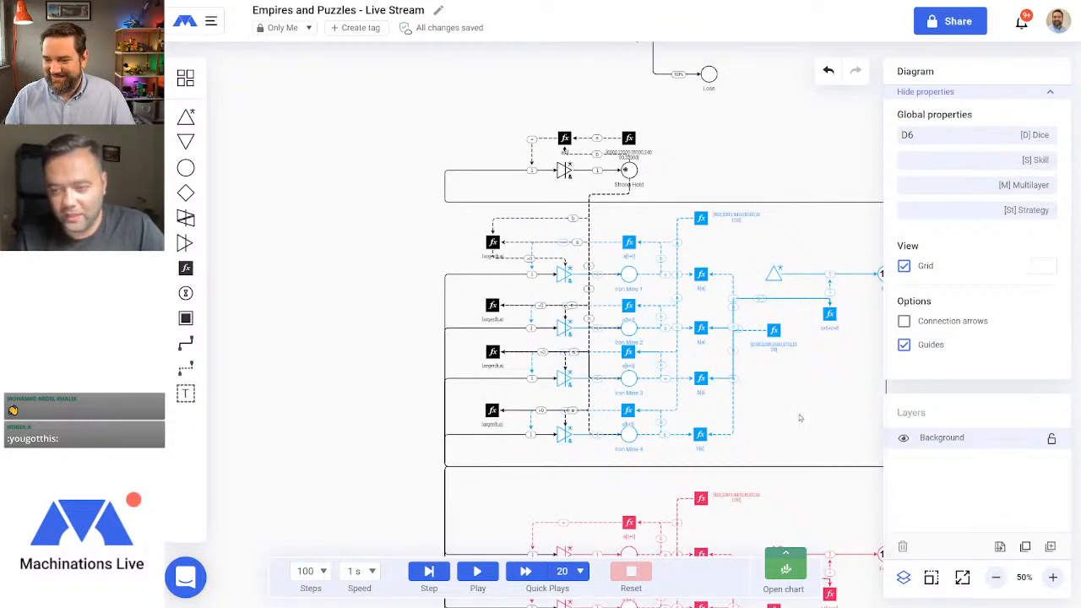
left_click_drag(800, 417, 691, 433)
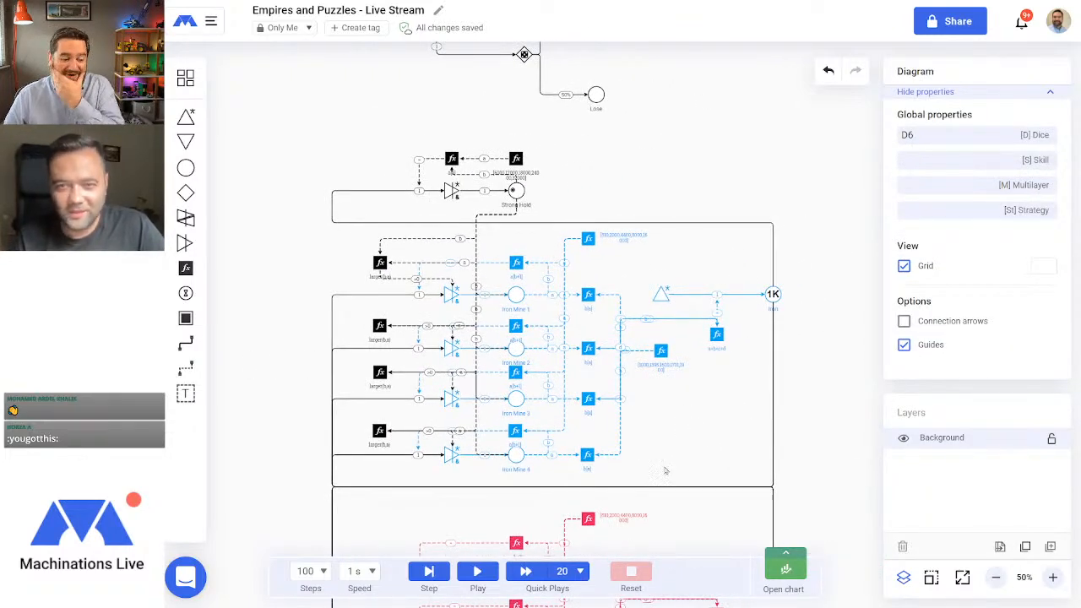
left_click(478, 572)
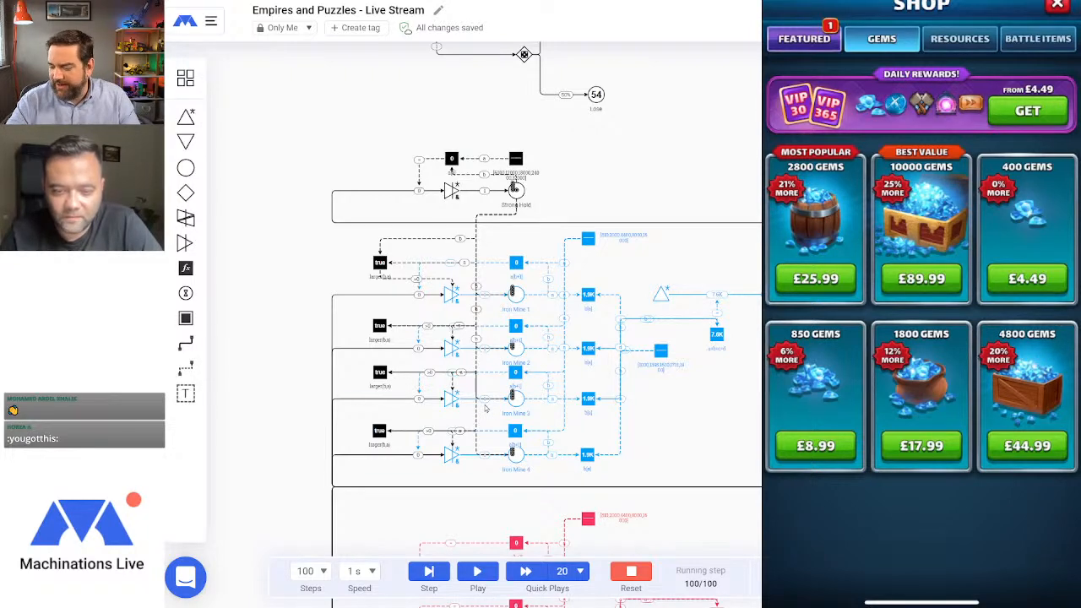
scroll(685, 292, "down", 5)
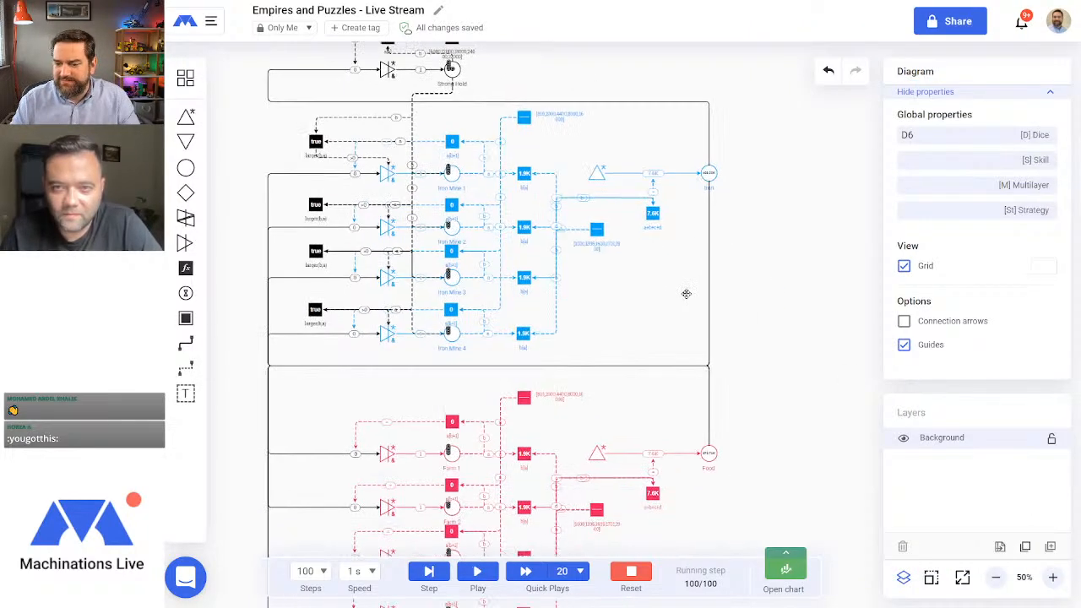
scroll(727, 364, "up", 4)
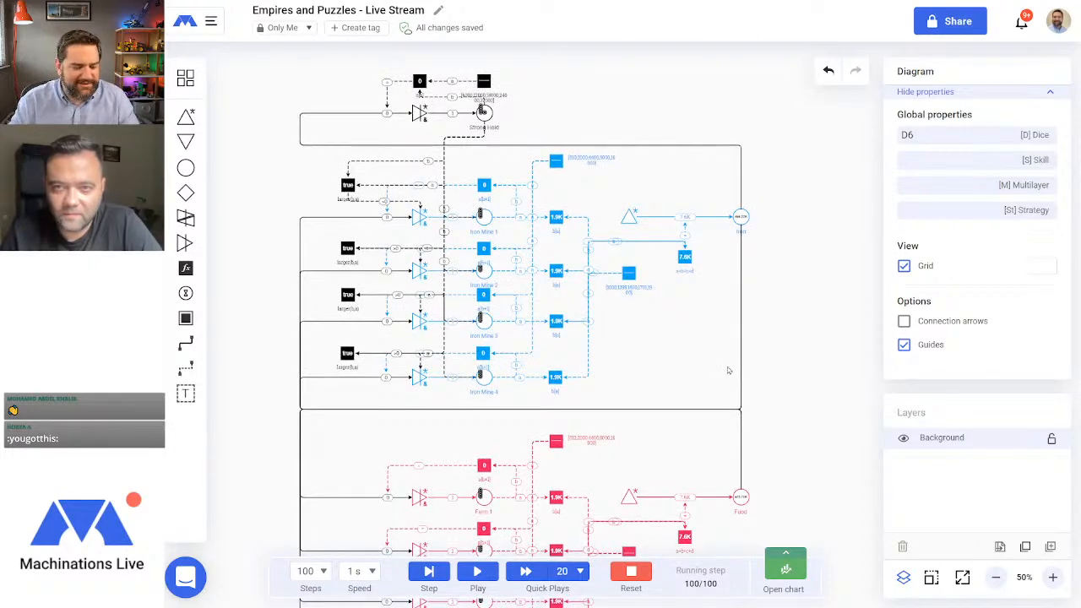